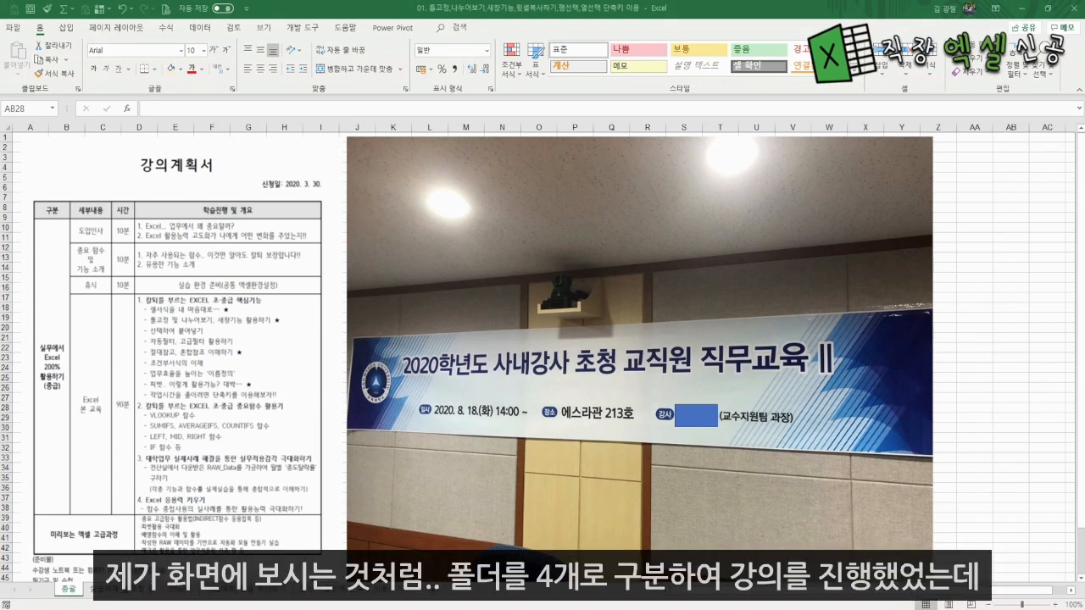
Open the 실습예제_틀고정 등 worksheet and select cell A4 in its data table
mouse_move(278, 608)
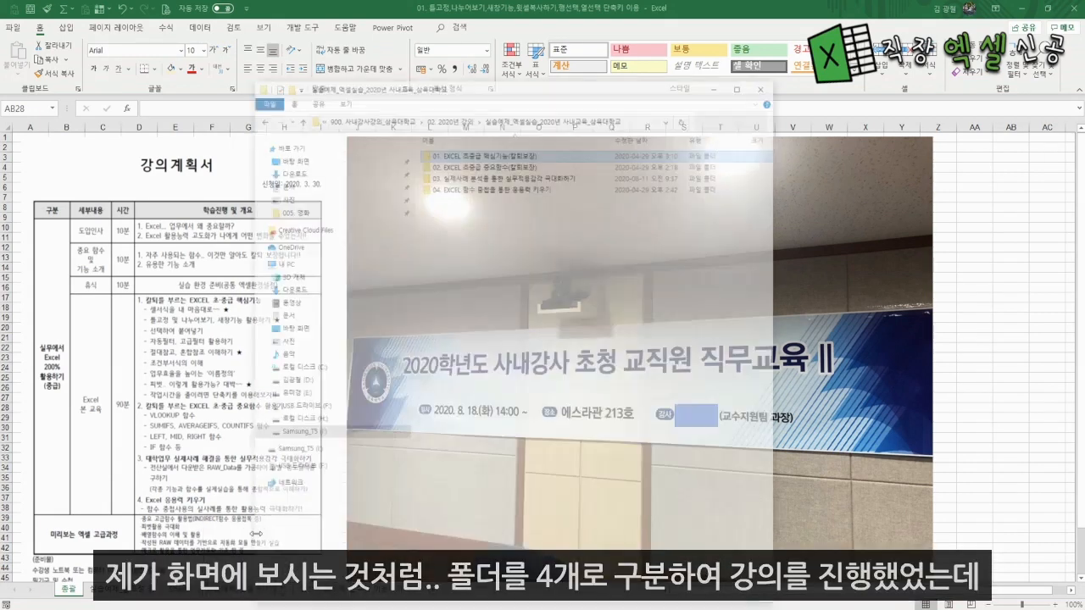
left_click(241, 559)
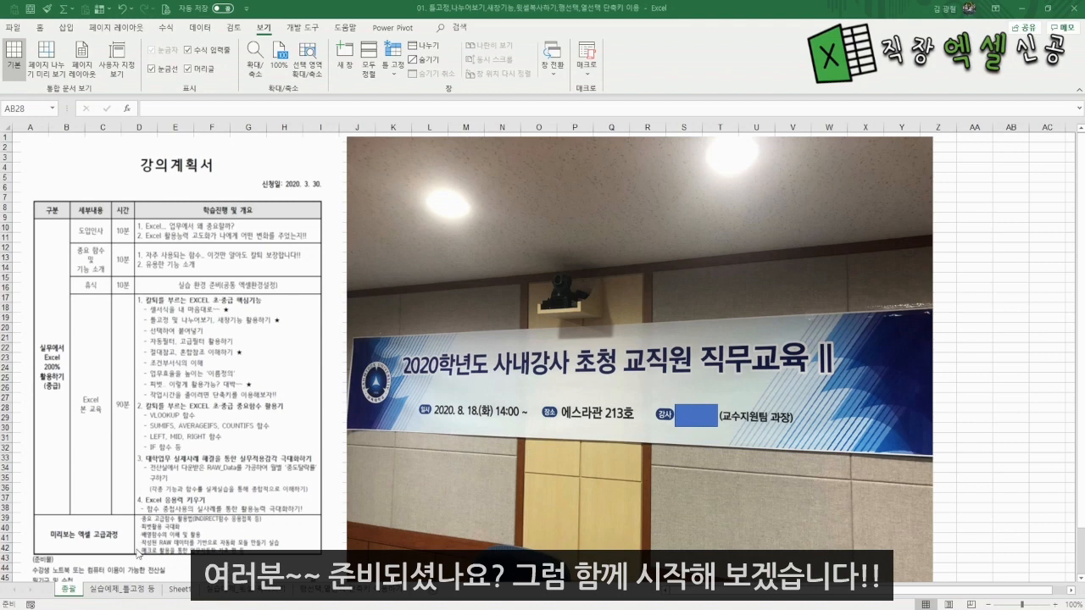
left_click(116, 589)
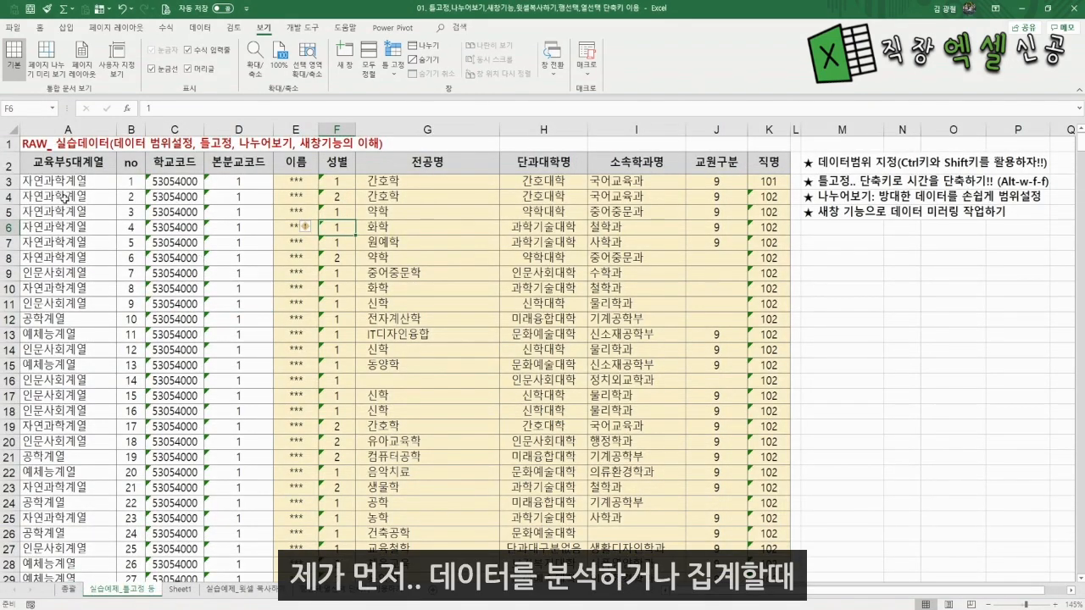
left_click(78, 196)
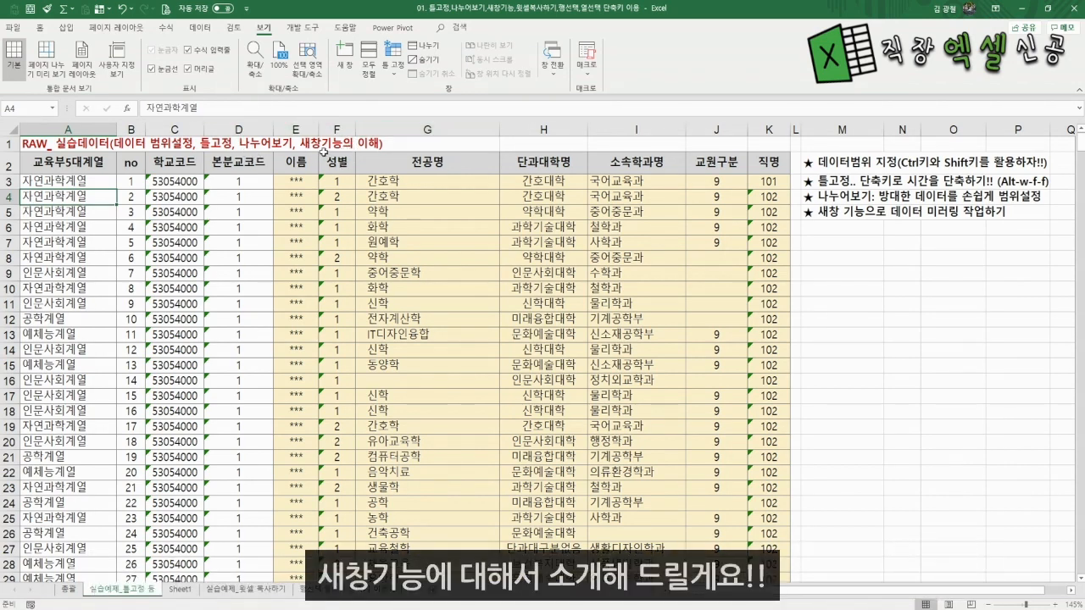
On Sheet1, select the header row A1:F1, followed by the data rows A2:F20 without the header
left_click(179, 589)
left_click(206, 381)
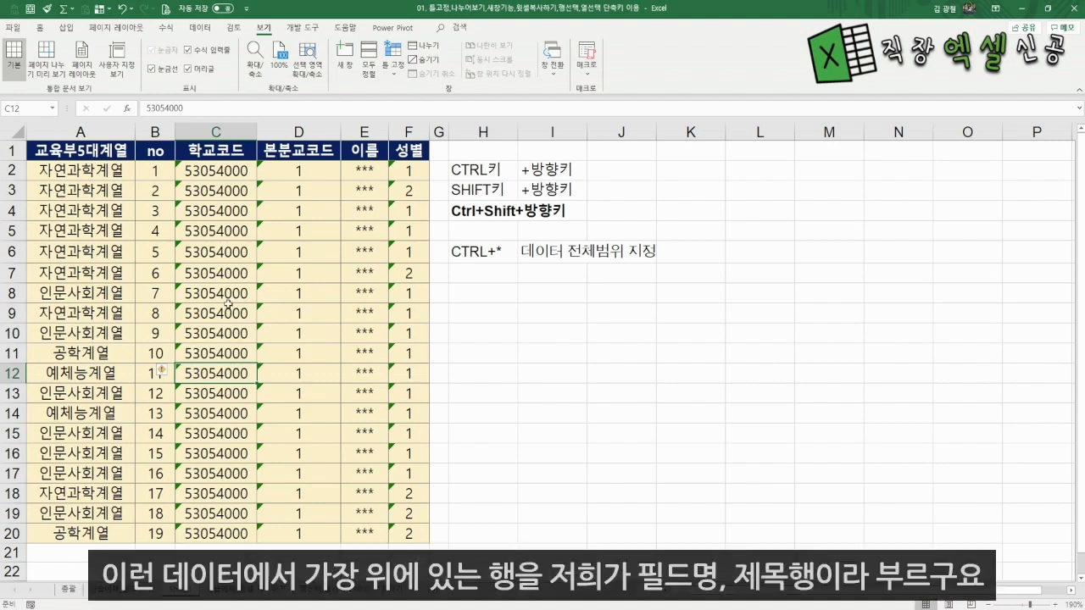
left_click_drag(84, 151, 415, 148)
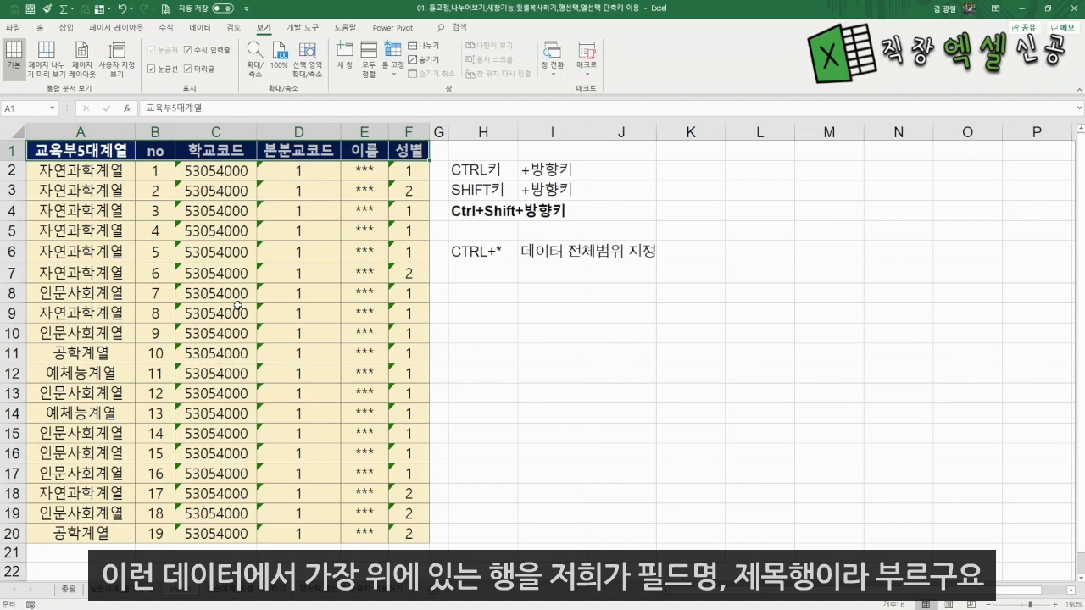
left_click_drag(97, 170, 396, 526)
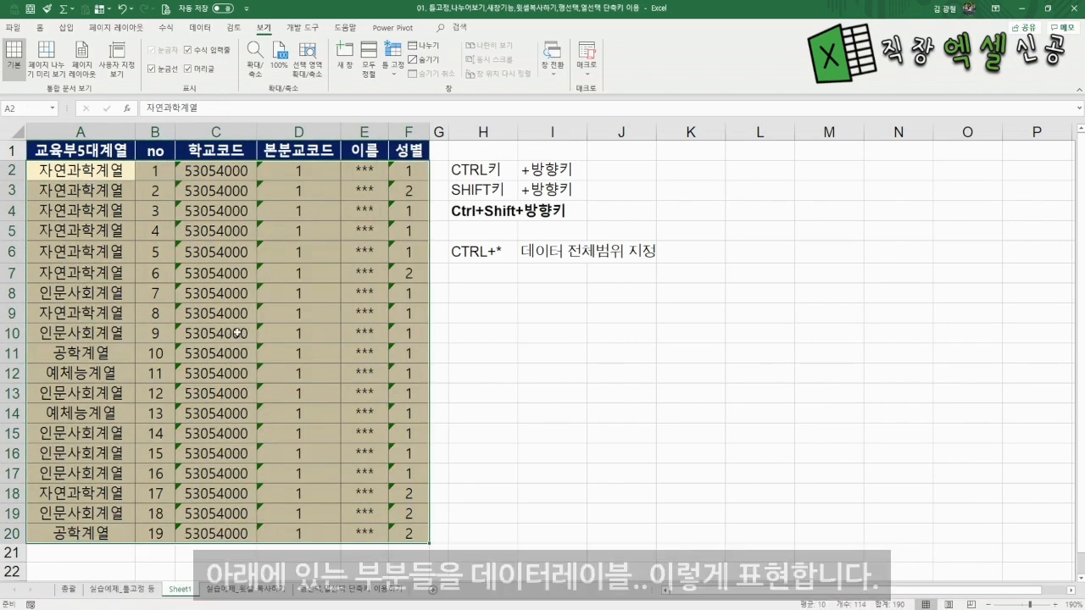
left_click(239, 333)
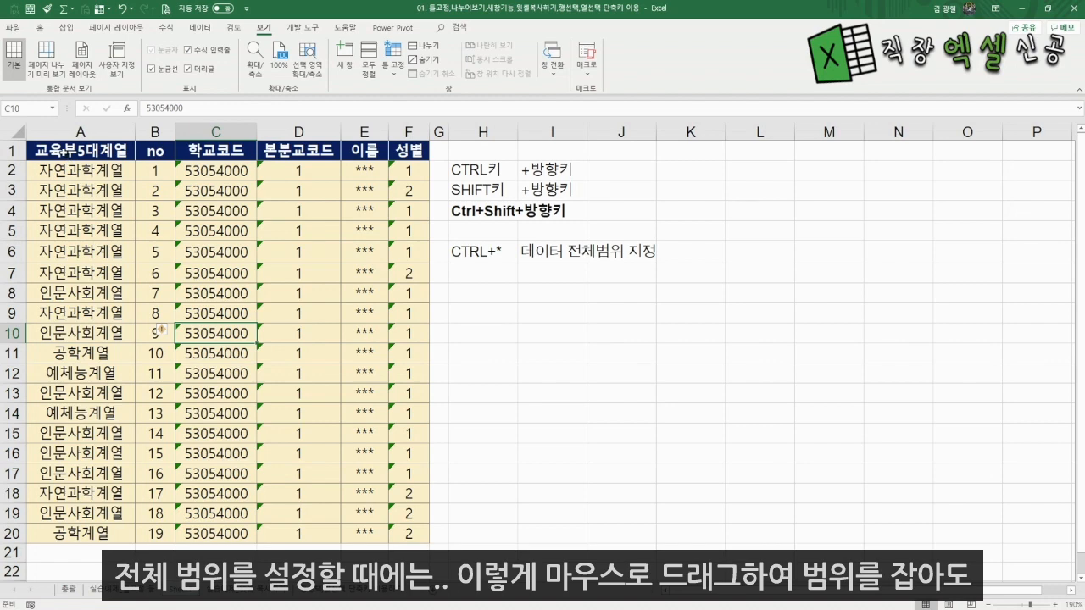
Select the whole table A1:F20 including its header row, and return to cell A1
left_click_drag(66, 151, 388, 527)
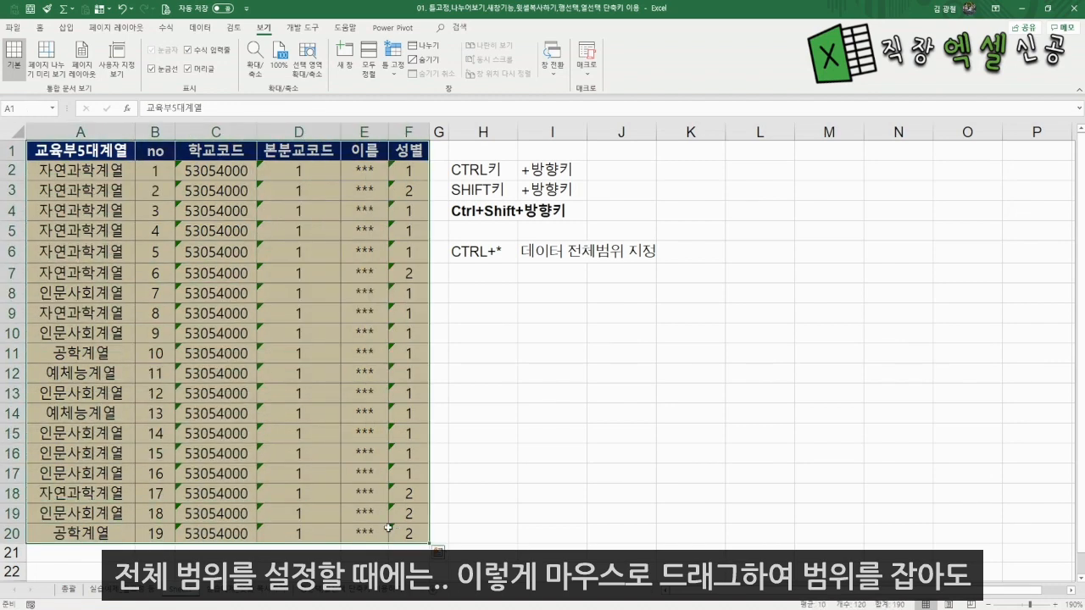
left_click(289, 370)
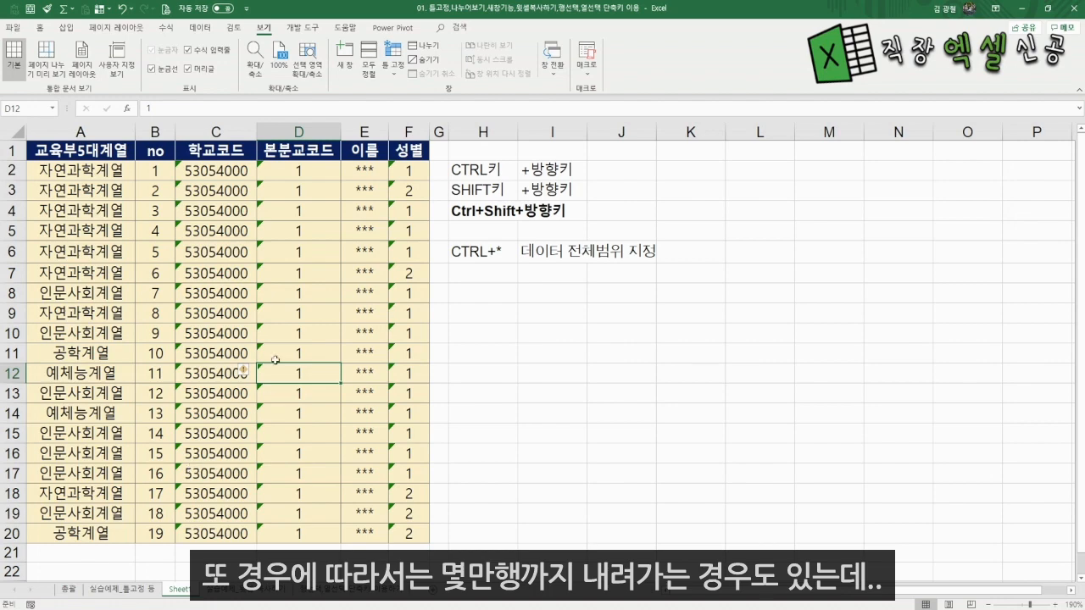
key("Up")
key("Up")
key("Up")
left_click(81, 154)
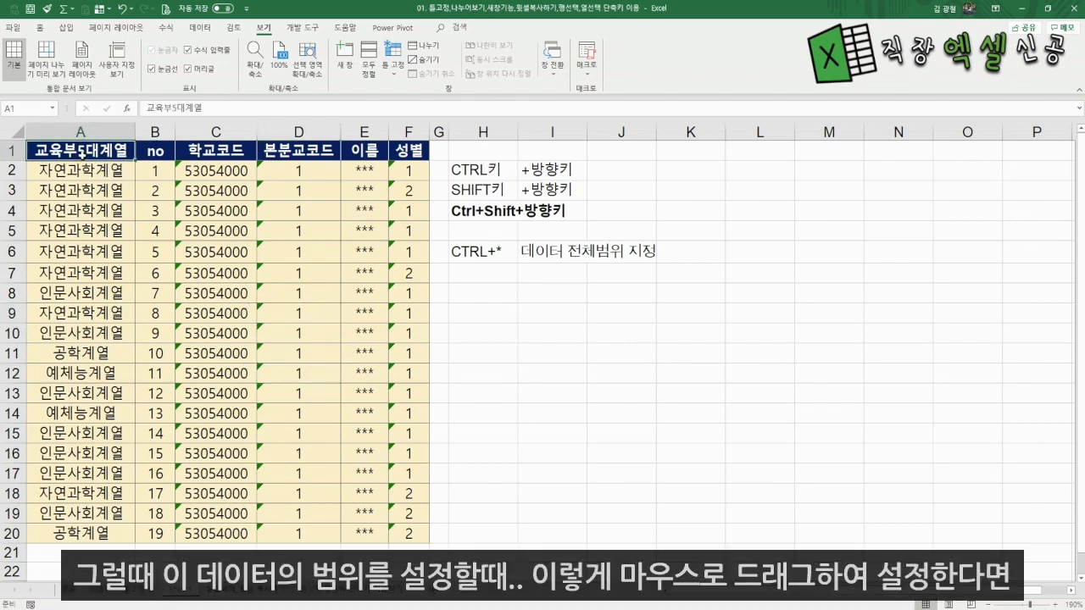
Extend a selection from A1 far past the table to H948, and return to the start of the sheet
left_click_drag(82, 154, 484, 577)
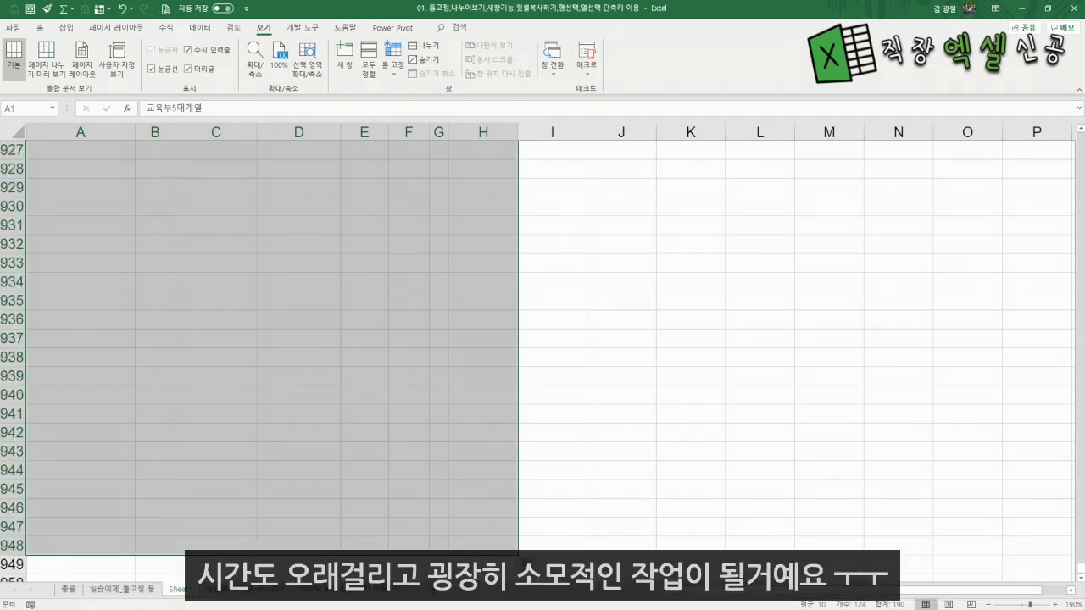
left_click(363, 501)
key("ctrl+Home")
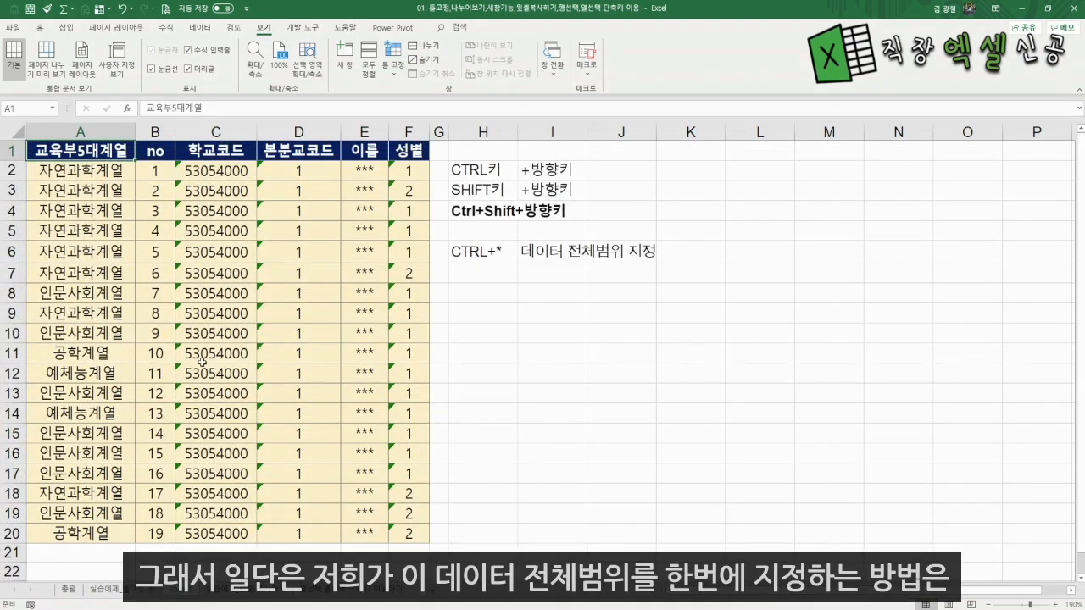
Starting from cell D8 inside the table, select the entire data range at once and release the selection
left_click(220, 337)
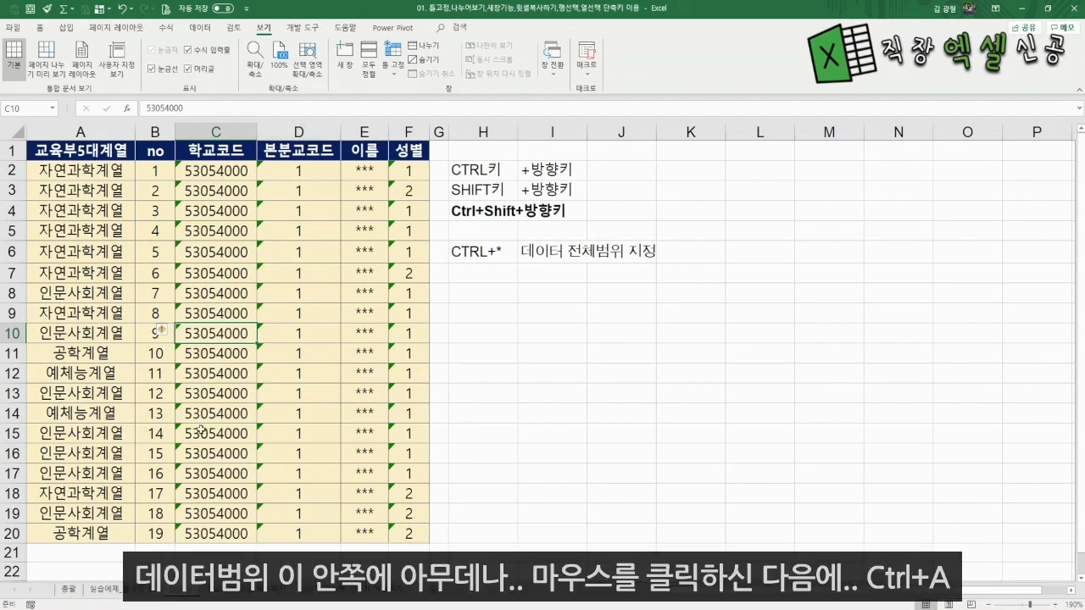
left_click(162, 302)
left_click(271, 294)
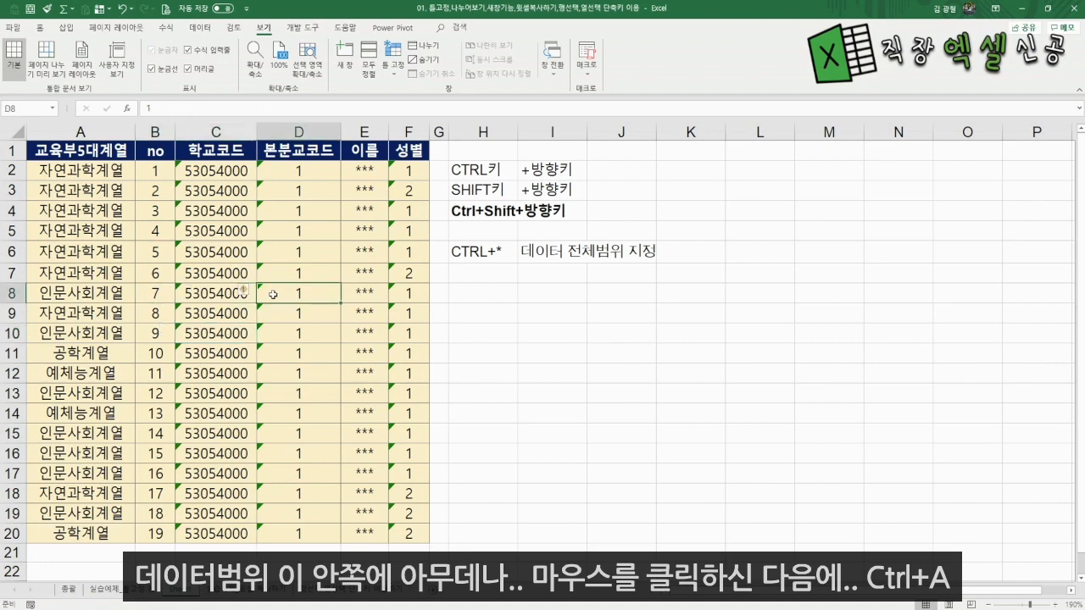
key("ctrl+a")
key("Right")
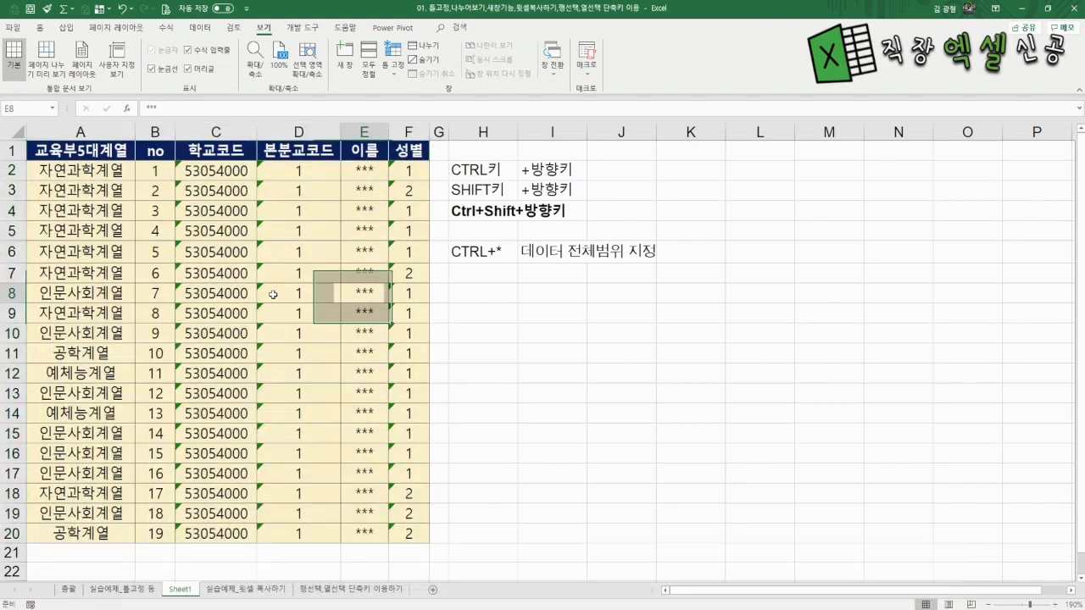
Move to cell B7, select the surrounding data region in one go, and move on to D7
key("Left")
key("Left")
key("Left")
key("Up")
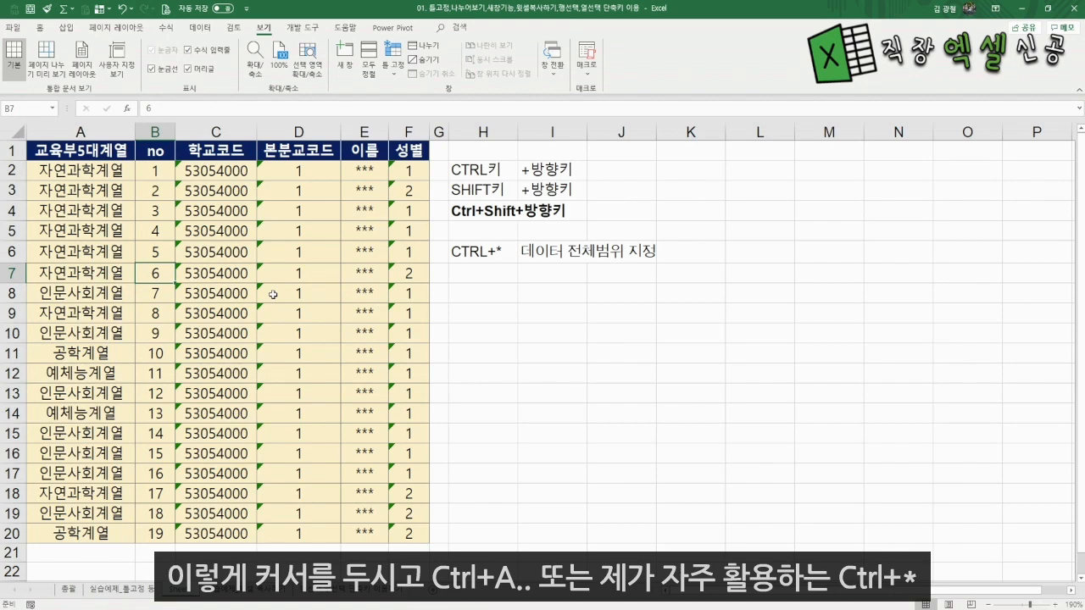
key("ctrl+asterisk")
key("Right")
key("Right")
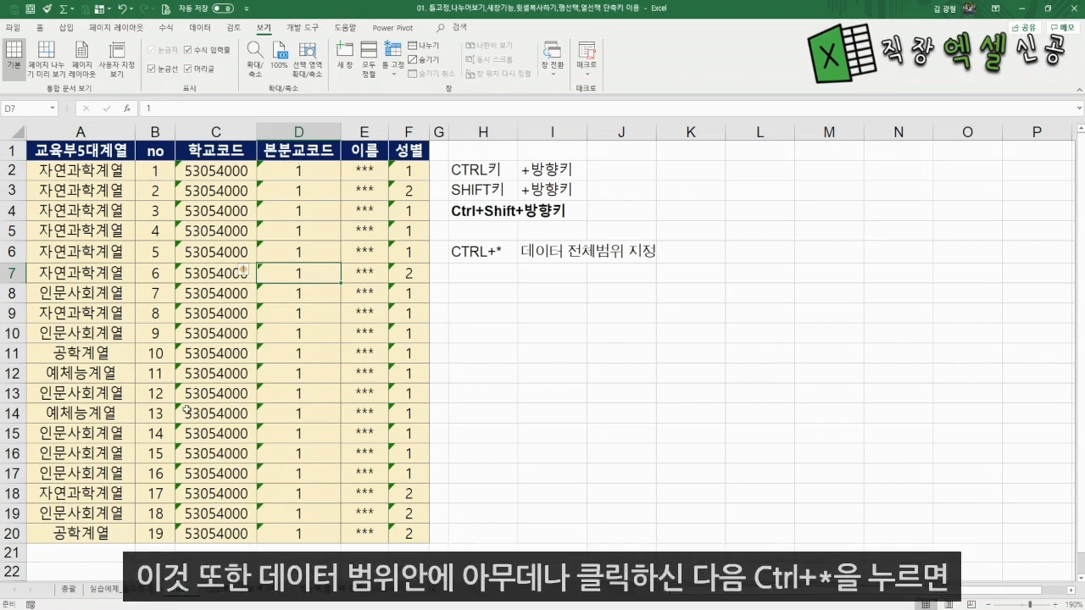
Starting from cell C13, select the whole current region A1:F20 and clear the selection by choosing C12
left_click(209, 394)
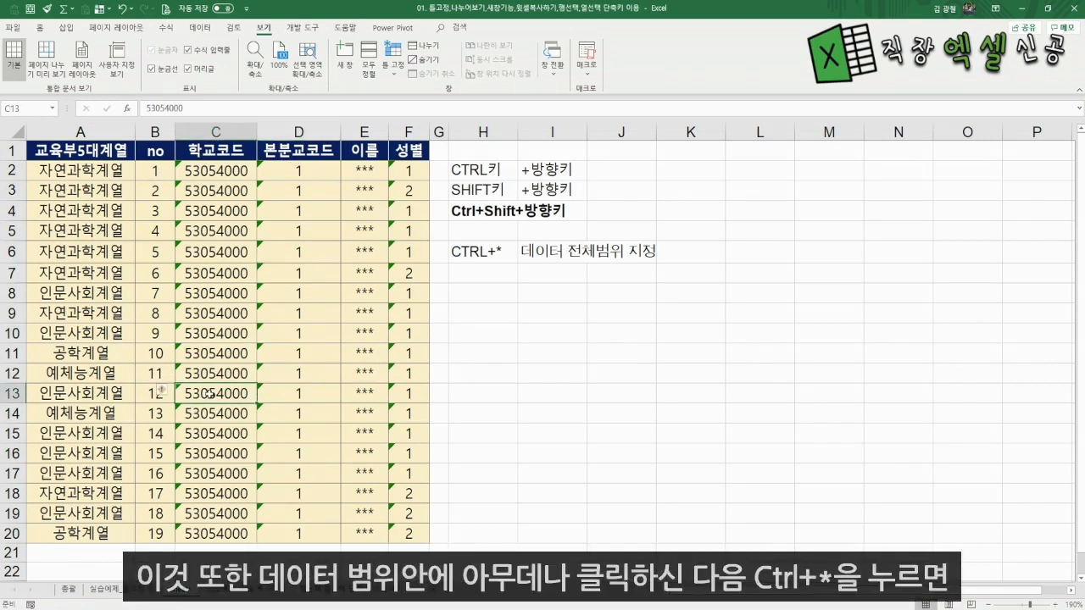
key("ctrl+shift+8")
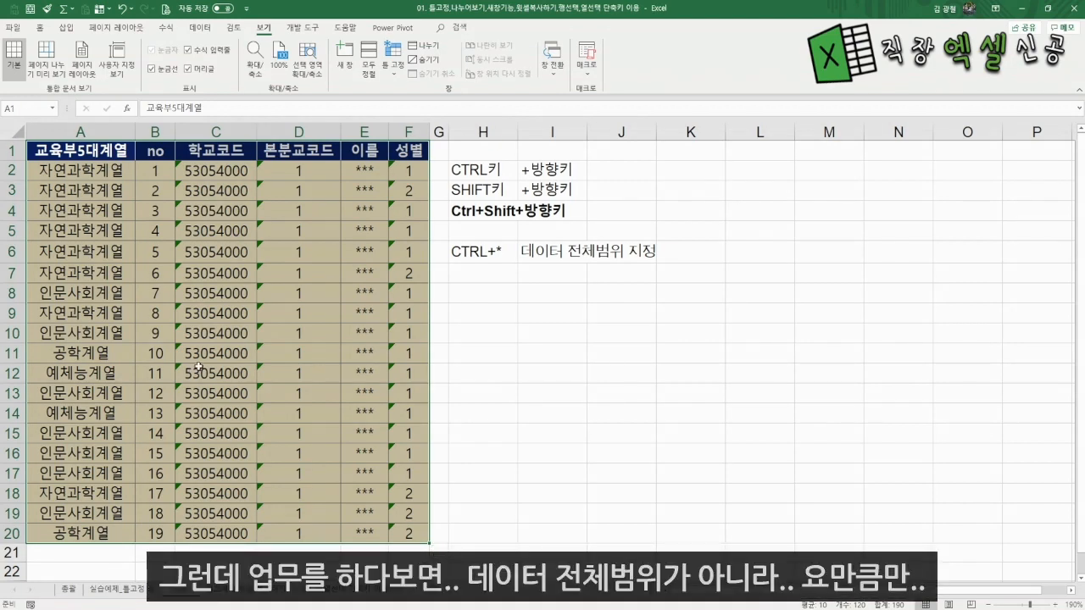
left_click(245, 374)
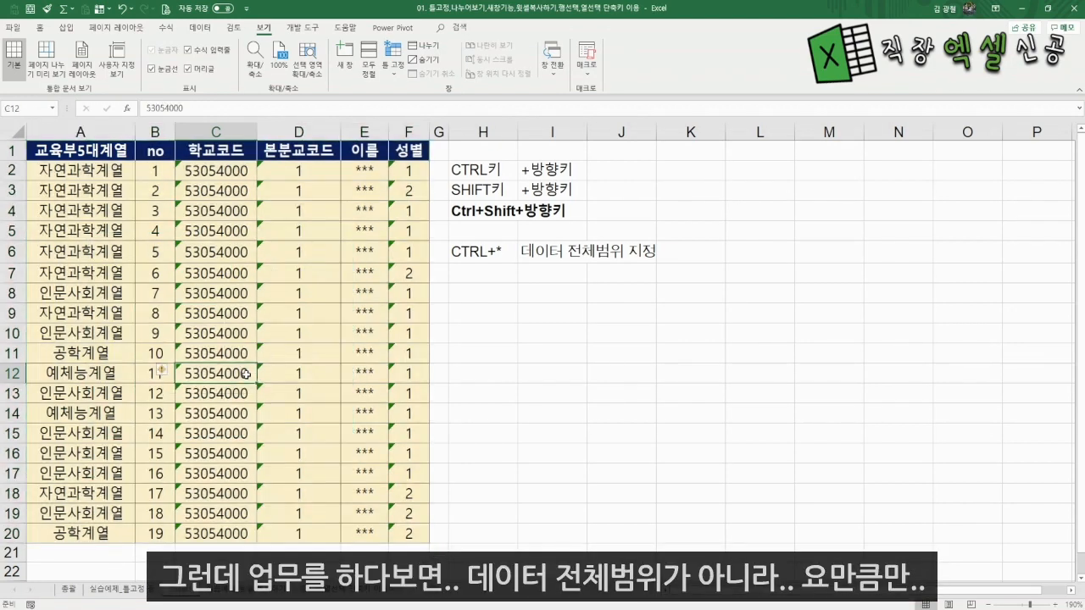
Select only the partial range A2:D20, followed by all data rows A2:F20, and release the selection at C8
left_click_drag(88, 171, 172, 533)
left_click_drag(321, 291, 315, 534)
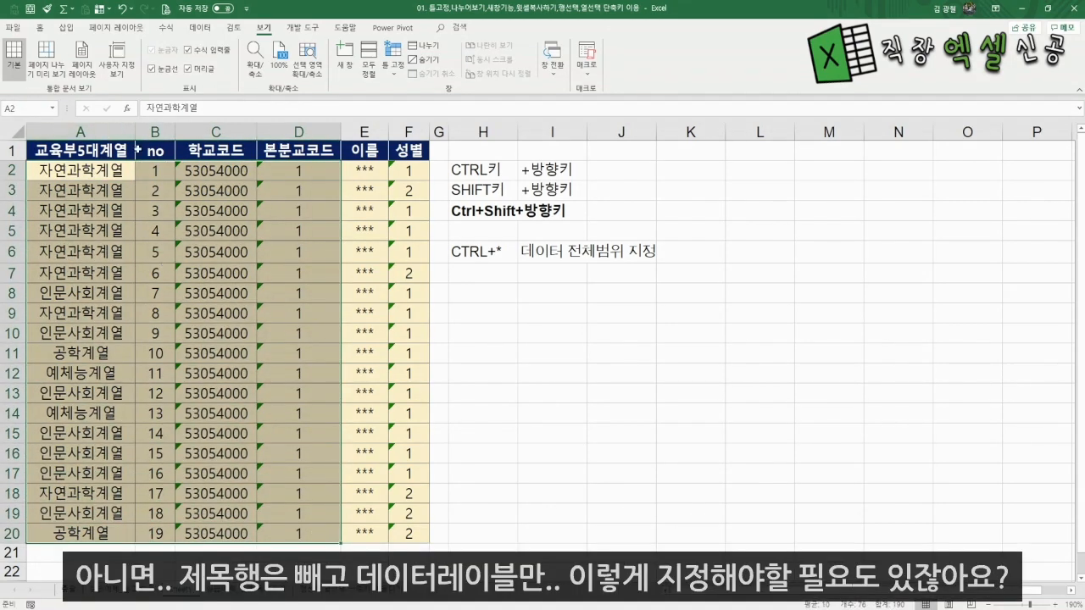
left_click(264, 261)
left_click_drag(66, 172, 404, 533)
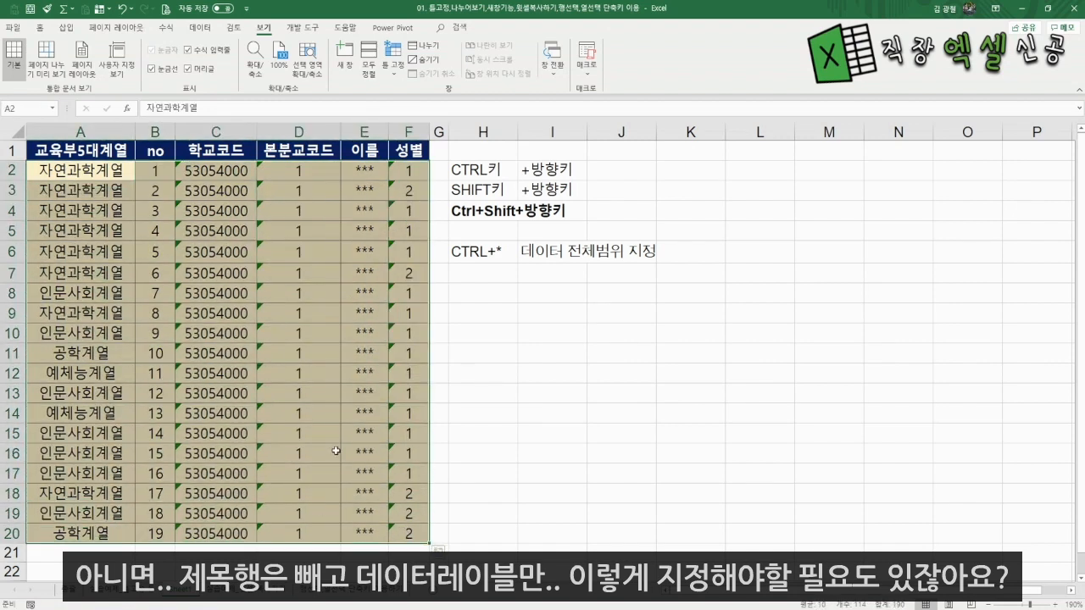
left_click(208, 292)
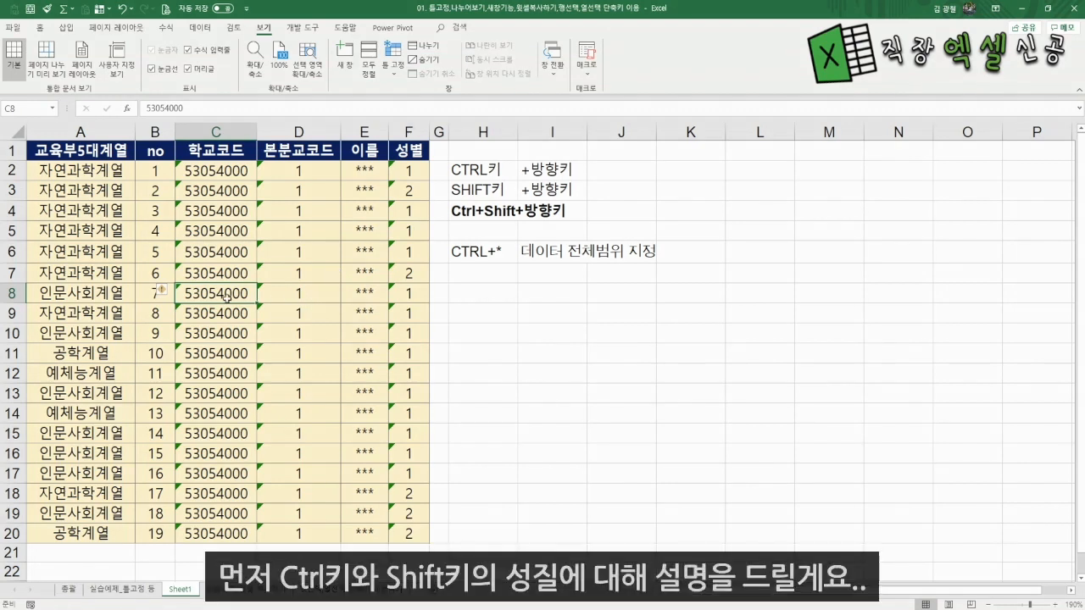
Move one cell at a time along the header row from A1 to D1 and back to A1
left_click(81, 152)
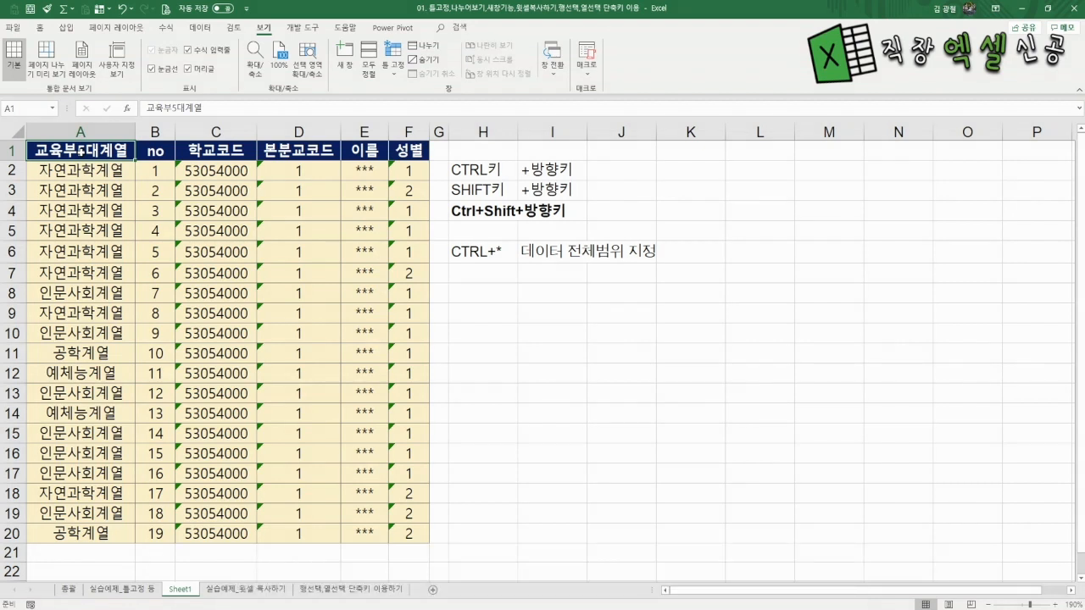
key("Right")
key("Right")
key("Right")
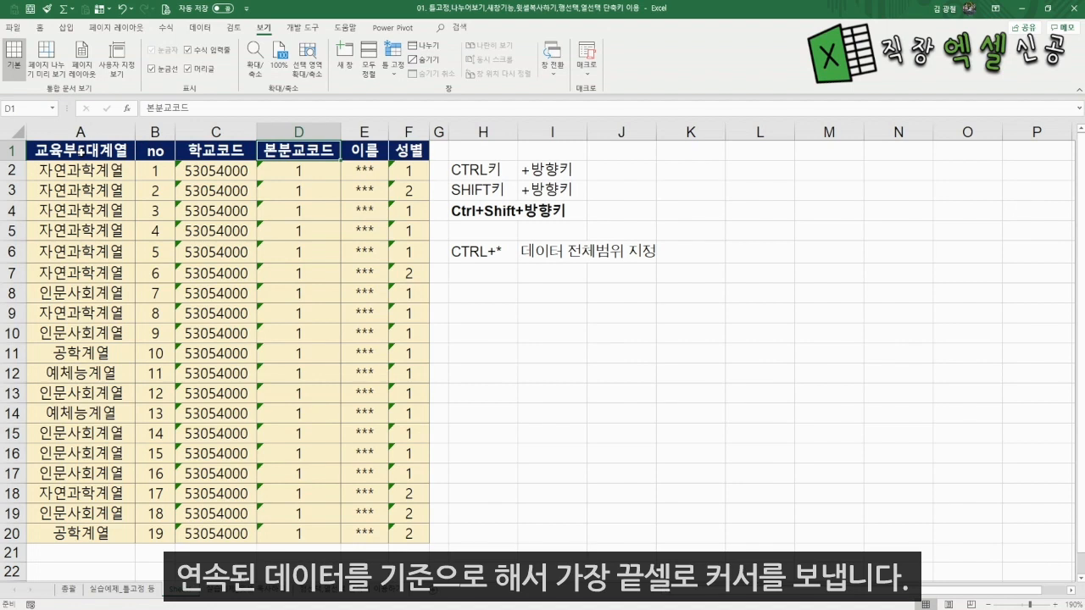
key("Left")
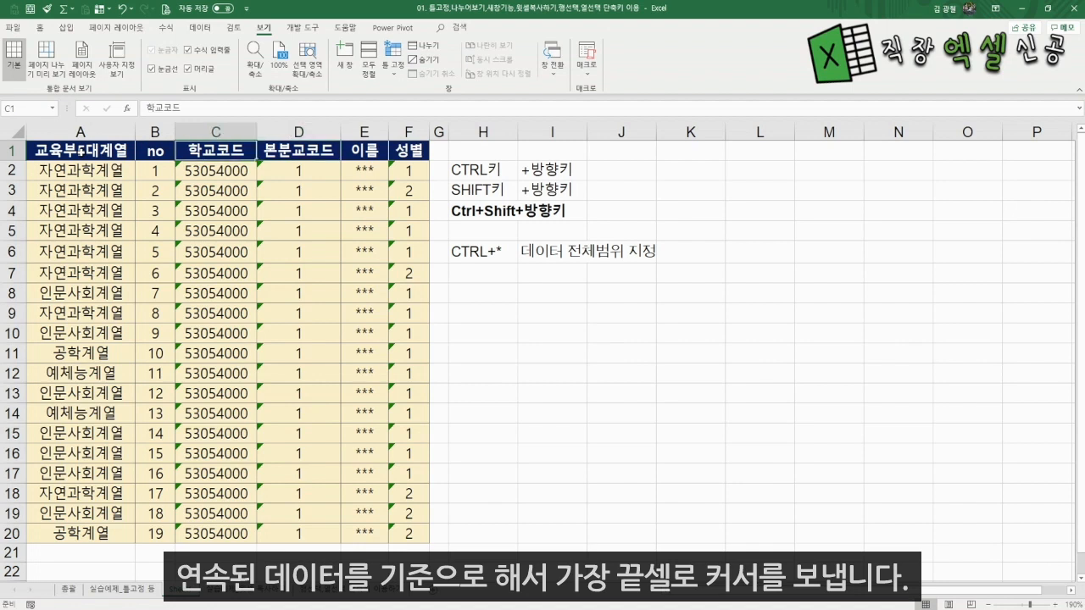
key("Right")
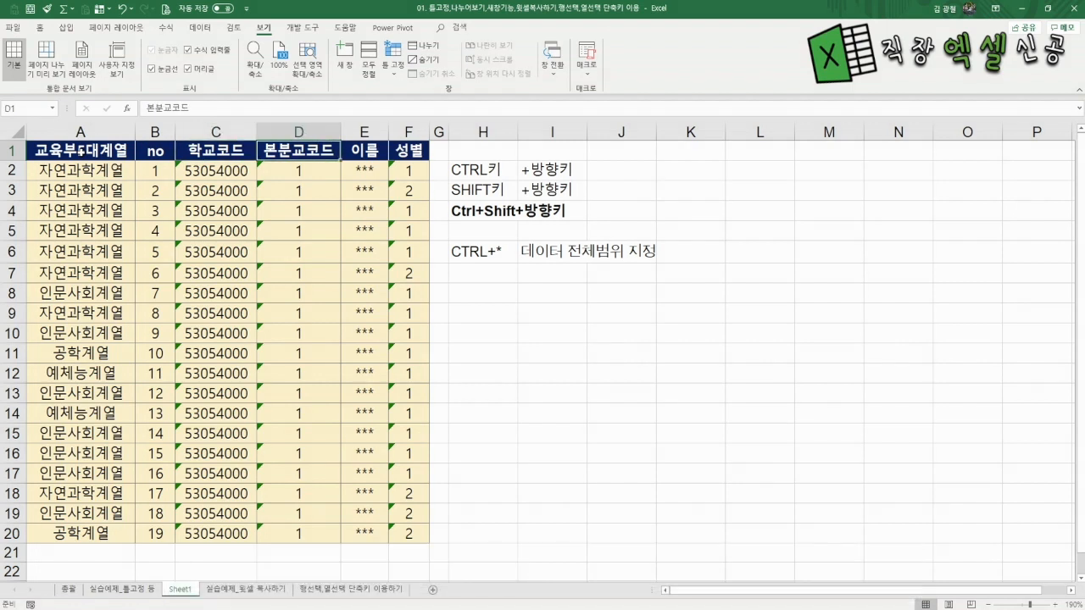
key("Left")
key("Left")
key("Left")
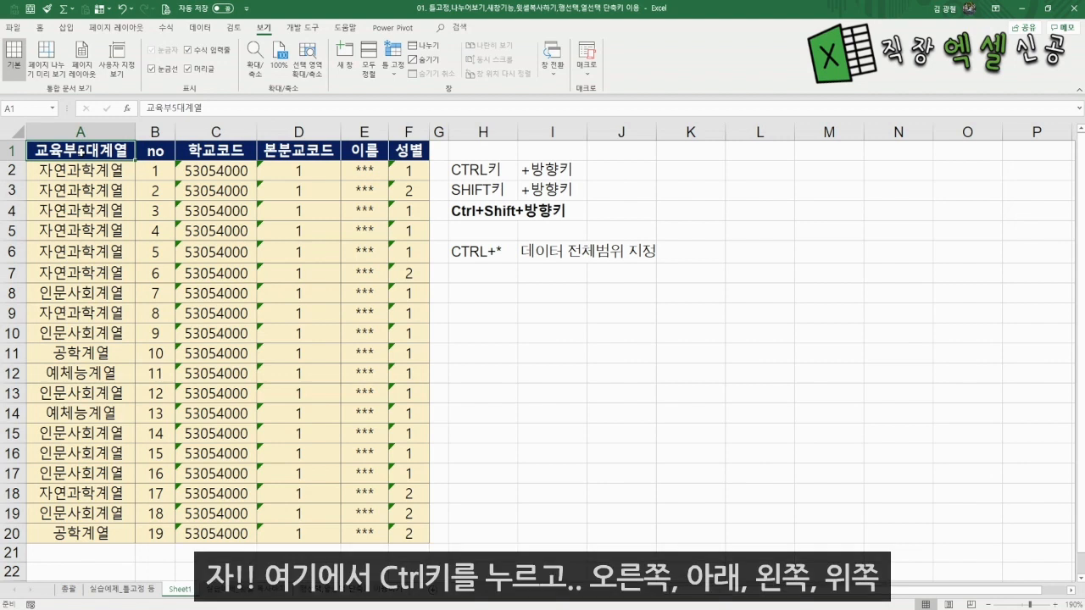
Jump around the table's edge cells twice, going from A1 to F1, F20, A20 and back to A1
key("ctrl+Right")
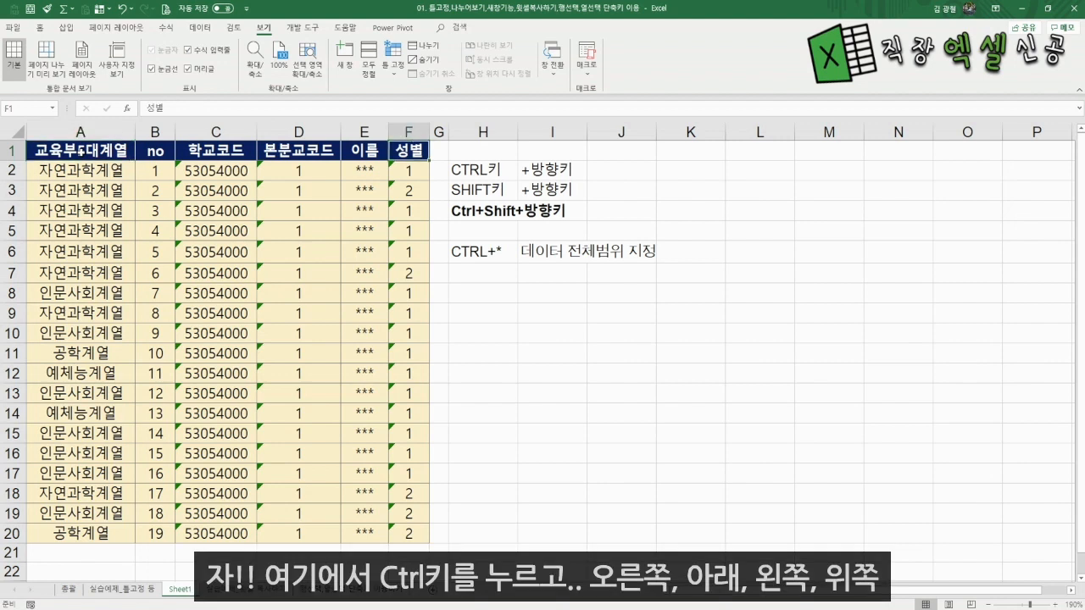
key("ctrl+Down")
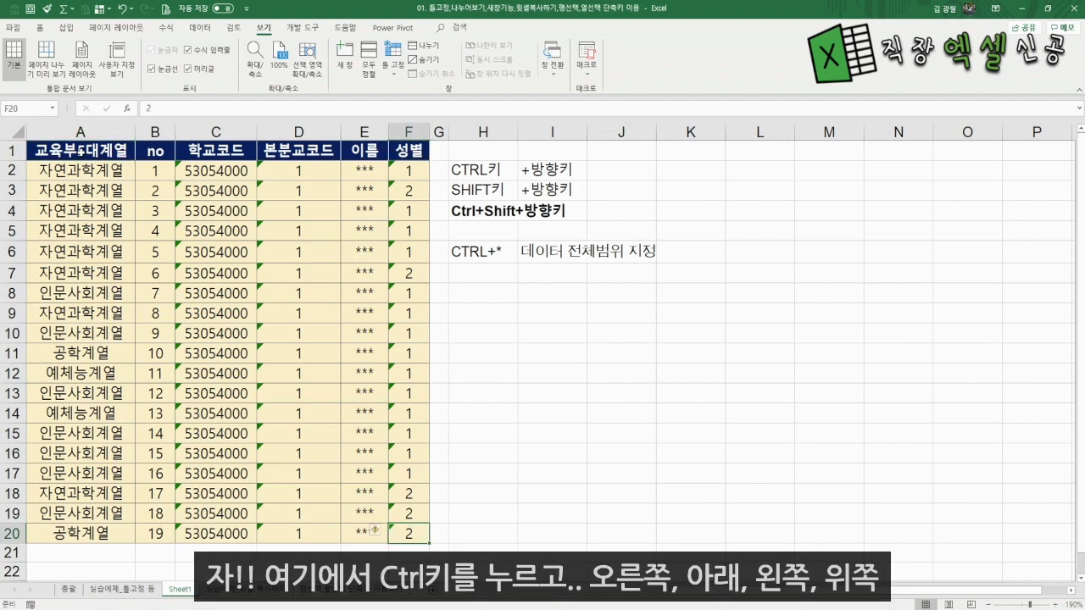
key("ctrl+Left")
key("ctrl+Up")
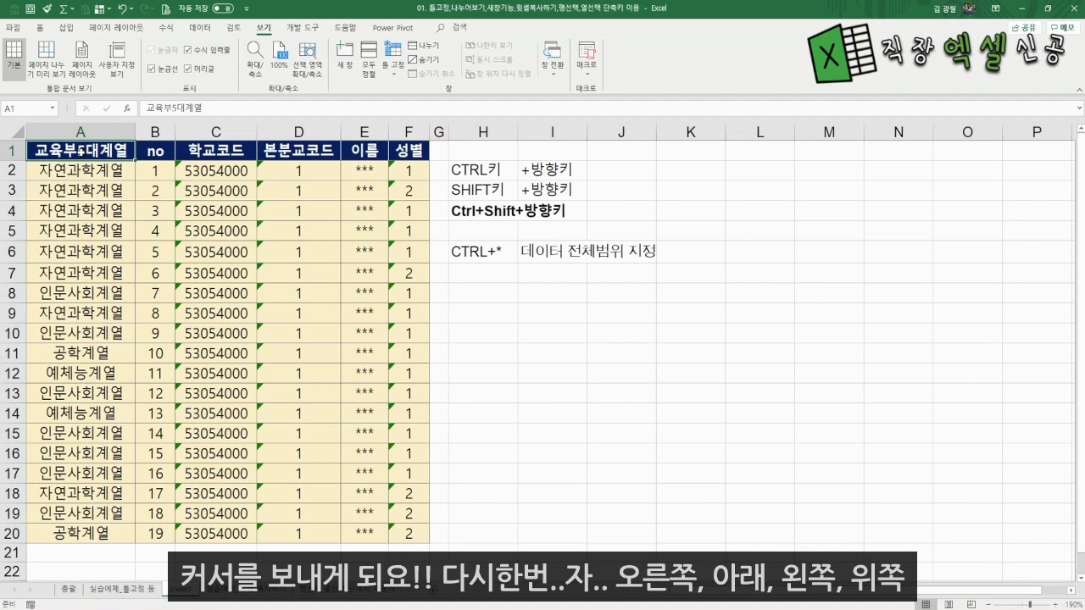
key("ctrl+Right")
key("ctrl+Down")
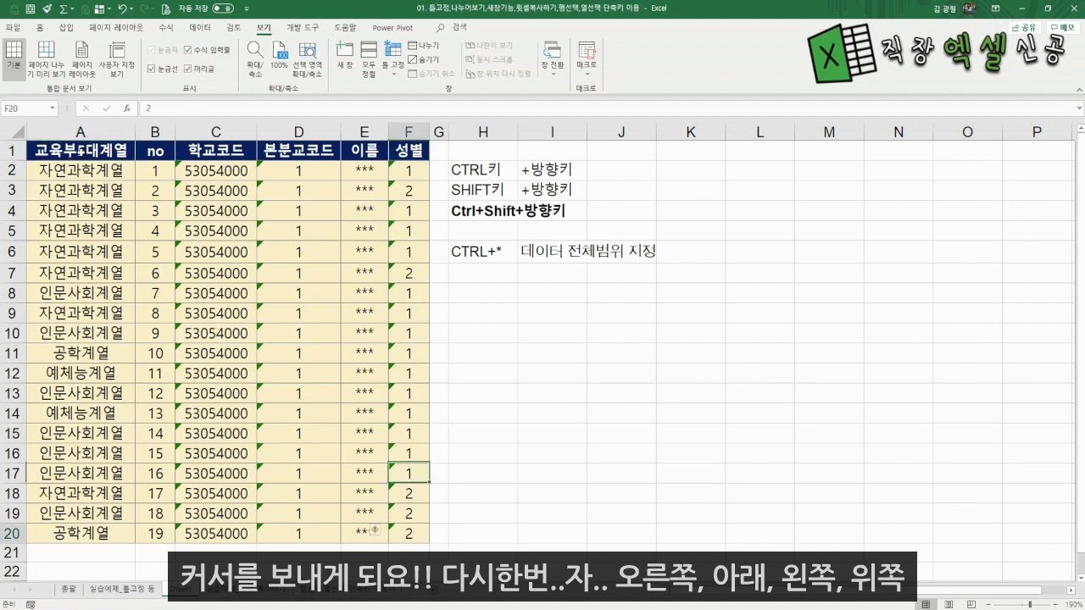
key("ctrl+Left")
key("ctrl+Up")
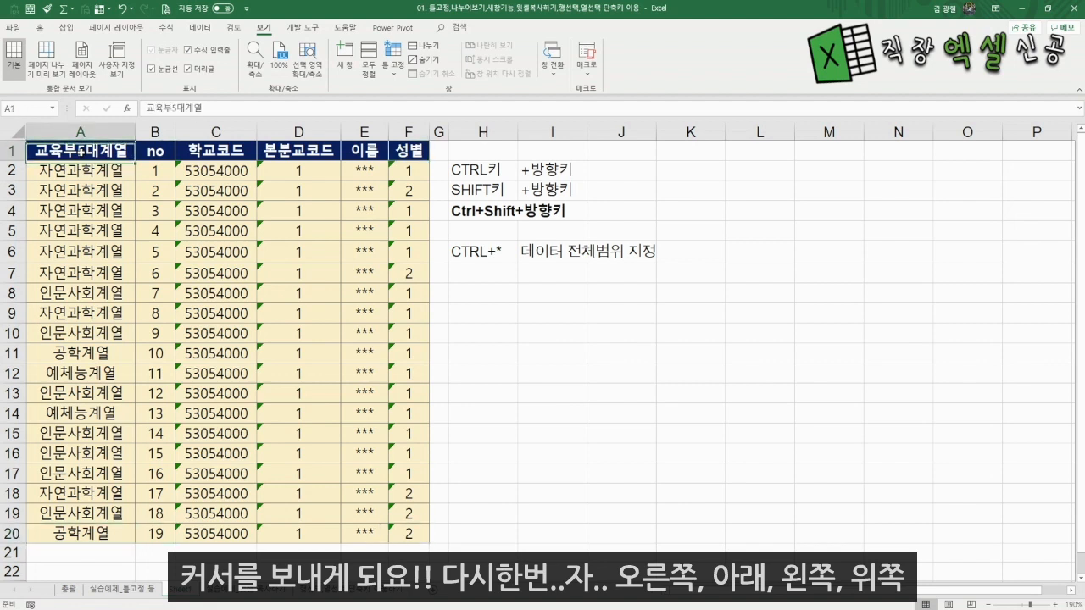
Move cell by cell from A1 to the 본분교코드 header in D1
key("Right")
key("Right")
key("Right")
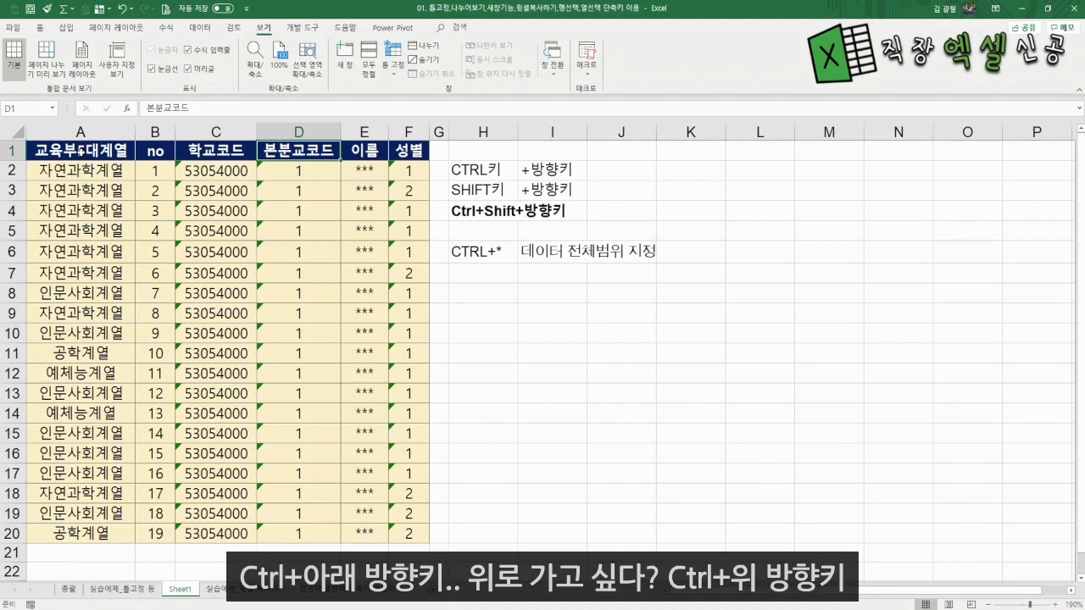
Jump from D1 to the column's last data cell D20, back to D1, and over to A1
key("ctrl+Down")
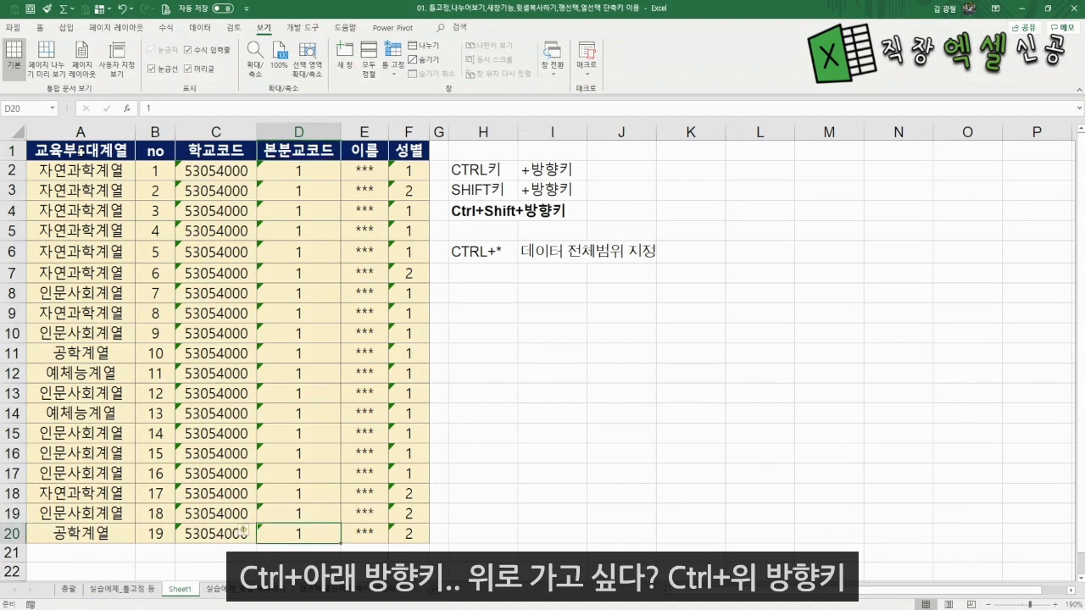
key("ctrl+Up")
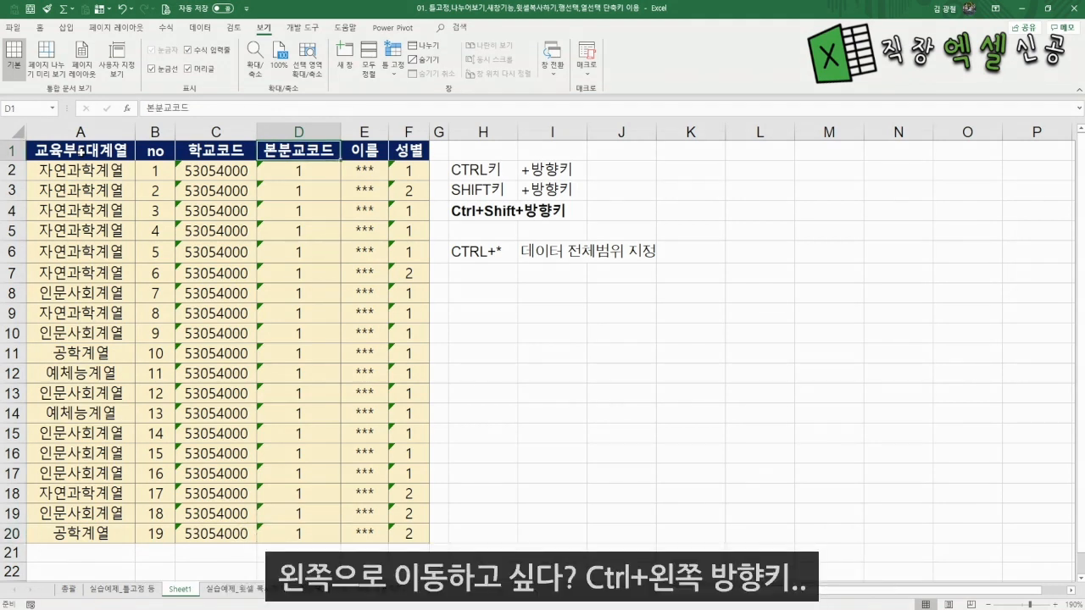
key("ctrl+Left")
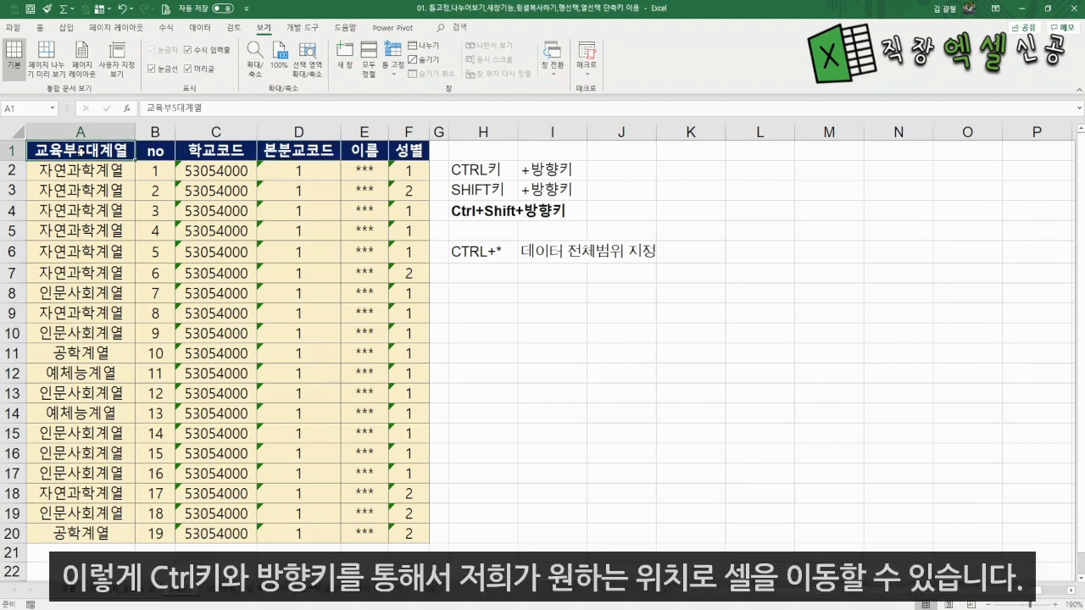
Jump around the table's corner cells F1, F20, A20 and A1 twice, hopping between A1 and F1 in between
key("ctrl+Right")
key("ctrl+Down")
key("ctrl+Left")
key("ctrl+Up")
key("ctrl+Right")
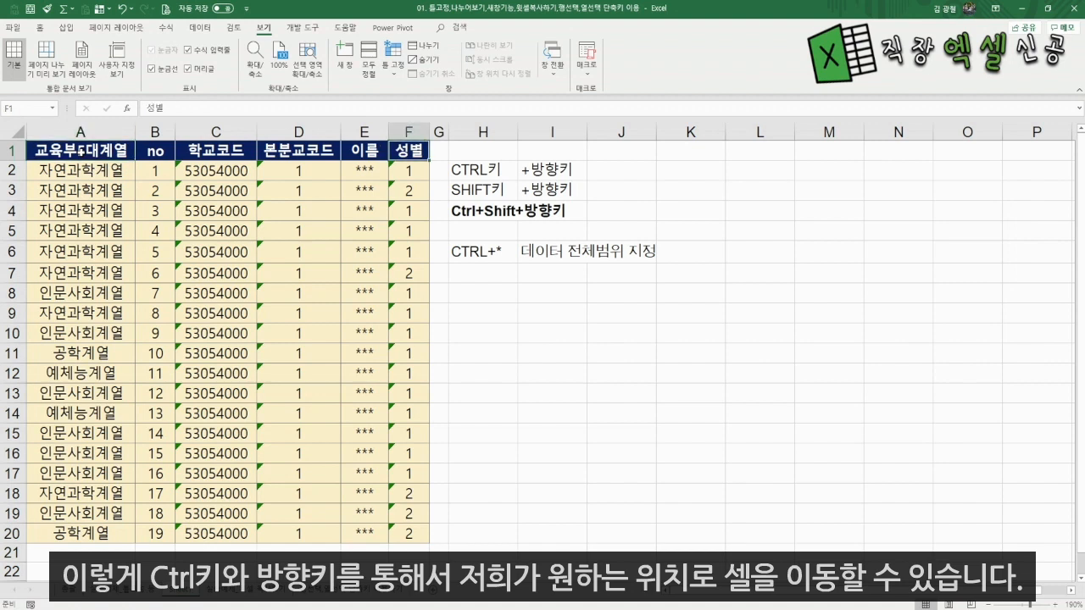
key("ctrl+Left")
key("ctrl+Right")
key("ctrl+Down")
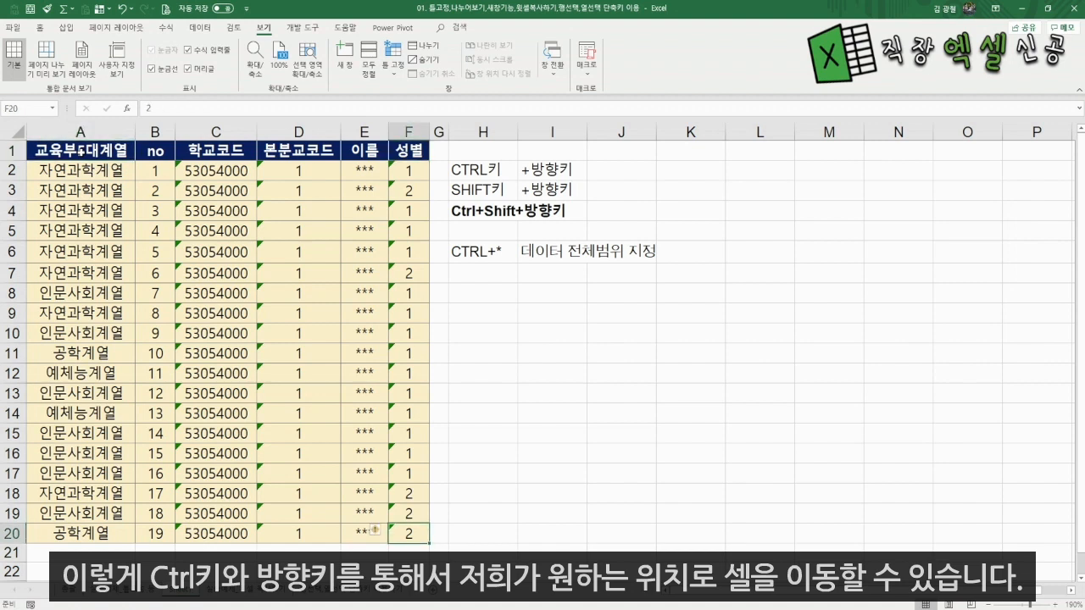
key("ctrl+Left")
key("ctrl+Up")
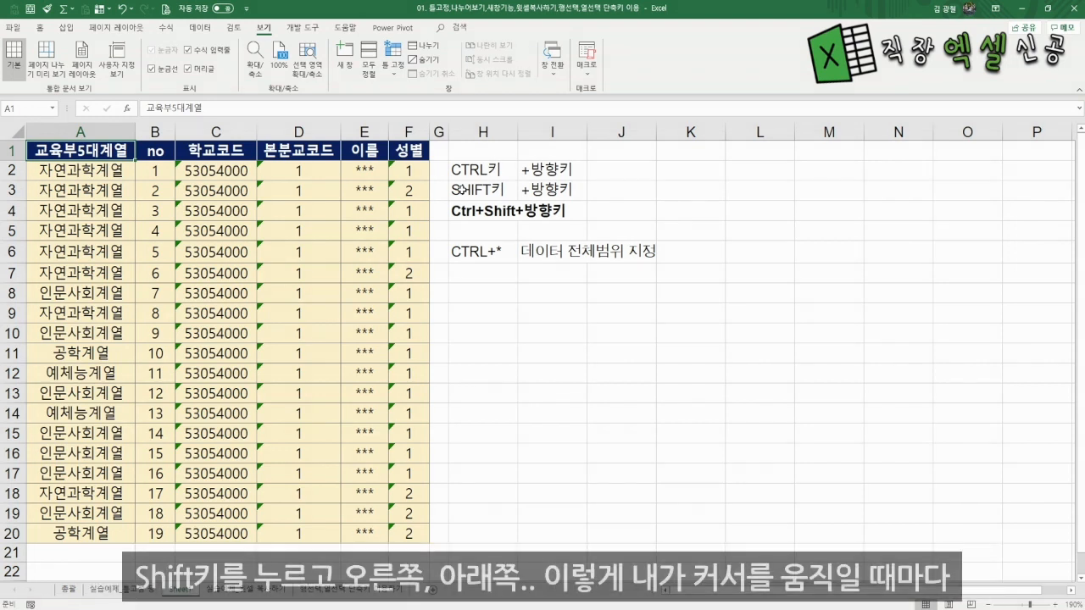
Extend the selection one cell at a time from A1 to cover A1:D12, and release it at E10
key("shift+Right")
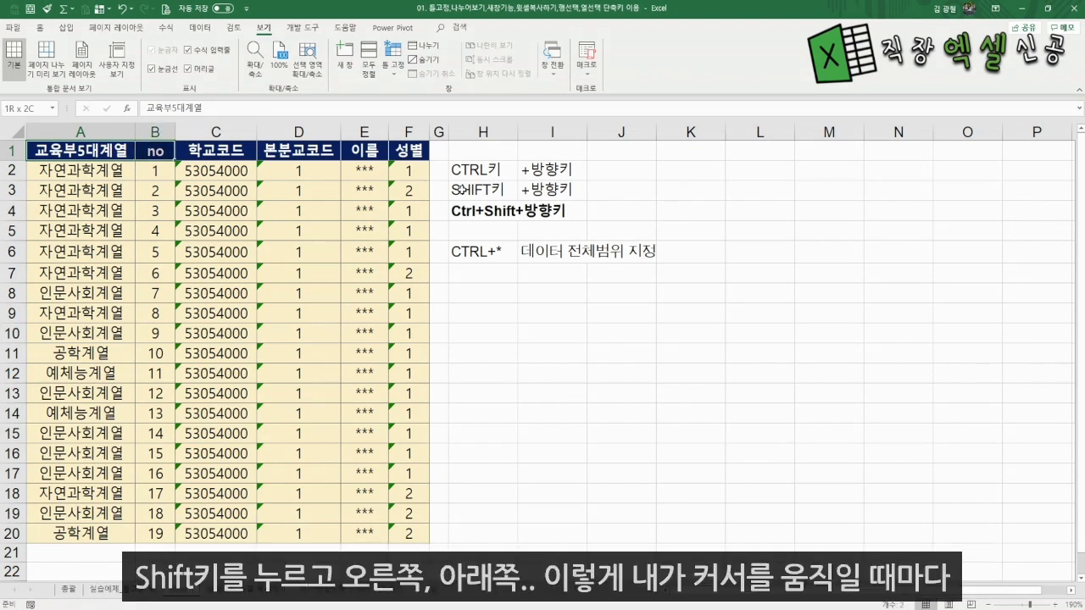
key("shift+Right")
key("shift+Down")
key("shift+Down")
key("shift+Down")
key("shift+Down")
key("shift+Down")
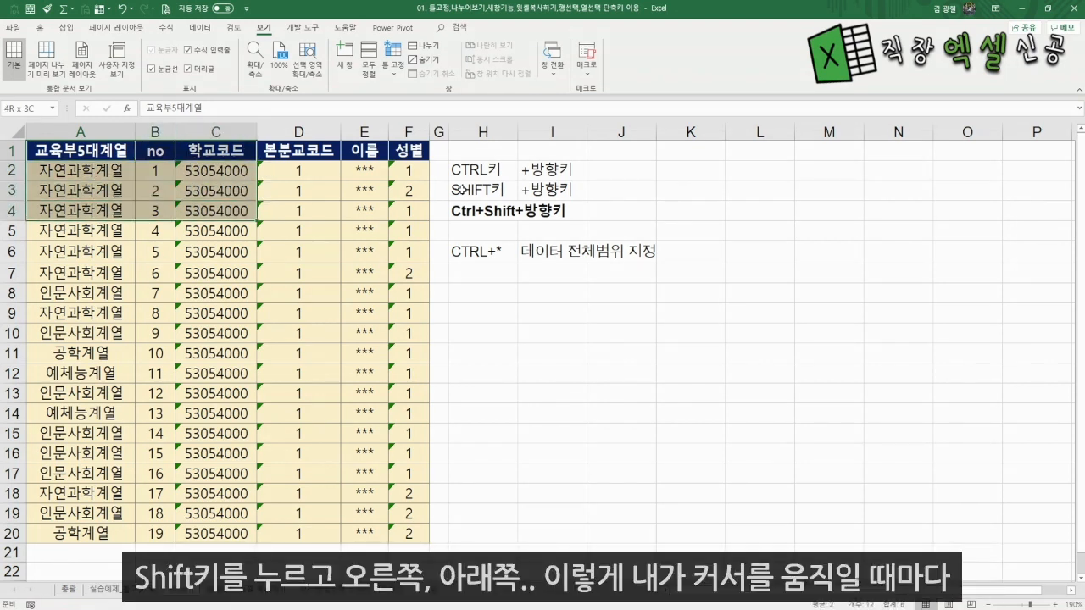
key("shift+Right")
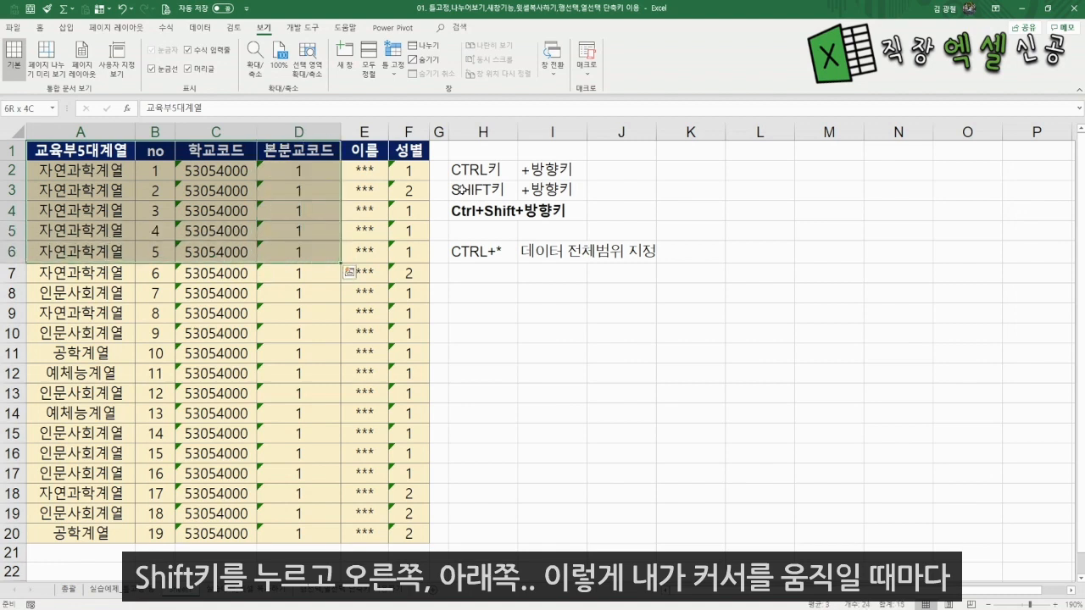
key("shift+Down")
key("shift+Down")
key("shift+Down")
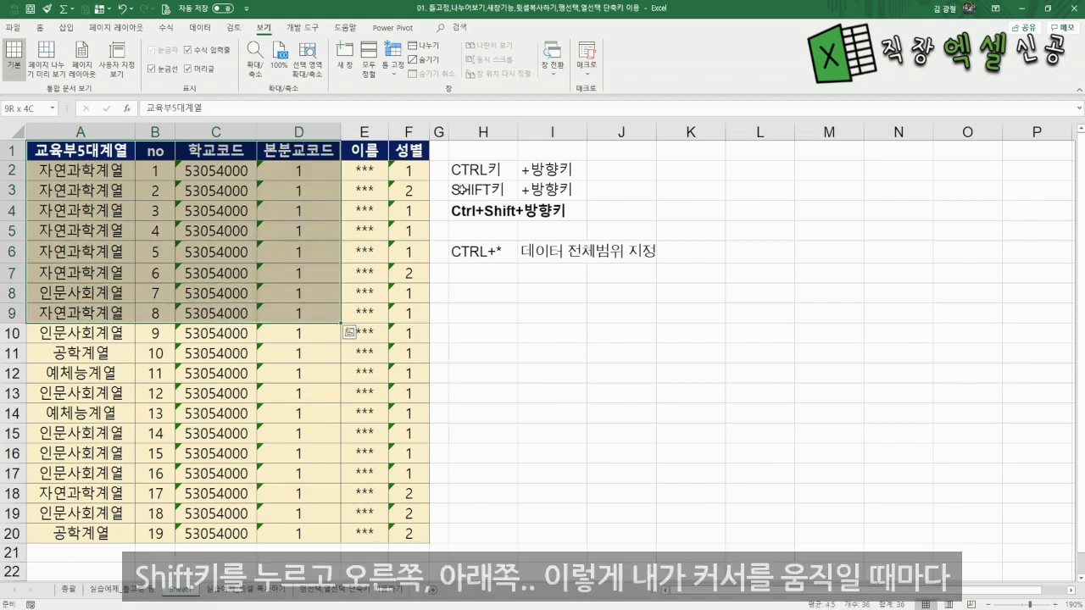
key("shift+Right")
key("shift+Down")
key("shift+Down")
key("shift+Down")
key("shift+Left")
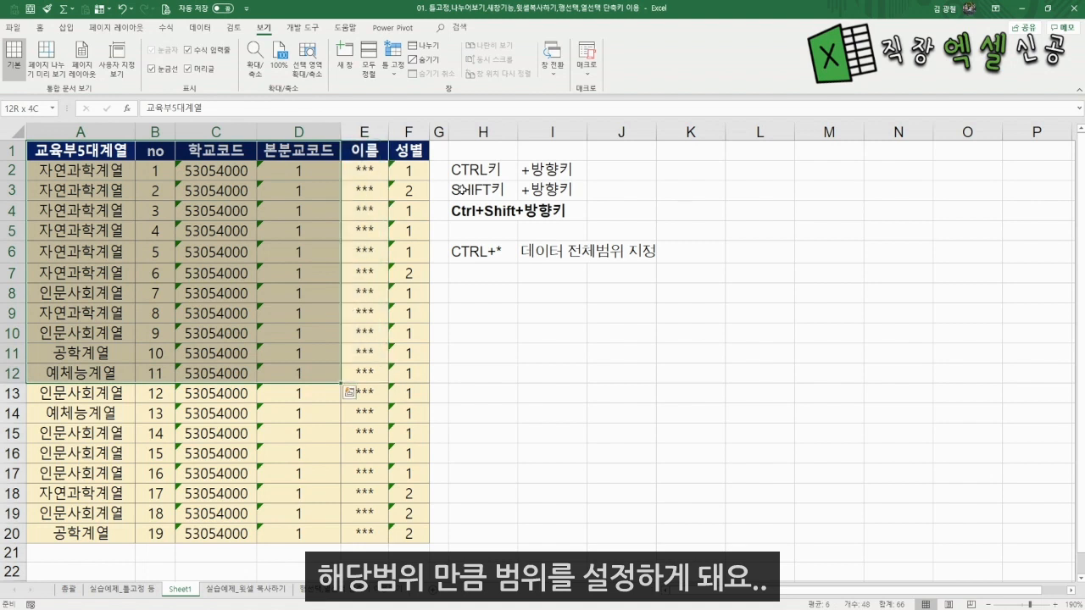
key("shift+Left")
left_click(368, 341)
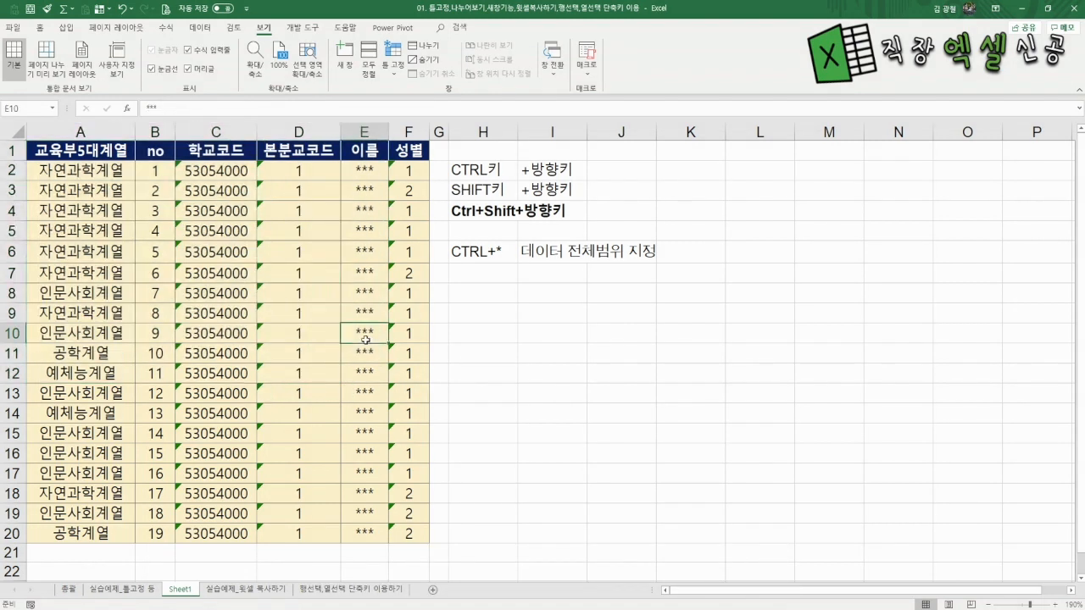
Select A1:D14 in one sweep, return to A1, and extend the selection one cell at a time to A1:E9
left_click_drag(89, 154, 334, 422)
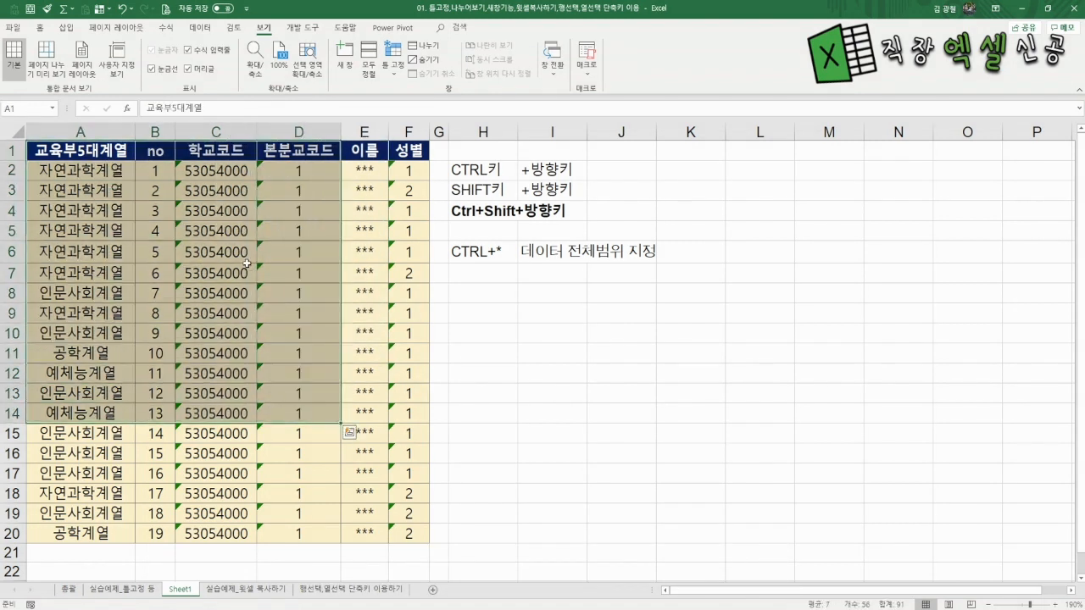
left_click(89, 154)
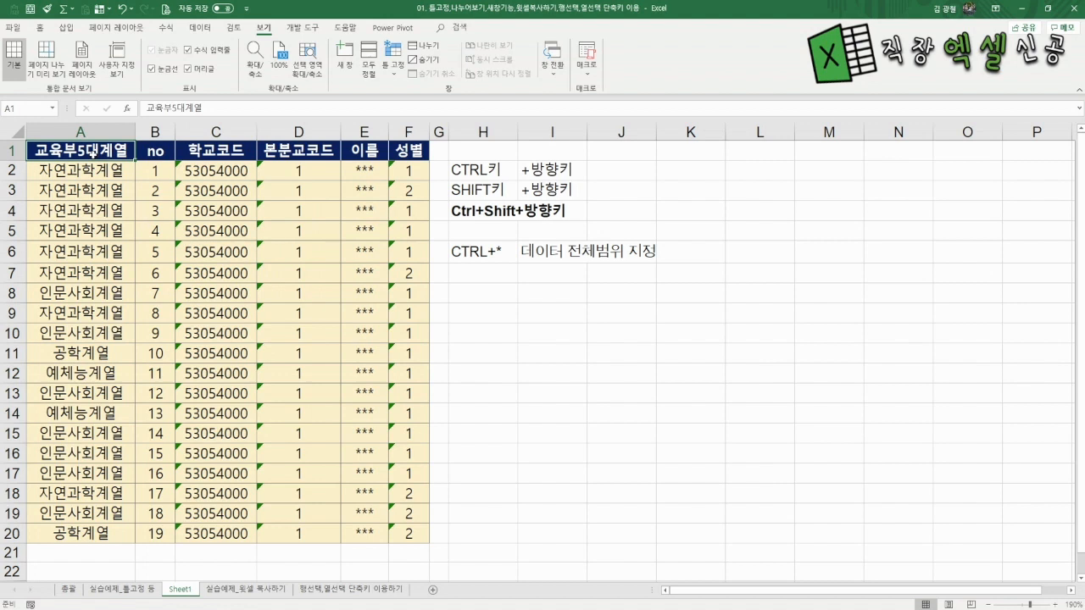
key("shift+Right")
key("shift+Right")
key("shift+Right")
key("shift+Right")
key("shift+Down")
key("shift+Down")
key("shift+Down")
key("shift+Down")
key("shift+Down")
key("shift+Down")
key("shift+Down")
key("shift+Down")
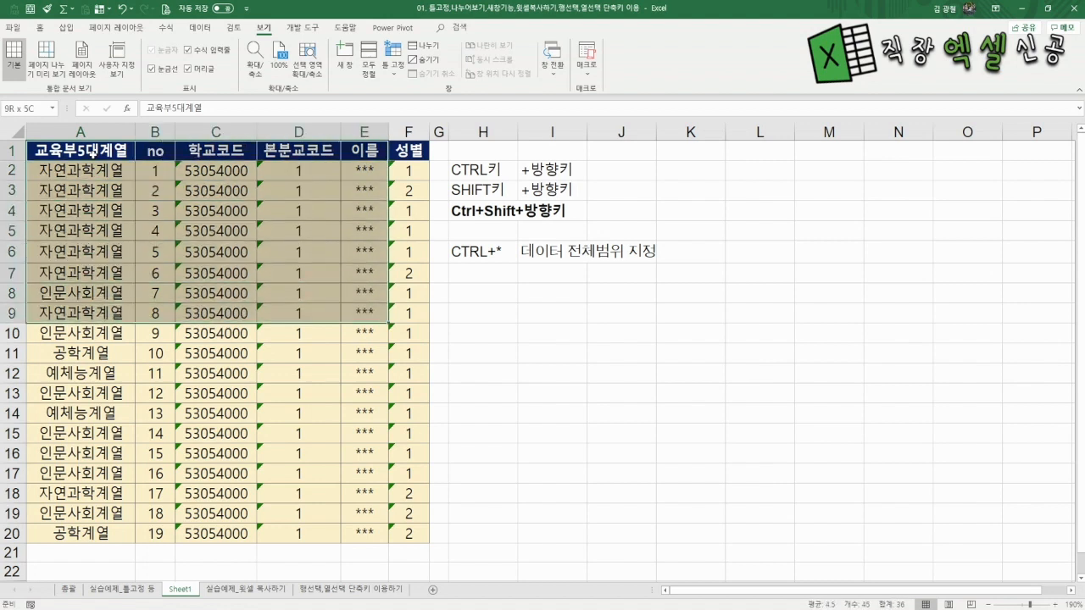
Shrink the selection column by column to A1:B9 and release it at C6
key("shift+Left")
key("shift+Left")
key("shift+Left")
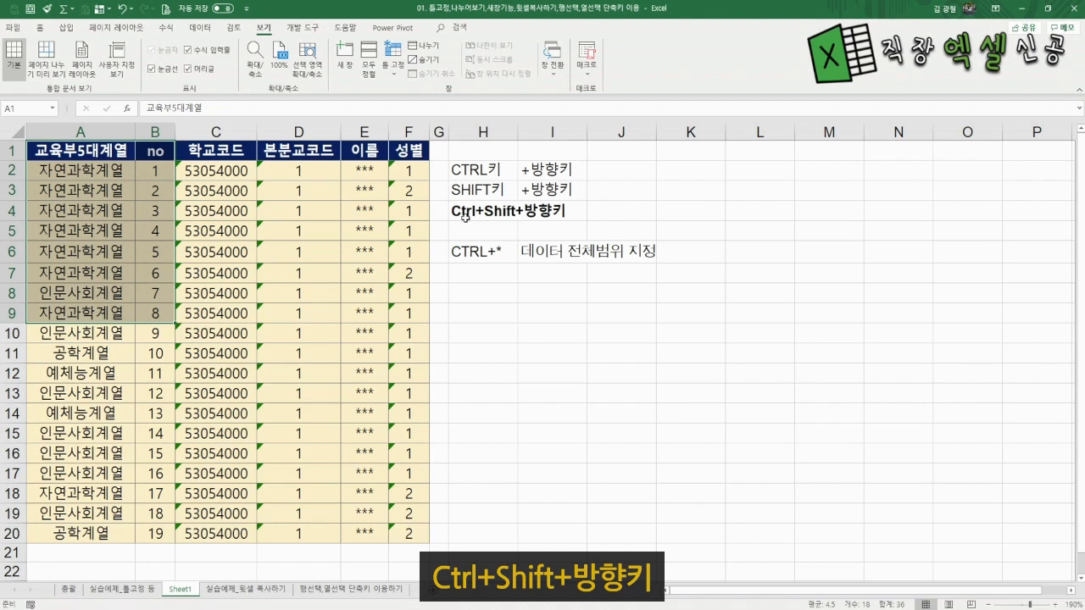
left_click(222, 248)
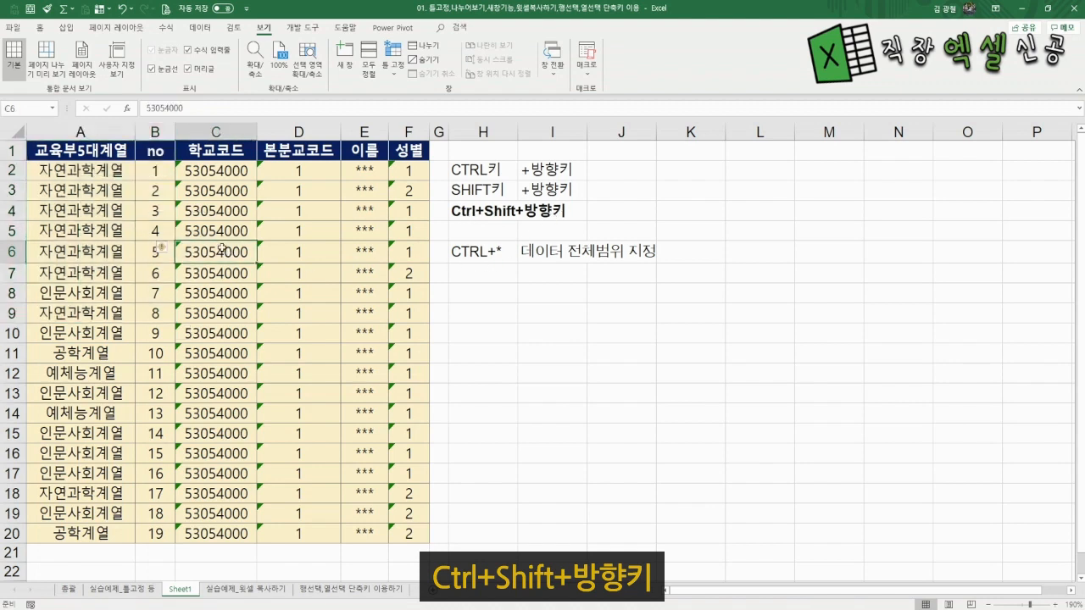
Select the whole table A1:F20 by extending from A1 to its last column and last row, and return to A1
left_click(93, 153)
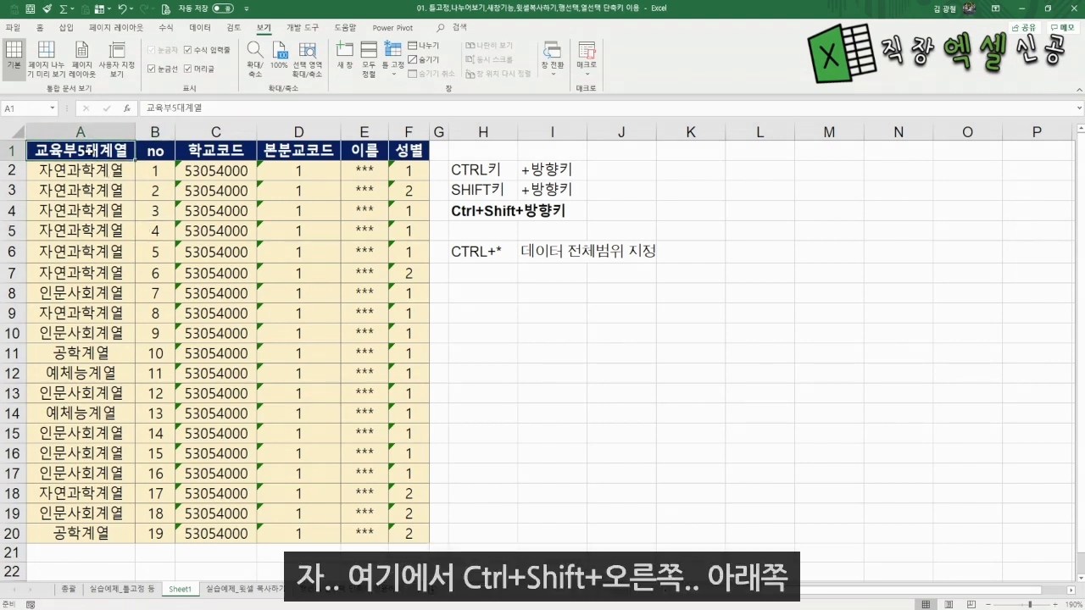
key("ctrl+shift+Right")
key("ctrl+shift+Down")
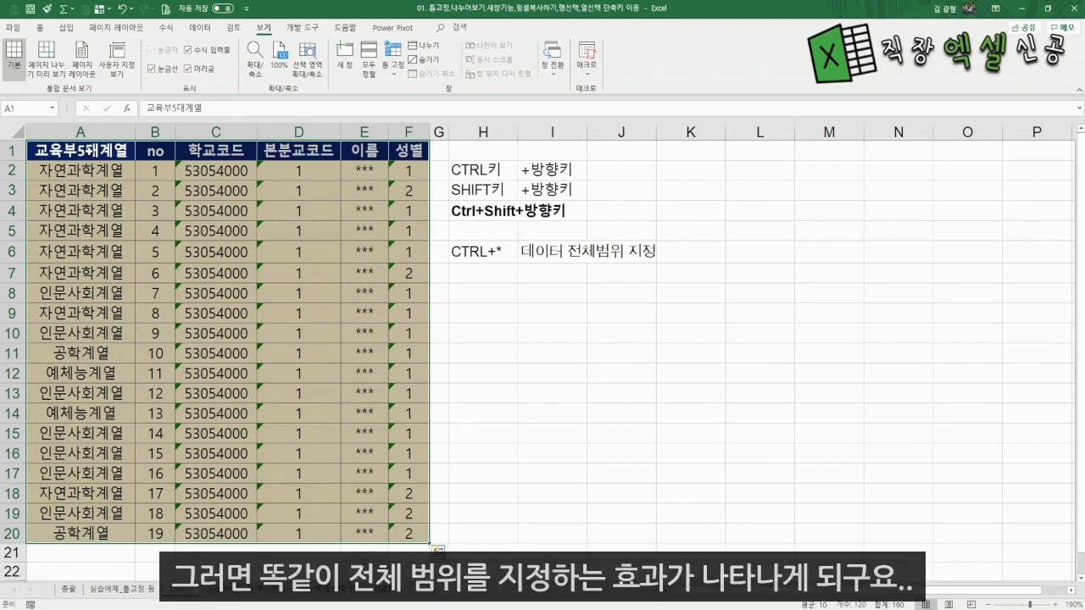
left_click(90, 151)
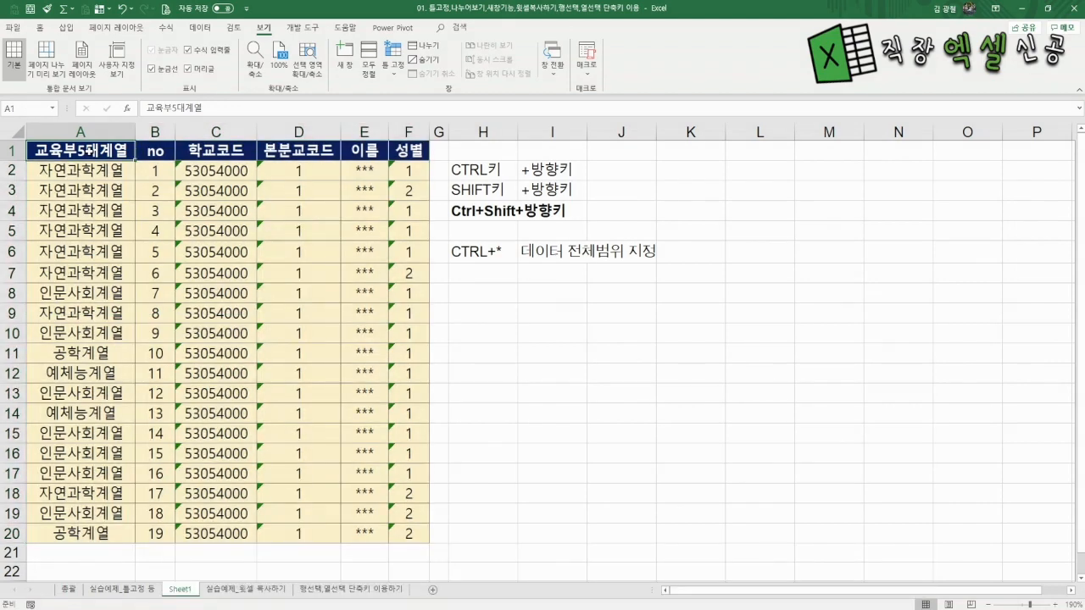
Sweep a partial range from A1 across the first three columns and release the selection at D17
key("Down")
key("Up")
left_click(143, 244)
left_click_drag(93, 150, 242, 519)
left_click(314, 468)
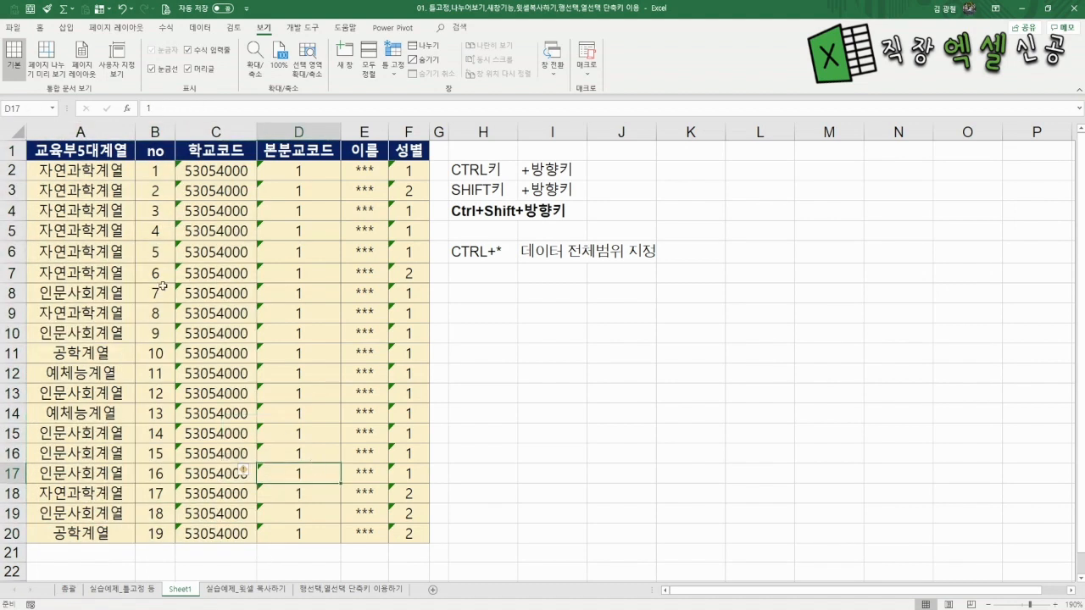
Select the headers A1:C1 cell by cell, extend the selection to the last row as A1:C20, and release it
left_click(78, 154)
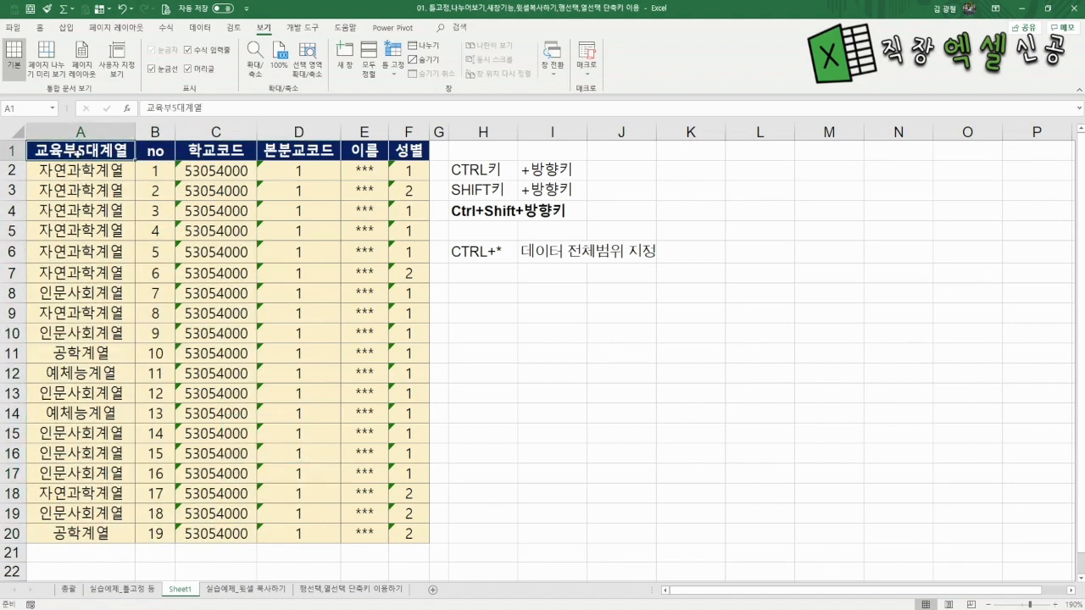
key("shift+Right")
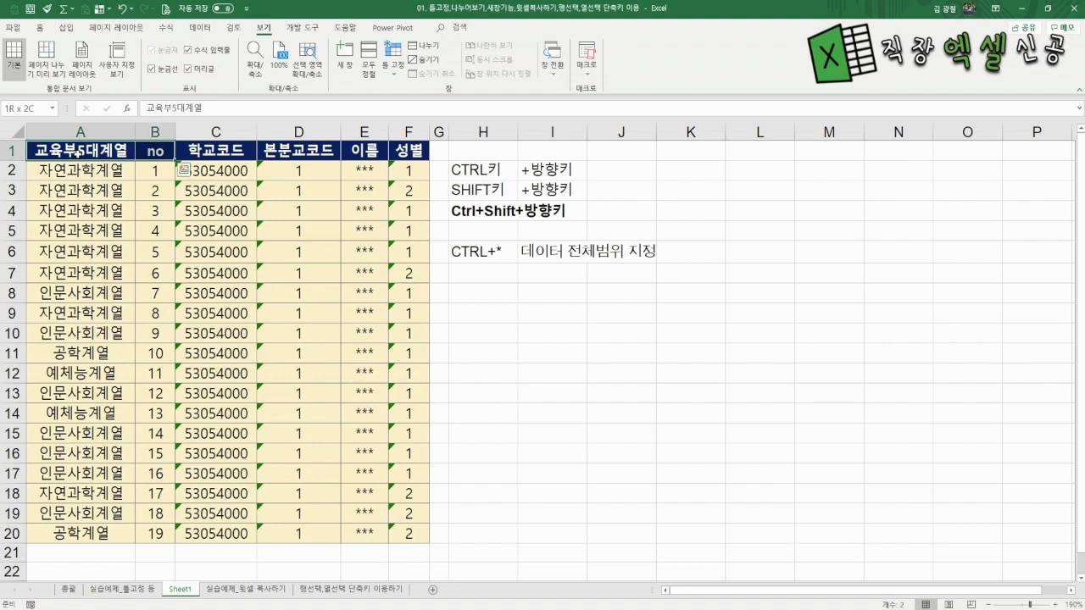
key("shift+Right")
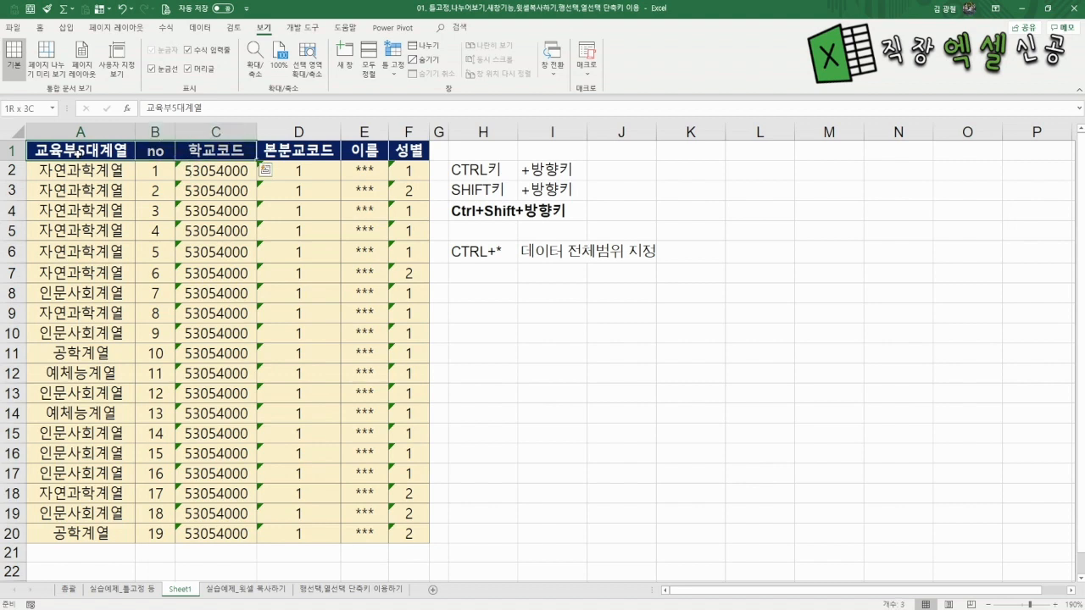
key("ctrl+shift+Down")
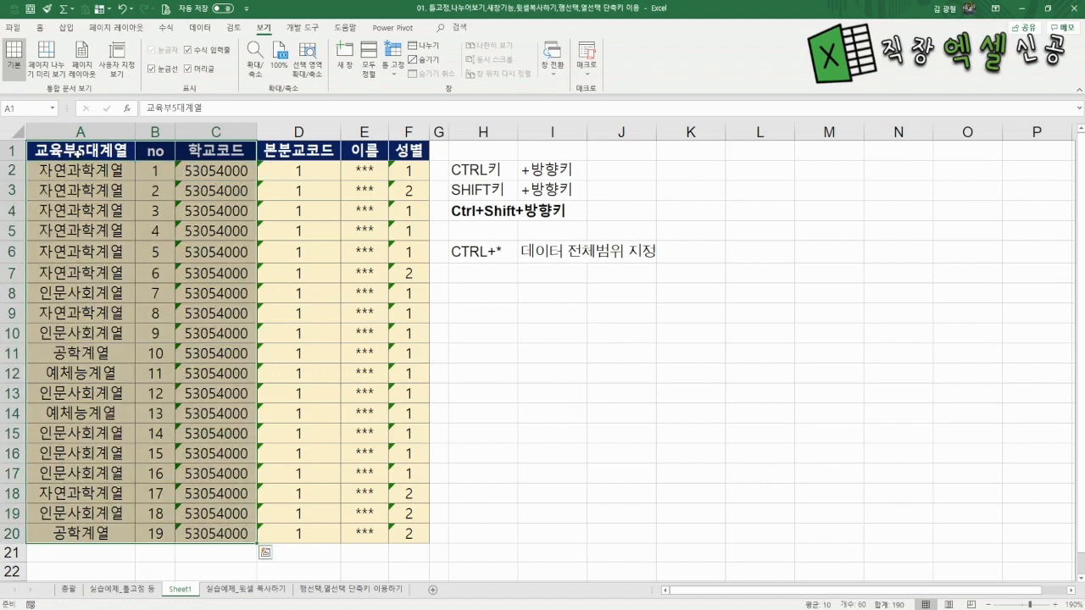
key("Return")
left_click(117, 215)
Select only the header row A1:F1, followed by all data rows A2:F20 starting from A2, and release the selection
left_click_drag(84, 152, 414, 155)
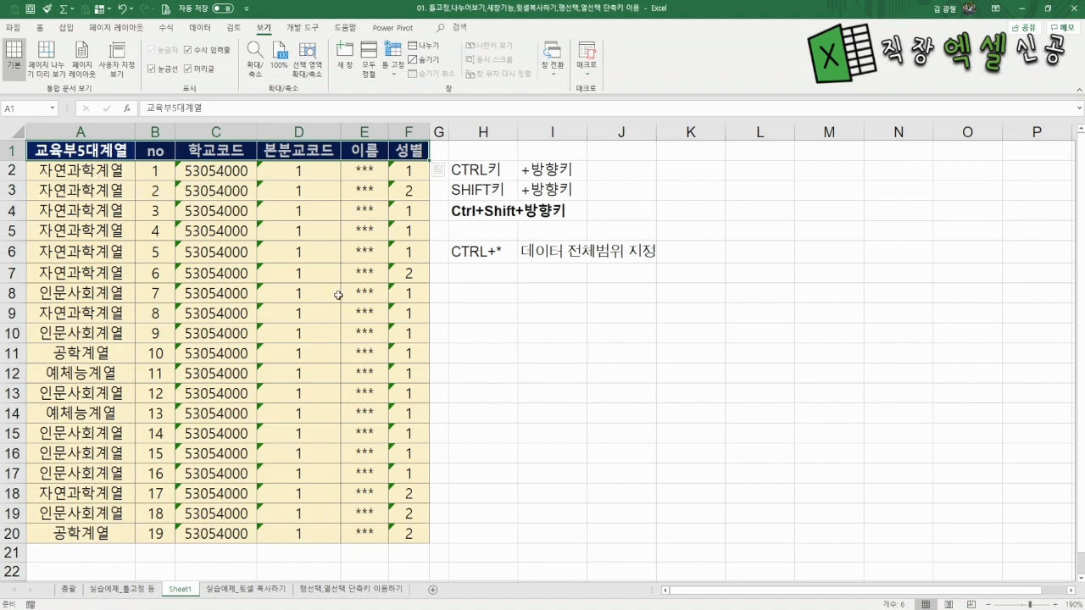
left_click(129, 270)
left_click(88, 171)
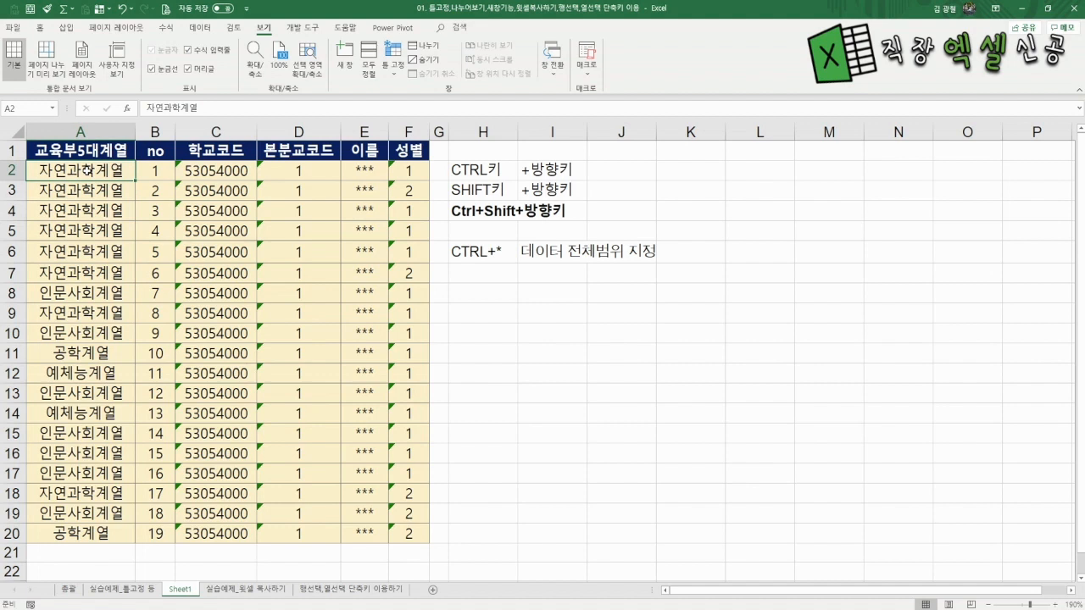
key("ctrl+shift+Right")
key("ctrl+shift+Down")
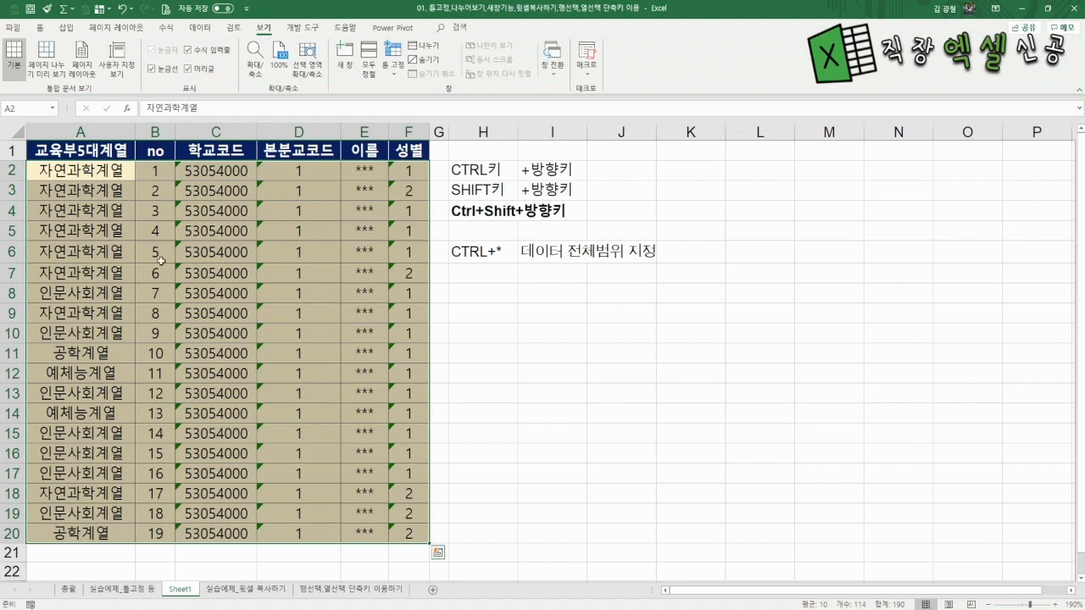
left_click(200, 275)
Select the full table A1:F20 including the headers by extending from A1 to the last column and row
left_click(119, 152)
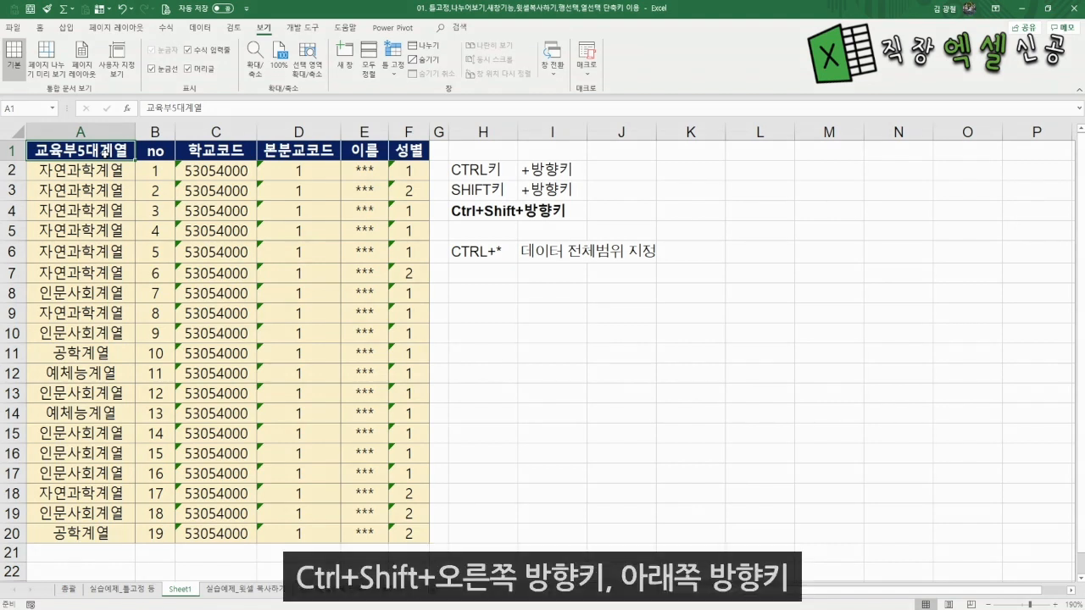
key("ctrl+shift+Right")
key("ctrl+shift+Down")
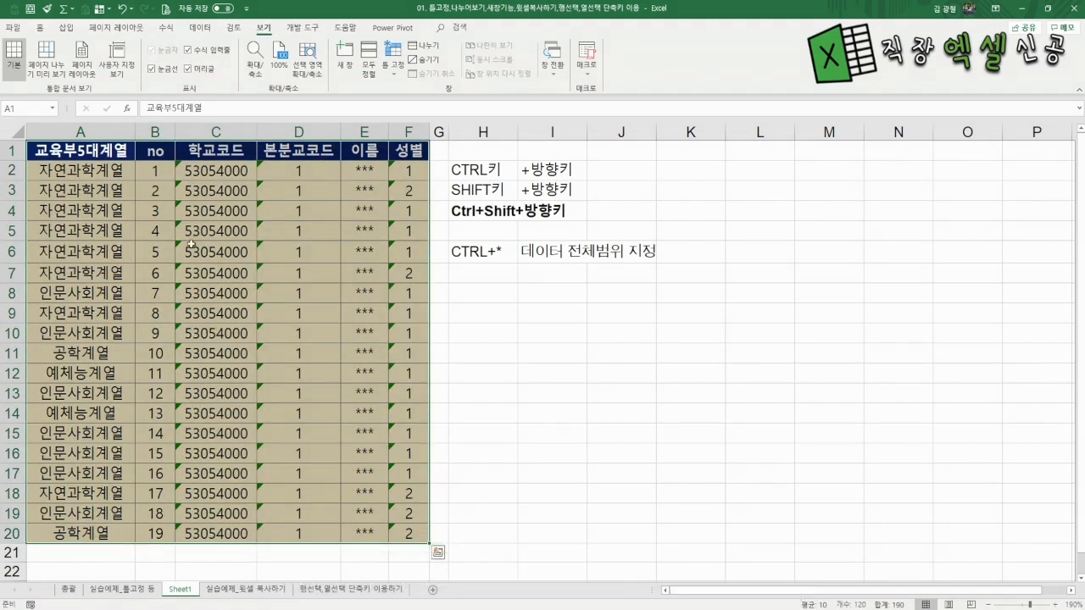
Select the entire data region A1:F20 at once from inside the table at C8, and release it at C12
left_click(242, 290)
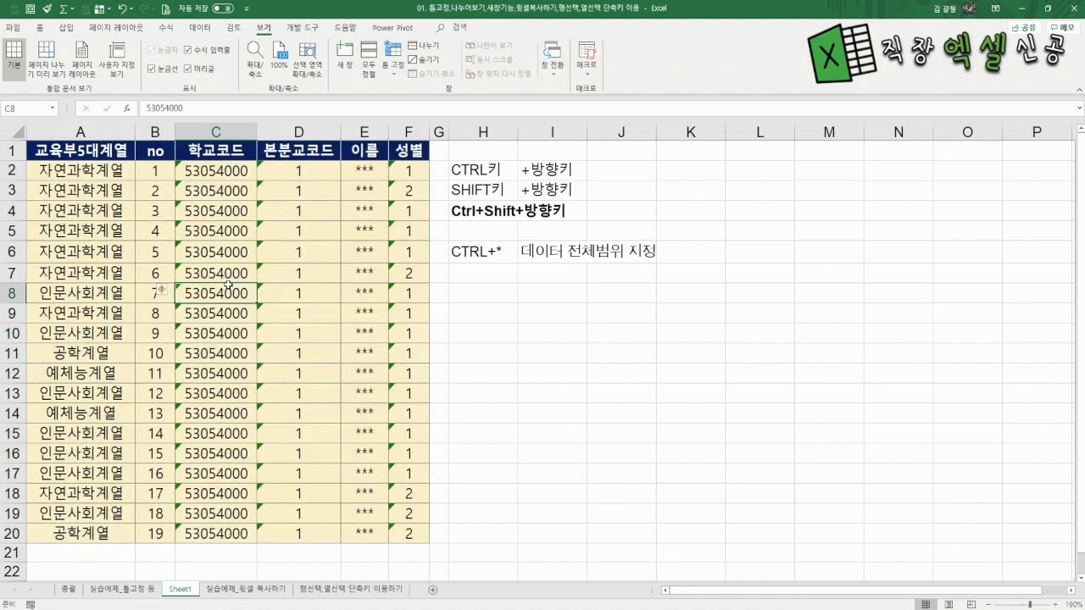
key("ctrl+shift+8")
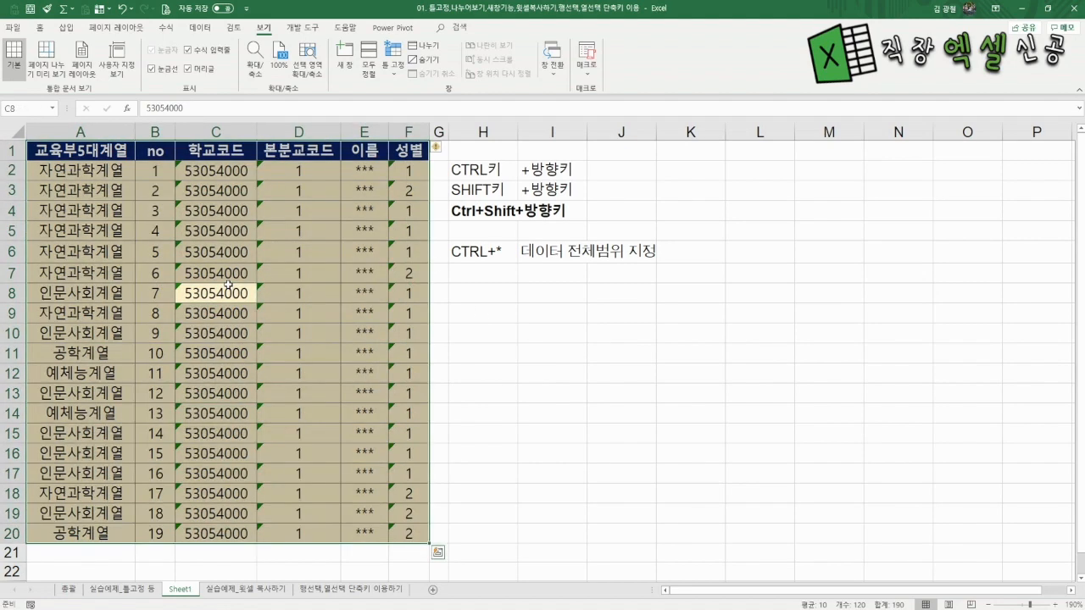
left_click(231, 377)
Select A1:F20 from the 교육부5대계열 header to the table's far edges, and release the selection at A3
left_click(77, 153)
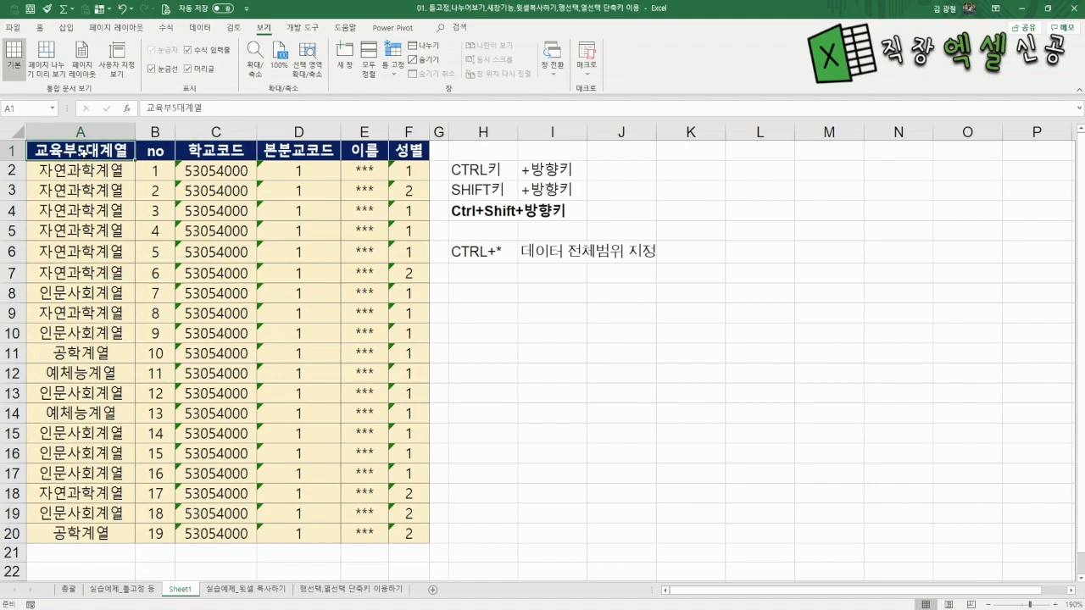
key("ctrl+shift+Right")
key("ctrl+shift+Down")
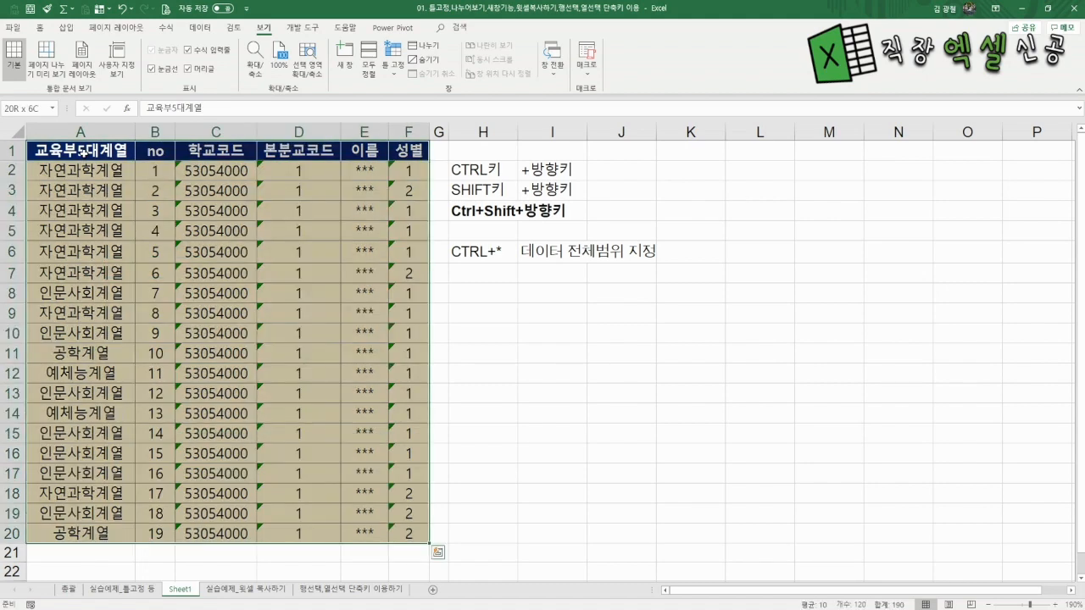
left_click(152, 252)
left_click(76, 190)
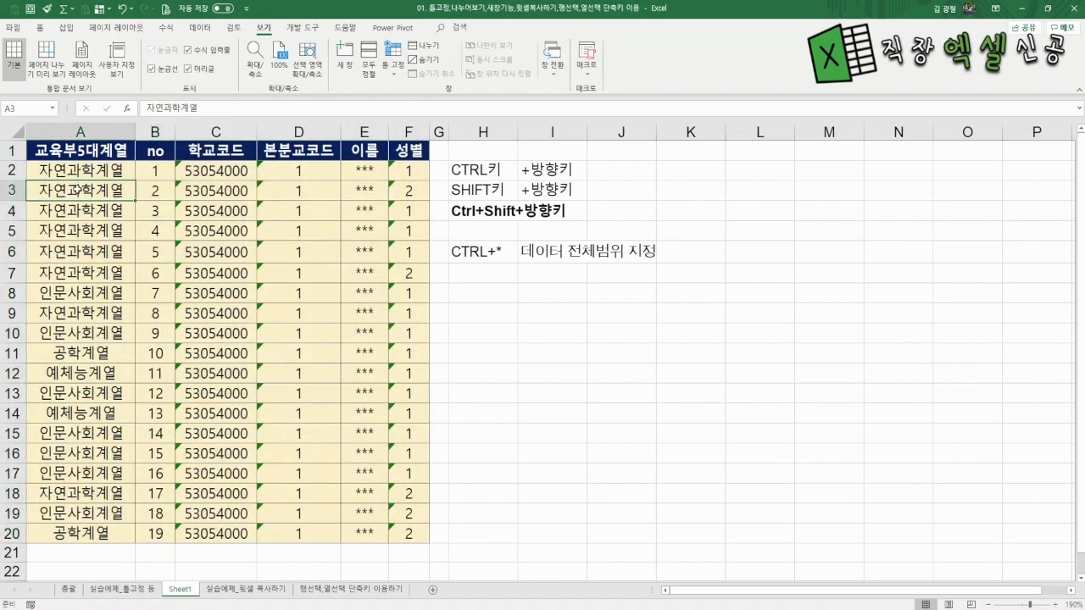
Select the data from A3 to the table's last column and row, A3:F20, and release the selection at C7
key("ctrl+shift+Right")
key("ctrl+shift+Down")
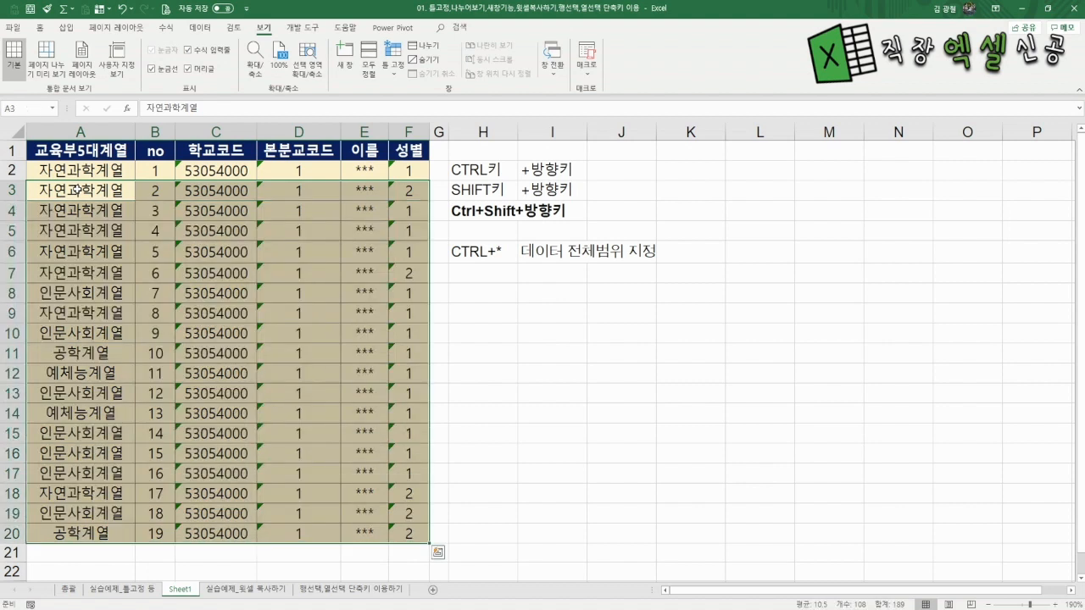
left_click(218, 274)
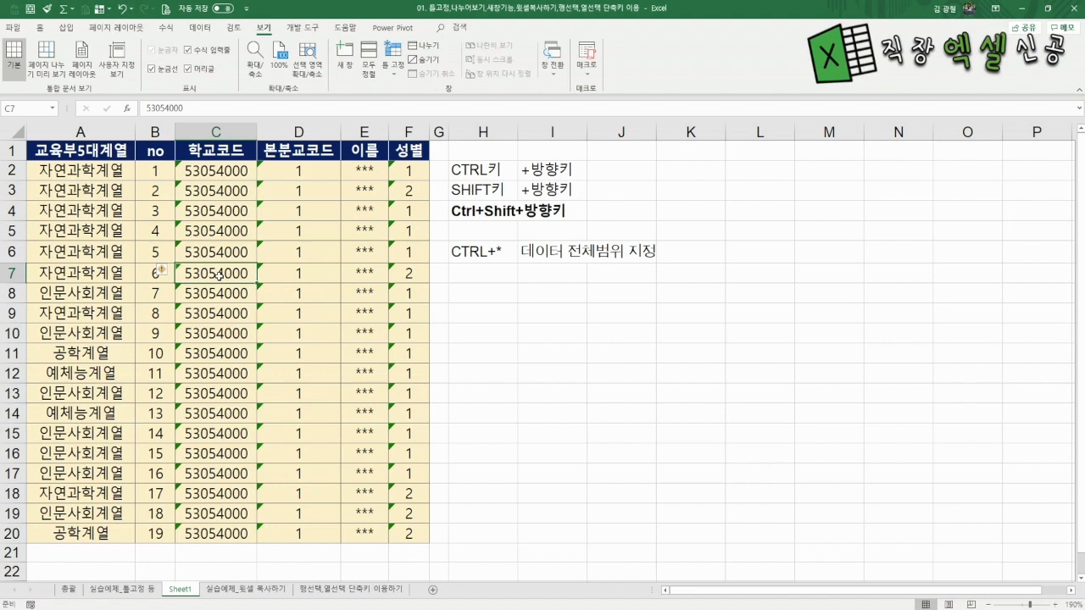
On the 실습예제_틀고정 등 sheet, jump from A8 to the last row of column A and return to header A2
left_click(123, 594)
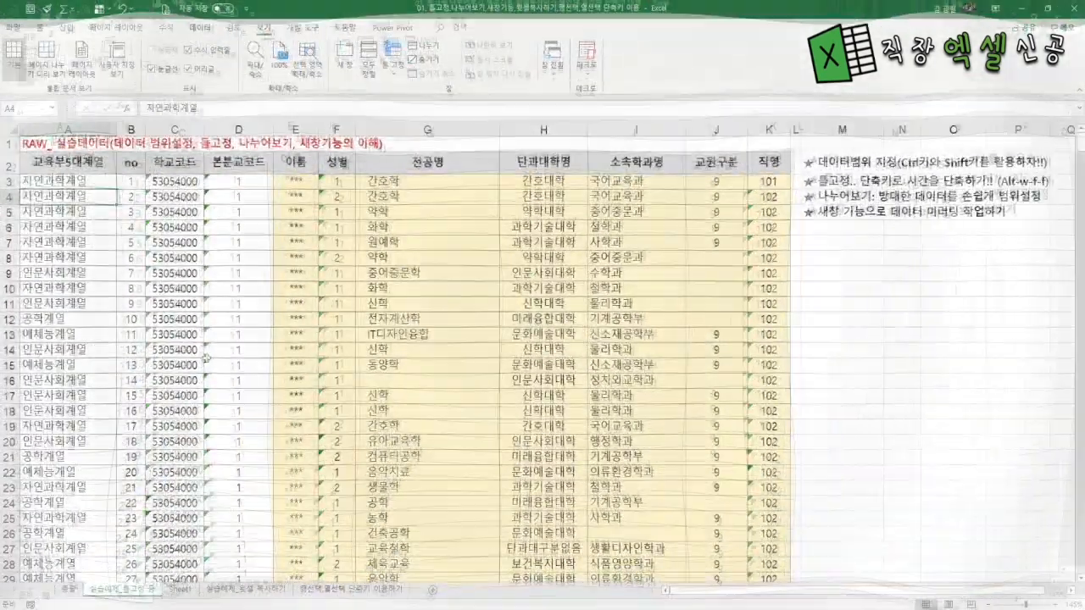
left_click(84, 258)
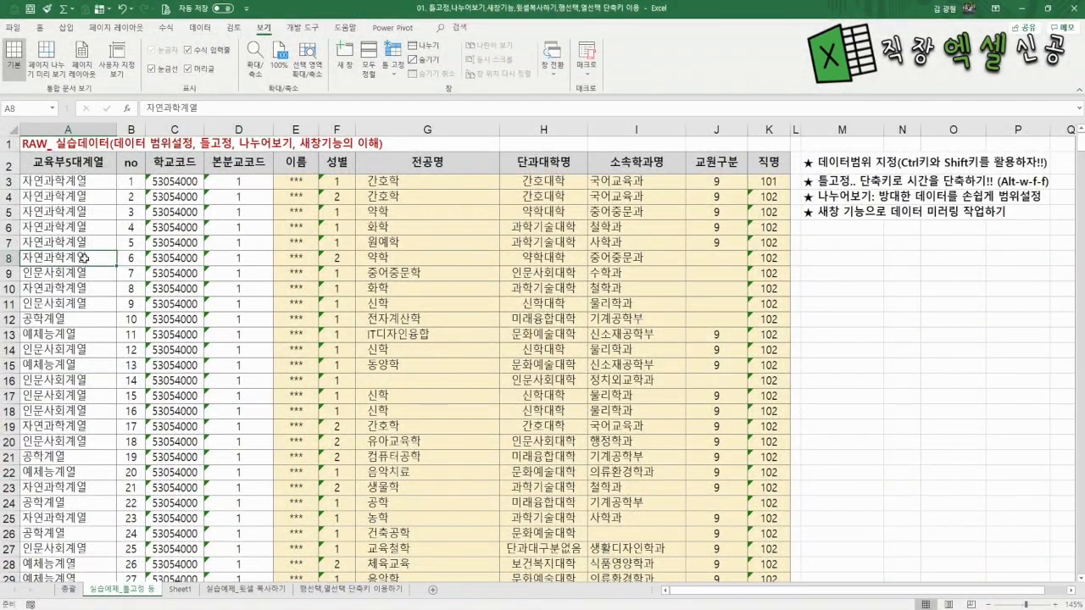
key("ctrl+Down")
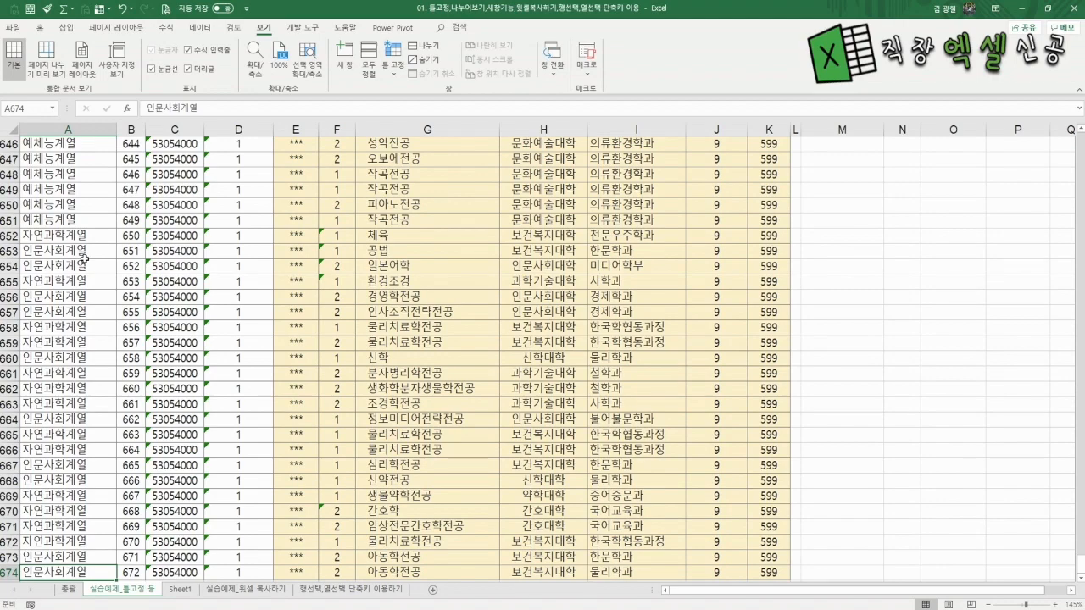
key("ctrl+Up")
key("Down")
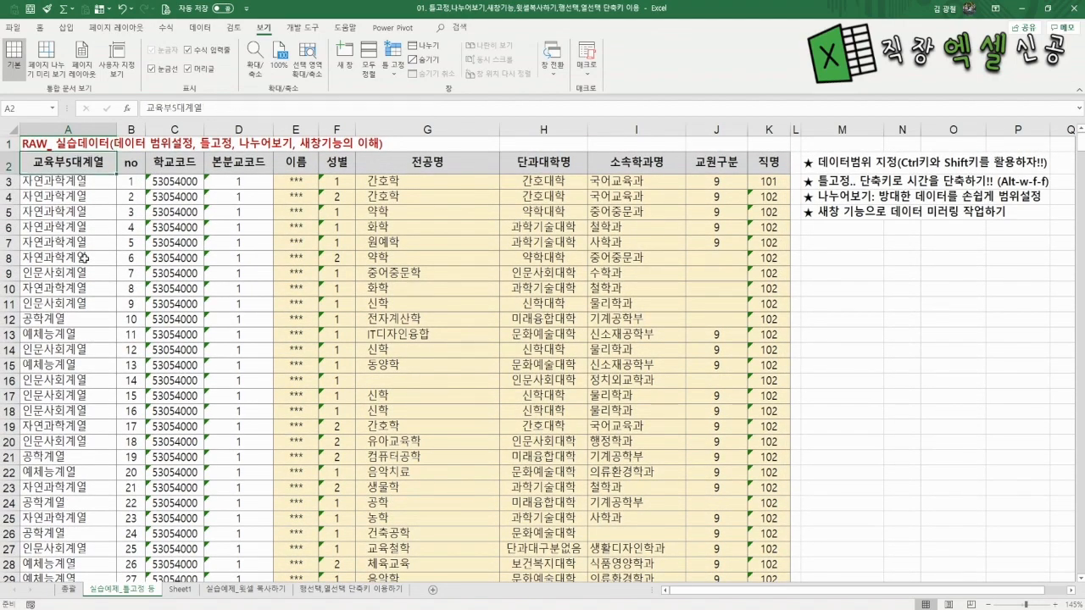
Select the entire contiguous region at once from B6 inside the table, including the title row, and release it at C11
key("Down")
key("Down")
key("Down")
key("Down")
key("Right")
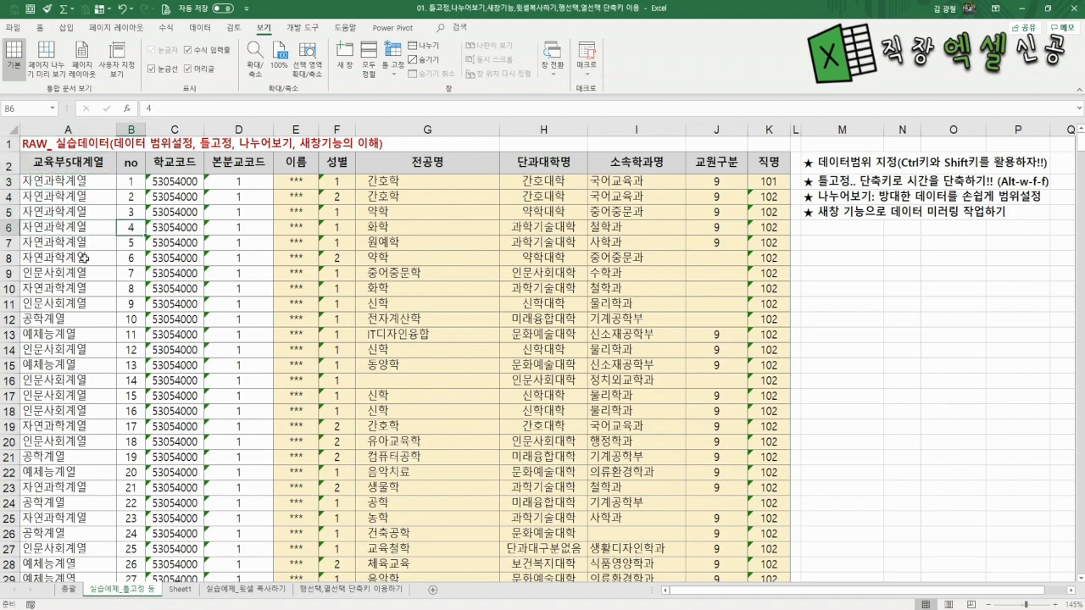
key("ctrl+a")
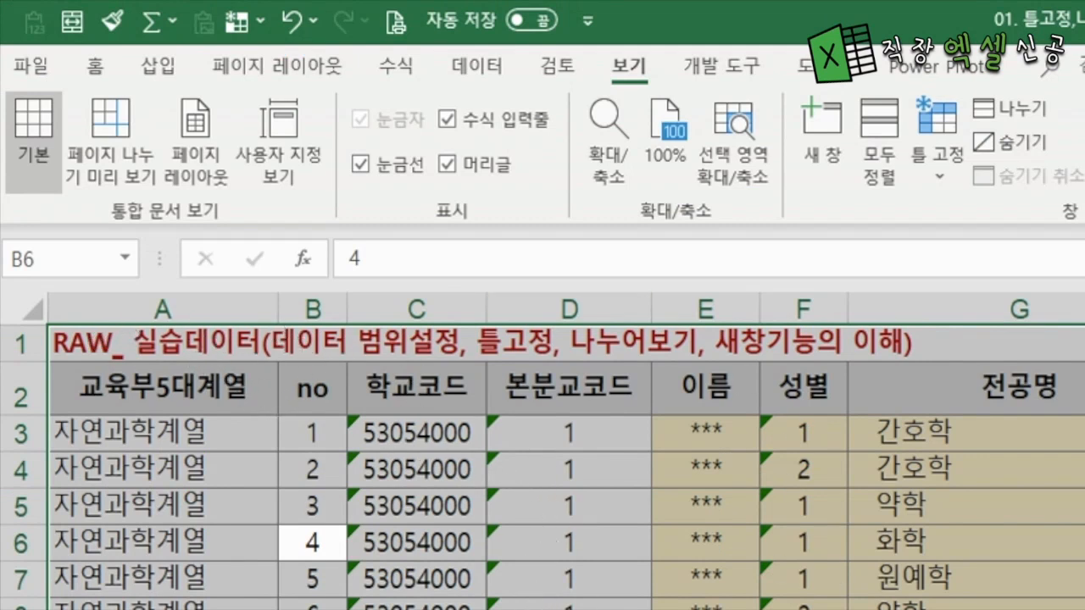
left_click(264, 274)
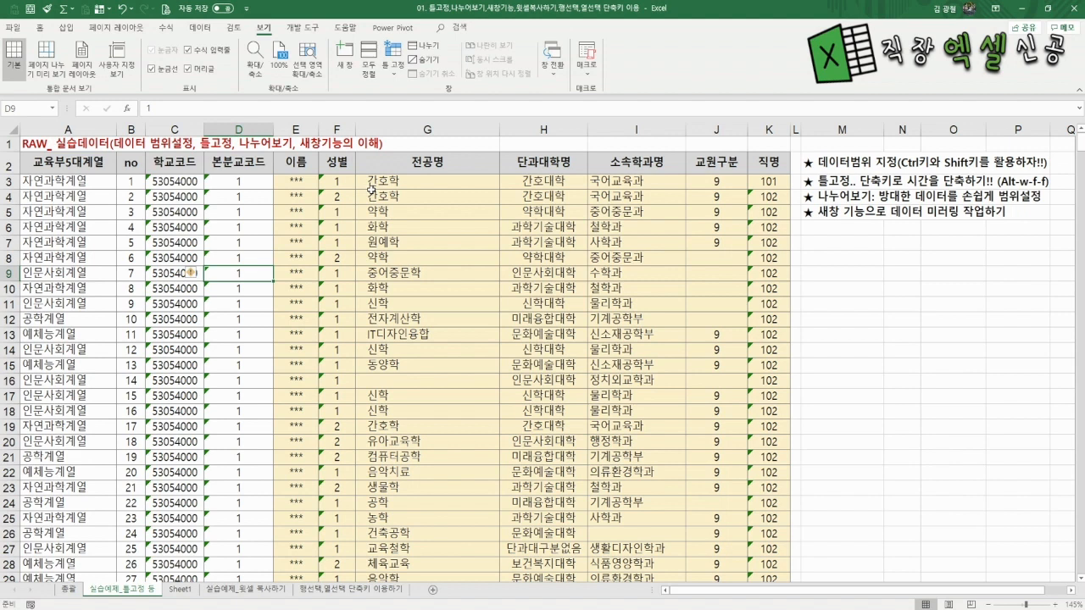
left_click(169, 302)
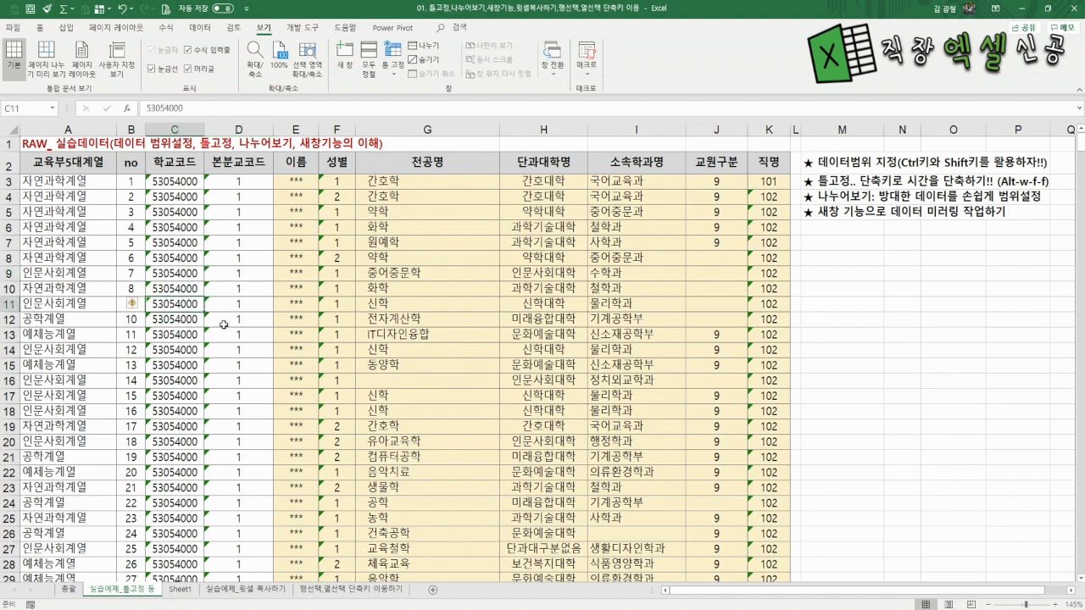
Select the table without its title by extending from A2 to the last column and row, and release it at A641
left_click(66, 172)
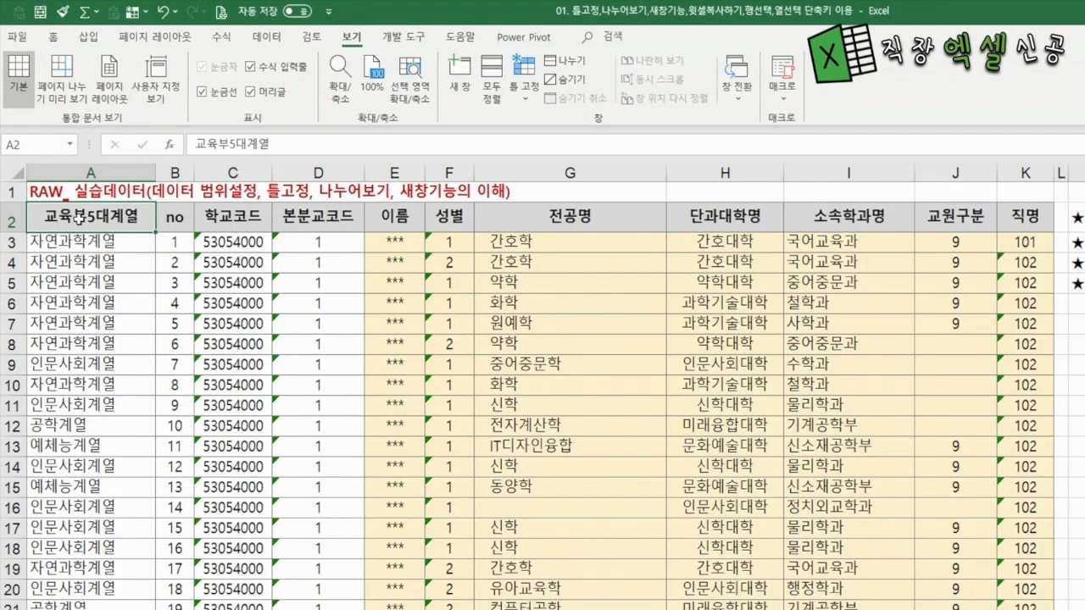
key("ctrl+shift+Right")
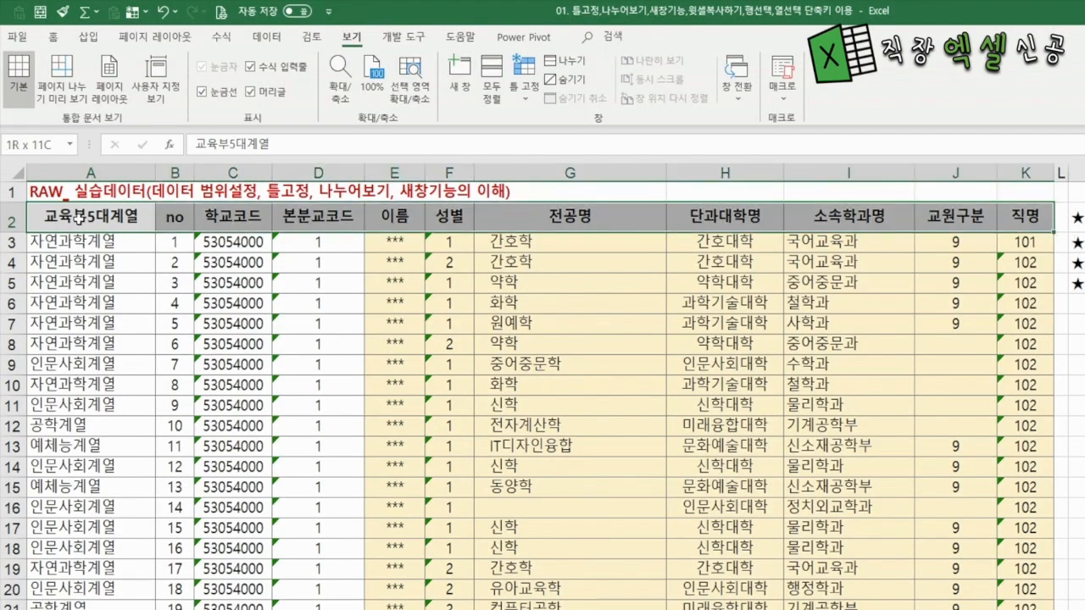
key("ctrl+shift+Down")
scroll(78, 221, "down", 3)
scroll(85, 339, "up", 8)
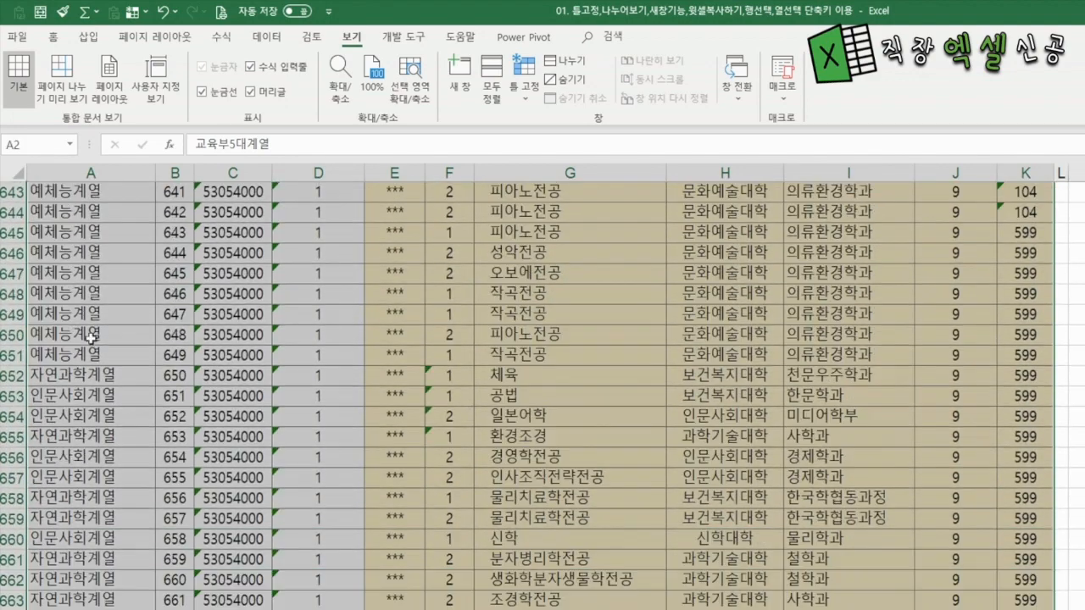
left_click(31, 395)
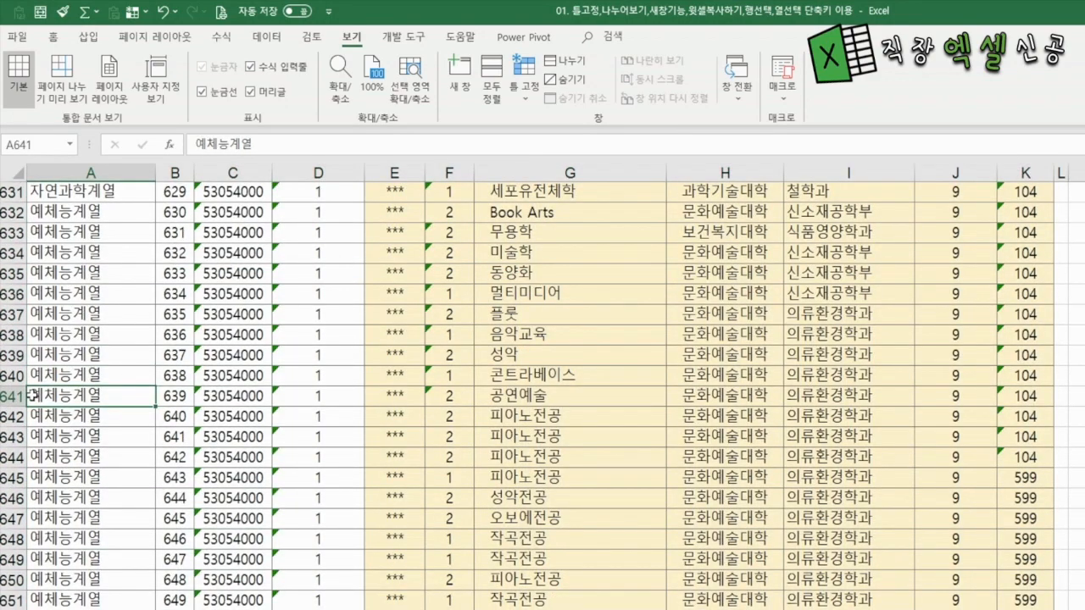
Jump upward through column G from G650 to the edges of its filled blocks, ending at the Christian Education cell G101
left_click(543, 579)
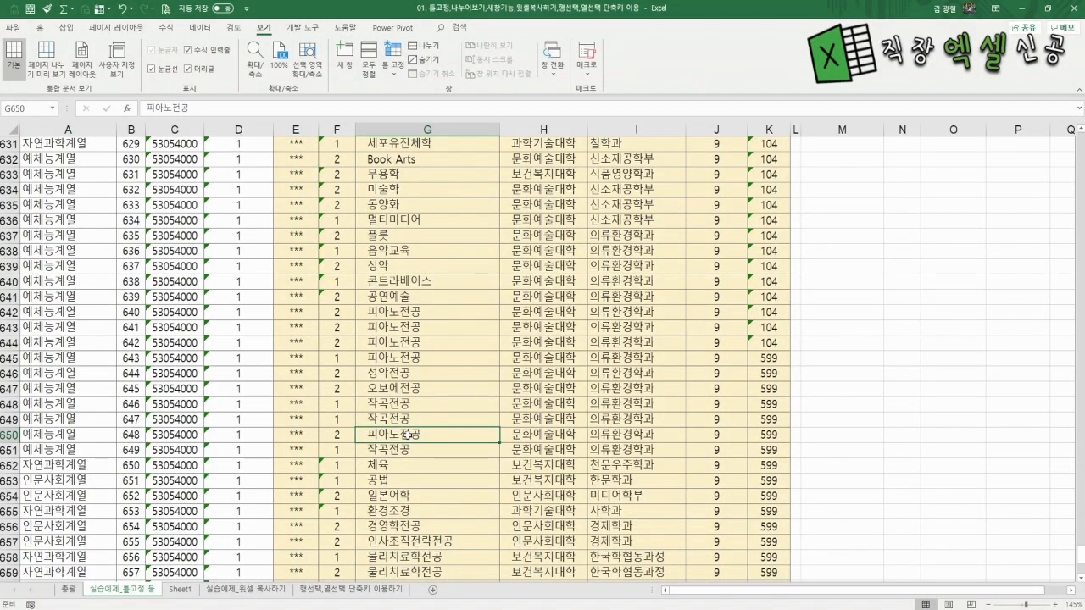
key("ctrl+Up")
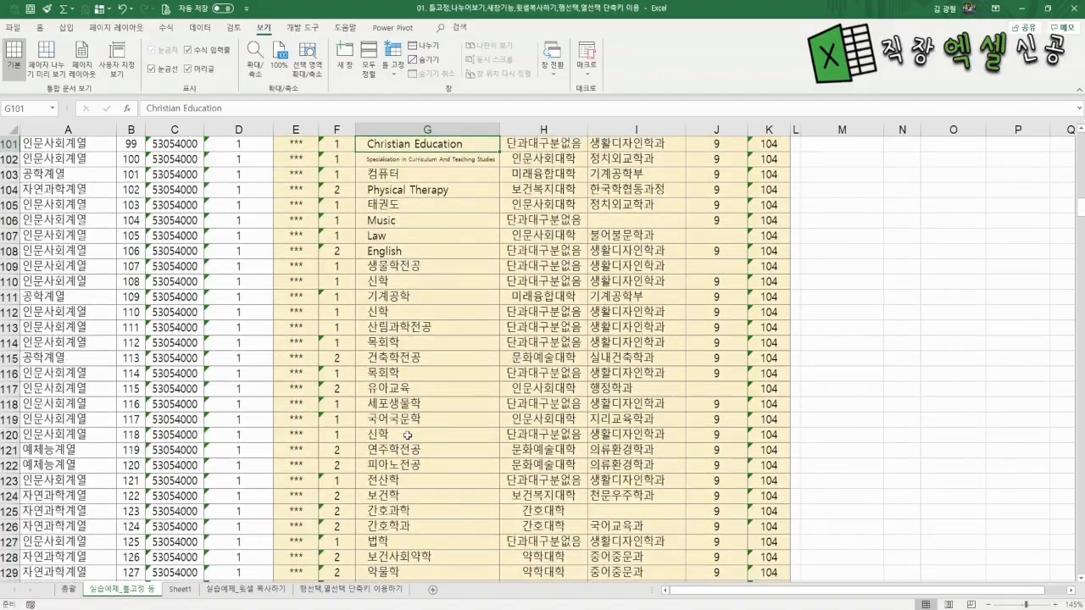
key("ctrl+Up")
key("Up")
key("Down")
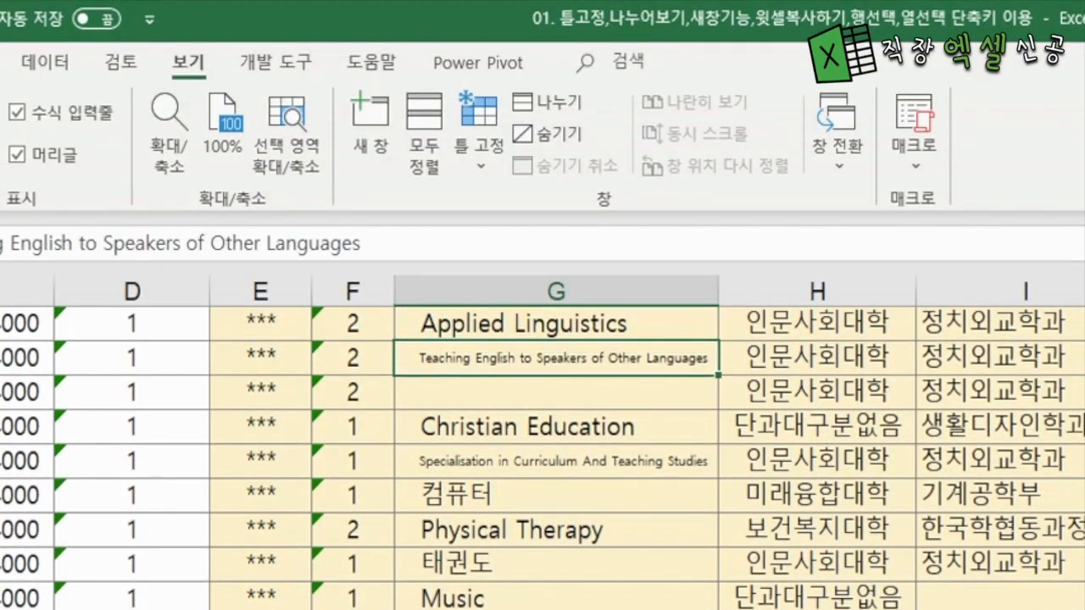
key("Down")
key("Down")
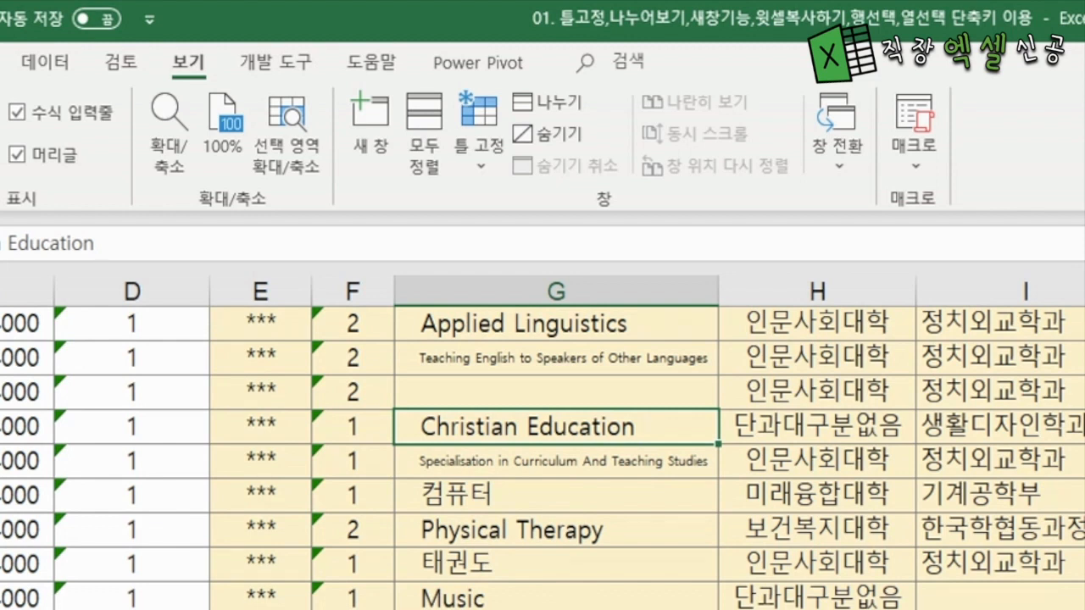
Move to C104 in the gap-free 학교코드 column and jump up to its header in C2
key("Left")
key("Left")
key("Left")
key("Left")
key("Down")
key("Down")
key("Down")
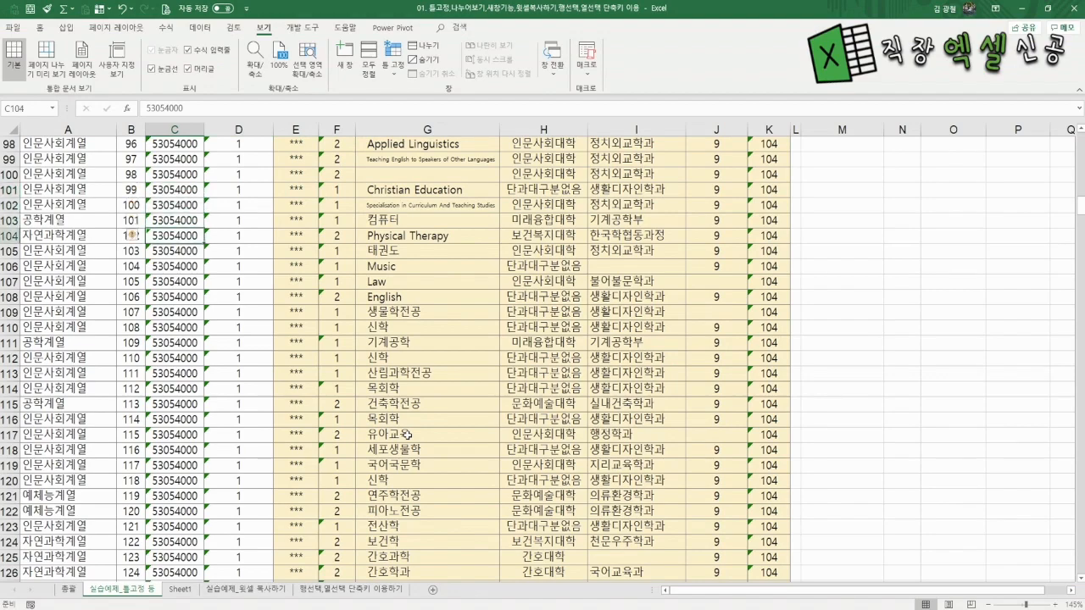
key("ctrl+Up")
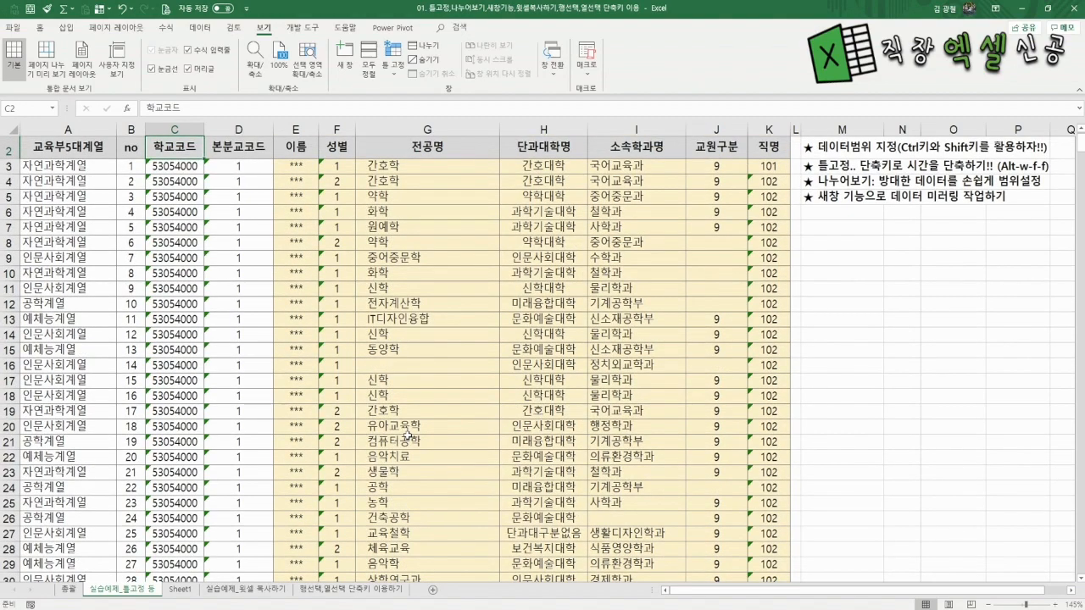
scroll(407, 436, "up", 1)
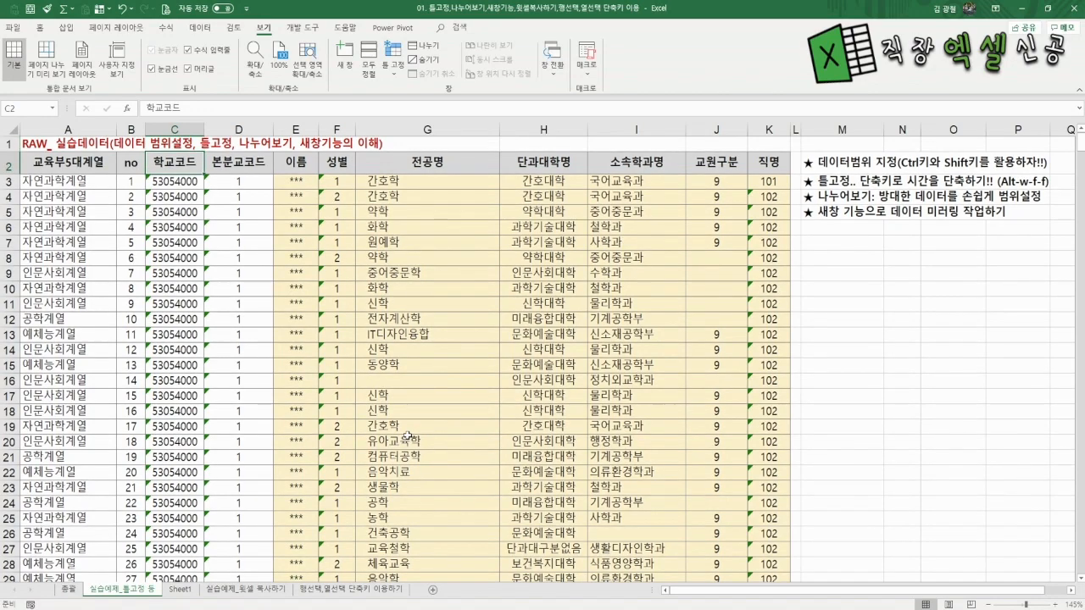
Jump from D19 to the last data row of the 본분교코드 column
left_click(249, 428)
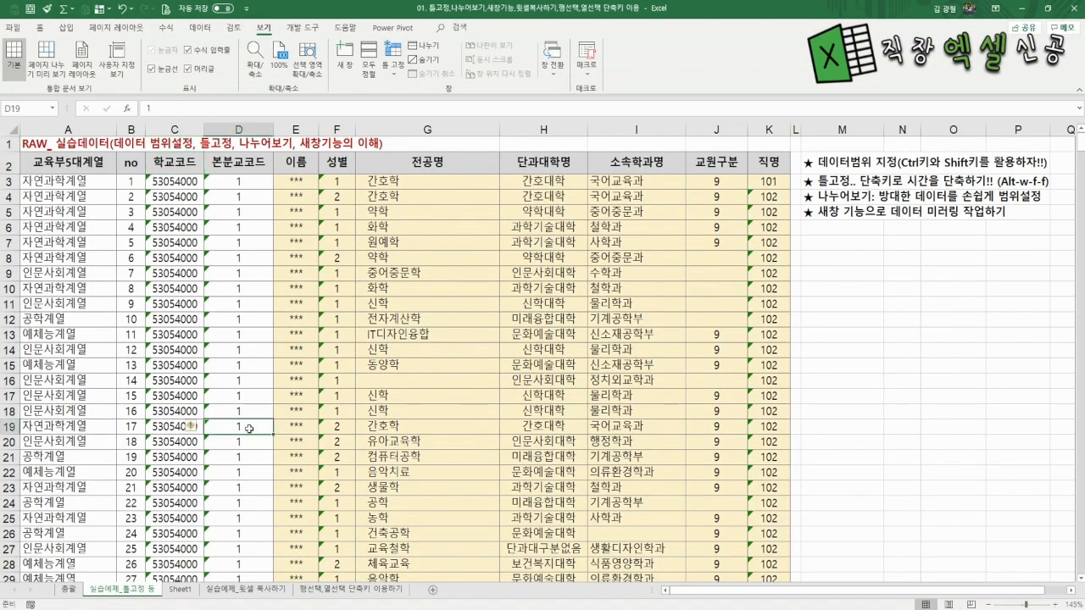
key("ctrl+Down")
scroll(250, 428, "down", 4)
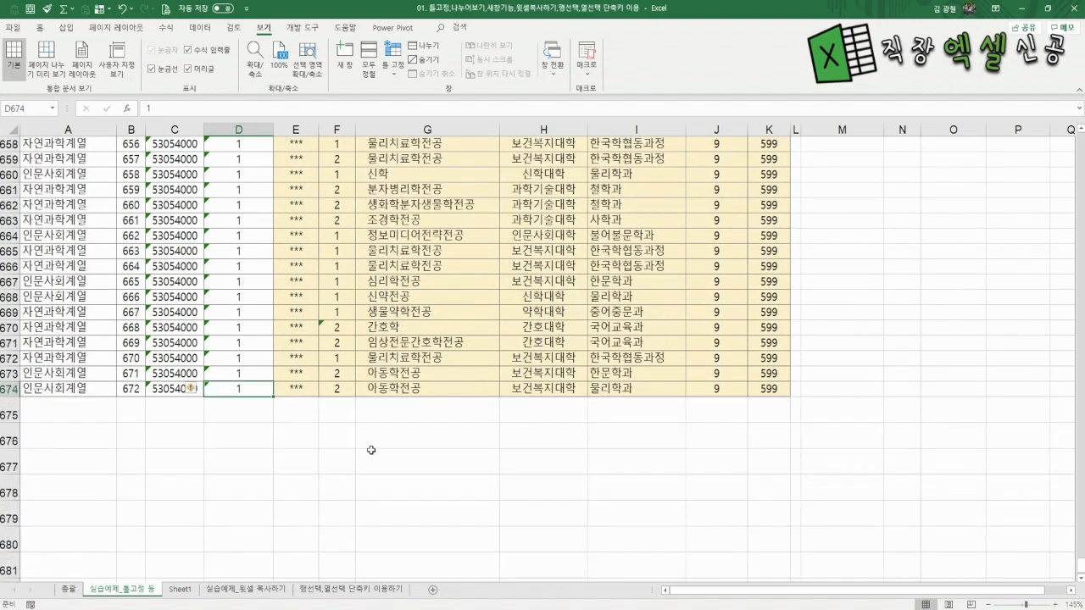
Move from I671 across row 671 to column C and jump up to the 학교코드 header in C2
left_click(607, 316)
scroll(542, 315, "up", 6)
scroll(467, 315, "down", 3)
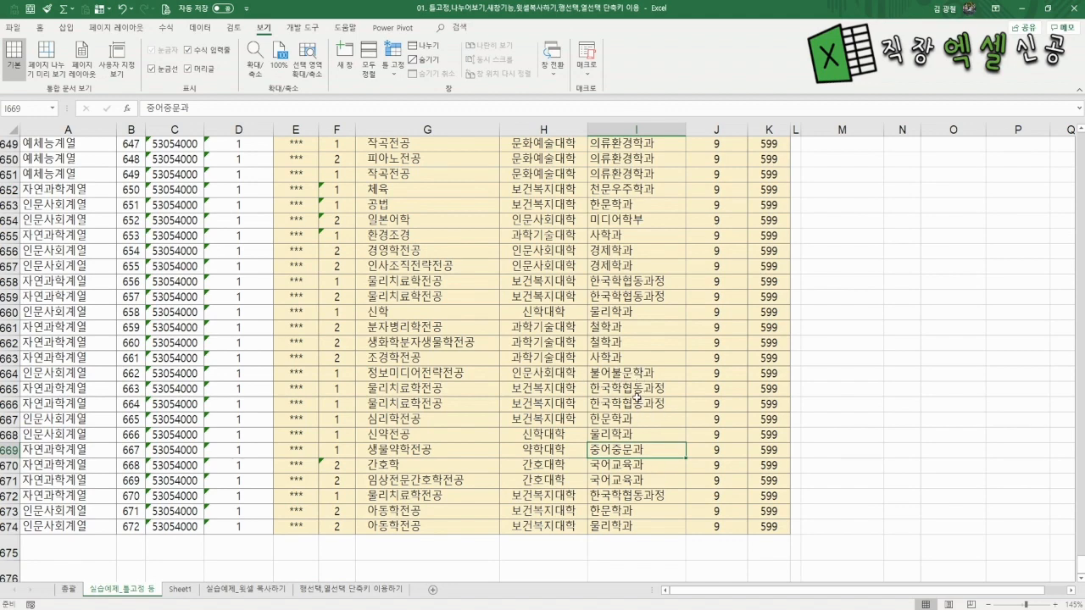
scroll(632, 432, "up", 6)
scroll(632, 433, "down", 8)
left_click(594, 383)
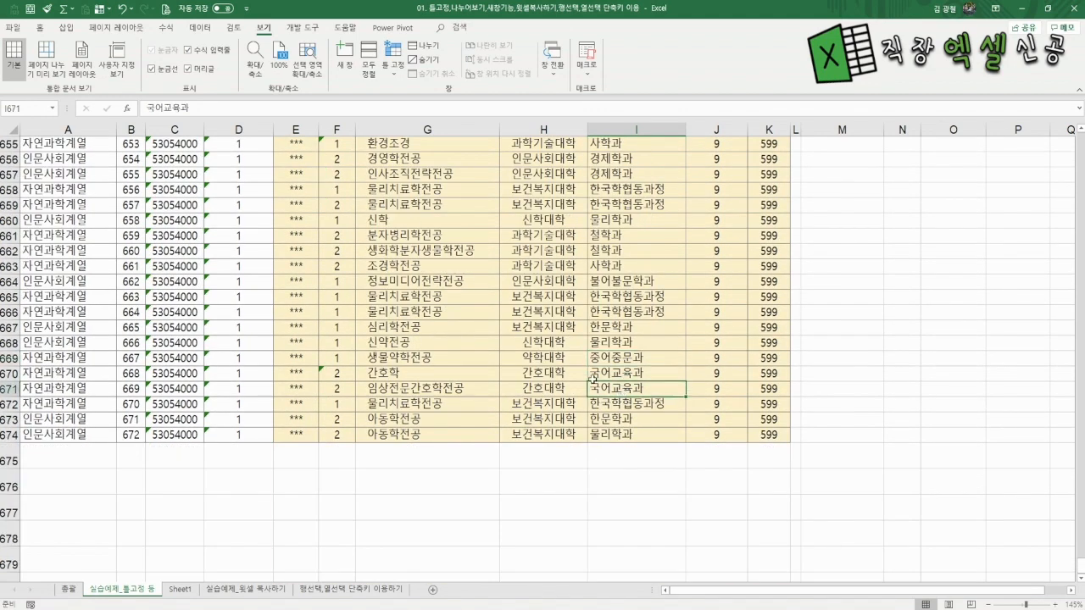
key("Left")
key("Left")
key("Left")
key("Left")
key("Left")
key("Left")
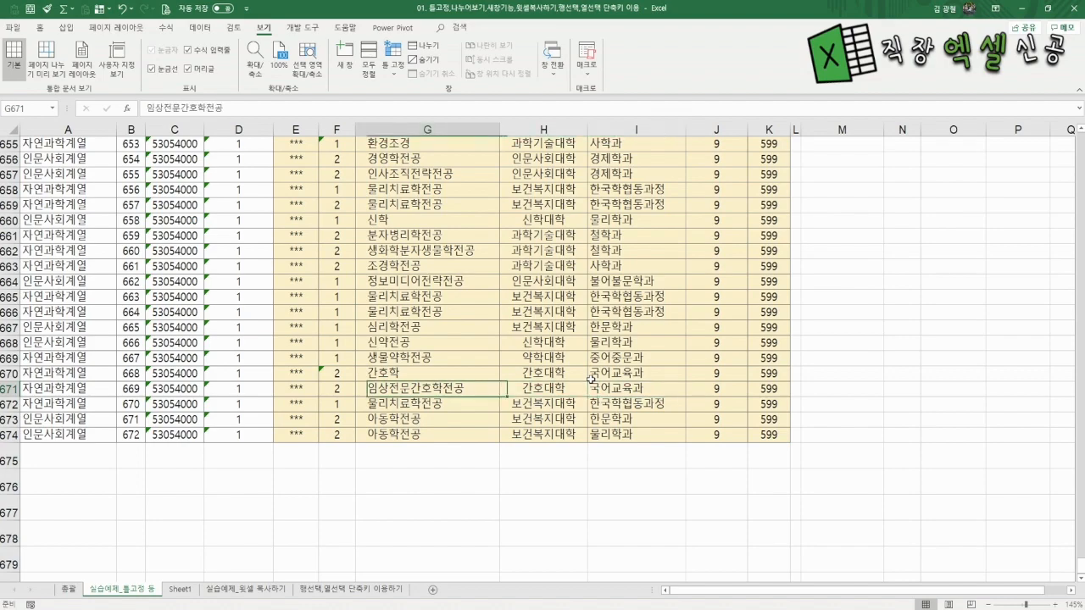
key("ctrl+Up")
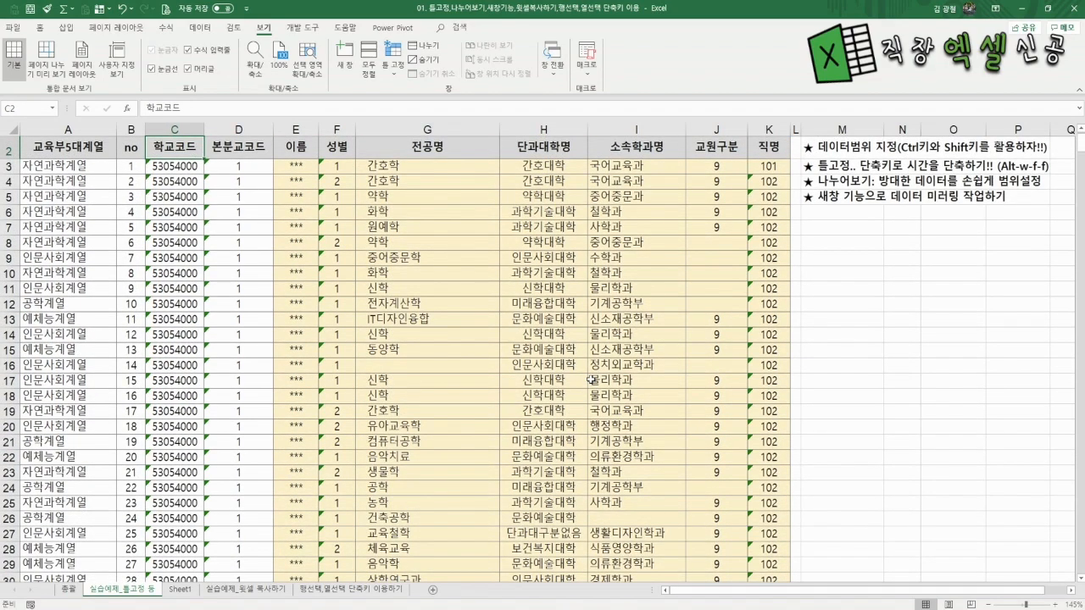
Jump to the last data row of column C, move to D674, and return directly to cell A1
key("ctrl+Down")
key("Right")
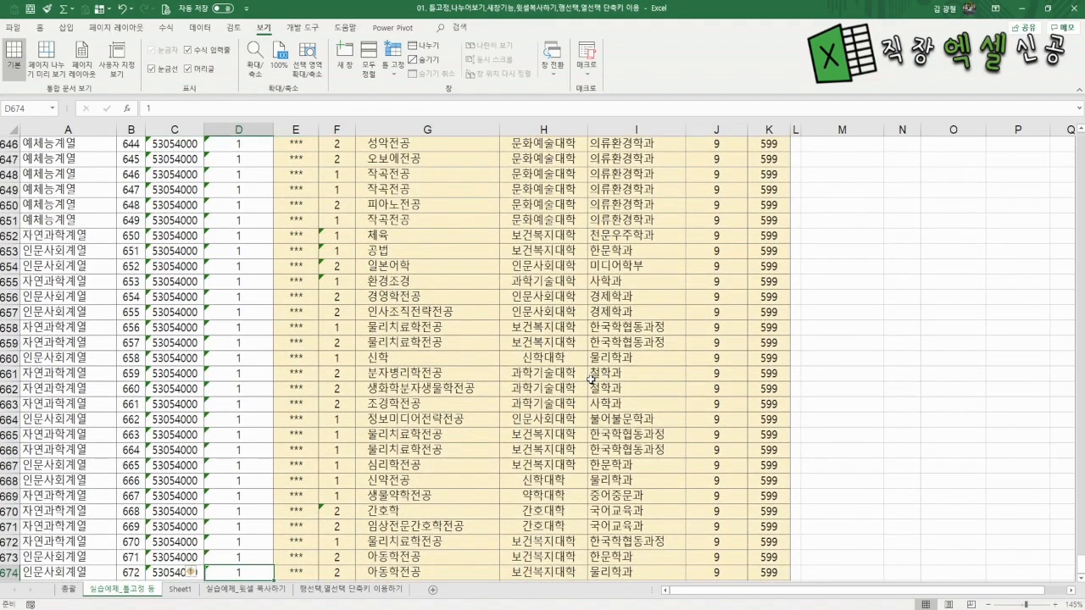
key("ctrl+Home")
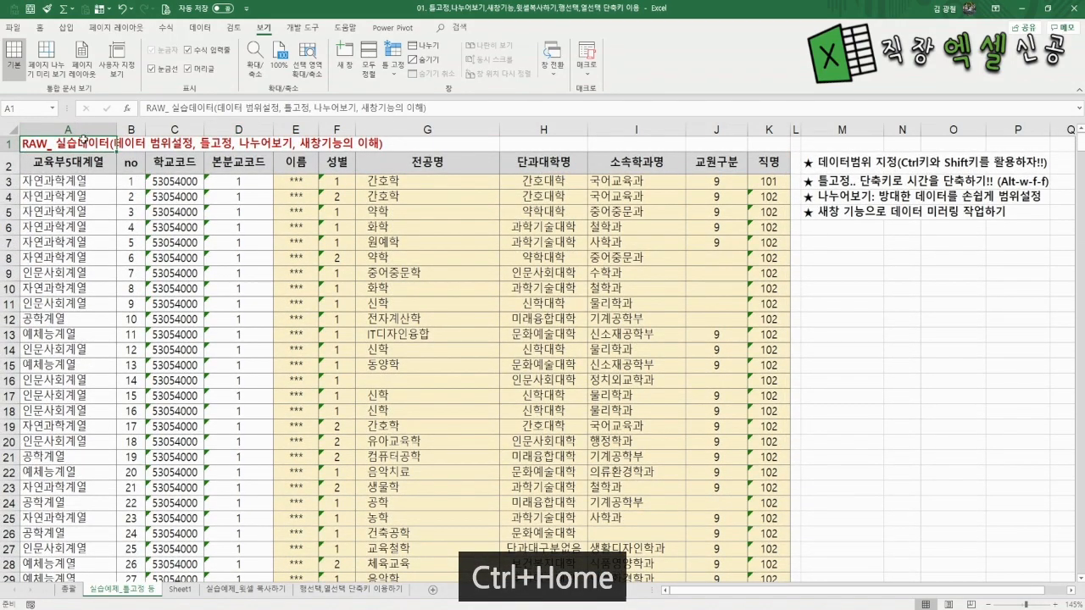
Select cell I65 farther down the sheet and return directly from it to the sheet's first cell, A1
left_click(170, 273)
scroll(373, 417, "down", 15)
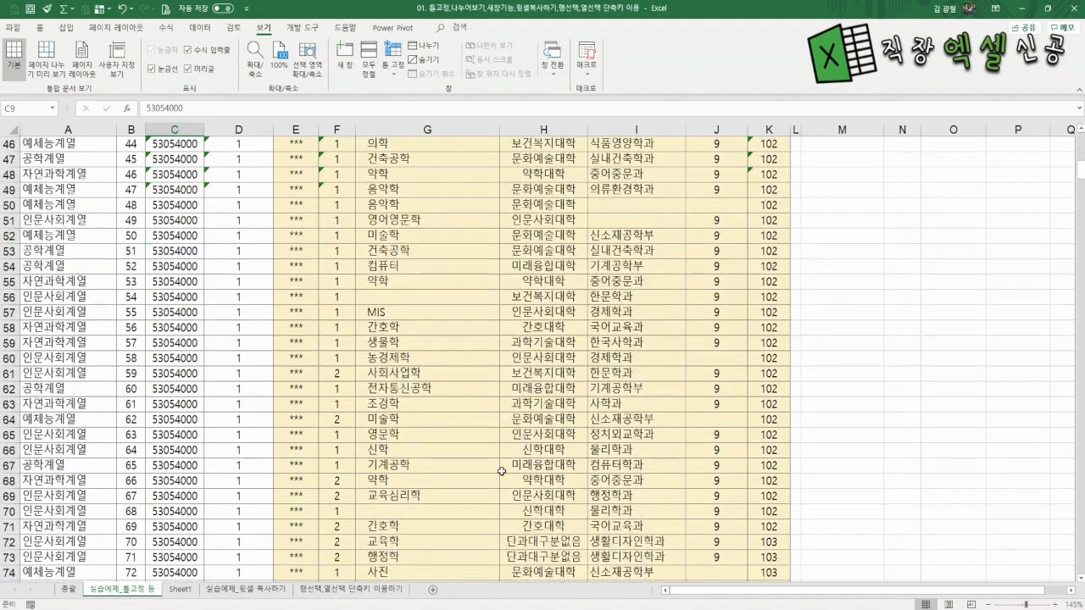
left_click(607, 434)
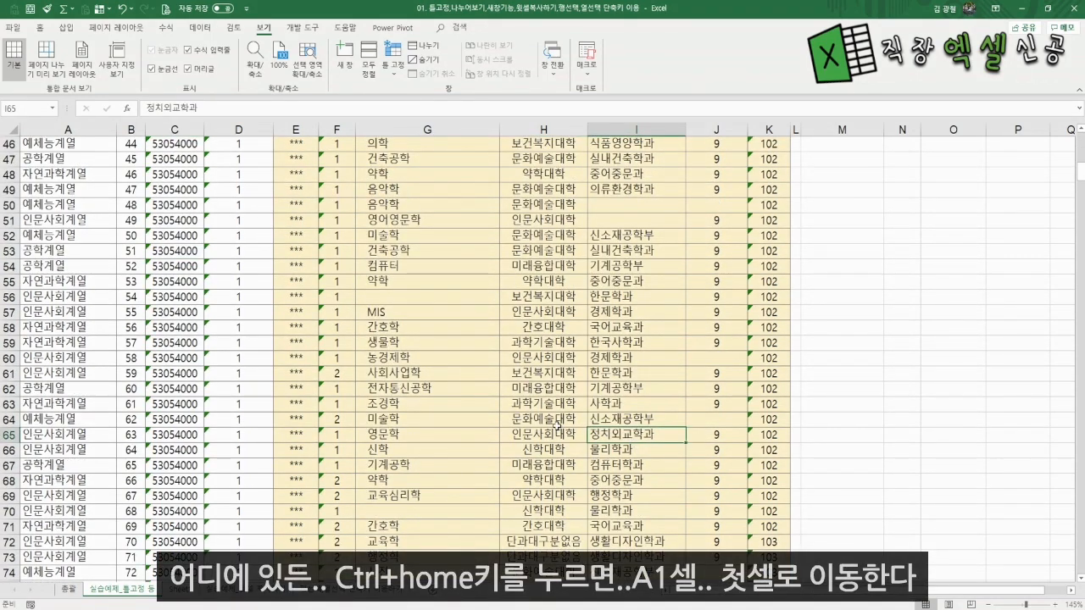
key("ctrl+Home")
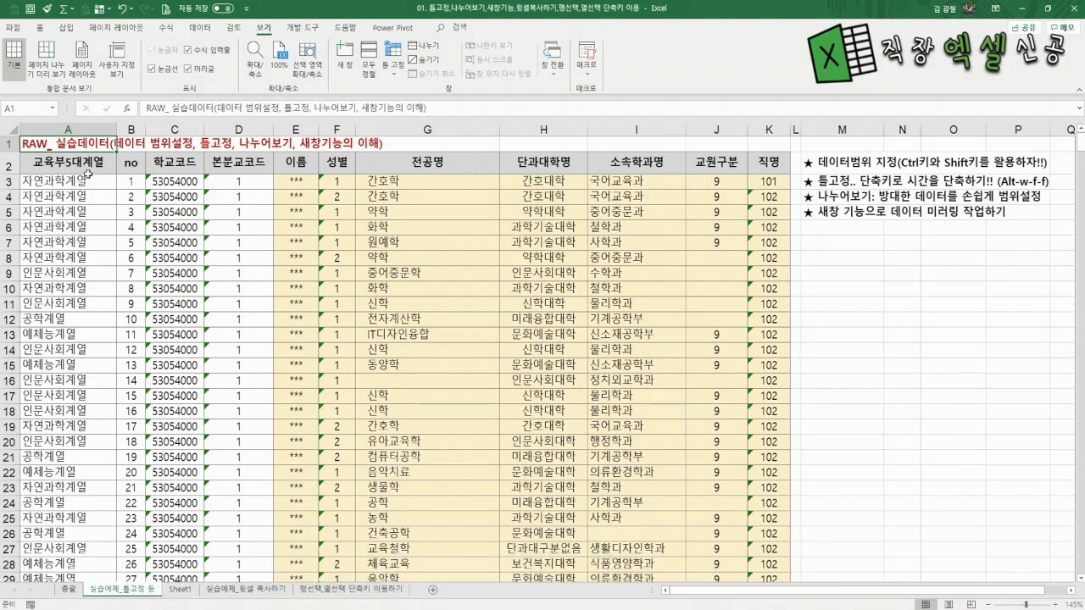
Select the header row A2:K2 and look through the data rows beneath it
left_click_drag(76, 162, 763, 164)
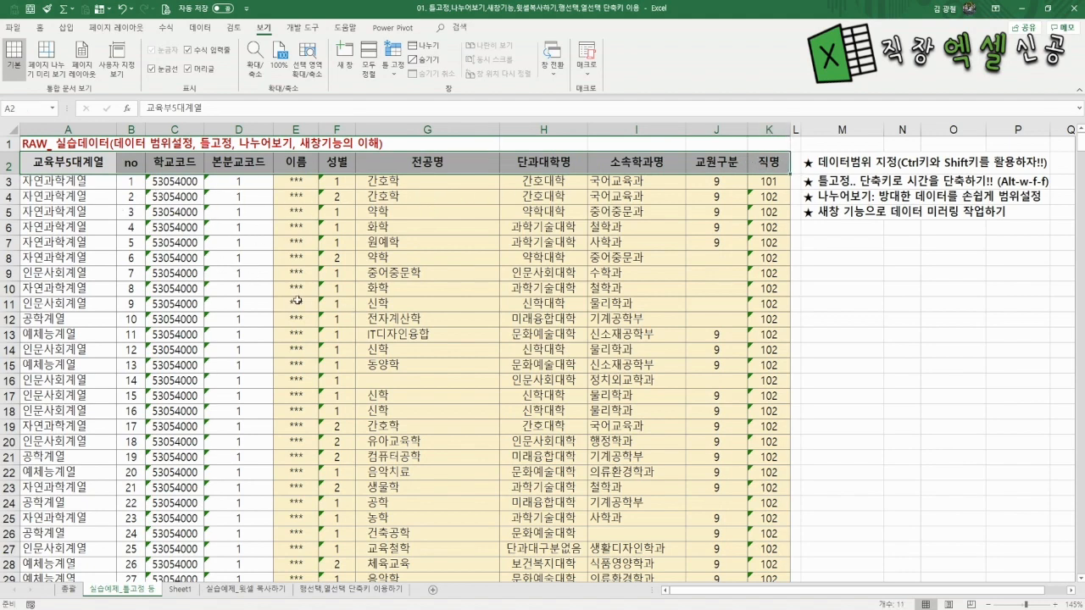
scroll(298, 300, "down", 19)
scroll(299, 300, "down", 6)
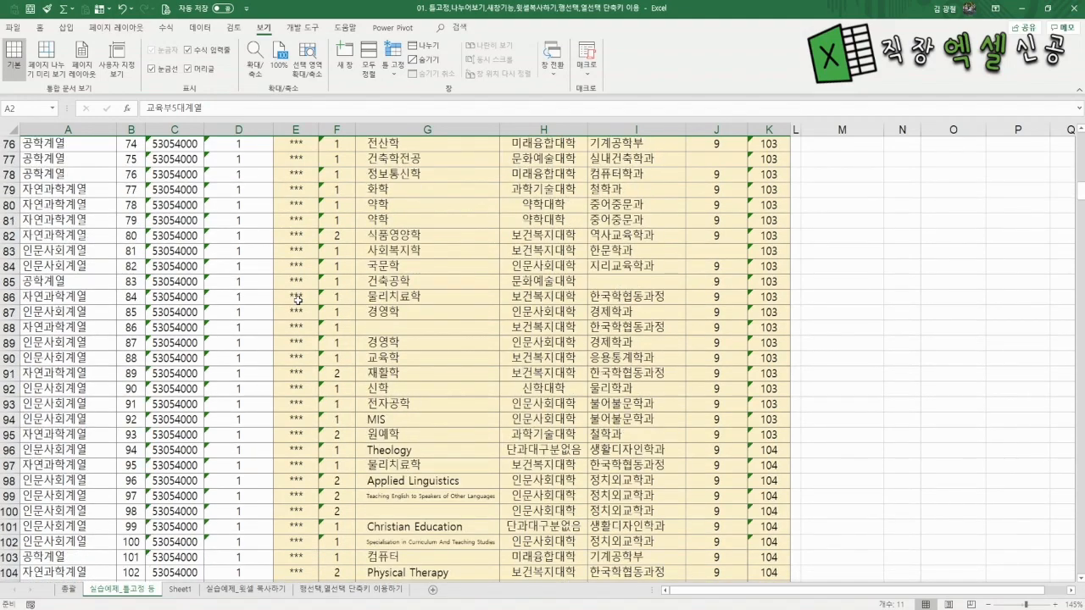
scroll(298, 300, "up", 18)
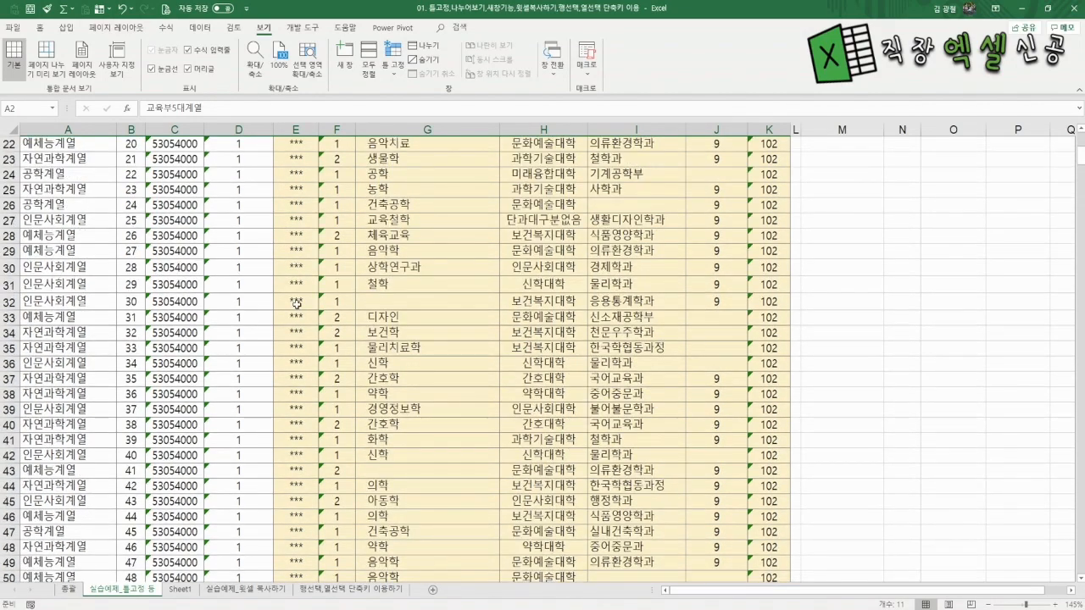
Freeze the panes above row 3 so the title row and the header row stay in place
scroll(297, 305, "down", 10)
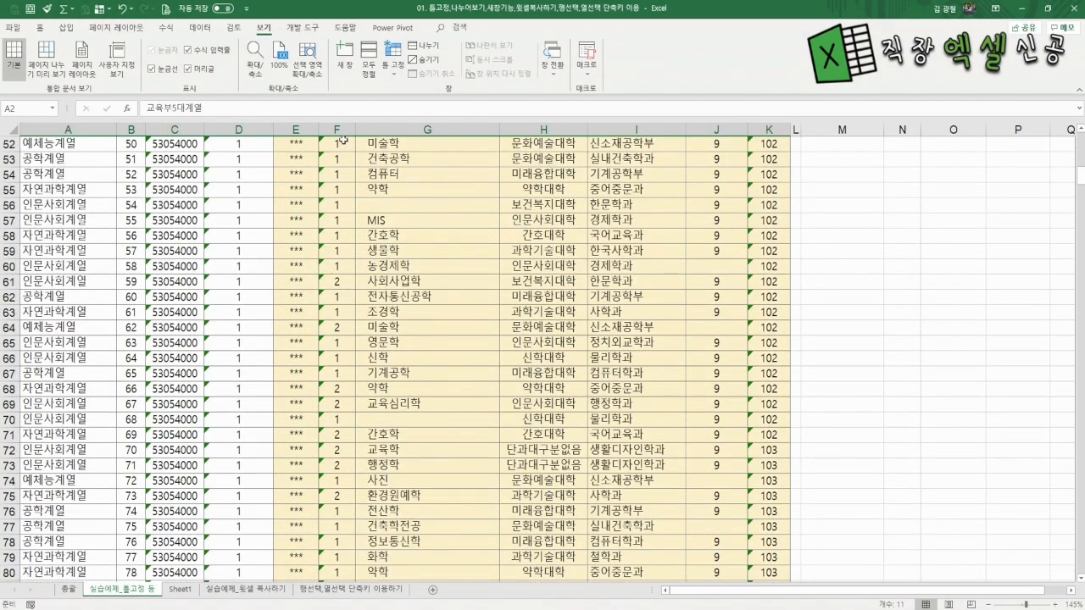
scroll(288, 288, "up", 17)
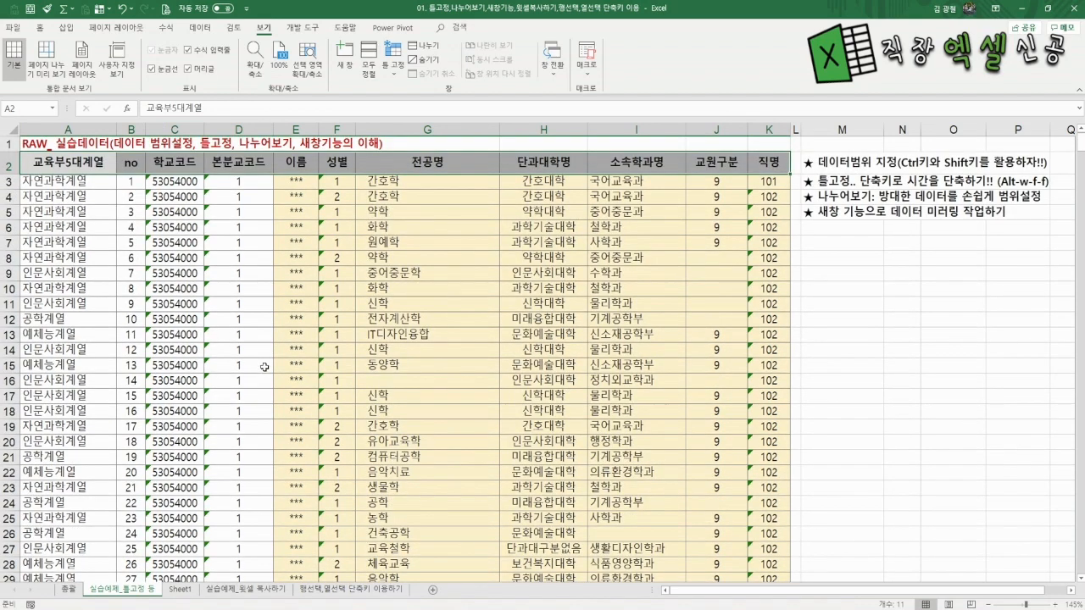
left_click(231, 229)
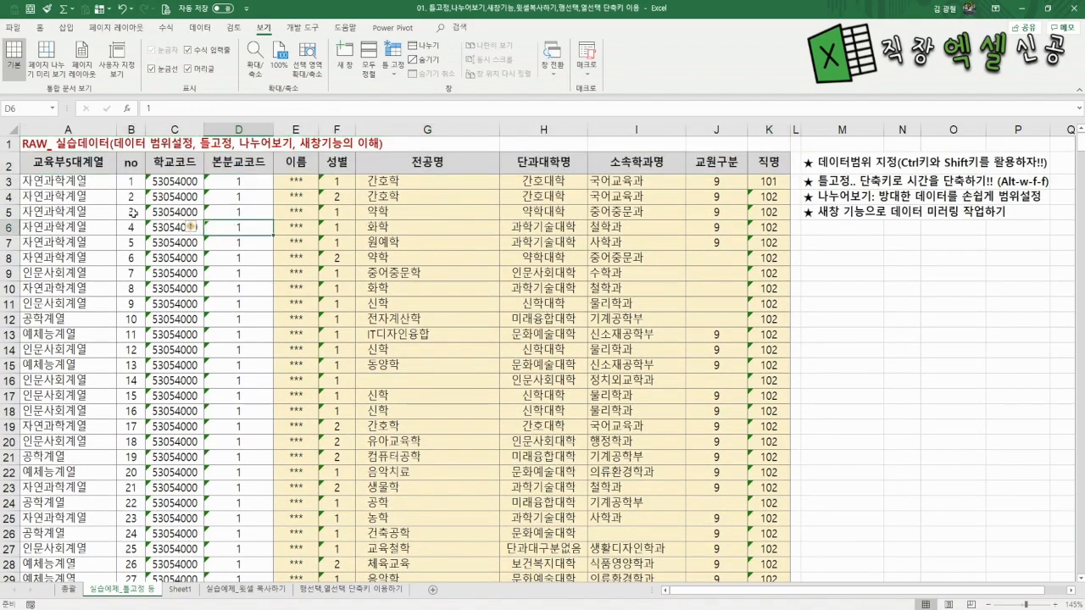
left_click(8, 181)
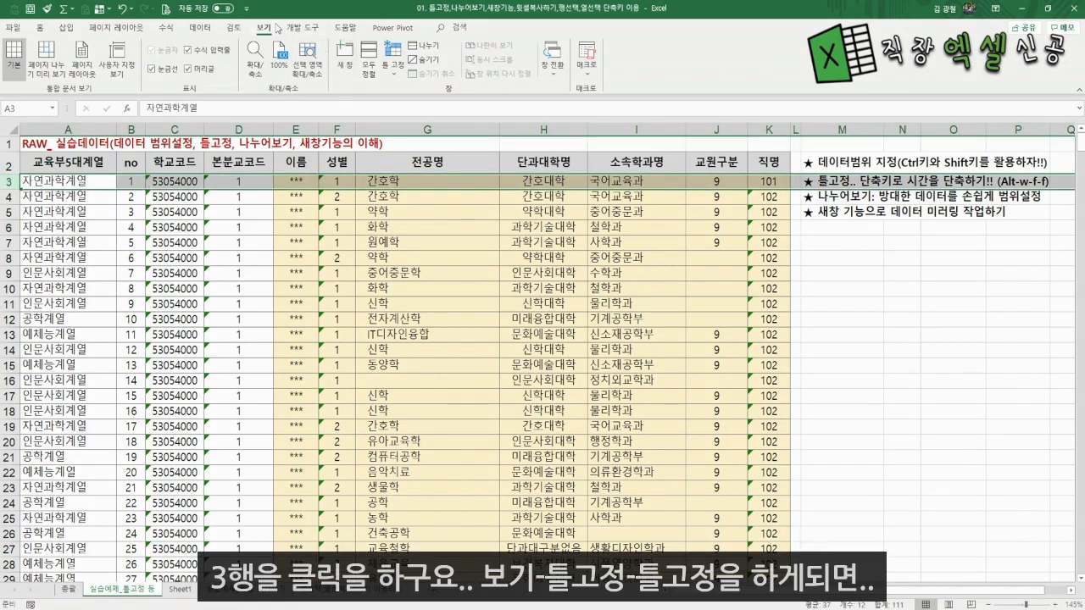
left_click(393, 66)
left_click(429, 97)
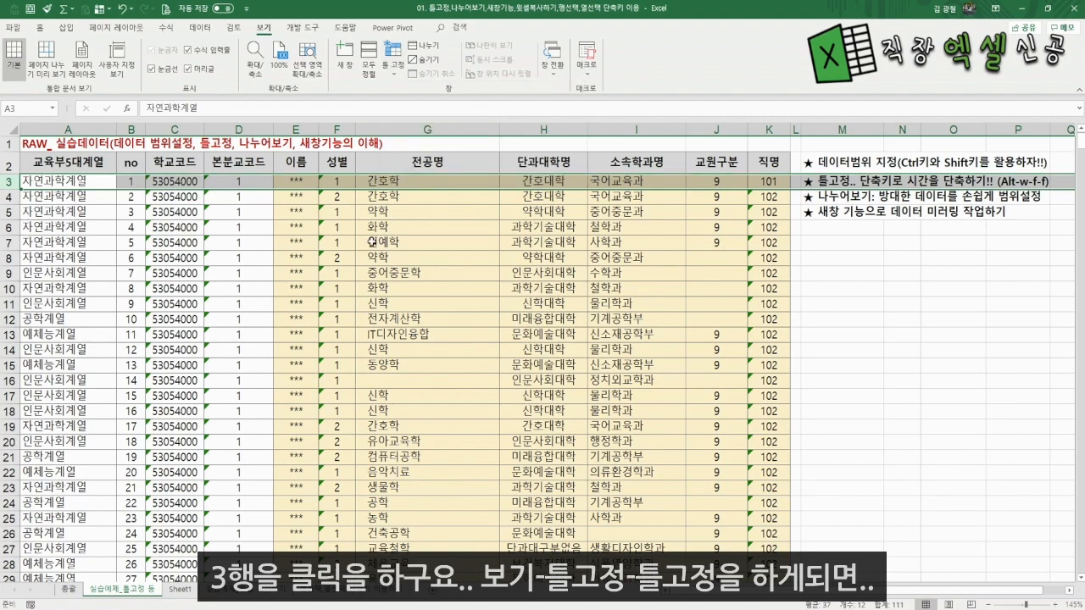
Look through the data rows beneath the frozen headers, starting from cell F7, and unfreeze the panes
left_click(352, 242)
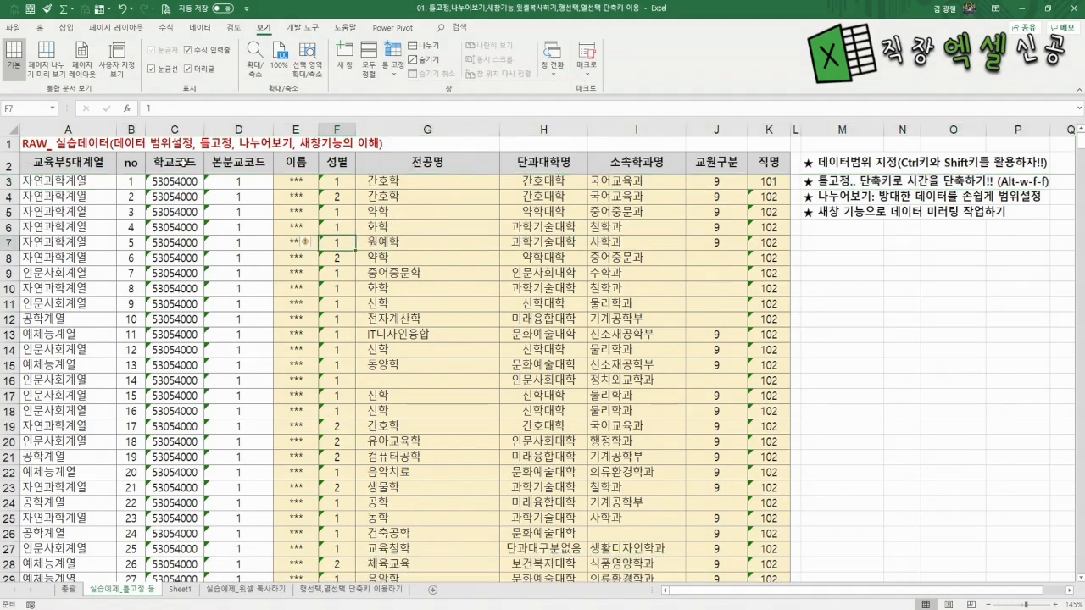
scroll(278, 227, "down", 13)
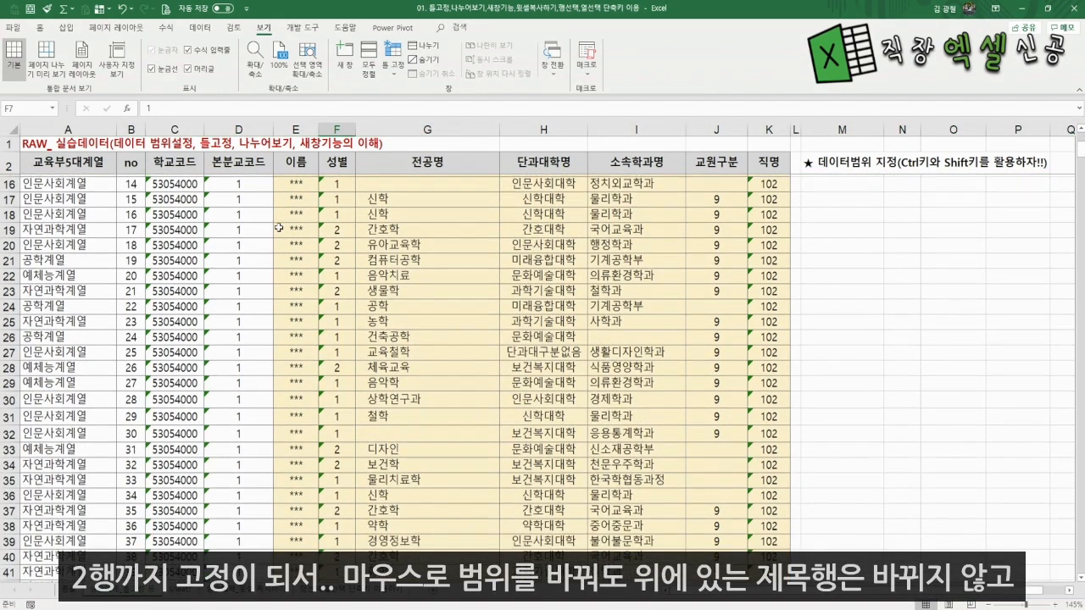
scroll(278, 227, "down", 20)
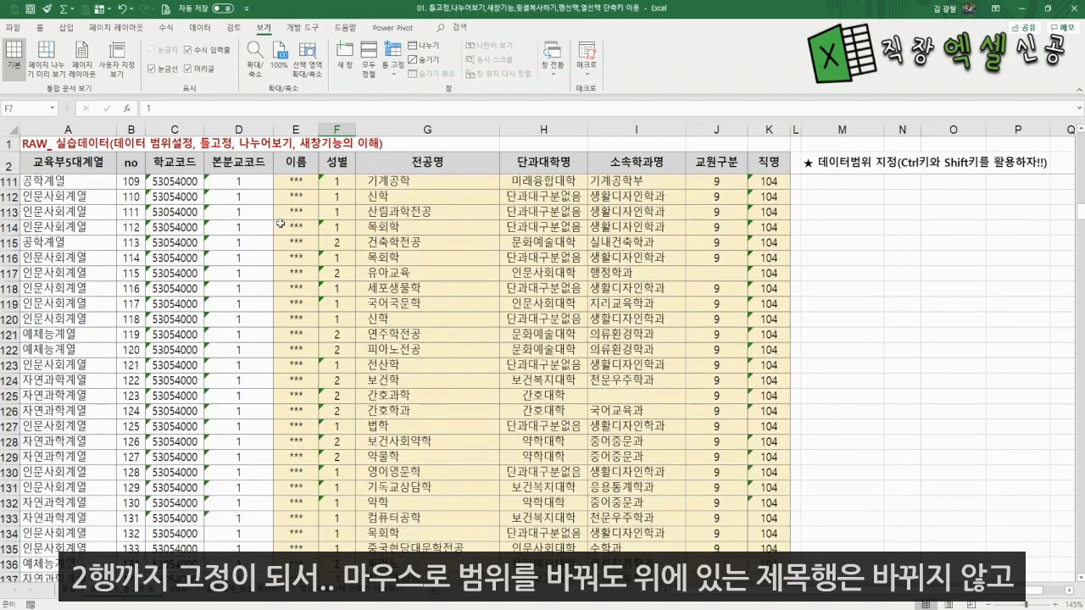
scroll(280, 222, "down", 11)
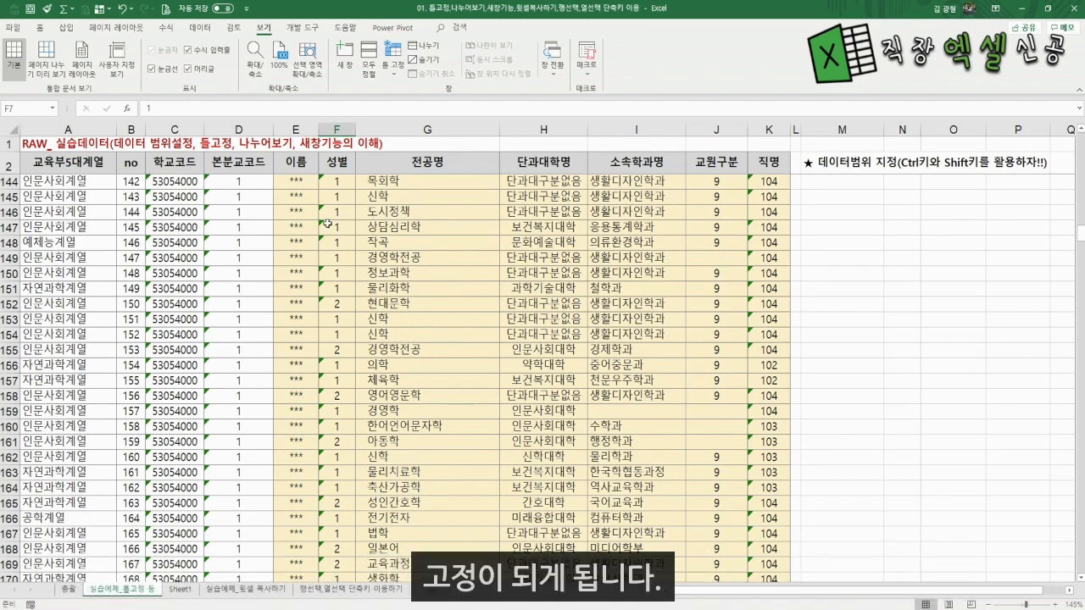
scroll(330, 228, "up", 15)
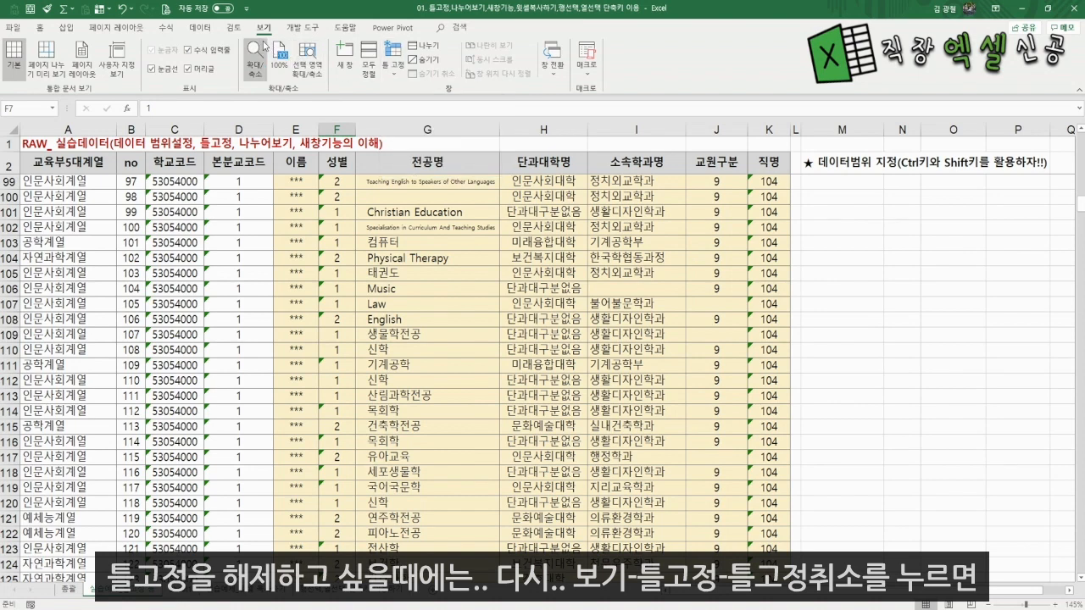
left_click(394, 71)
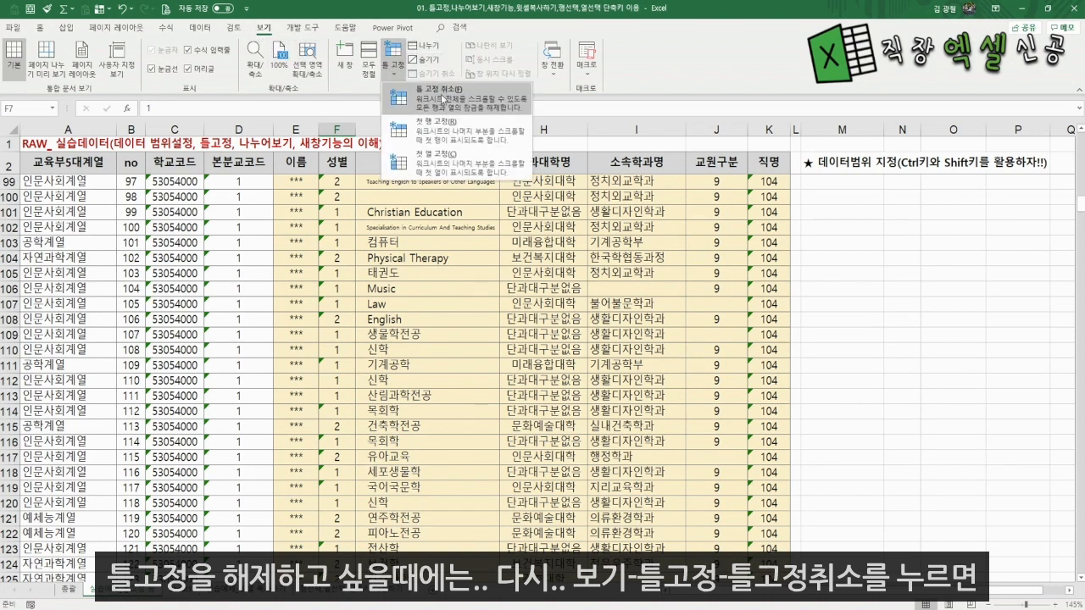
left_click(441, 99)
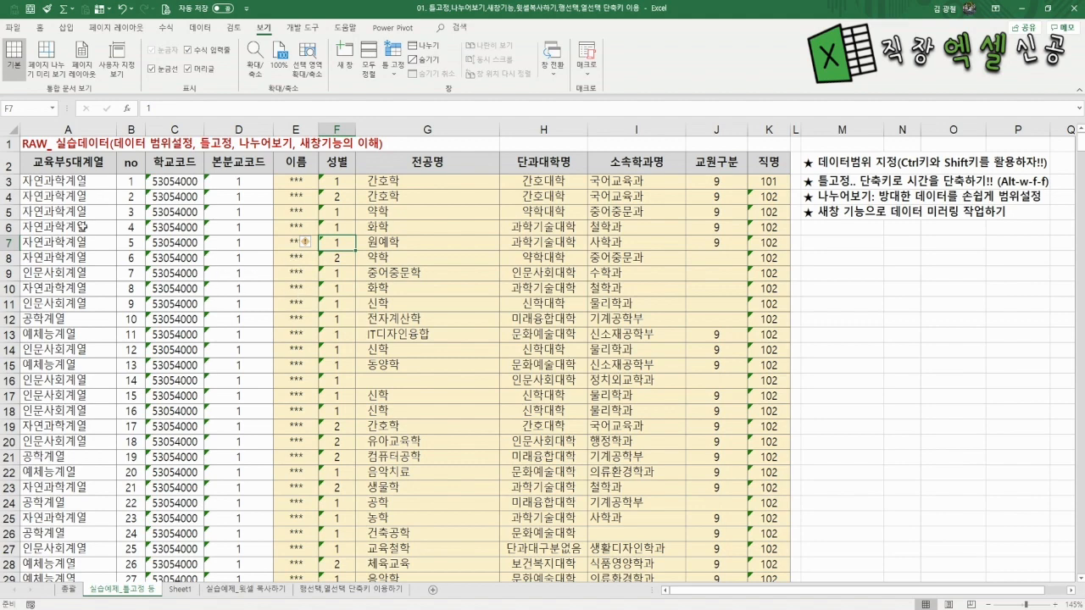
Freeze the panes above row 3 again and select cell C12 to check the data rows beneath the headers
left_click(8, 181)
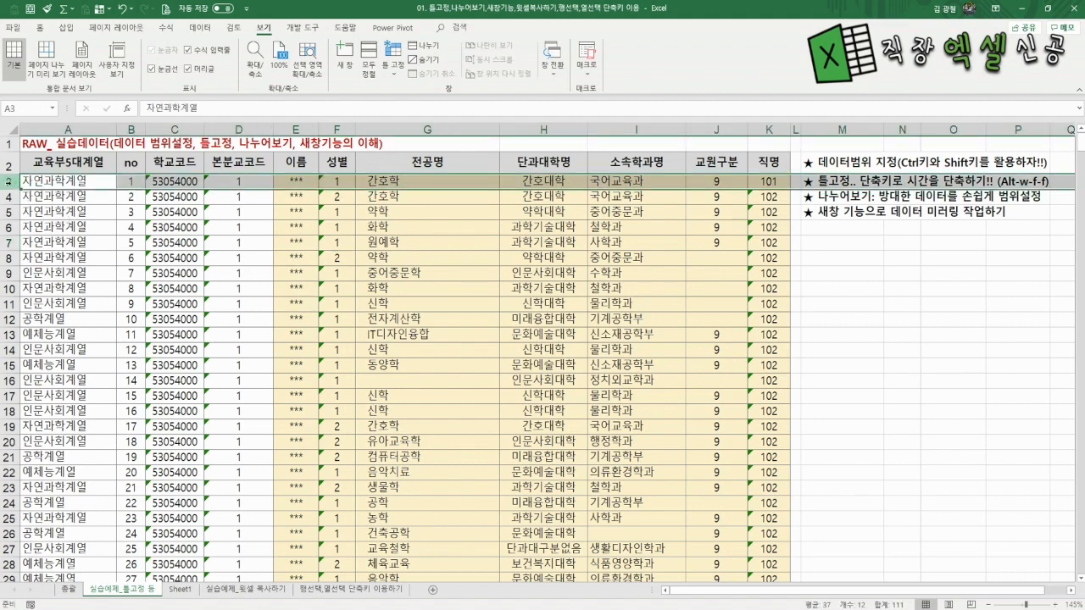
left_click(392, 66)
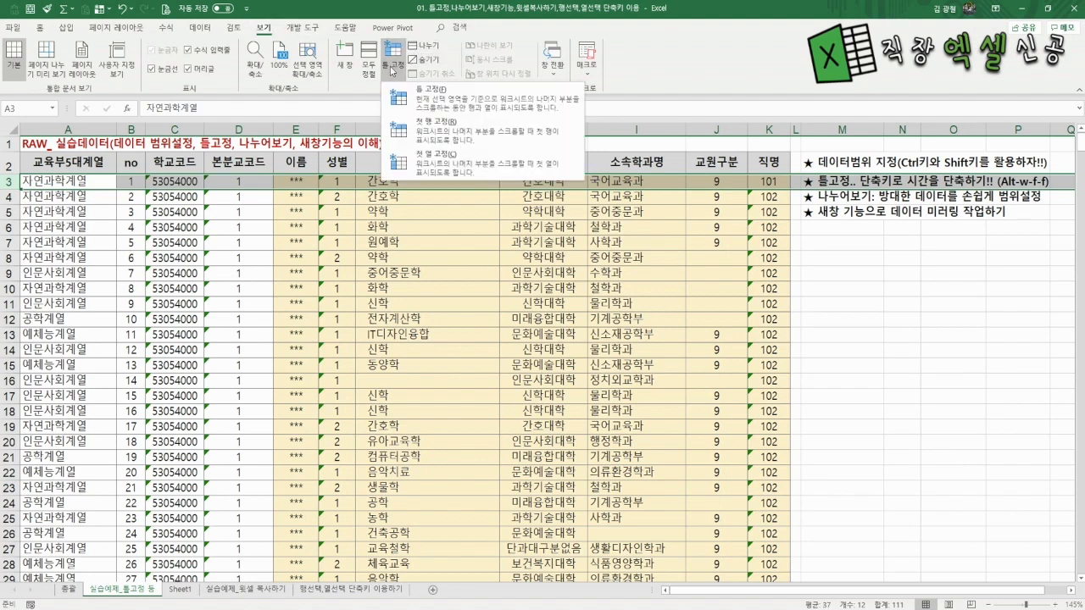
left_click(437, 100)
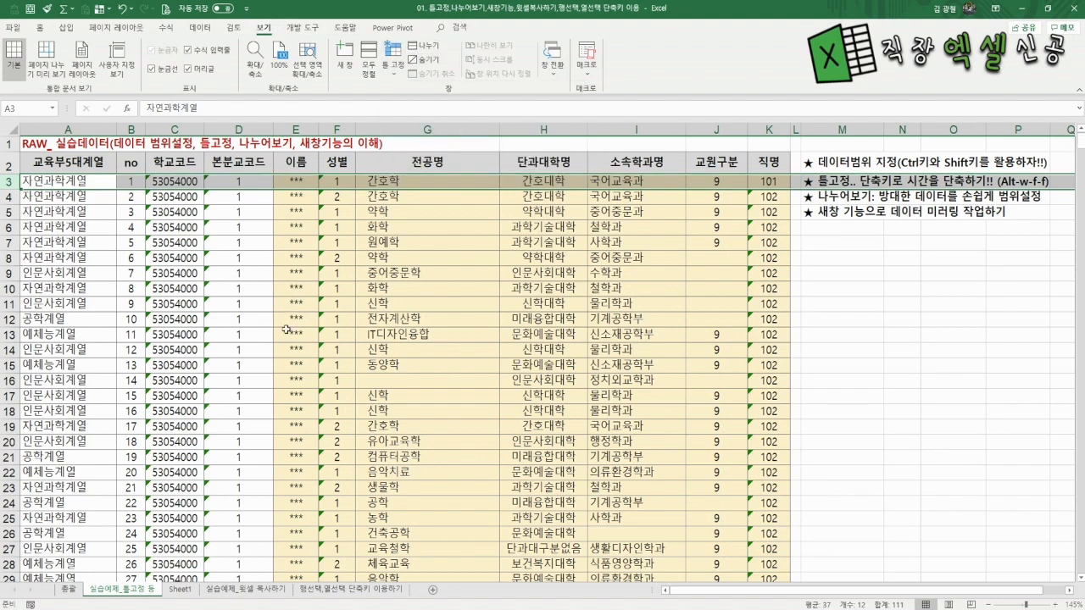
left_click(186, 326)
scroll(186, 325, "down", 3)
scroll(187, 325, "up", 3)
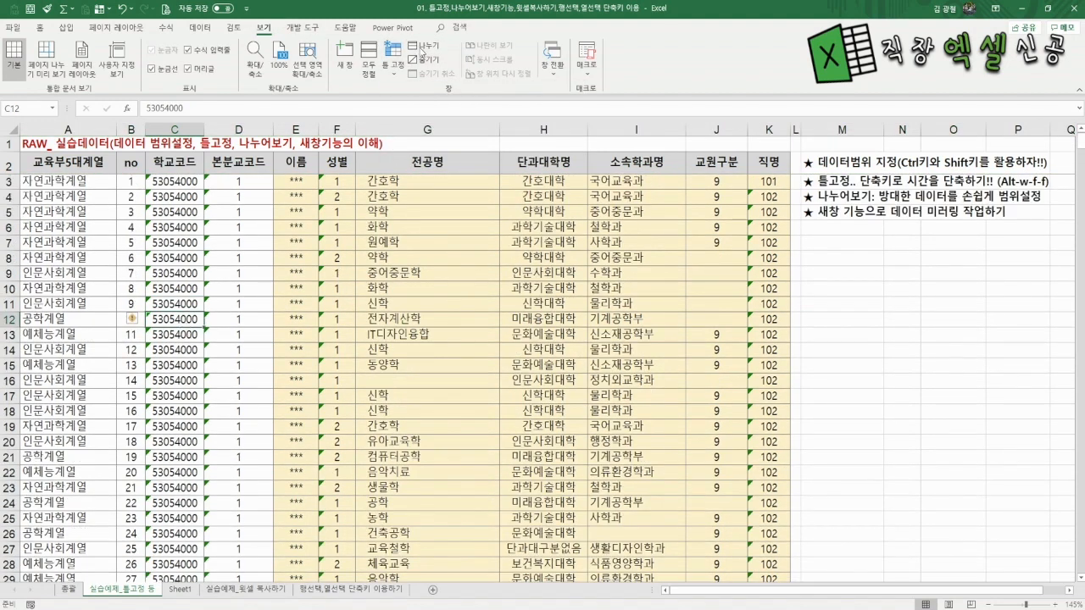
Unfreeze the panes and select the header cells A2:K2, finishing on cell C9
left_click(392, 66)
left_click(437, 99)
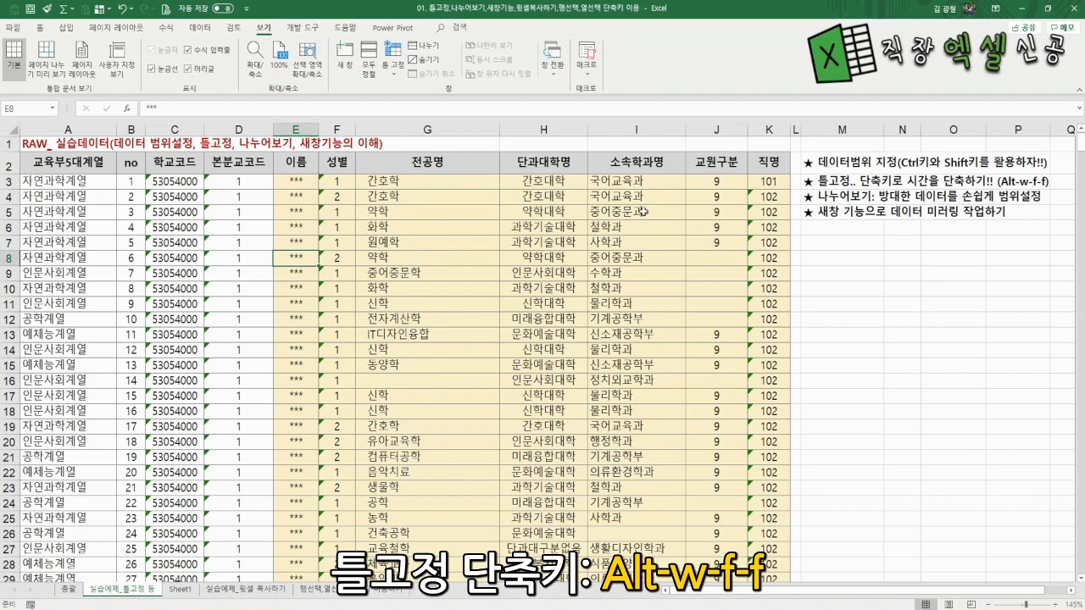
left_click(178, 258)
scroll(241, 222, "down", 4)
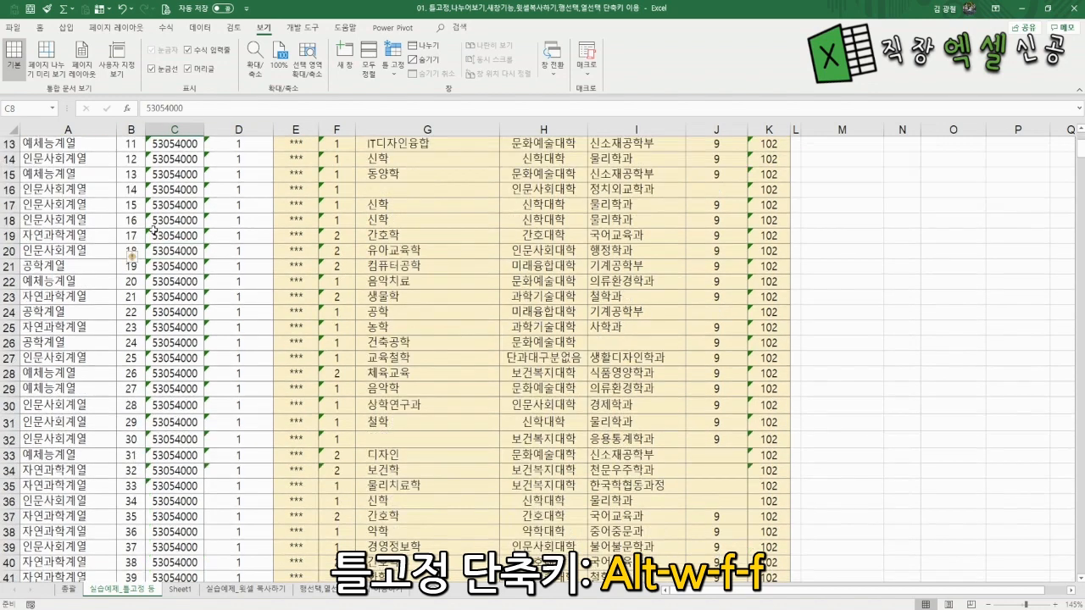
scroll(242, 222, "up", 4)
left_click_drag(59, 163, 753, 161)
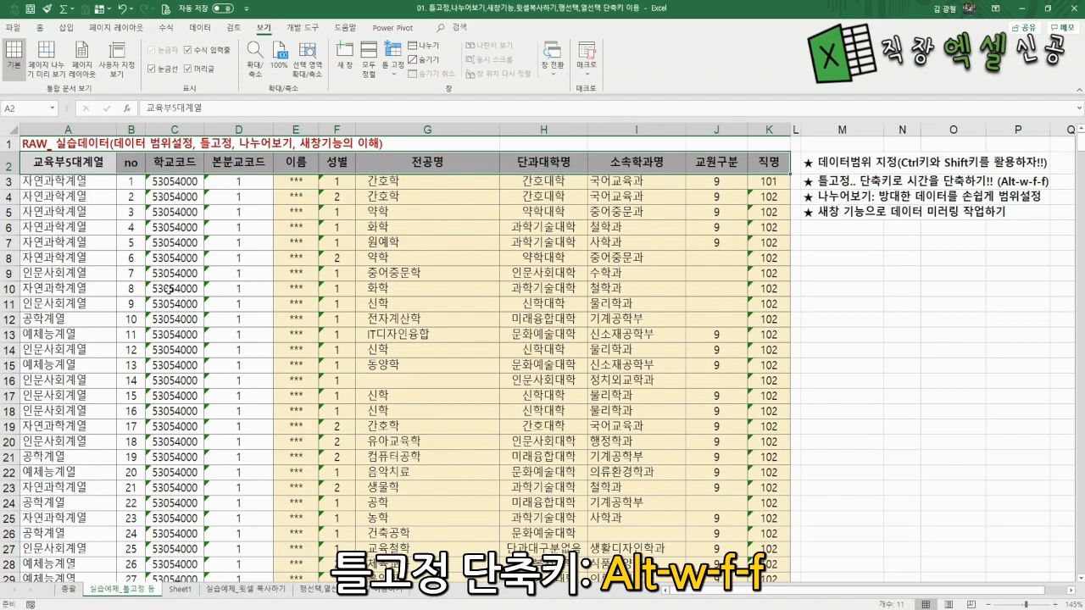
left_click(150, 273)
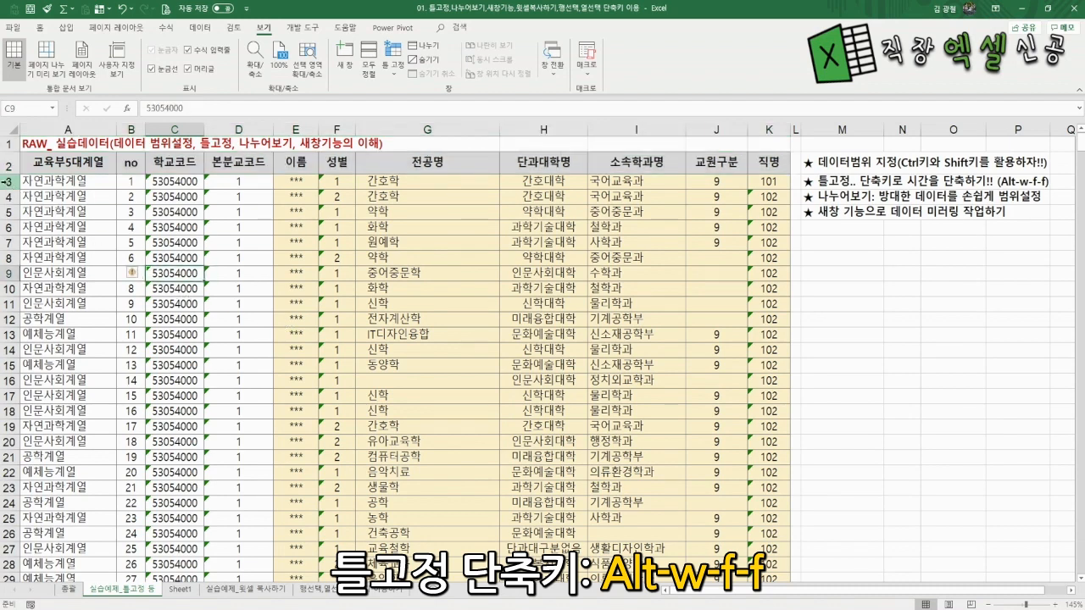
Freeze rows 1 and 2 using row 3 as the selection, and check the headers against the data rows from cell D10
left_click(9, 181)
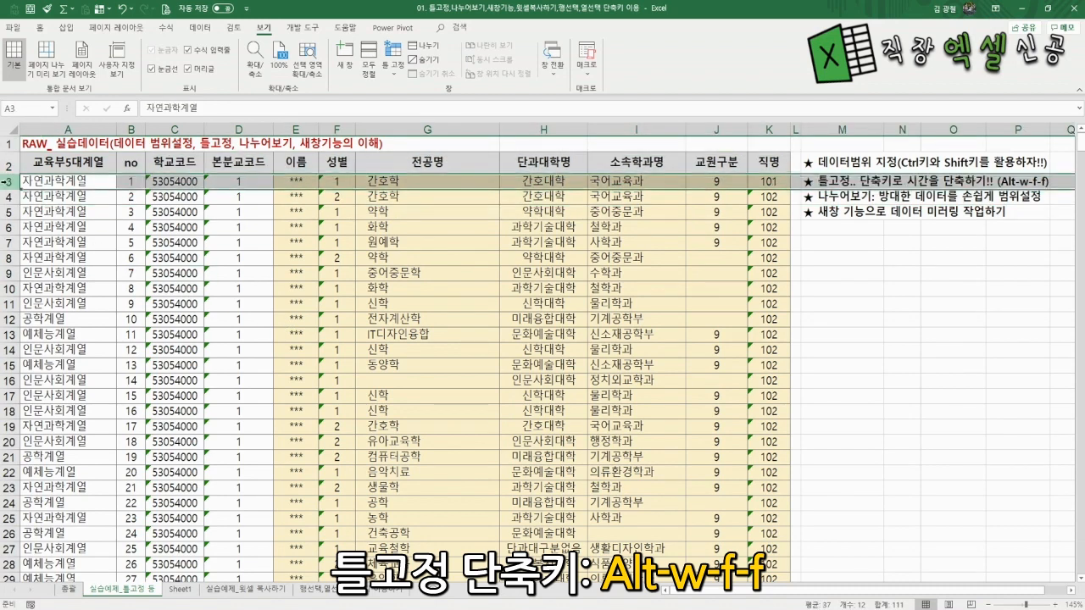
key("alt")
key("w")
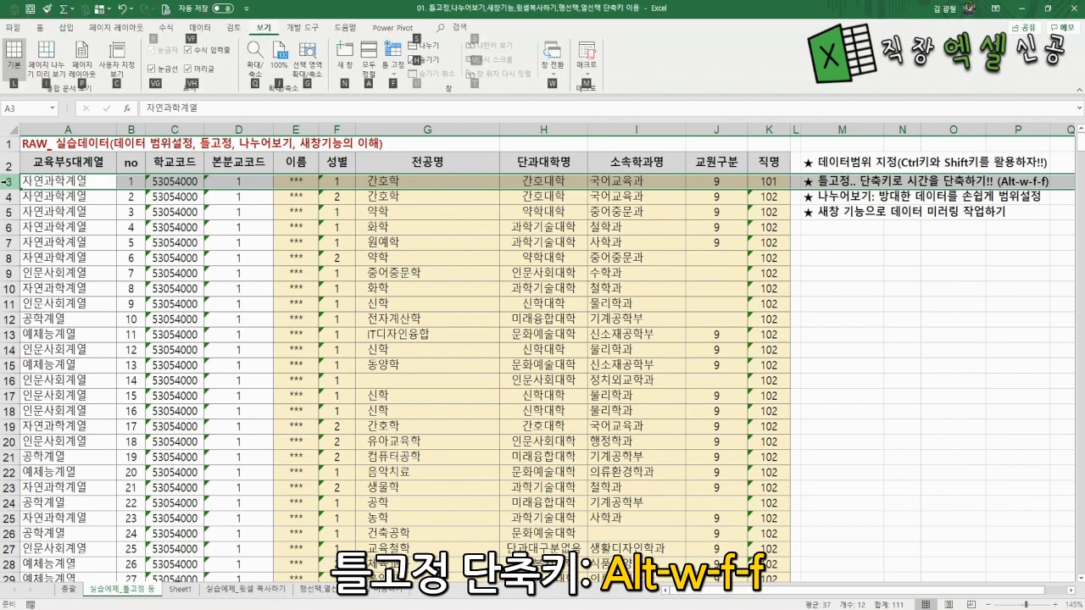
key("f")
key("f")
scroll(318, 362, "down", 4)
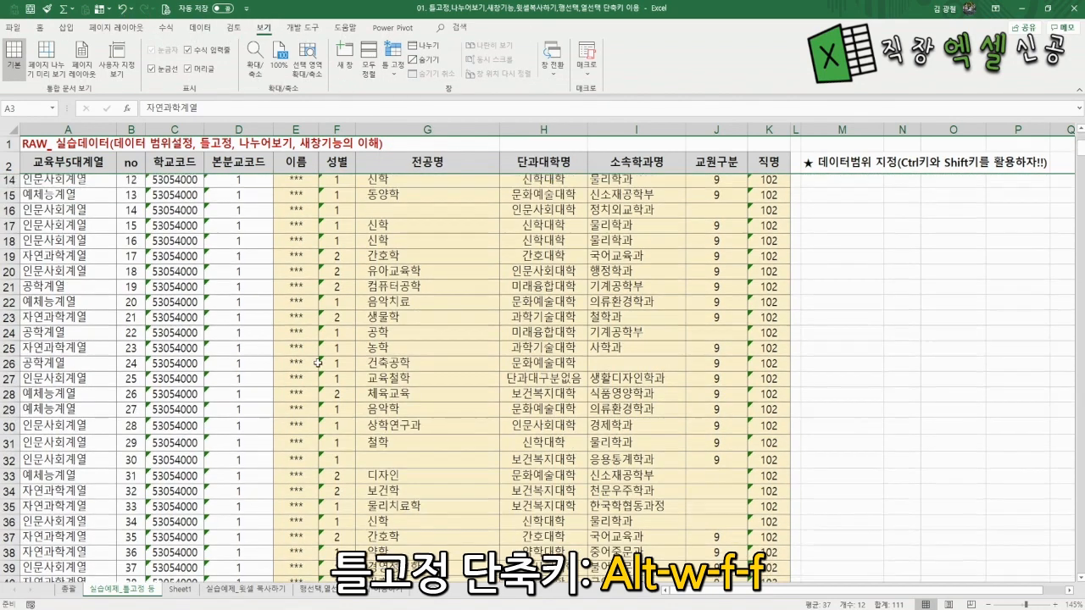
scroll(317, 362, "up", 4)
left_click(233, 289)
scroll(234, 331, "down", 6)
scroll(234, 335, "up", 6)
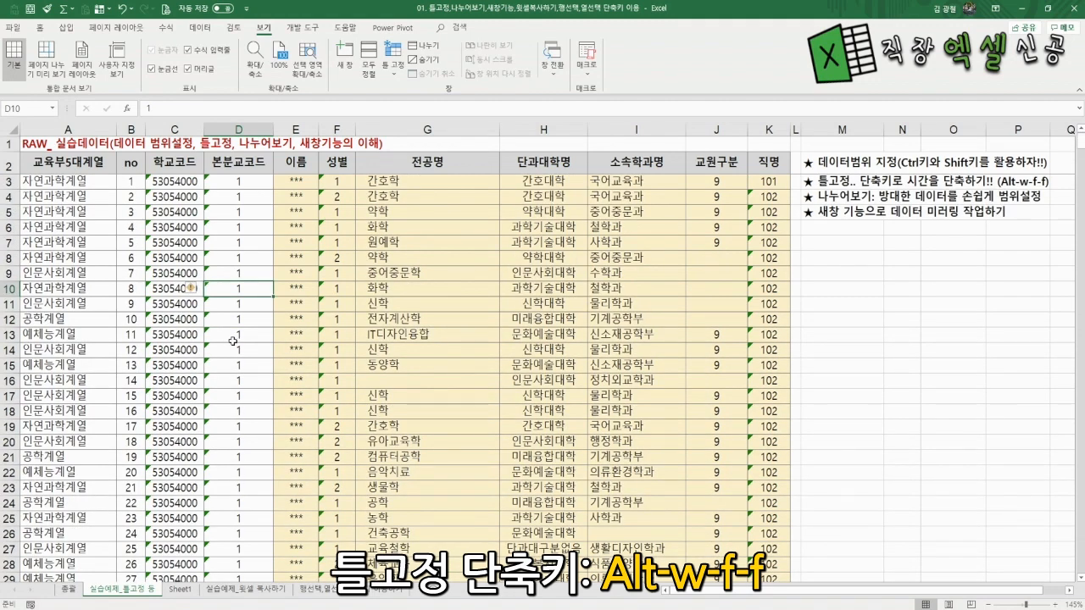
Unfreeze the panes with cell D10 selected and check how the header row behaves across the data rows
key("alt")
key("w")
key("f")
key("f")
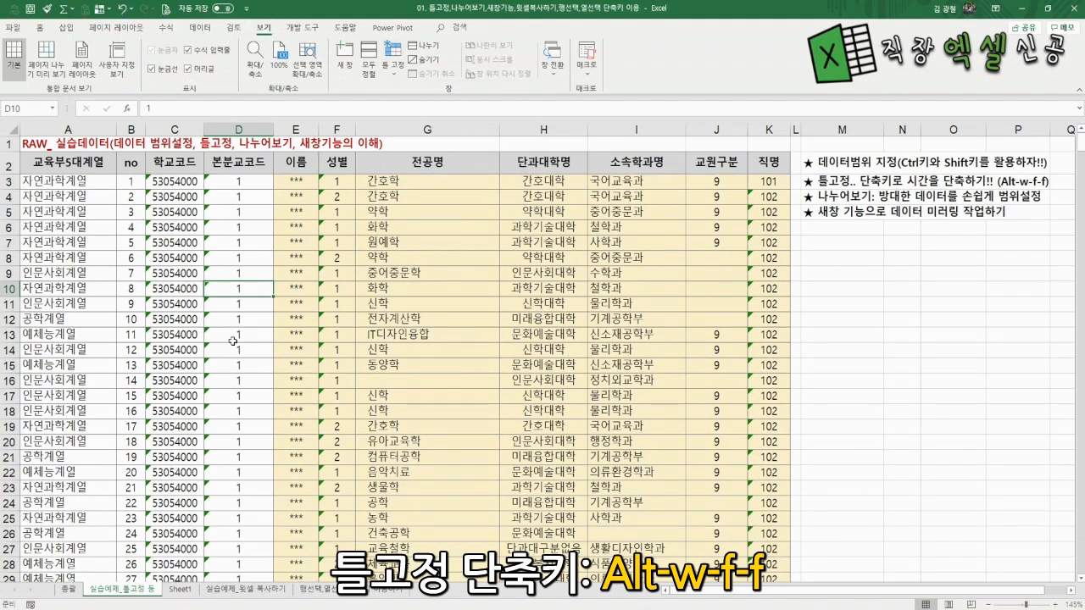
scroll(233, 340, "down", 6)
scroll(233, 341, "up", 6)
Freeze the panes above row 3 and cancel that freeze again
left_click(9, 181)
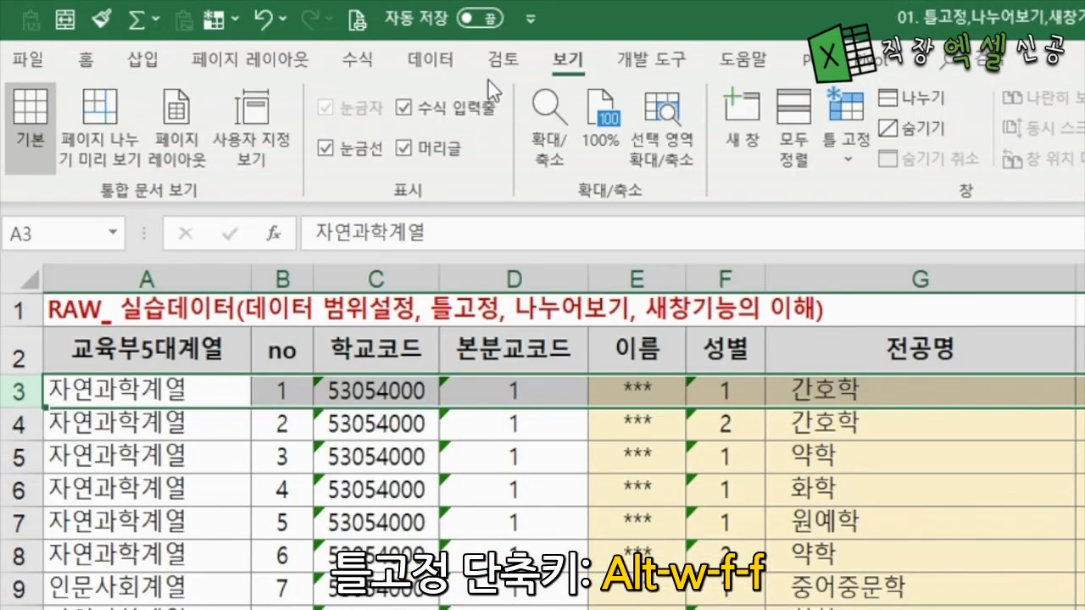
left_click(842, 115)
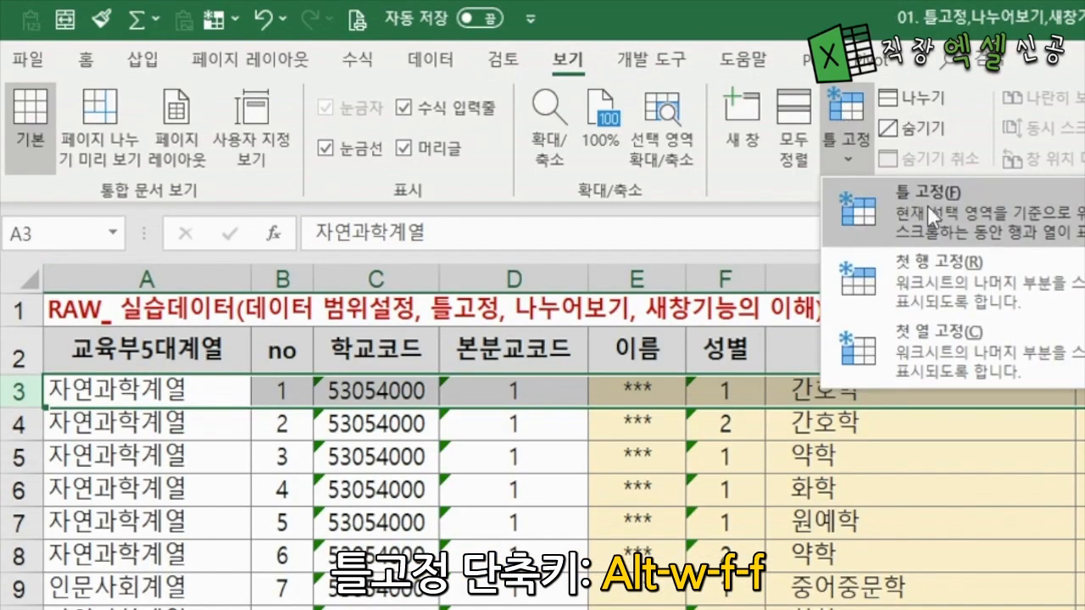
left_click(927, 205)
left_click(847, 140)
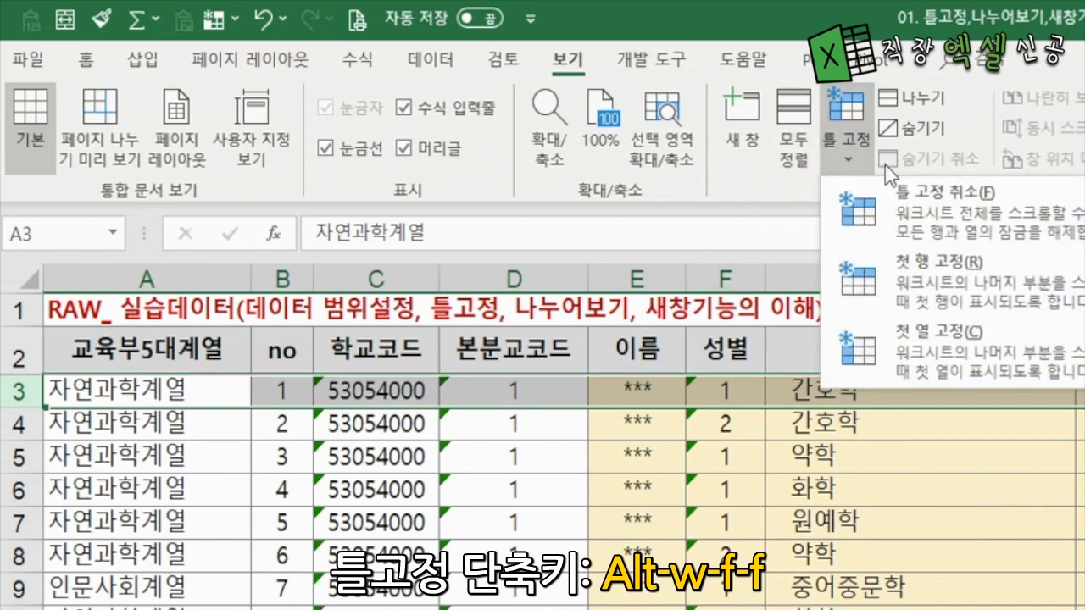
left_click(937, 192)
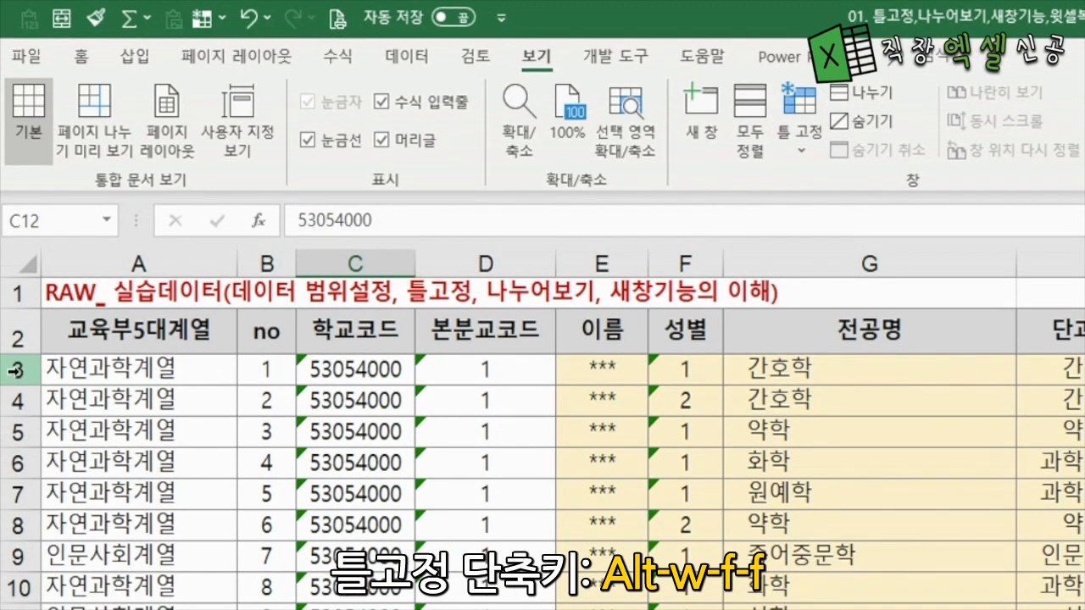
Select the whole of row 3 and freeze the panes above it
left_click(15, 370)
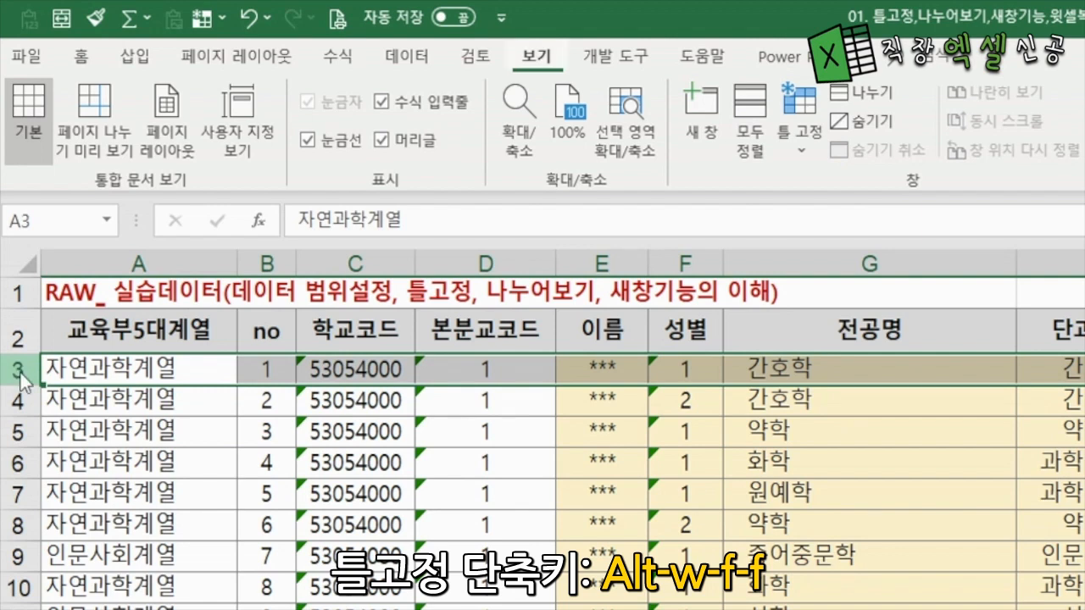
key("alt")
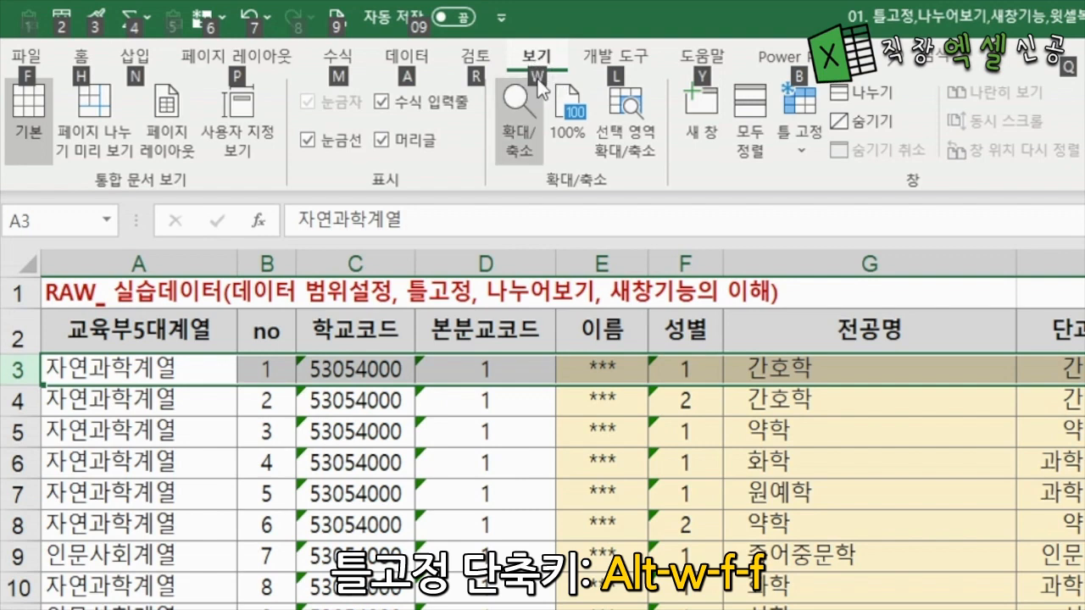
key("w")
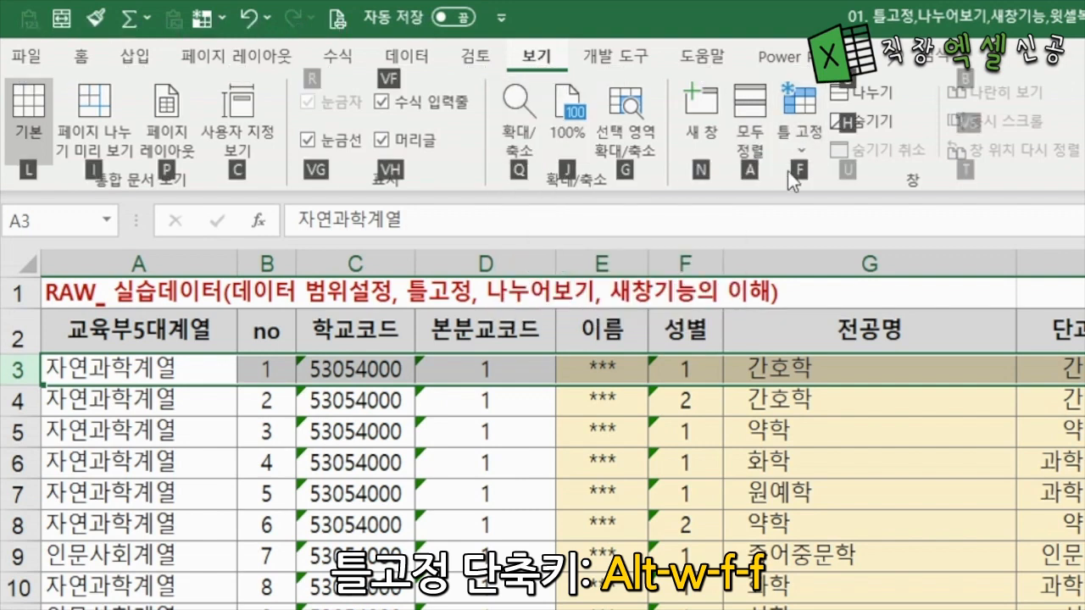
key("f")
key("f")
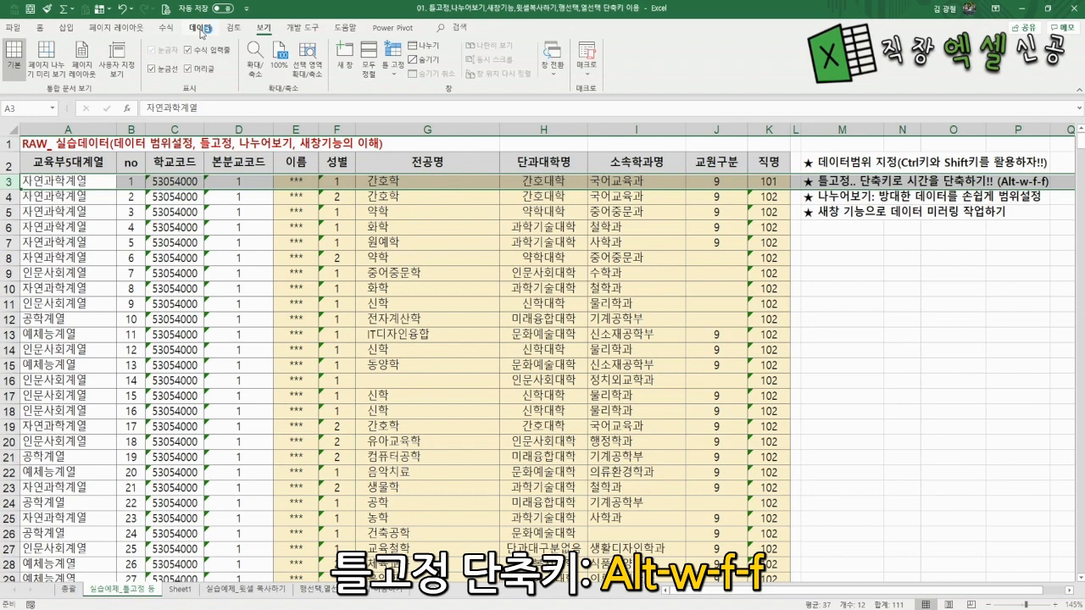
Select cell C7 and unfreeze the panes
left_click(188, 239)
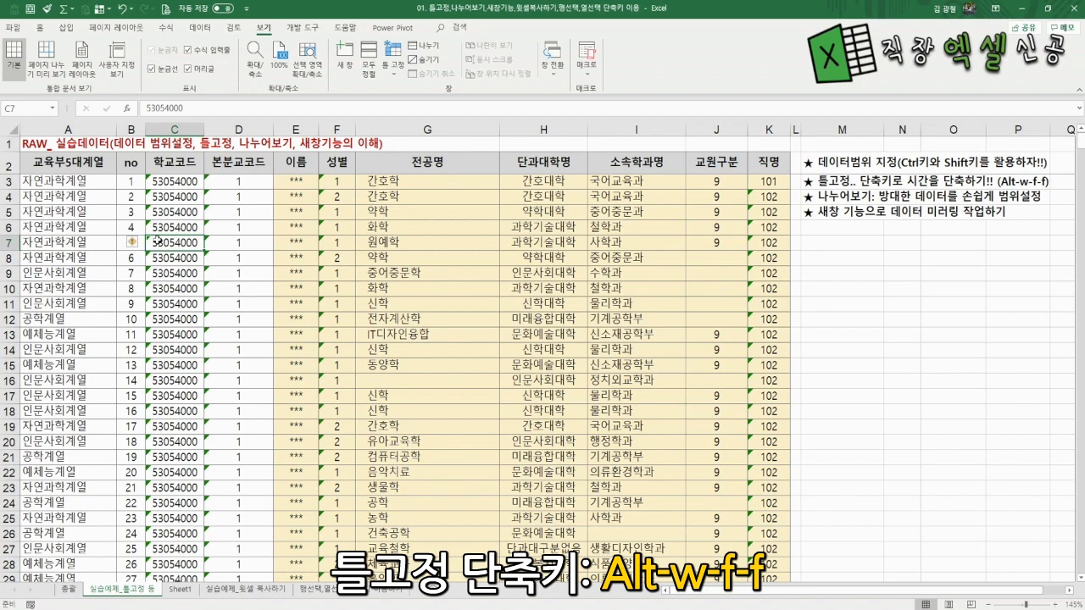
key("alt+w")
key("f")
key("f")
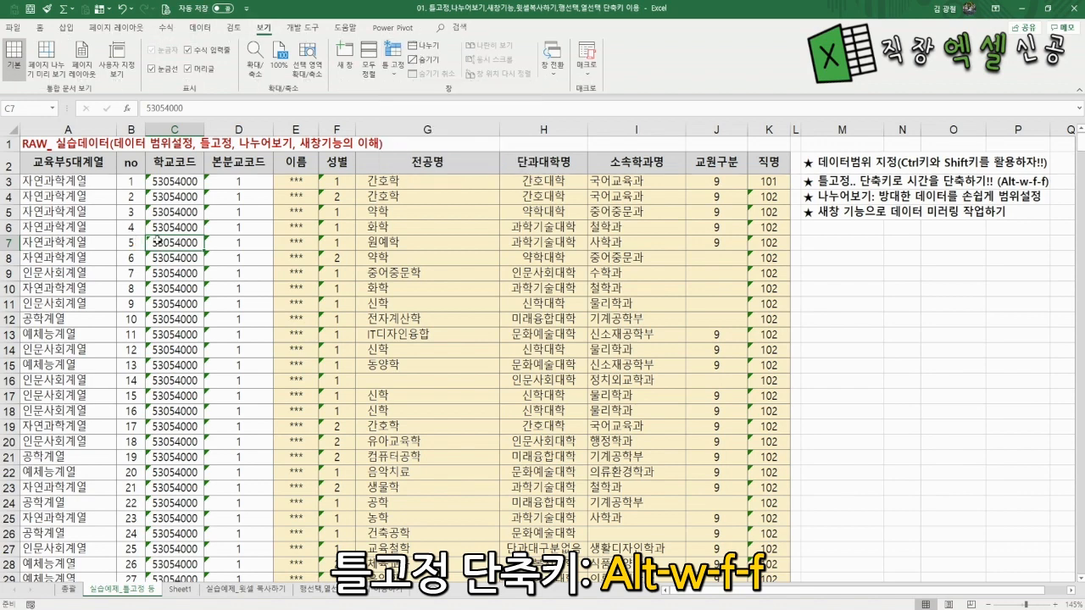
Select the whole of row 3, change to cell F7, and look through the data rows below
left_click(7, 183)
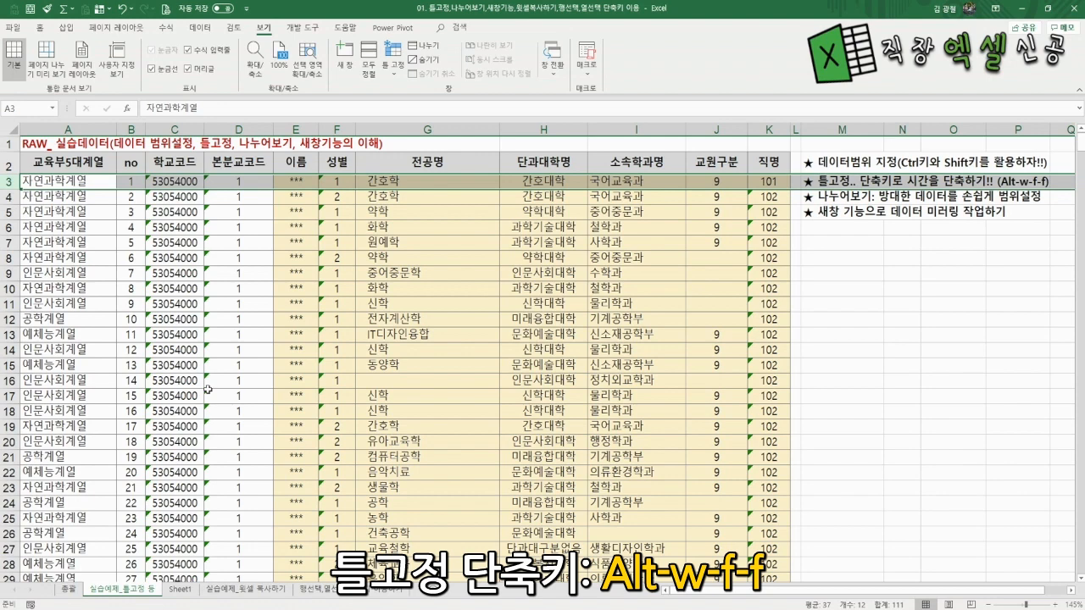
left_click(332, 243)
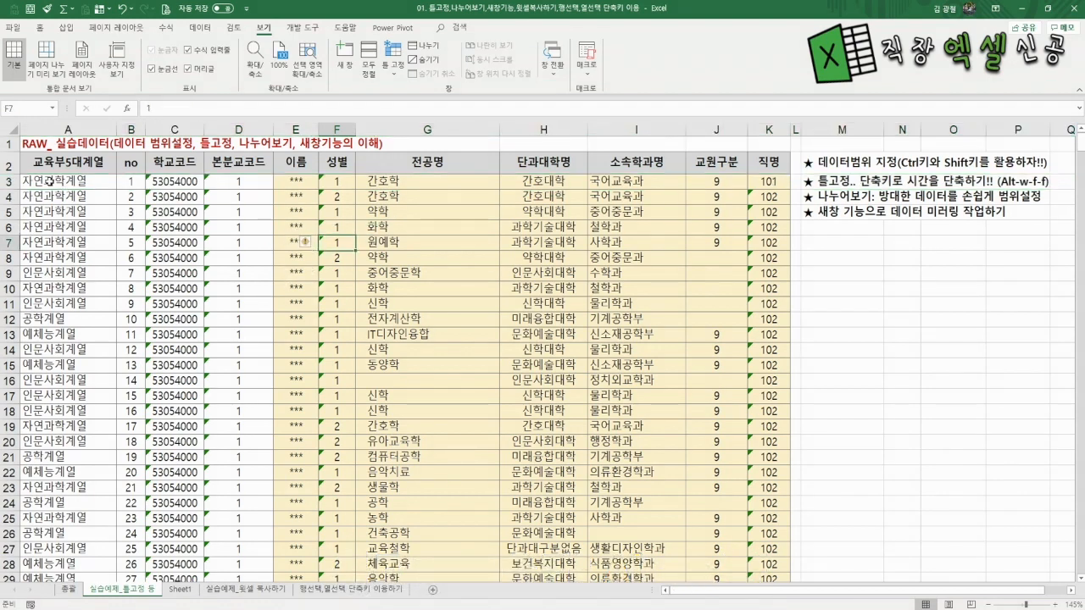
scroll(51, 183, "down", 4)
scroll(51, 183, "up", 4)
Highlight in turn the data block from E3 to K27, the header cells A2 to K2, and the block A3 to D25
left_click_drag(293, 182, 769, 546)
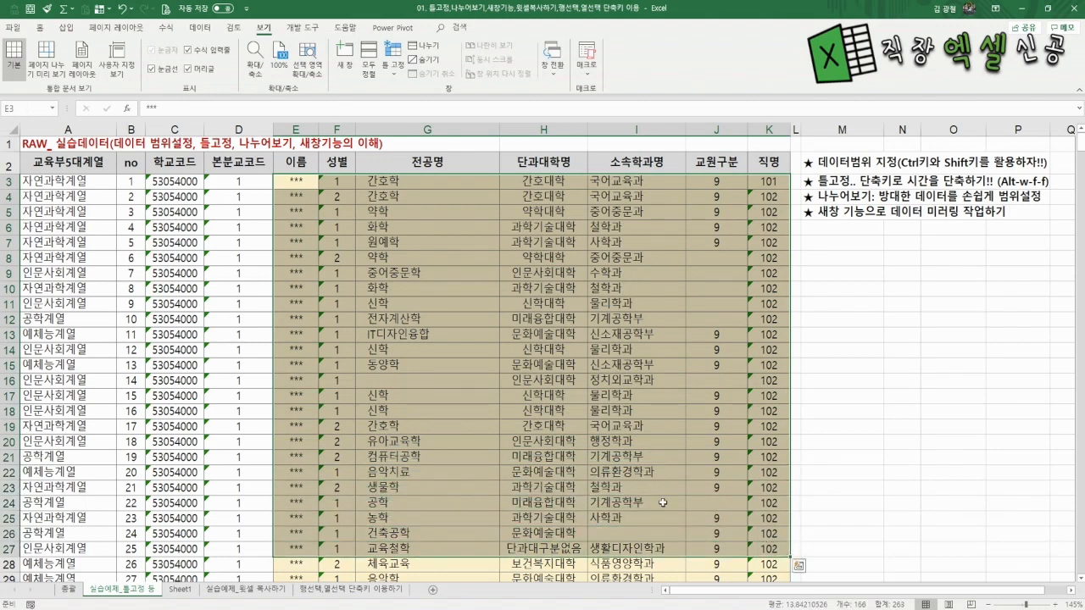
left_click_drag(63, 163, 766, 164)
left_click_drag(65, 188, 245, 519)
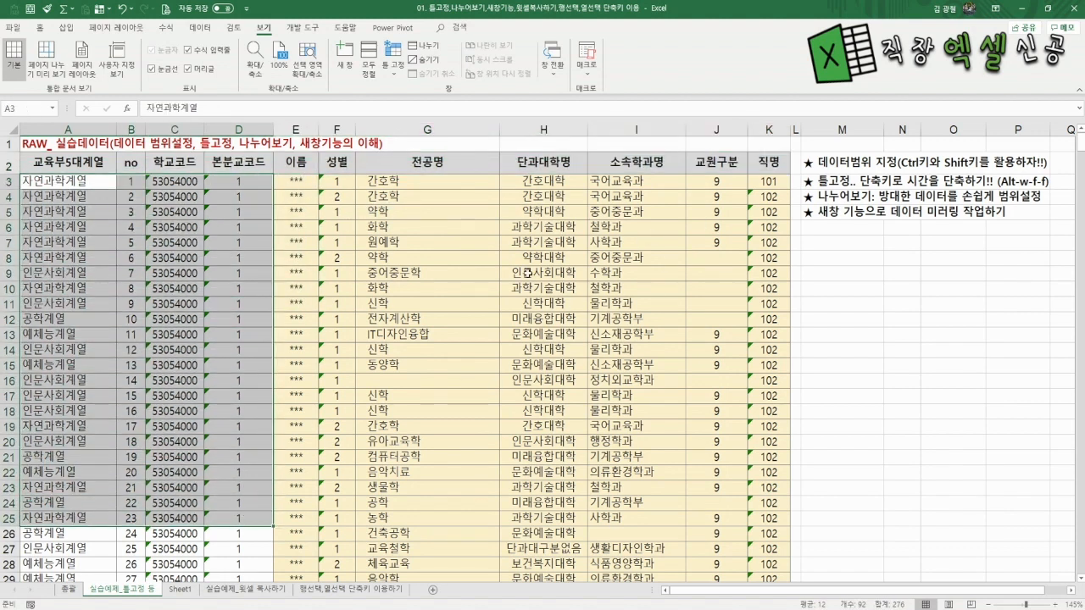
Freeze the panes at cell E3 and check the frozen rows and columns in both vertical and horizontal directions
left_click(282, 178)
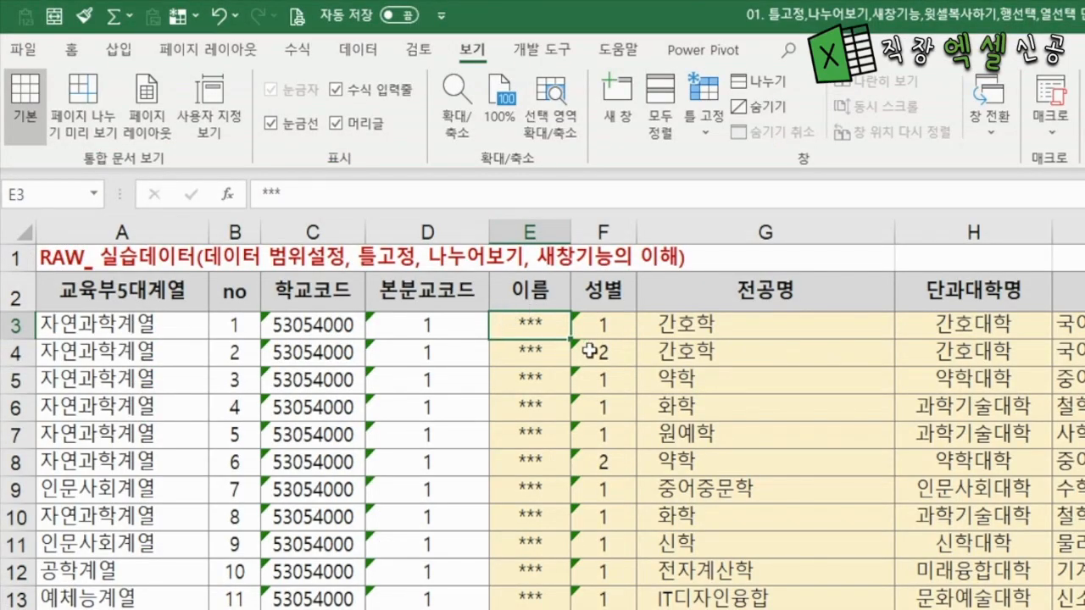
left_click(704, 114)
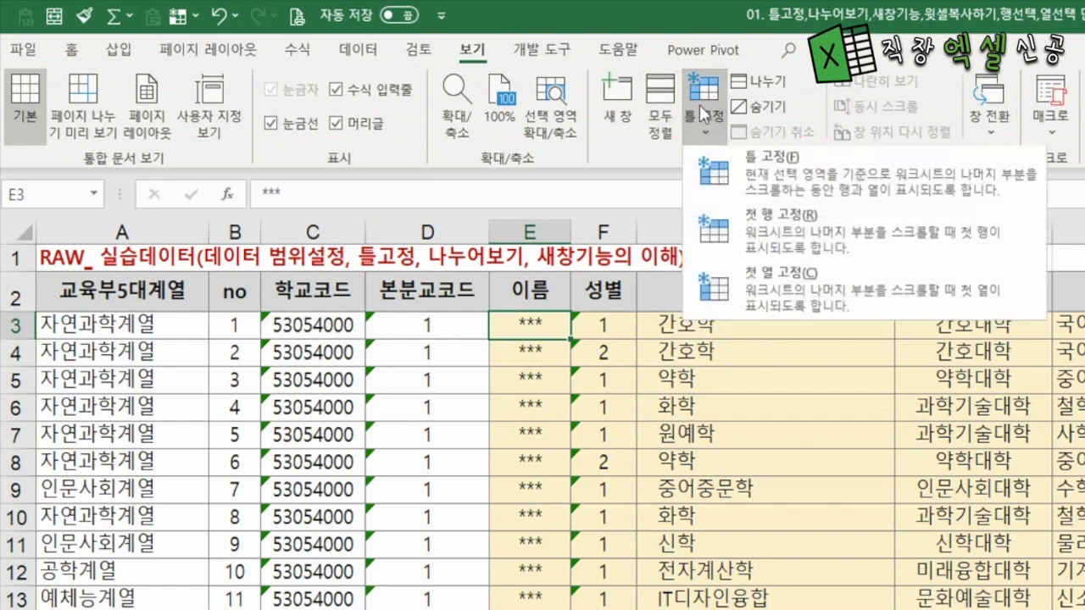
left_click(779, 177)
scroll(678, 398, "down", 6)
scroll(670, 393, "up", 6)
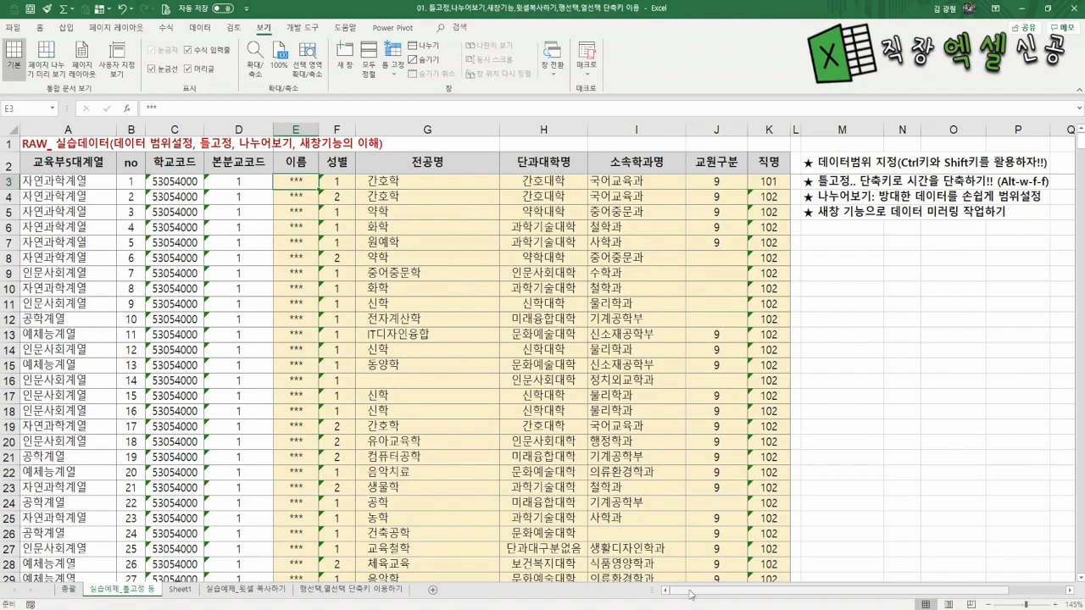
left_click_drag(691, 594, 790, 595)
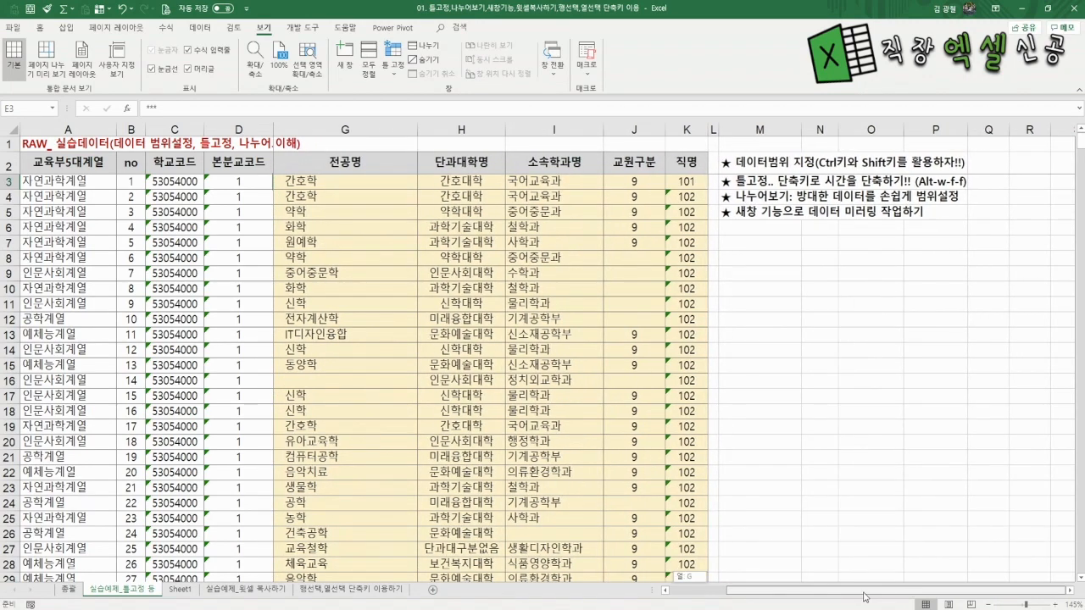
left_click_drag(863, 597, 810, 596)
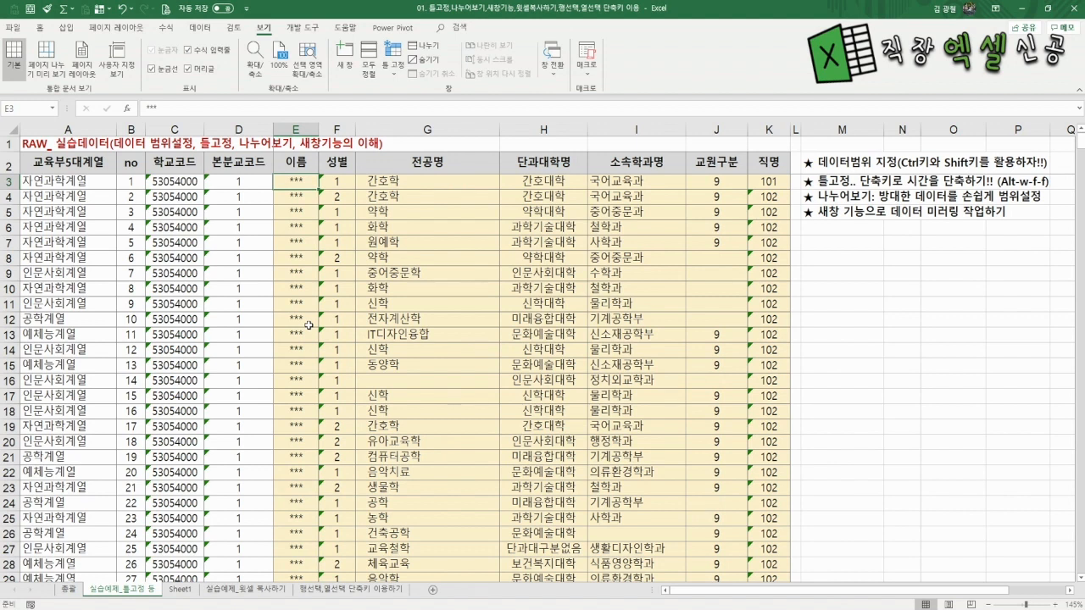
Reselect cell E3, freeze the rows above and columns before it again, and check the frozen area while moving through the sheet
left_click(280, 308)
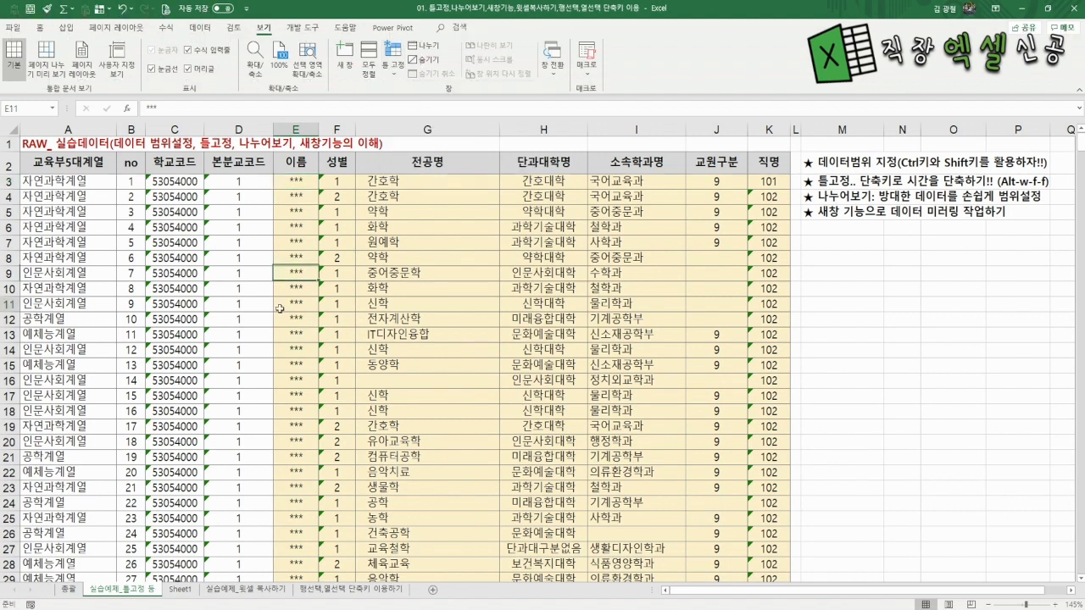
left_click(294, 183)
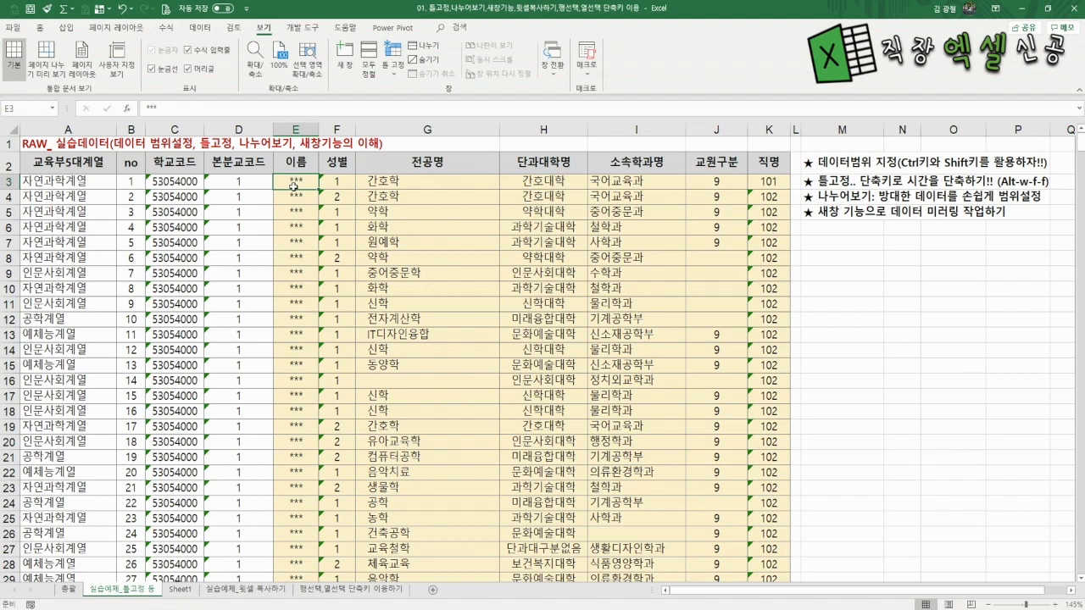
key("alt")
key("w")
key("f")
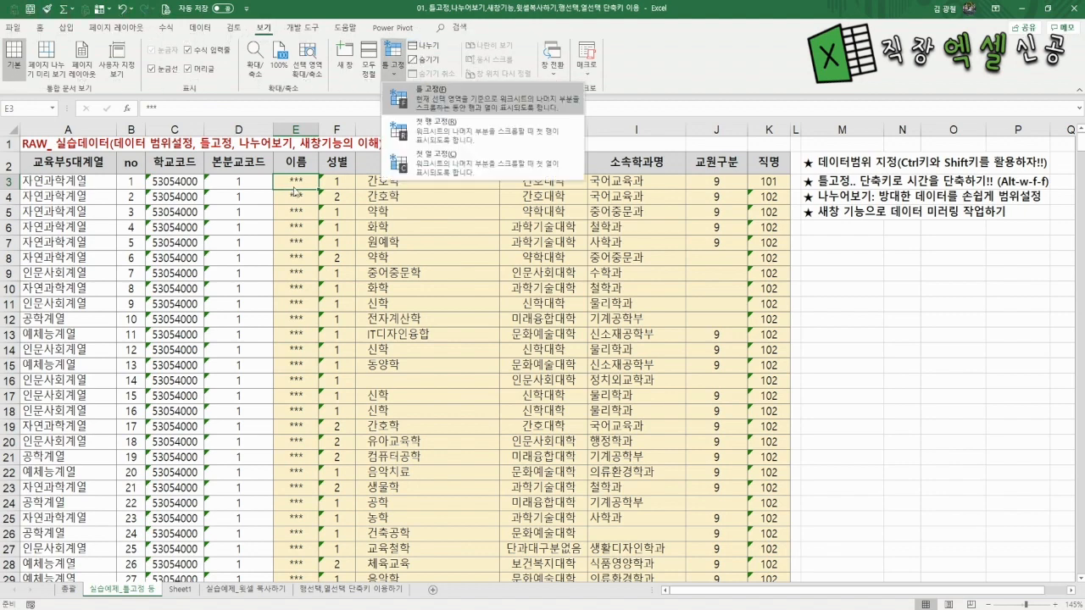
key("f")
scroll(294, 182, "down", 8)
scroll(339, 268, "up", 8)
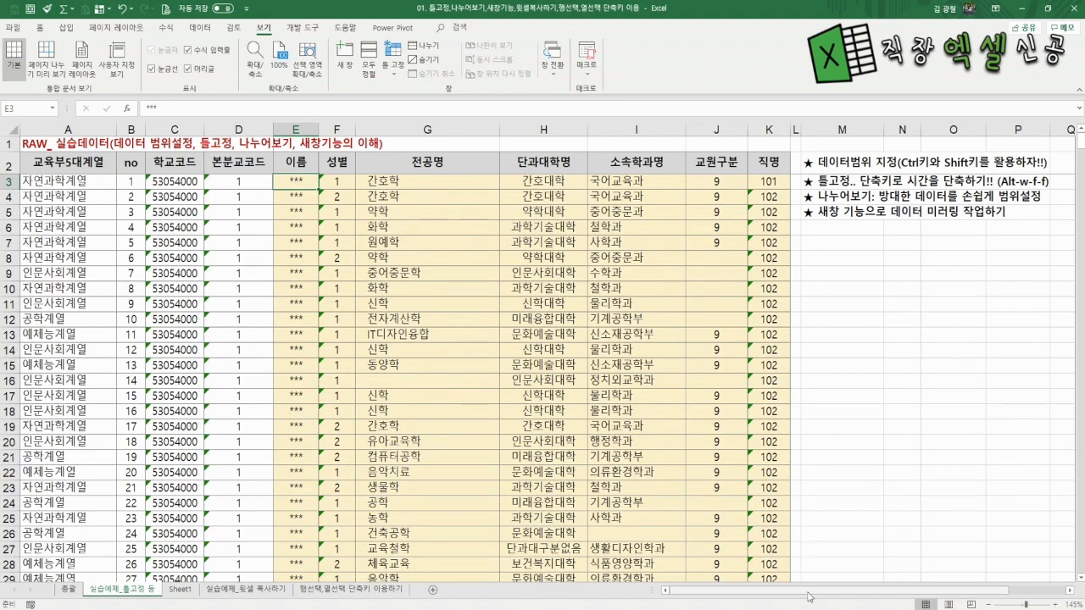
mouse_move(897, 591)
left_mouse_down()
mouse_move(952, 582)
mouse_move(899, 585)
left_mouse_up()
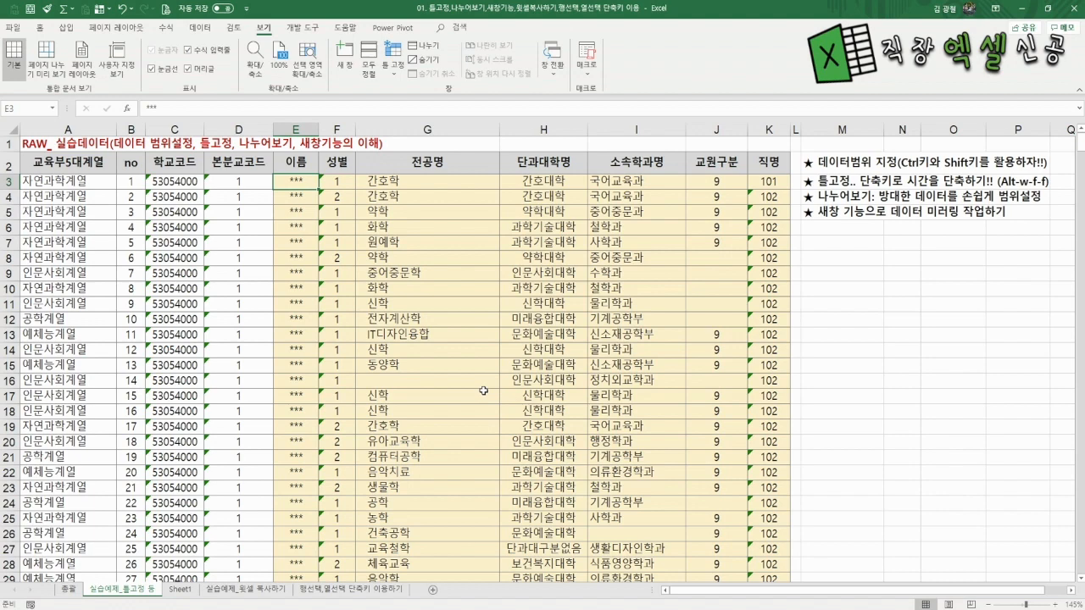
Examine how the header rows behave while moving down and up through the data rows from cell G17 without frozen panes
left_click(507, 307)
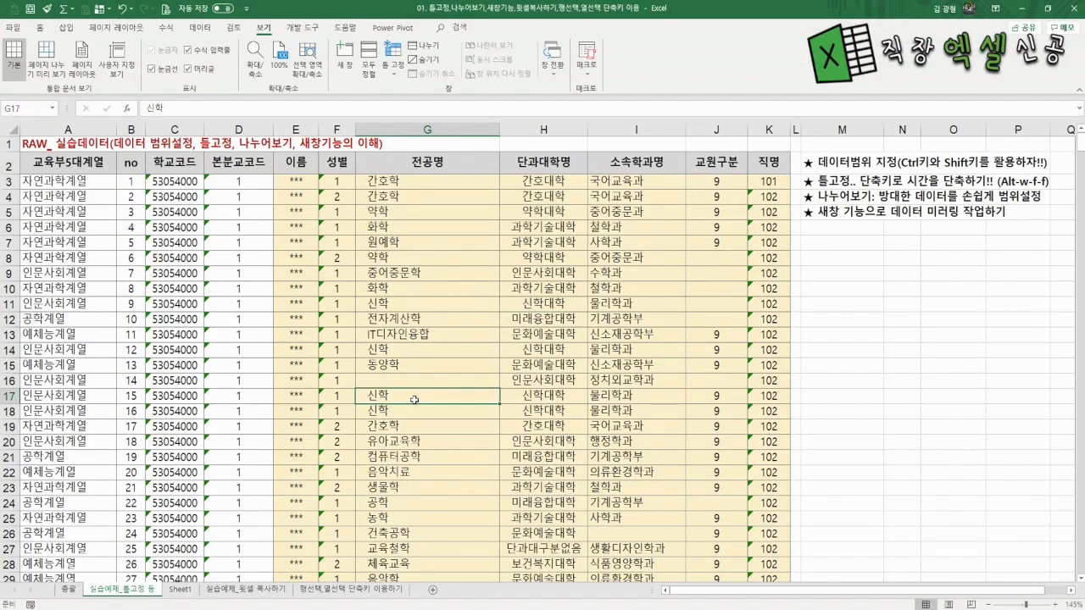
scroll(414, 400, "down", 5)
scroll(420, 400, "up", 5)
scroll(420, 399, "down", 5)
scroll(421, 399, "up", 5)
scroll(420, 399, "down", 16)
scroll(420, 399, "up", 14)
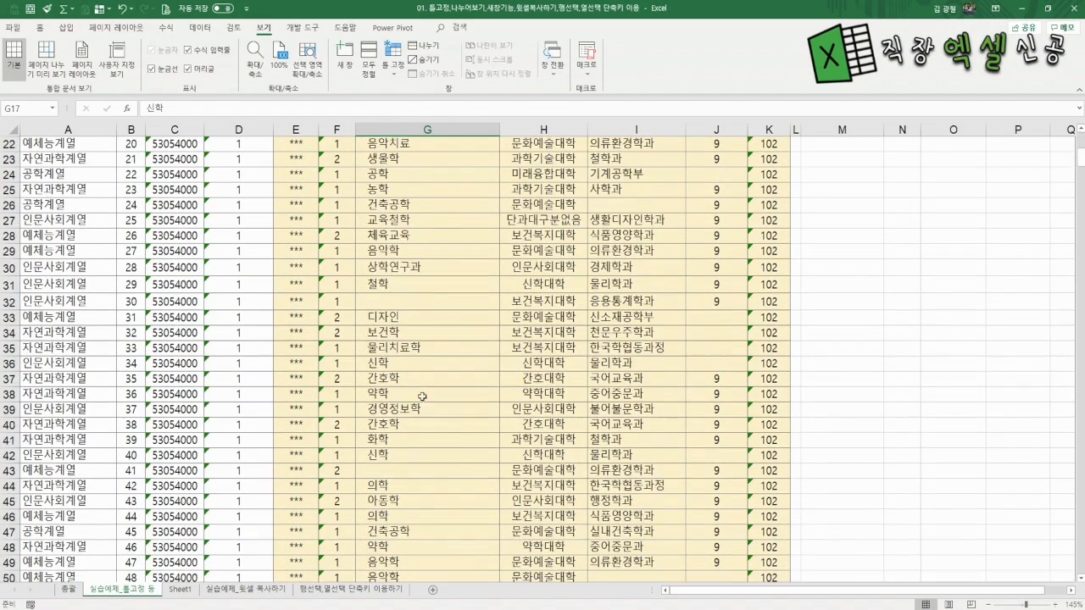
scroll(646, 350, "up", 2)
Select the whole of column J, and reduce the selection to its header cell J2
left_click(716, 129)
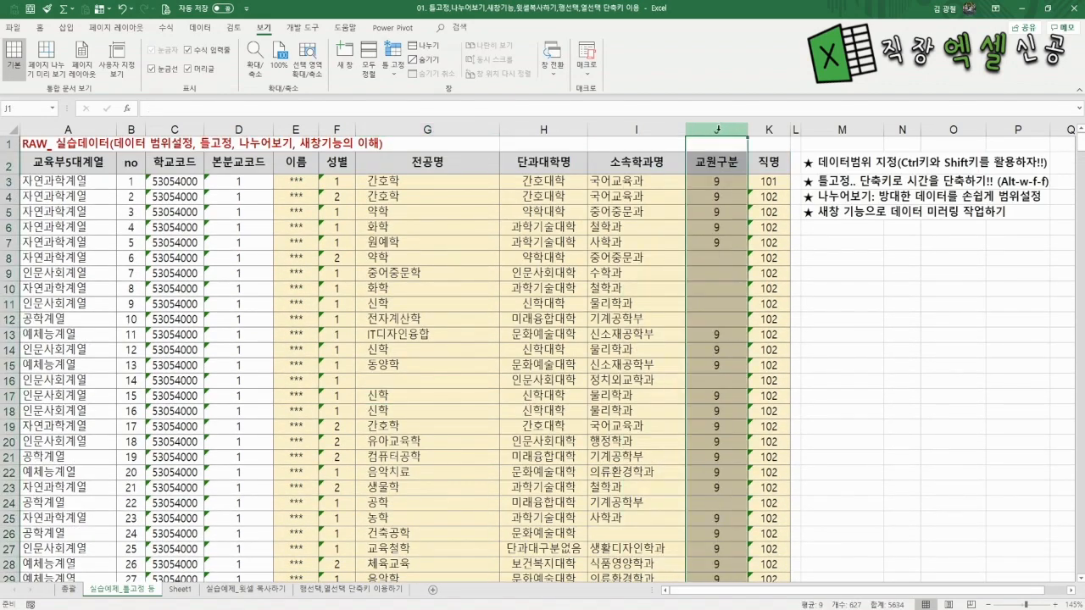
left_click(697, 163)
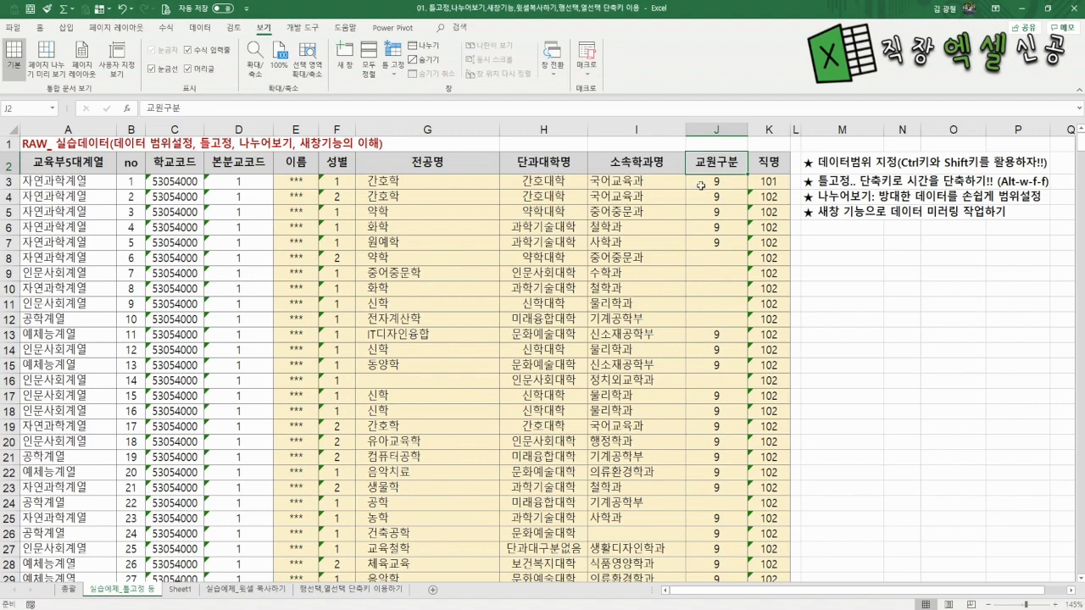
Walk down column C from header cell C2 and back, and select the column's continuous data from C2 to C674
left_click(174, 153)
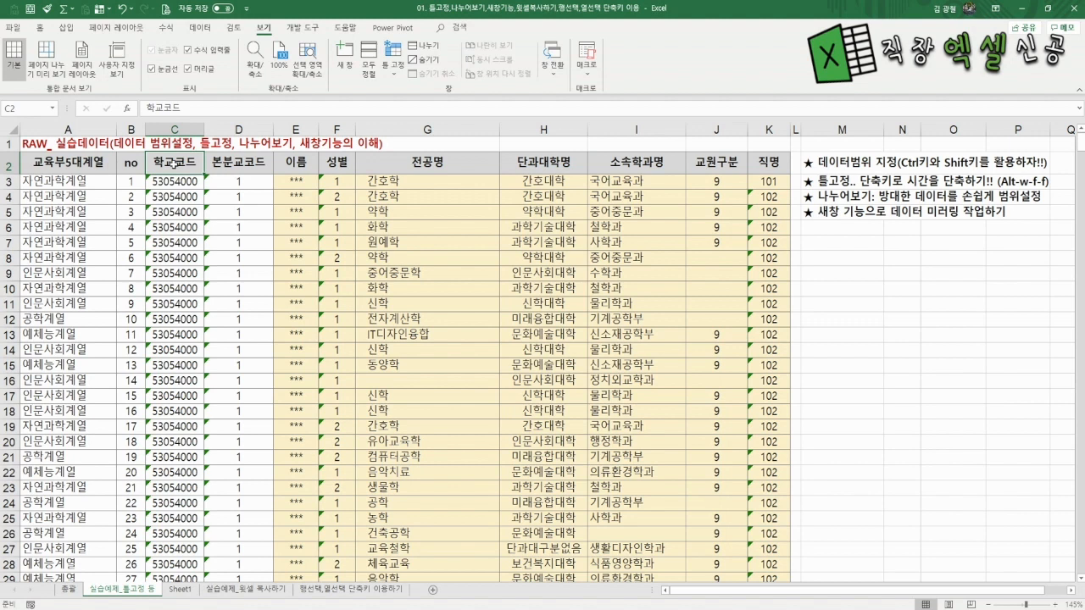
key("Down")
key("Down")
key("Down")
key("Down")
key("Down")
key("Down")
key("Up")
key("Up")
key("Up")
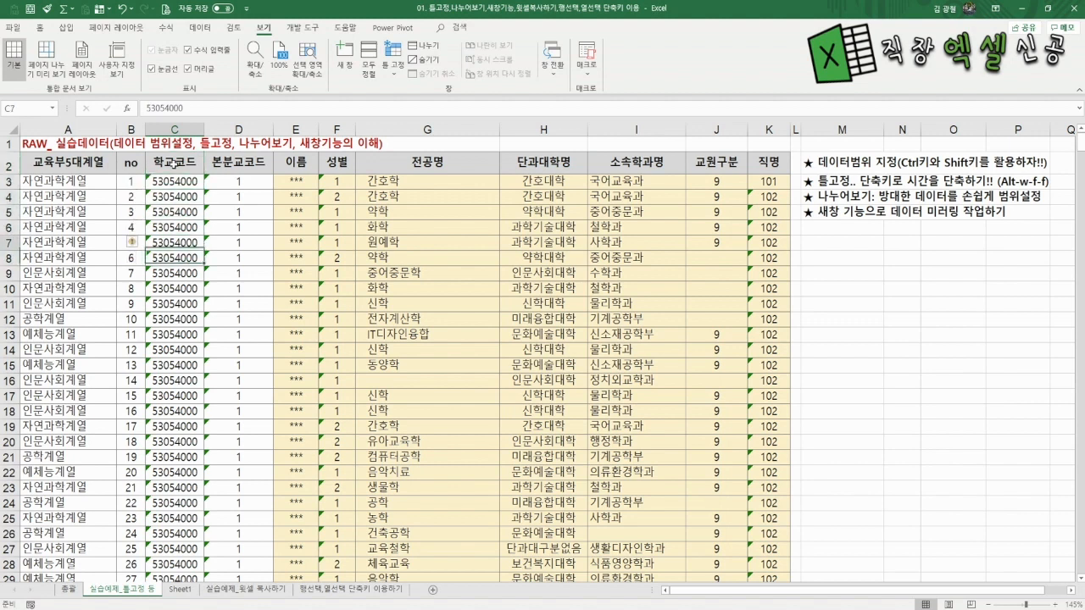
key("Up")
key("Up")
key("Up")
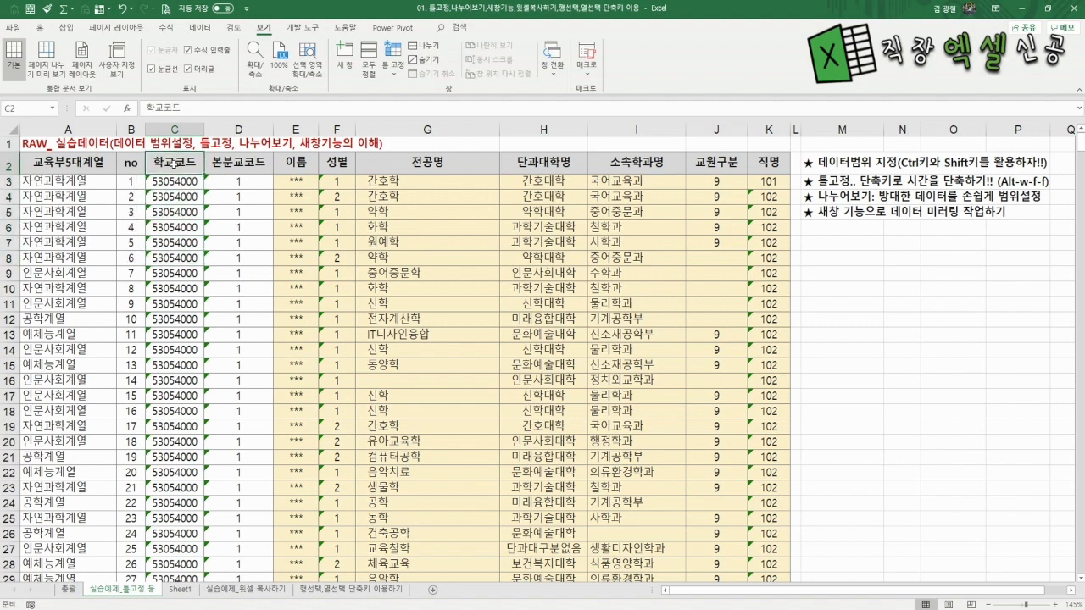
key("ctrl+shift+Down")
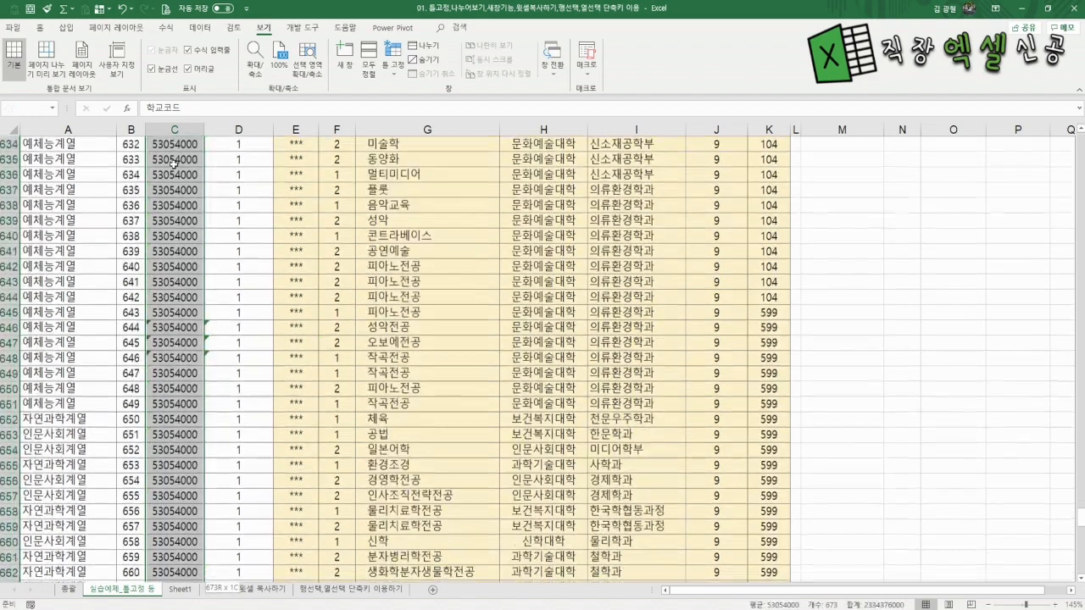
scroll(173, 161, "down", 2)
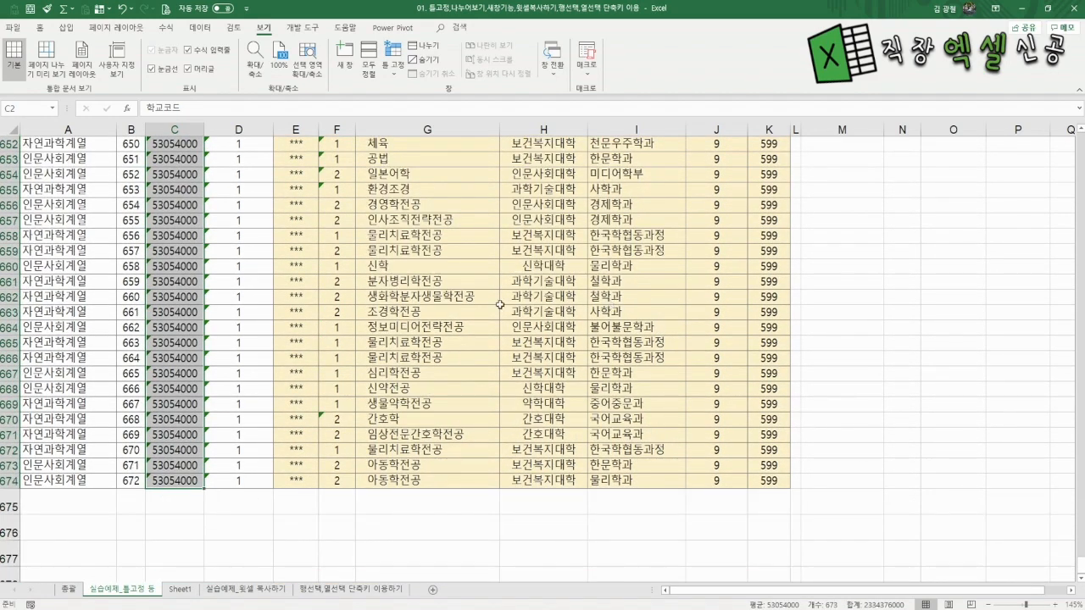
Jump from within column D up to its header D2 and move along the header row to J2
left_click(228, 312)
key("ctrl+Up")
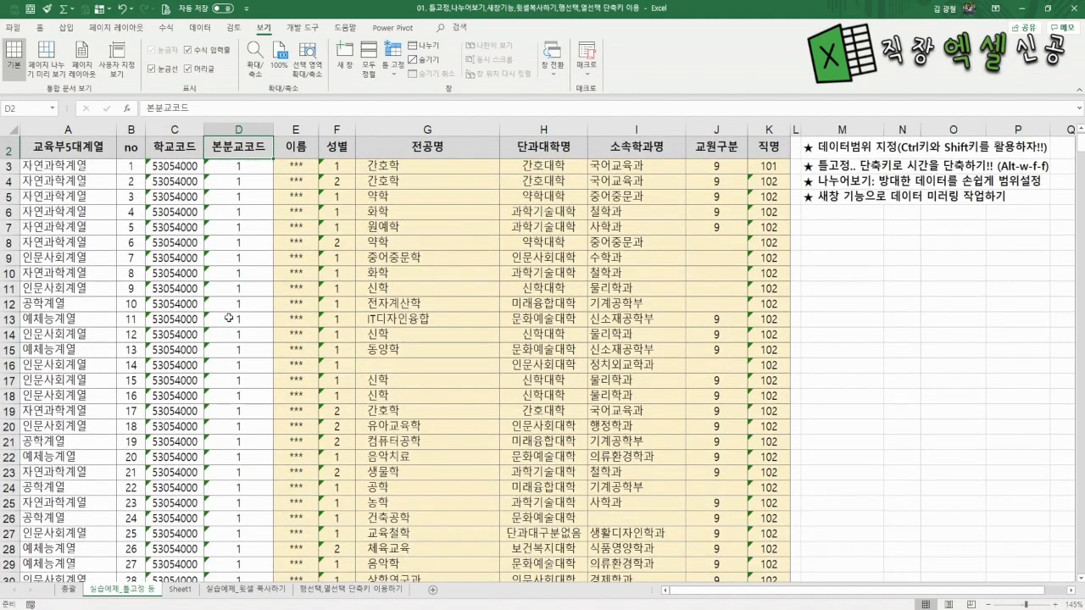
key("Right")
key("Right")
key("Right")
key("Right")
key("Right")
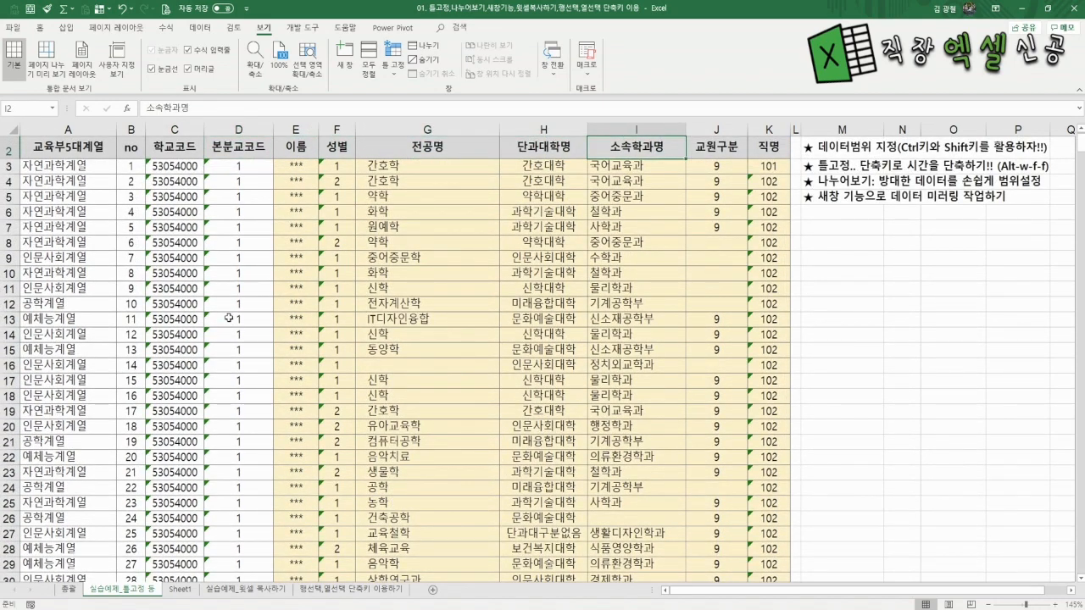
key("Right")
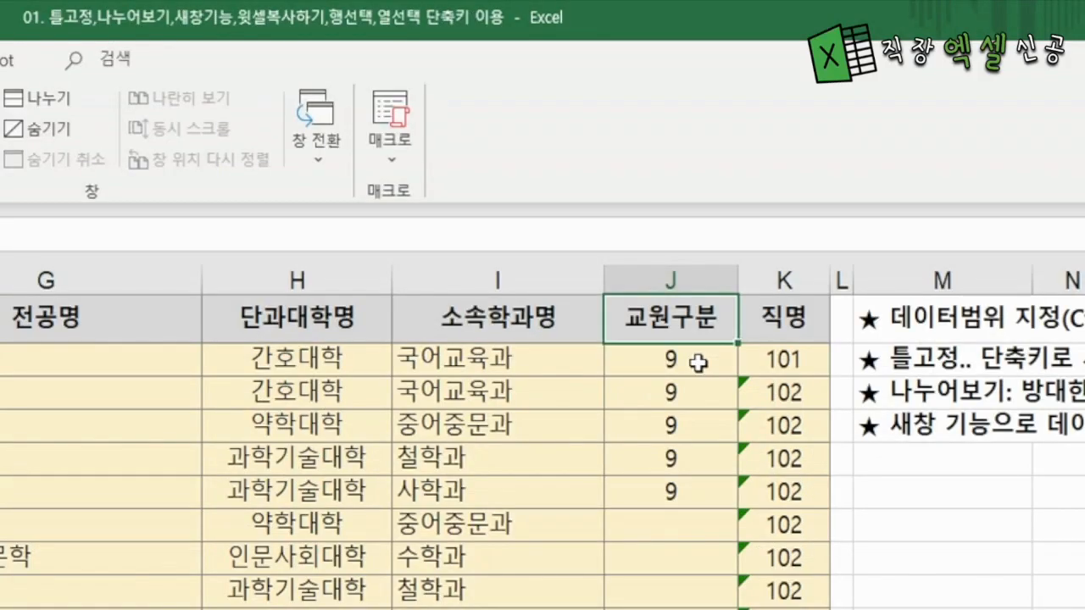
Extend the selection from J2 down column J block by block across the blank cells to row 51, then deselect it and return to row 1
key("ctrl+shift+Down")
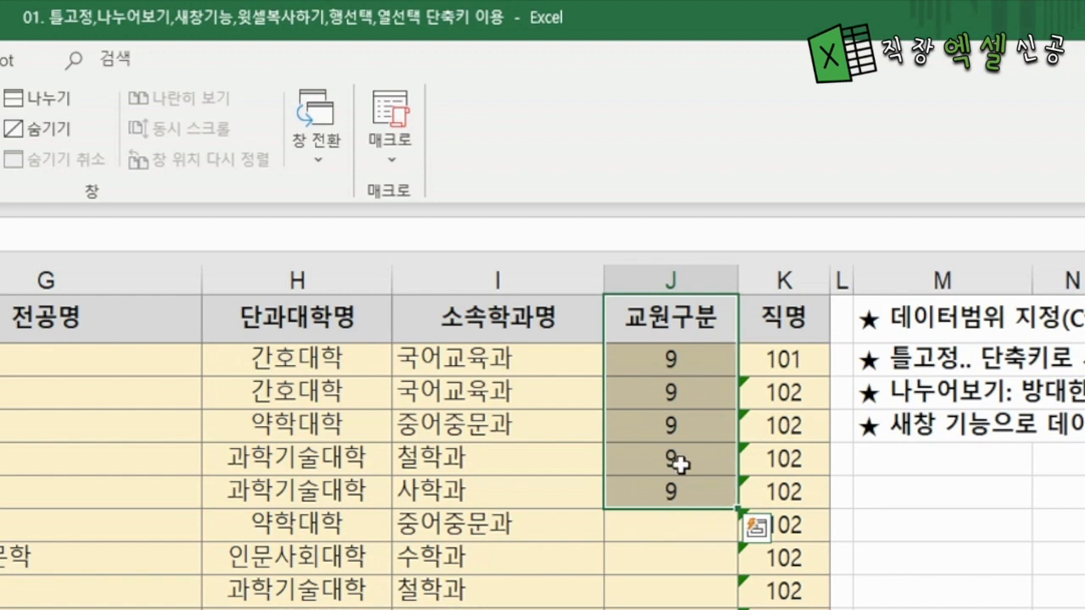
key("ctrl+shift+Down")
key("ctrl+shift+Down")
key("ctrl+shift+Down")
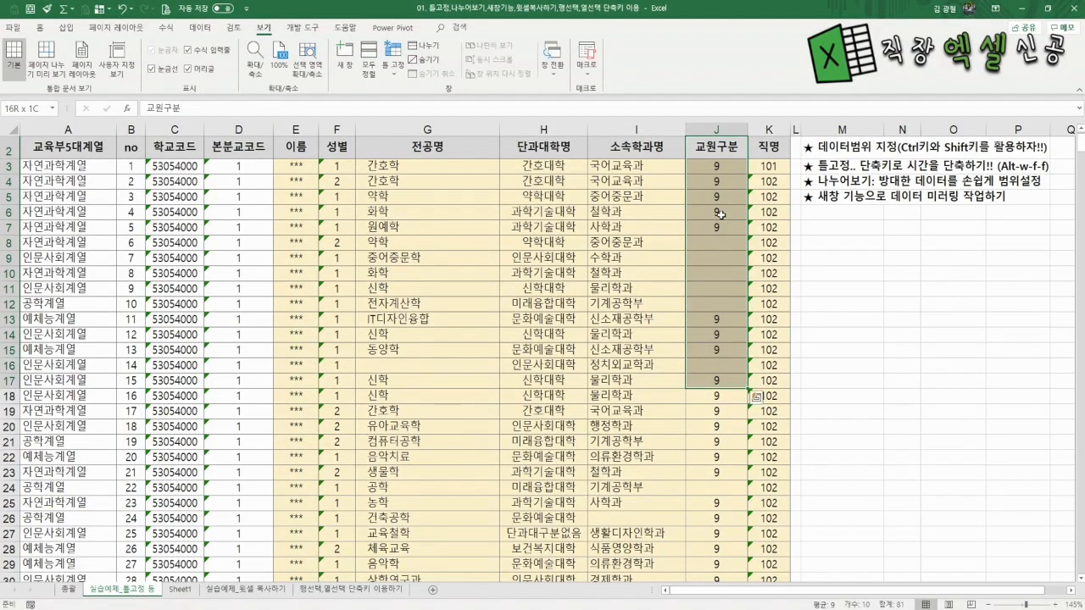
key("ctrl+shift+Down")
key("ctrl+shift+Down")
key("ctrl+shift+Down")
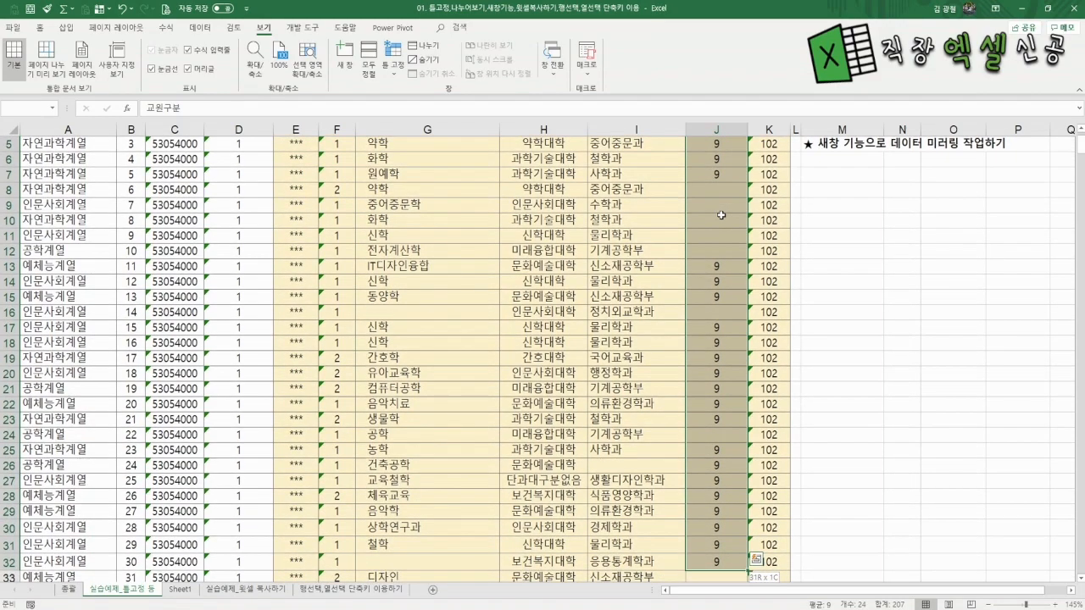
key("ctrl+shift+Down")
key("ctrl+shift+Down")
key("ctrl+shift+Down")
key("ctrl+shift+Down")
key("ctrl+shift+Down")
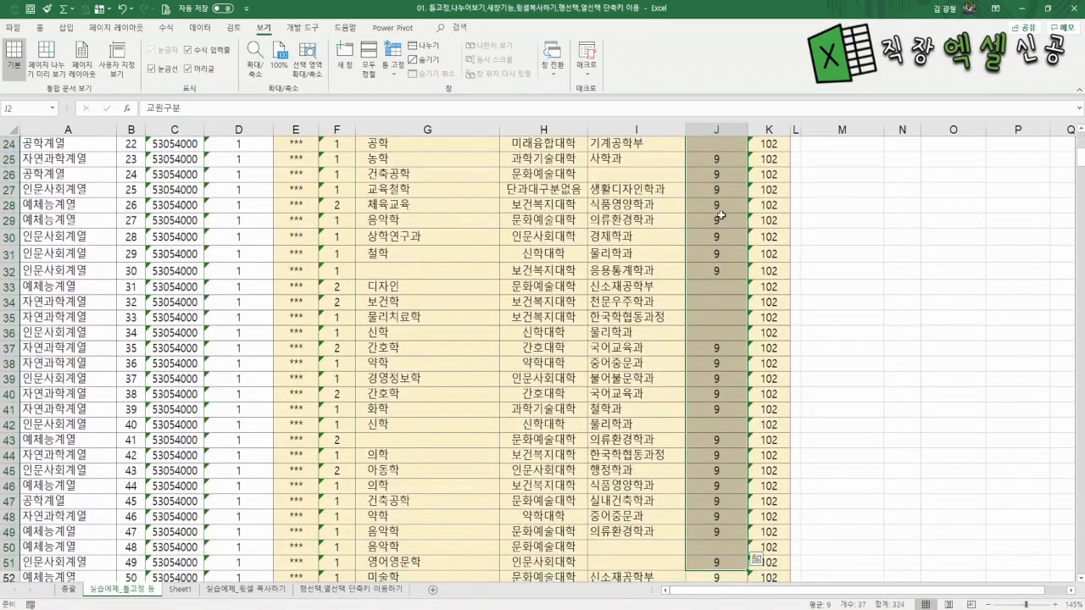
left_click(623, 241)
scroll(650, 252, "up", 8)
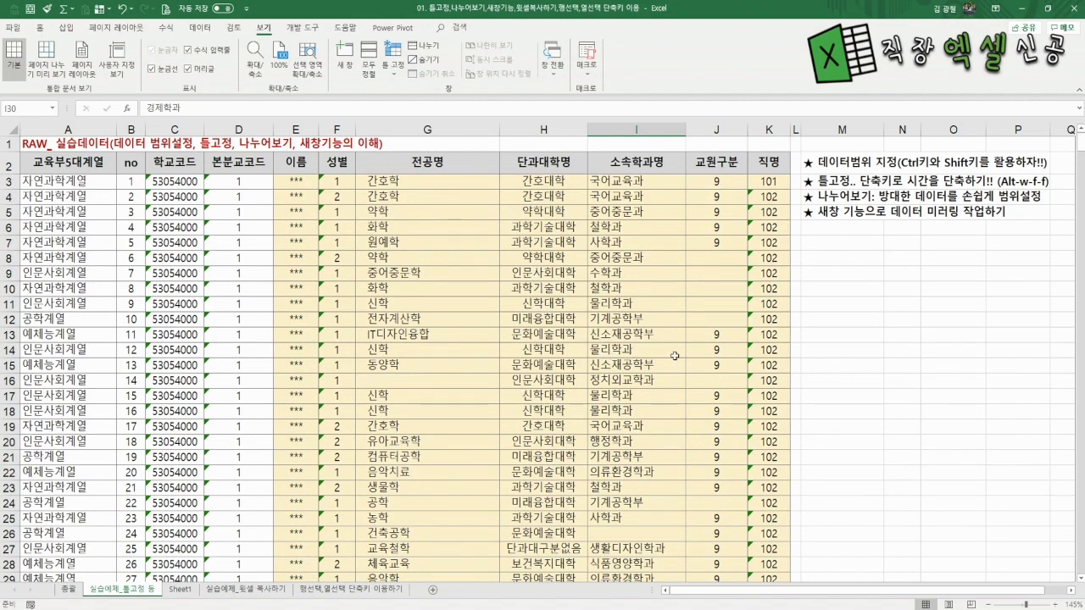
Split the window at cell G14 and remove the vertical split bar so only the horizontal split remains
left_click(483, 349)
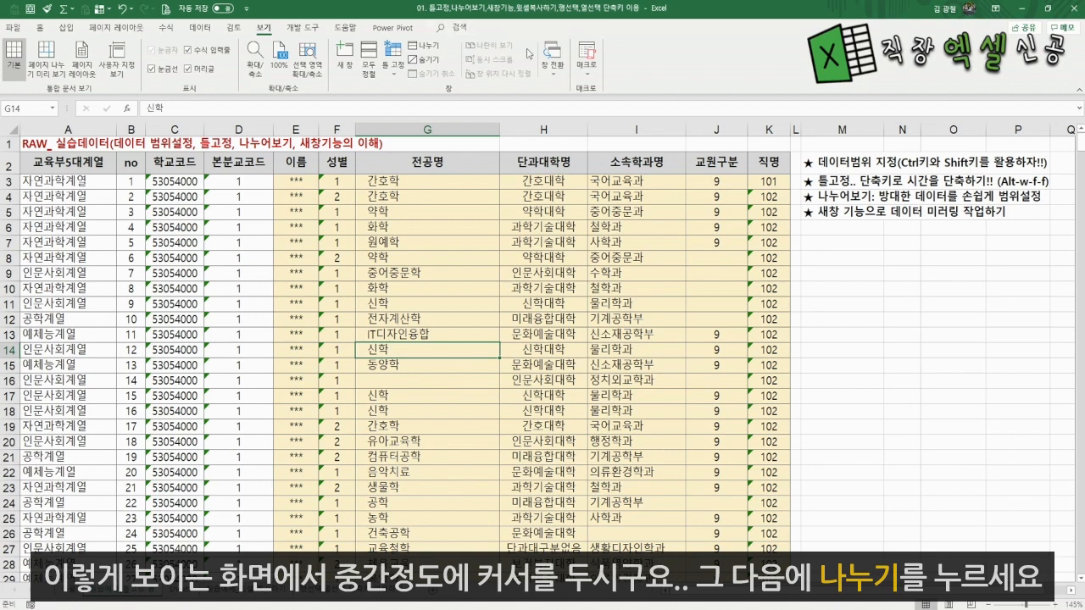
left_click(434, 47)
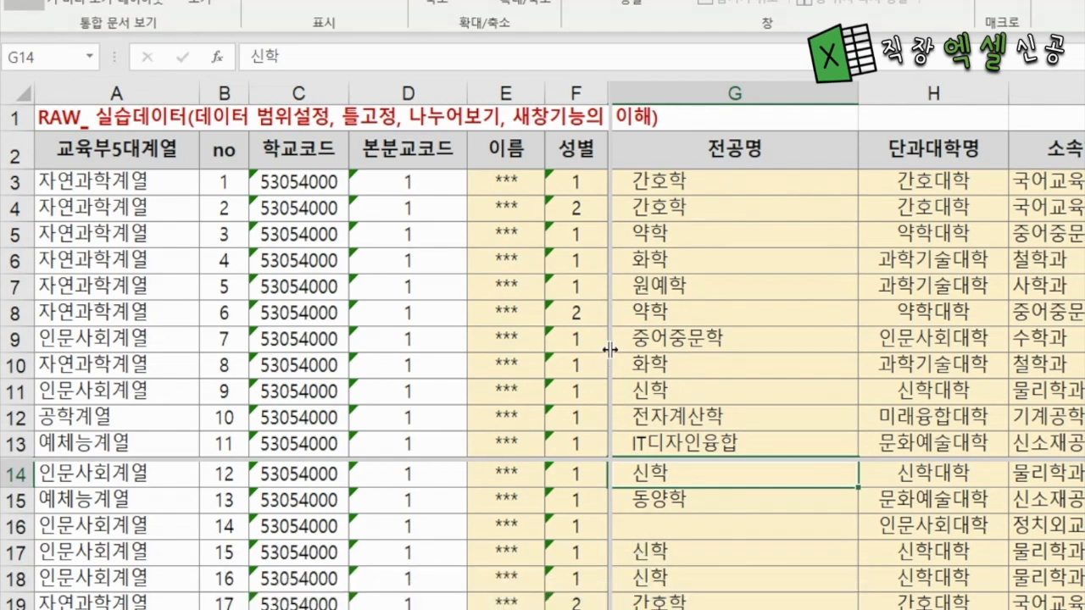
left_click_drag(610, 350, 3, 301)
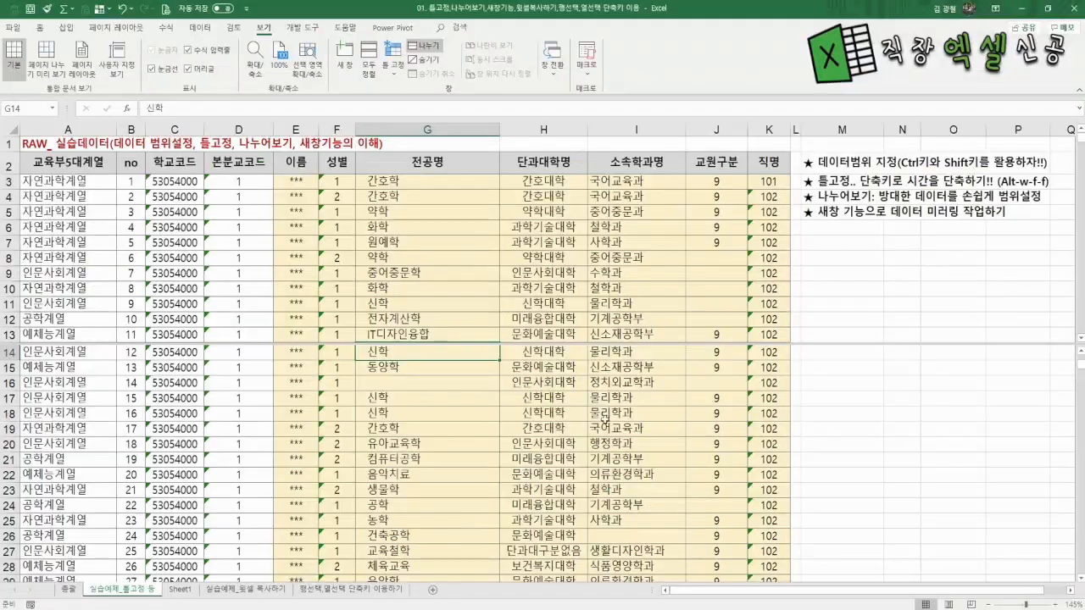
Move through the data in the lower pane independently and bring it back to row 1
scroll(307, 278, "up", 5)
scroll(315, 266, "down", 4)
scroll(339, 297, "up", 4)
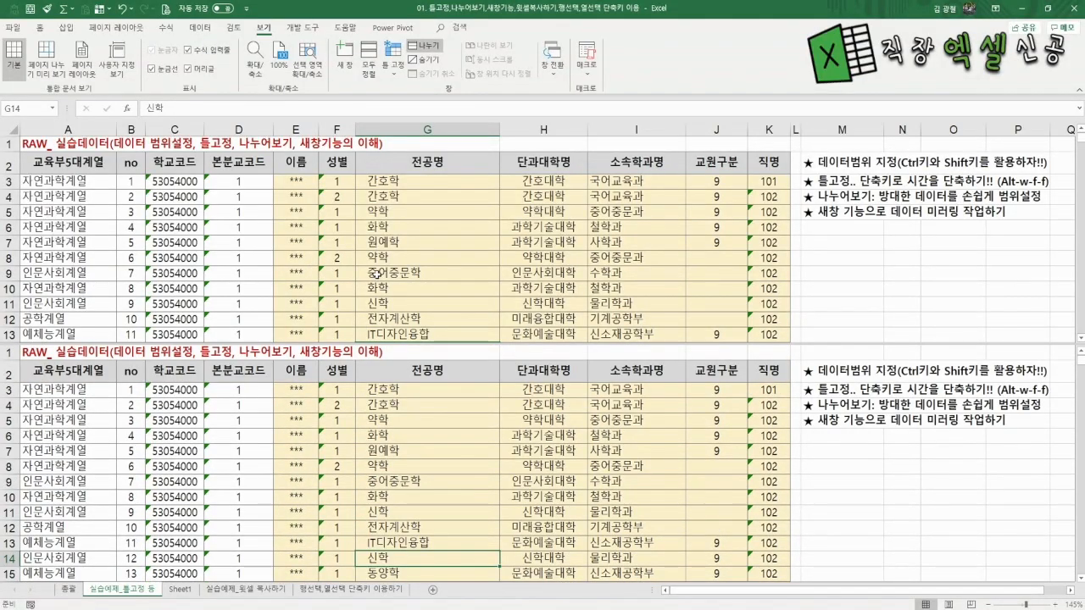
In the lower pane, jump down column C to the last data row, C674
scroll(378, 269, "down", 4)
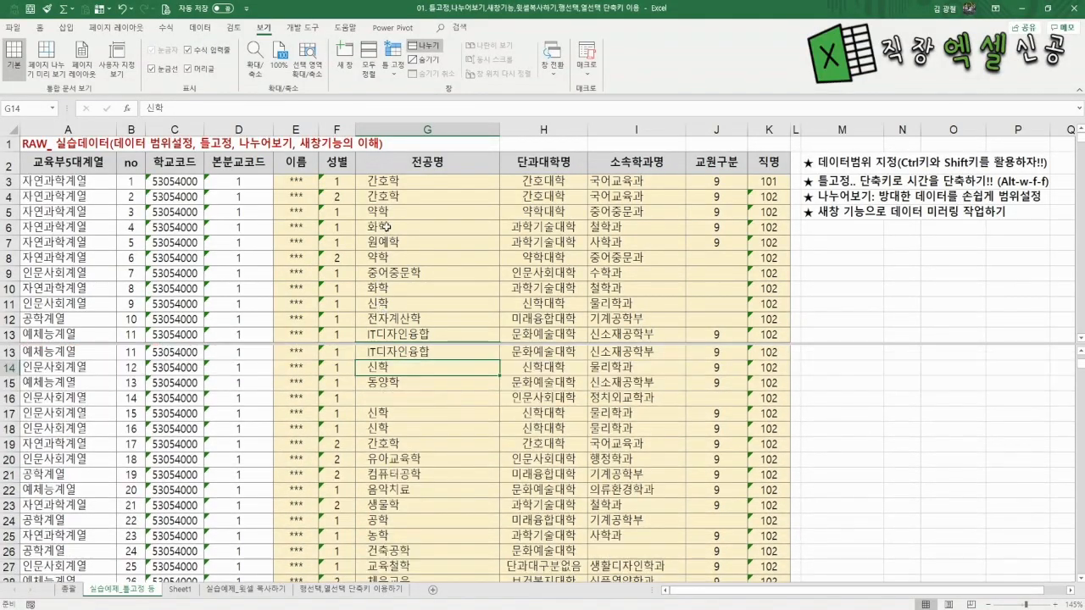
left_click(169, 414)
key("ctrl+Down")
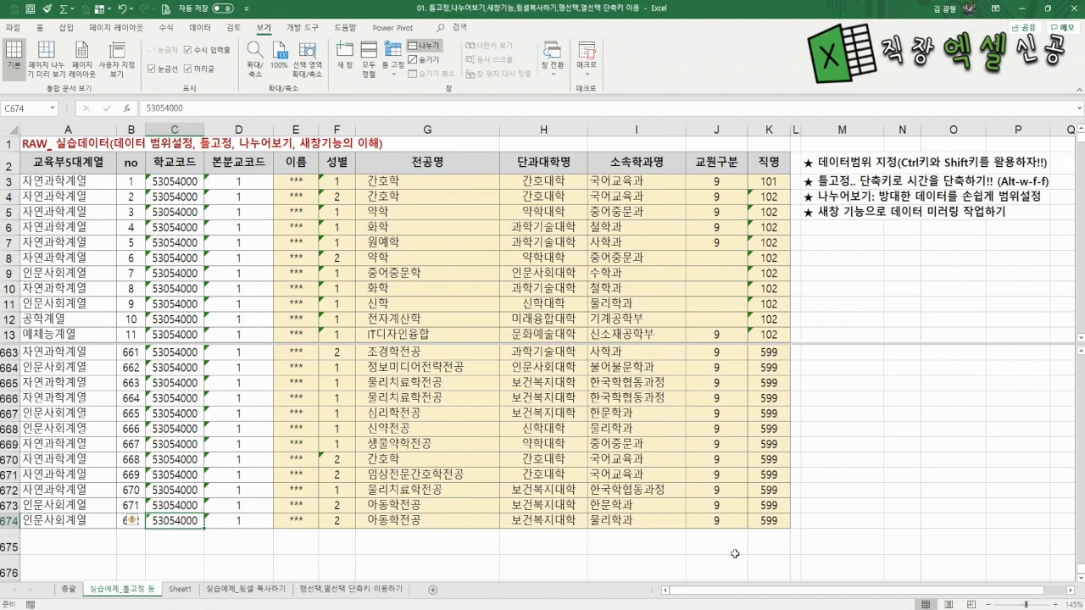
Select from header J2 down to the first gap in column J in the upper pane, then deselect it
left_click(710, 161)
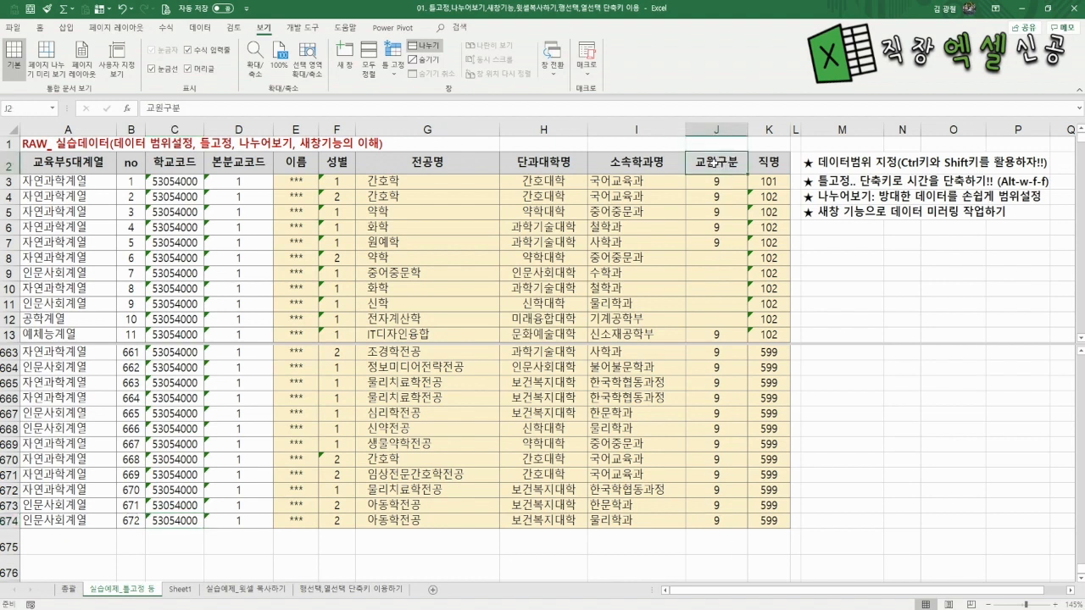
key("ctrl+shift+Down")
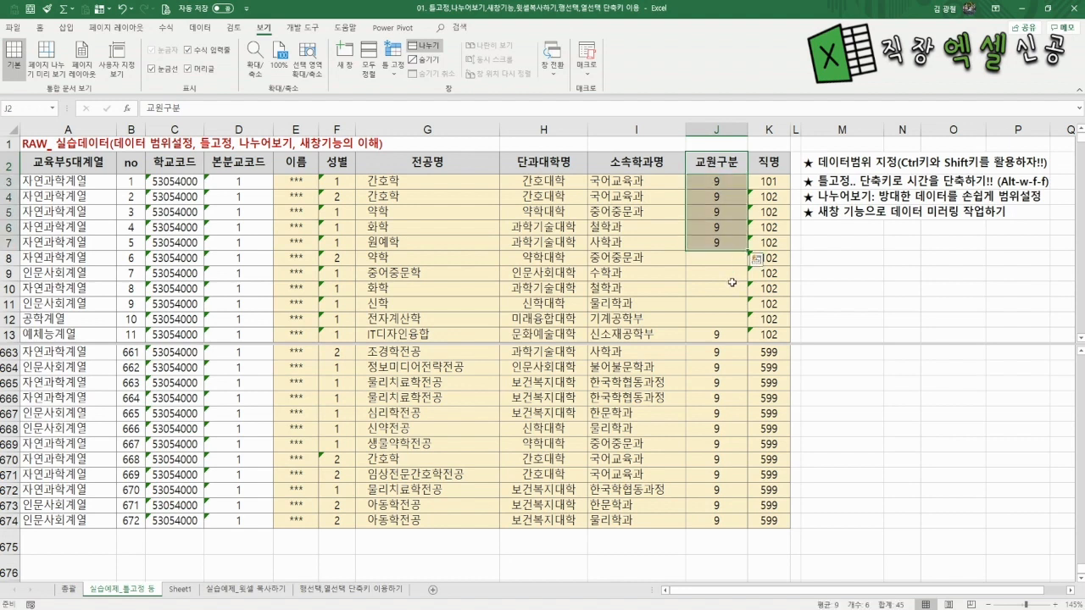
left_click(717, 214)
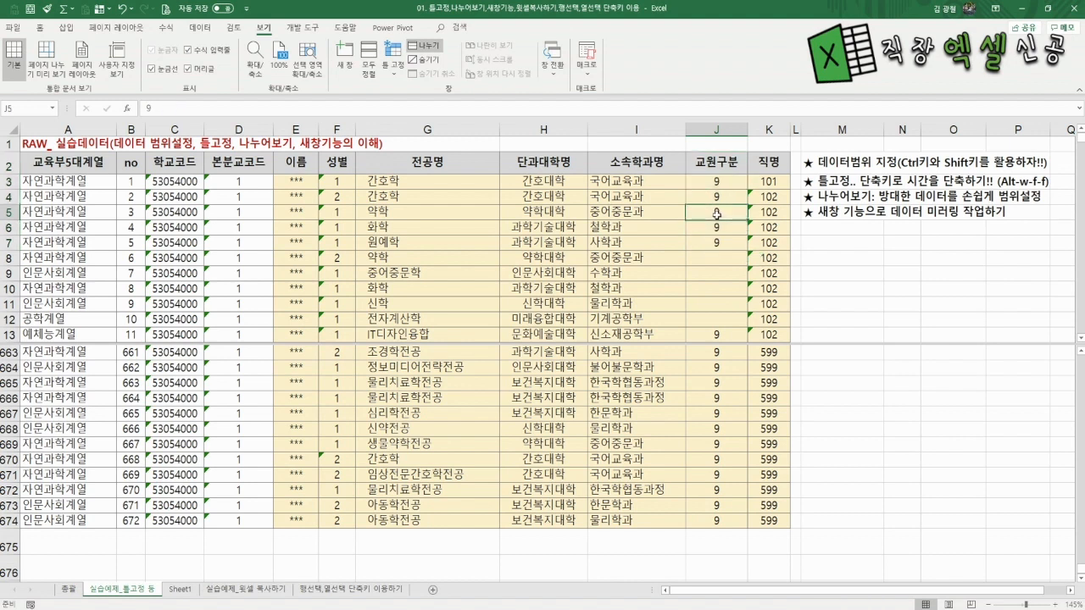
Select J2 through J674 across both panes, including the blank cells, then deselect the range
left_click(716, 159)
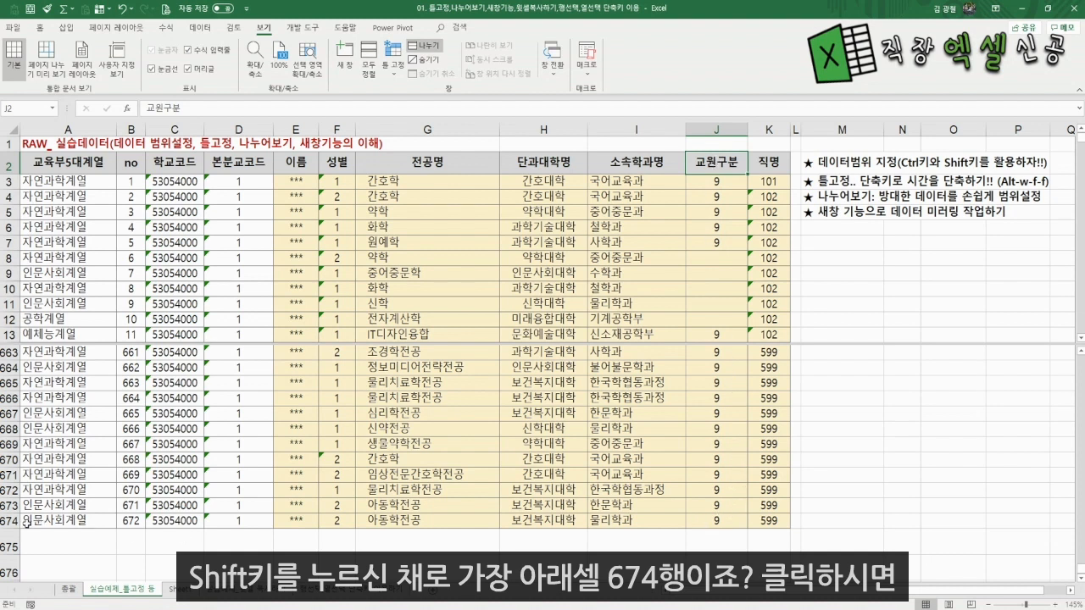
left_click(710, 521, "shift")
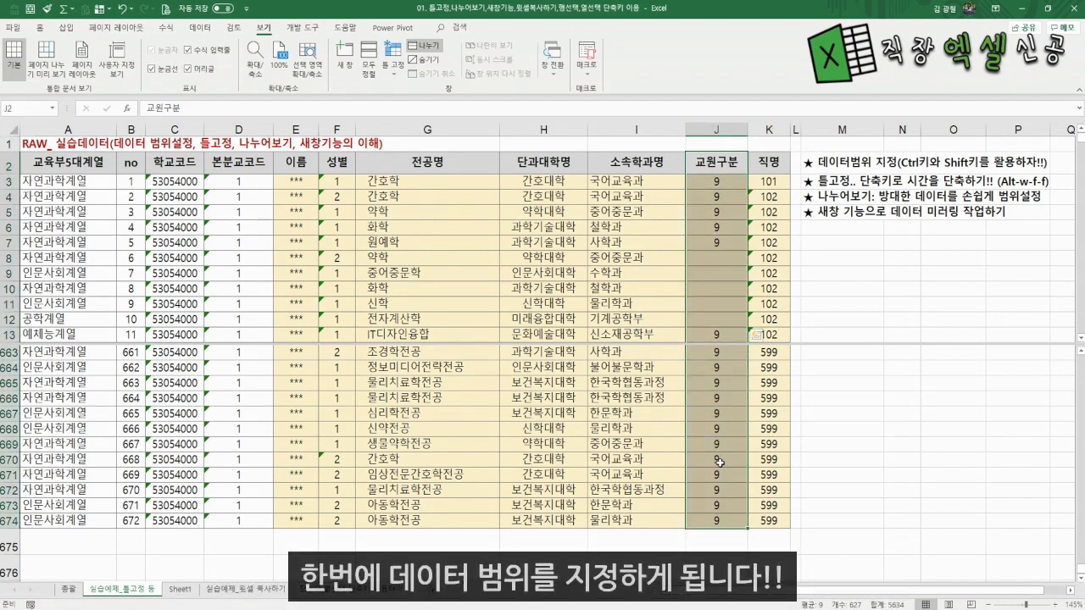
left_click(722, 165)
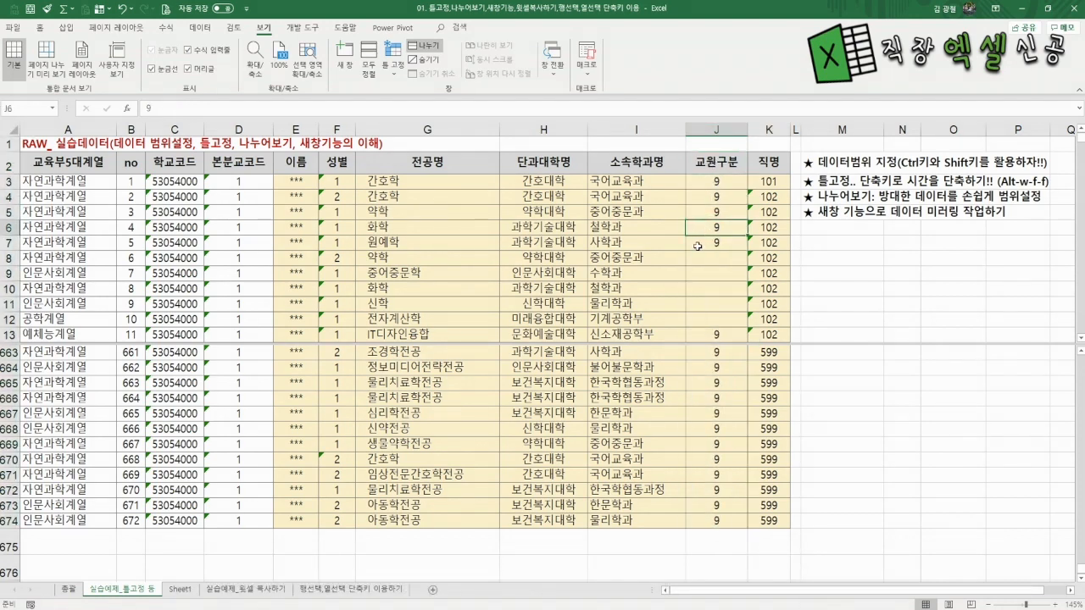
Fill J3 through J674 with 7 in a single entry, then undo the fill
left_click(710, 182)
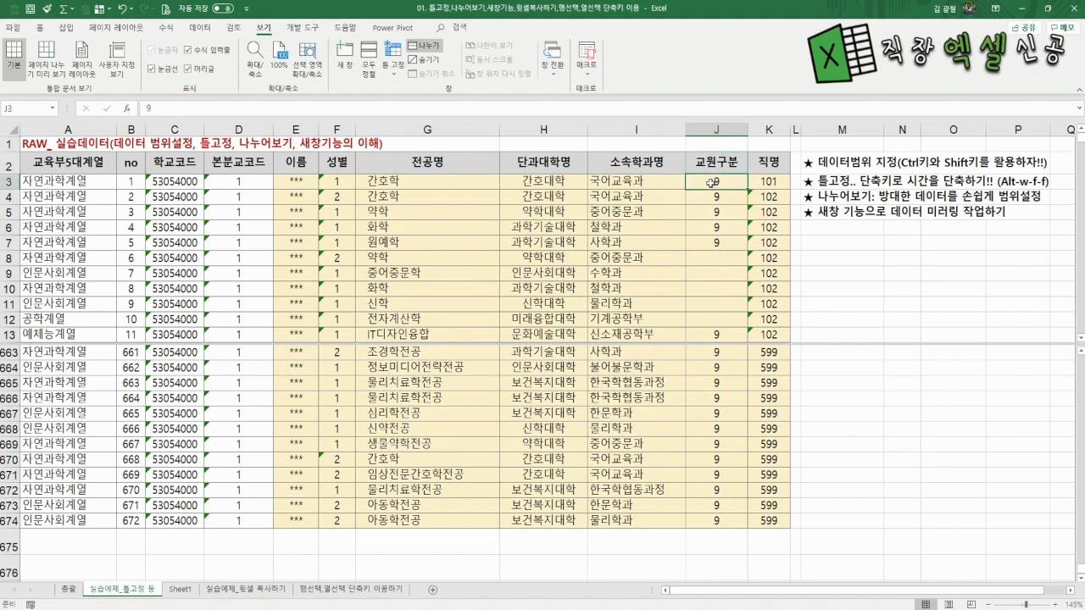
left_click(717, 523, "shift")
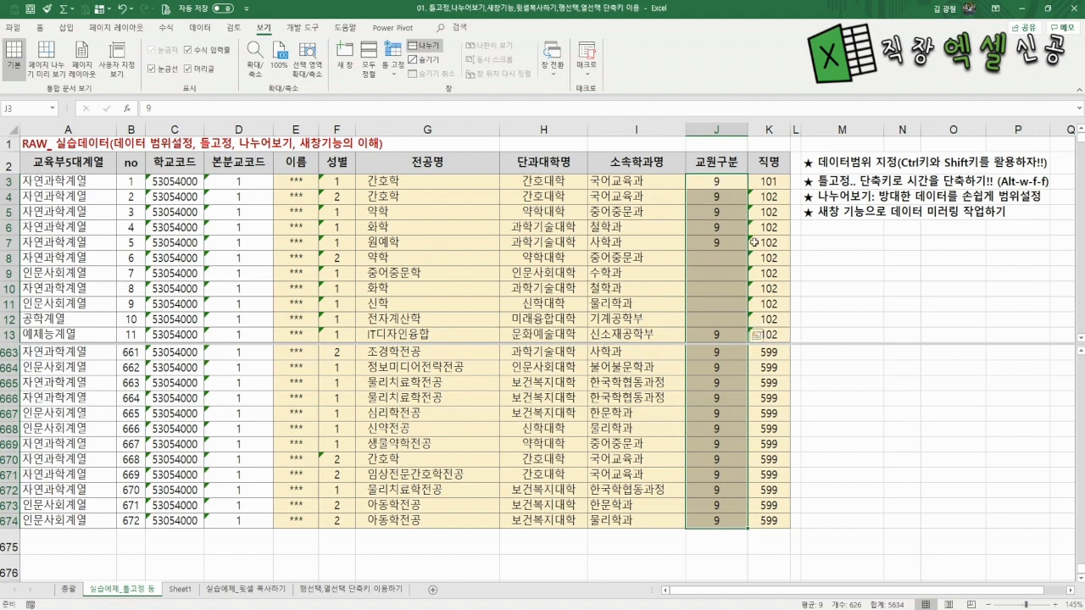
type("7")
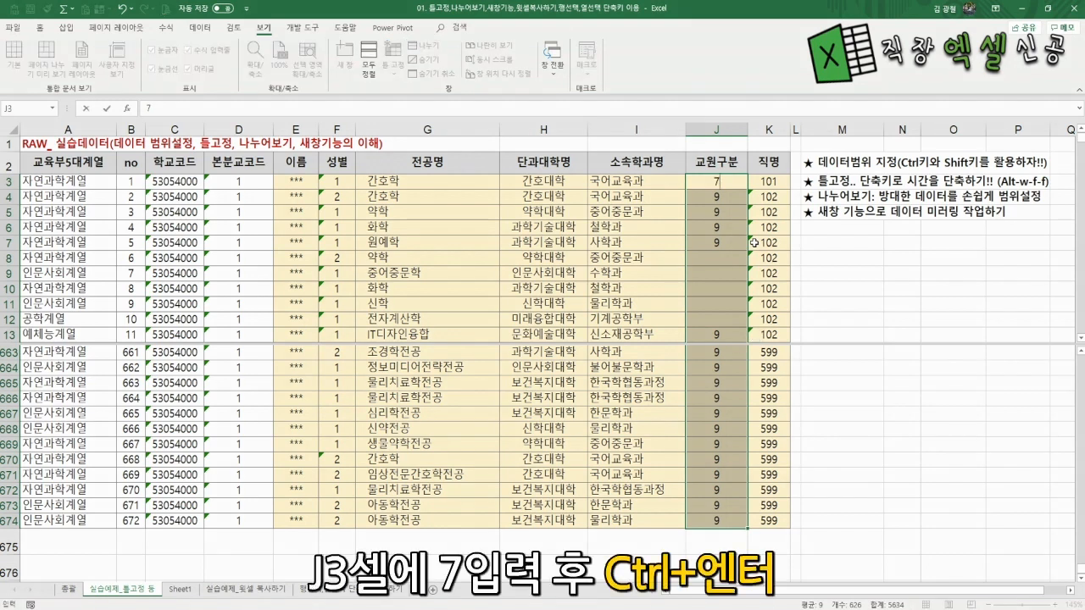
key("ctrl+Return")
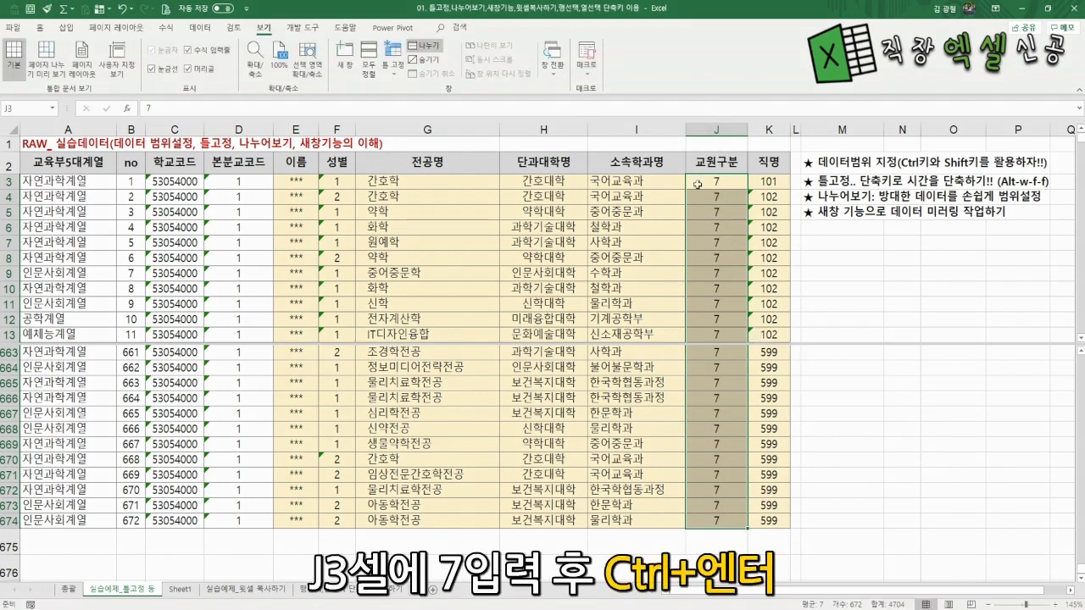
key("ctrl+z")
left_click(710, 262)
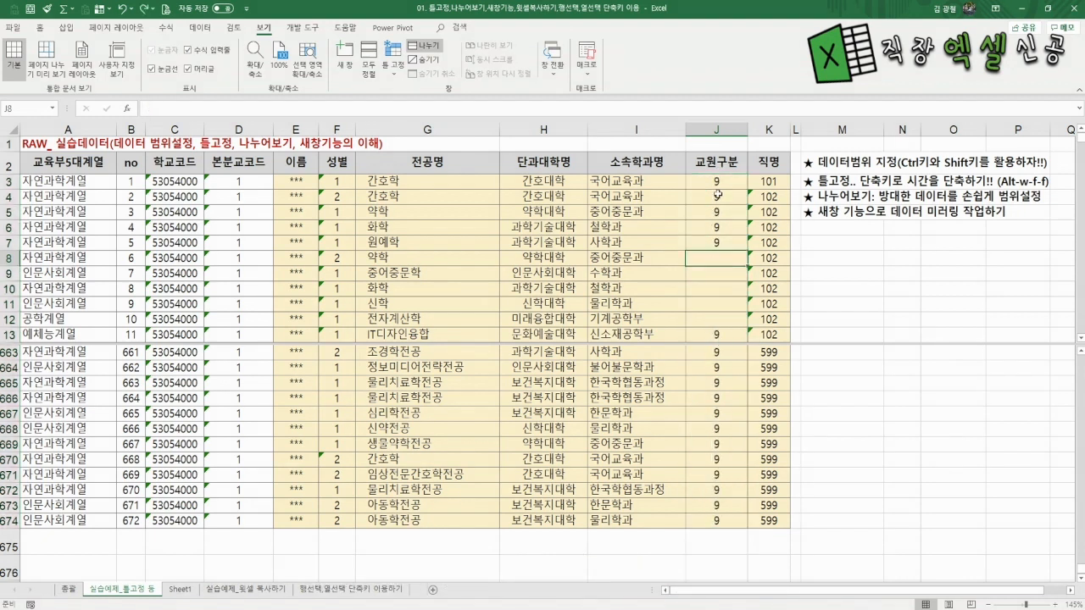
Extend the selection from header A2 down to the end of column A, then deselect it
left_click(717, 160)
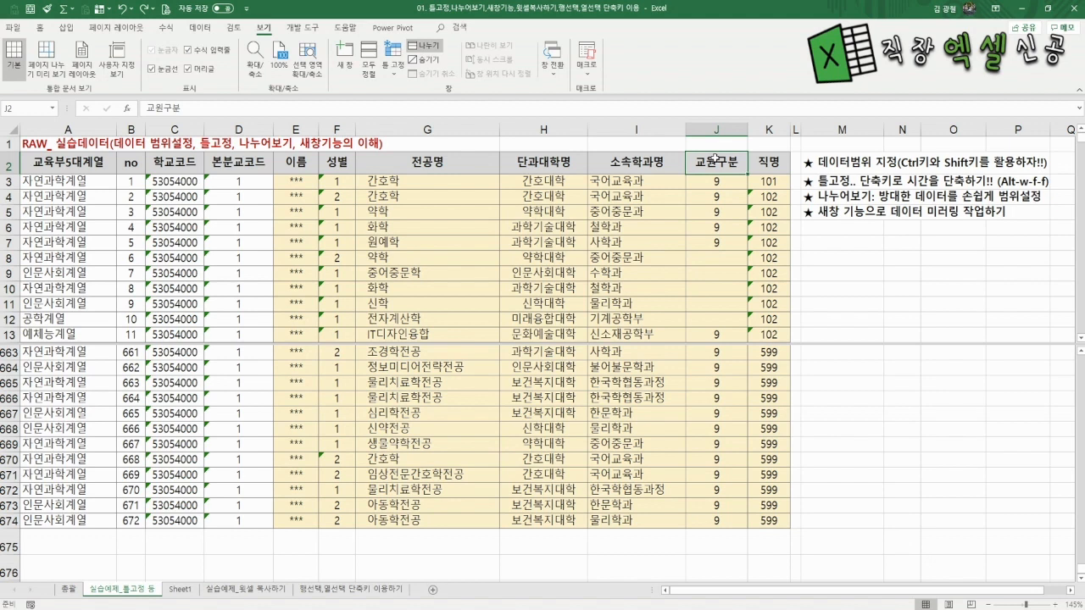
left_click(85, 157)
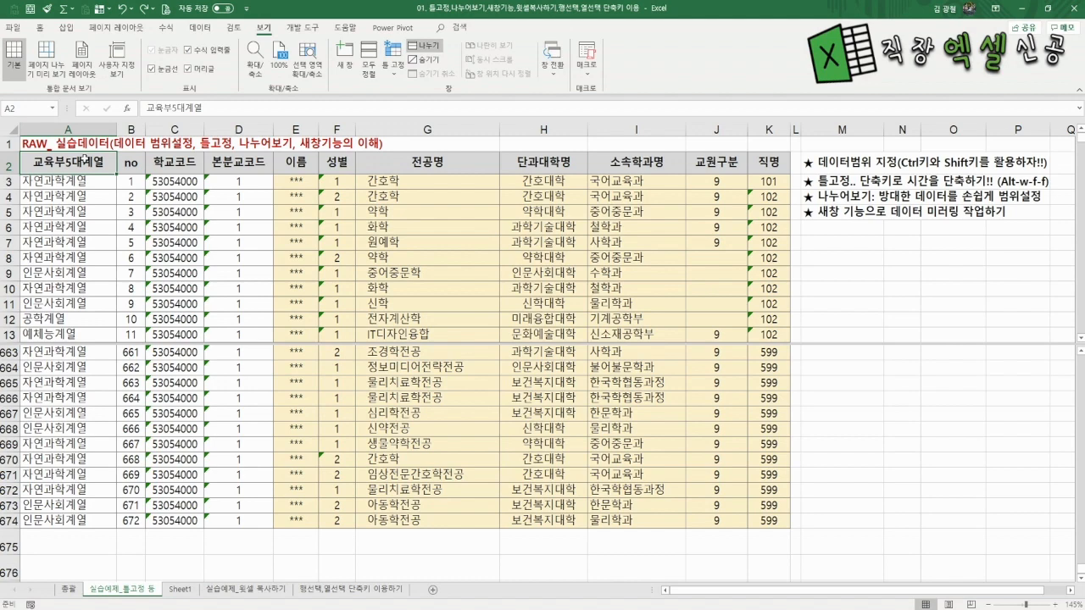
key("ctrl+shift+Down")
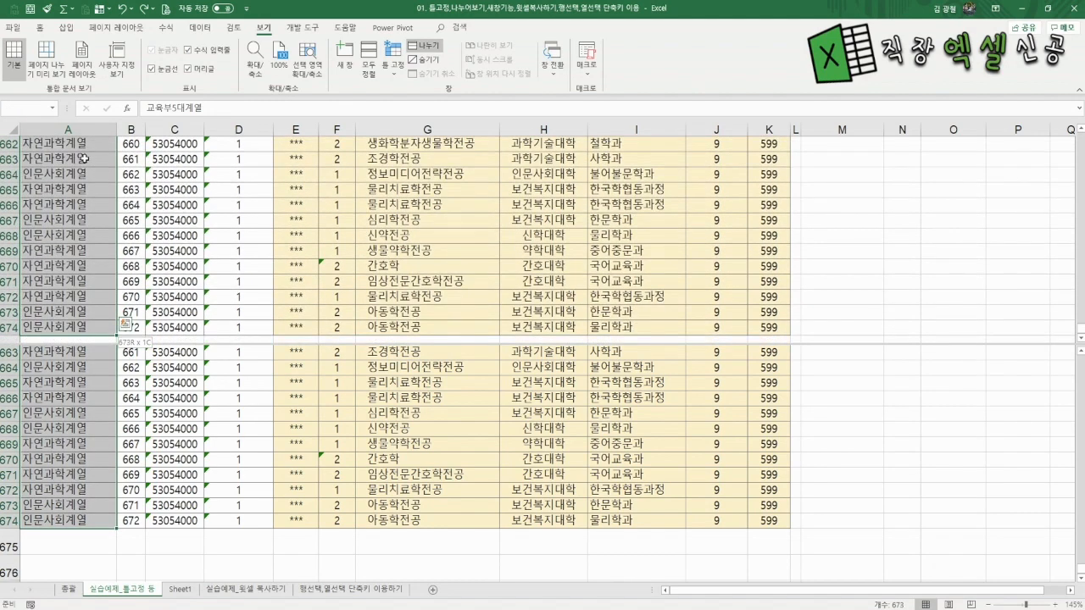
left_click(340, 189)
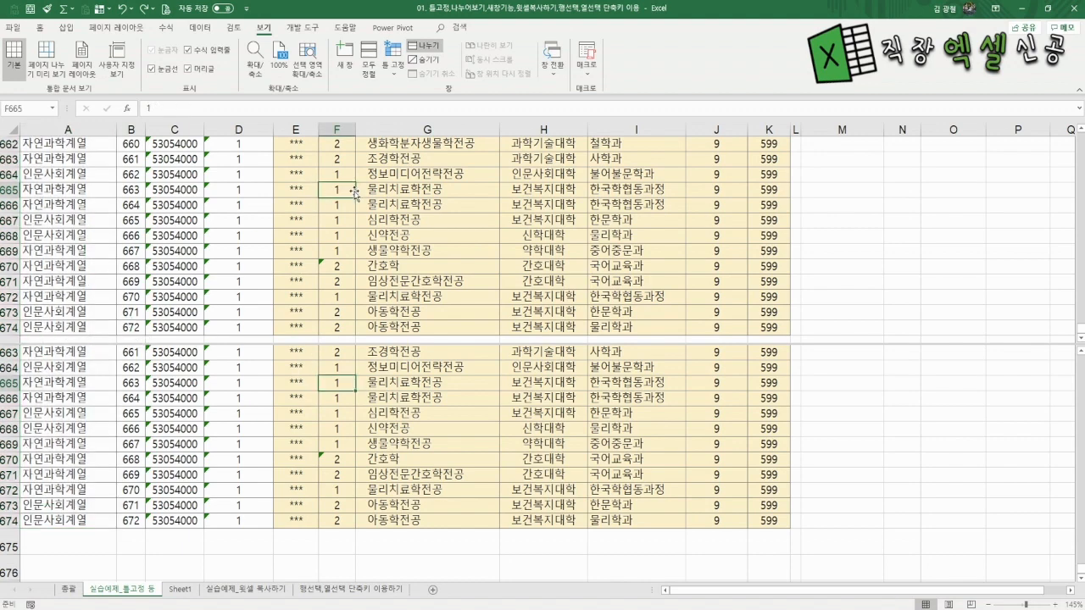
Return the upper pane to the header row and move along it to J2
key("ctrl+Up")
key("Right")
key("Right")
key("Right")
key("Down")
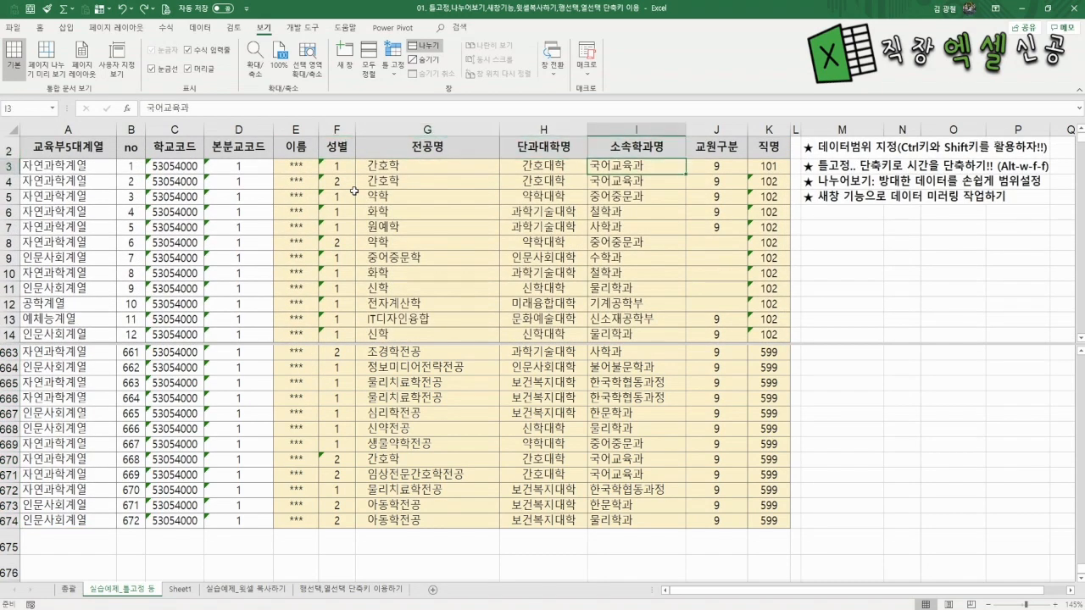
key("Right")
key("Up")
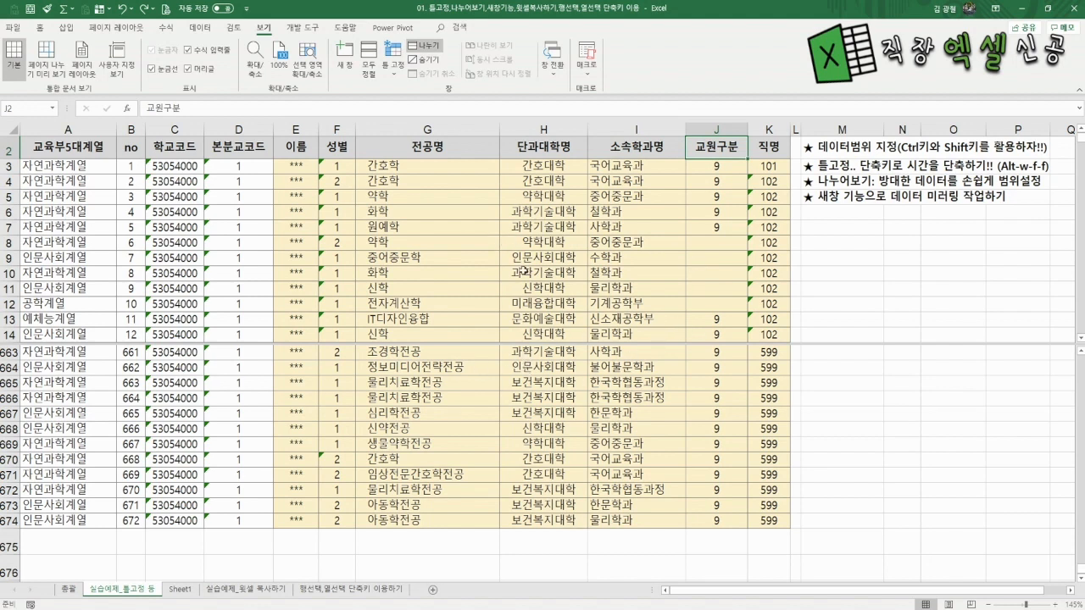
Select J3 through J674 across both panes and fill every cell with 10 in one entry
left_click(716, 170)
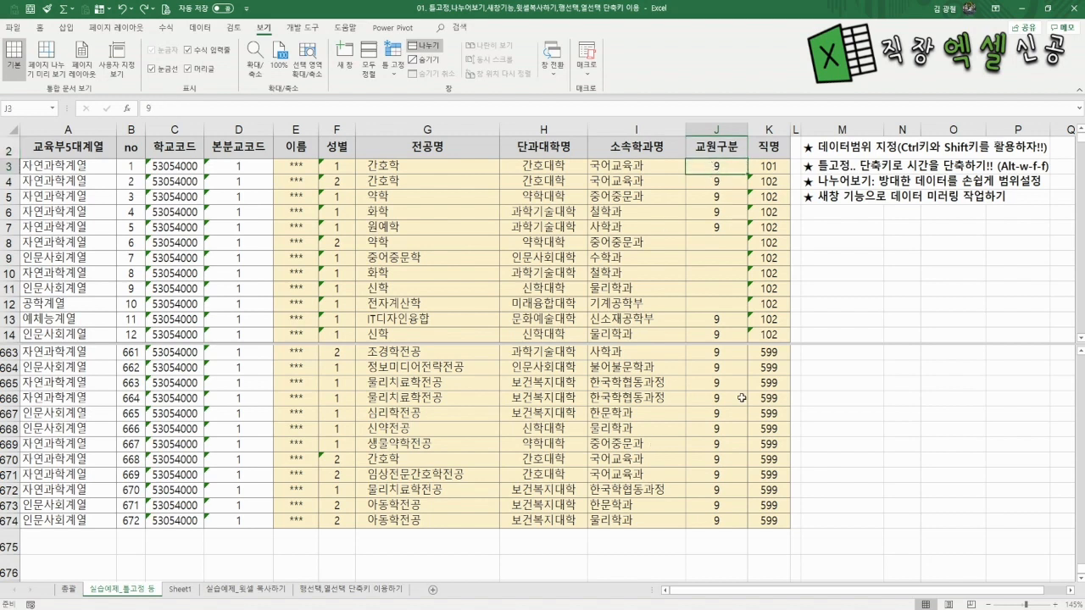
left_click(718, 521, "shift")
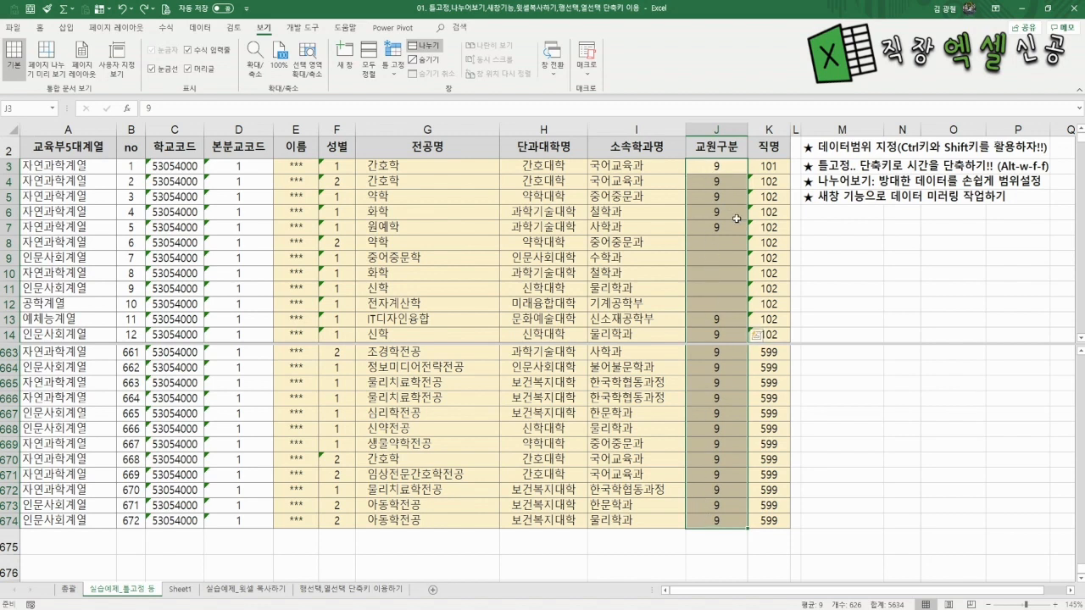
type("10")
key("ctrl+Return")
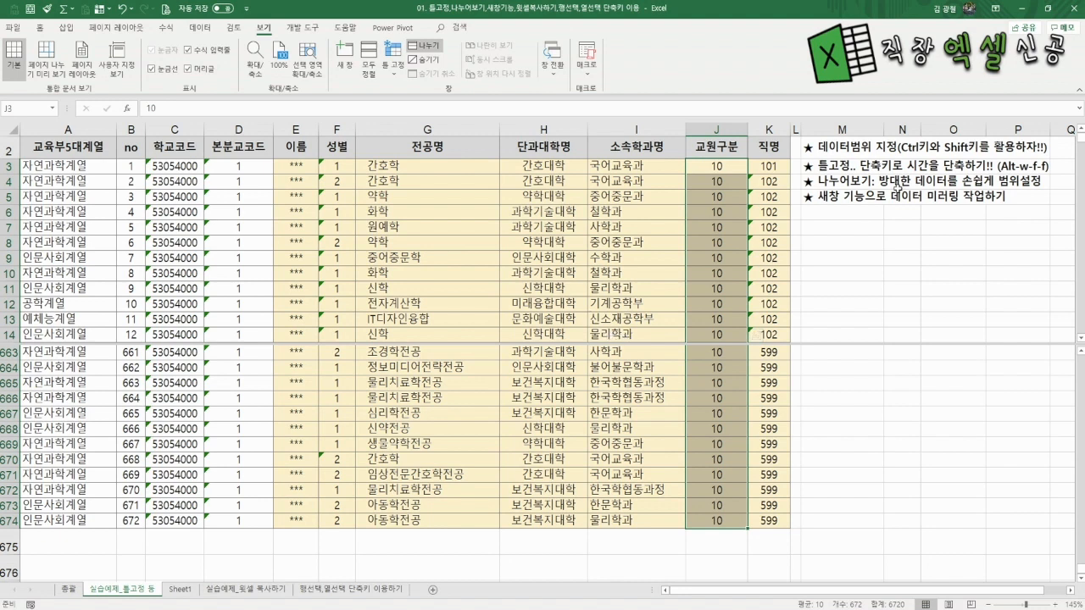
Deselect the filled range, remove the horizontal window split and return the sheet to row 1
left_click(542, 303)
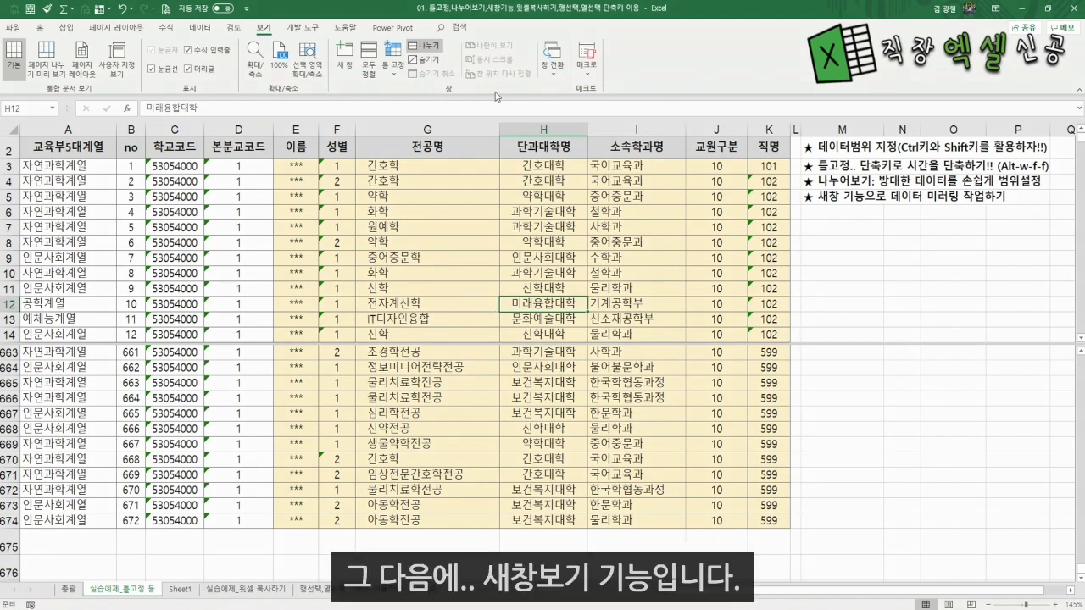
key("Up")
key("Up")
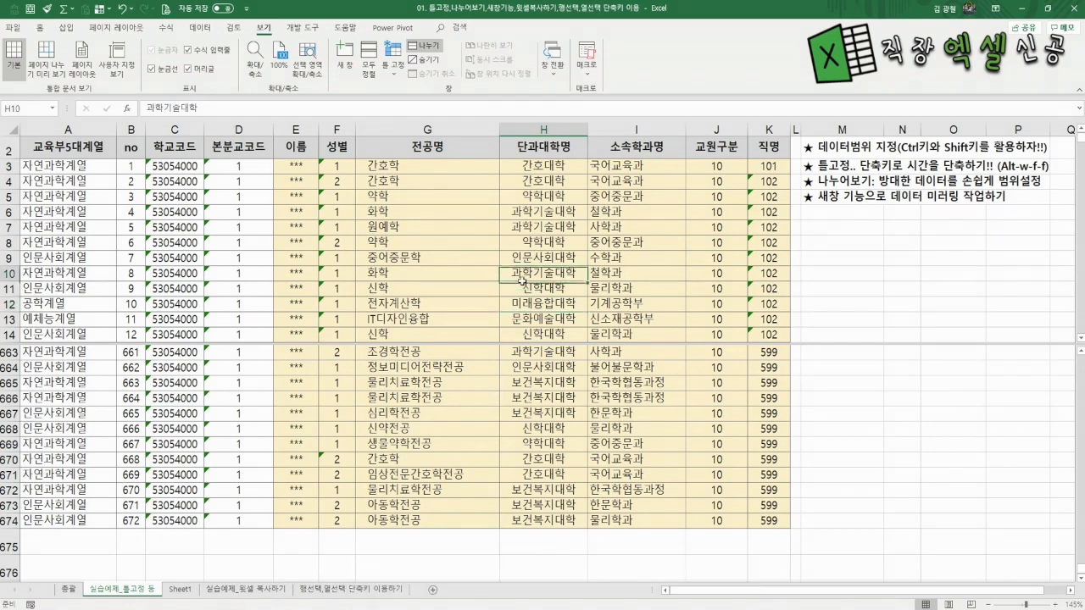
left_click(427, 47)
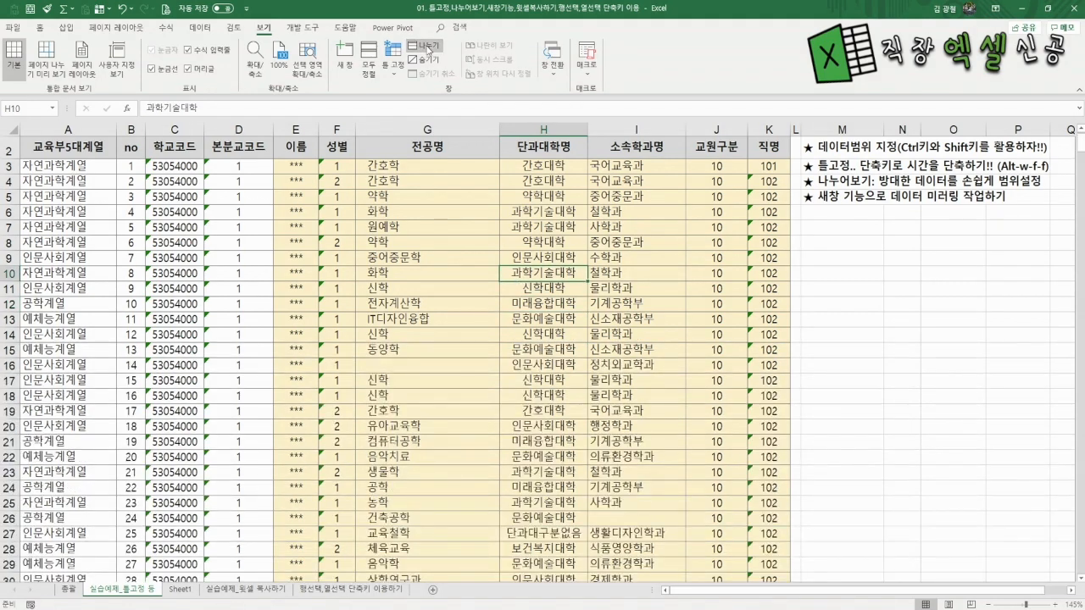
scroll(448, 356, "up", 1)
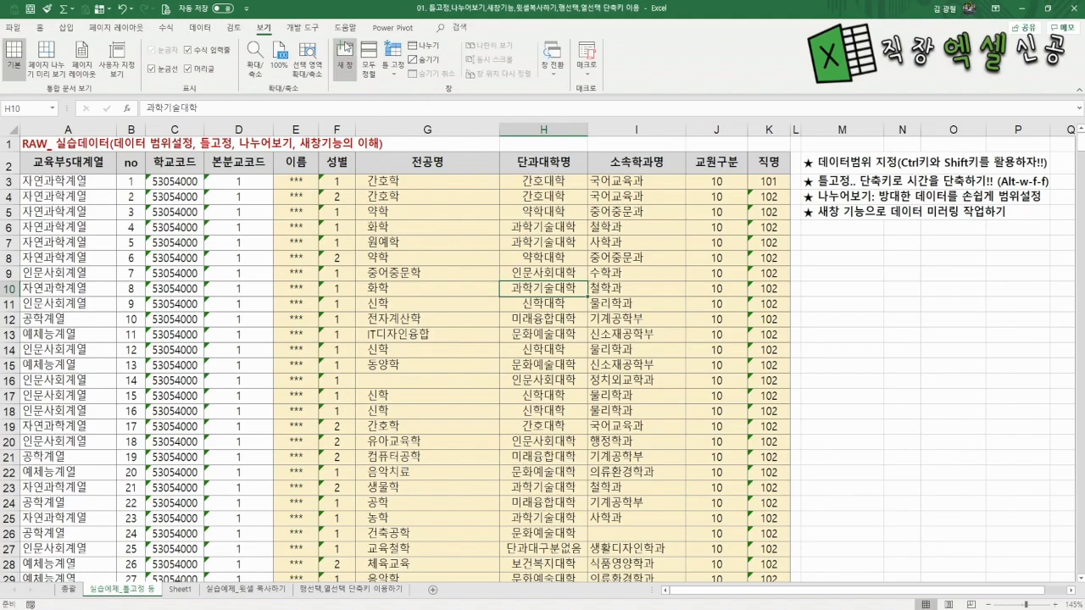
Open a second window of the same workbook and snap both windows side by side, with the original on the left
left_click(344, 64)
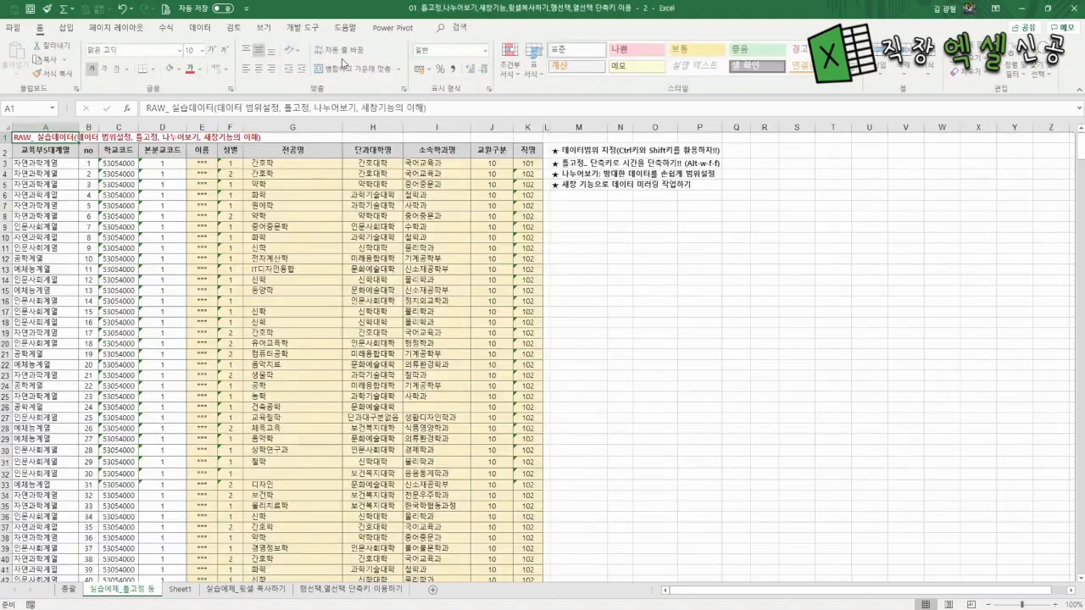
left_click_drag(493, 15, 757, 85)
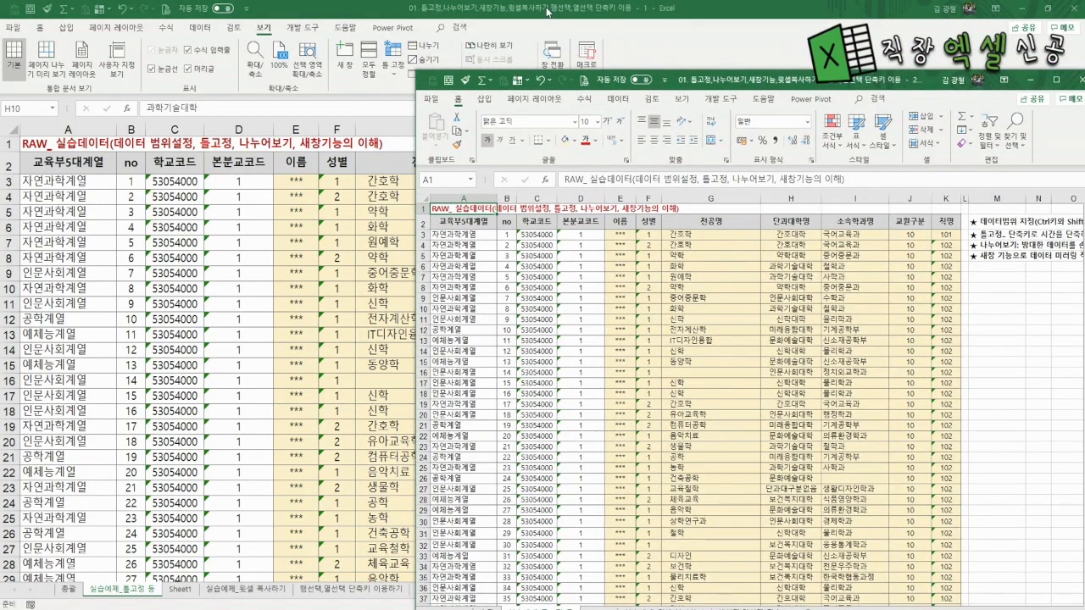
left_click_drag(547, 12, 2, 17)
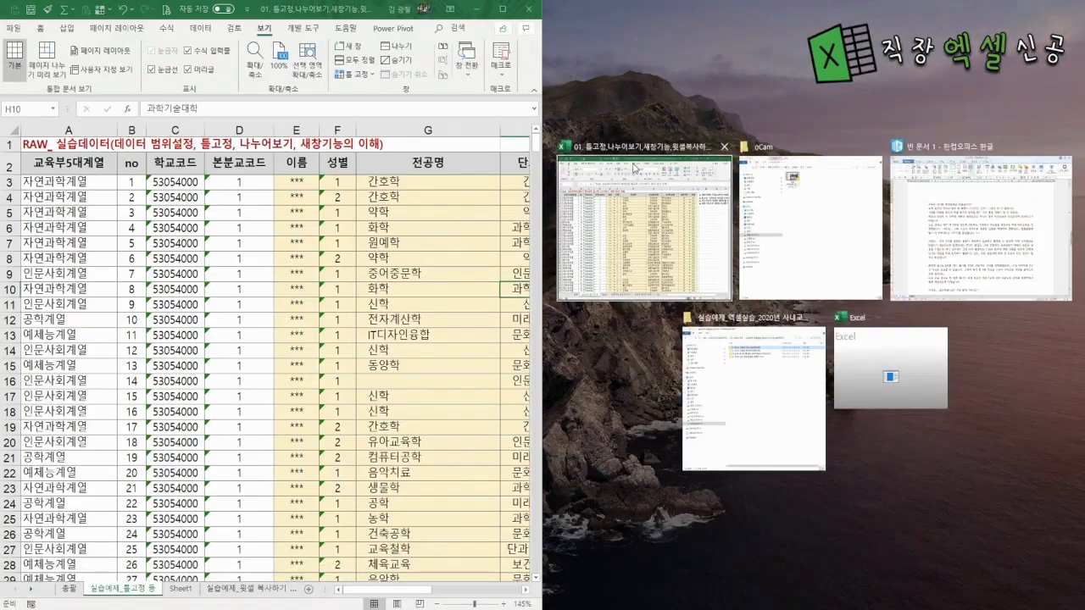
left_click(634, 167)
left_click(796, 270)
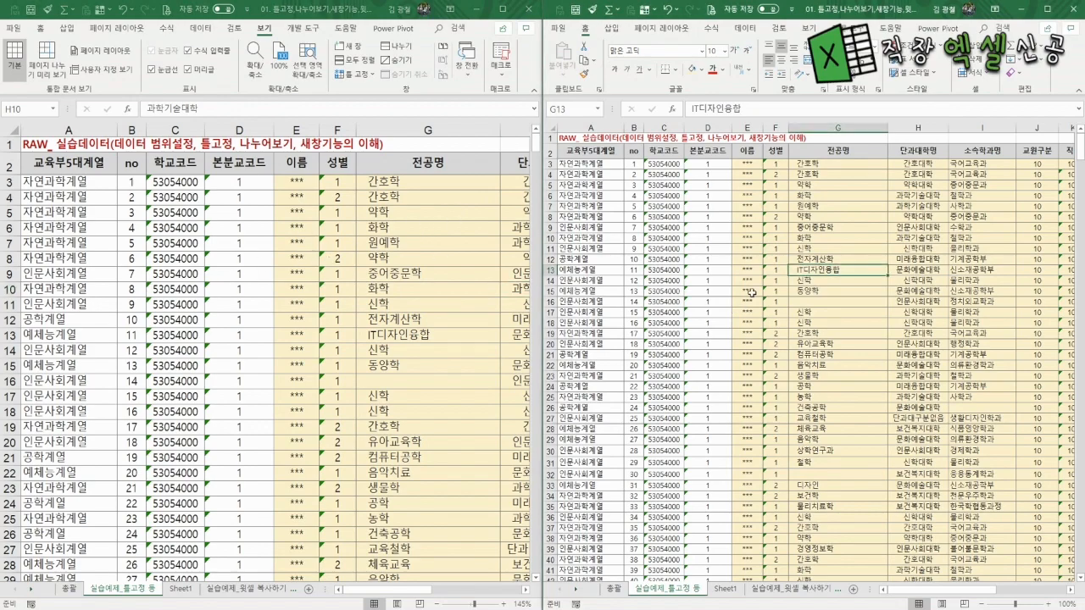
Zoom the second window to 160%, bring column A back into view and select cell A9
scroll(751, 293, "up", 4, "ctrl")
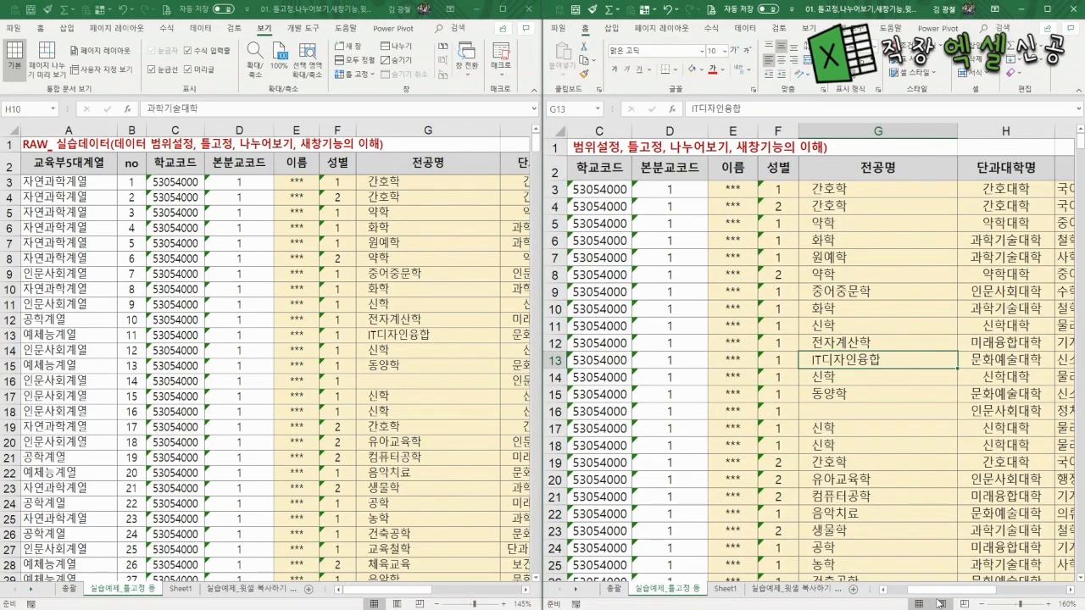
left_click_drag(939, 590, 842, 590)
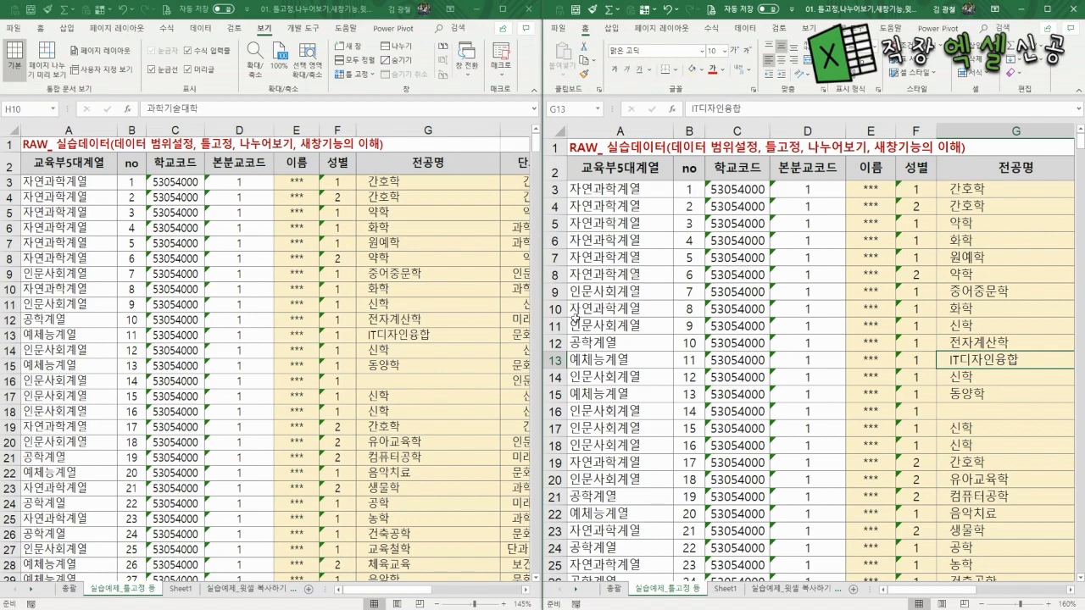
left_click(661, 289)
Browse the rows of the second window independently of the original and bring it back to row 1
scroll(662, 301, "down", 9)
scroll(661, 301, "down", 8)
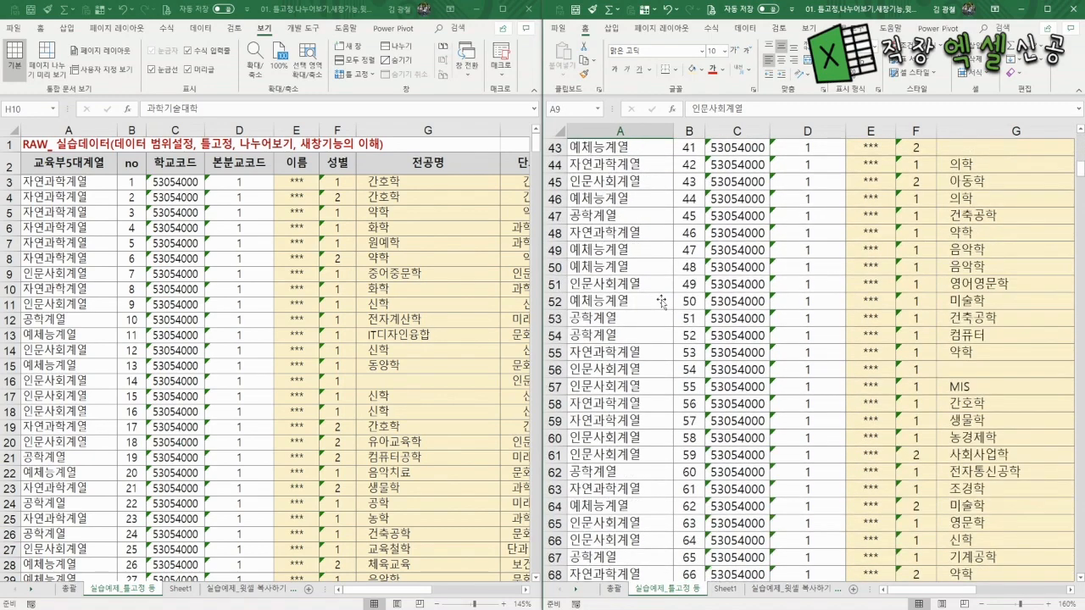
scroll(661, 301, "up", 14)
scroll(661, 301, "up", 3)
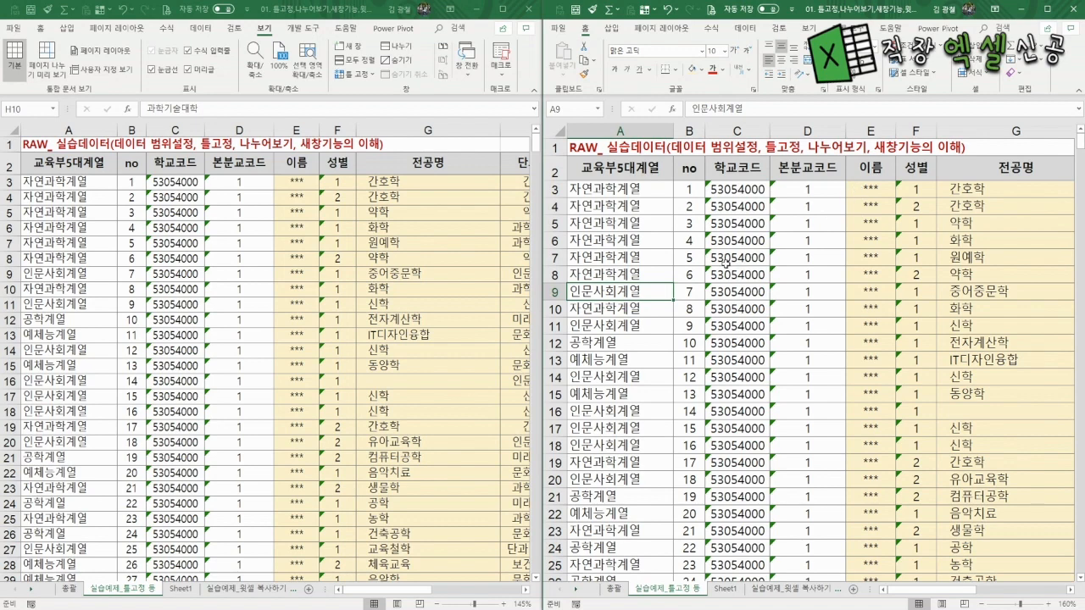
scroll(658, 268, "down", 2)
scroll(657, 267, "up", 2)
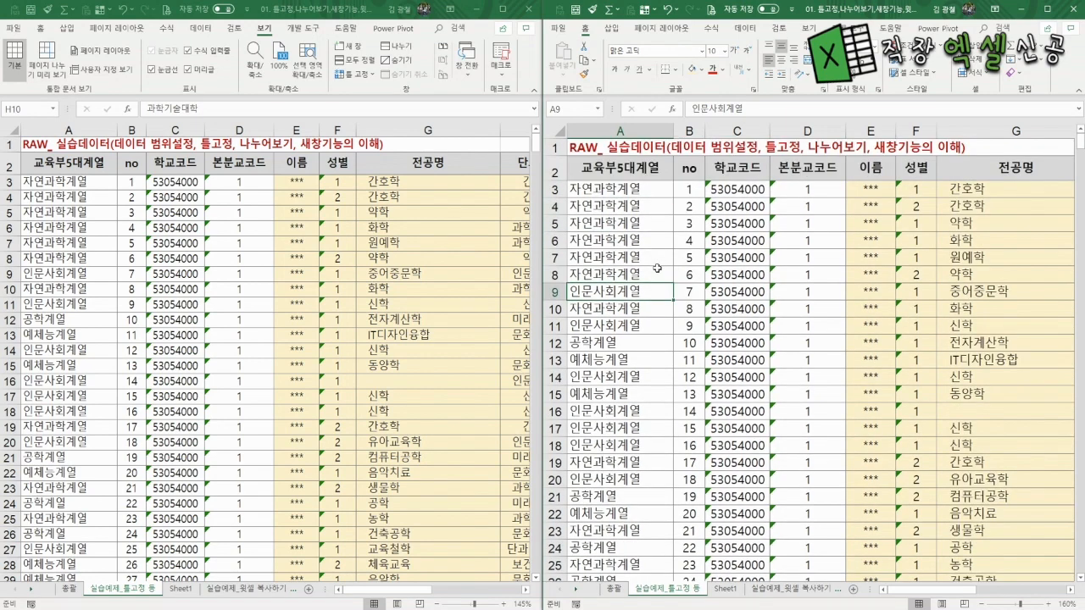
Change cell G3 to 약학 in the second workbook window
left_click(966, 191)
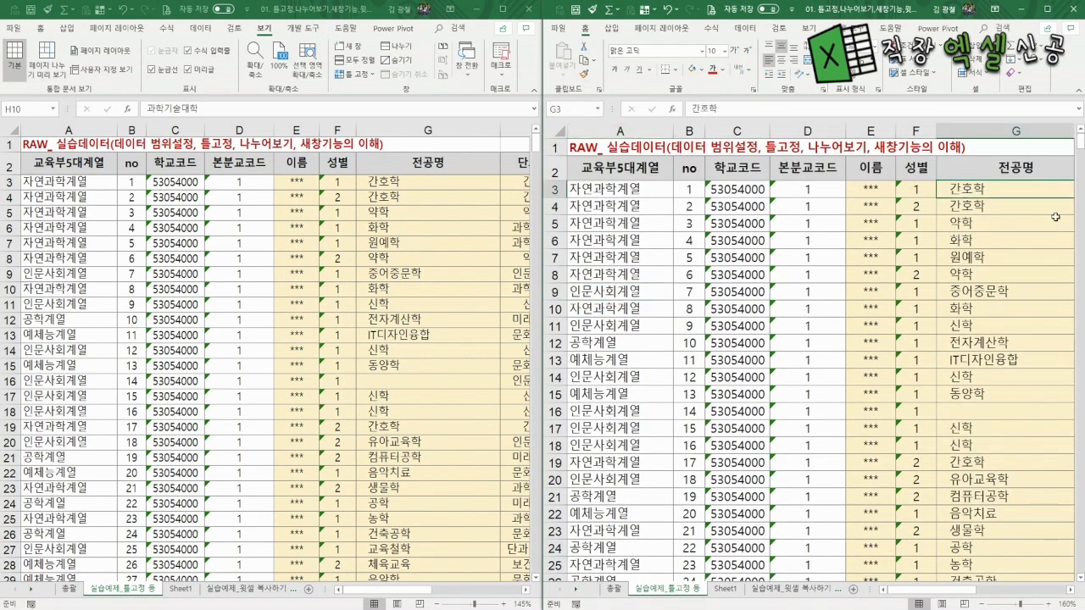
type("약학")
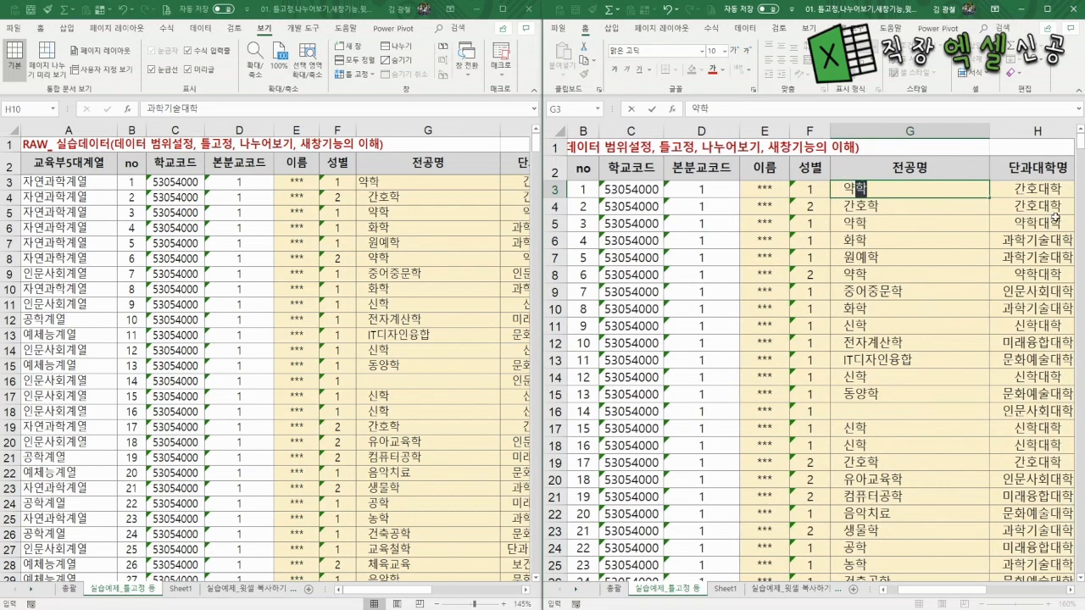
key("Return")
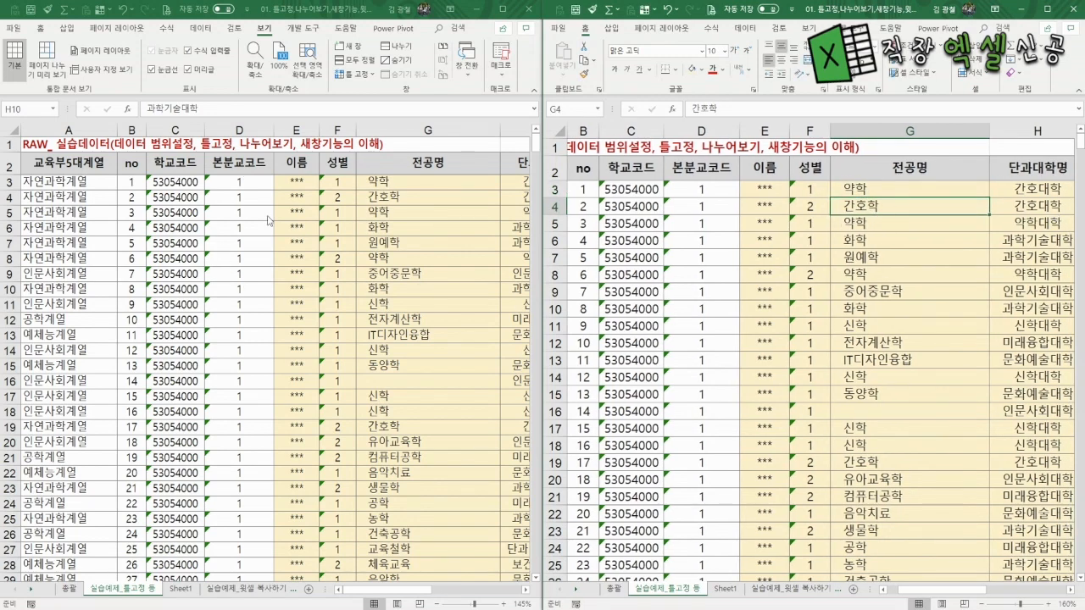
Set cell D3 to 2 in the second workbook window
left_click(849, 241)
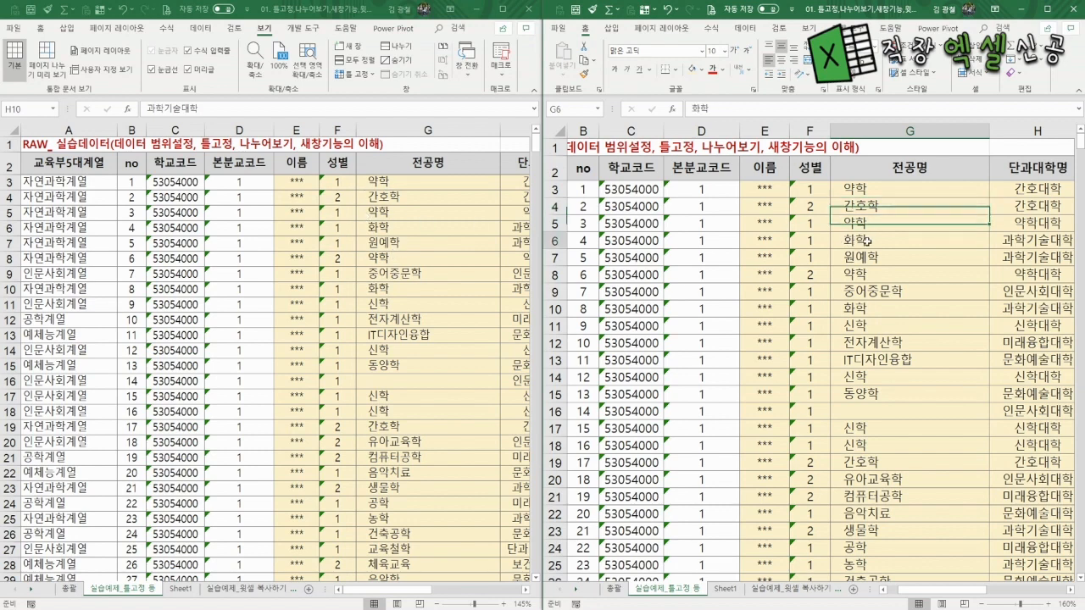
scroll(892, 241, "down", 2)
scroll(868, 240, "down", 4)
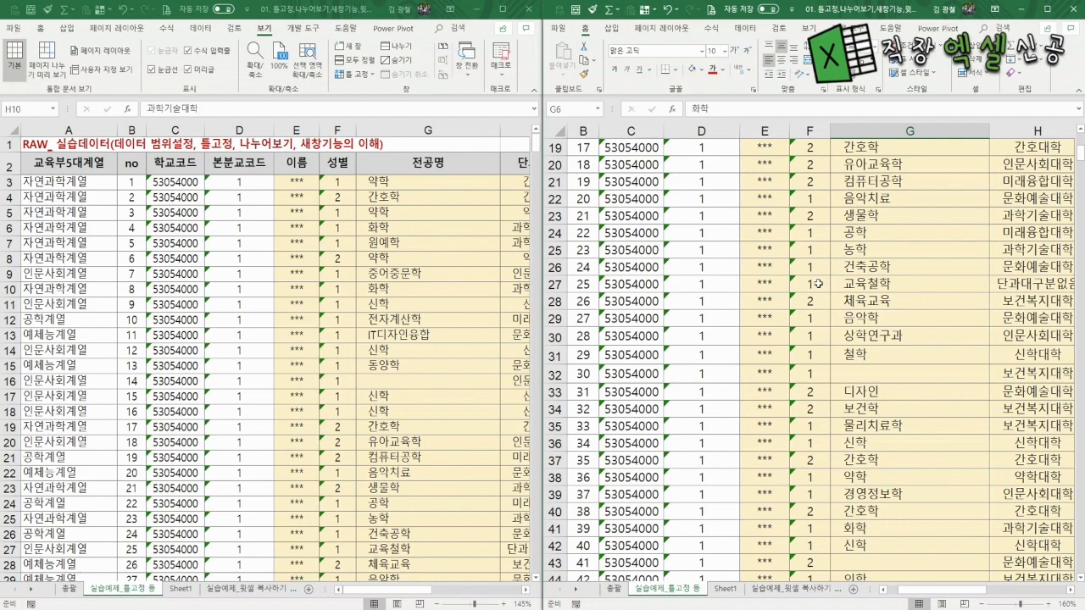
scroll(819, 284, "down", 12)
scroll(828, 303, "up", 9)
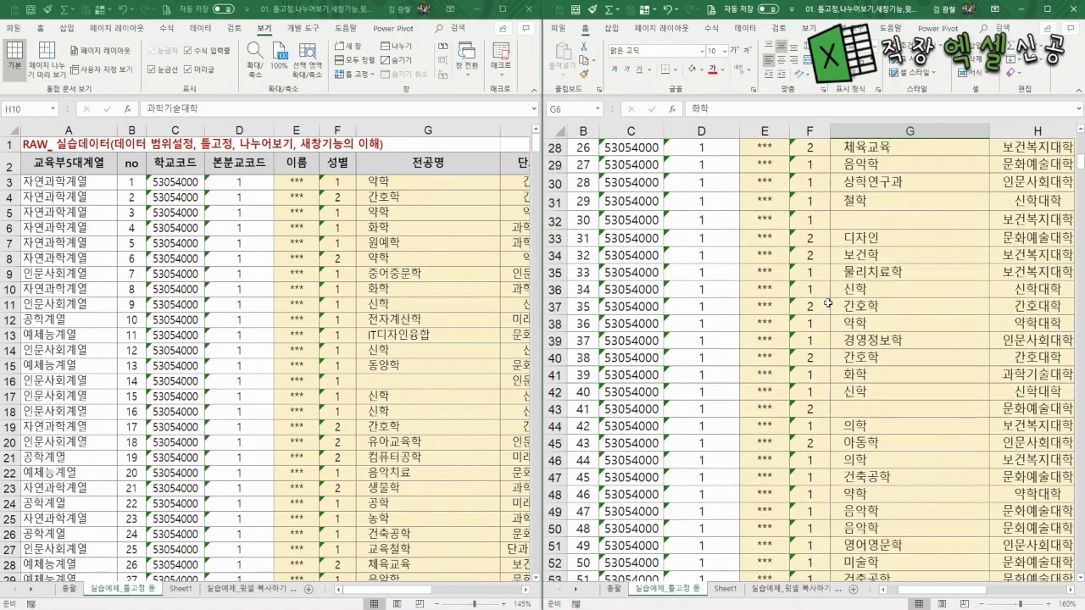
scroll(828, 303, "up", 8)
left_click(703, 190)
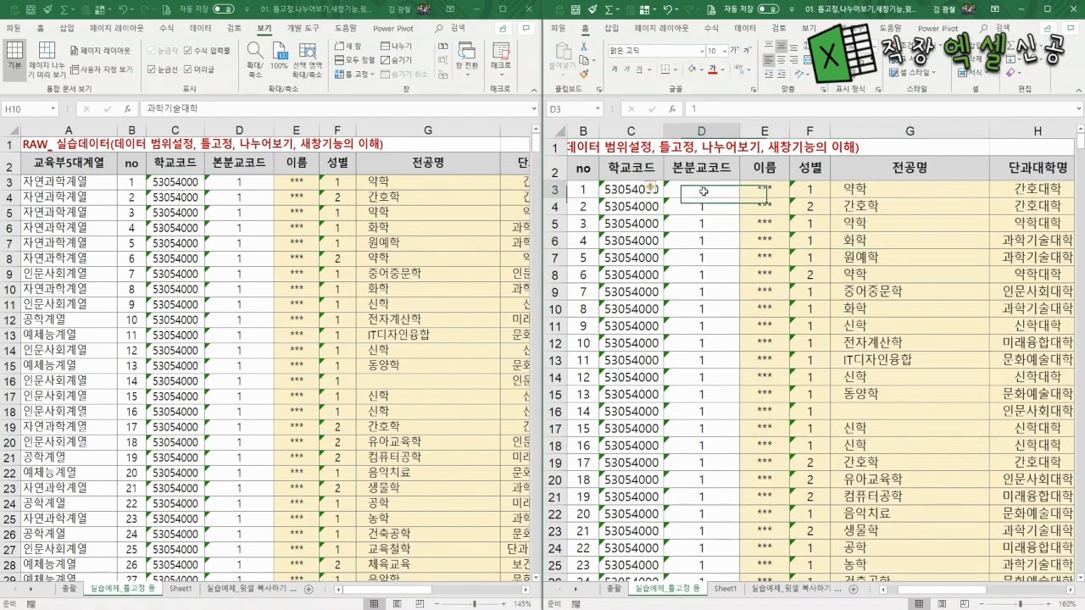
type("2")
key("Return")
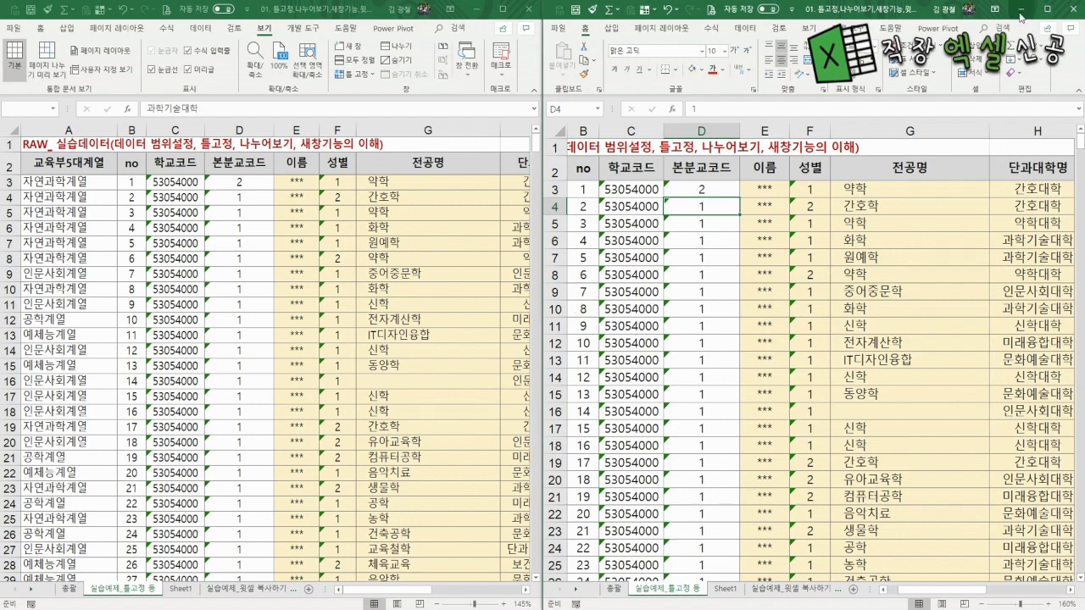
Close the second window, return the original to full size and open the sheet 실습예제_윗셀 복사하기
left_click(1077, 8)
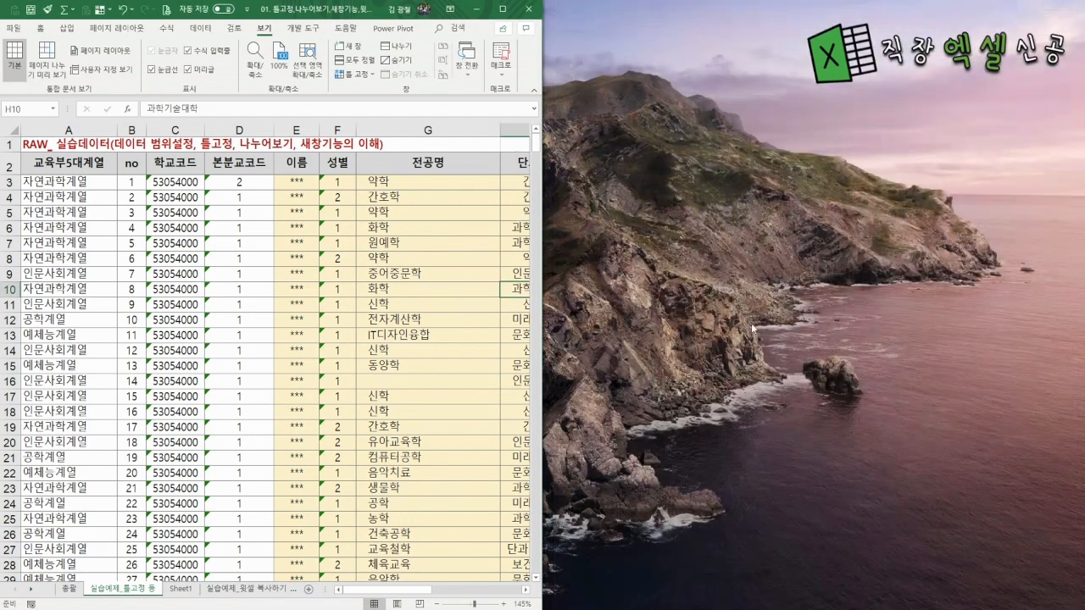
left_click(502, 9)
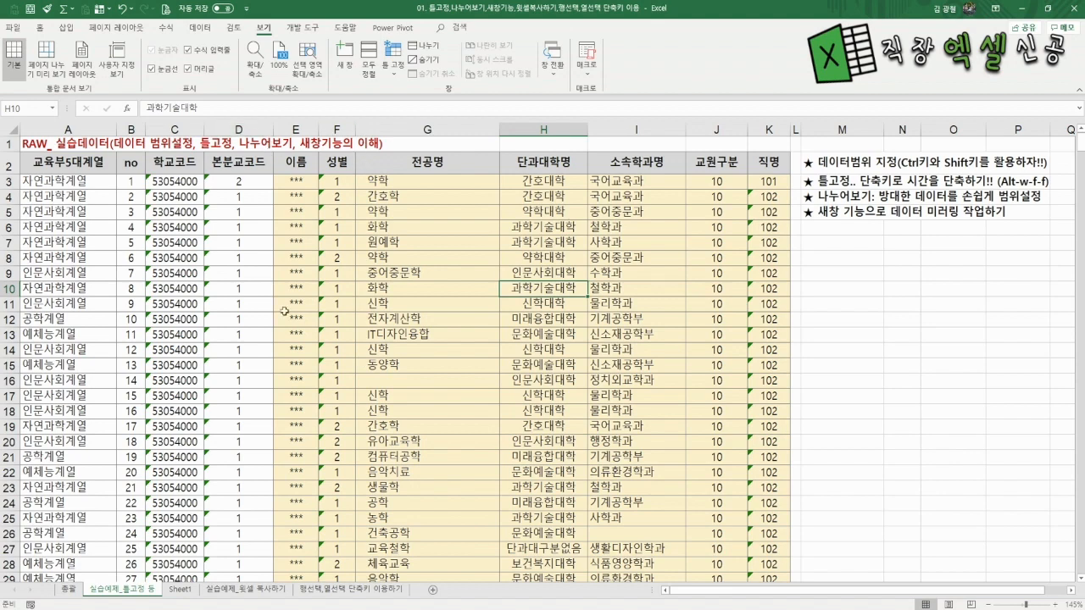
left_click(244, 595)
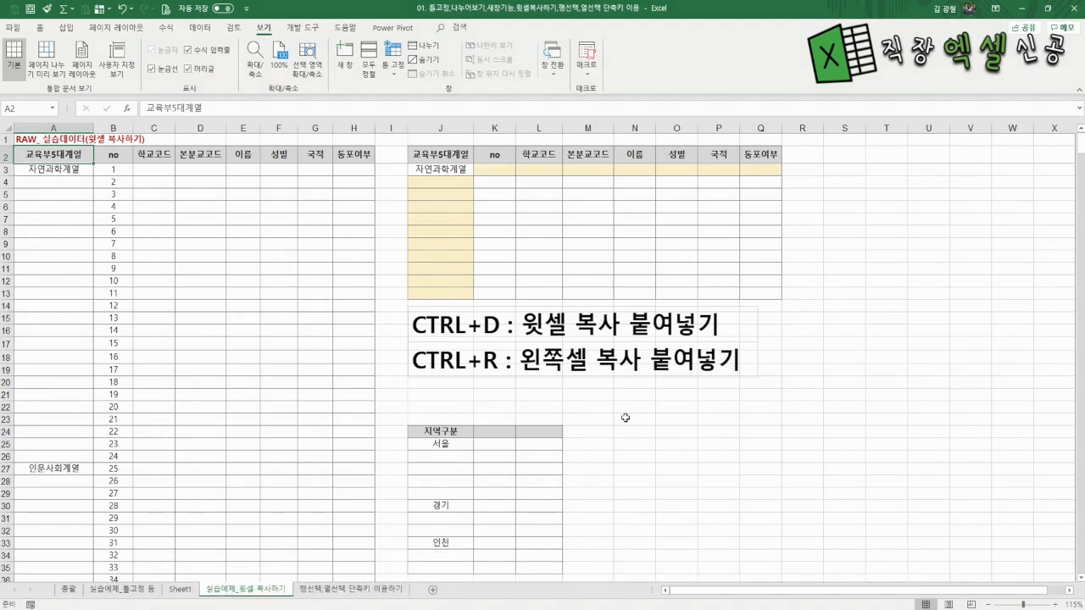
Try extending cell J3 down through J13 with AutoFill, and undo the fill
left_click(440, 217)
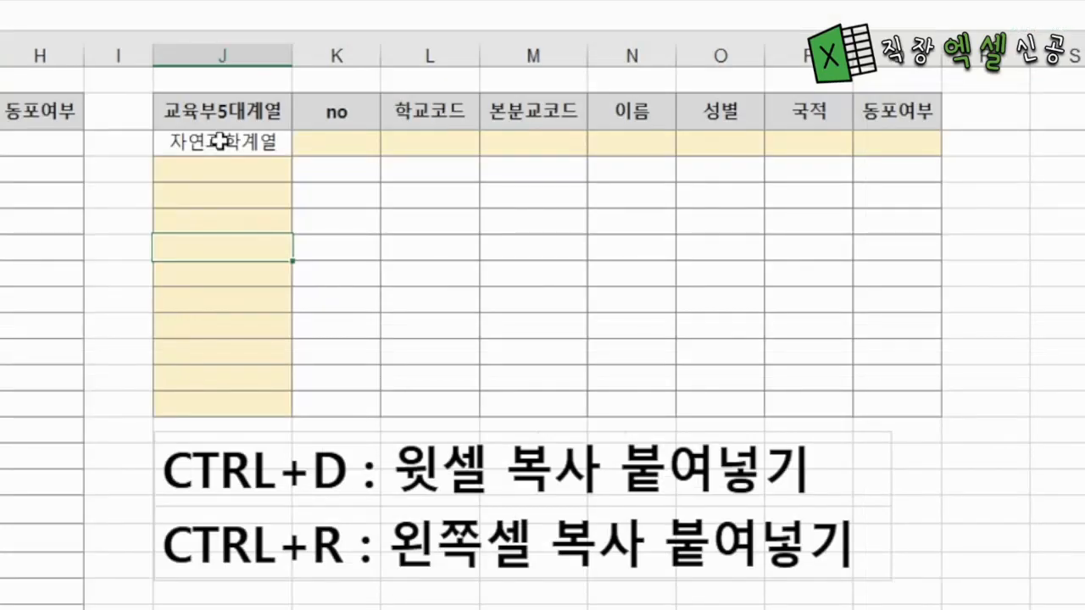
left_click_drag(219, 142, 203, 397)
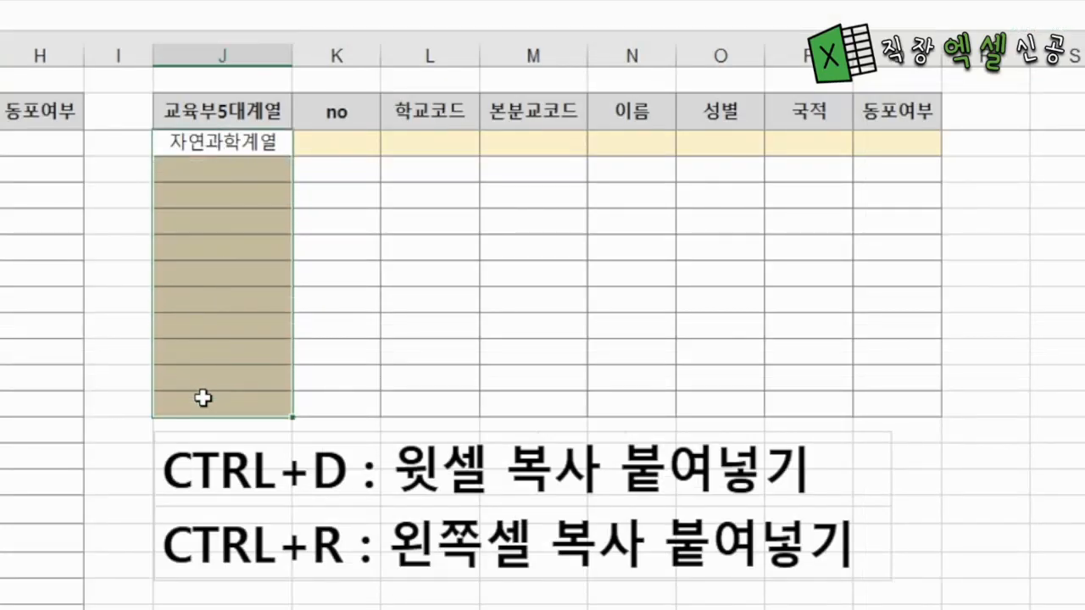
left_click(1074, 606)
left_click(214, 141)
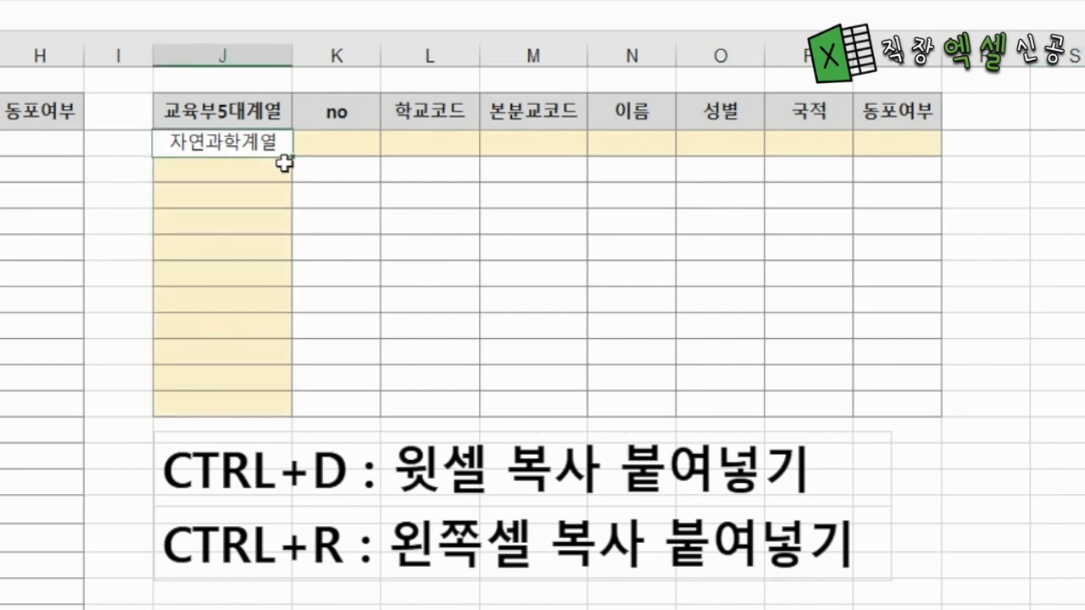
left_click_drag(288, 164, 280, 415)
key("ctrl+z")
left_click(1078, 272)
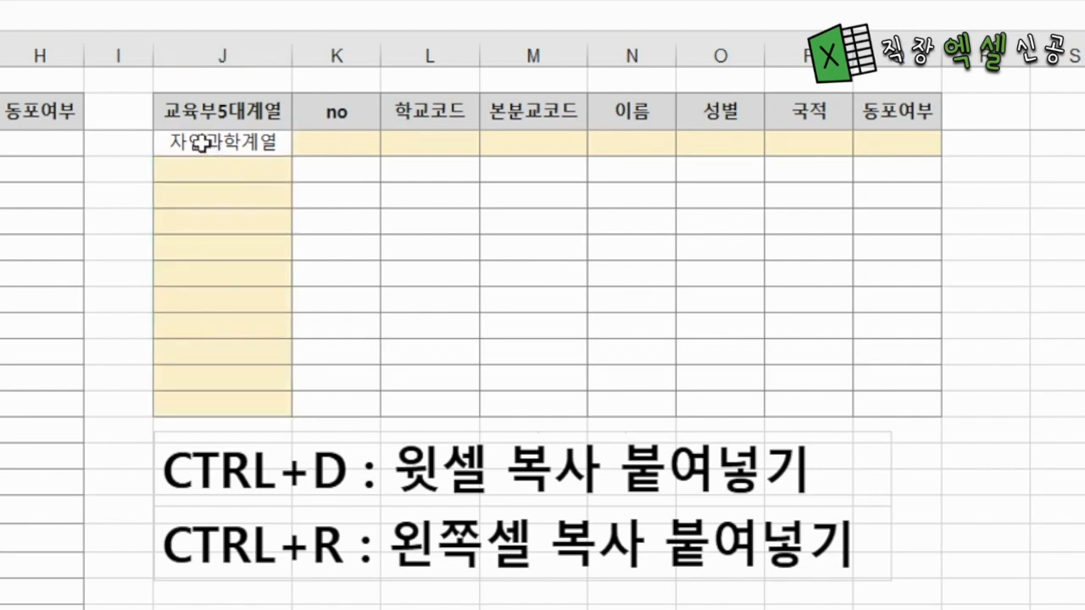
Try Fill Down on the range J3:J13, remove the copied values and reselect J3
left_click_drag(201, 144, 175, 403)
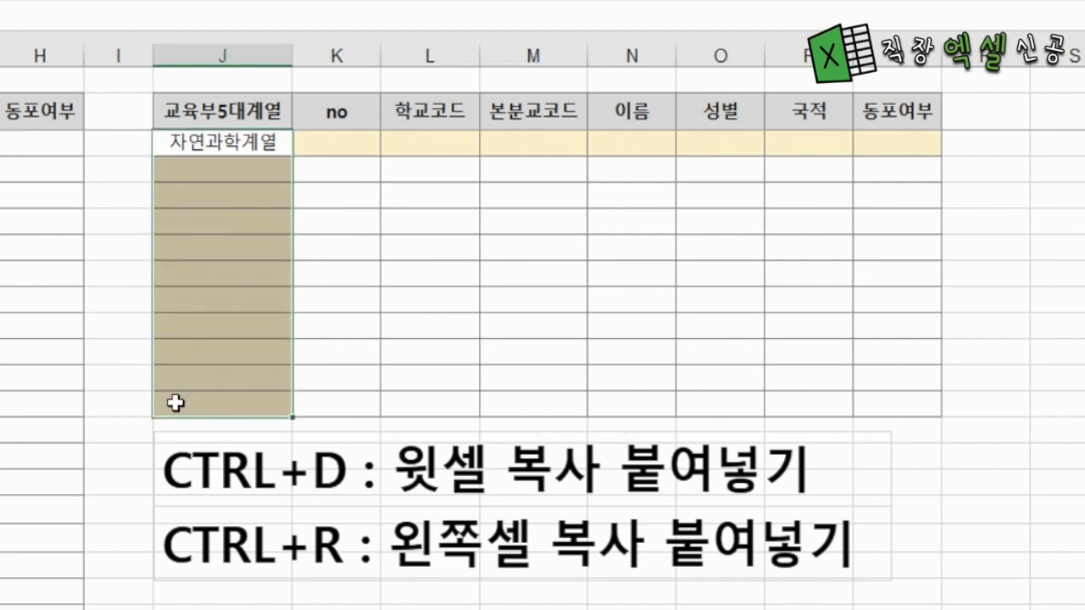
key("ctrl+d")
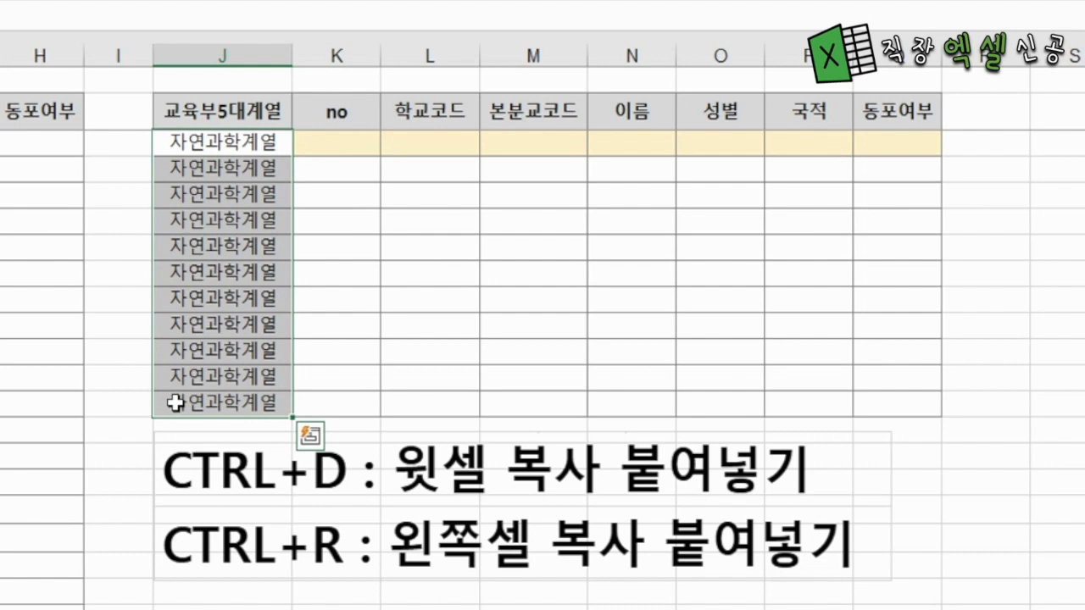
key("Delete")
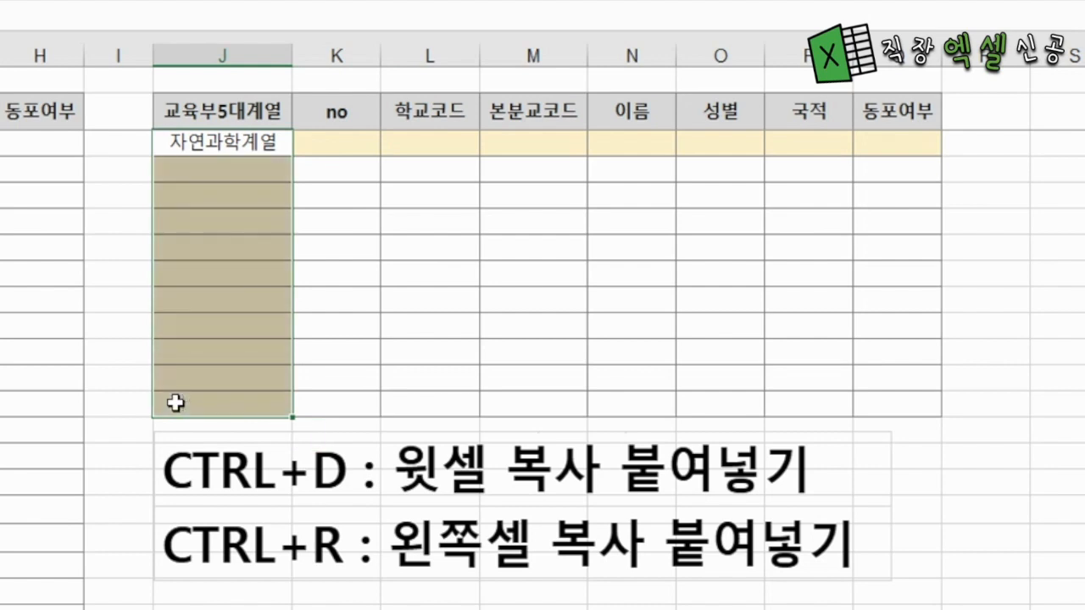
key("Down")
key("Up")
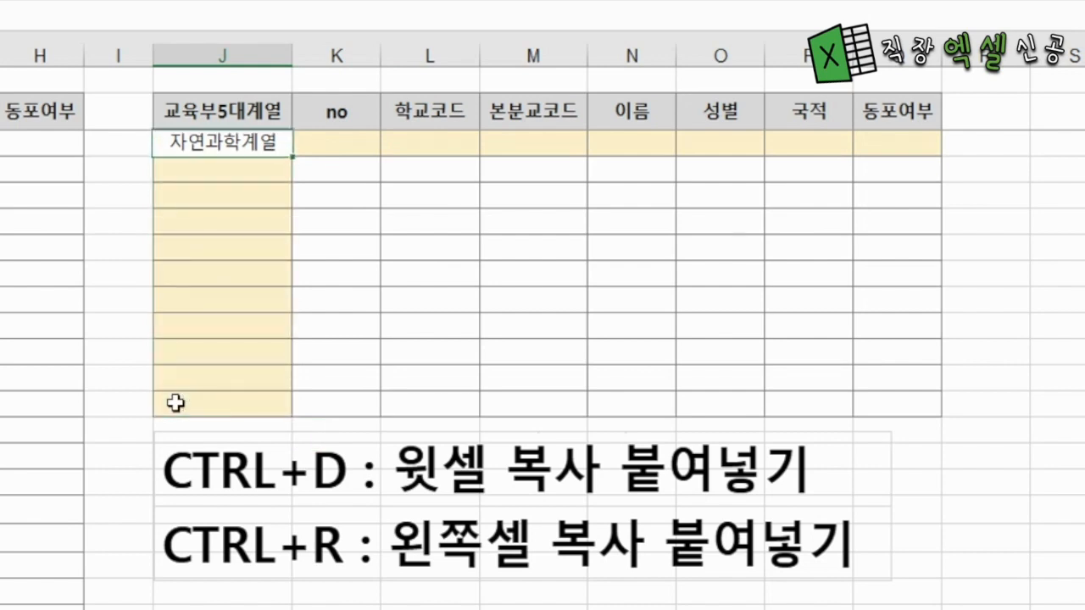
Extend the selection from J3 to J13 and fill 자연과학계열 down the whole range
key("shift+Down")
key("shift+Down")
key("shift+Down")
key("shift+Down")
key("shift+Down")
key("shift+Down")
key("shift+Down")
key("shift+Down")
key("shift+Down")
key("shift+Down")
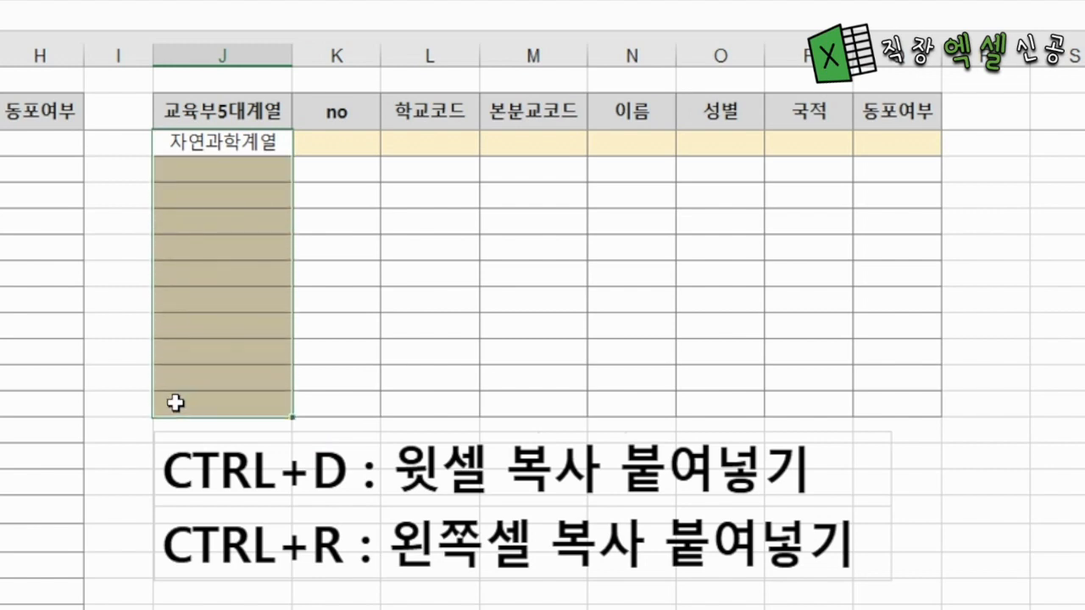
key("ctrl+d")
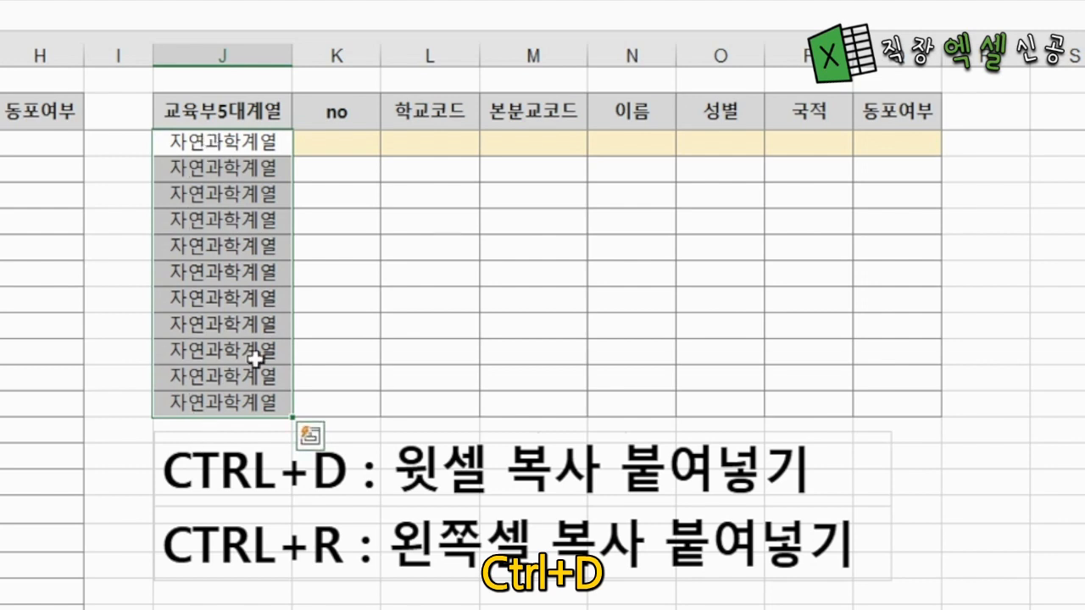
left_click(367, 327)
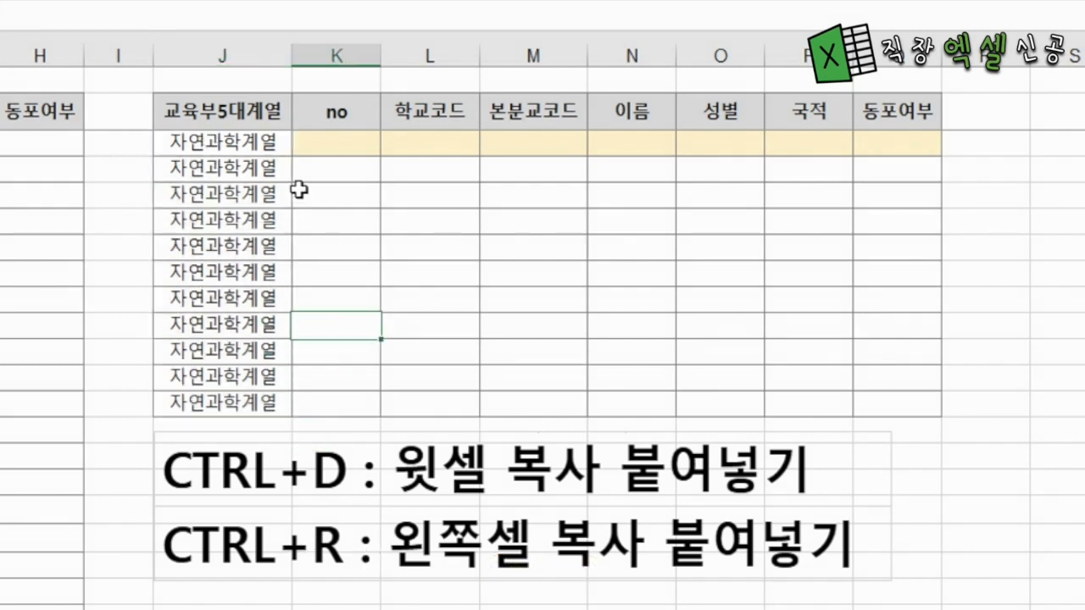
Try Fill Right on the range J3:Q3, and undo the fill
left_click_drag(227, 149, 866, 141)
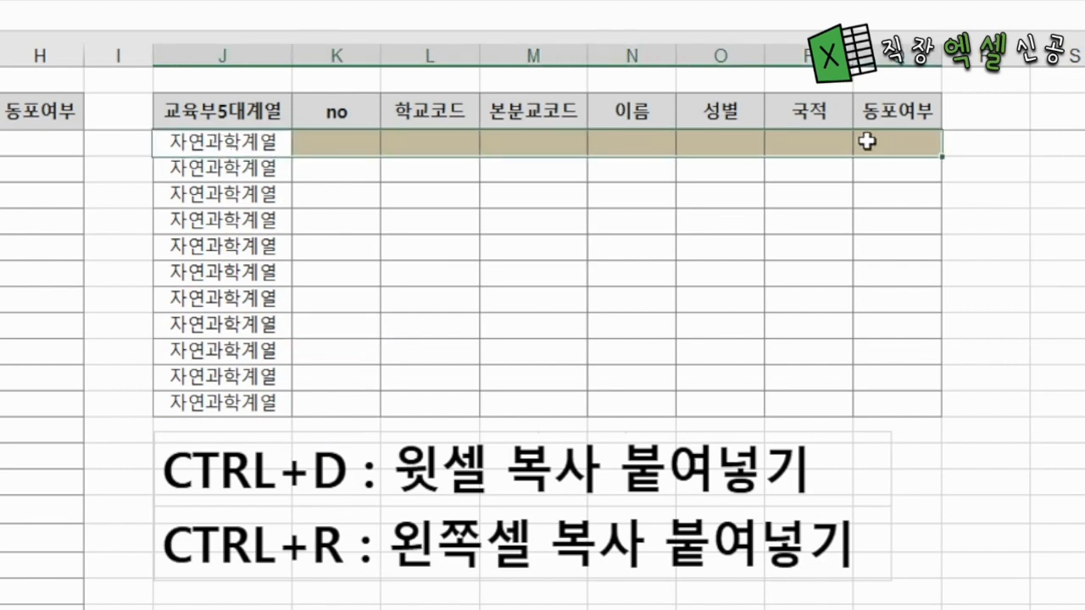
key("ctrl+r")
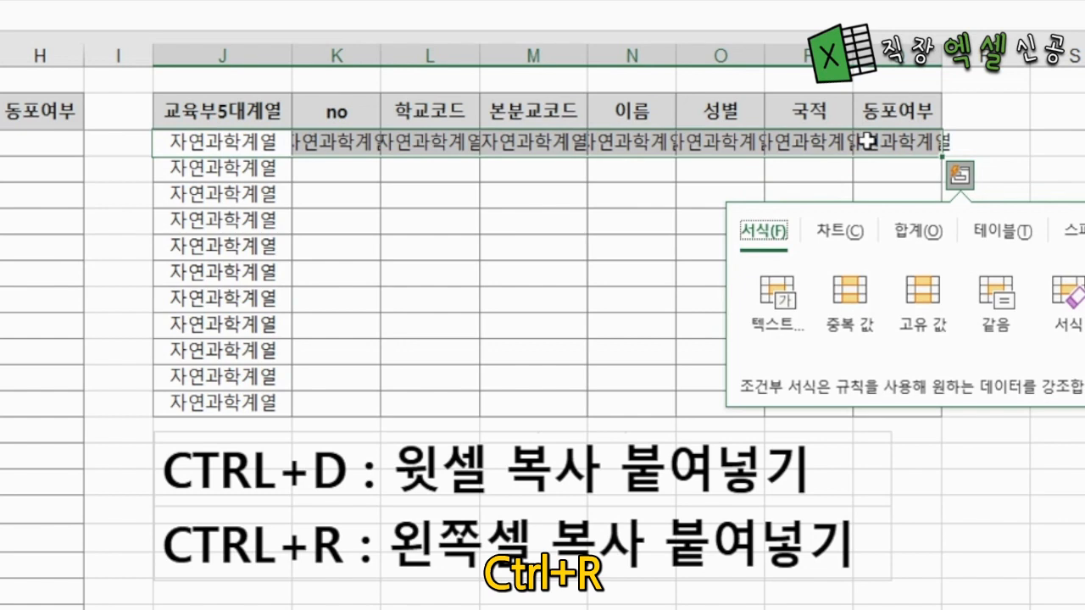
left_click(1075, 532)
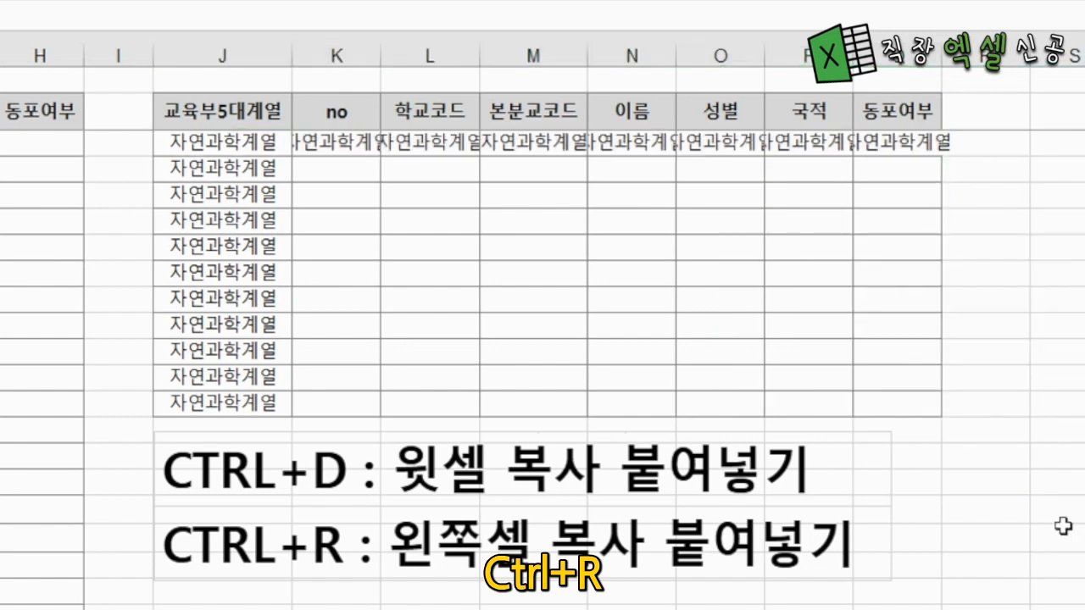
key("ctrl+z")
Extend the selection from J3 to Q3 and fill 자연과학계열 rightward across the row
left_click(232, 146)
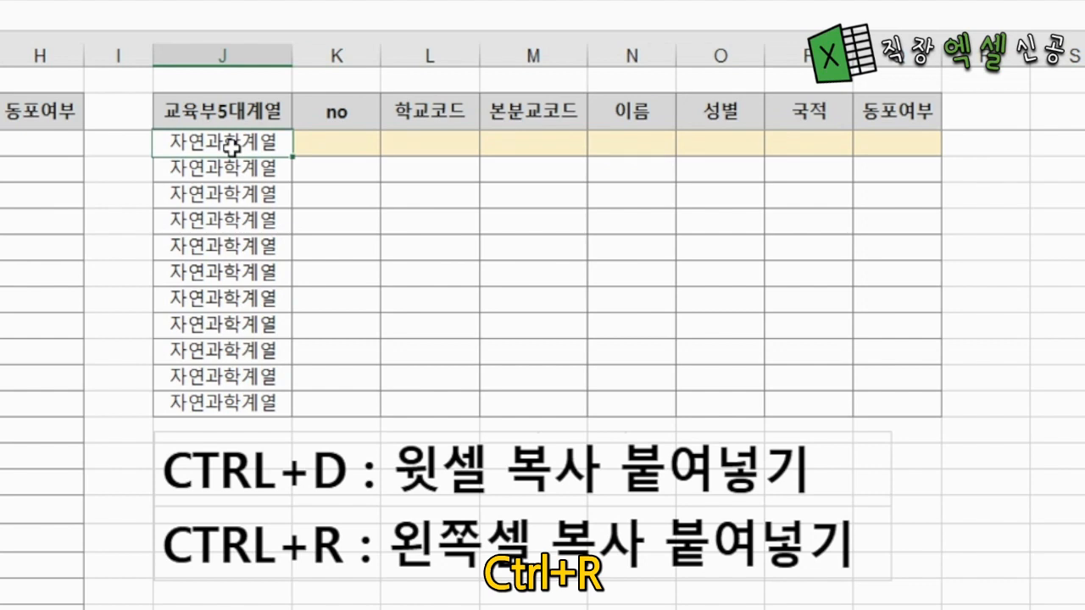
key("shift+Right")
key("shift+Right")
key("shift+Right")
key("shift+Right")
key("shift+Right")
key("shift+Right")
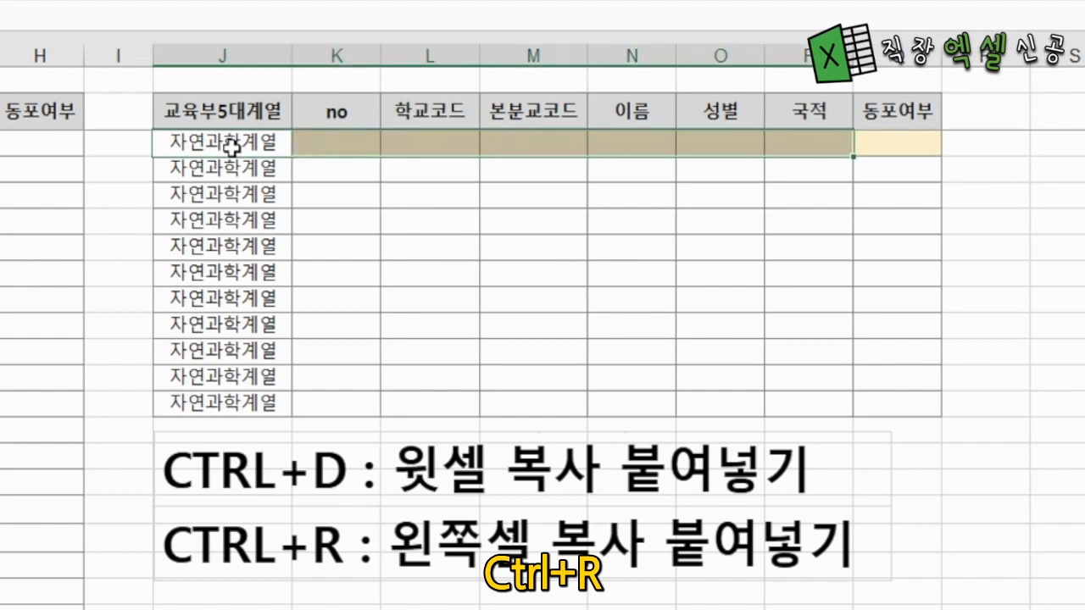
key("shift+Left")
key("shift+Right")
key("shift+Right")
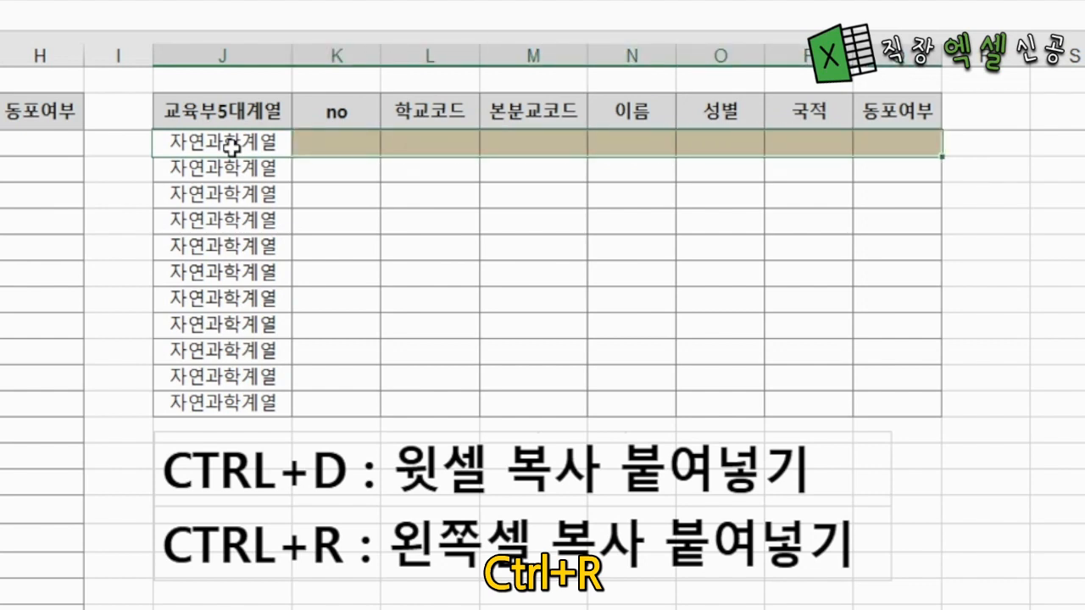
key("ctrl+r")
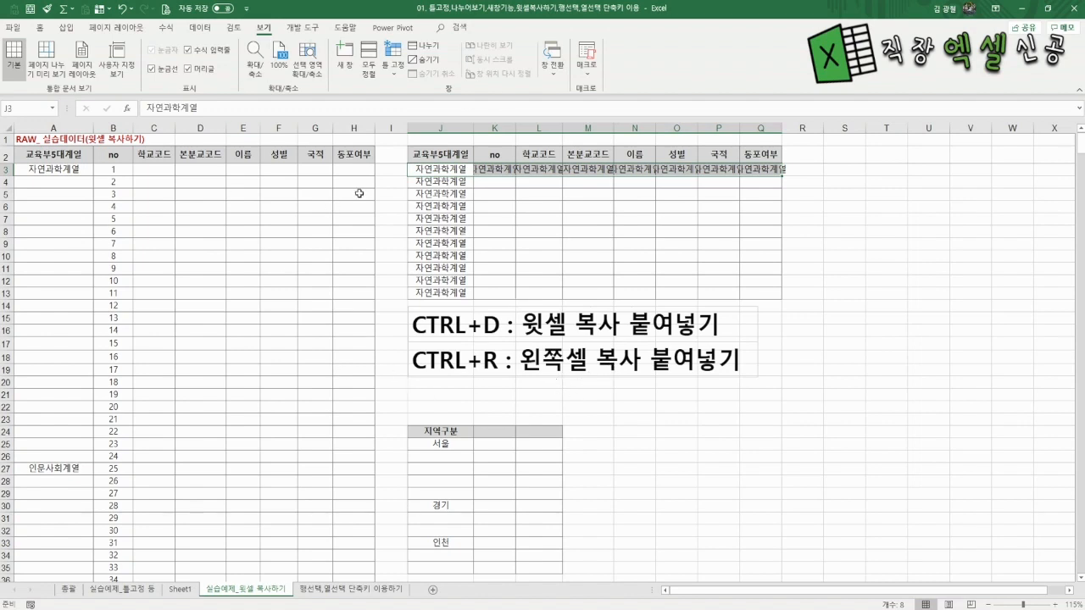
Examine column A of the numbered table for category labels and the blank cells between them, down to the 공학계열 entry
left_click(121, 233)
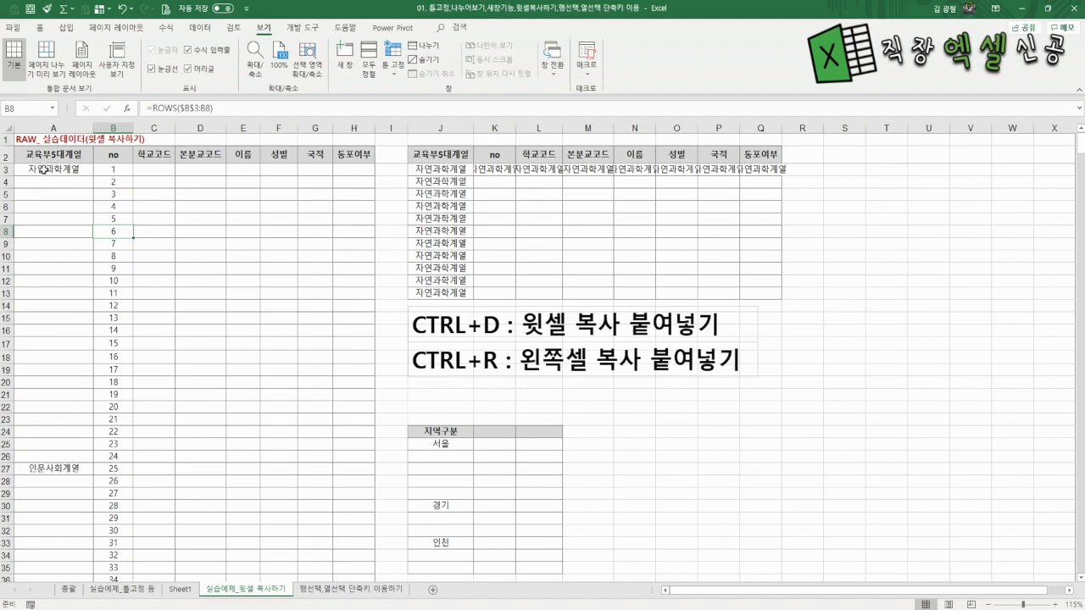
left_click_drag(44, 171, 53, 444)
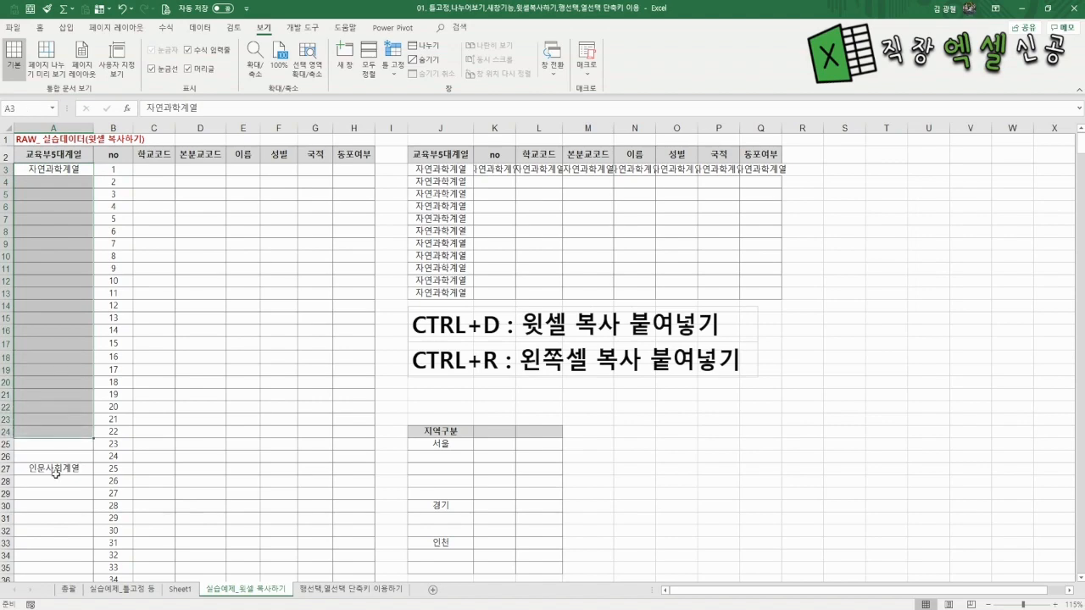
left_click(53, 477)
scroll(56, 471, "down", 4)
scroll(57, 471, "down", 20)
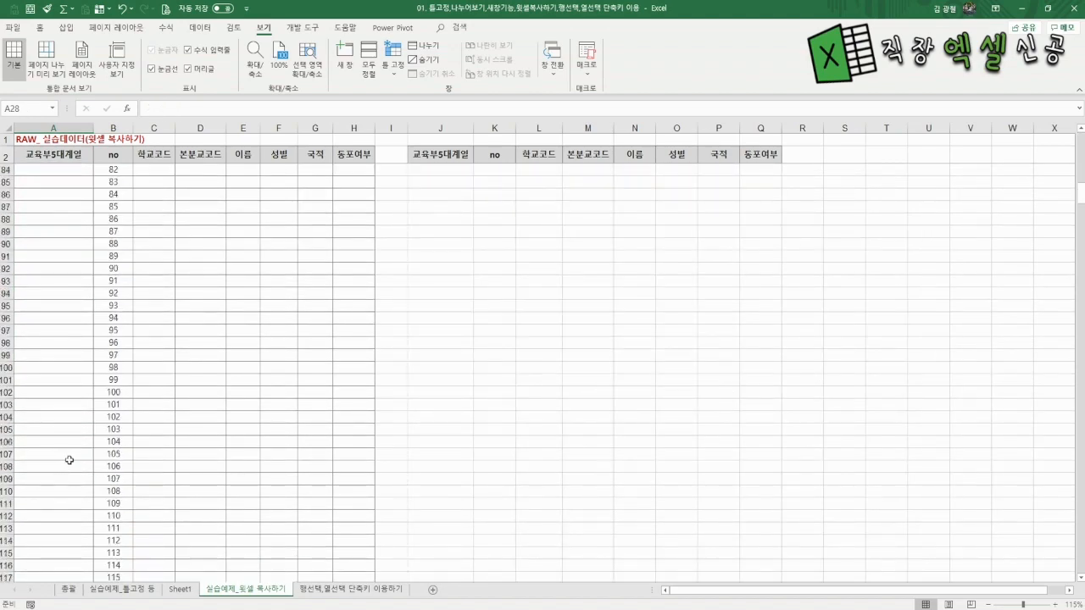
scroll(75, 455, "down", 20)
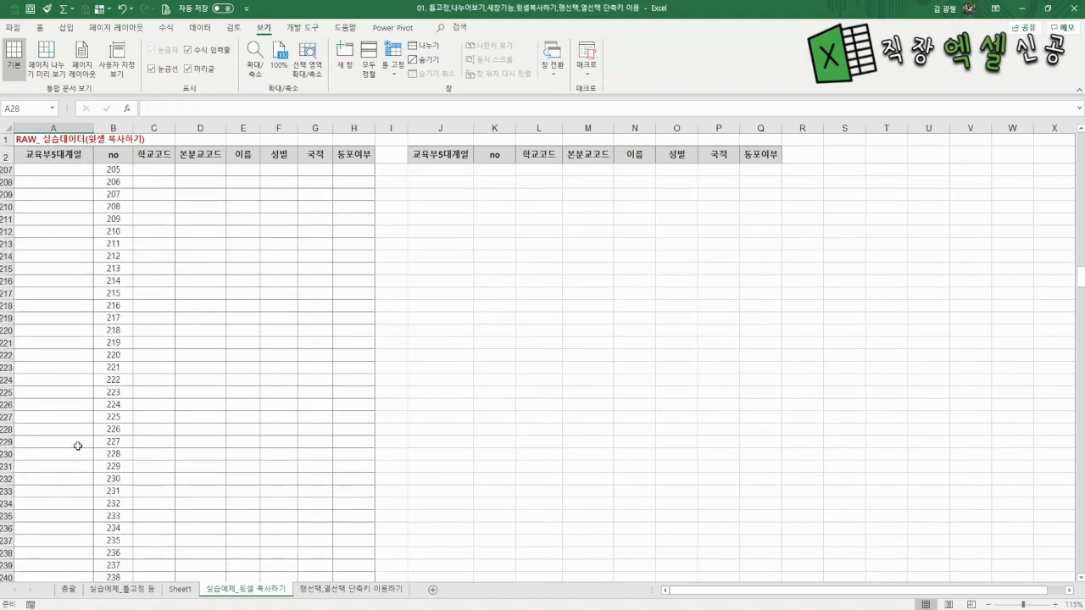
scroll(79, 441, "down", 16)
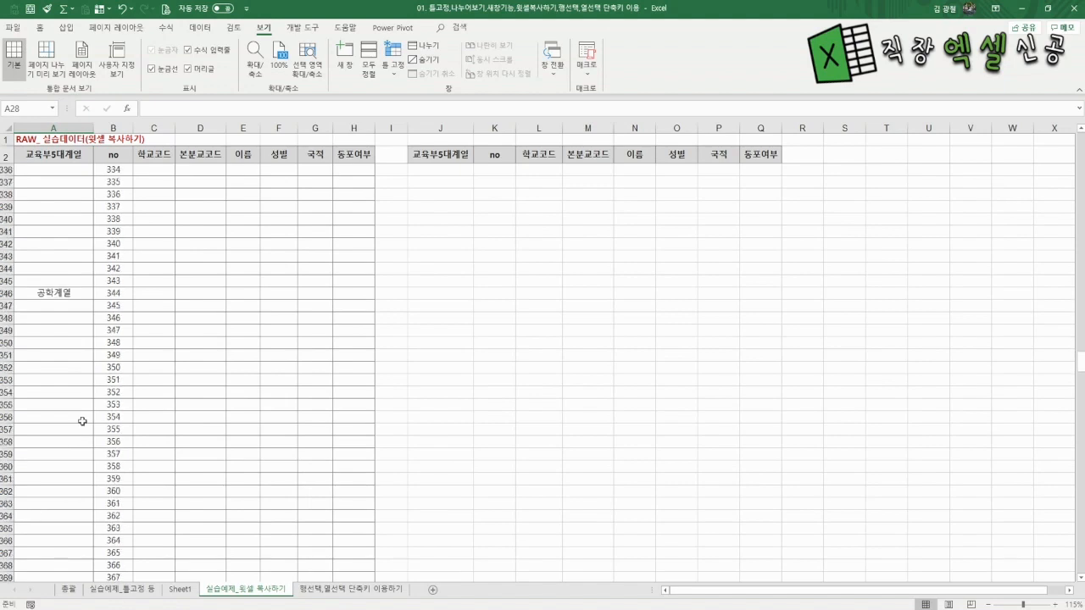
scroll(84, 419, "up", 3)
left_click(51, 331)
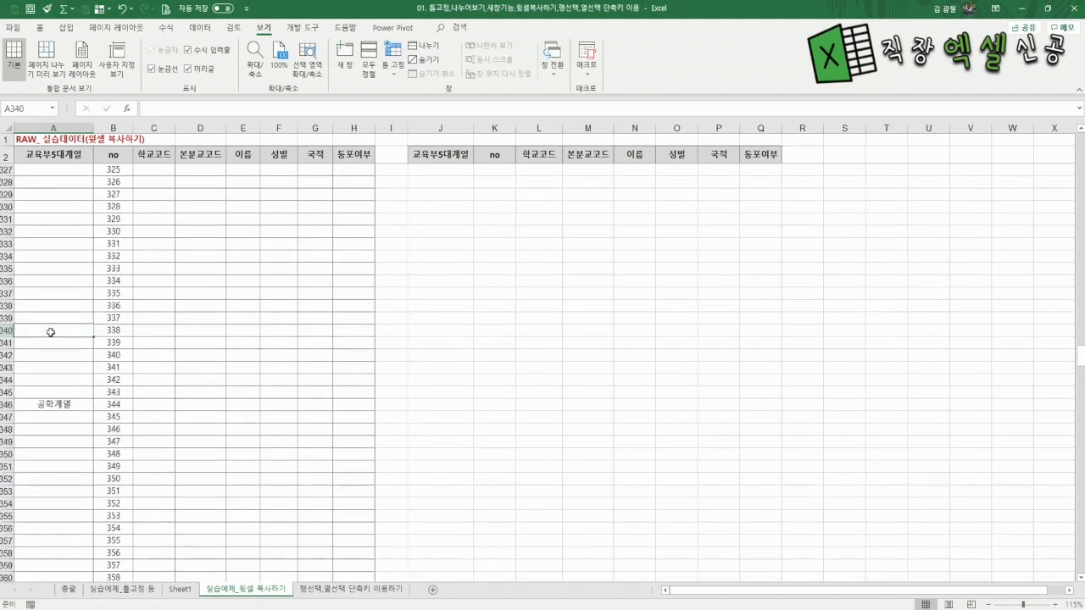
Select the 자연과학계열 block A3:A26, and select downward from 인문사회계열 in A27 past the 예체능계열 label
key("ctrl+Up")
key("ctrl+Up")
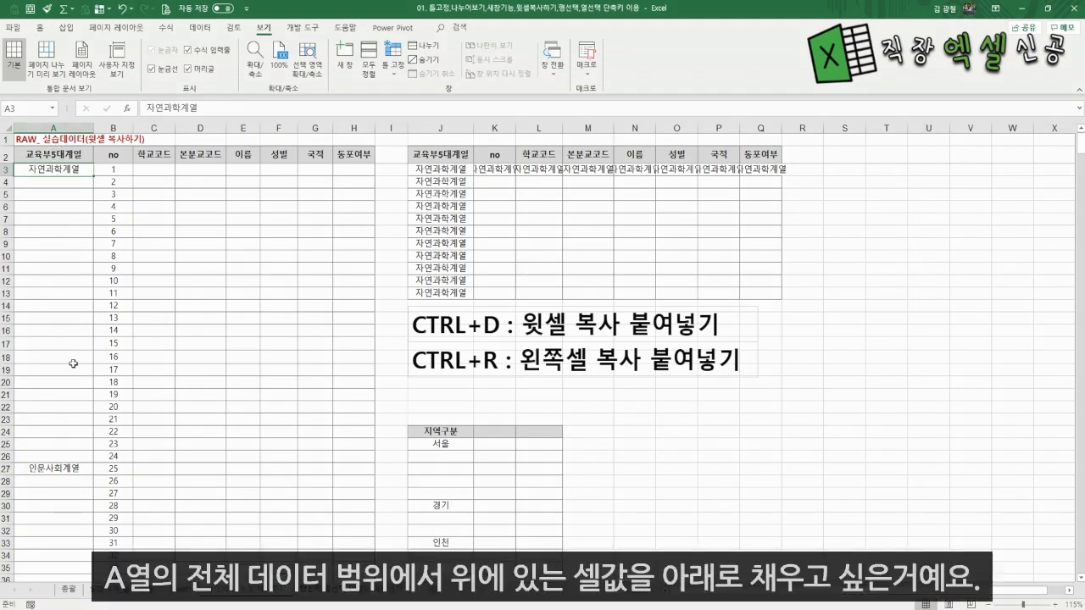
left_click(51, 184)
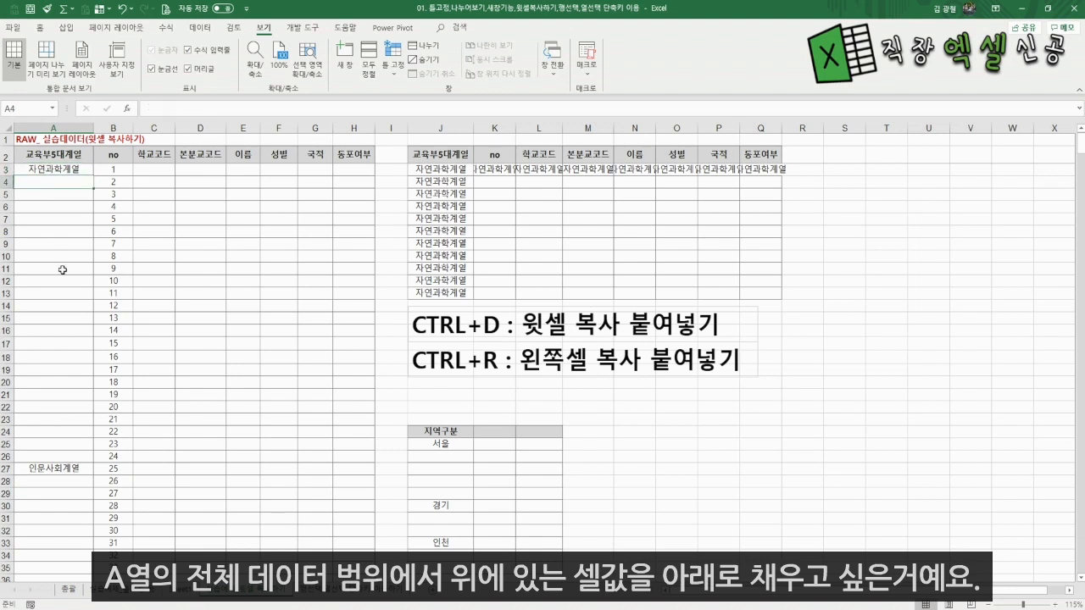
left_click_drag(51, 169, 48, 456)
scroll(144, 453, "down", 5)
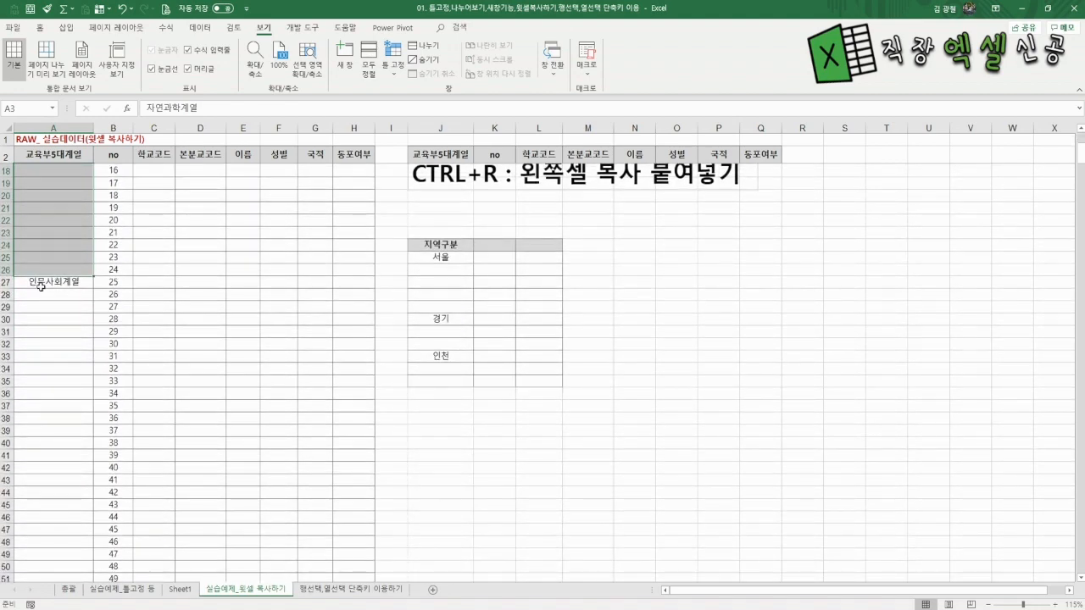
left_click_drag(43, 284, 42, 253)
scroll(60, 305, "up", 8)
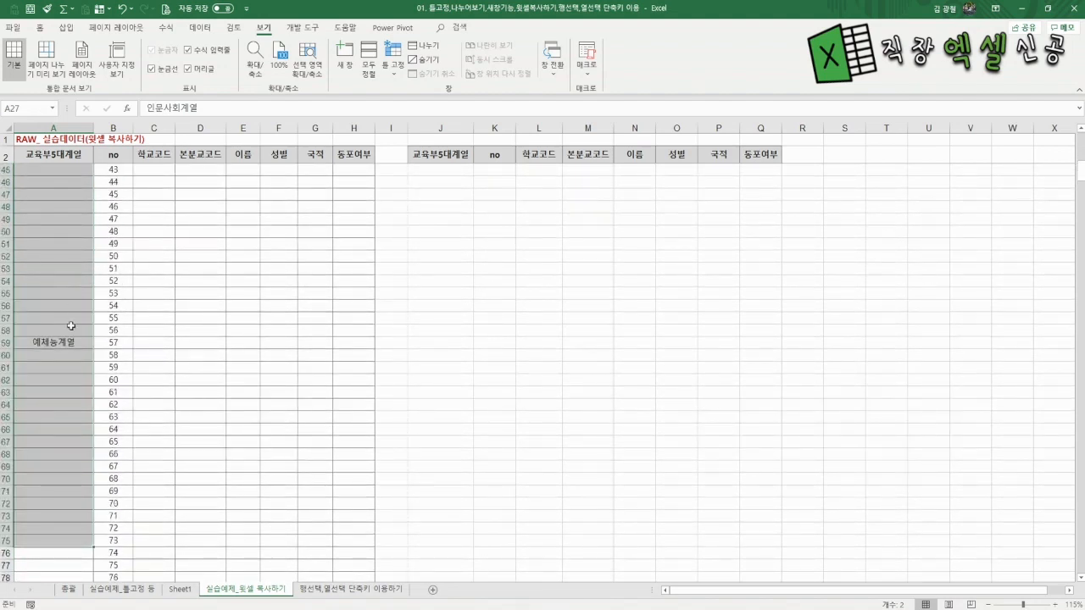
Examine the blanks below 예체능계열 in A59 down to 공학계열, and select from A346 to A370
left_click(41, 343)
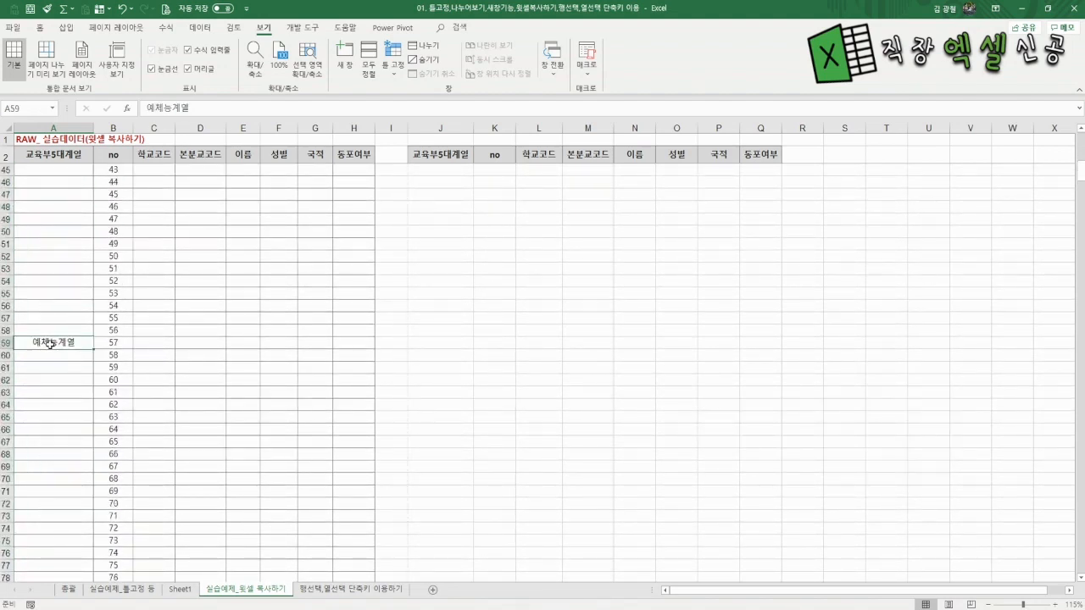
left_click_drag(50, 343, 49, 482)
scroll(44, 508, "down", 18)
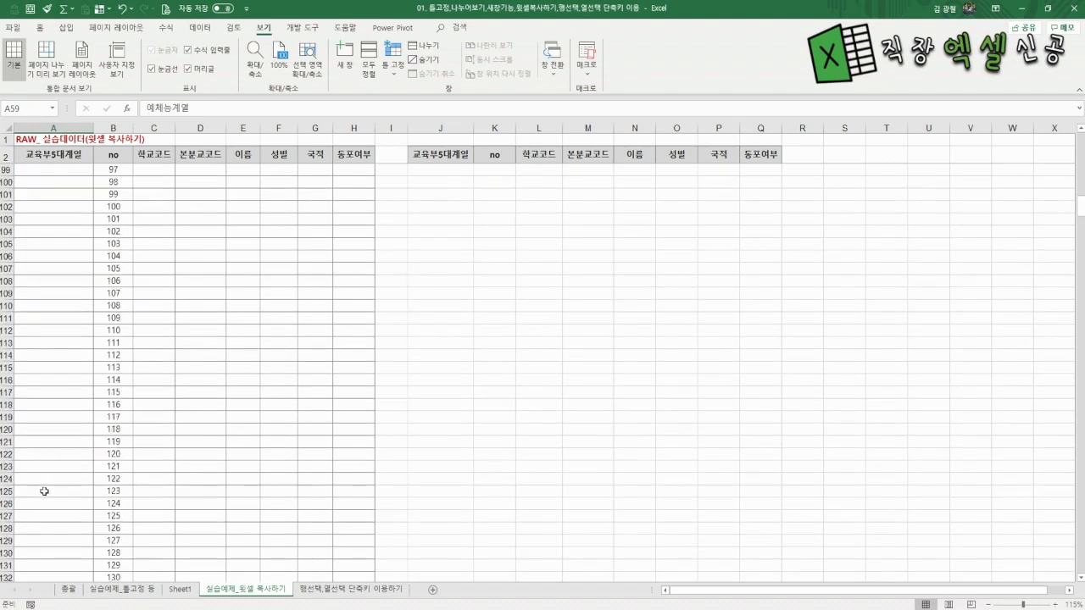
scroll(44, 484, "down", 20)
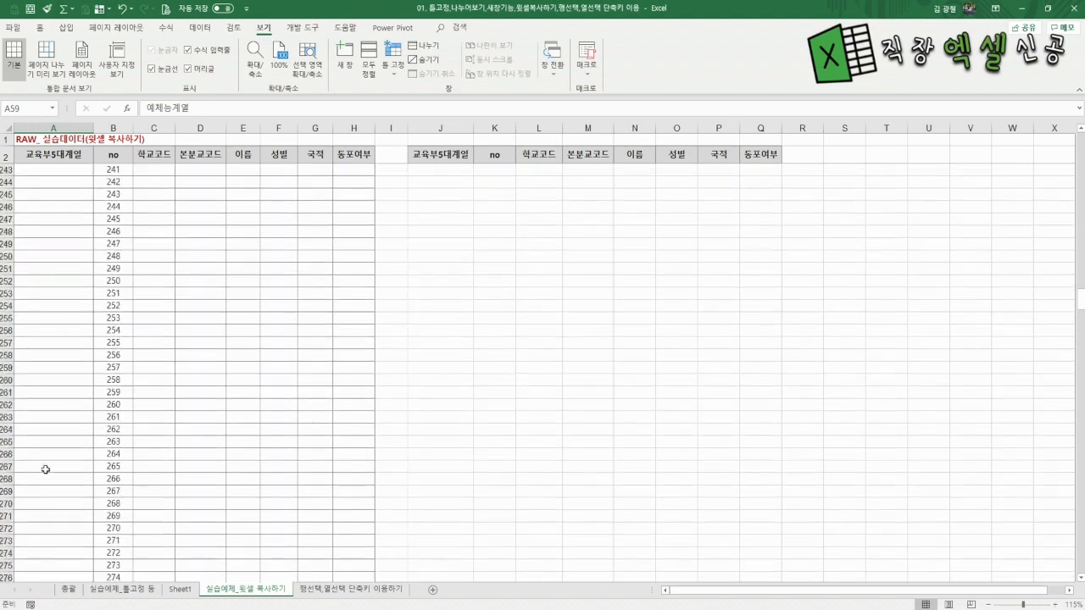
scroll(46, 468, "down", 20)
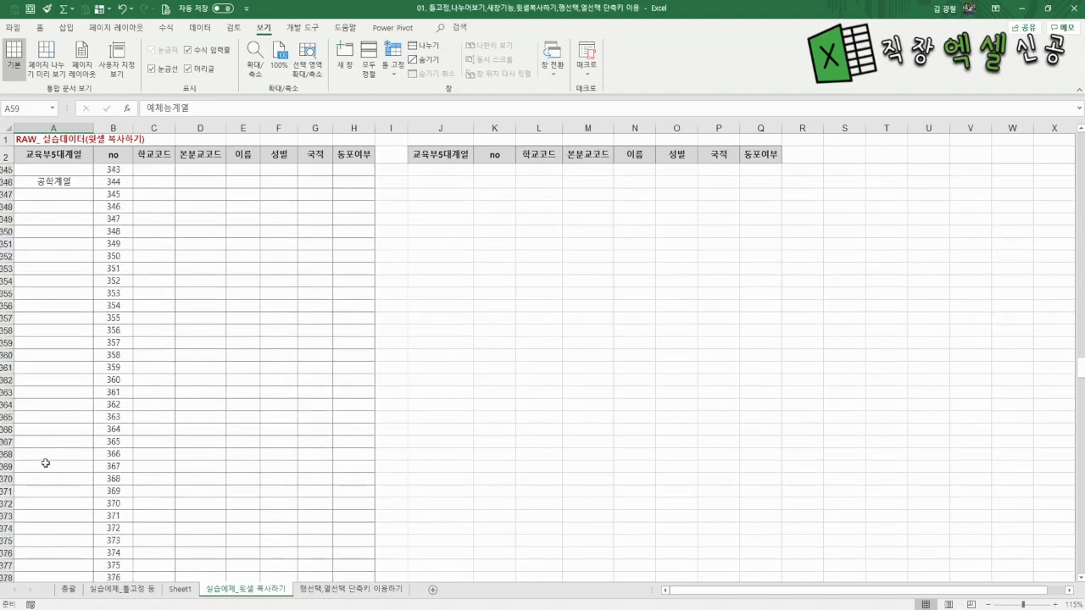
left_click_drag(56, 182, 88, 486)
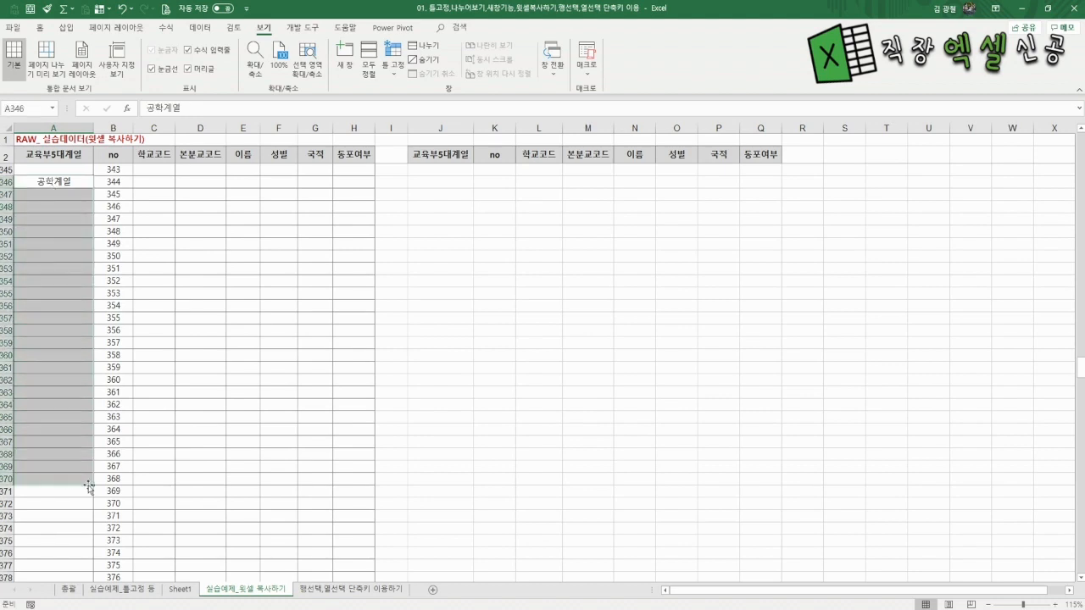
Jump along the no column to the table's last row and examine column A back up to the 의학계열 label
left_click(109, 450)
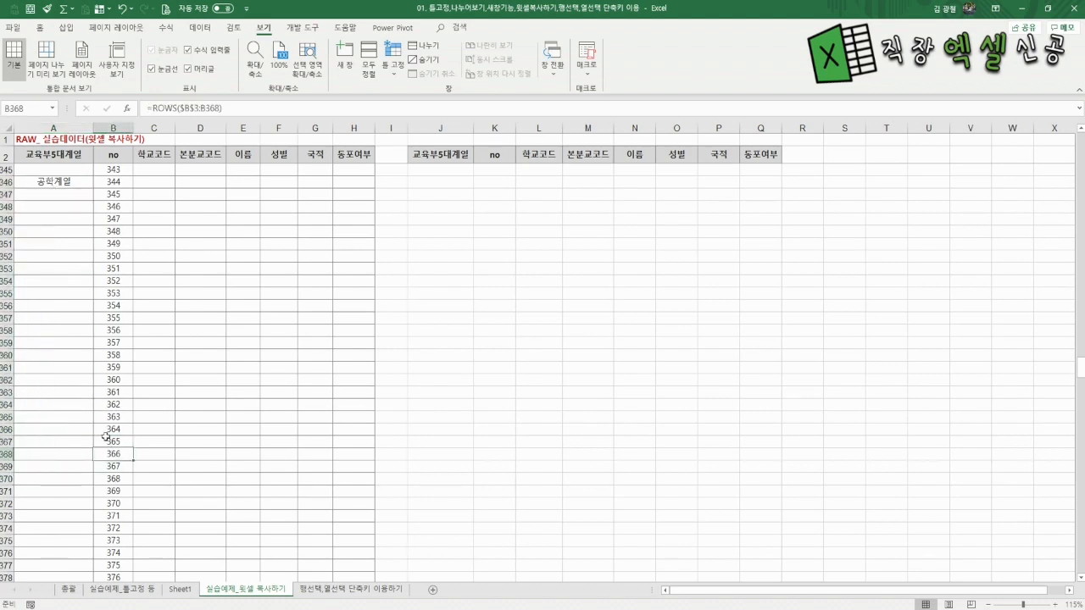
key("ctrl+Down")
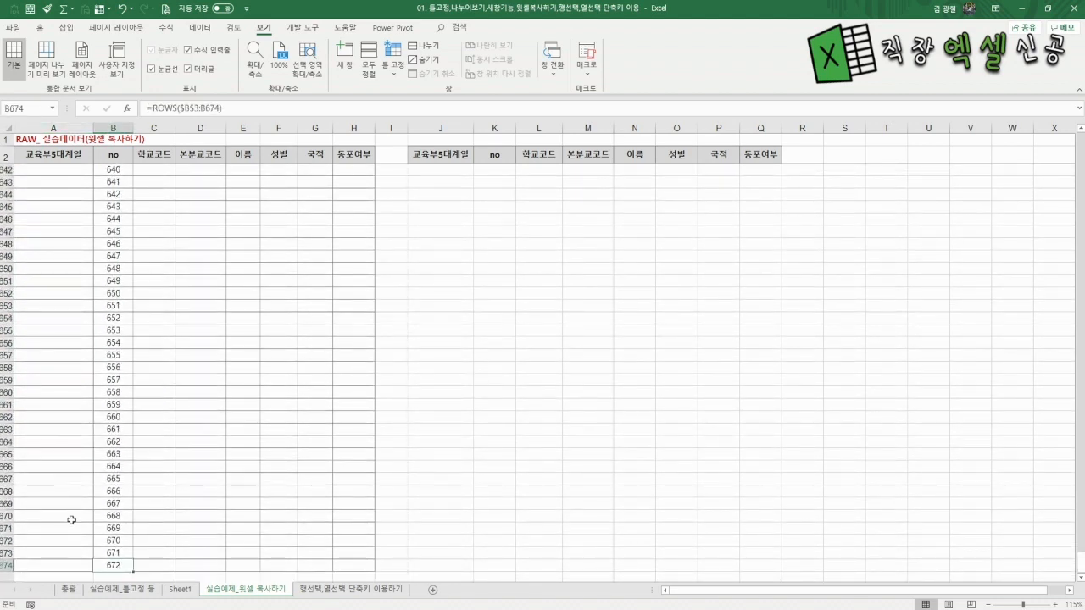
left_click(56, 567)
scroll(48, 424, "up", 14)
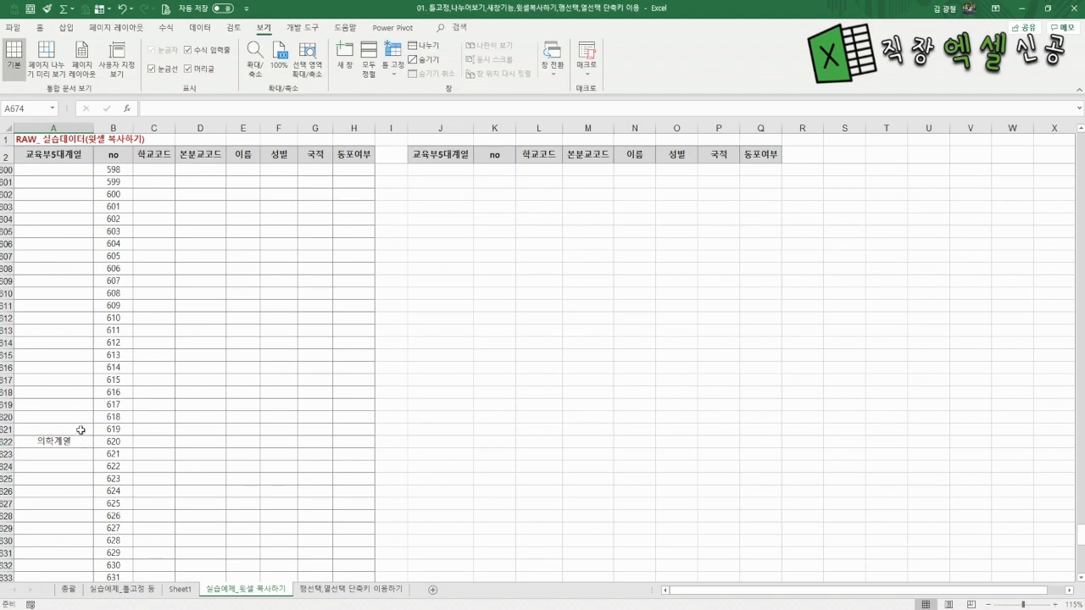
Return along the no column to its header and make cell A3, 자연과학계열, the active cell
left_click(118, 346)
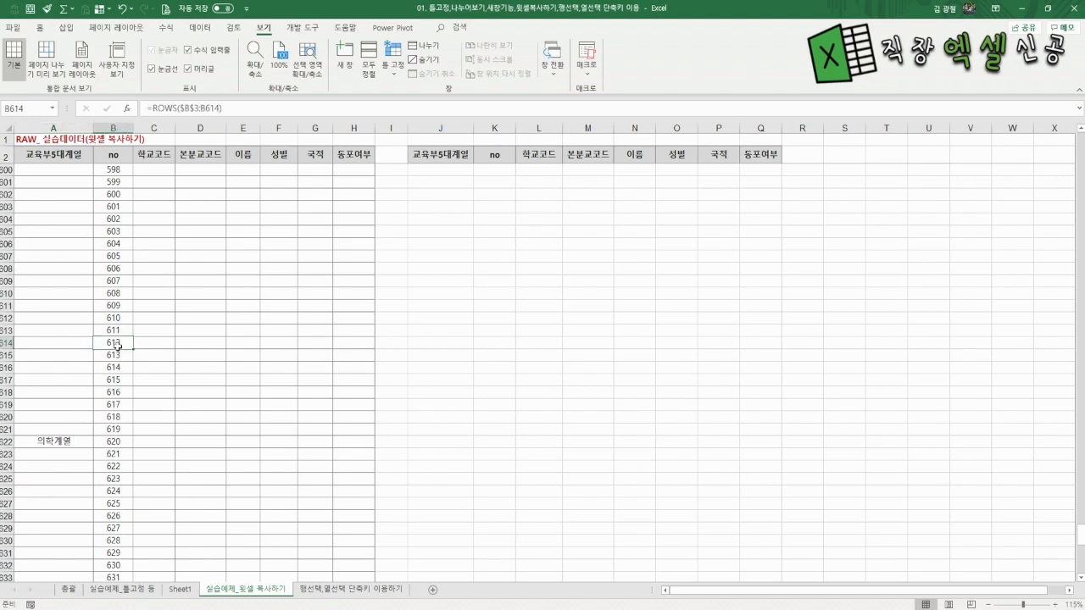
key("ctrl+Up")
key("Left")
key("Right")
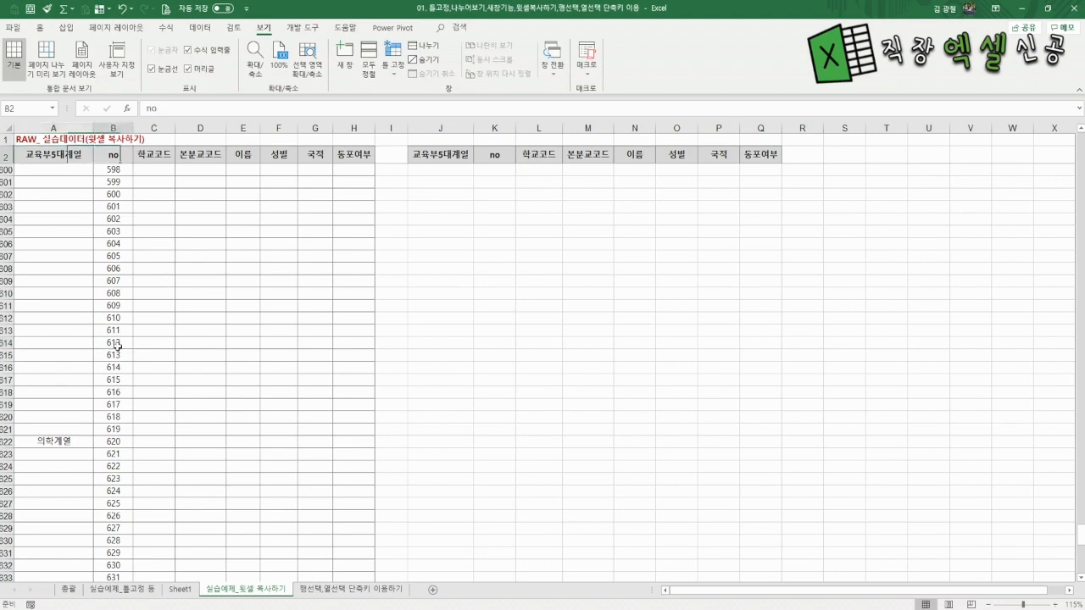
key("Left")
key("Down")
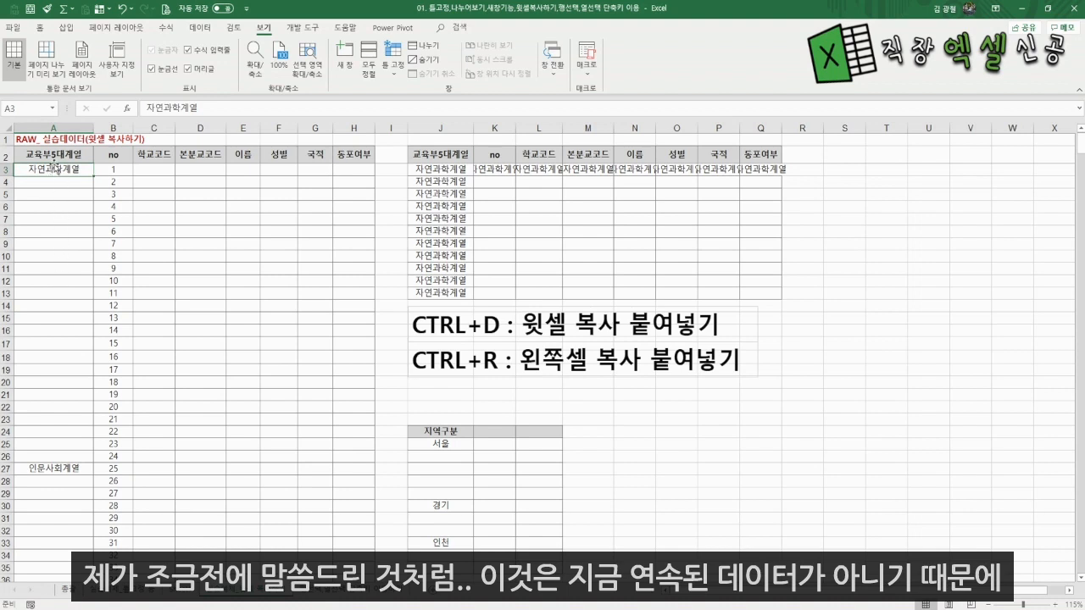
Try extending the selection from header A2 down column A one data edge at a time, and go back to A3
key("Up")
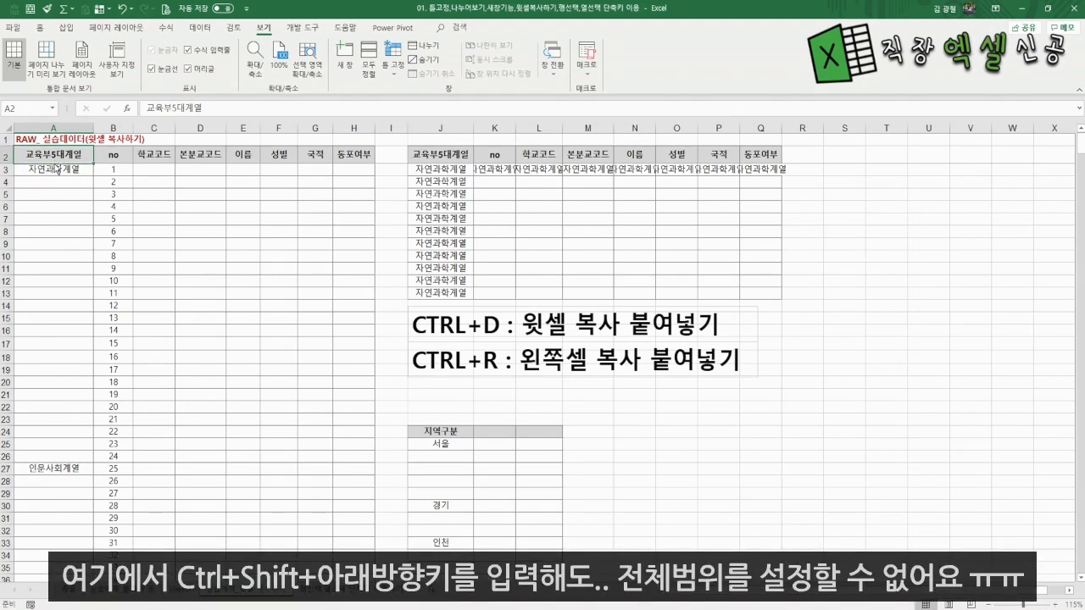
key("ctrl+shift+Down")
key("ctrl+shift+Down")
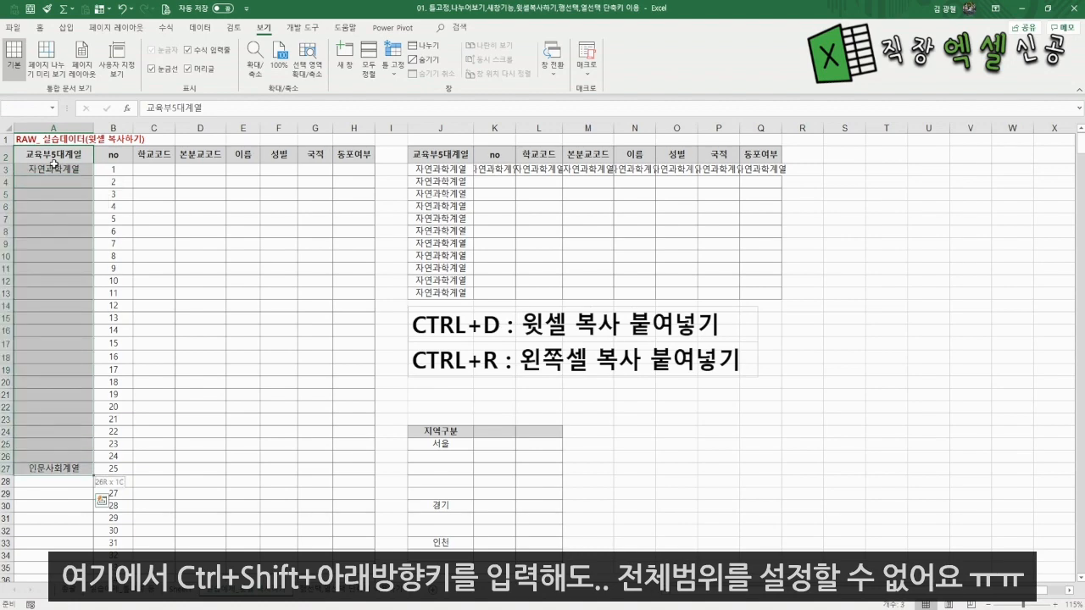
key("ctrl+shift+Down")
key("ctrl+shift+Down")
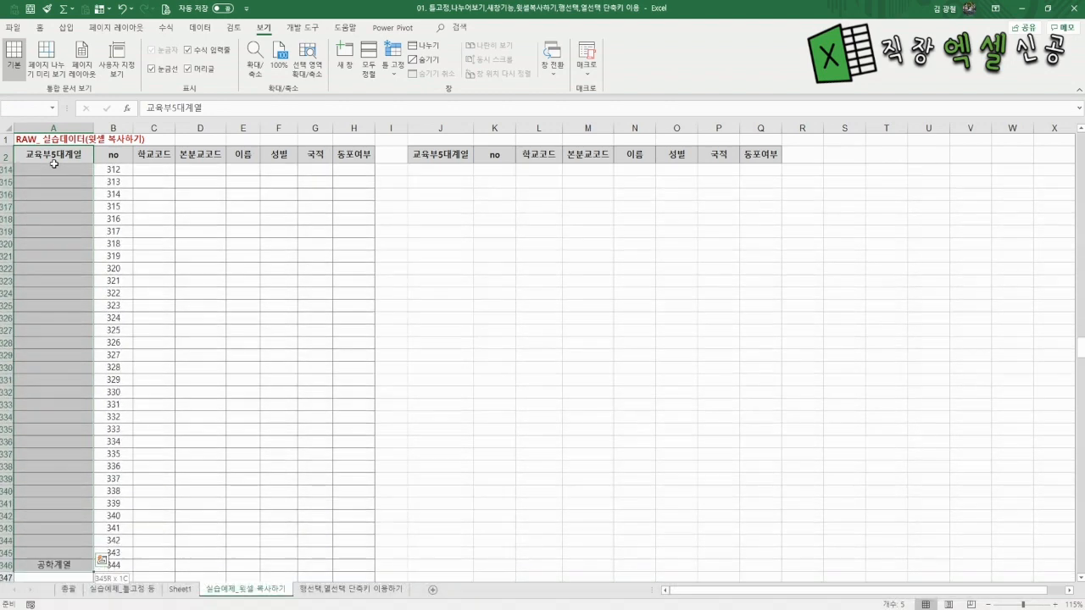
key("ctrl+shift+Down")
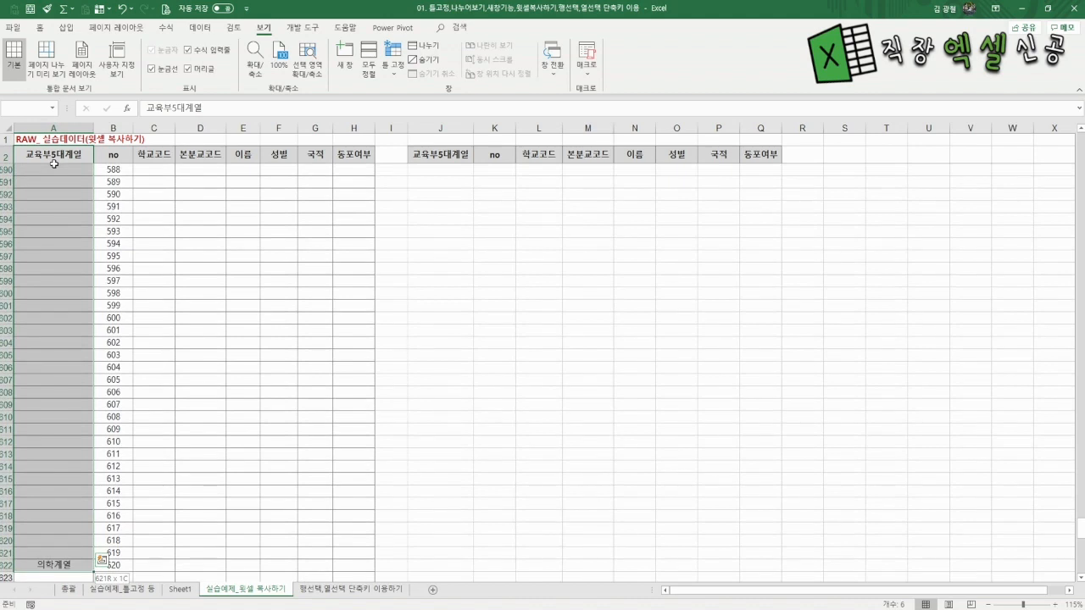
key("ctrl+shift+Down")
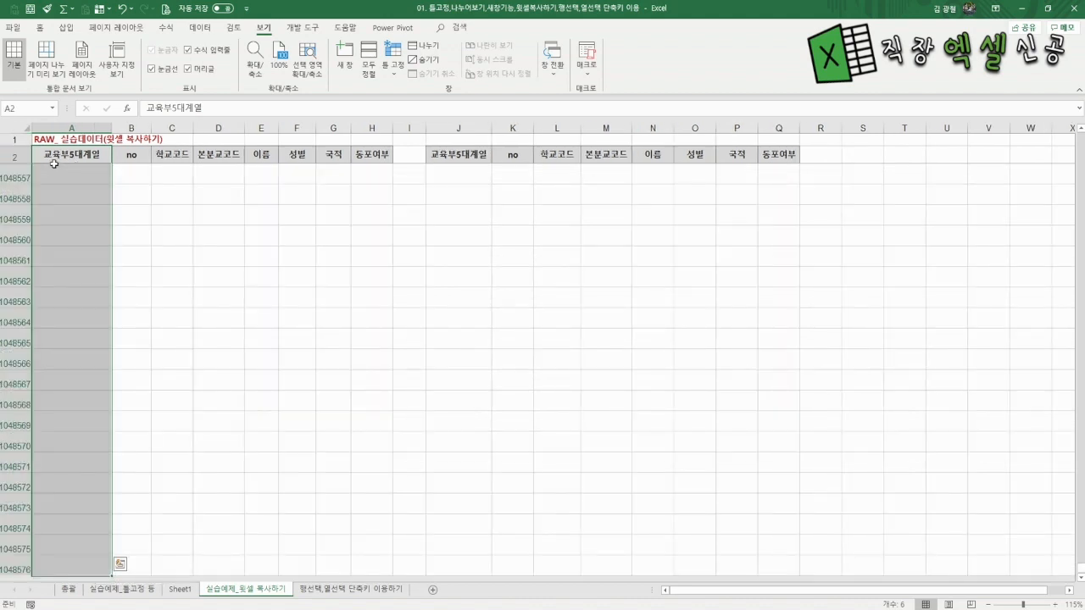
key("Up")
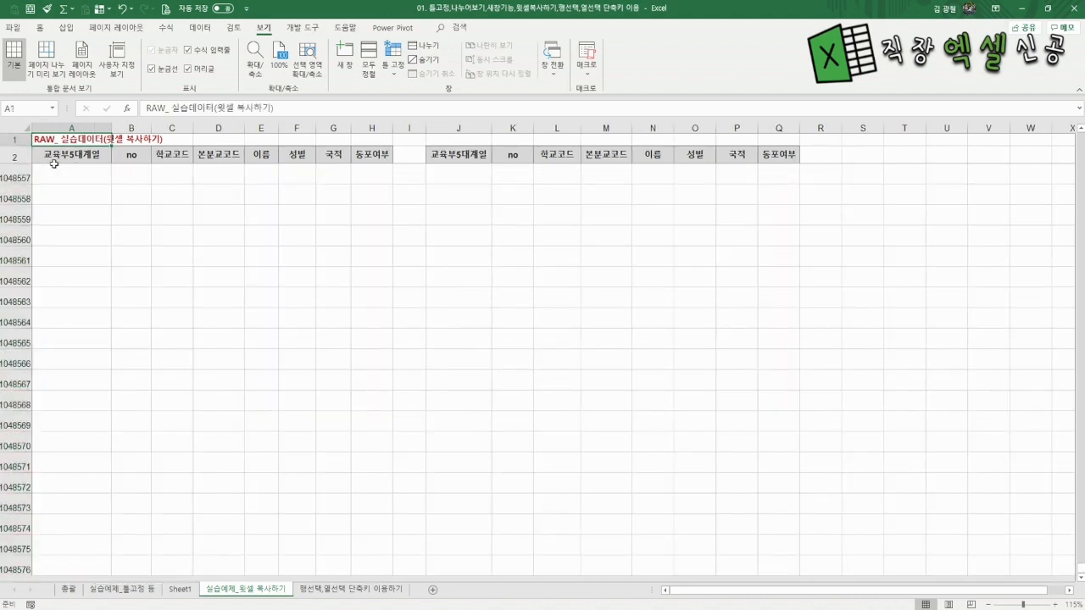
left_click(53, 162)
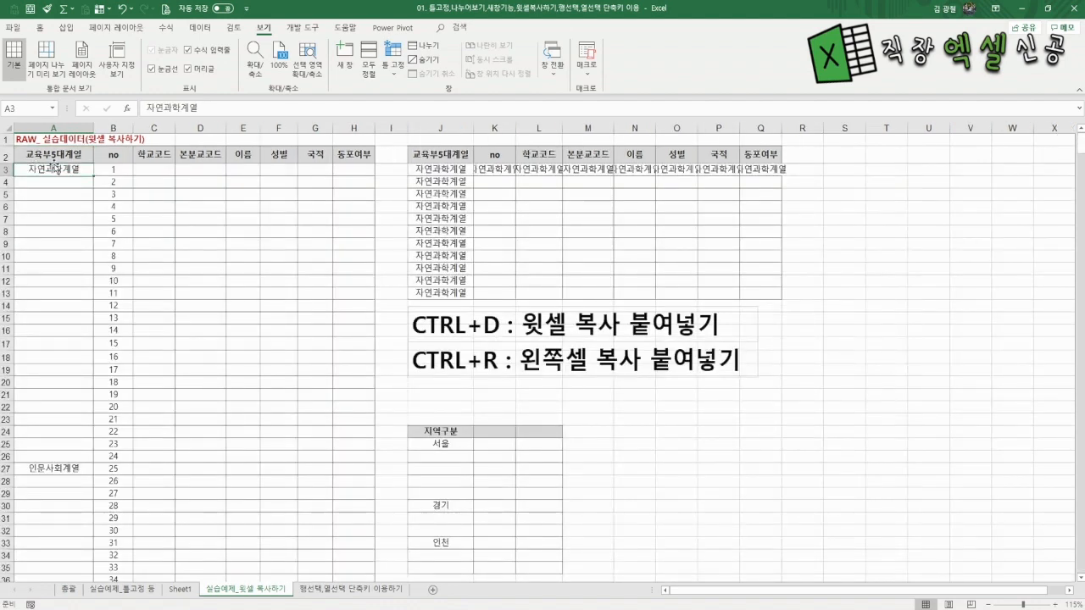
Split the window at cell I17 and remove the vertical divider, keeping only the horizontal split
left_click(392, 346)
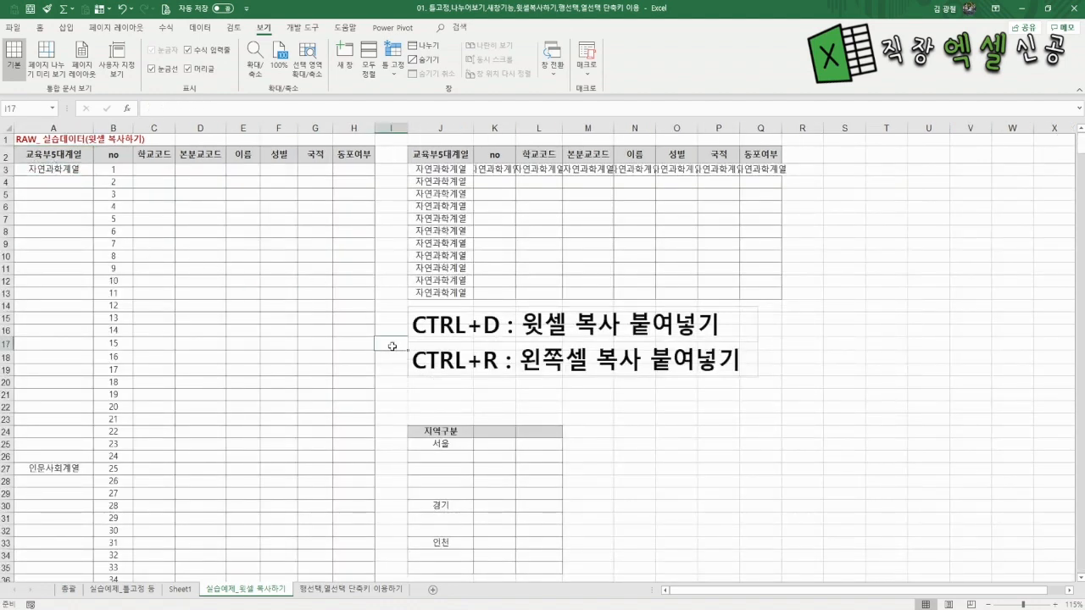
left_click(426, 50)
left_click(426, 47)
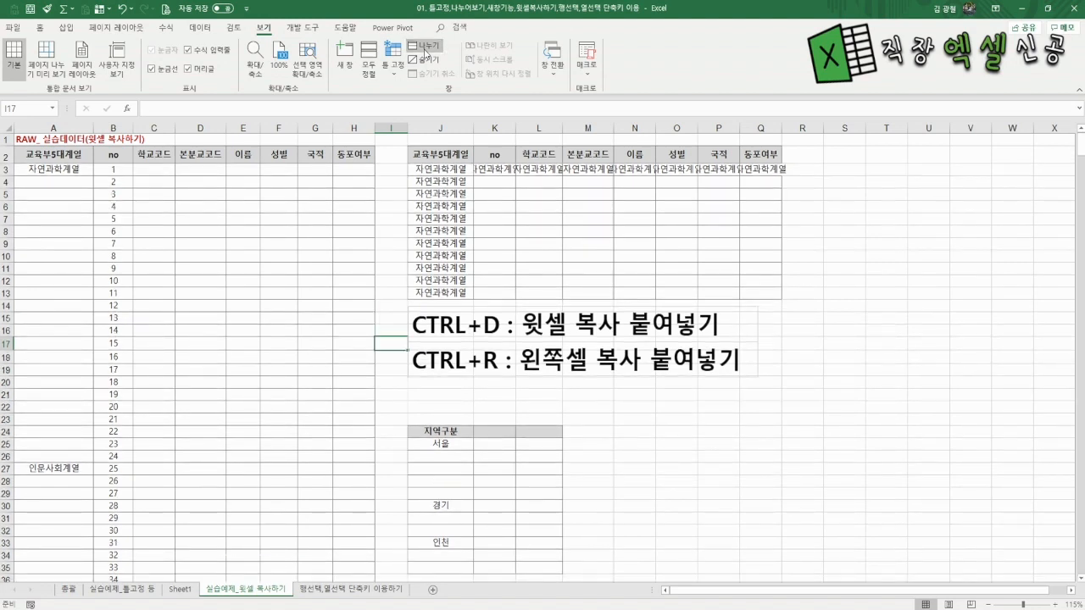
double_click(377, 253)
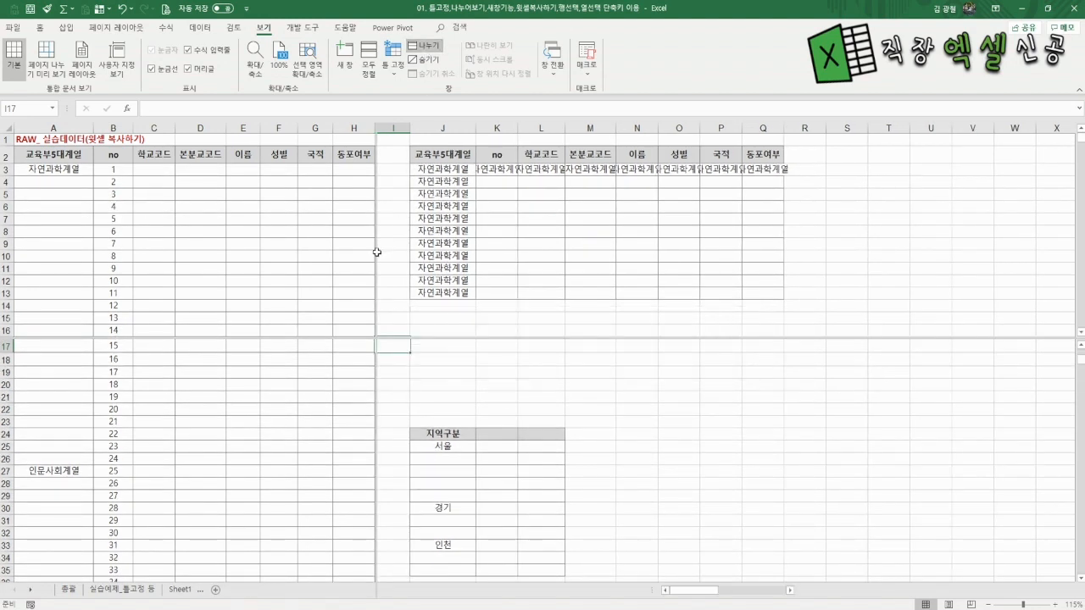
Show the table's last row in the lower pane, select A3:A674 across both panes, and remove the window split
left_click(108, 393)
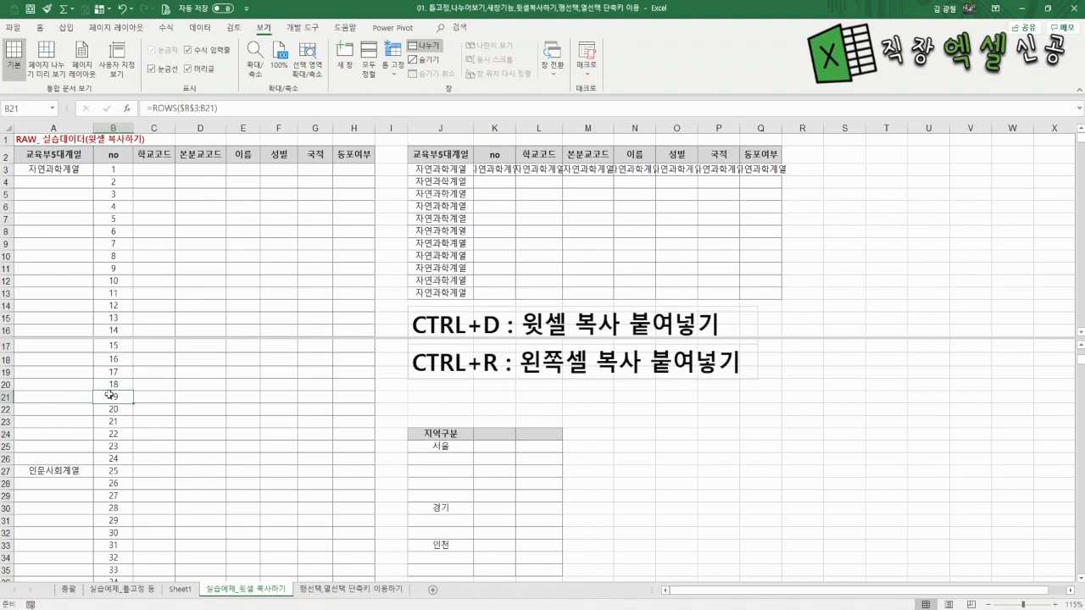
key("ctrl+Down")
scroll(120, 492, "down", 1)
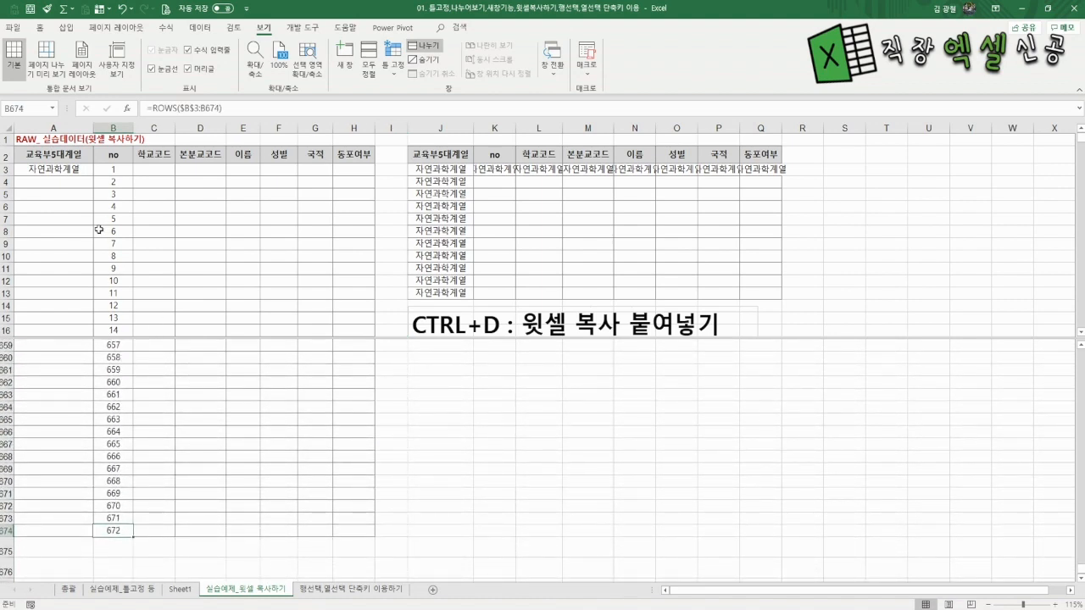
left_click(39, 171)
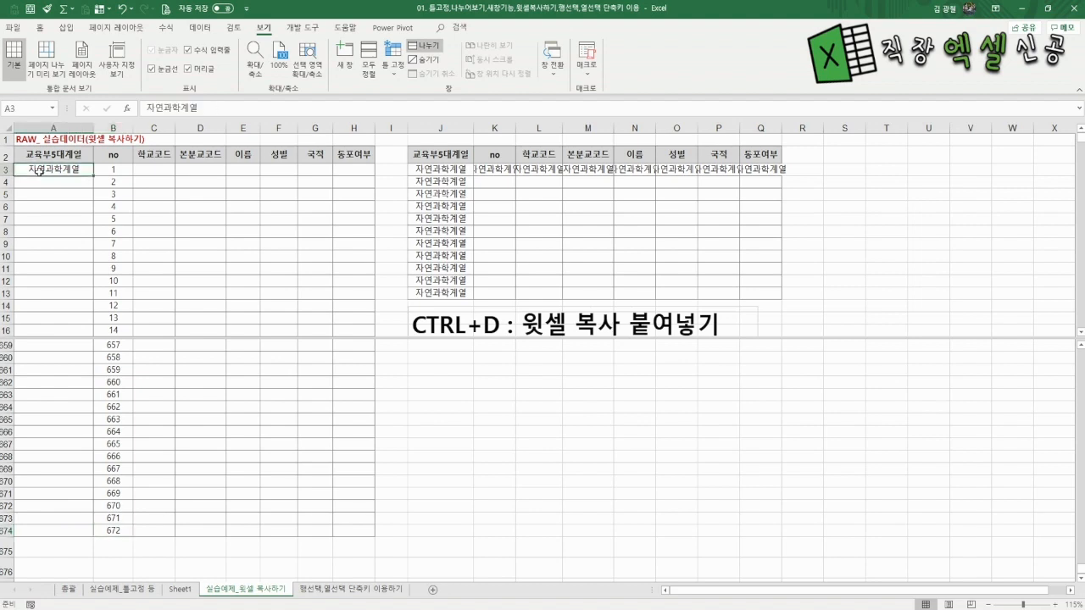
left_click(60, 532, "shift")
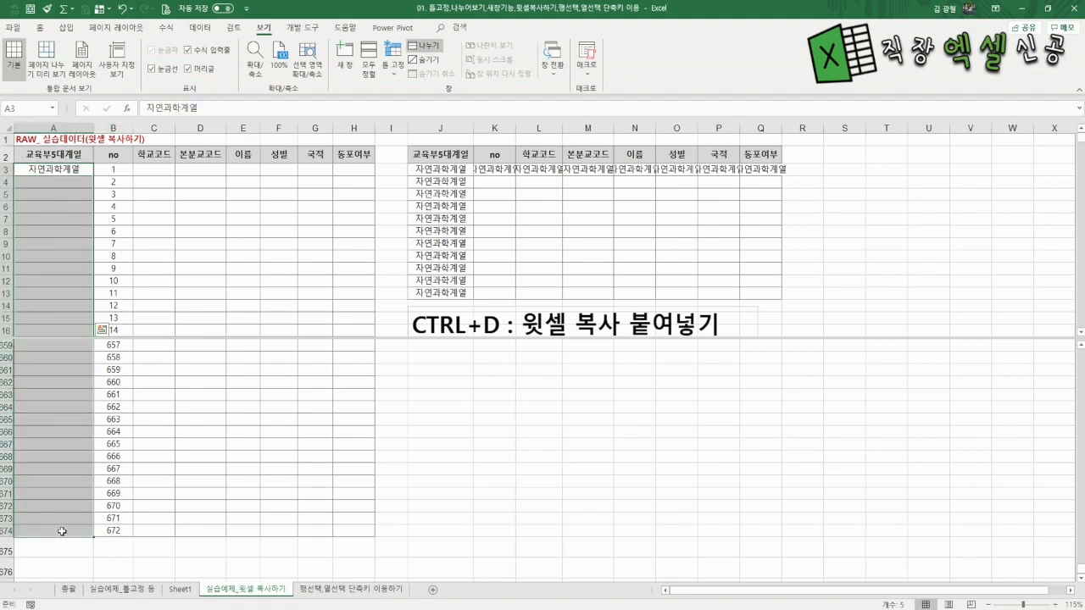
left_click(333, 445)
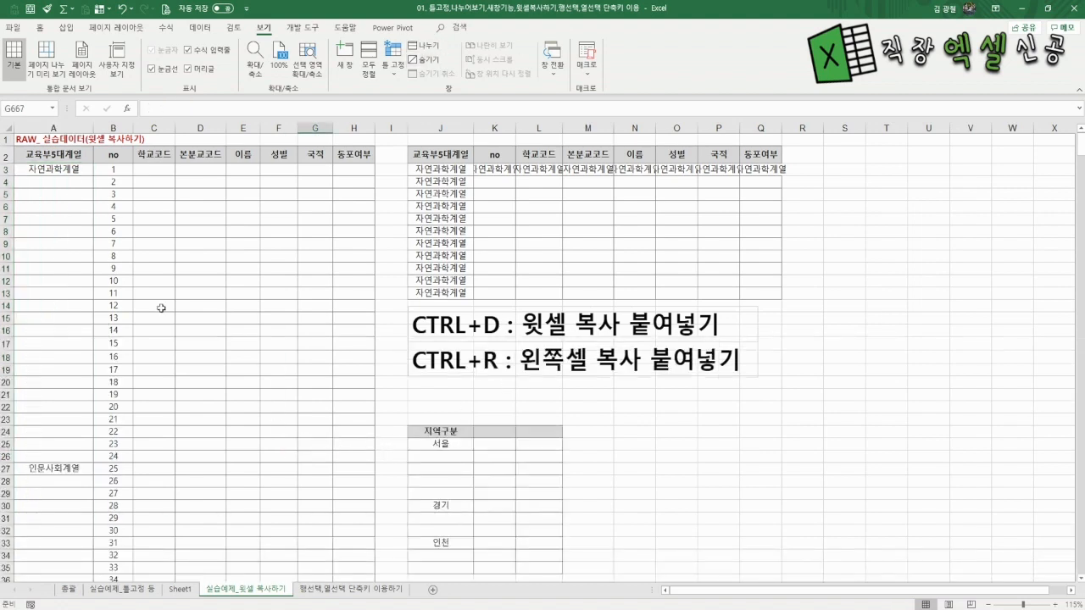
Step through headers A2 and B2 and the cells below them, ending with cell A3 active
left_click(104, 158)
left_click(55, 157)
key("Right")
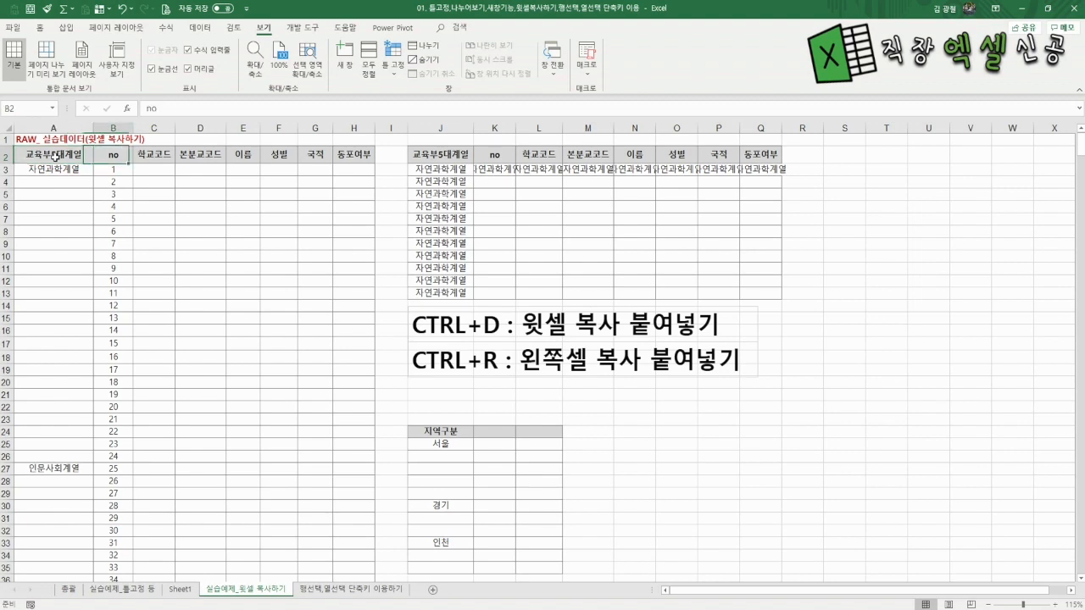
key("Left")
key("Down")
key("Down")
key("Down")
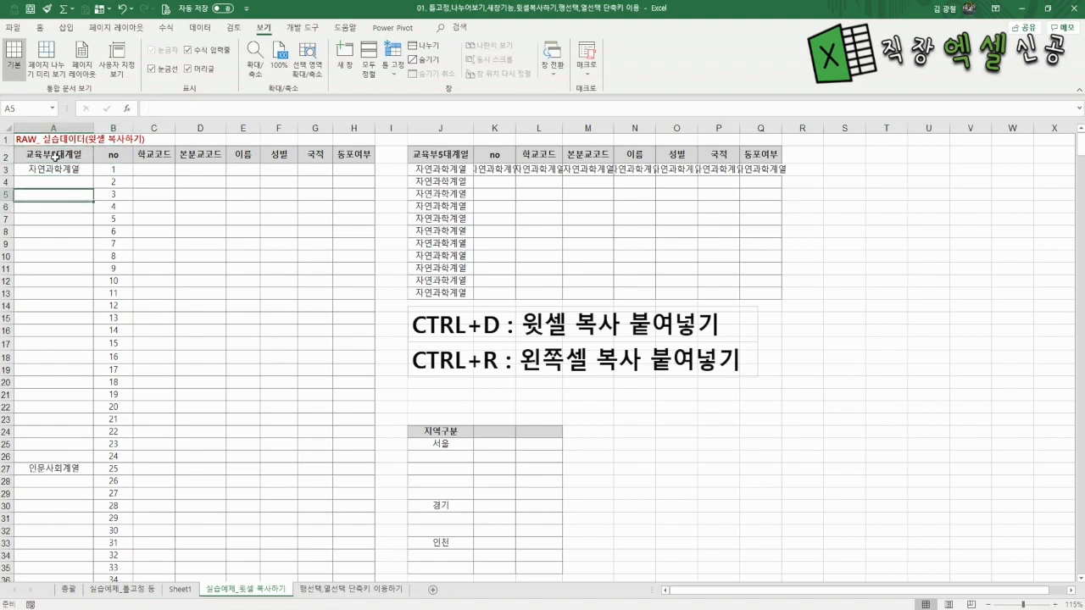
key("Up")
key("Up")
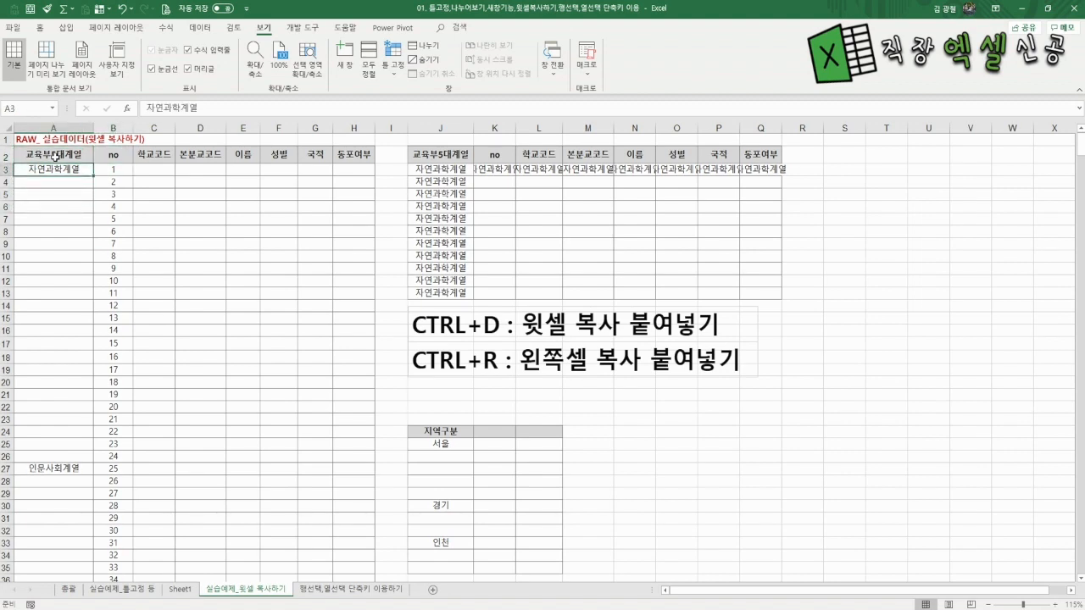
Find the last filled row of the no column (B), starting from the gaps in column A
key("Down")
key("Down")
key("Down")
key("Down")
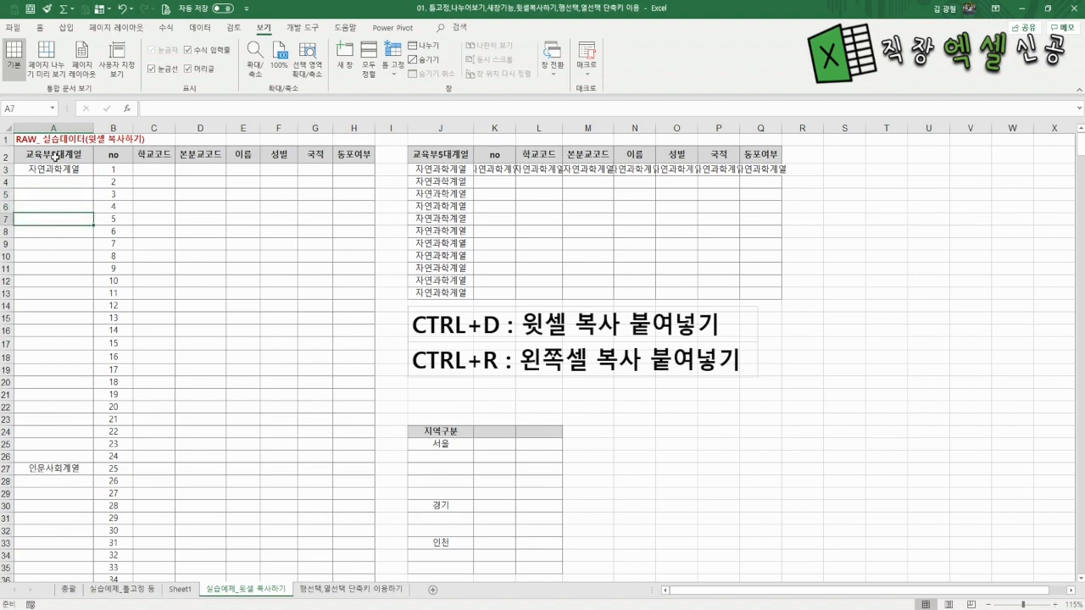
key("Right")
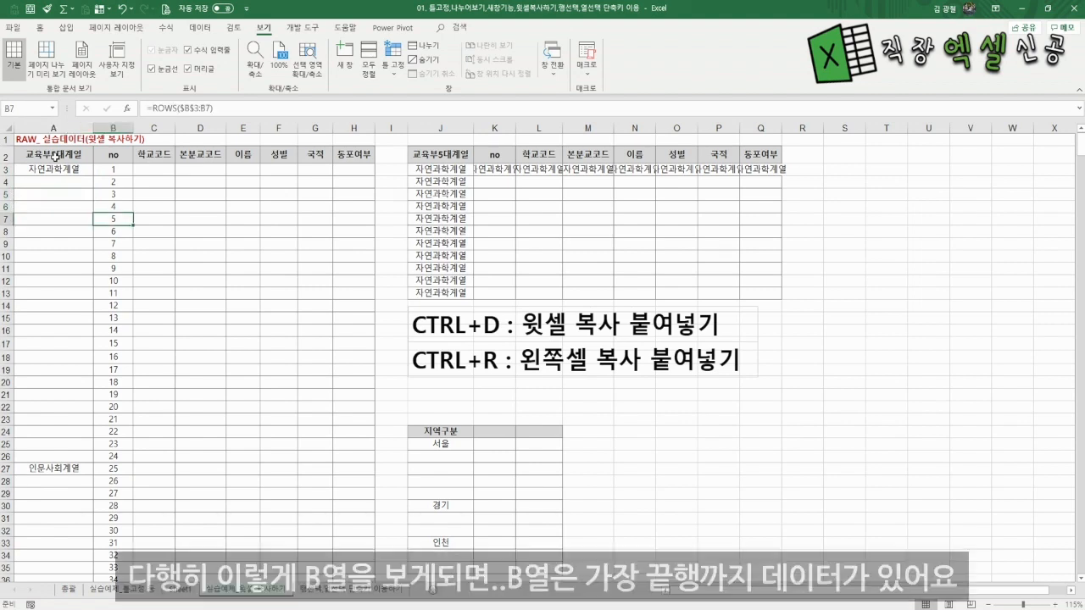
key("Up")
key("Up")
key("Up")
key("Up")
key("Down")
key("ctrl+Down")
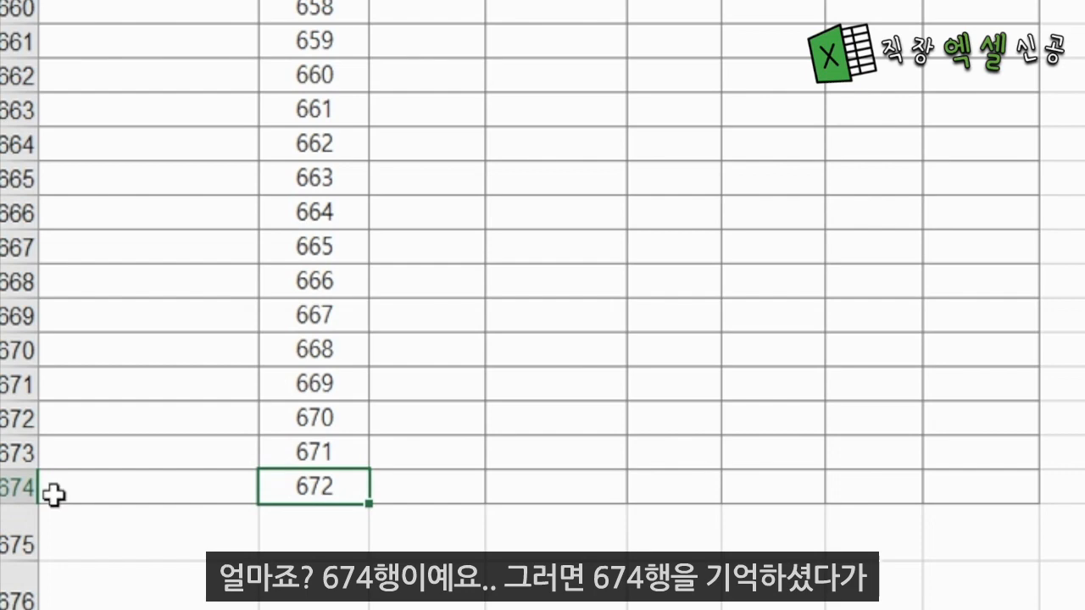
left_click(316, 392)
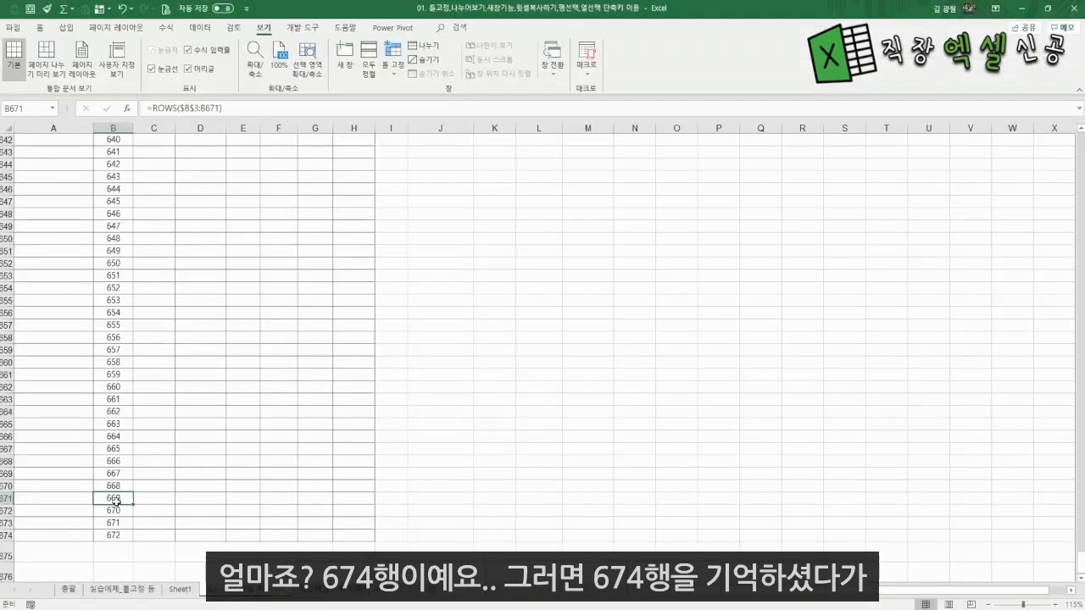
Select the range A3:A674 in the 교육부5대계열 column by entering its reference
key("ctrl+Up")
key("Left")
key("Down")
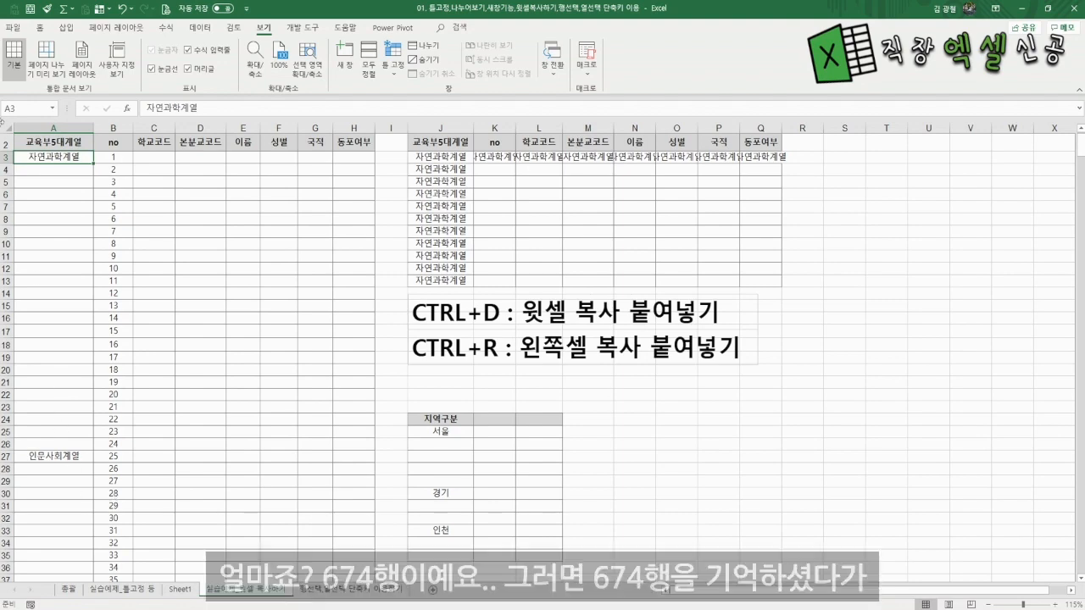
left_click(25, 108)
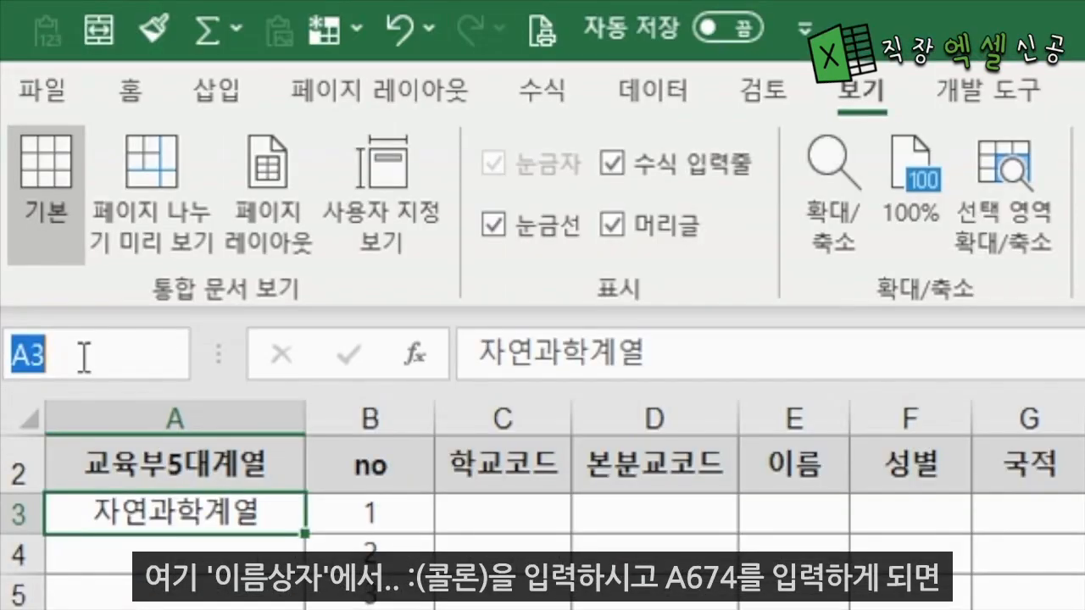
left_click(85, 356)
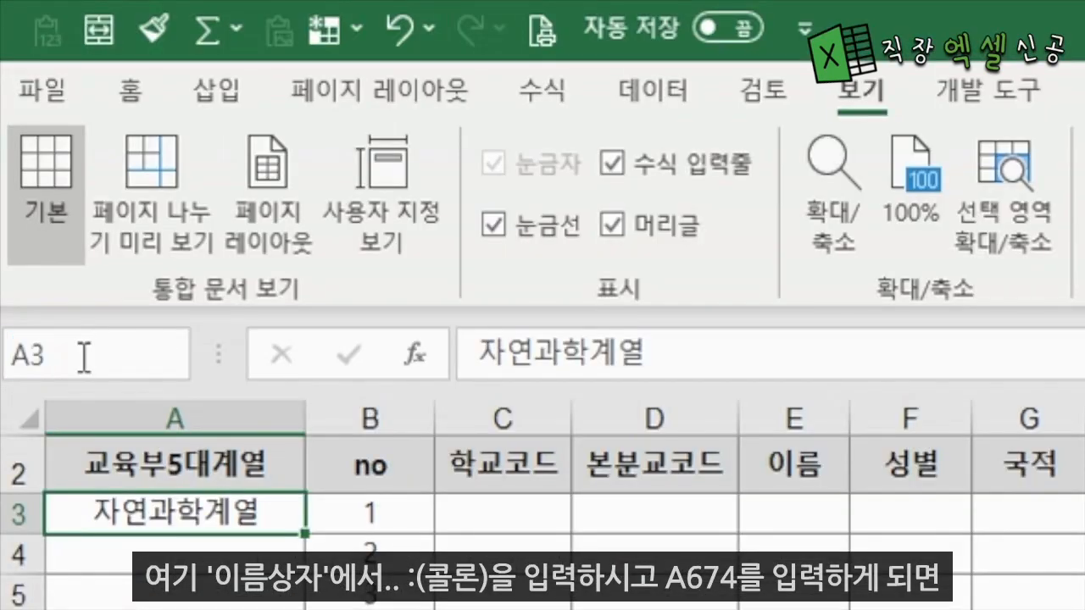
type(":A674")
key("Return")
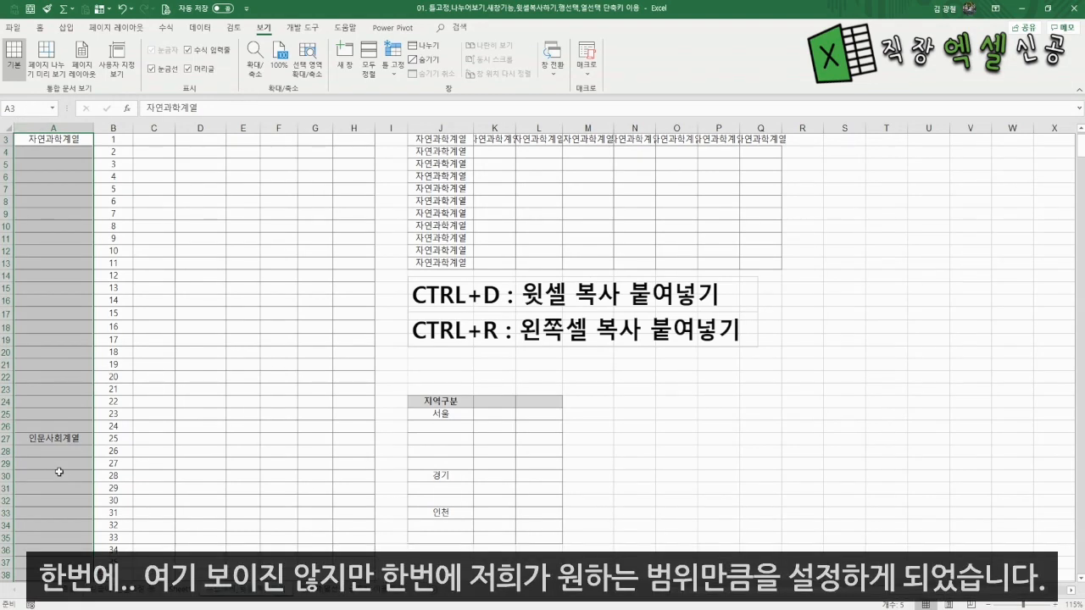
scroll(72, 459, "down", 5)
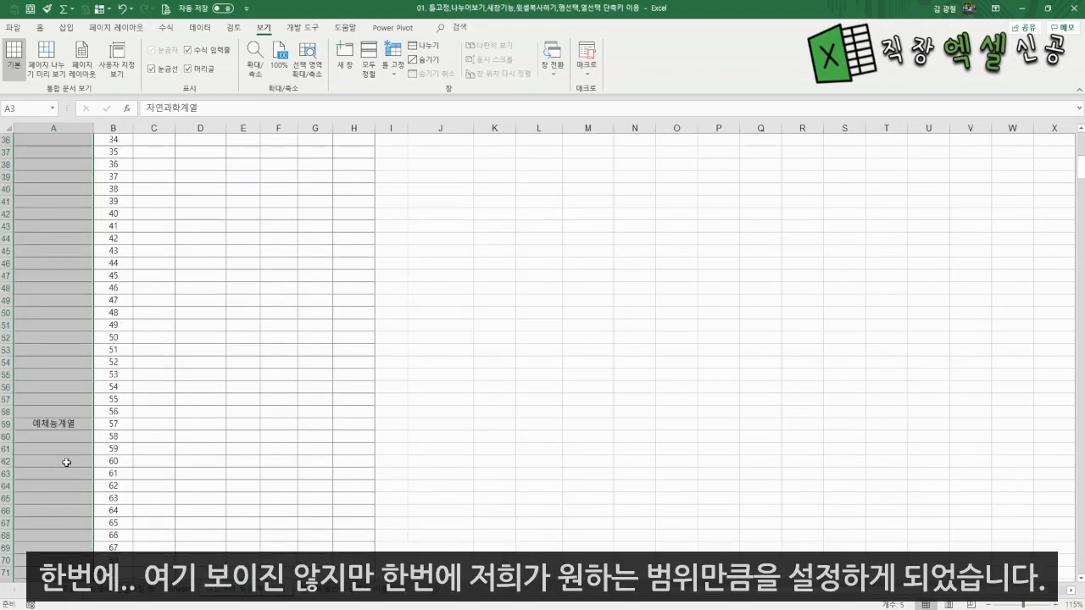
scroll(66, 463, "up", 12)
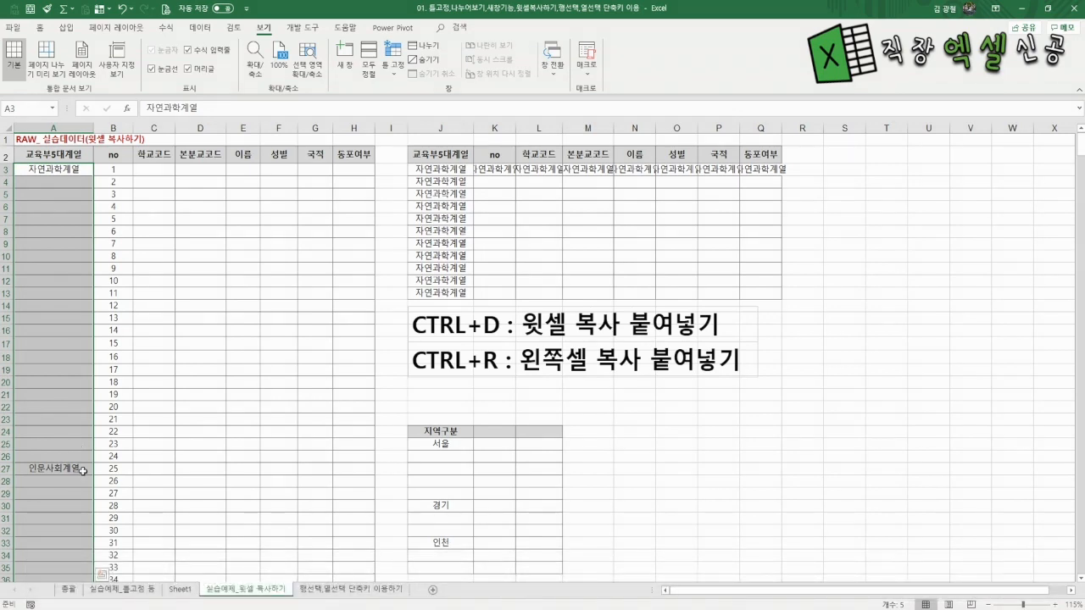
Reduce the selection to the blank cells (빈 셀) of the range using Go To Special (이동 옵션)
left_click(39, 27)
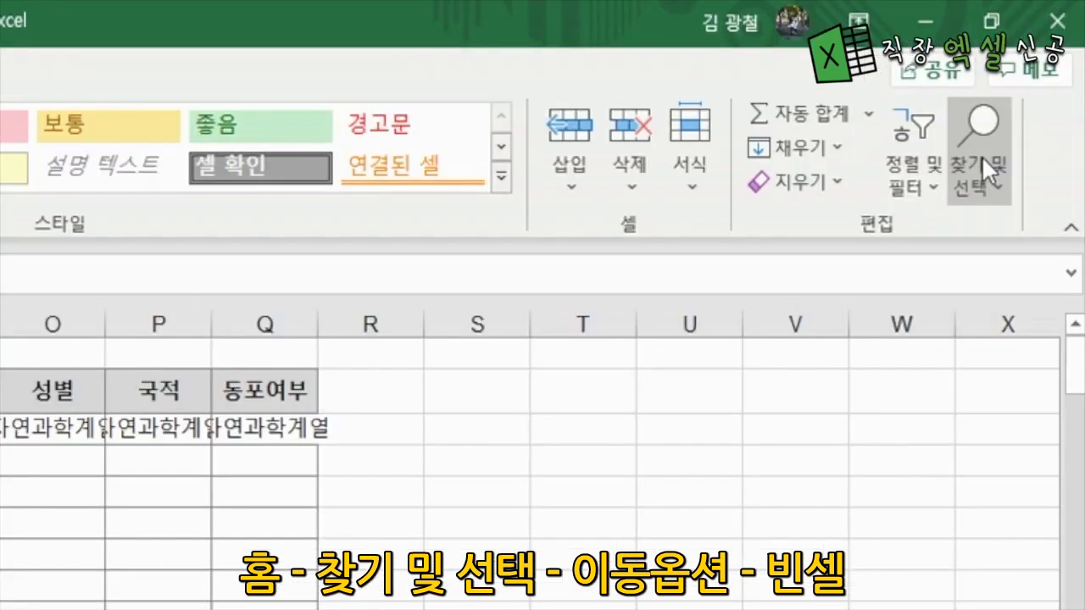
left_click(981, 156)
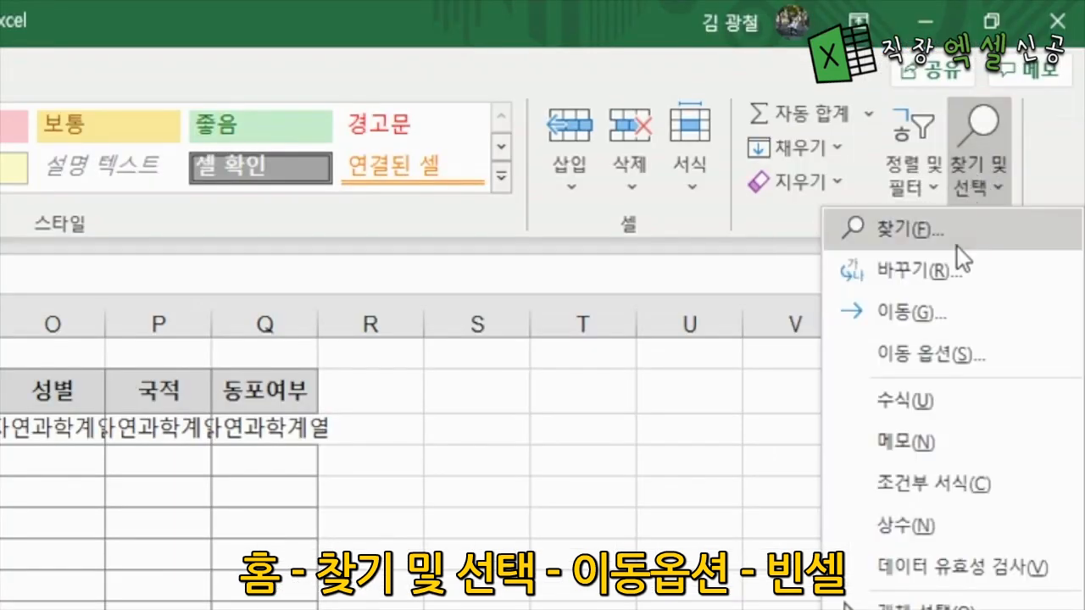
left_click(897, 358)
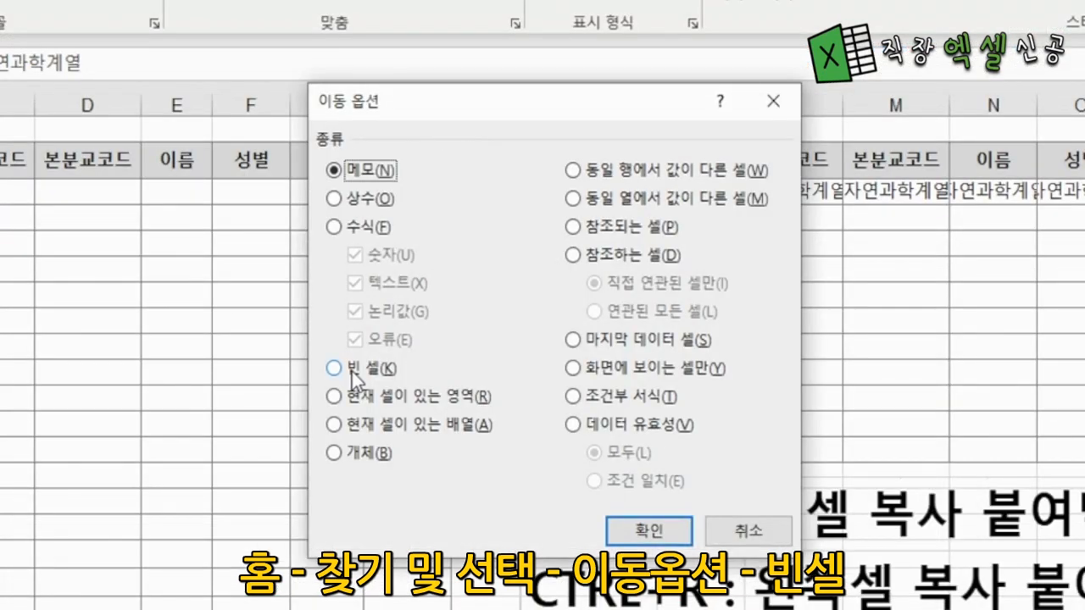
left_click(326, 256)
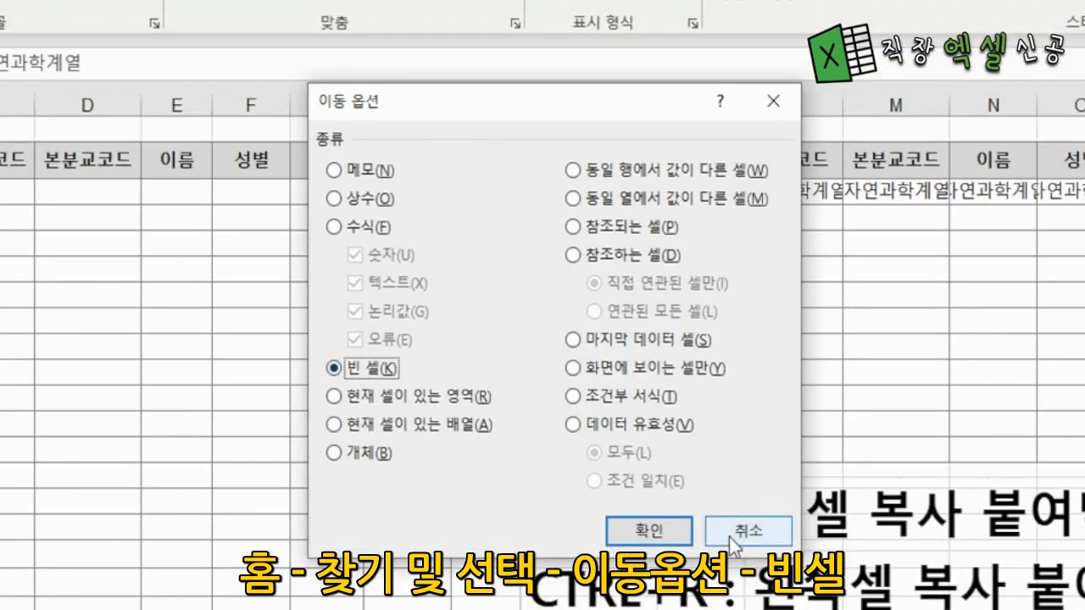
left_click(468, 331)
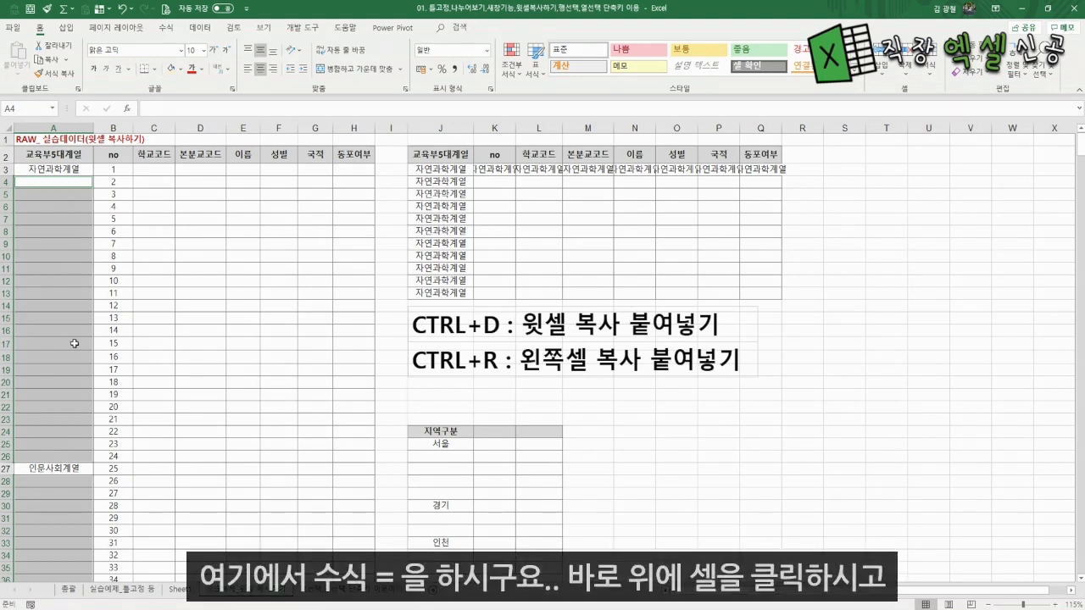
Fill all selected blank cells at once with a relative reference to the cell above, entering =A3 in A4
type("=")
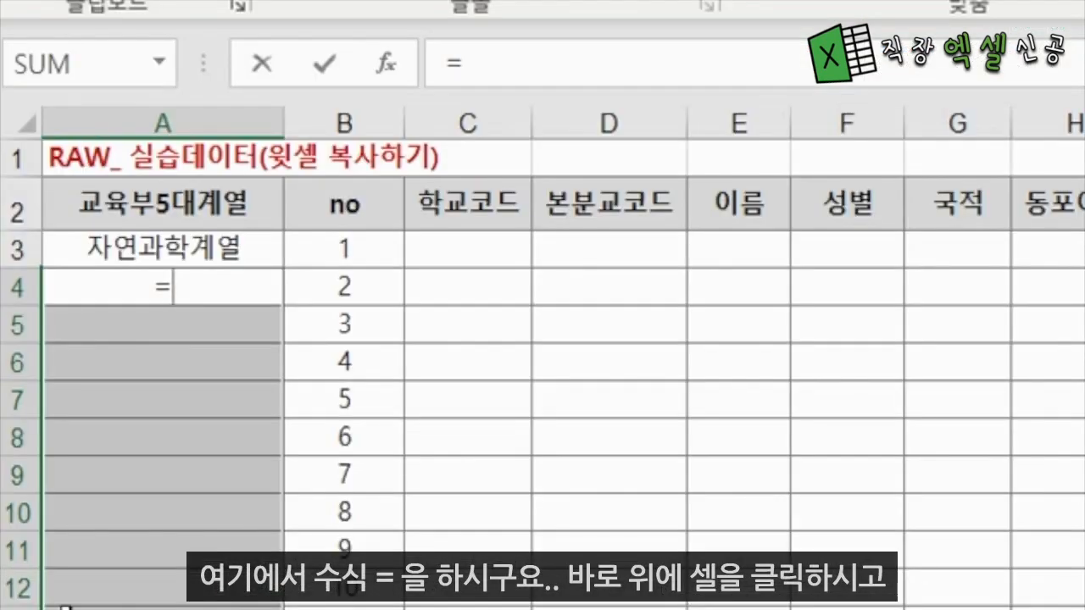
left_click(123, 245)
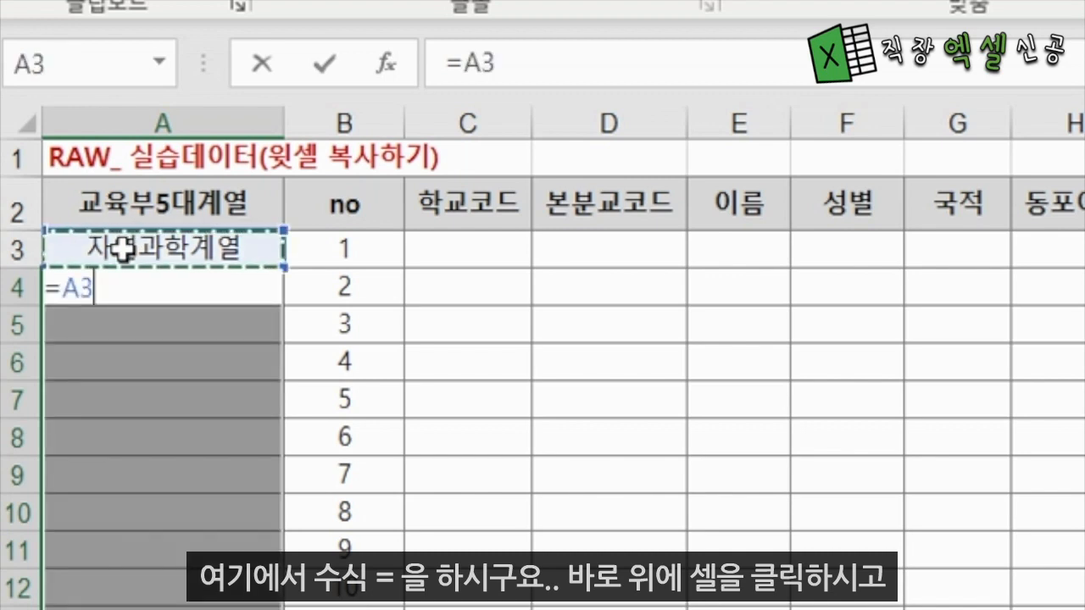
key("ctrl+Return")
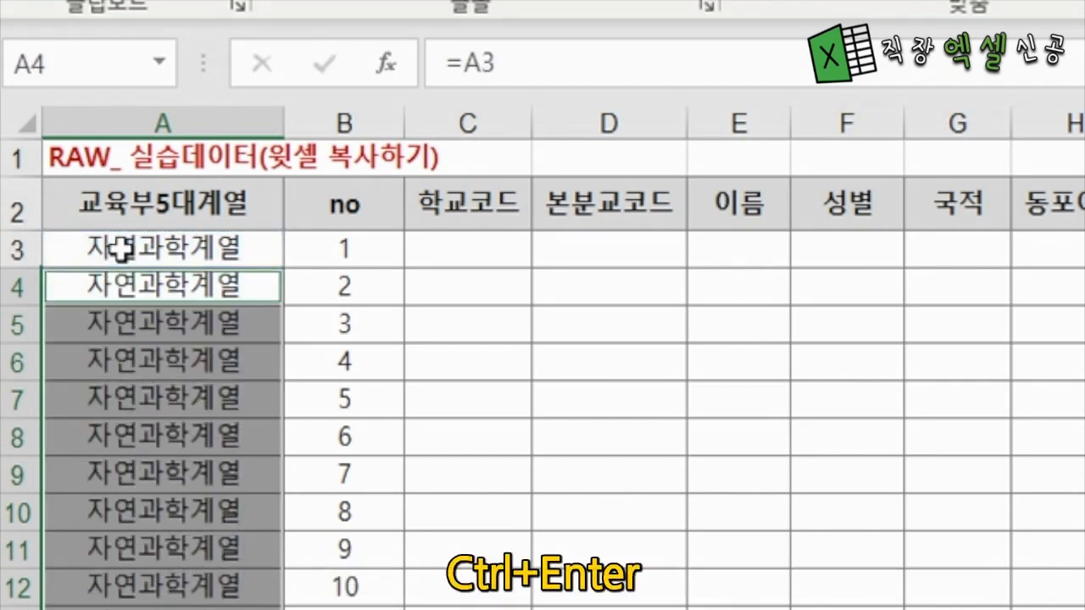
Examine the filled 교육부5대계열 column at each category change and down to its last row
left_click(204, 606)
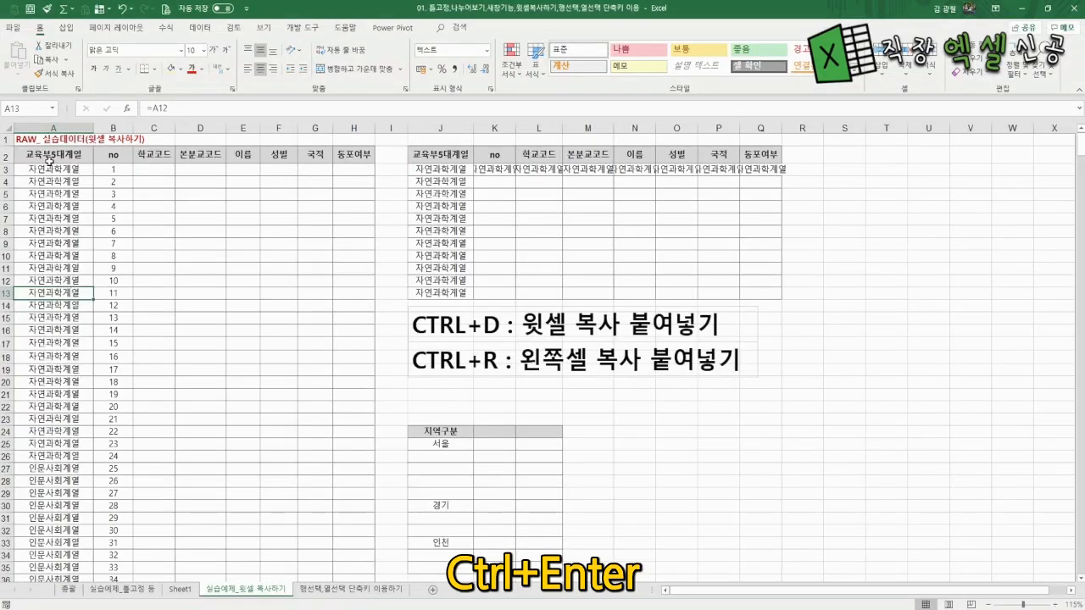
left_click_drag(49, 168, 41, 393)
left_click_drag(51, 468, 53, 506)
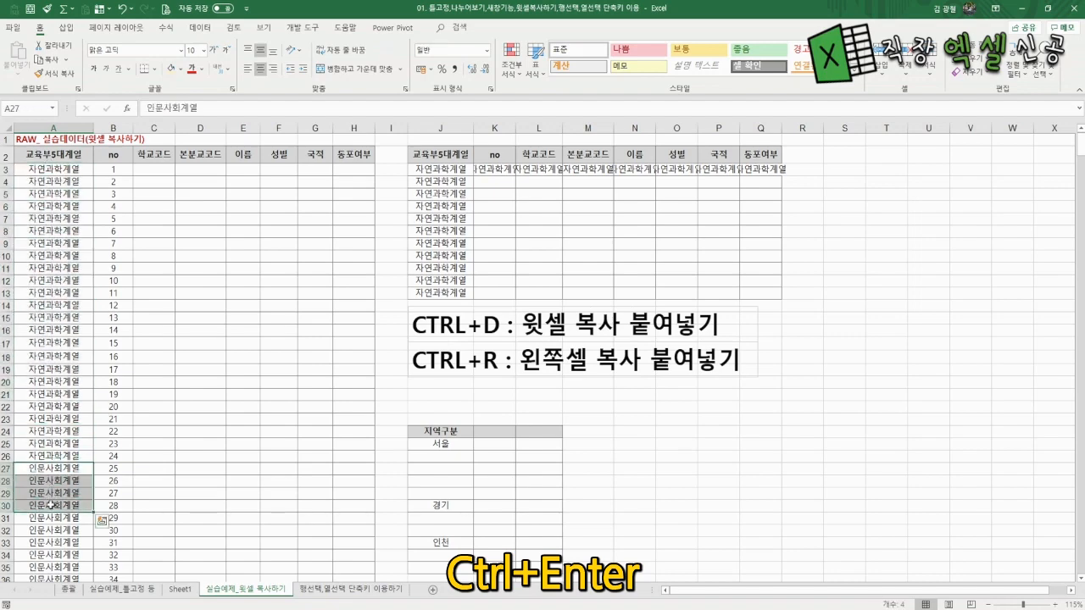
scroll(56, 483, "down", 10)
left_click(63, 464)
key("Down")
key("Down")
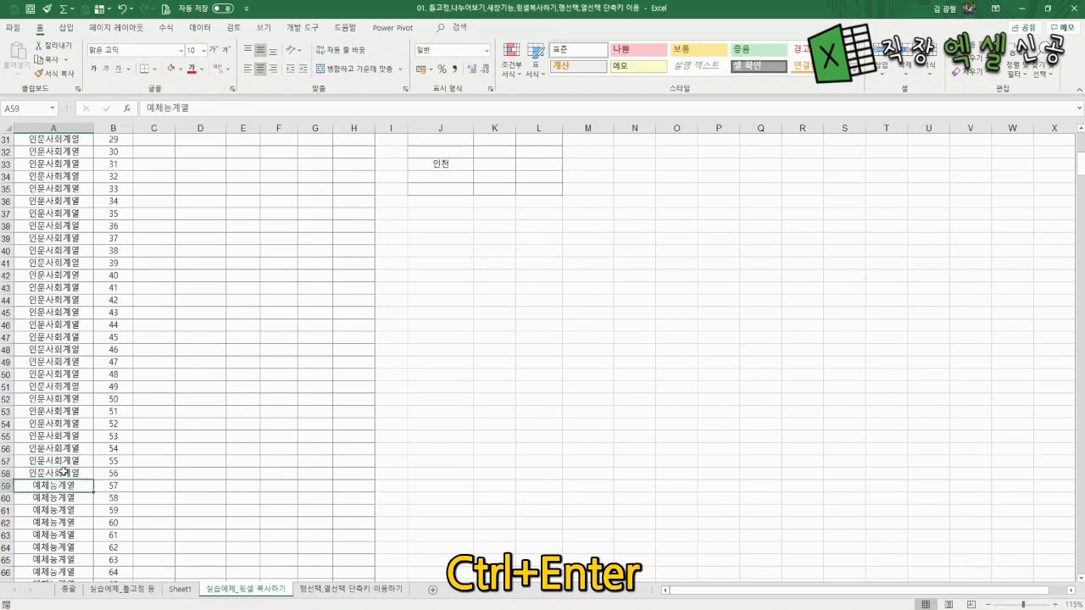
key("Down")
key("Down")
key("Down")
key("Down")
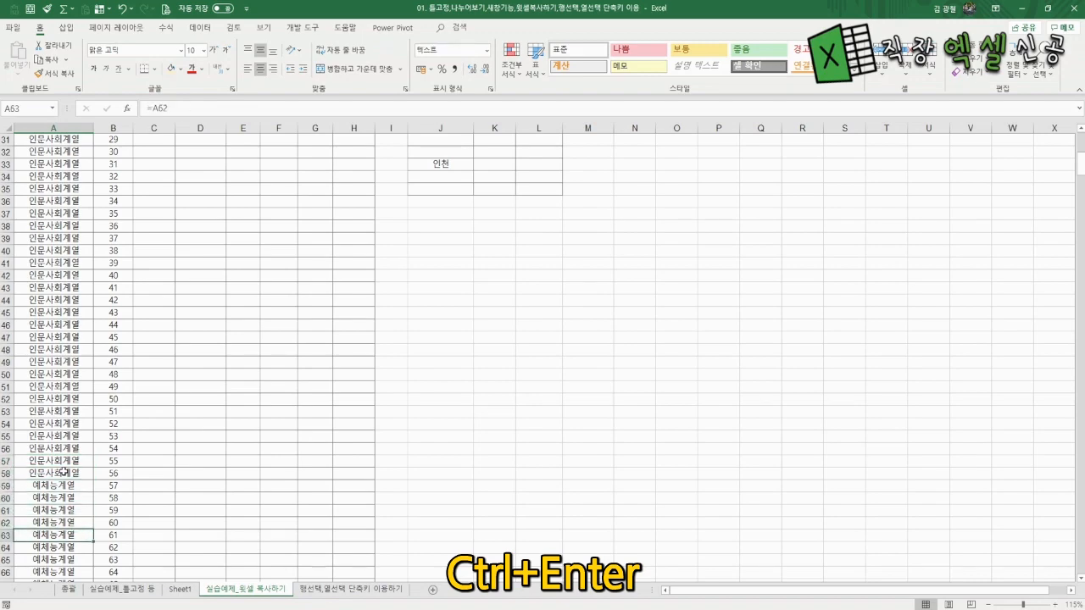
key("ctrl+Down")
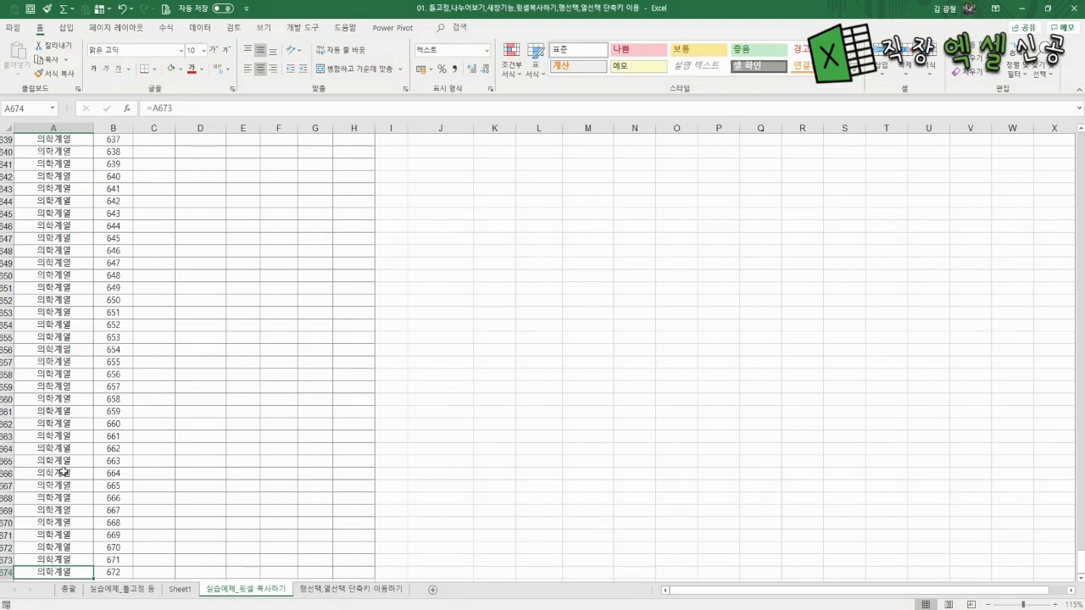
left_click(62, 426)
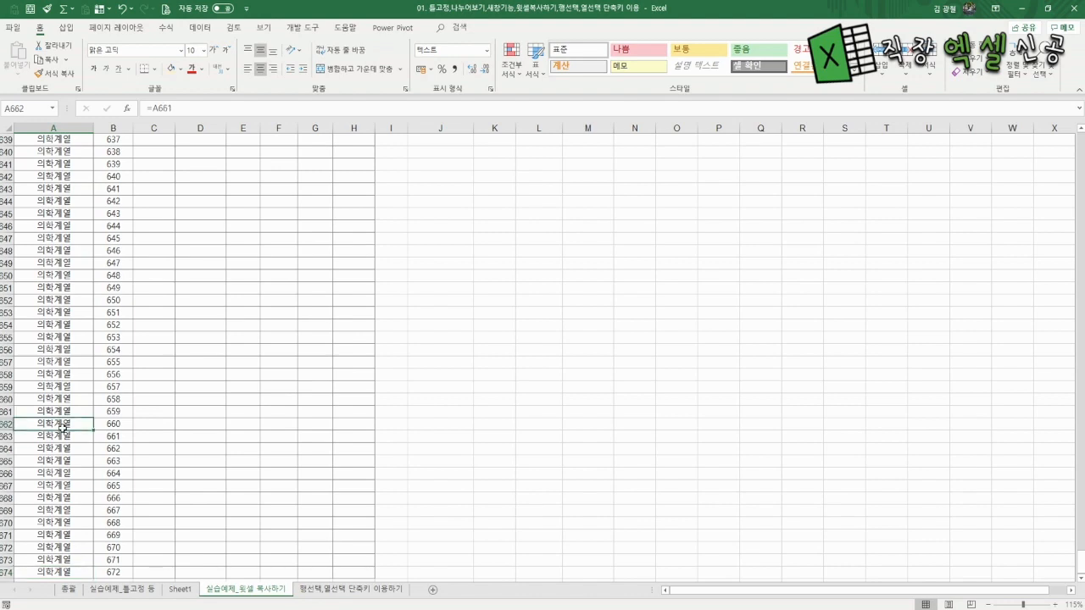
left_click(98, 439)
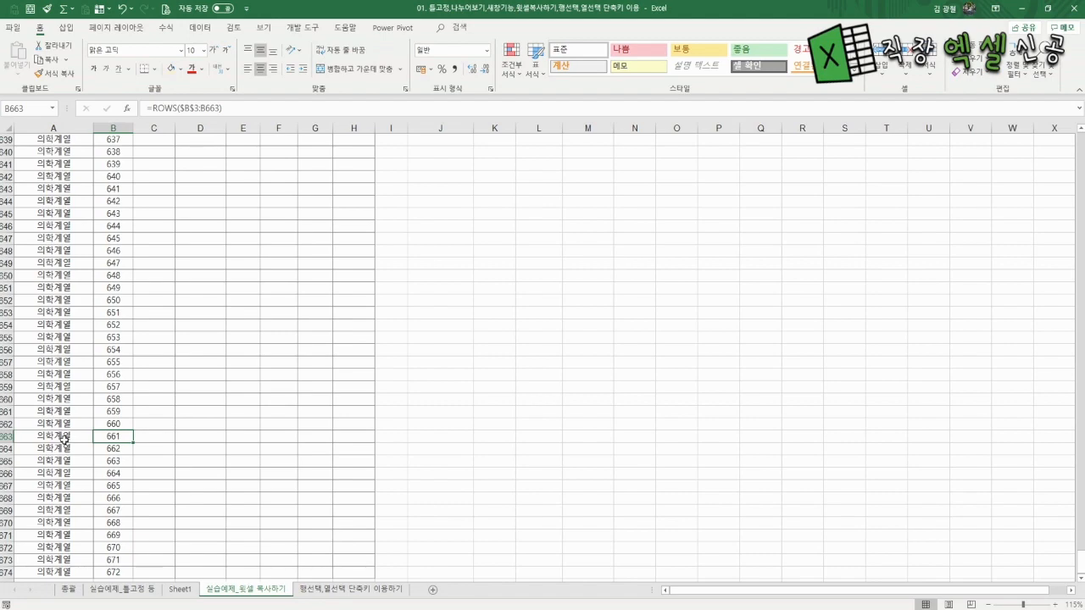
left_click(65, 438)
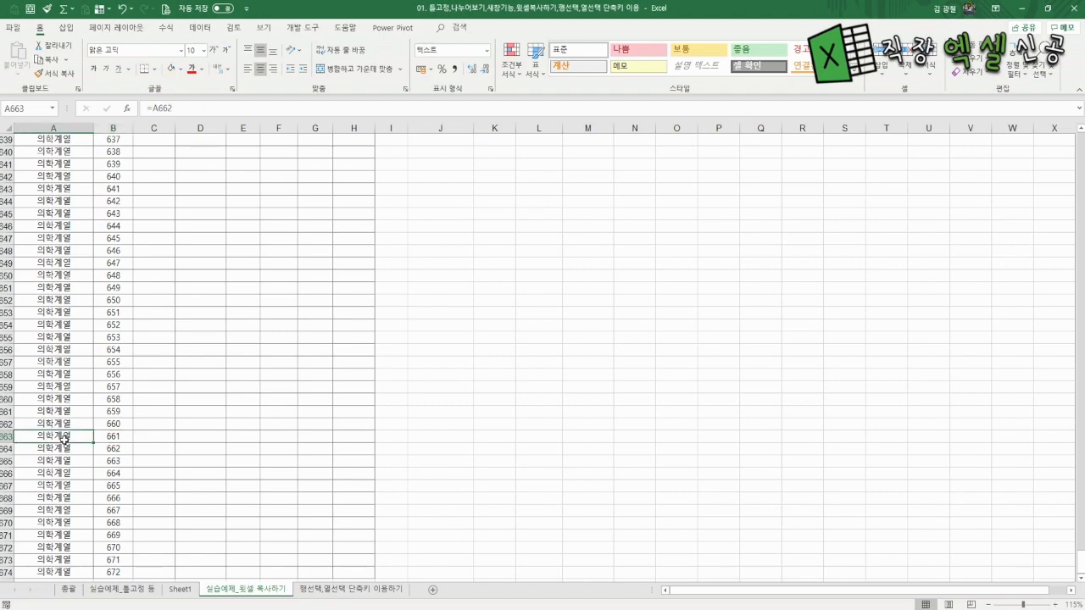
Return to the top of column A and undo the formula fill of the blank cells
key("ctrl+Up")
key("Down")
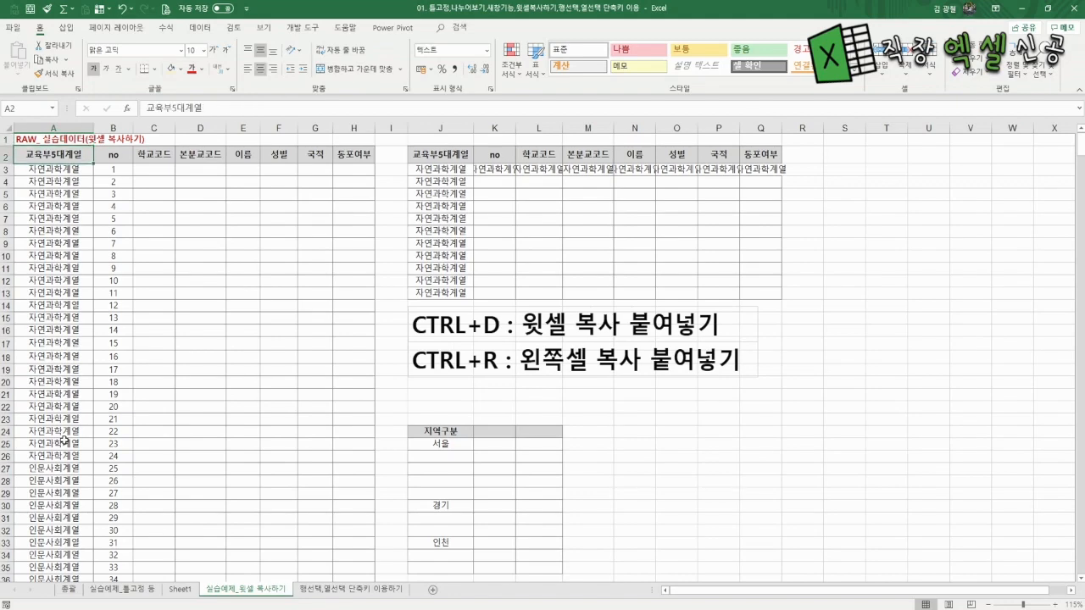
key("ctrl+z")
left_click(206, 370)
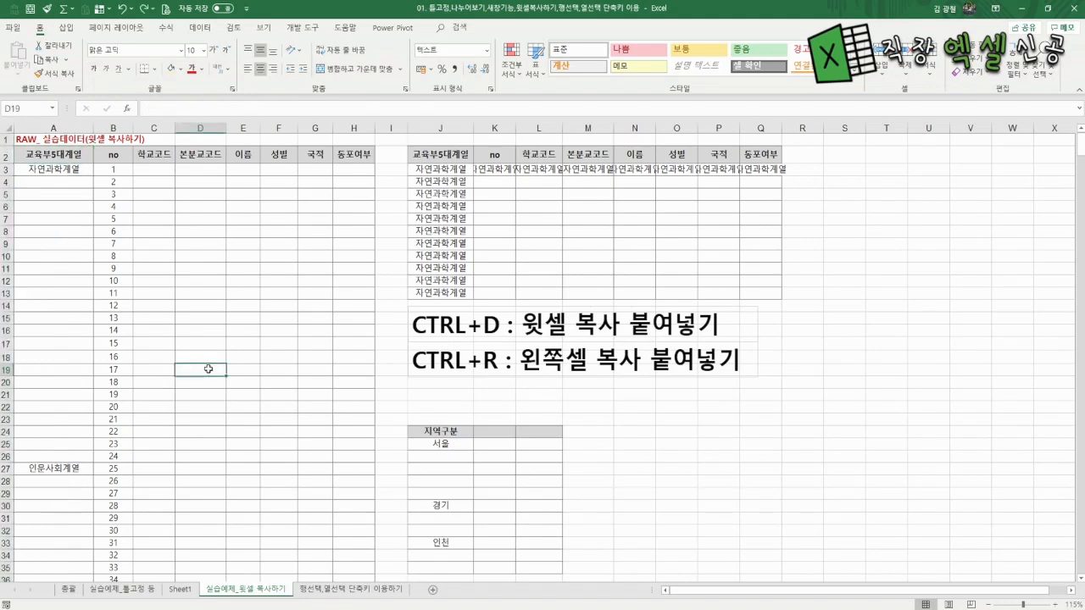
Freeze the title and header rows by applying Freeze Panes at row 3, and check them while moving through the data
scroll(192, 350, "down", 17)
scroll(193, 349, "up", 17)
left_click(7, 169)
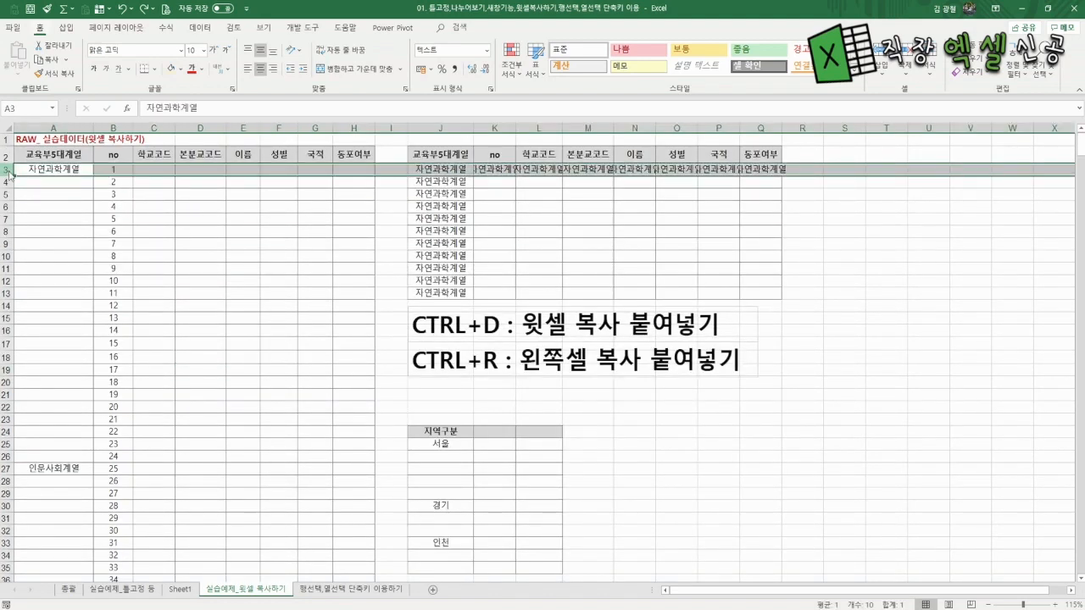
key("alt+w")
key("f")
key("f")
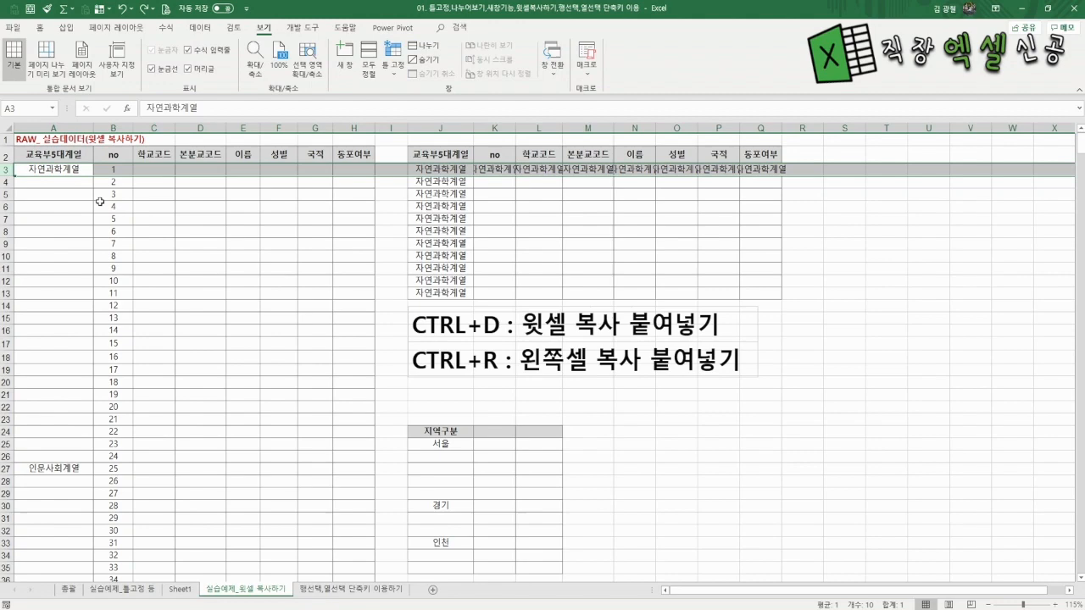
left_click(87, 246)
scroll(77, 271, "down", 8)
scroll(80, 272, "up", 8)
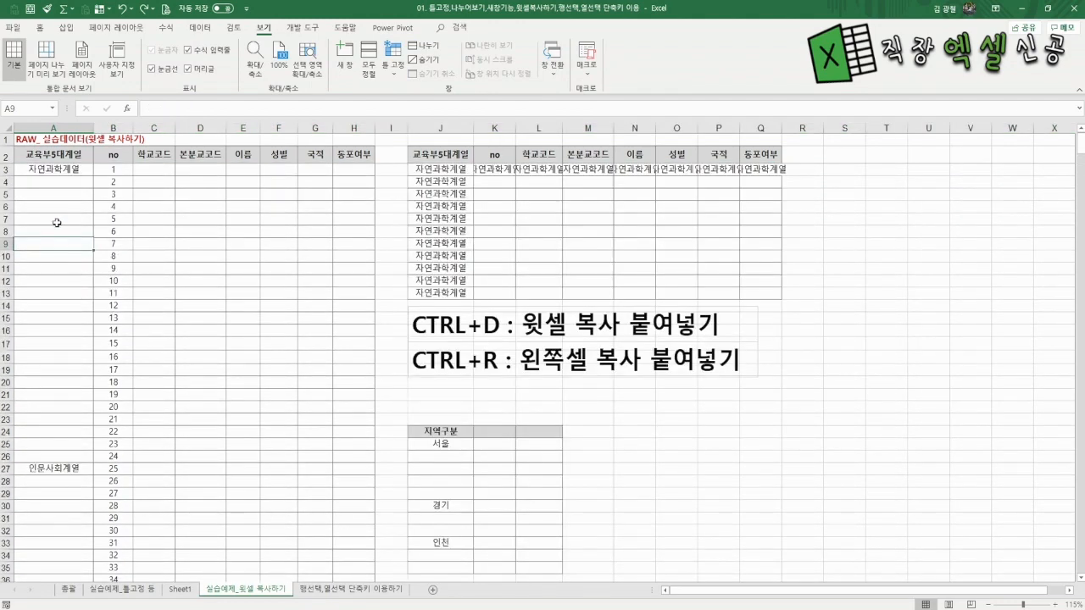
Check the last row of the no column with the headers frozen, and return to the start of the data
left_click(116, 169)
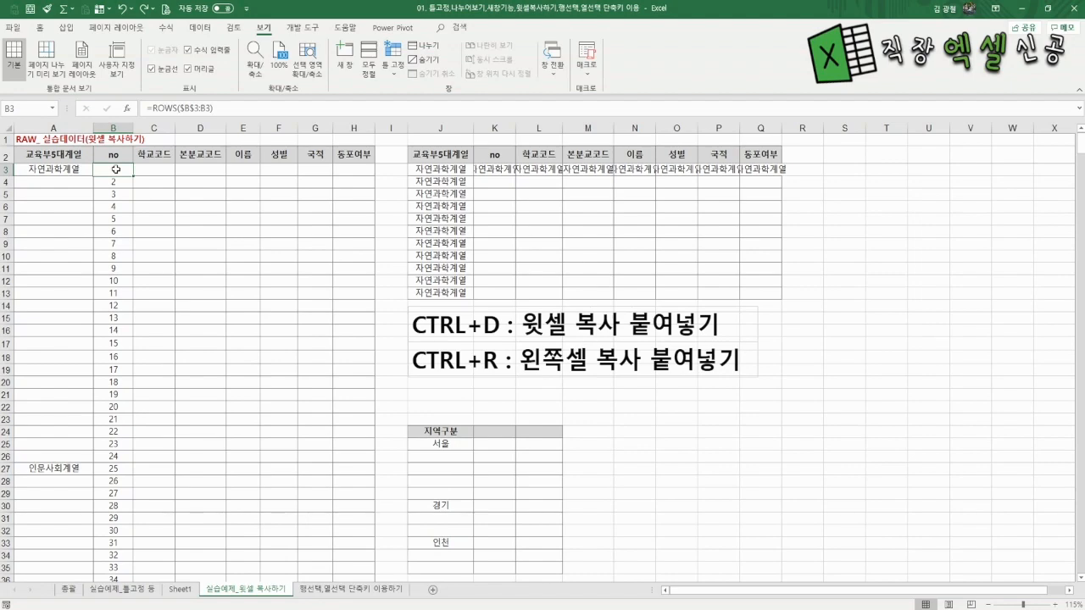
key("ctrl+Down")
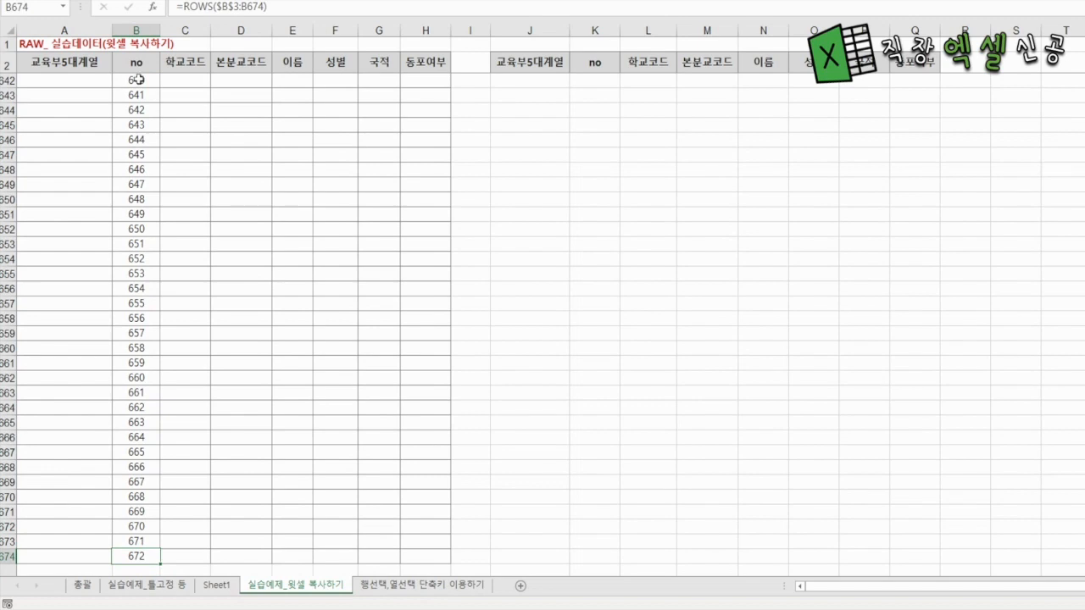
left_click(137, 483)
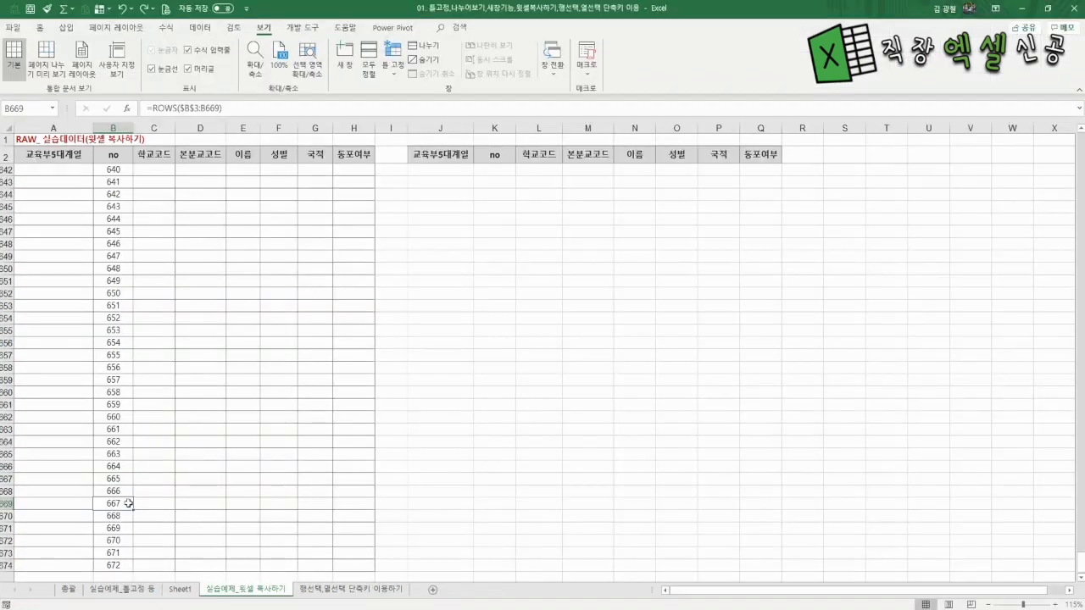
key("ctrl+Home")
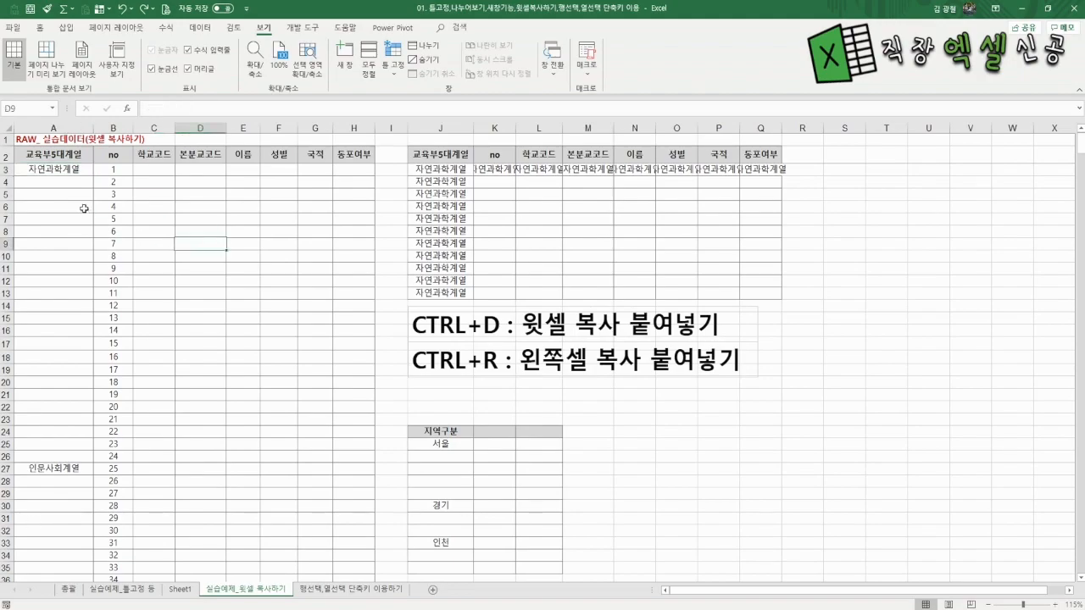
Select the whole 교육부5대계열 data range by its reference, A3:A674
left_click(30, 109)
left_click(75, 317)
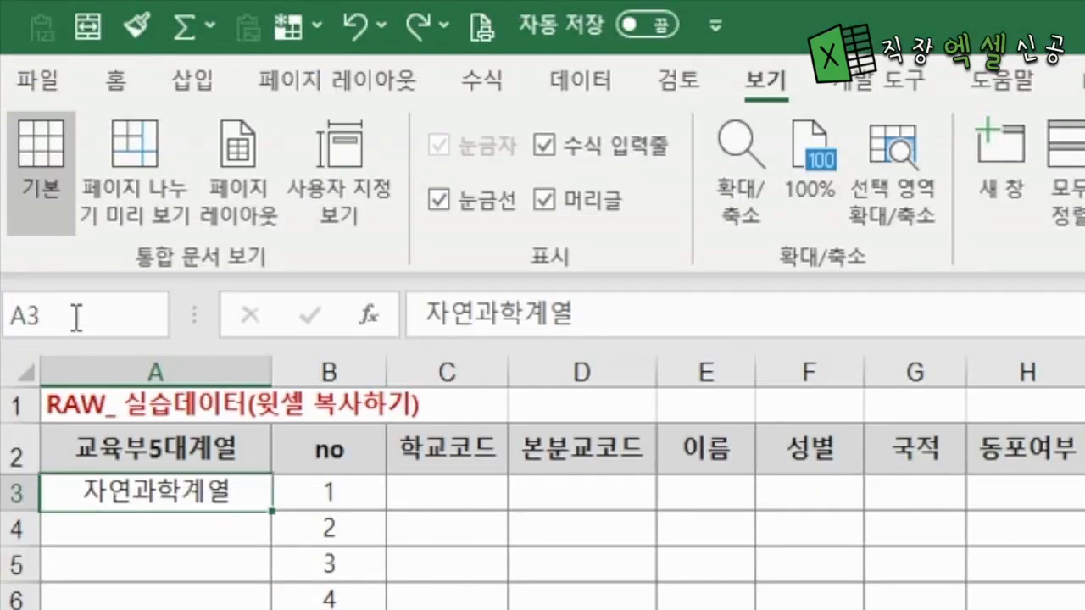
type(":A674")
key("Return")
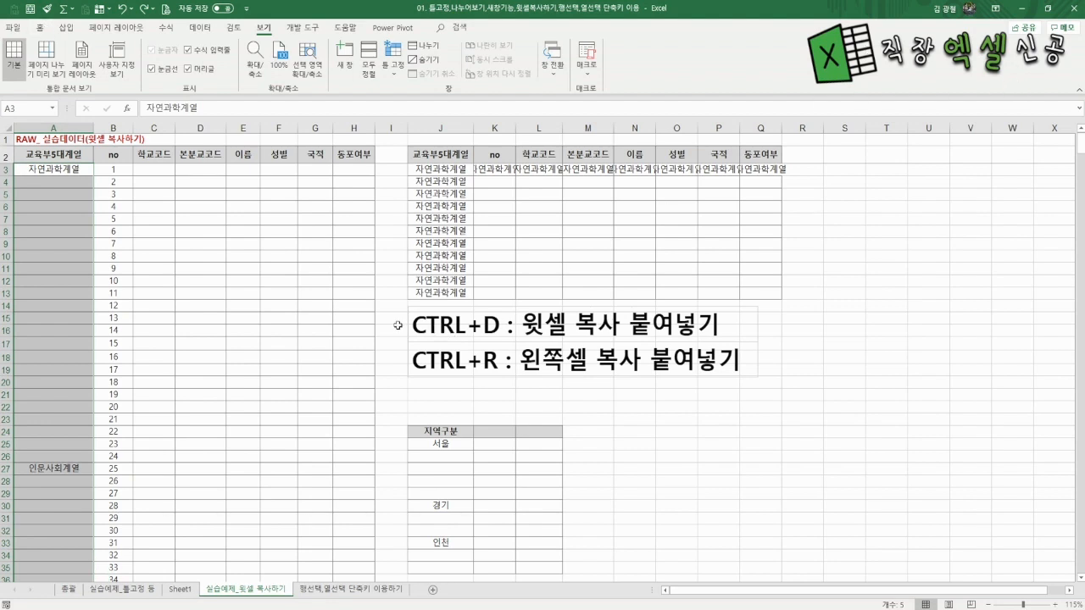
Narrow the column A selection to its blank cells with the 빈 셀 option of Go To Special
key("ctrl+g")
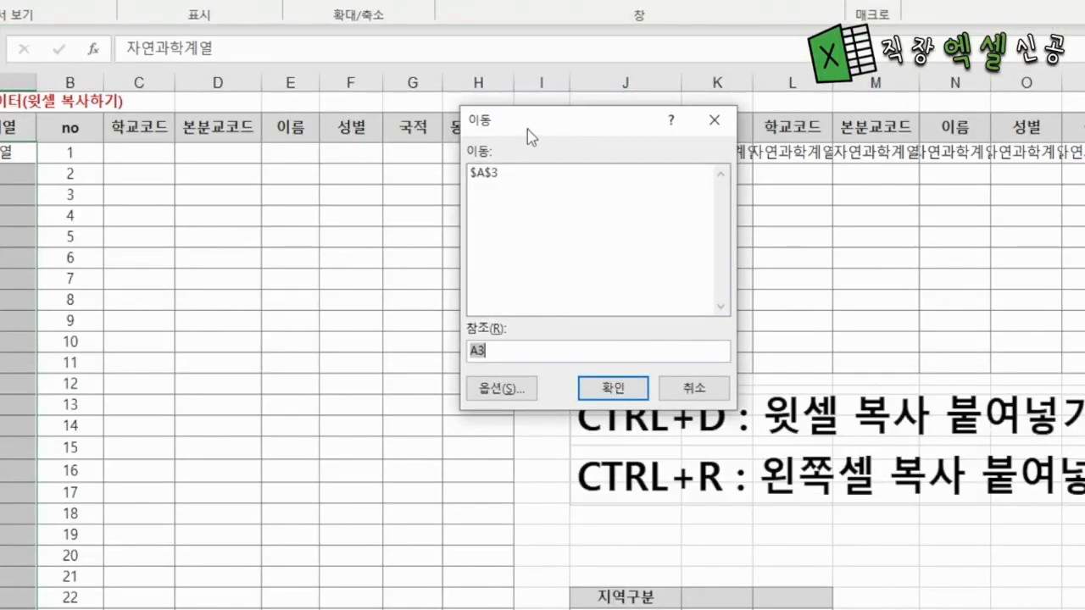
left_click_drag(503, 148, 459, 182)
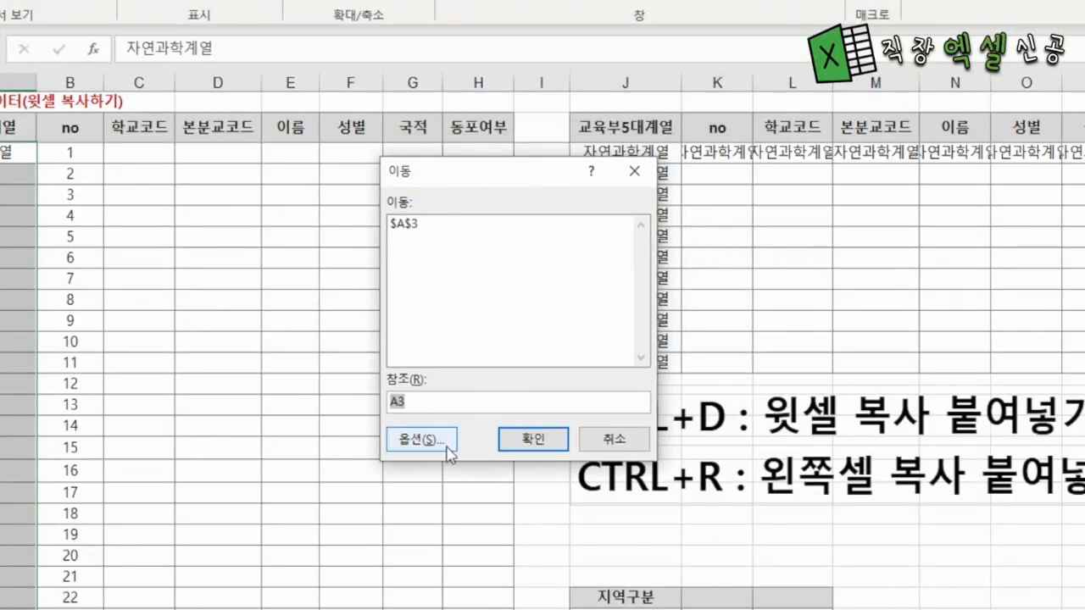
left_click(417, 441)
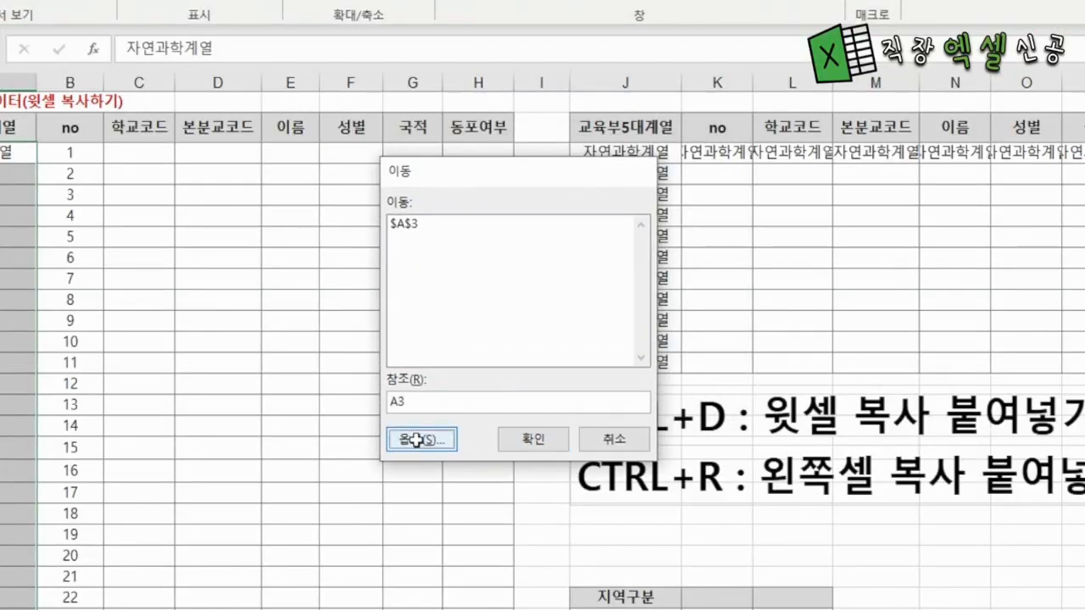
left_click(358, 348)
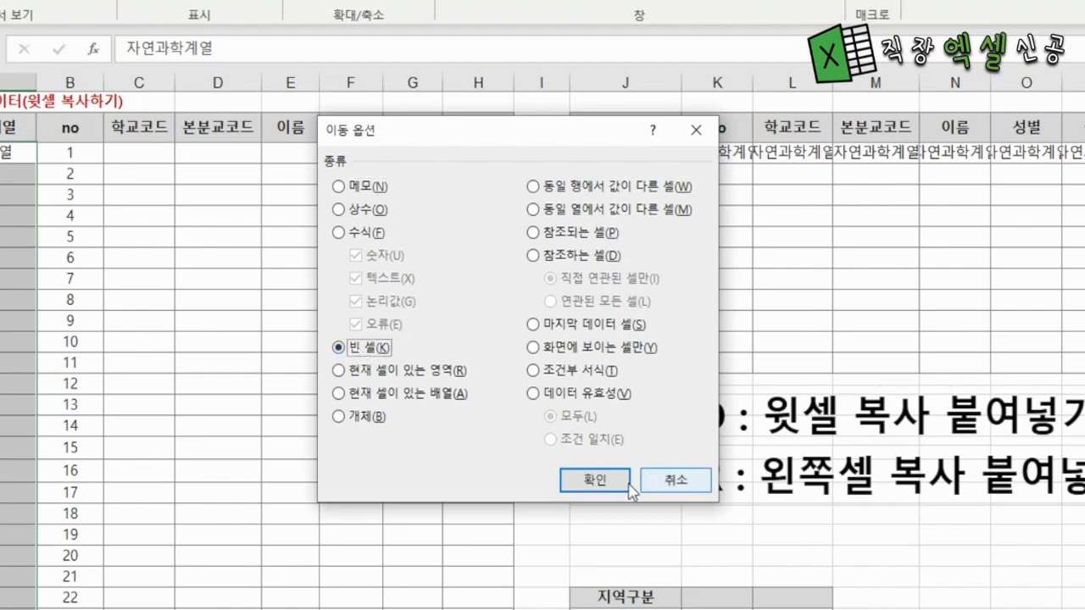
left_click(595, 480)
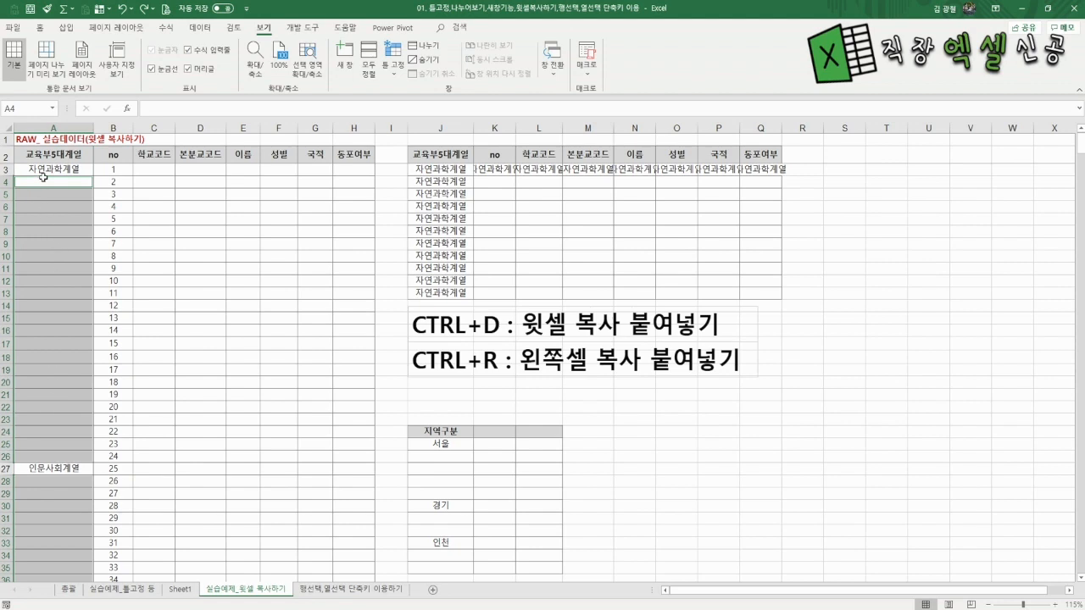
Fill all selected blank cells of column A at once with the formula =A3, and deselect the range
type("=")
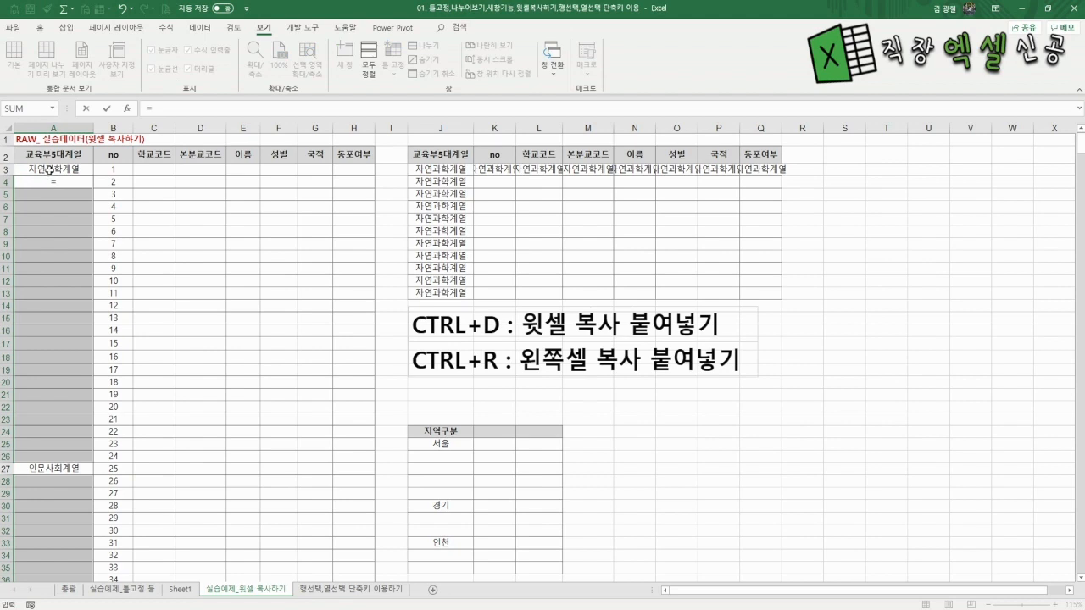
left_click(51, 169)
key("ctrl+Return")
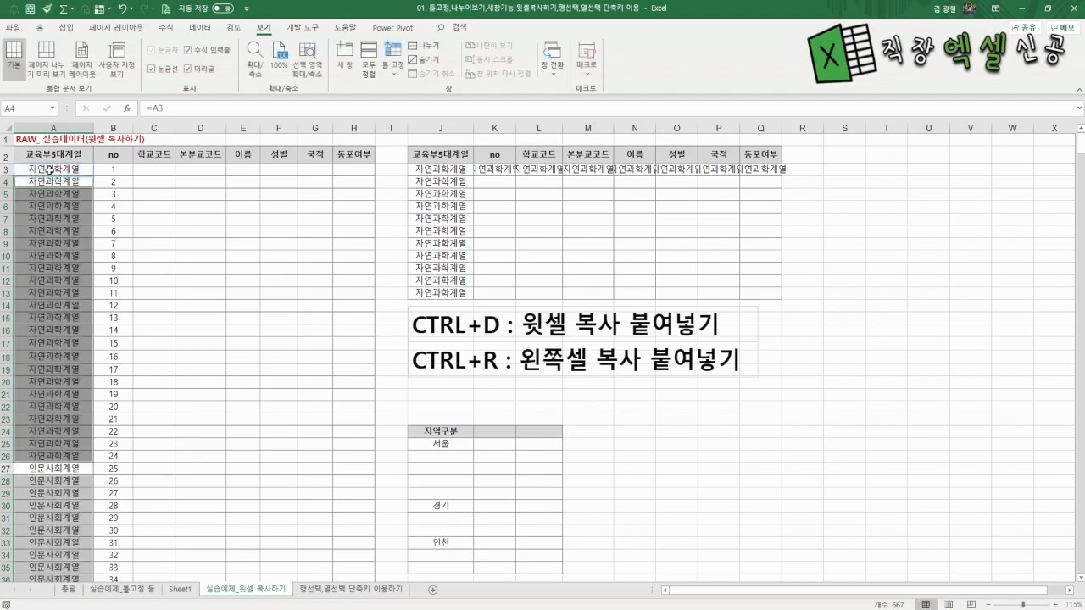
left_click(109, 355)
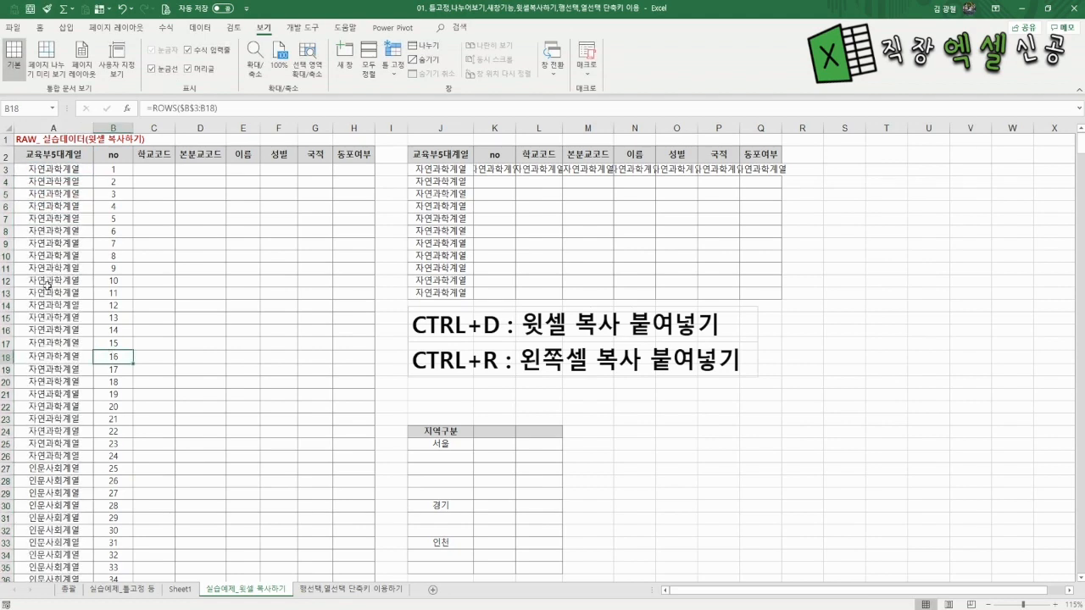
Look through the filled 교육부5대계열 column and compare the contents of cells A3 and A4
scroll(65, 318, "down", 12)
scroll(65, 318, "up", 12)
scroll(42, 237, "down", 7)
scroll(51, 254, "up", 7)
left_click(51, 180)
key("Up")
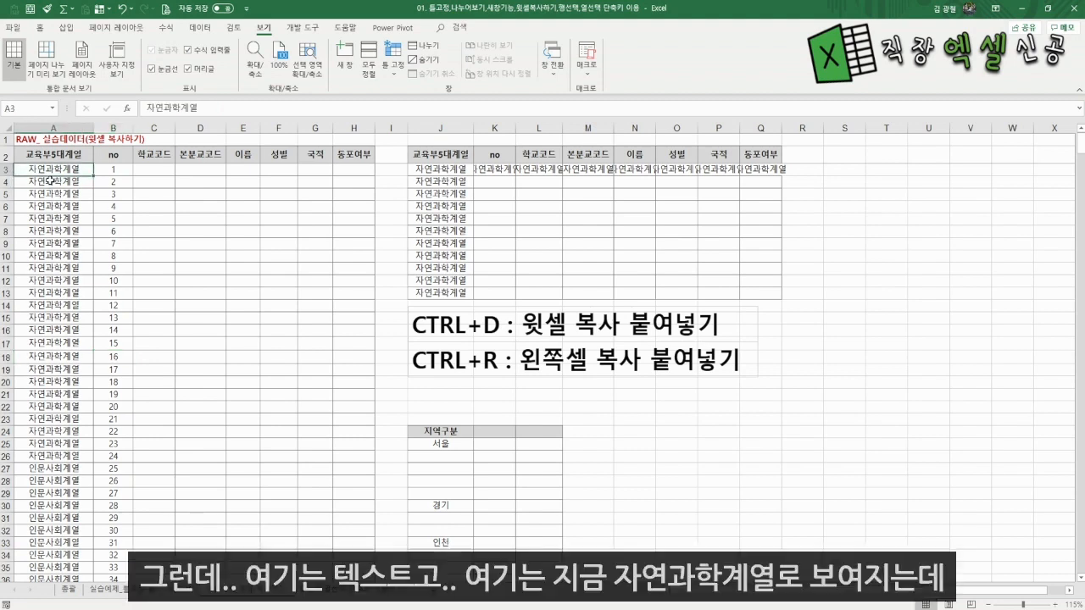
left_click(51, 180)
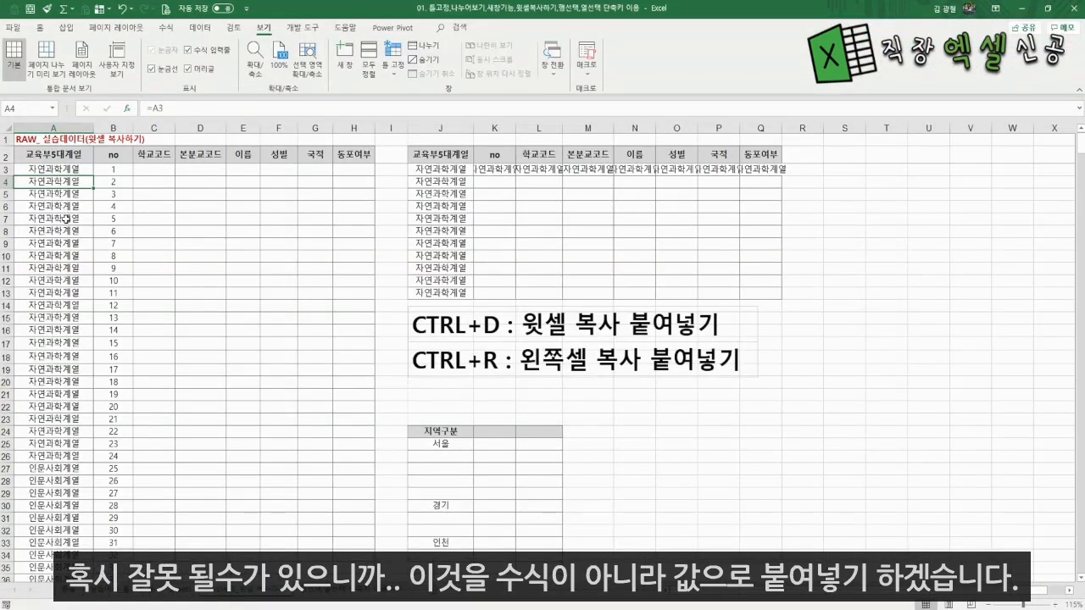
Copy the 교육부5대계열 data from A3 down to its last row, paste it over itself as values, and check a pasted cell
left_click(59, 169)
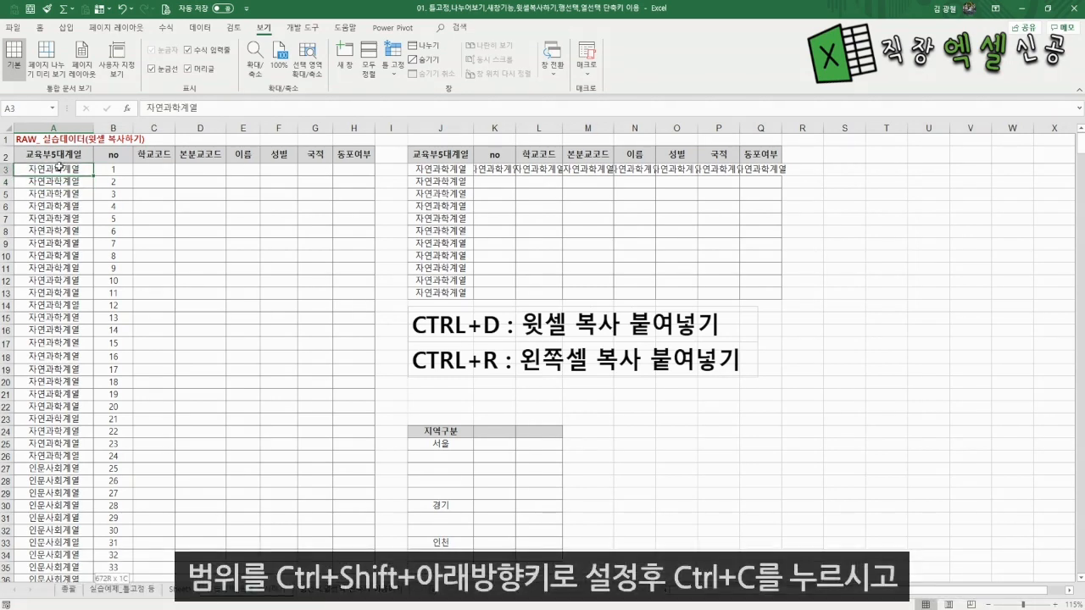
key("ctrl+shift+Down")
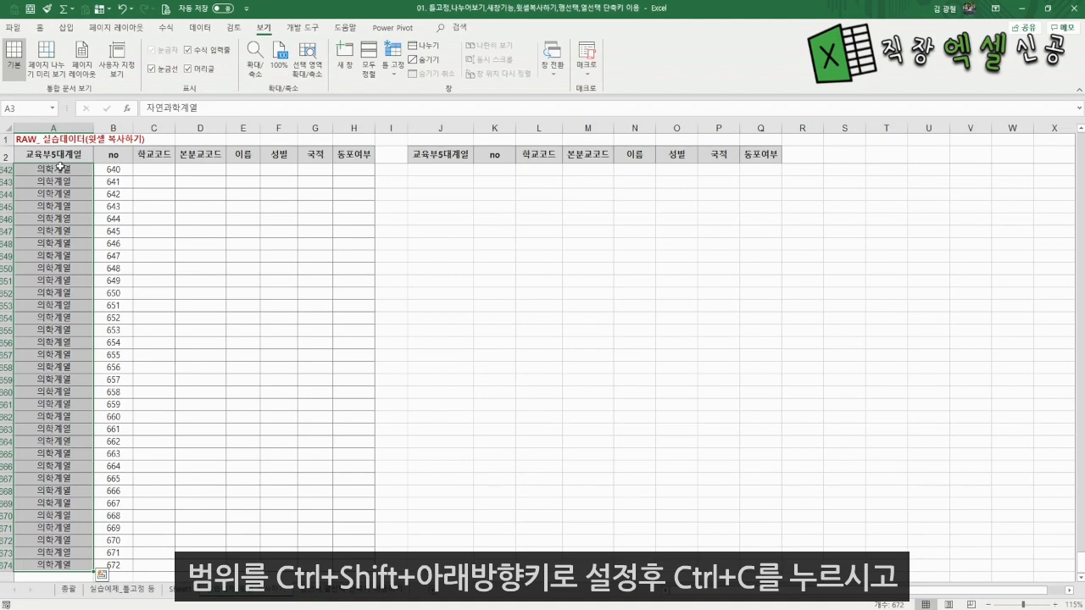
key("ctrl+c")
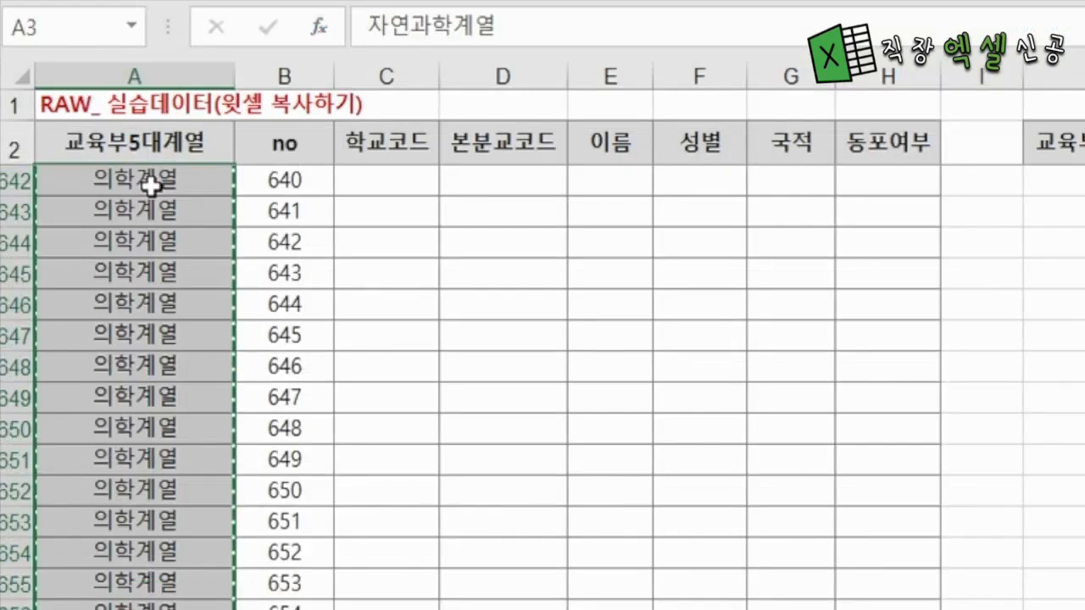
right_click(152, 185)
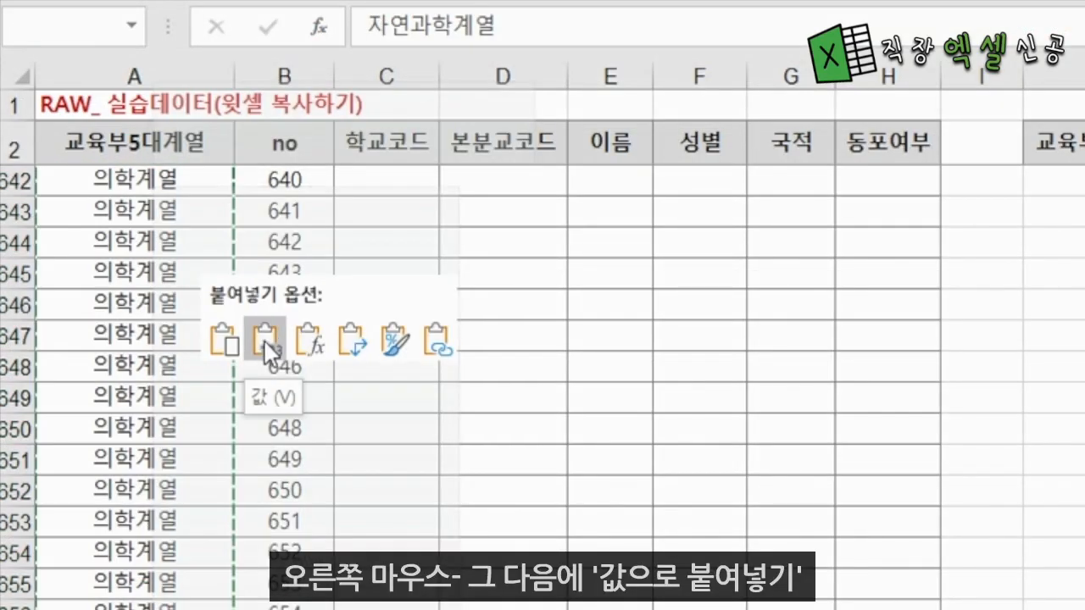
left_click(263, 339)
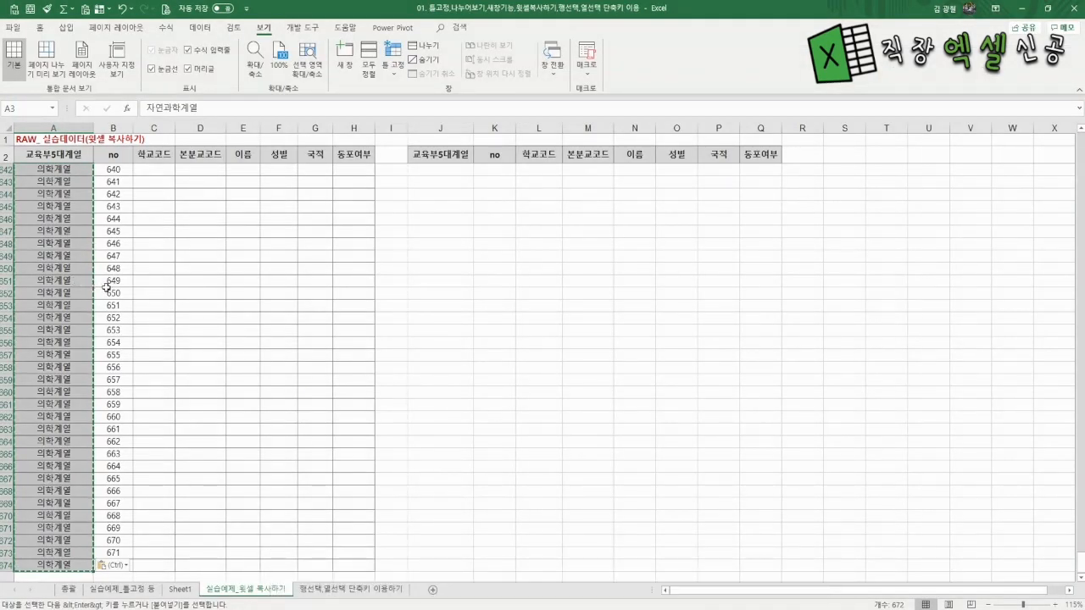
left_click(123, 293)
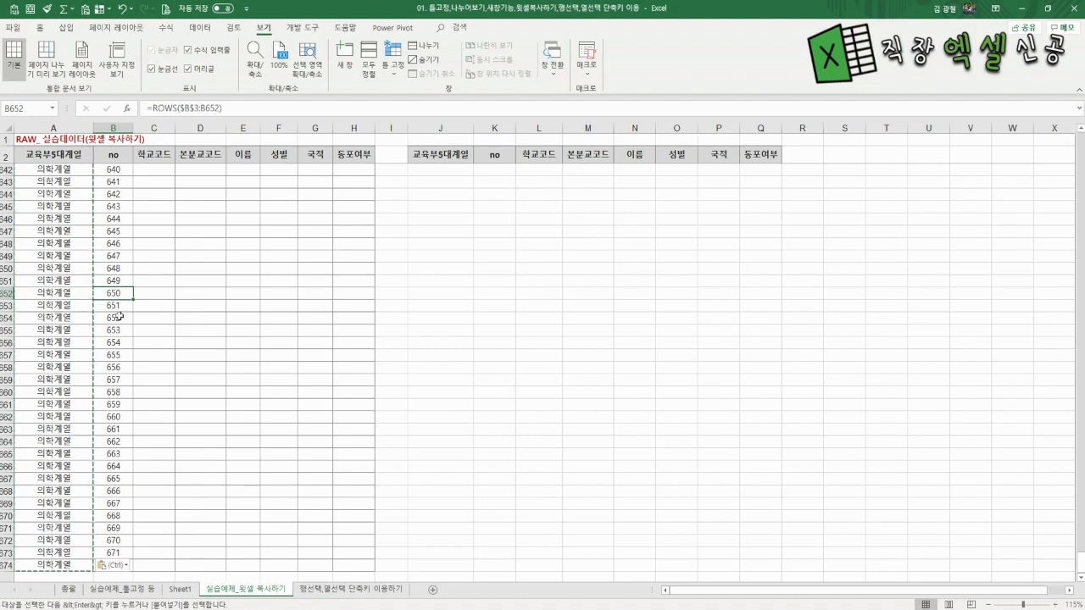
left_click(65, 284)
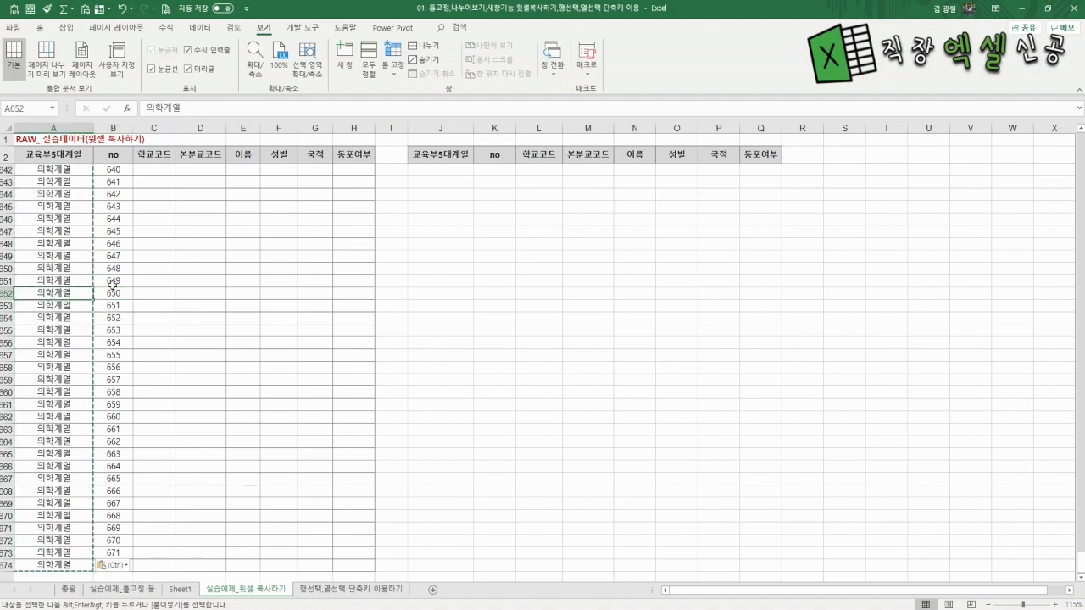
Undo the value paste and the formula fill in column A, and clear the copy marquee
left_click(112, 284)
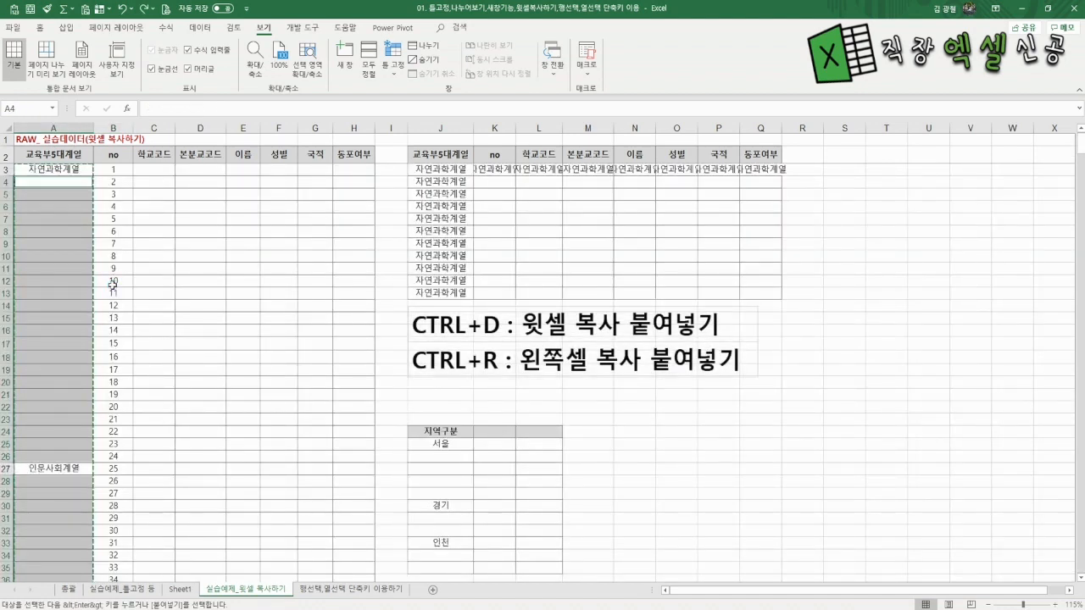
left_click(103, 284)
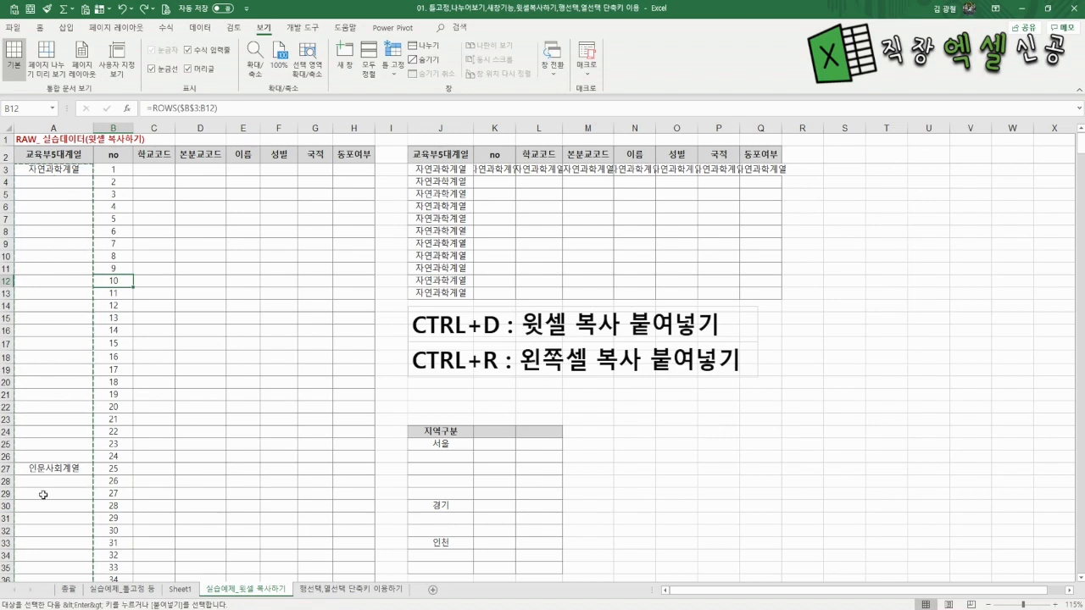
left_click(70, 330)
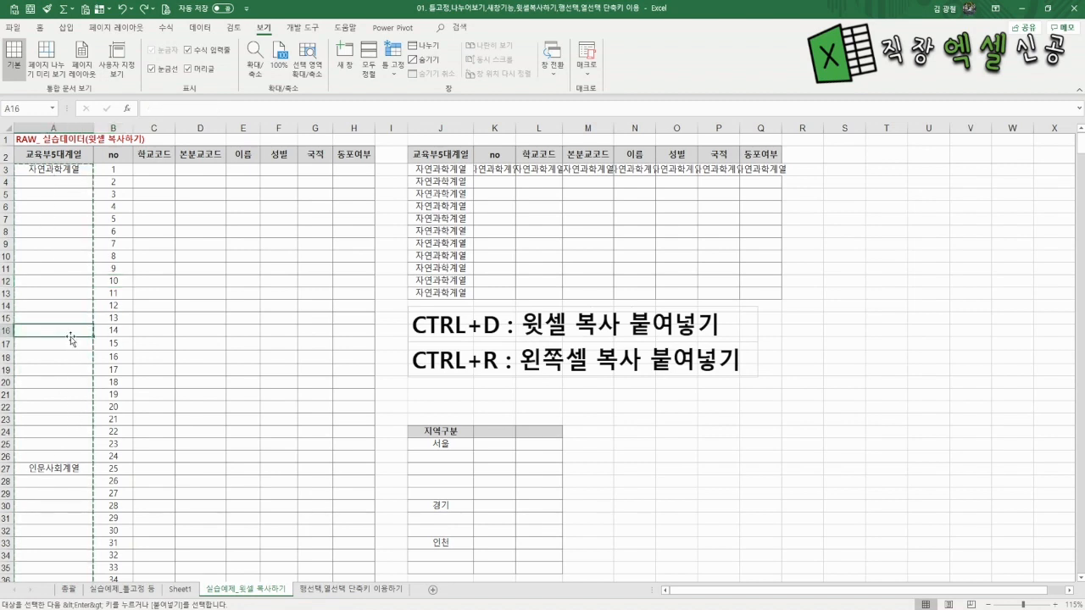
left_click(136, 330)
key("Escape")
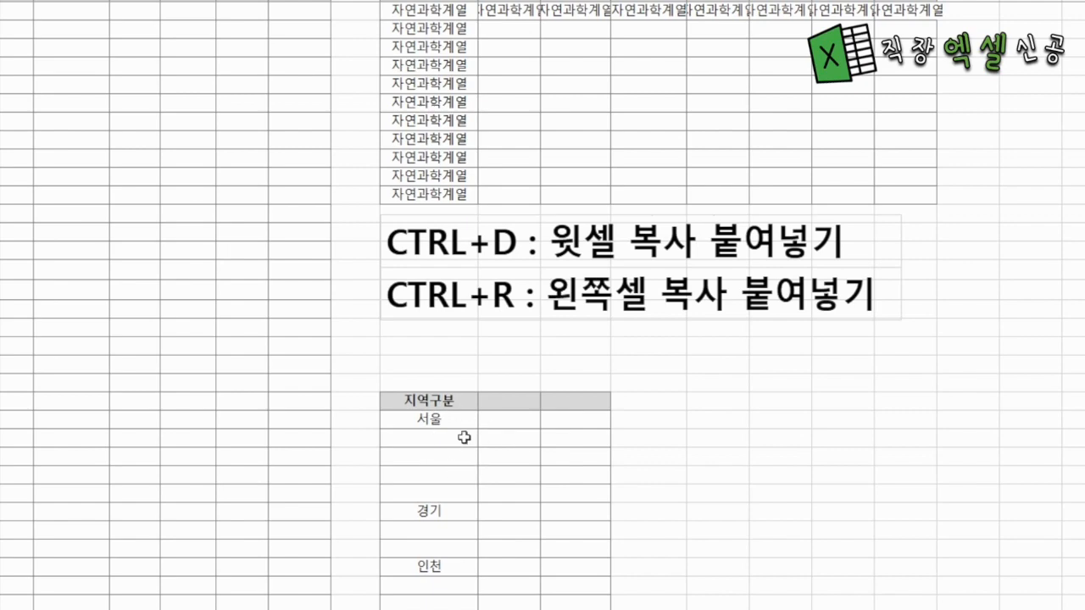
Examine the blank cells beneath 서울, 경기 and 인천 in the 지역구분 table
scroll(437, 435, "down", 1)
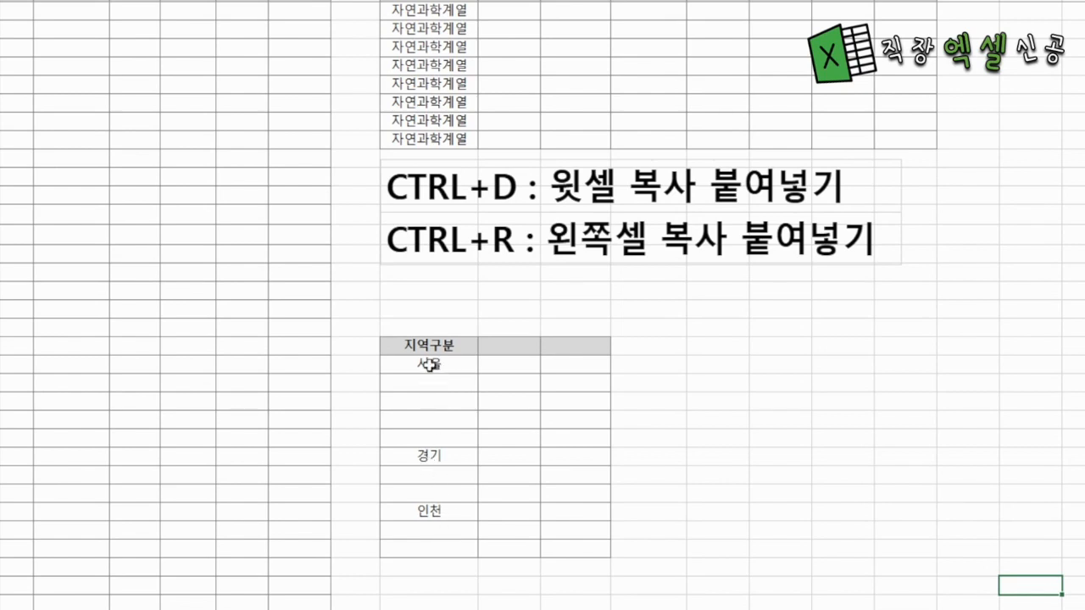
left_click_drag(427, 383, 432, 439)
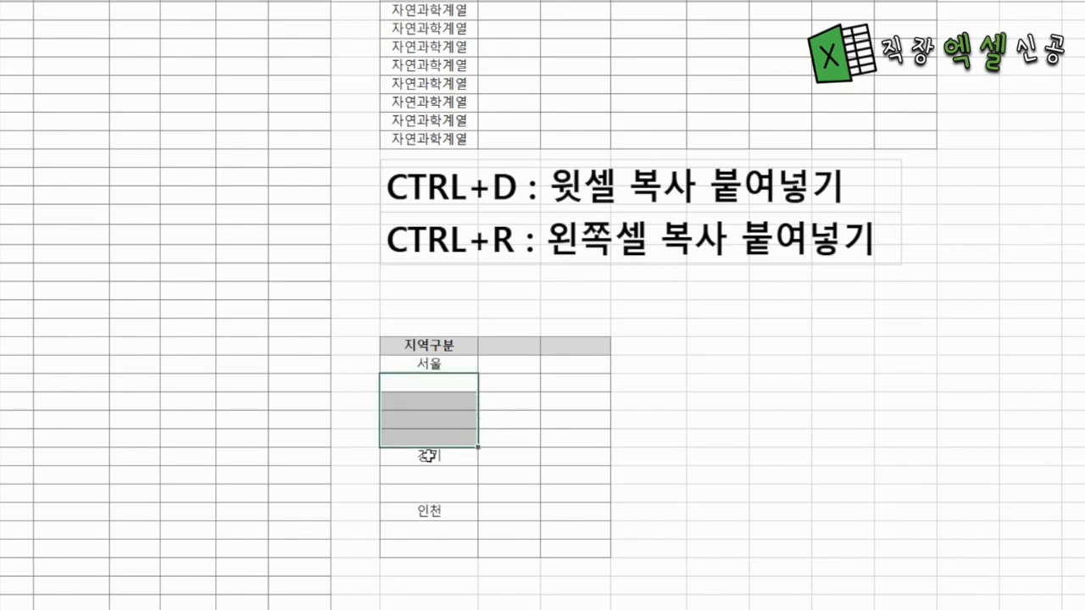
left_click(428, 455)
left_click_drag(424, 477, 432, 547)
left_click(706, 469)
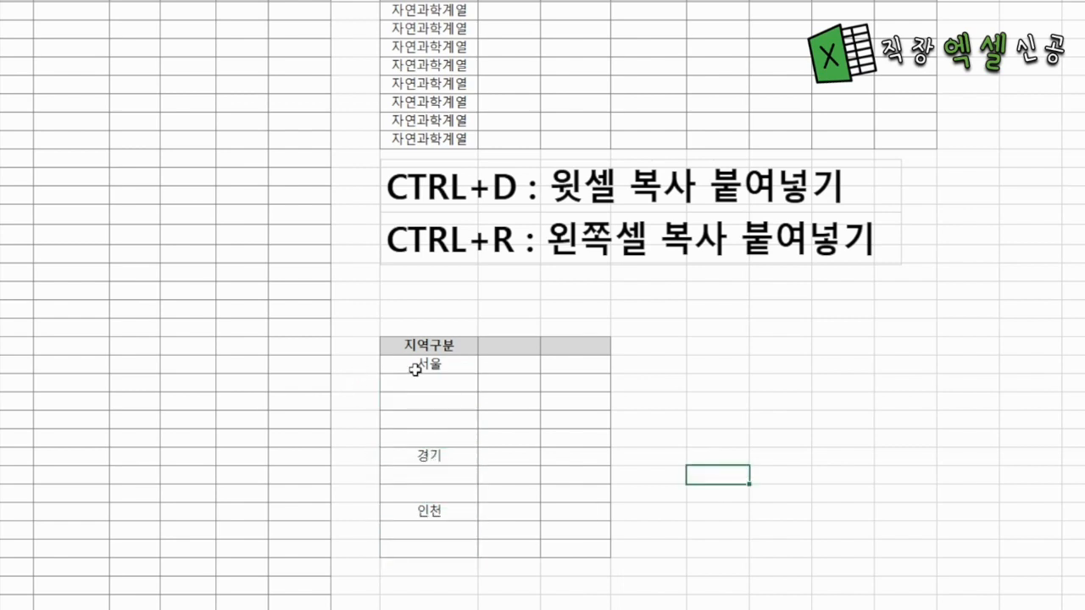
Select only the blank cells in the 지역구분 range J25:J35 with the 빈 셀 option of Go To Special
left_click_drag(415, 370, 413, 546)
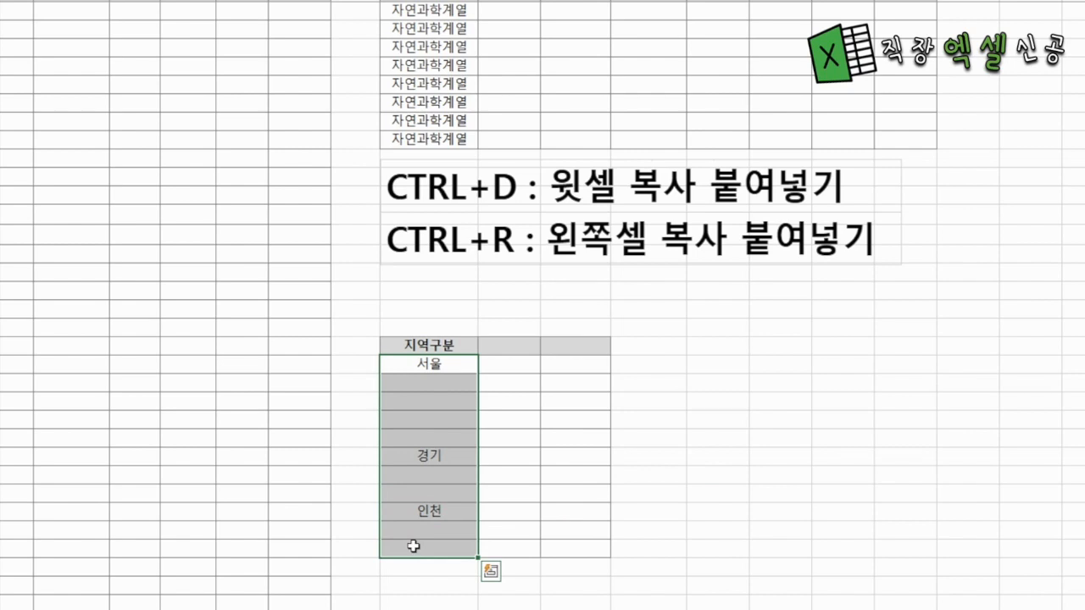
key("ctrl+g")
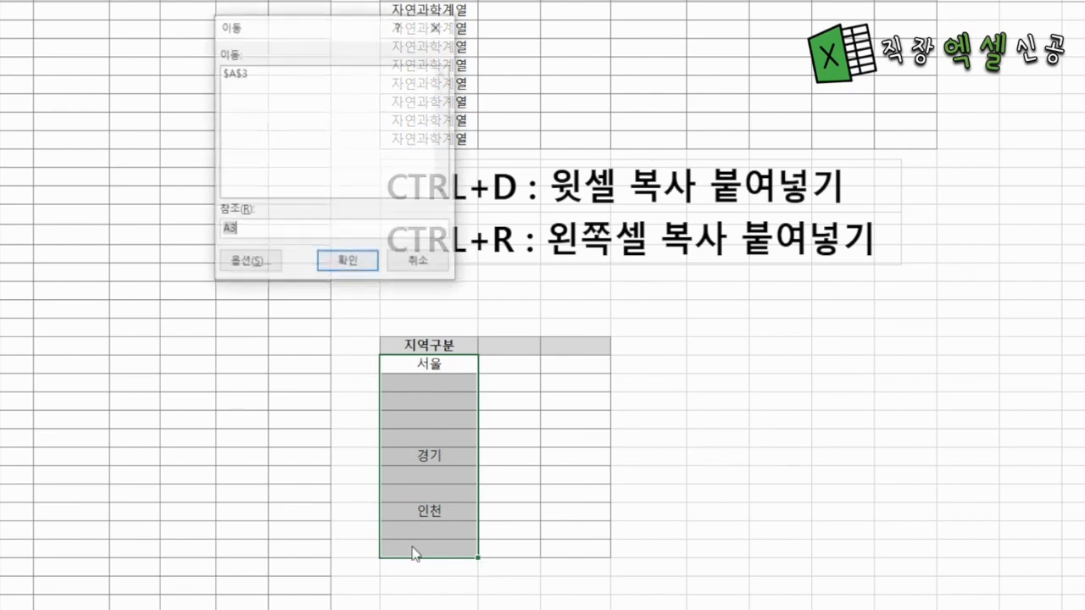
left_click(248, 263)
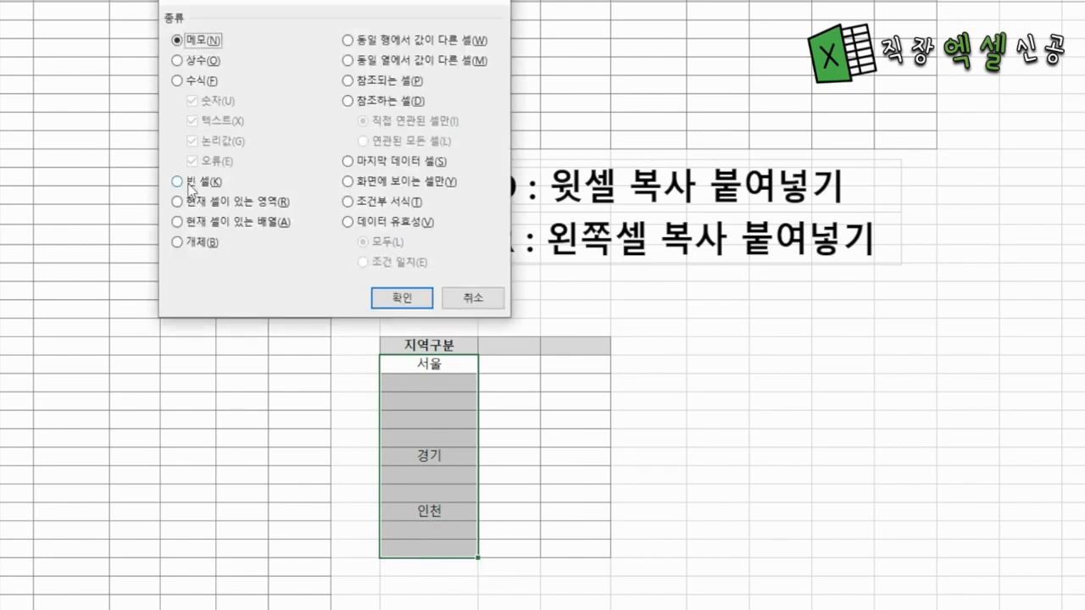
left_click(190, 188)
left_click(403, 297)
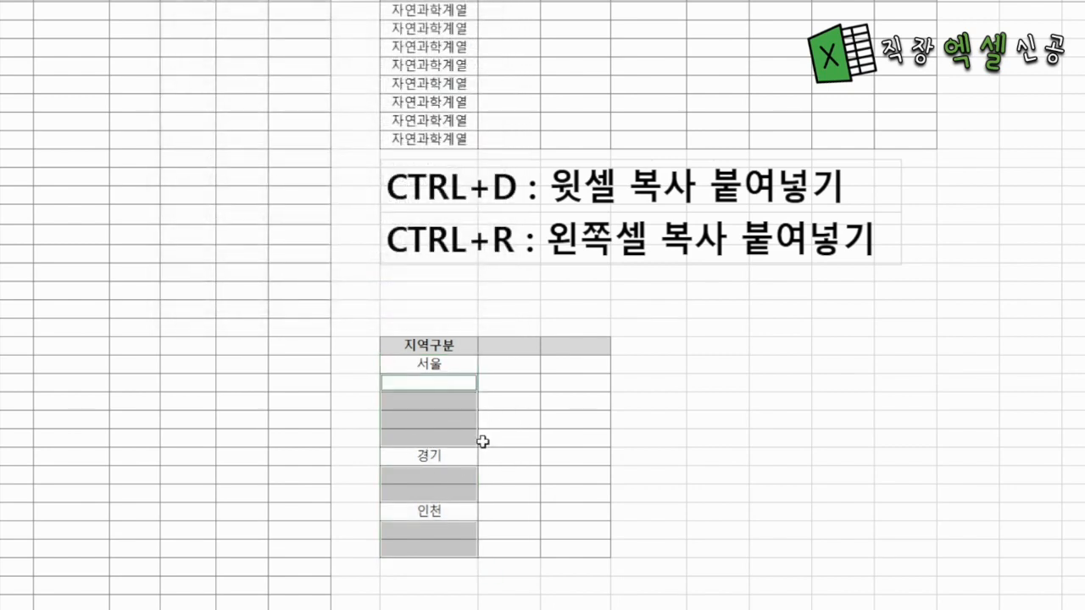
Fill all selected blank 지역구분 cells at once with the formula =J25, and deselect the range
type("=")
left_click(399, 365)
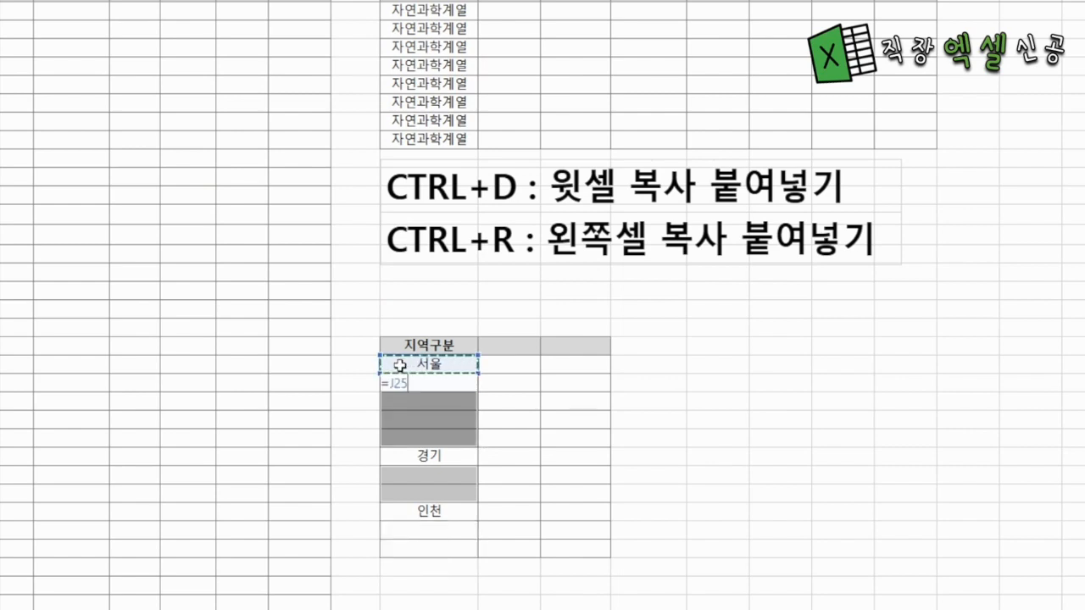
key("ctrl+Return")
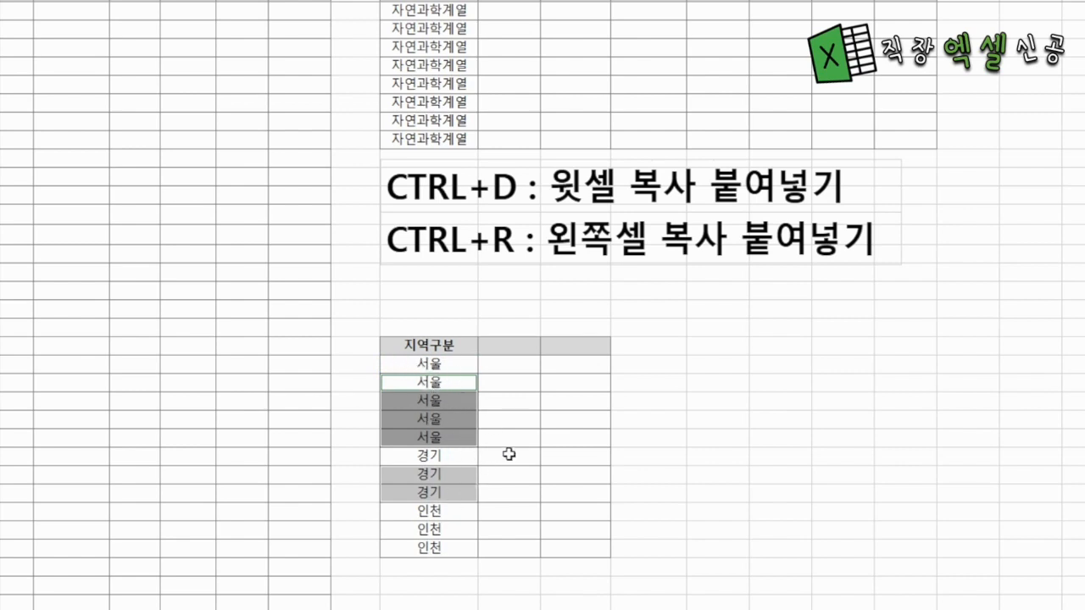
left_click(731, 475)
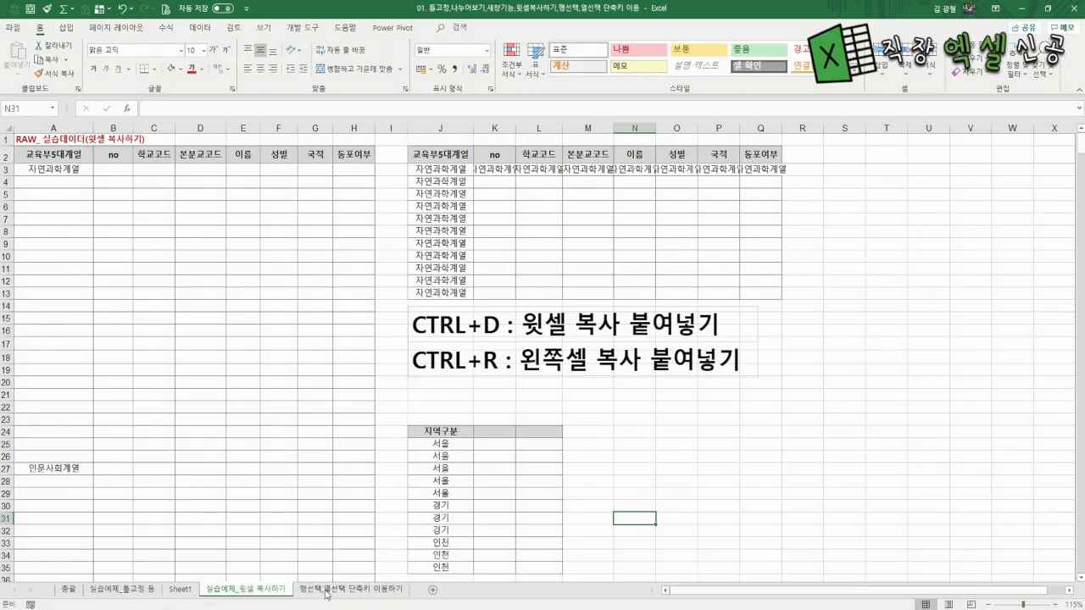
Switch to the 행선택,열선택 단축키 이용하기 sheet and select cell E6 in its data
left_click(326, 591)
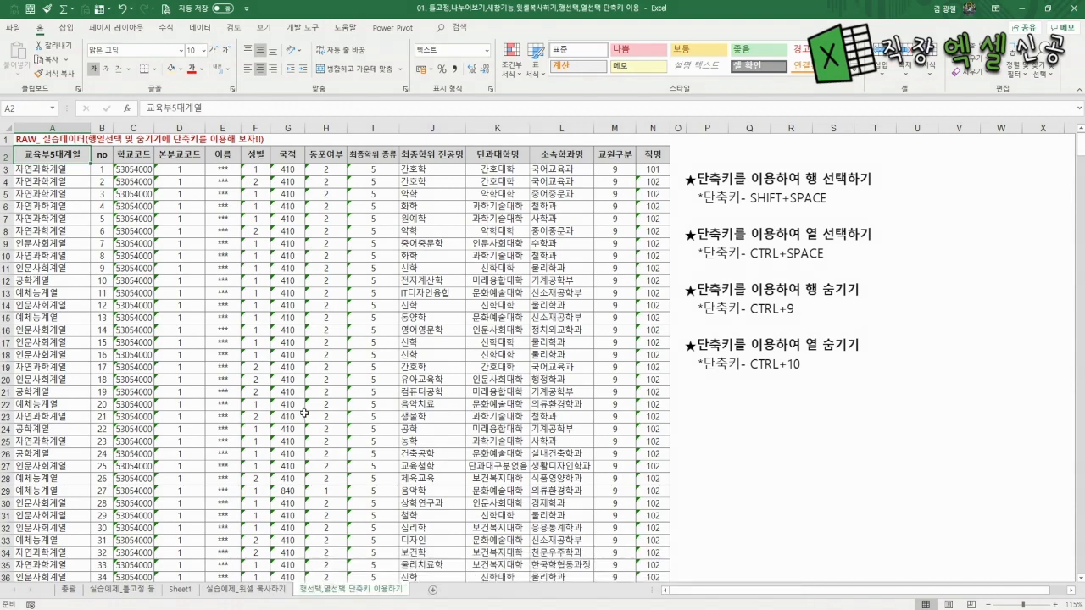
left_click(225, 205)
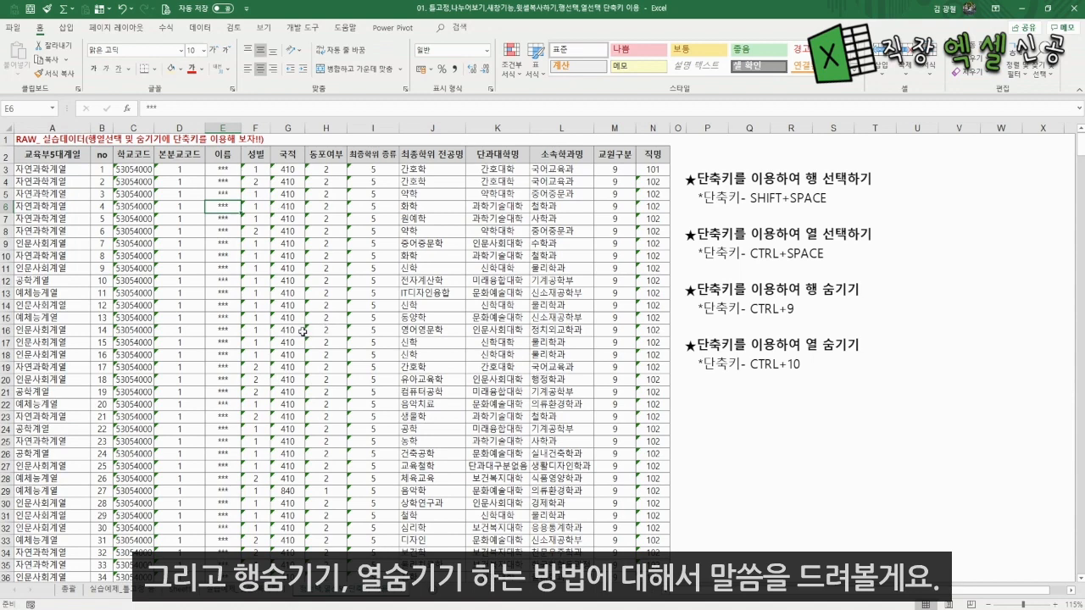
Select blocks of entire rows one after another: rows 4 to 6, 11 to 14, 19 to 23 and 27 to 29
left_click(248, 282)
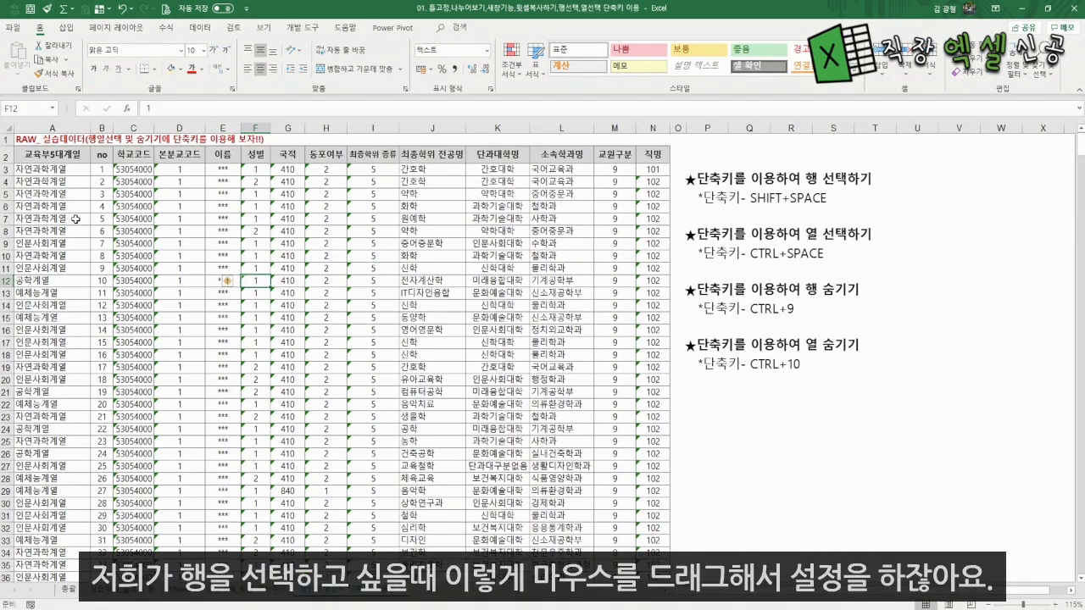
left_click_drag(7, 182, 5, 208)
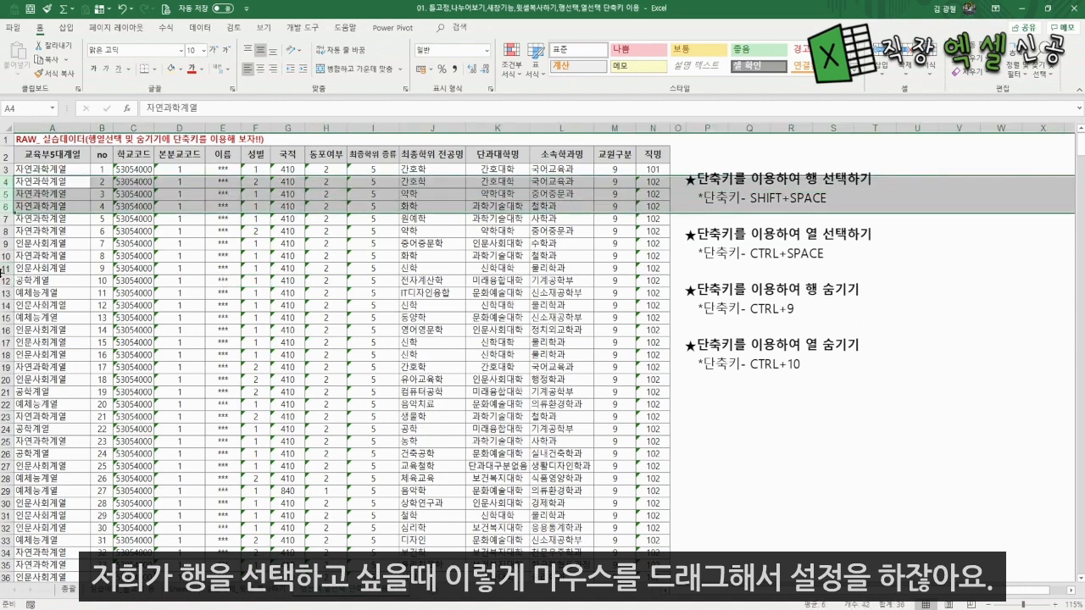
left_click_drag(7, 269, 7, 306)
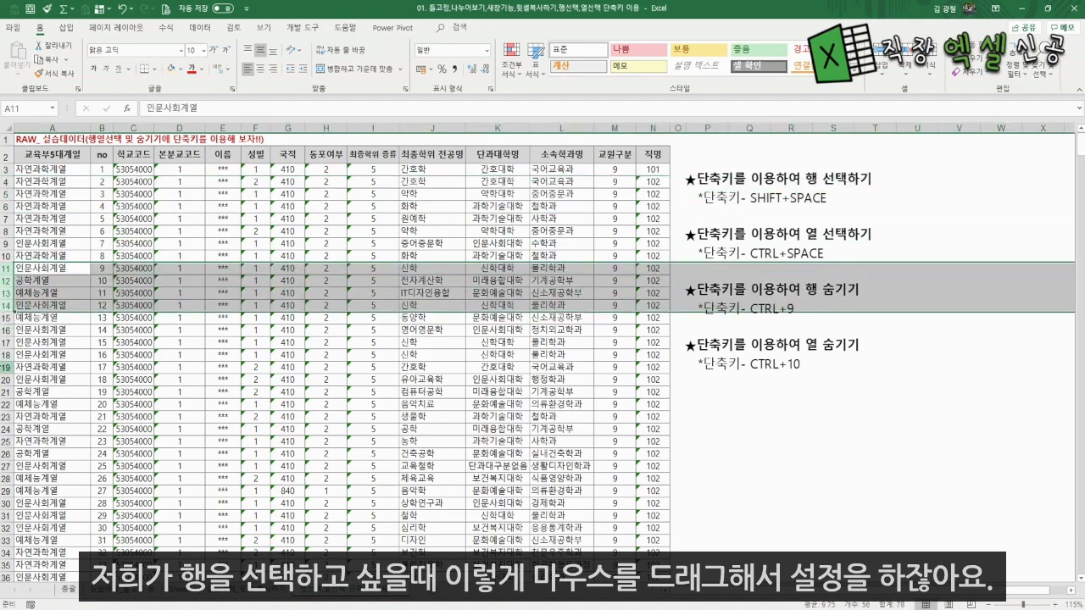
left_click_drag(7, 367, 6, 417)
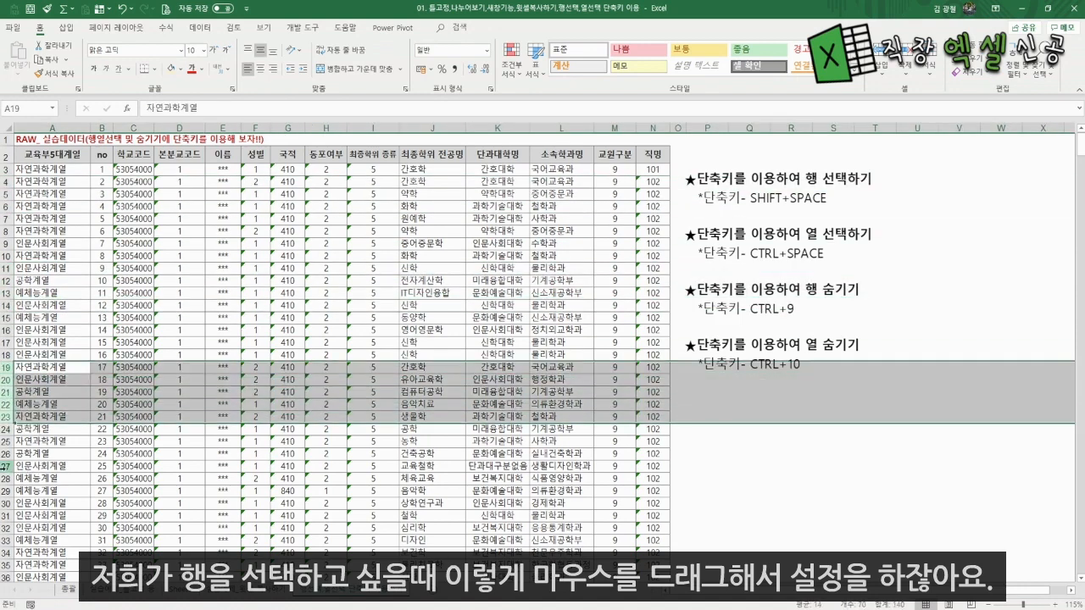
left_click_drag(6, 467, 7, 491)
Select entire columns D and E, select columns H and I instead, and deselect them by choosing cell K13
left_click_drag(179, 127, 222, 127)
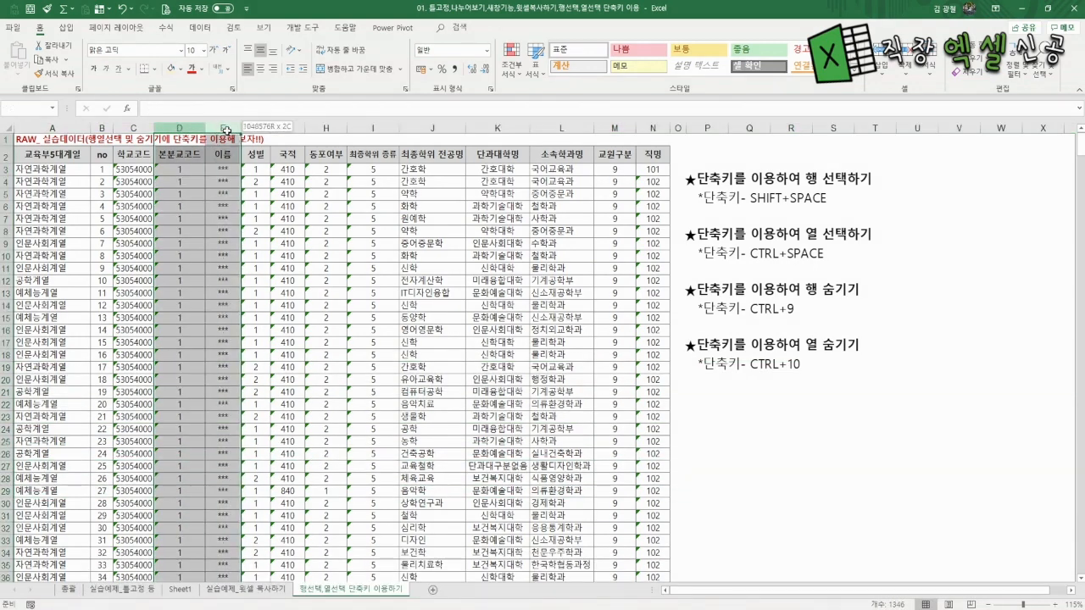
left_click_drag(326, 127, 368, 128)
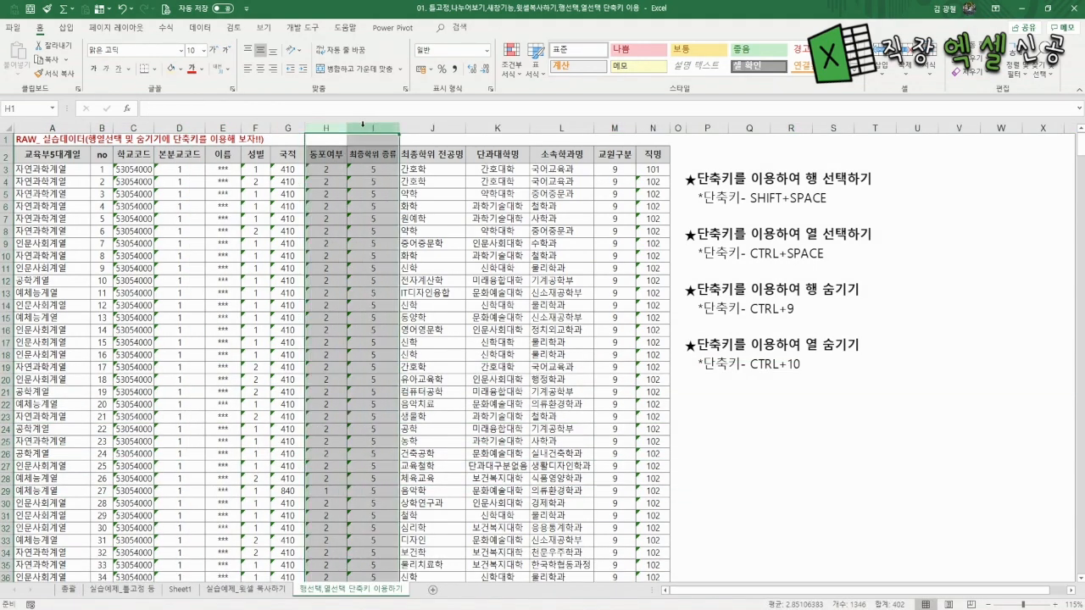
left_click(470, 294)
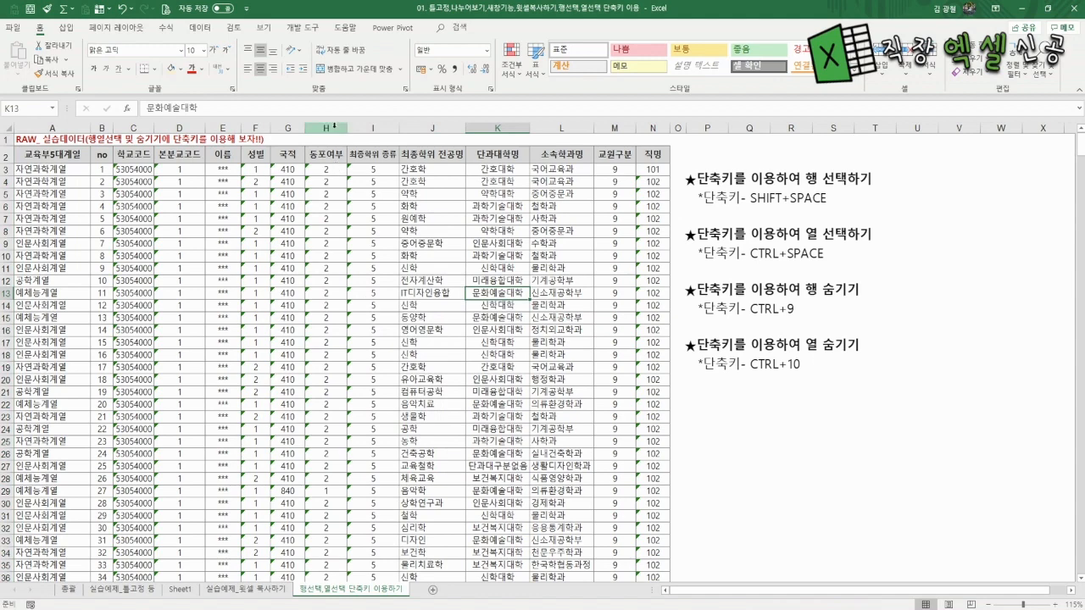
Hide columns H and I, 동포여부 and 최종학위 종류
left_click_drag(327, 127, 367, 126)
right_click(367, 126)
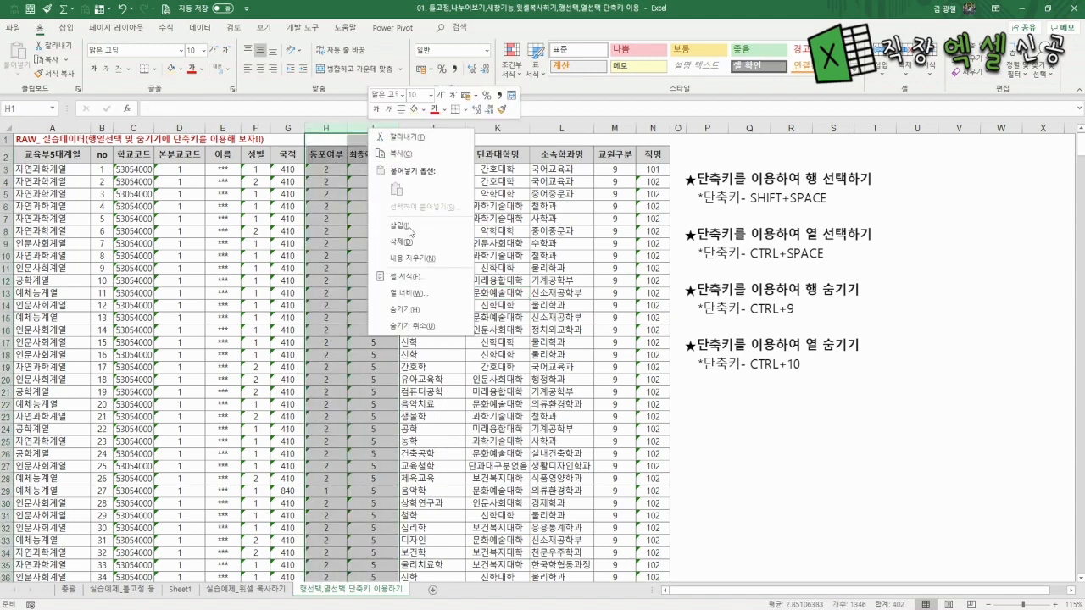
left_click(412, 309)
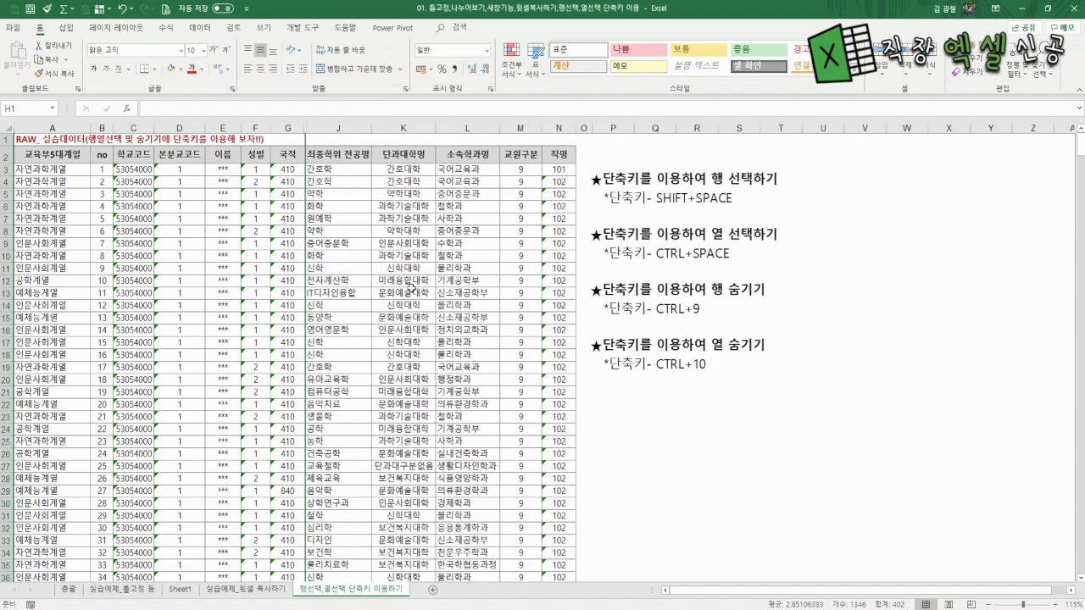
Unhide the columns between G and J, and select cell J16
left_click_drag(289, 128, 329, 128)
right_click(327, 129)
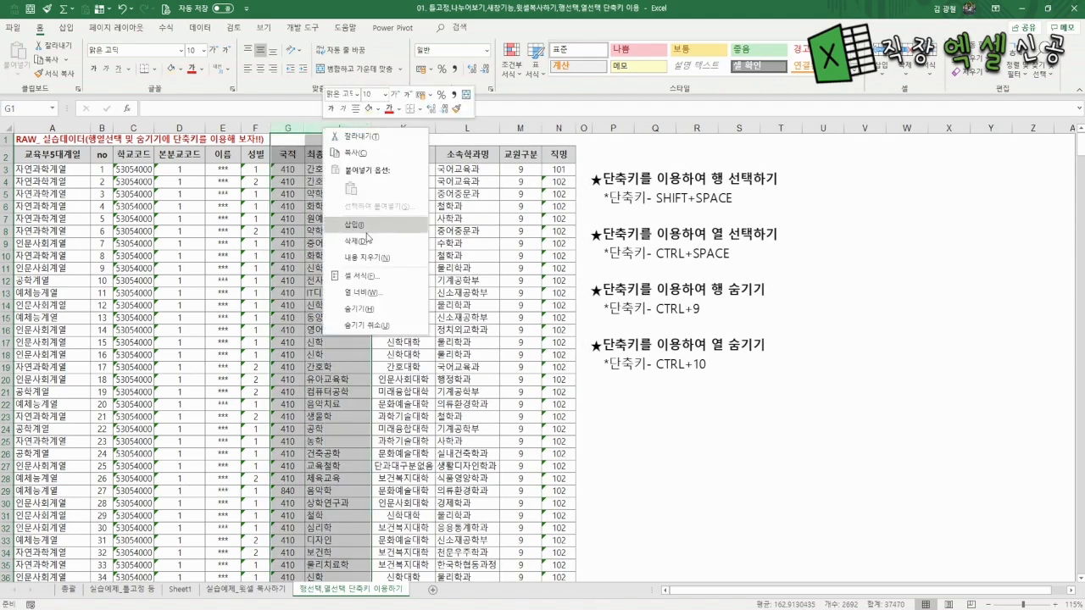
left_click(368, 326)
left_click(432, 330)
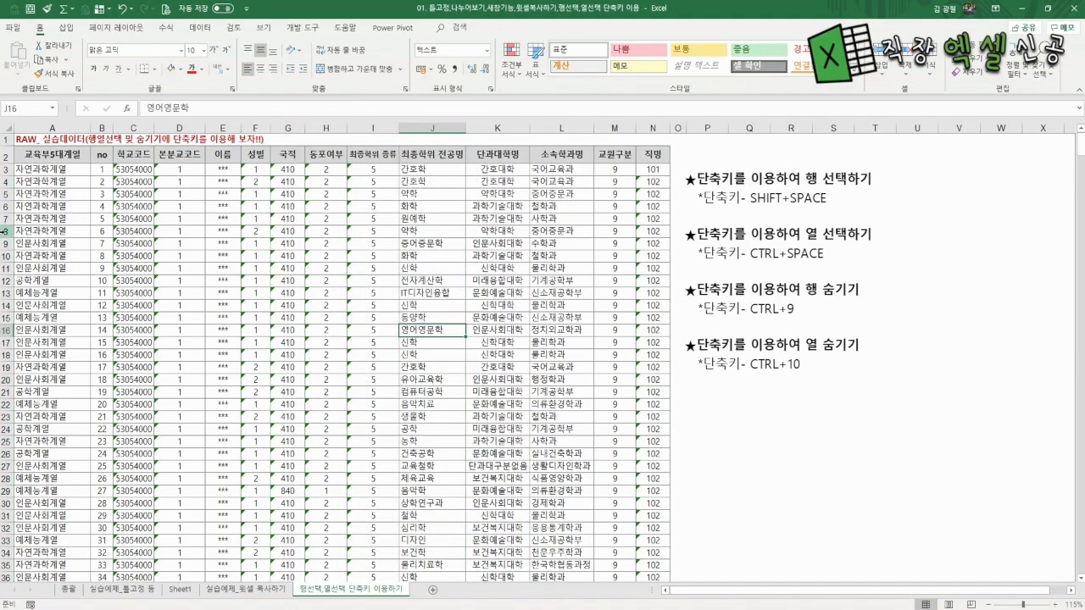
Hide rows 8 to 16 of the practice data
left_click_drag(7, 232, 5, 318)
right_click(12, 409)
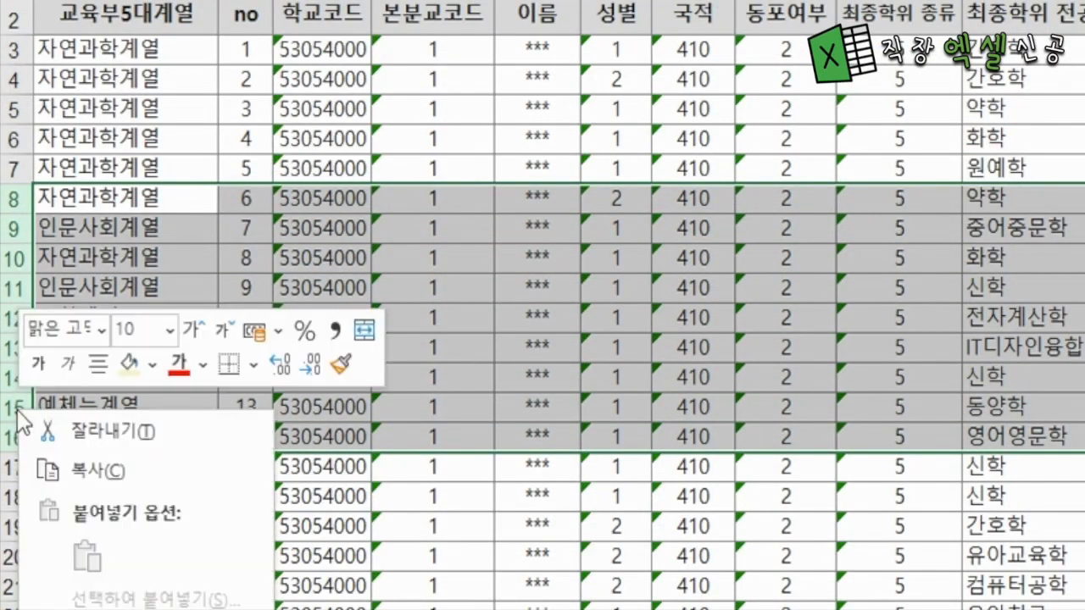
left_click(43, 501)
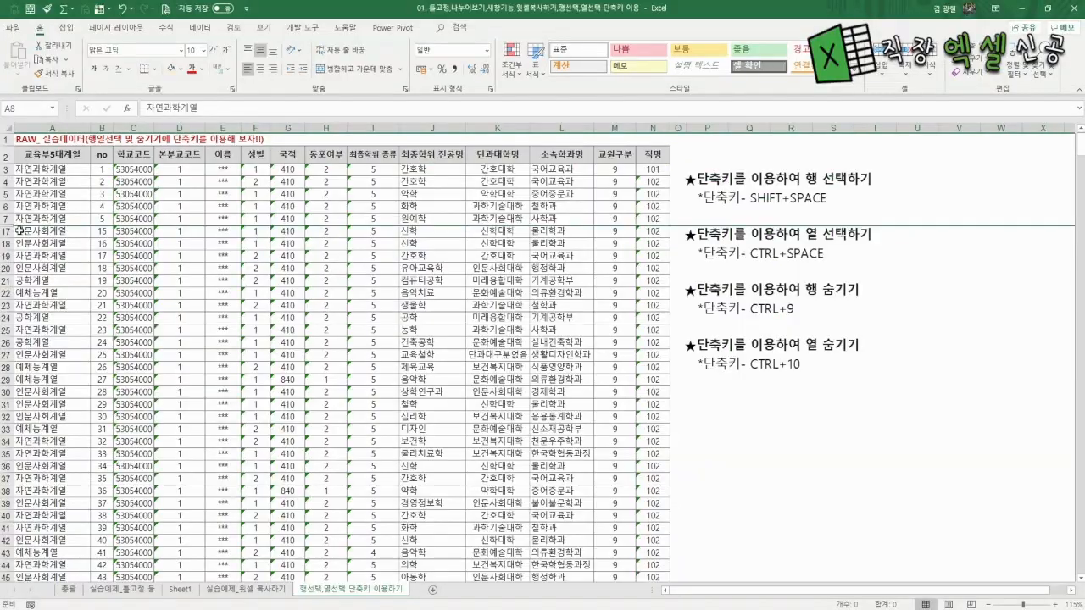
Unhide the rows between rows 7 and 17, and select cell F23
left_click_drag(6, 219, 5, 232)
right_click(5, 231)
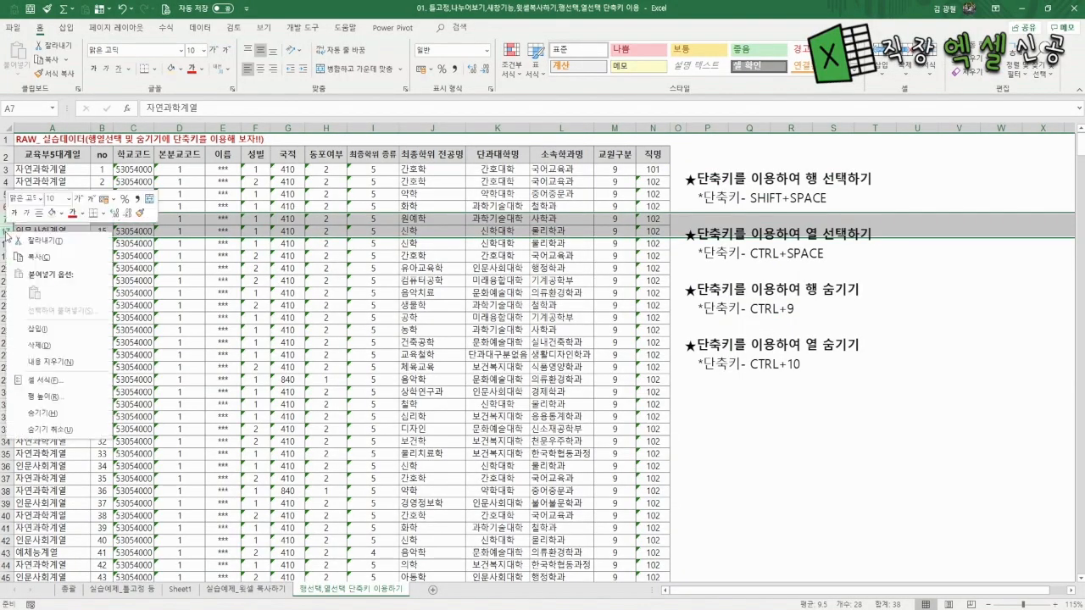
left_click(52, 427)
left_click(258, 416)
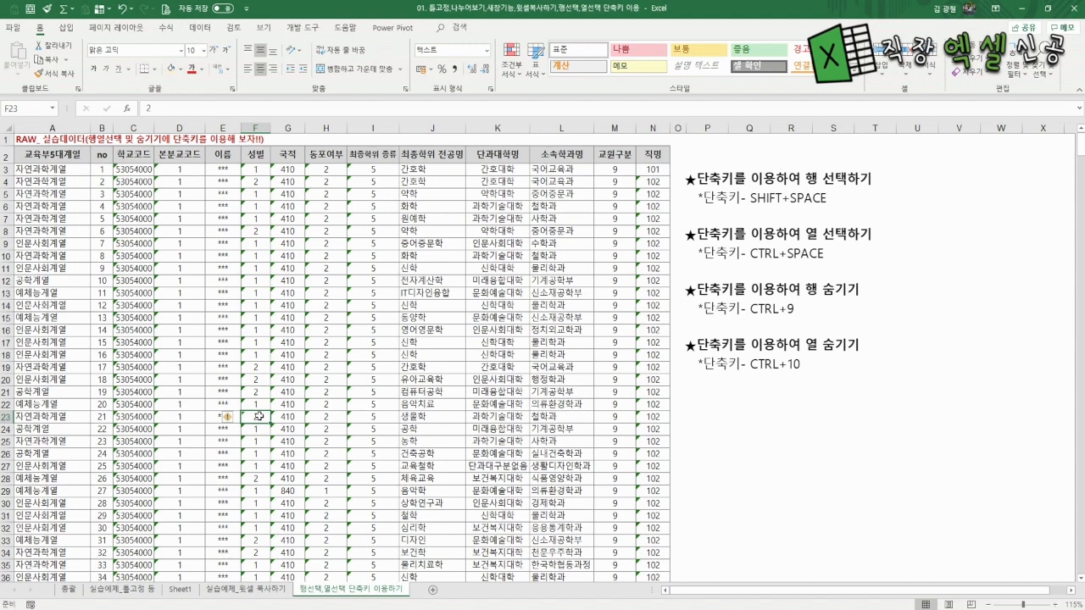
key("Left")
key("Left")
key("Left")
key("Left")
key("Up")
key("Up")
key("Up")
key("Up")
key("Up")
key("Up")
key("Up")
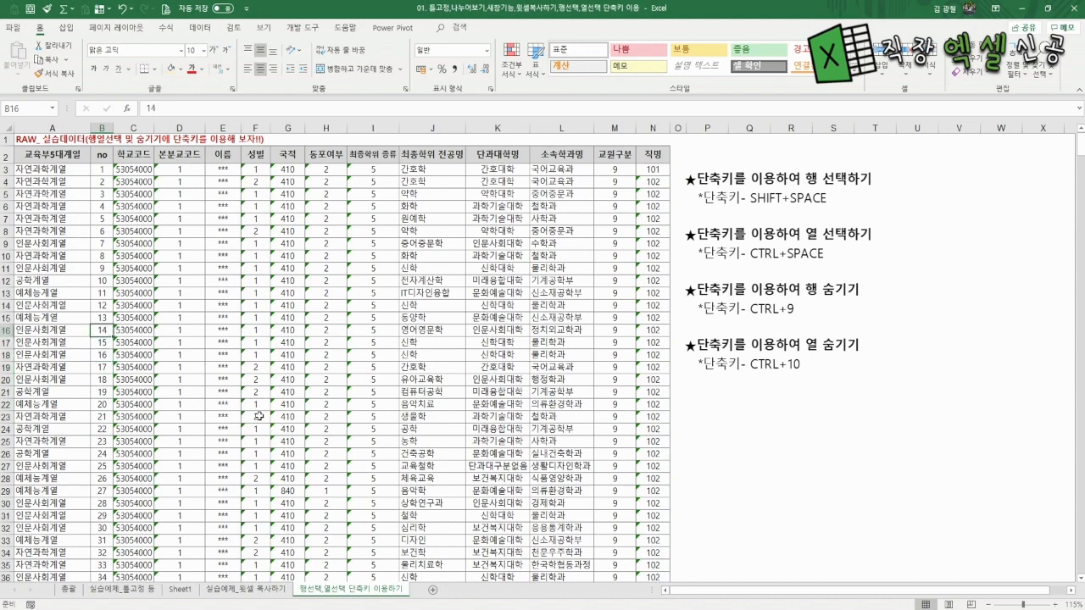
key("Up")
key("Up")
key("Up")
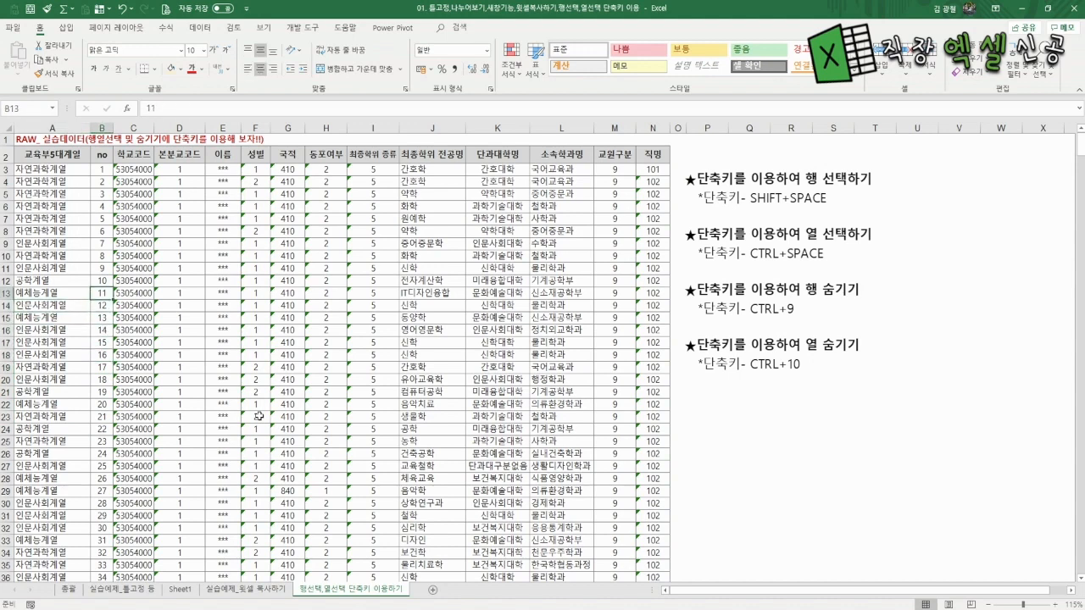
key("Right")
key("Right")
key("Right")
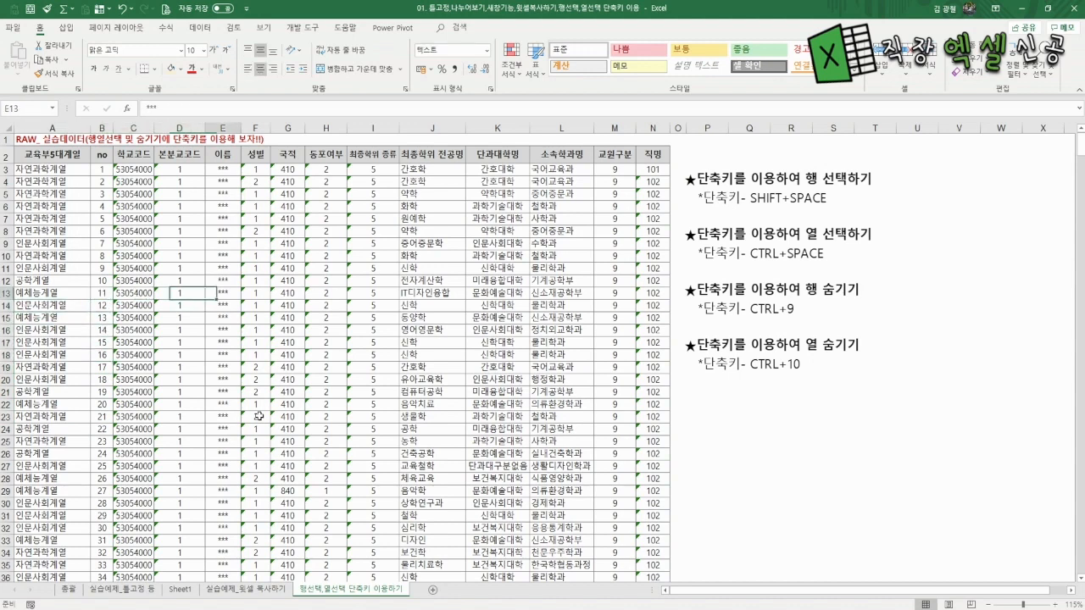
key("Left")
key("Left")
key("Left")
key("Left")
key("Right")
key("Right")
key("Right")
key("Right")
left_click_drag(7, 293, 7, 306)
left_click_drag(127, 379, 126, 367)
Make C13 the active cell and select the entire row 13 with the row selection shortcut
left_click(76, 295)
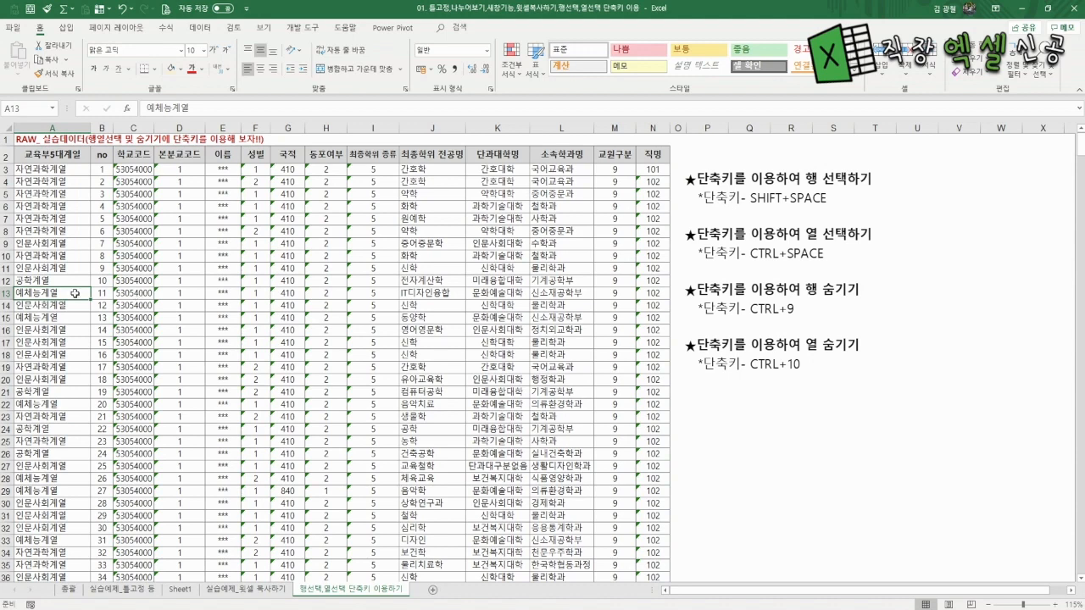
key("Right")
key("Right")
key("Right")
key("Right")
key("Right")
key("Left")
key("Left")
key("Left")
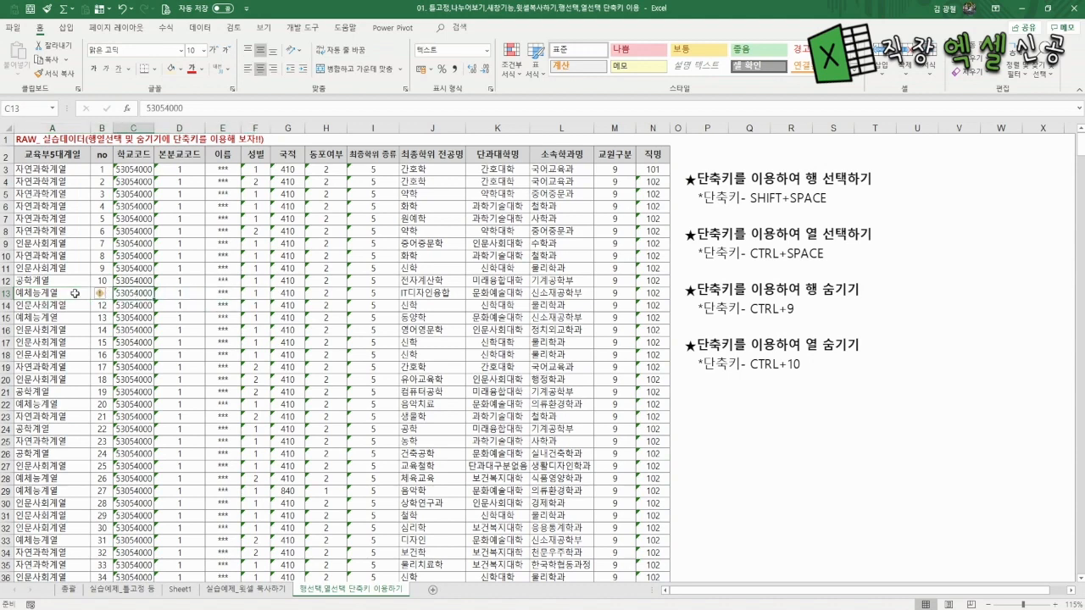
key("shift+space")
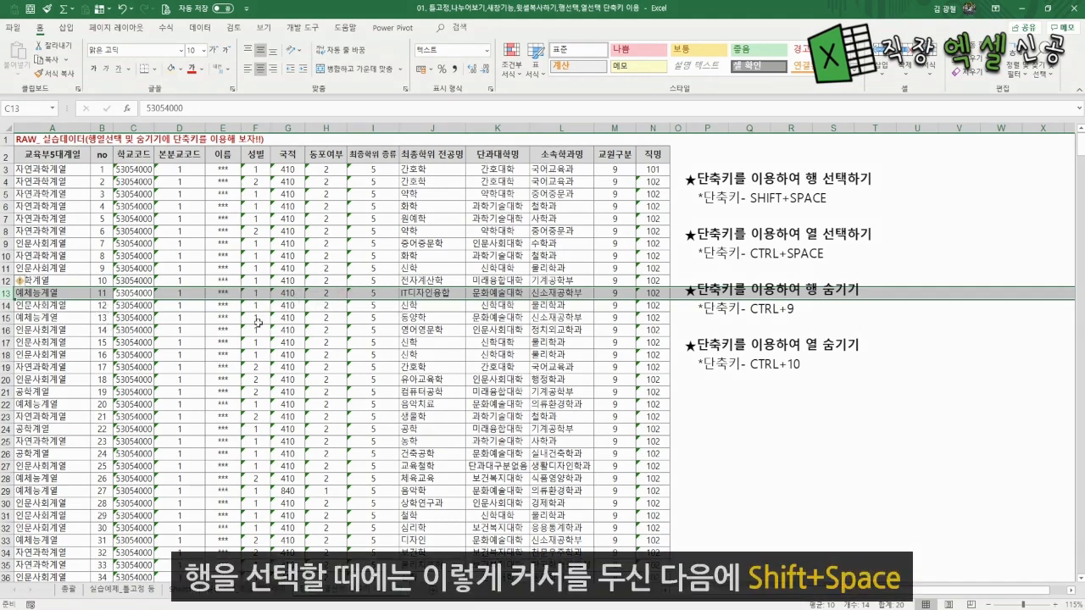
Select the entire row 13 again, this time starting from cell E13 in the 이름 column
left_click(220, 356)
key("Up")
key("Up")
key("Up")
key("Up")
key("Up")
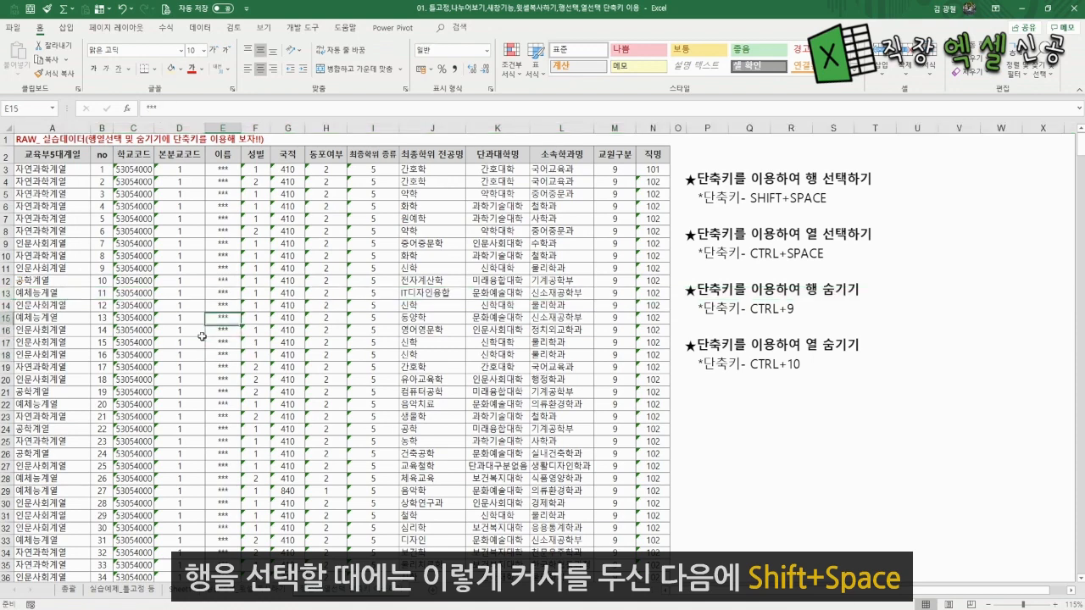
key("shift+space")
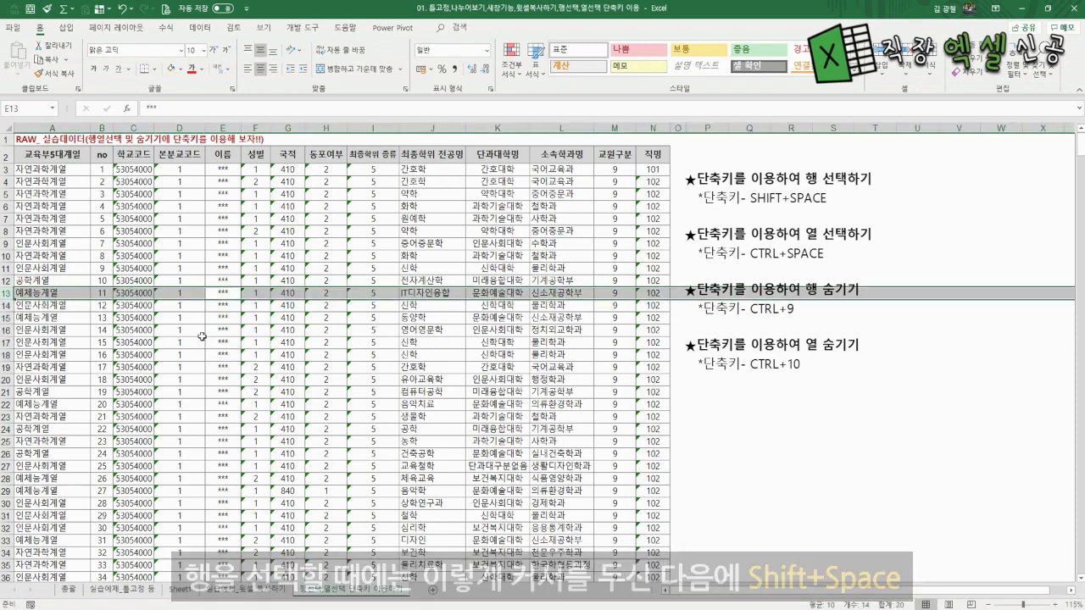
Make H16 the active cell and select the entire column H with the column selection shortcut
key("Up")
key("Right")
key("Right")
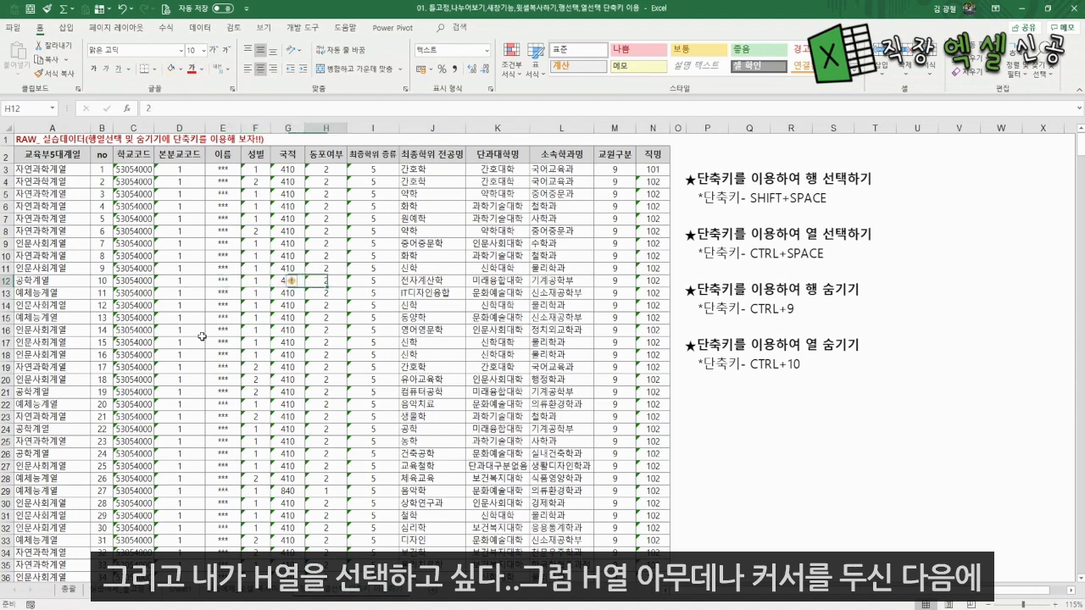
key("Right")
key("Up")
key("Up")
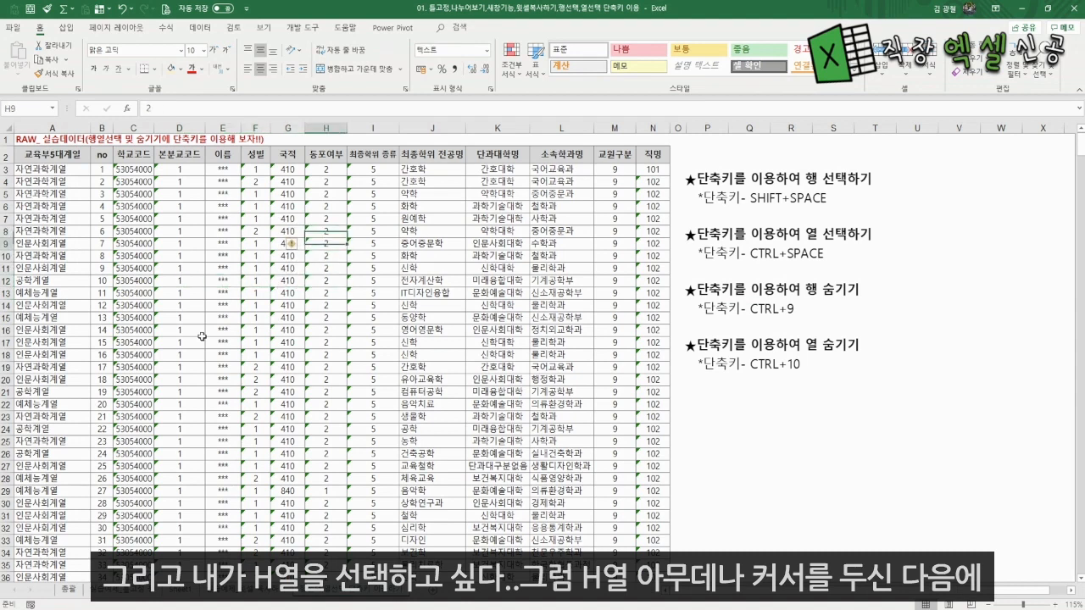
key("Down")
key("Down")
key("Down")
key("Down")
key("Down")
key("Down")
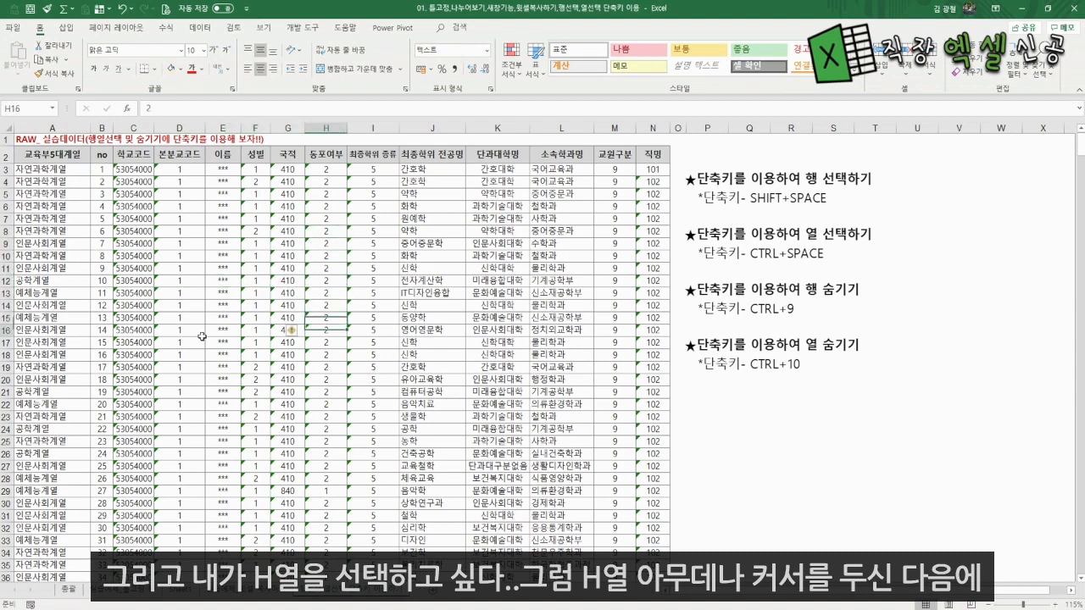
key("ctrl+space")
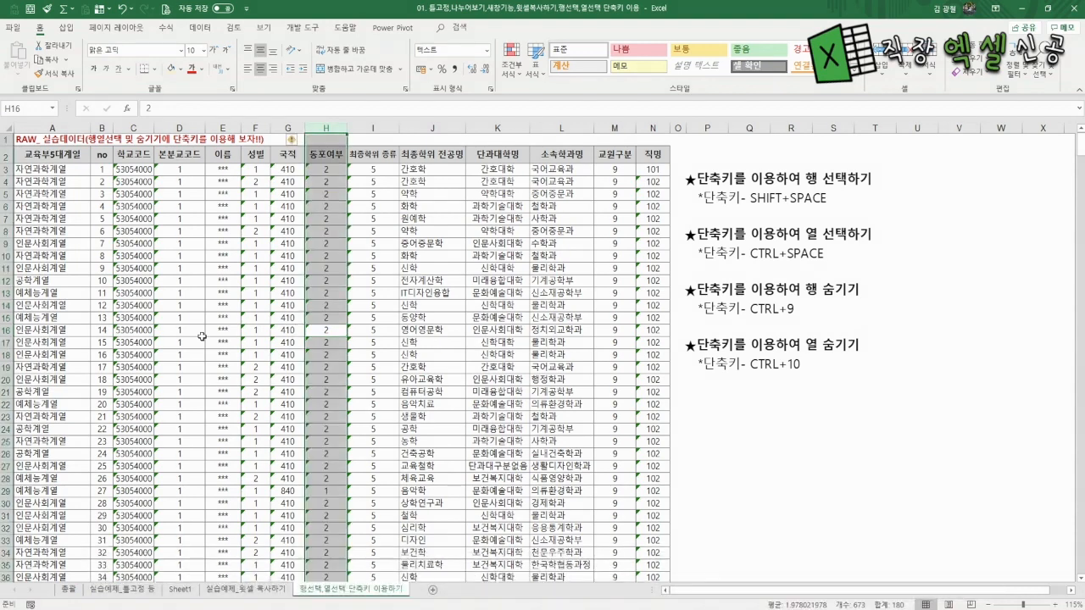
Select the entire row 14 from cell C14 and extend the selection down to row 16
key("Right")
key("Left")
key("Left")
key("Left")
key("Left")
key("Left")
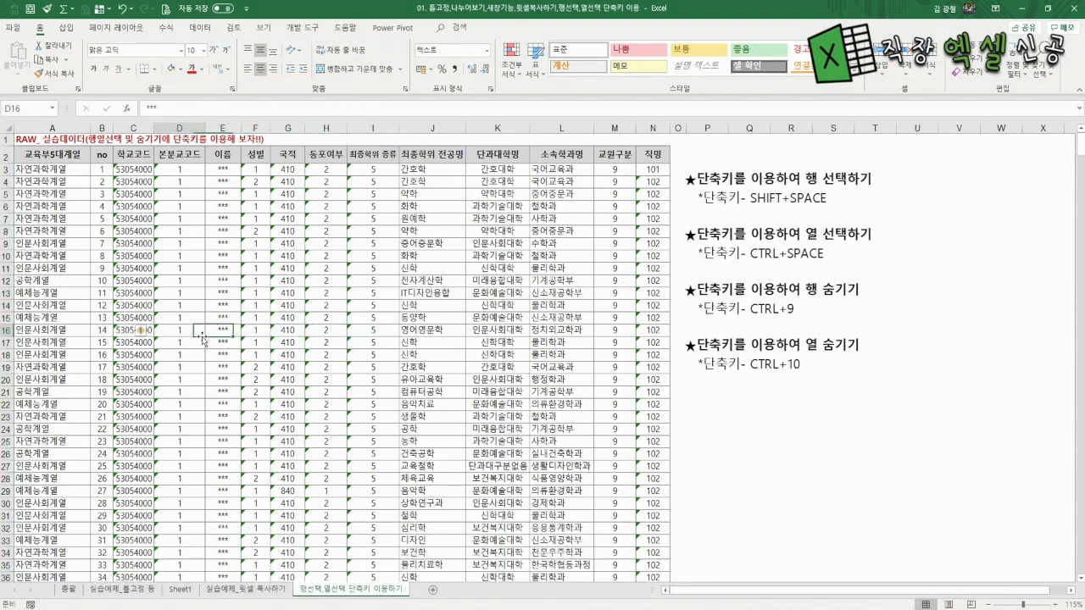
key("Up")
key("Left")
key("Up")
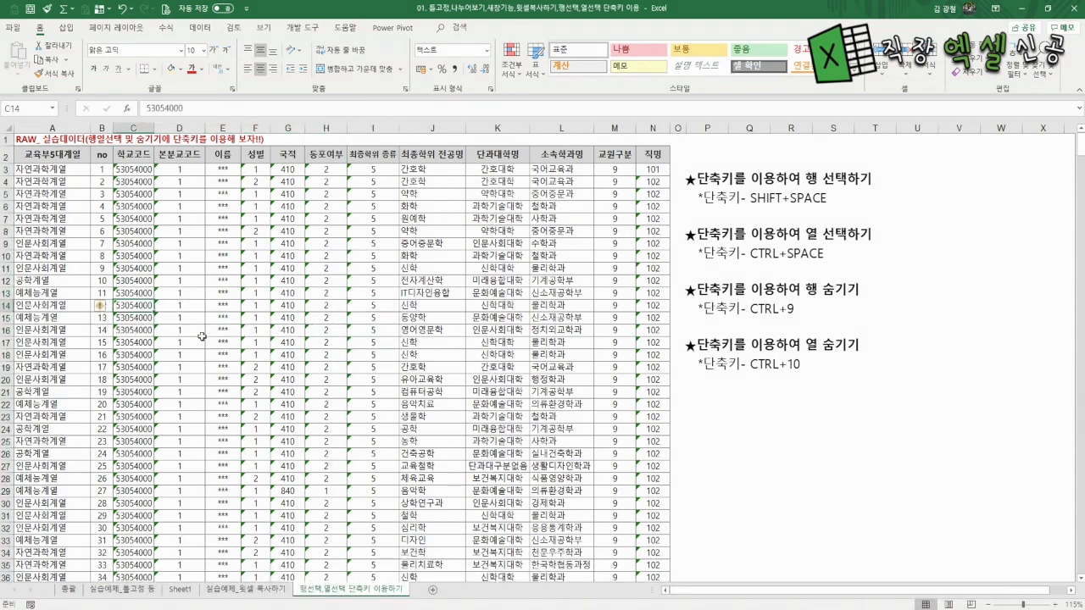
key("Down")
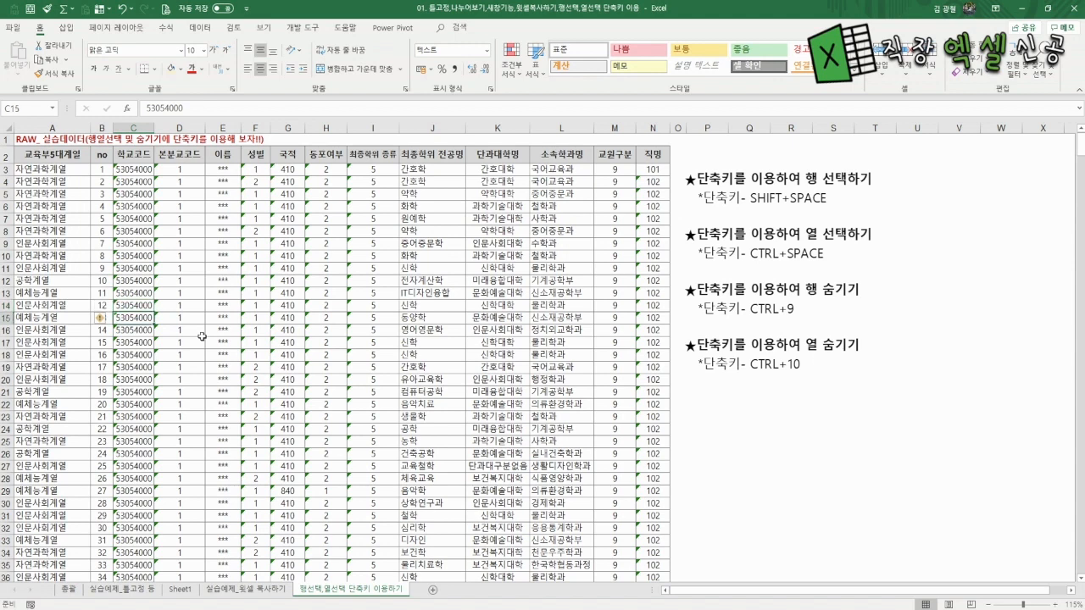
key("Up")
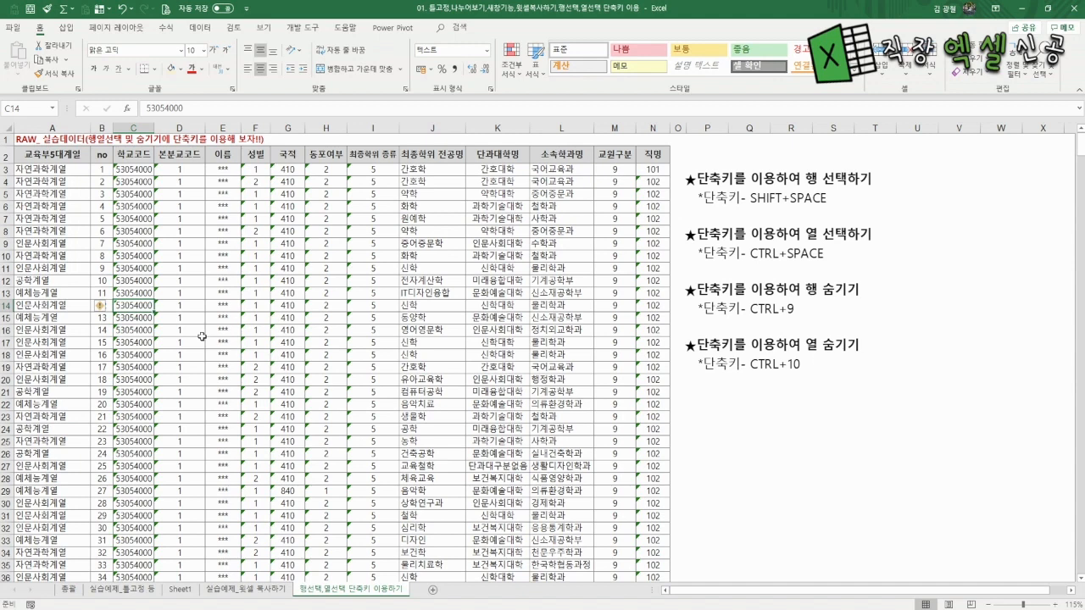
key("shift+space")
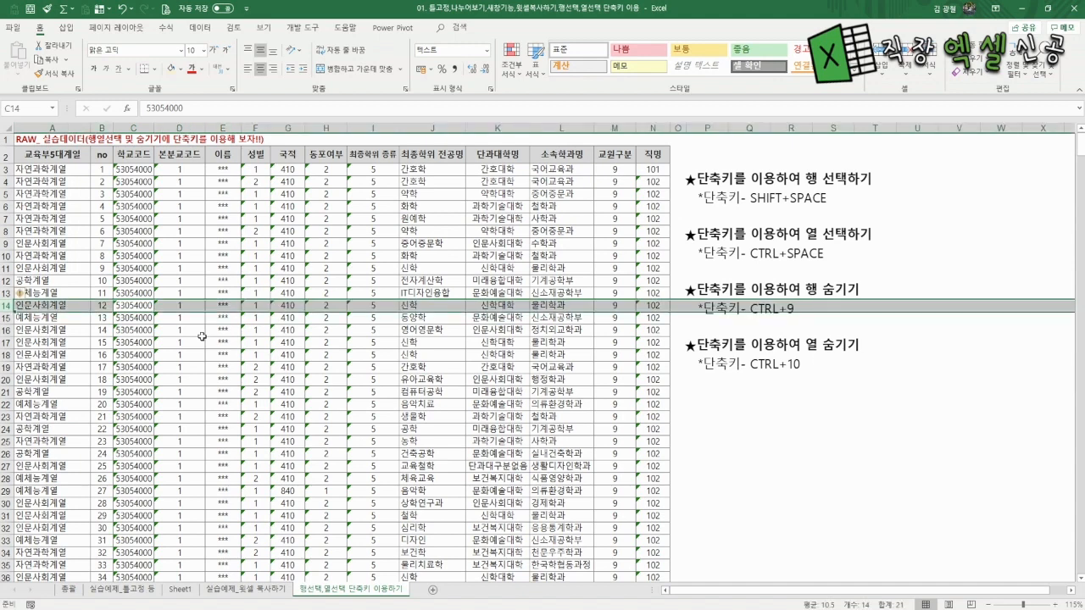
key("shift+Down")
key("shift+Down")
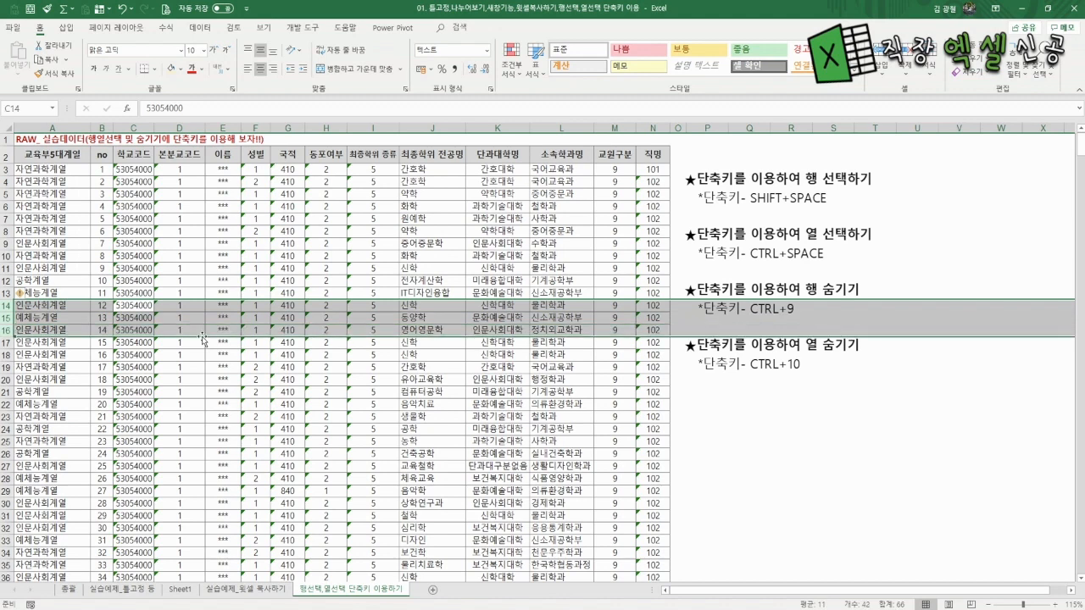
Make H11 the active cell, select the entire column H and extend the selection to column J
key("Right")
key("Right")
key("Right")
key("Right")
key("Right")
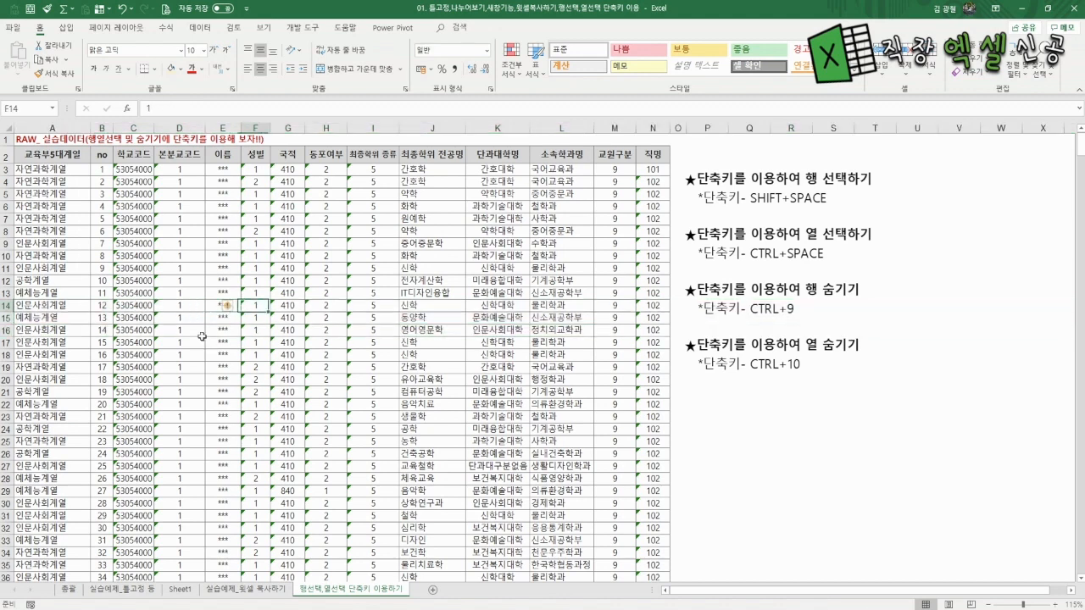
key("Right")
key("Right")
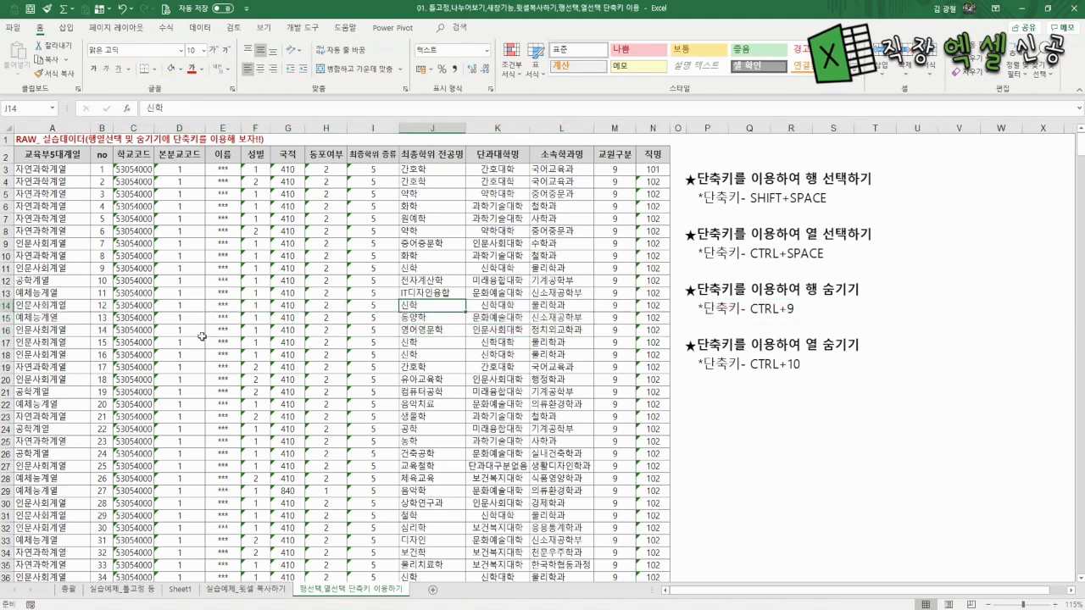
key("Left")
key("Left")
key("Up")
key("Up")
key("Up")
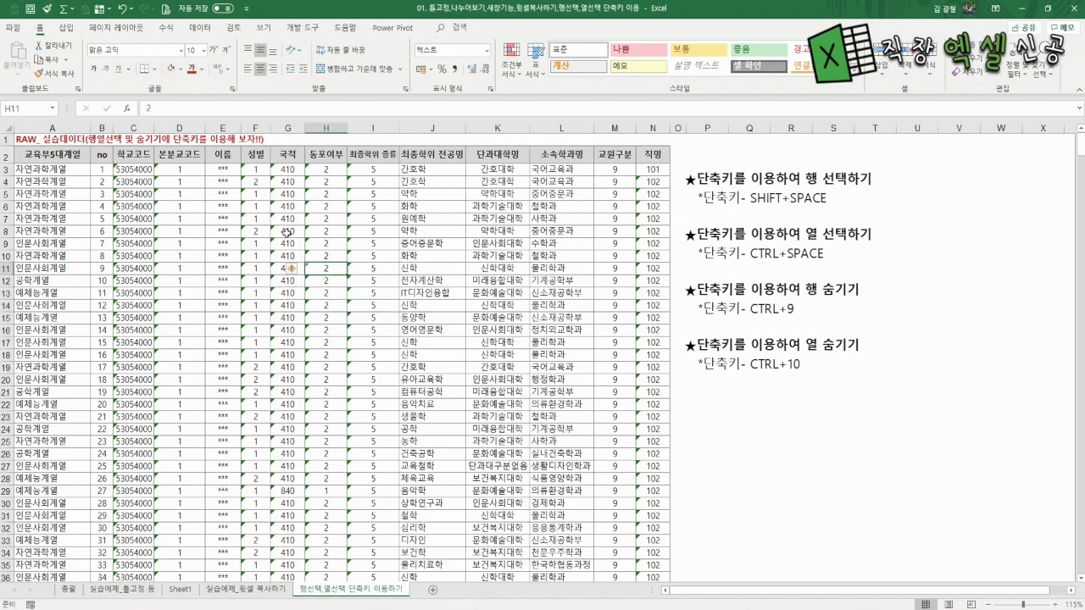
key("ctrl+space")
key("shift+Right")
key("shift+Right")
Select the entire columns H to J again, this time starting from cell H12 in the 동포여부 column
left_click(331, 281)
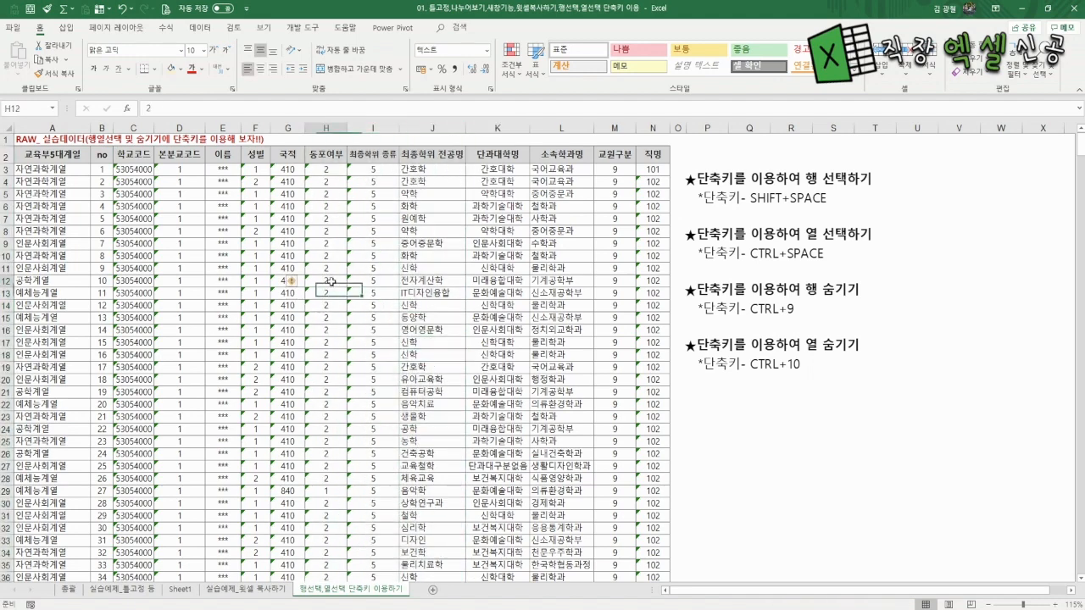
key("ctrl+space")
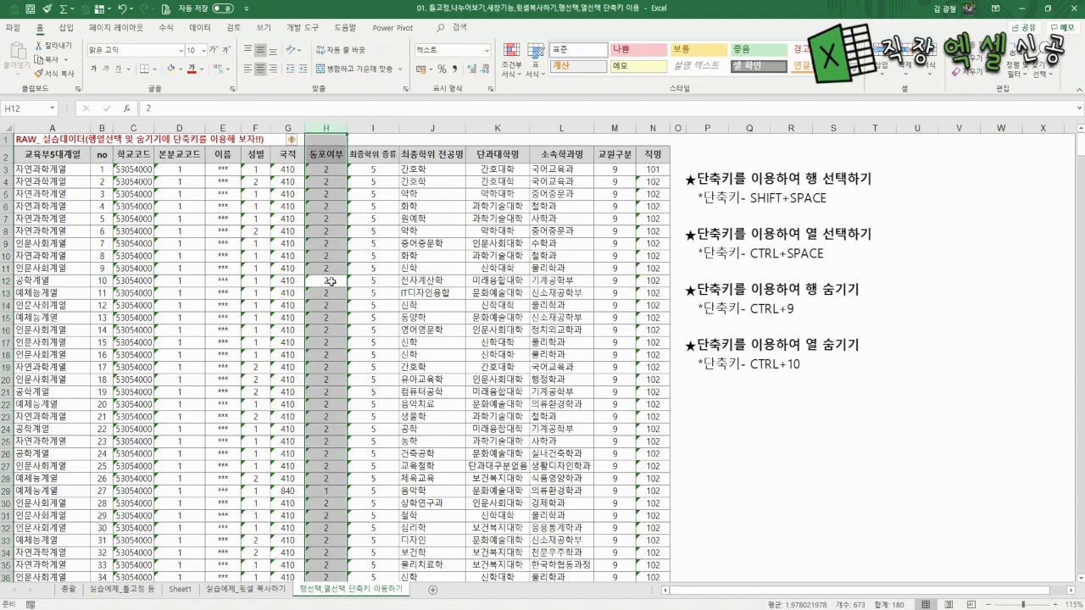
key("shift+Right")
key("shift+Right")
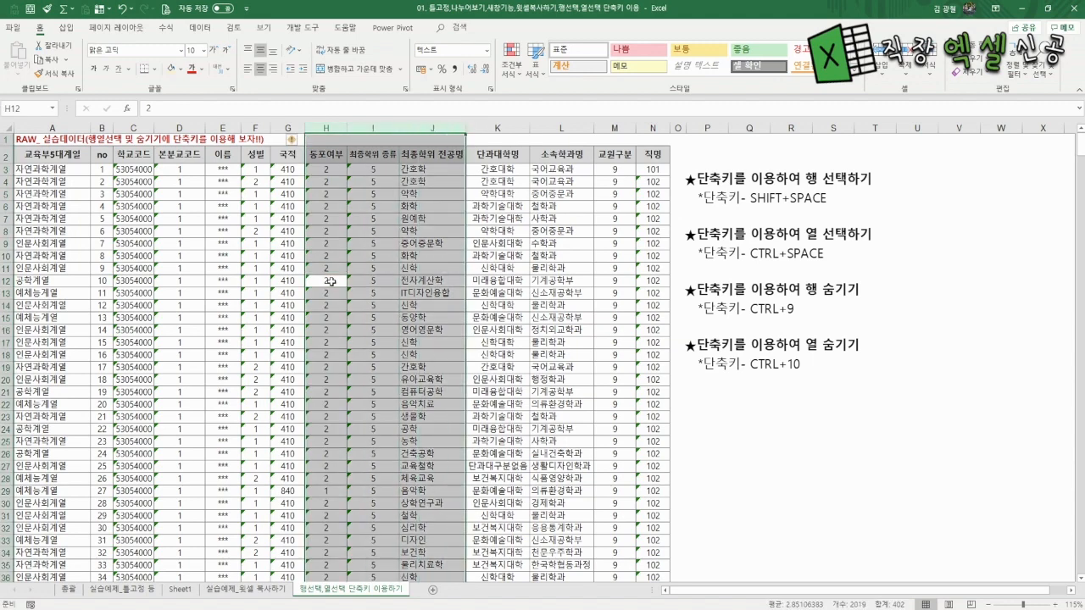
left_click(361, 344)
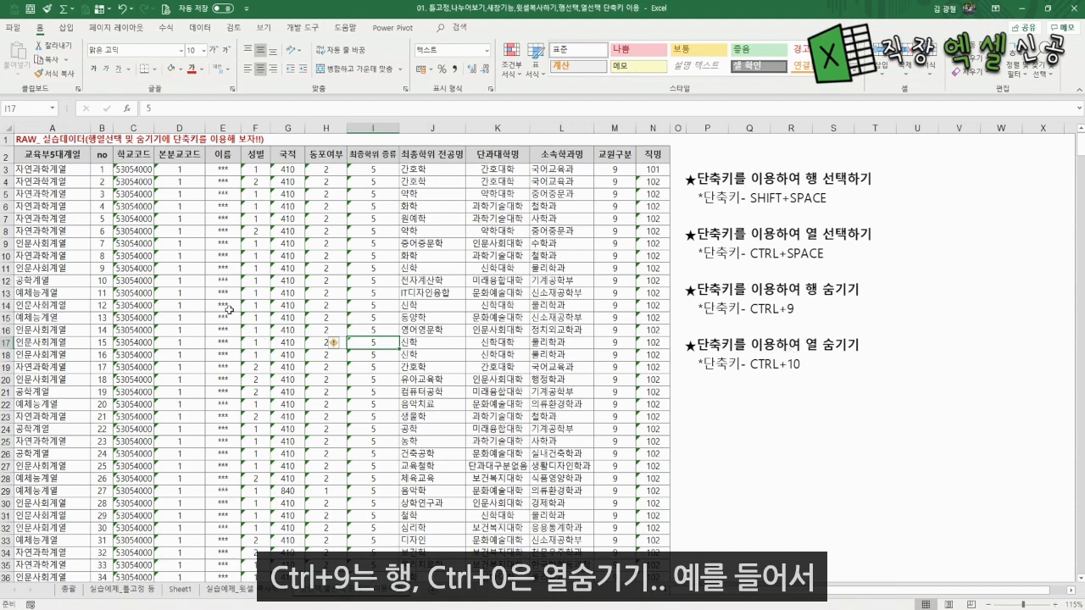
Hide rows 12 to 14 after selecting them by their row headers, and undo the hiding
left_click(40, 289)
left_click_drag(34, 281, 31, 303)
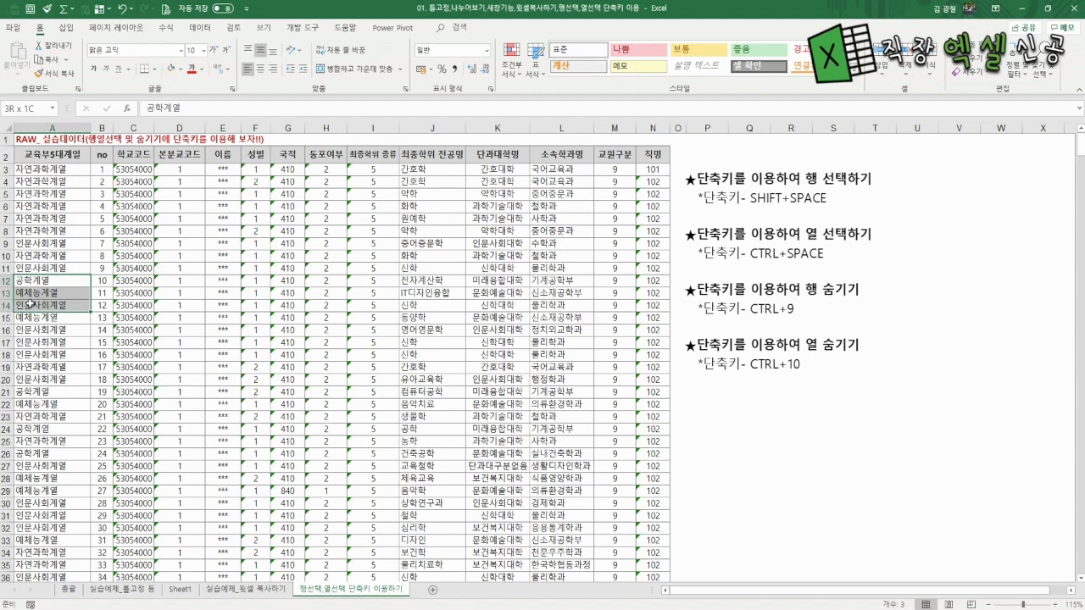
left_click(51, 367)
left_click_drag(4, 280, 6, 305)
right_click(7, 307)
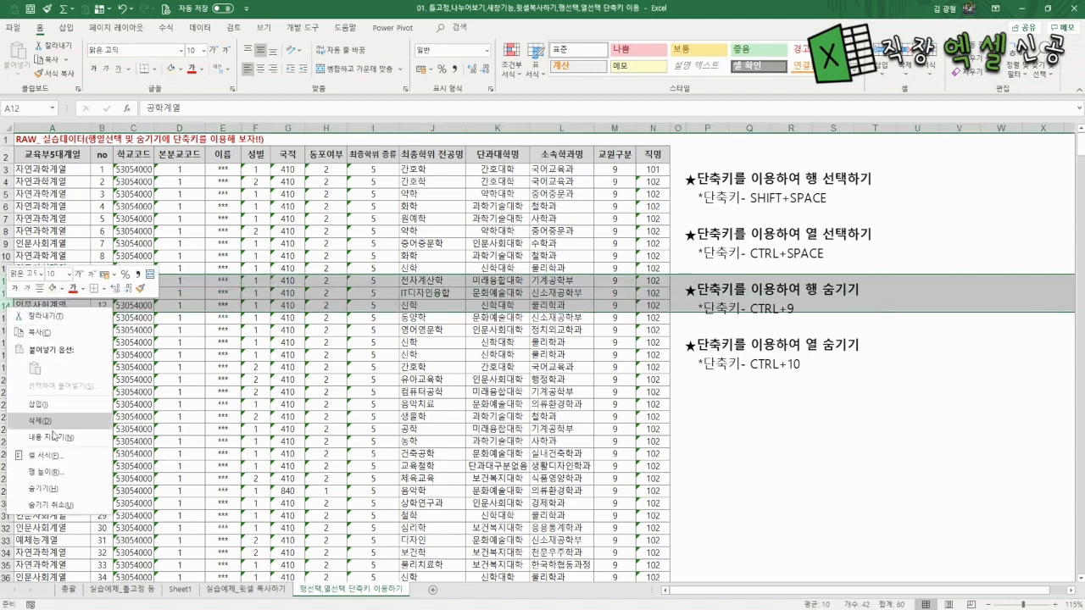
left_click(61, 489)
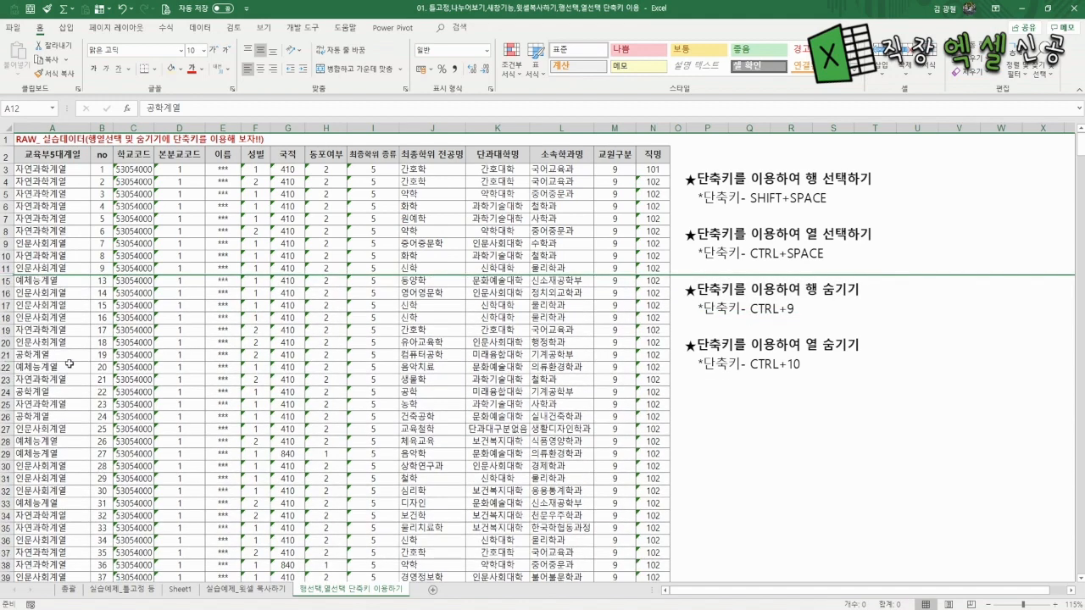
key("ctrl+z")
Select the entire rows 12 to 14 starting from cell C12, hide them with the row hiding shortcut, and undo it
left_click(122, 278)
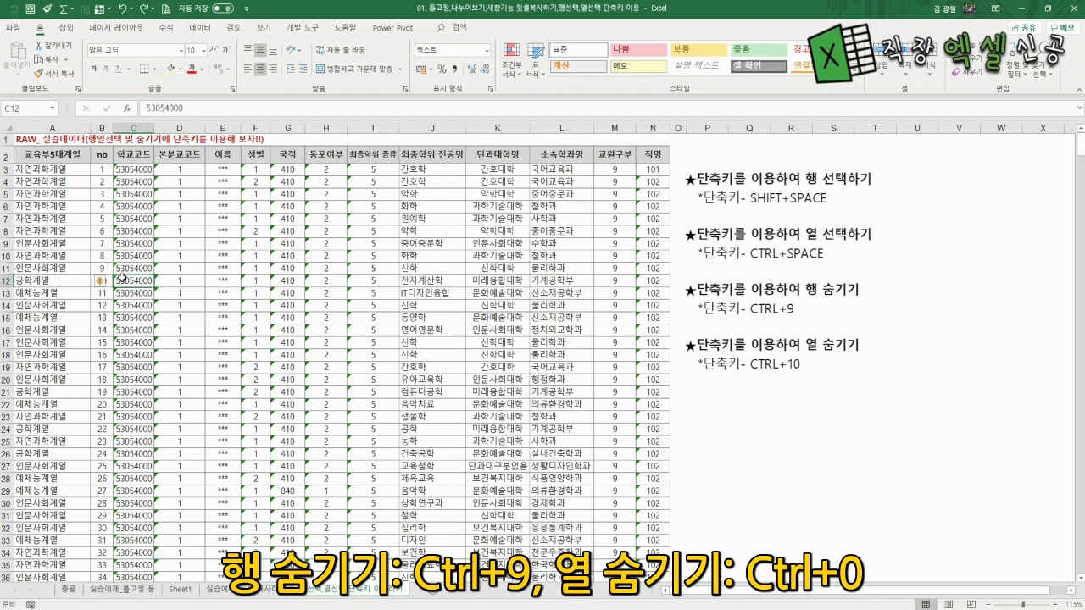
key("shift+space")
key("shift+Down")
key("shift+Down")
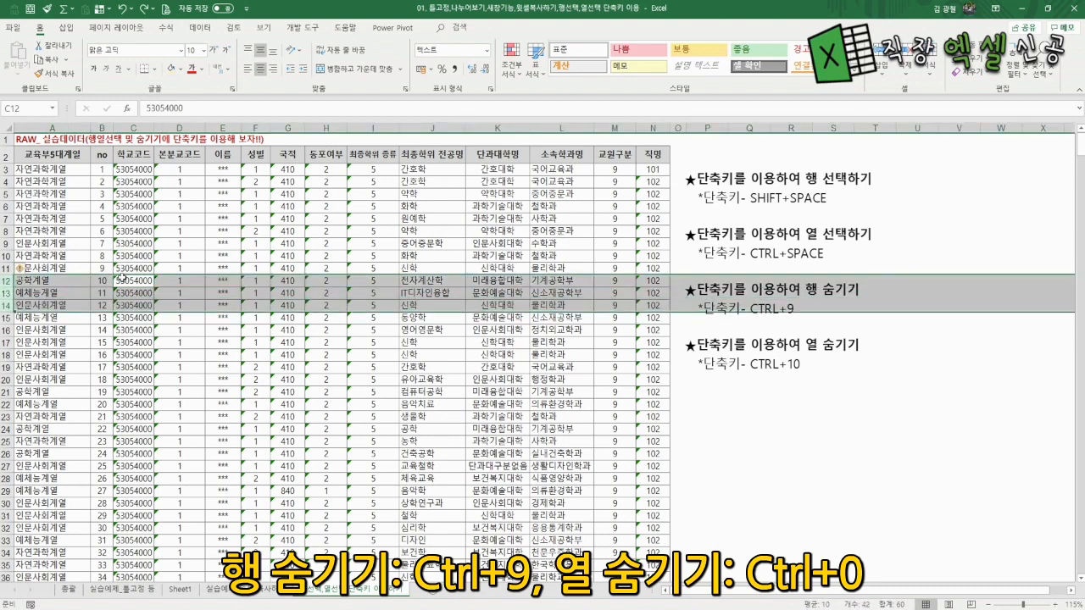
key("ctrl+9")
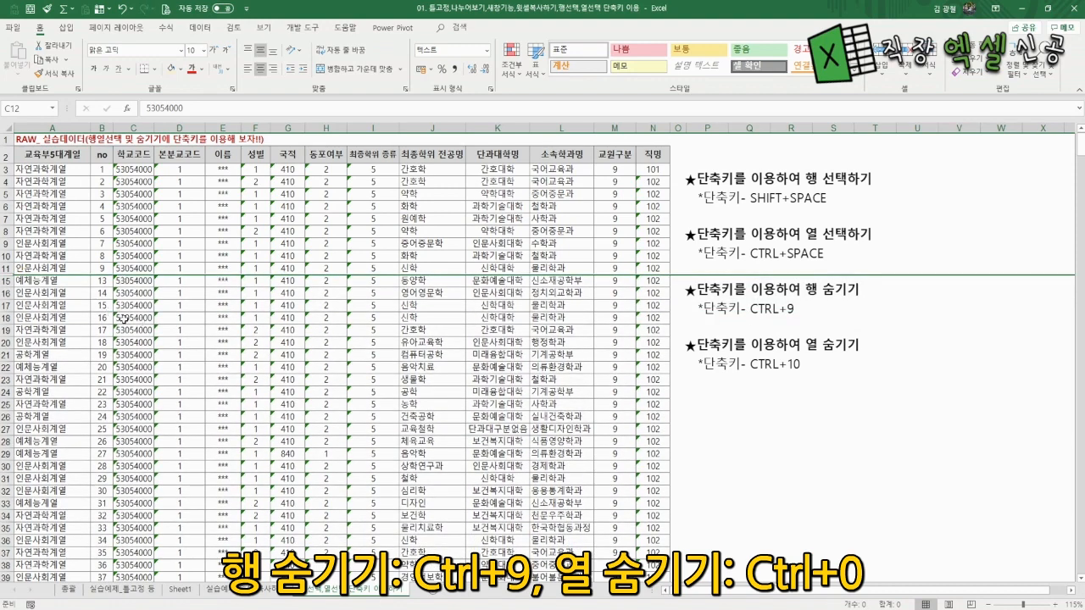
key("ctrl+z")
Hide the 동포여부 to 최종학위 전공명 columns (H to J) after selecting them by their column headers
left_click(297, 332)
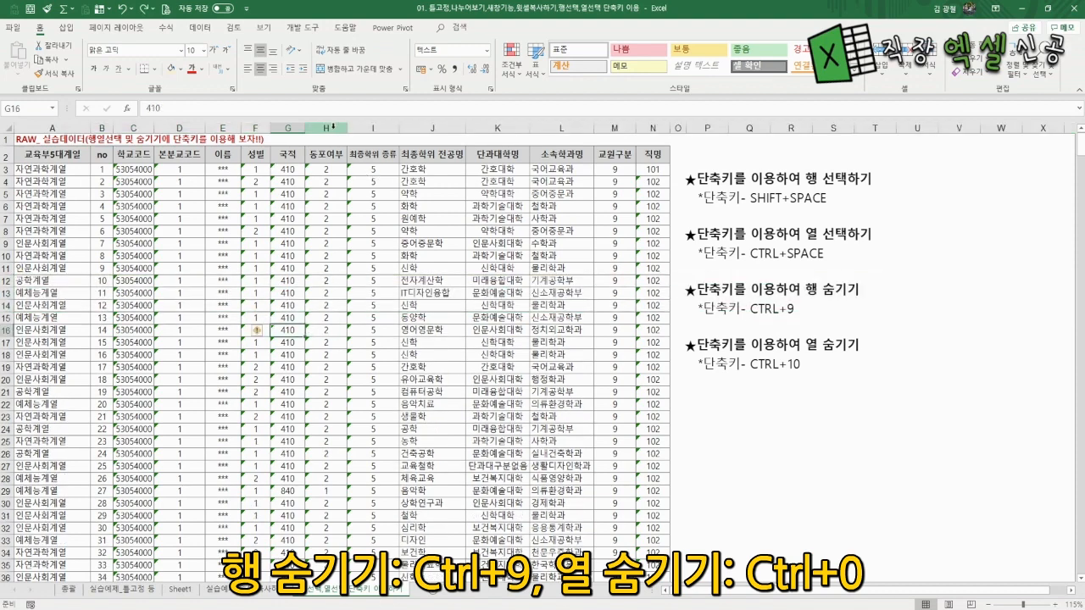
left_click_drag(329, 124, 437, 125)
right_click(437, 126)
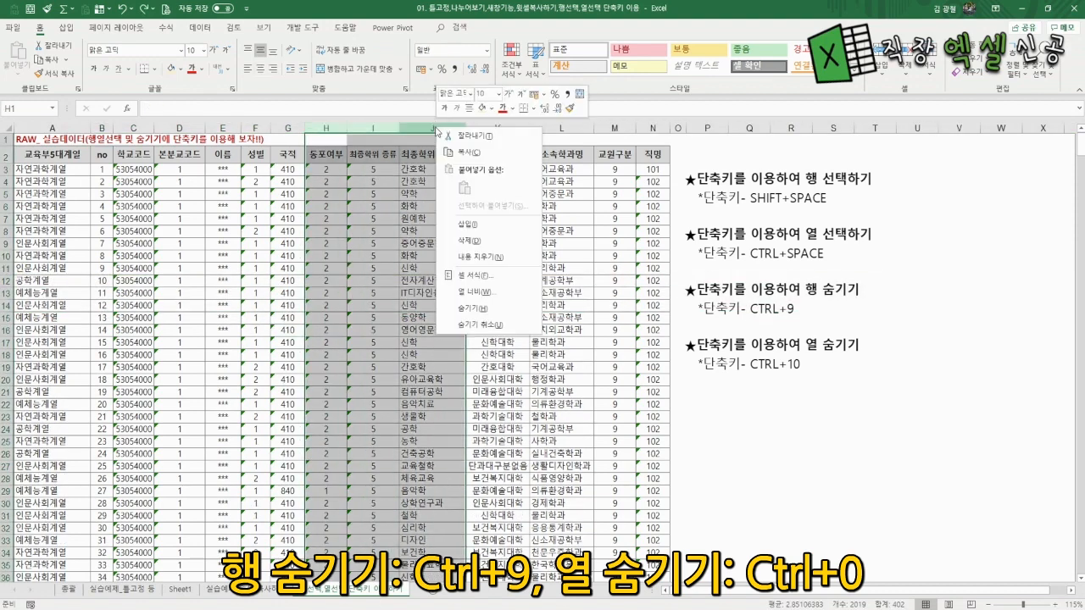
left_click(474, 309)
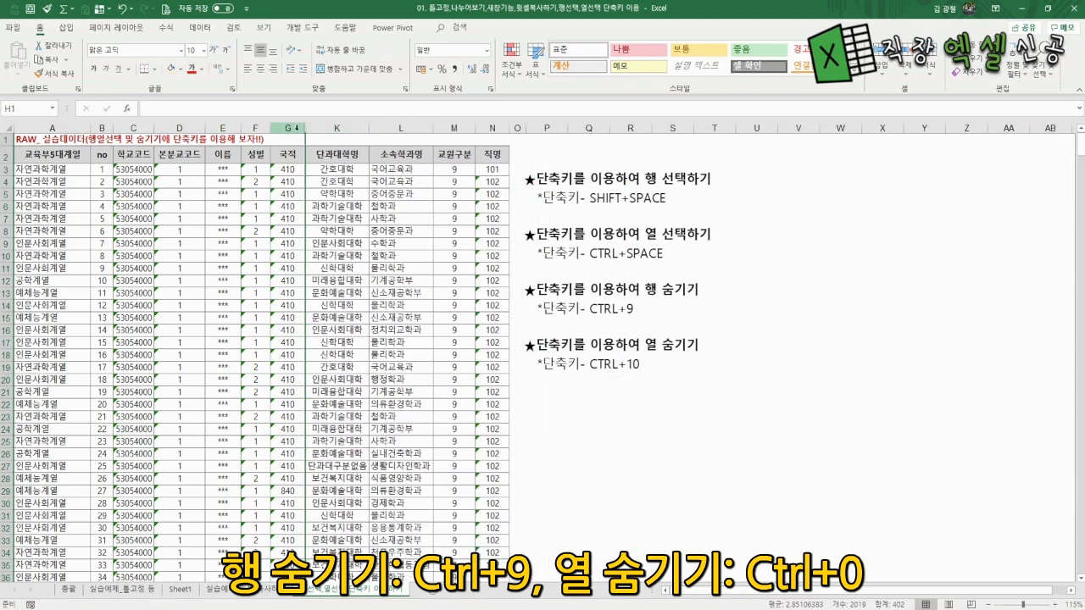
Unhide the columns between G and K by selecting both neighbouring columns and cancelling the hiding
left_click_drag(296, 127, 320, 124)
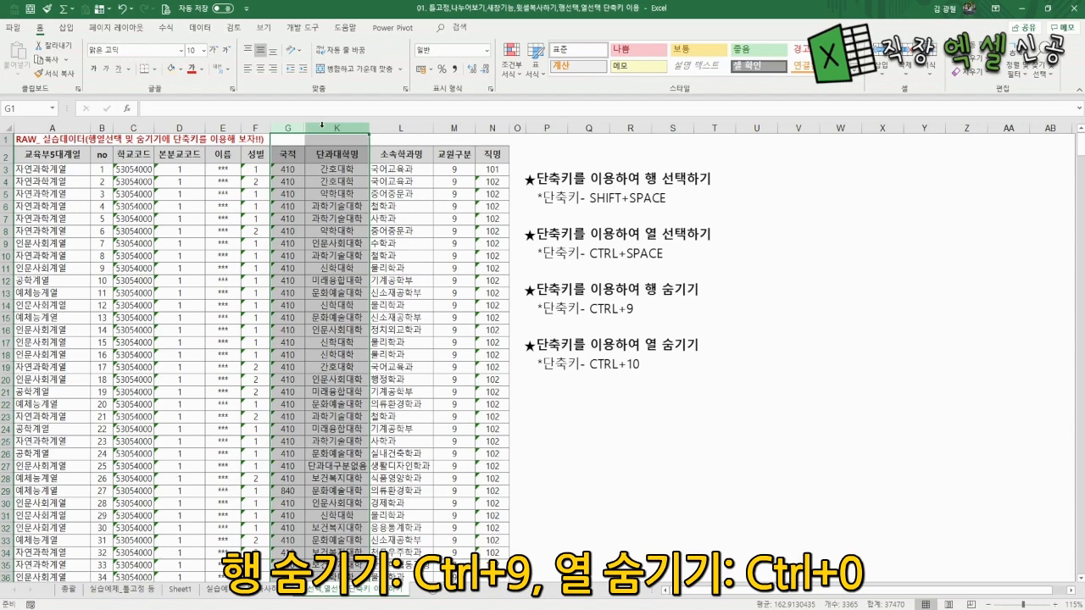
right_click(321, 124)
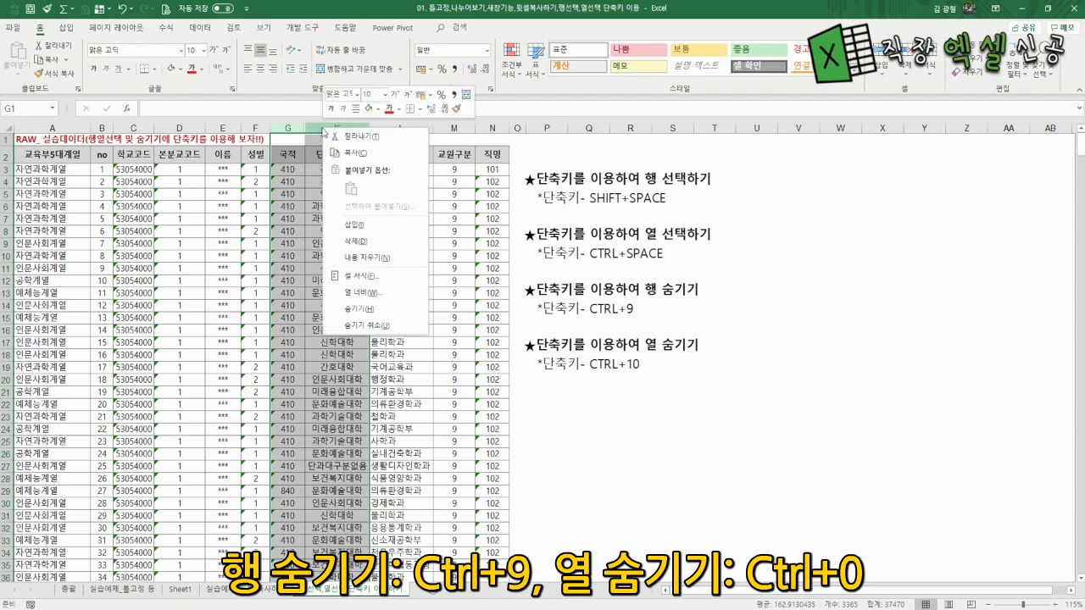
left_click(361, 326)
left_click(330, 193)
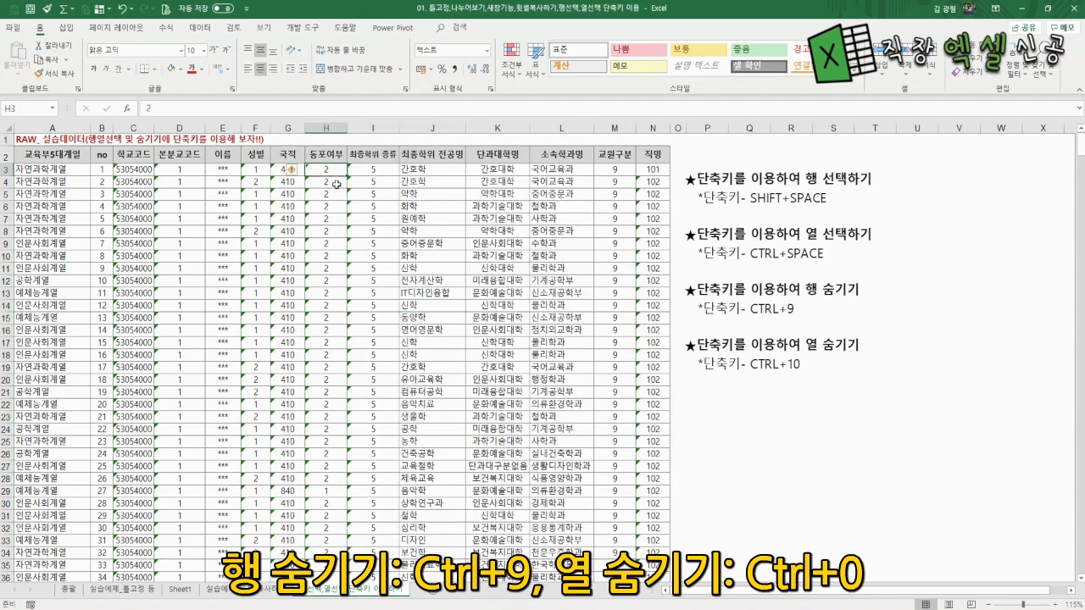
Select the entire columns H to J starting from cell H7, hide them with the column hiding shortcut, and undo it
left_click(337, 218)
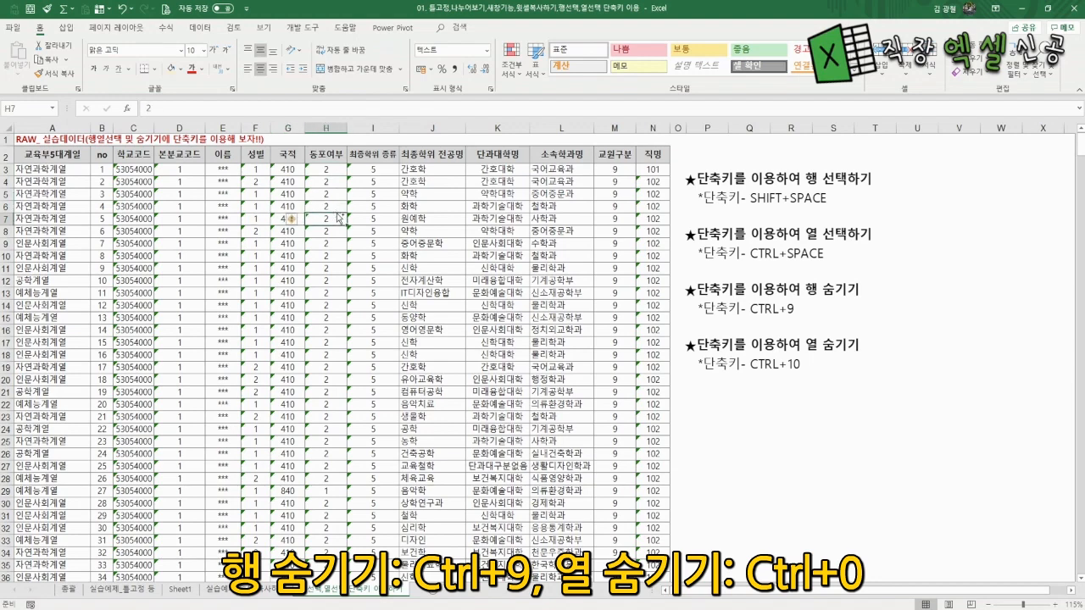
key("ctrl+space")
key("shift+Right")
key("shift+Right")
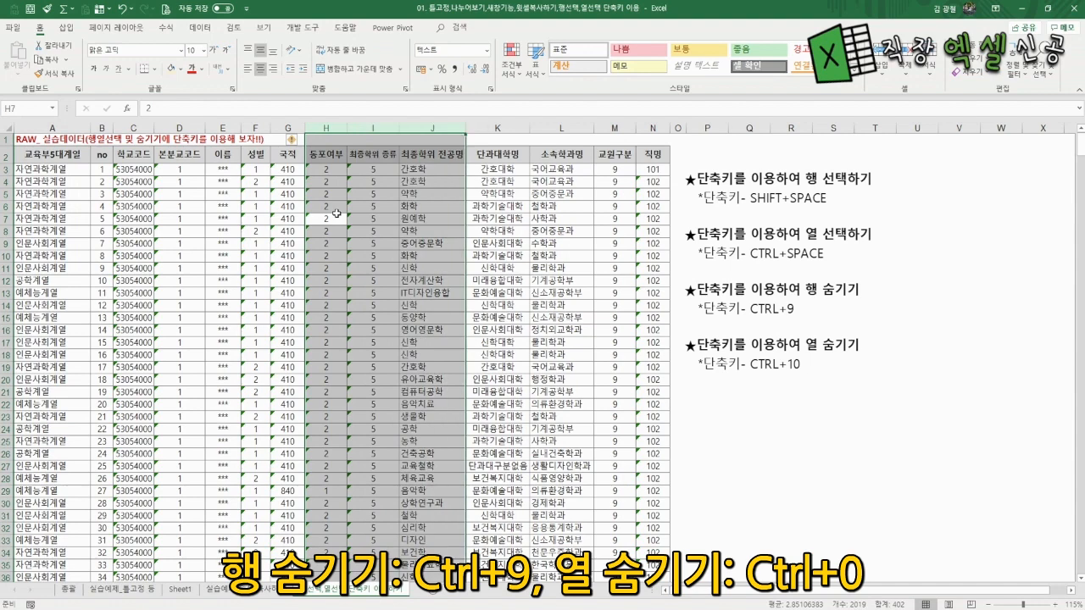
key("ctrl+0")
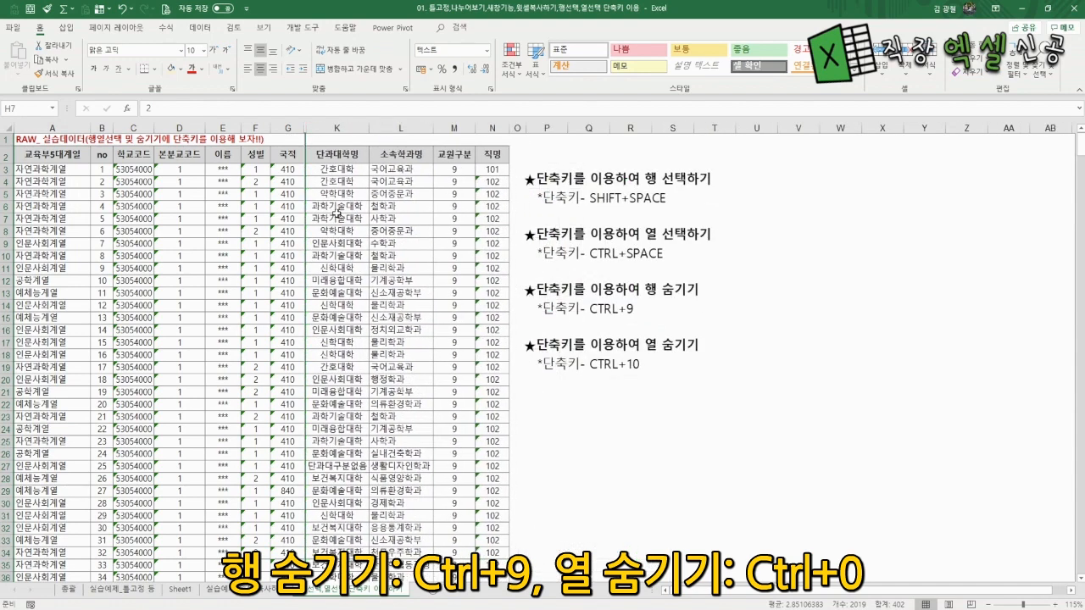
key("ctrl+z")
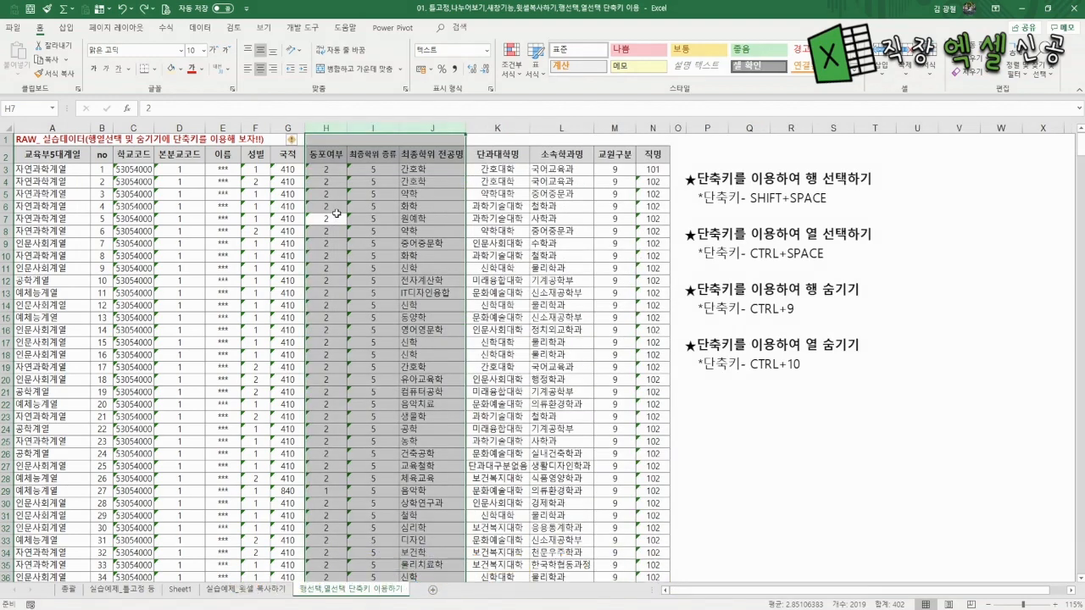
Select the entire rows 14 to 27 starting from cell E14, hide them with the row hiding shortcut, and undo it
key("Down")
key("Down")
key("Left")
key("Left")
key("Left")
key("Down")
key("Down")
key("Down")
key("Down")
key("Down")
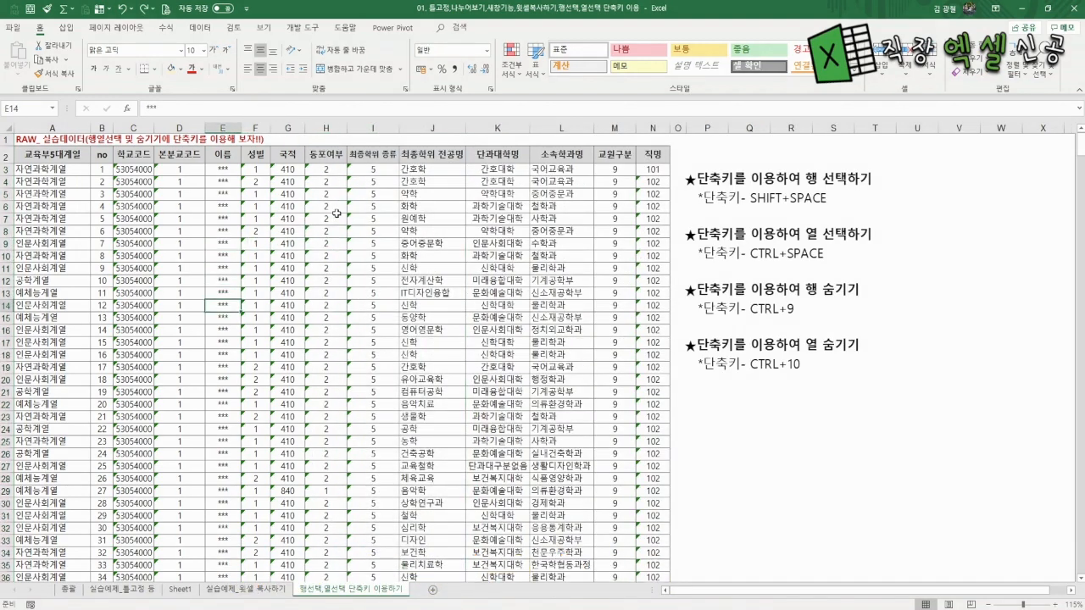
key("shift+space")
key("shift+Down")
key("shift+Down")
key("shift+Down")
key("shift+Down")
key("shift+Down")
key("shift+Down")
key("shift+Down")
key("shift+Down")
key("shift+Down")
key("shift+Down")
key("shift+Down")
key("shift+Down")
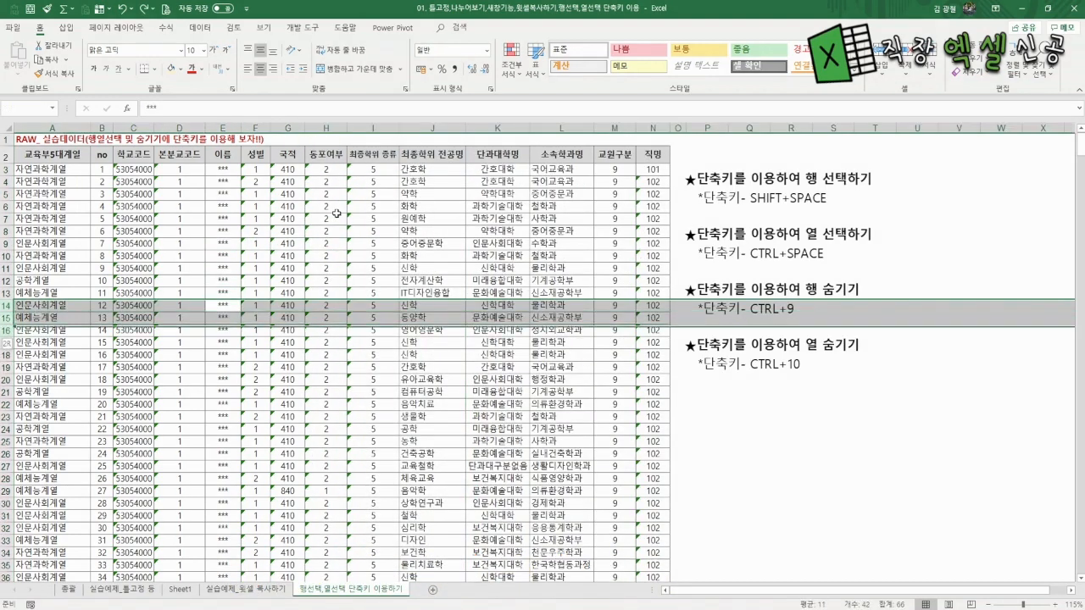
key("shift+Down")
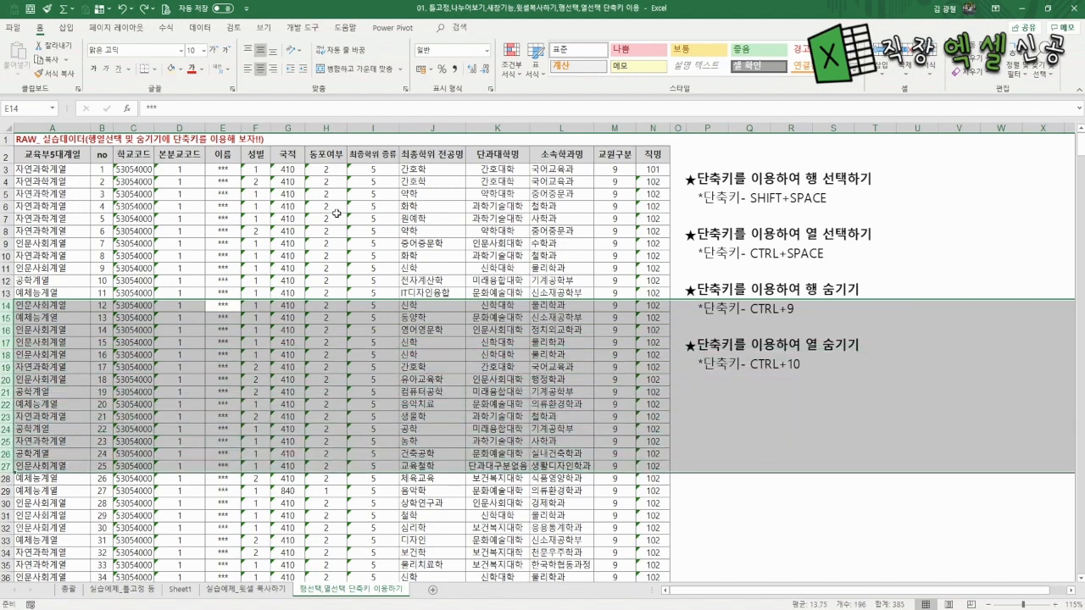
key("ctrl+9")
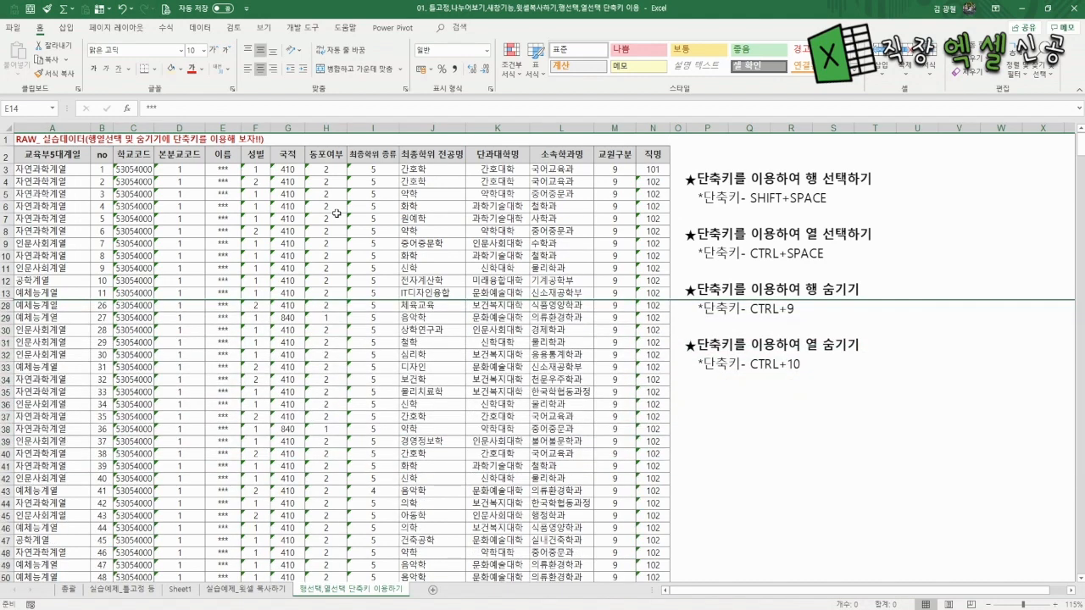
key("ctrl+z")
Select the entire columns G to L starting from cell G11, hide them with the column hiding shortcut, and undo it
left_click(285, 210)
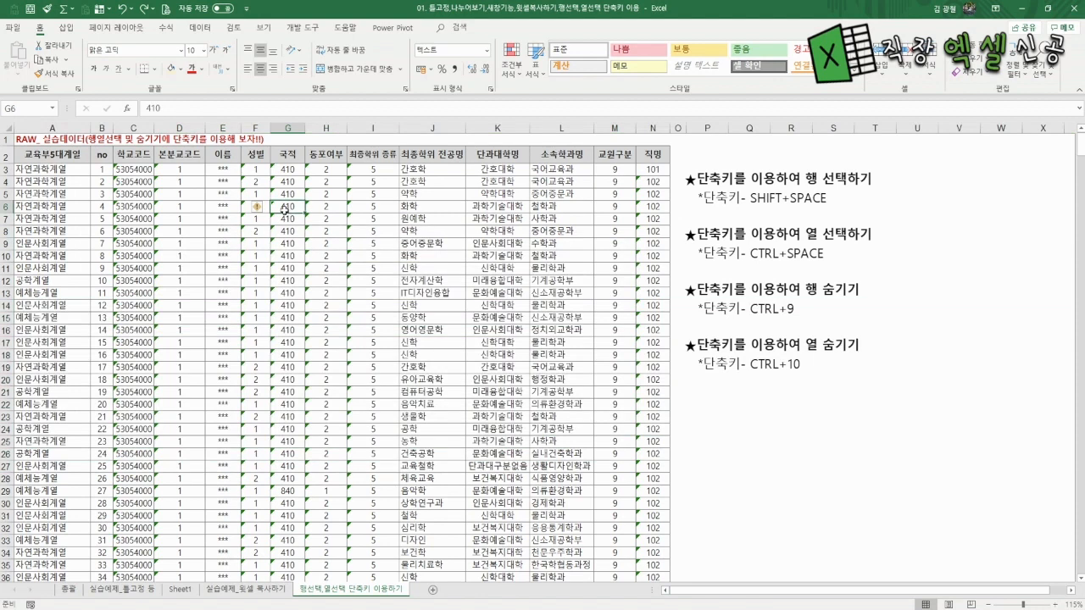
key("Left")
key("Down")
key("Down")
key("Down")
key("Down")
key("Down")
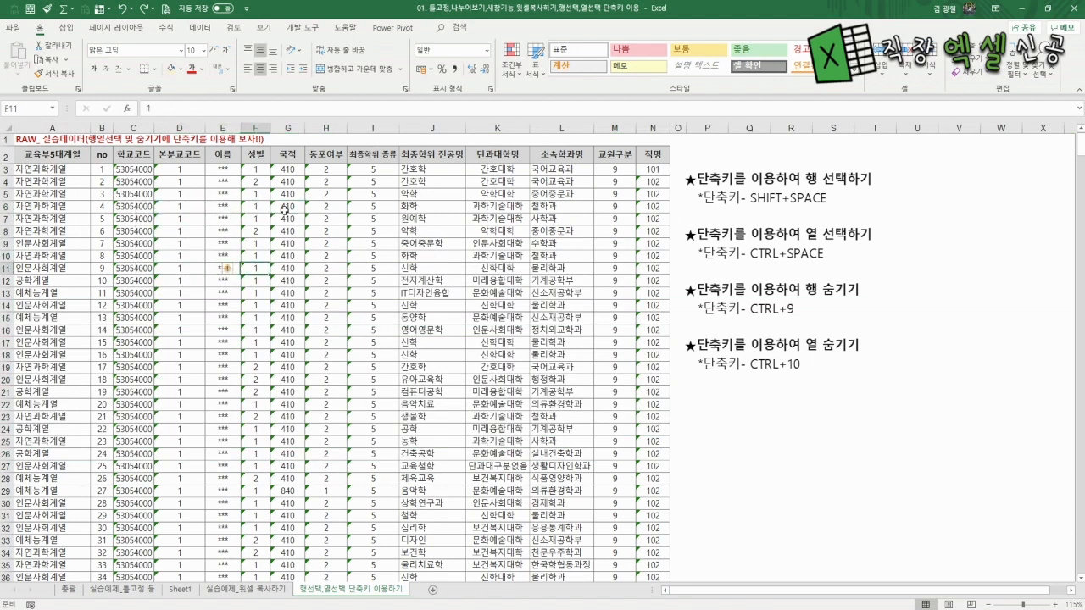
key("Right")
key("ctrl+space")
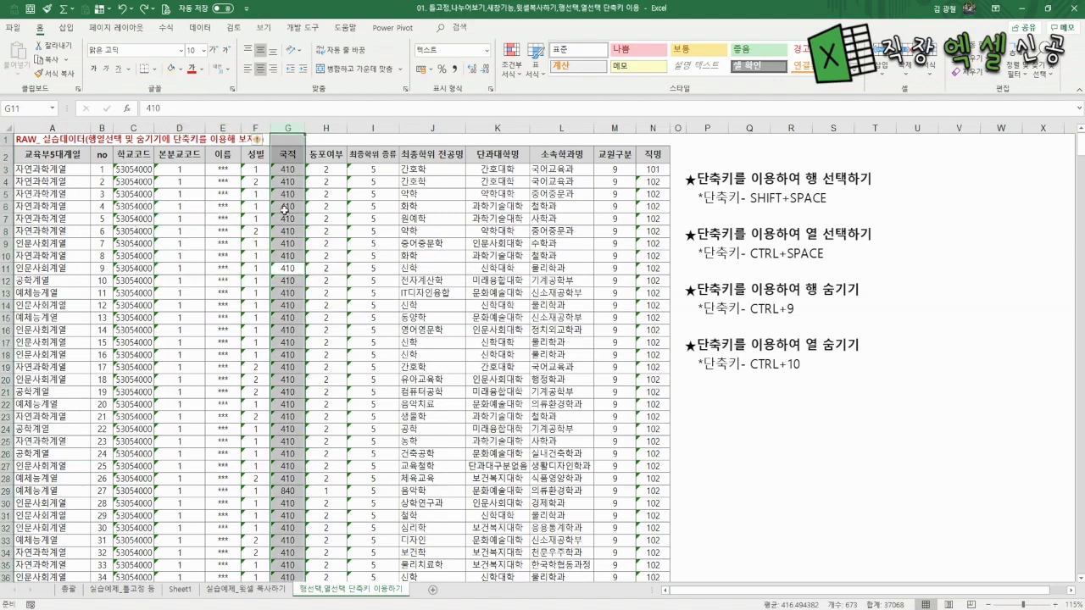
key("shift+Right")
key("shift+Right")
key("shift+Right")
key("shift+Right")
key("shift+Right")
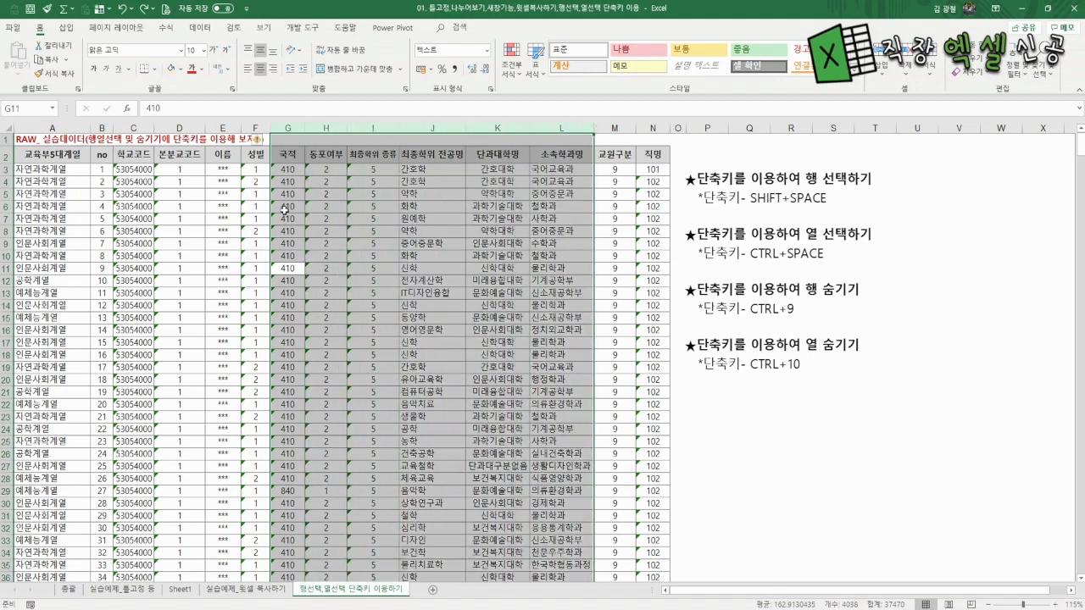
key("ctrl+0")
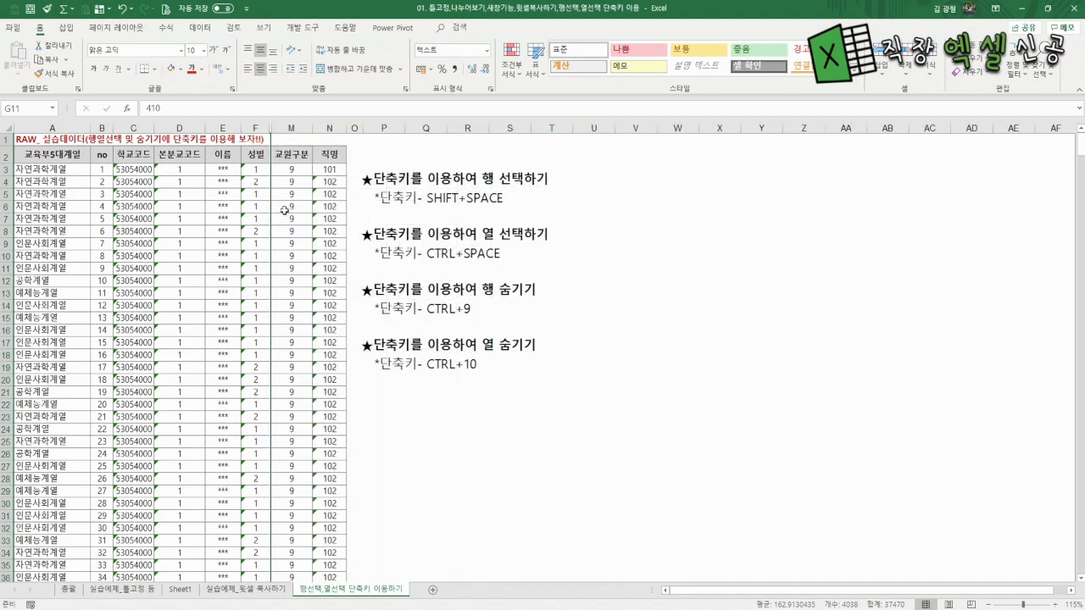
key("ctrl+z")
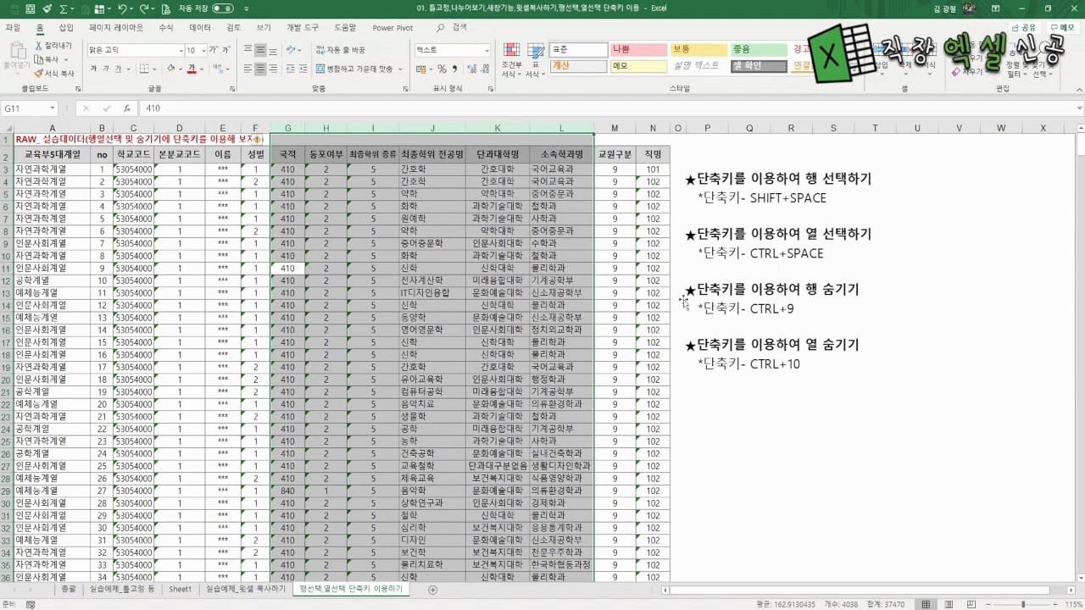
left_click(373, 293)
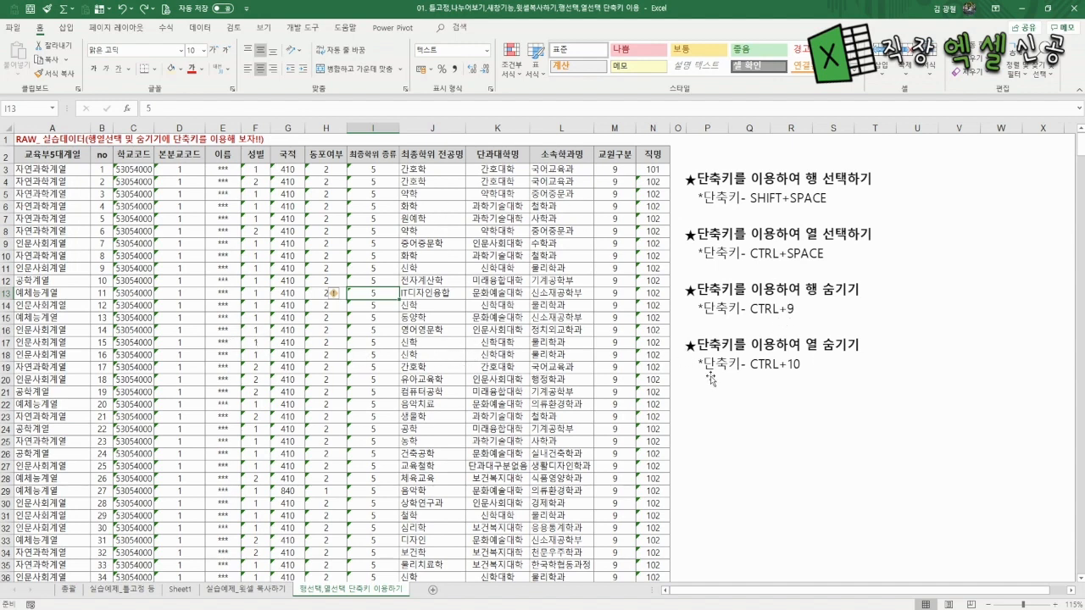
left_click(244, 278)
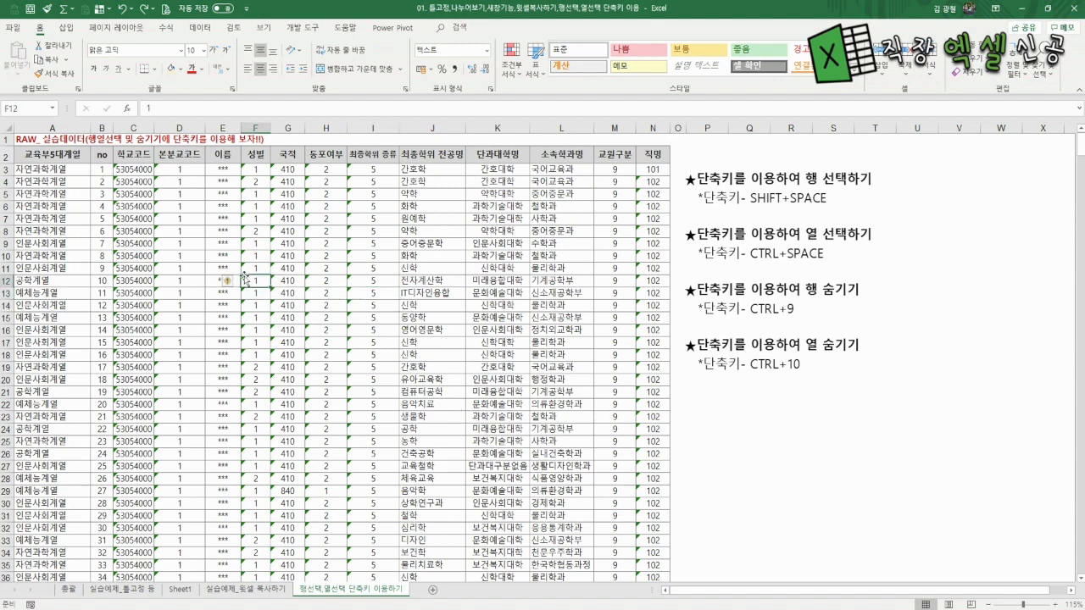
Select the entire row 12 starting from cell F12, and return to a single cell in column F
key("shift+space")
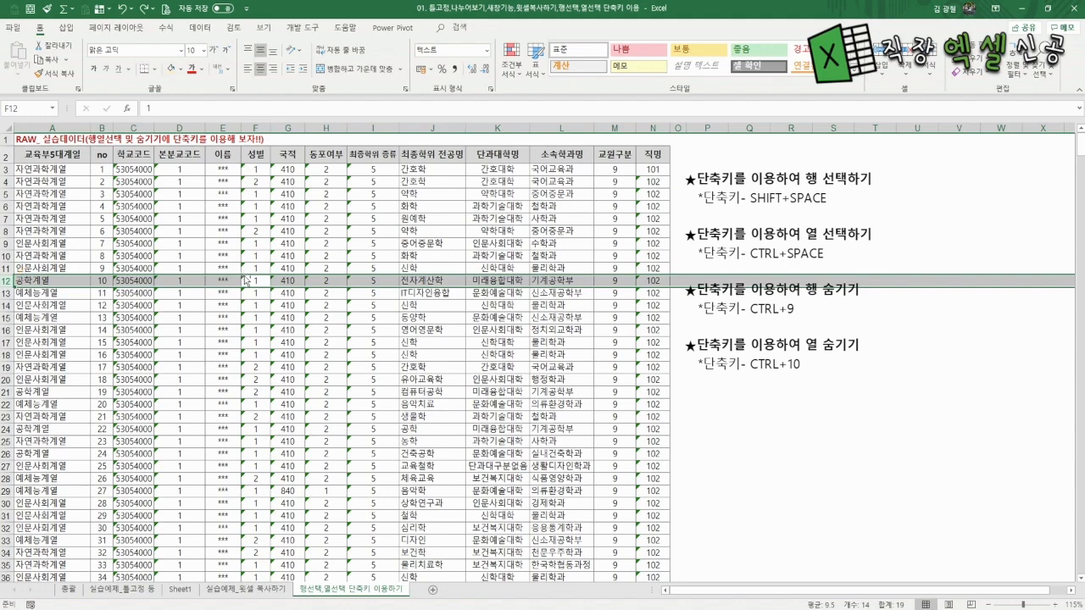
key("ctrl+Down")
key("ctrl+Up")
Select the entire rows 6 to 13 starting from cell F6 and hide them with the row hiding shortcut
key("Down")
key("Down")
key("Down")
key("Down")
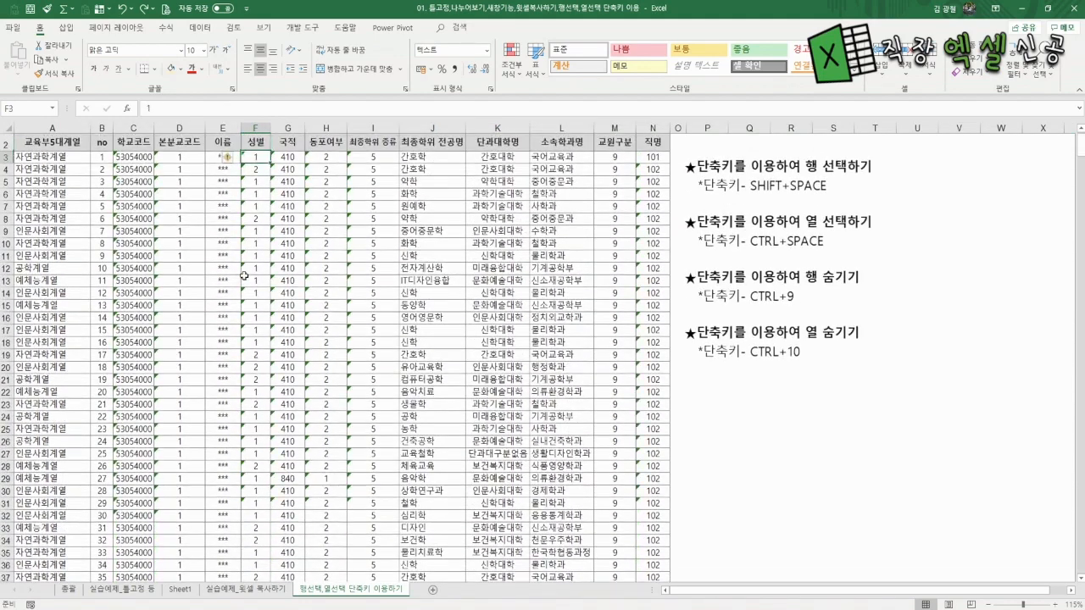
key("shift+space")
key("shift+Down")
key("shift+Down")
key("shift+Down")
key("shift+Down")
key("shift+Down")
key("shift+Down")
key("shift+Down")
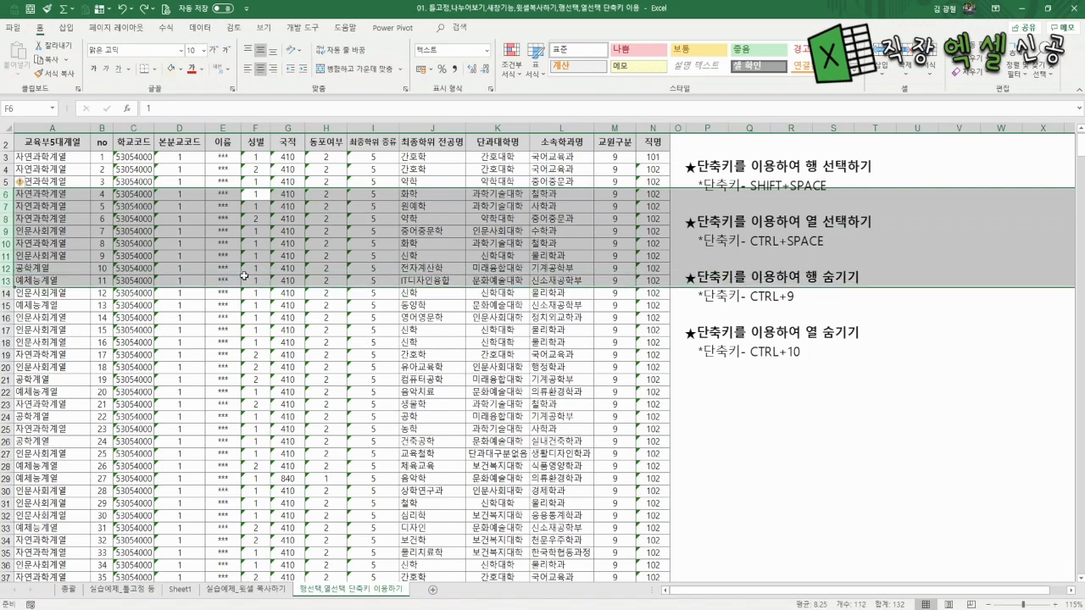
key("ctrl+9")
Select the entire columns G to L starting from cell G16, hide them with the column hiding shortcut, and undo it
key("Right")
key("Right")
key("Down")
key("Down")
key("Down")
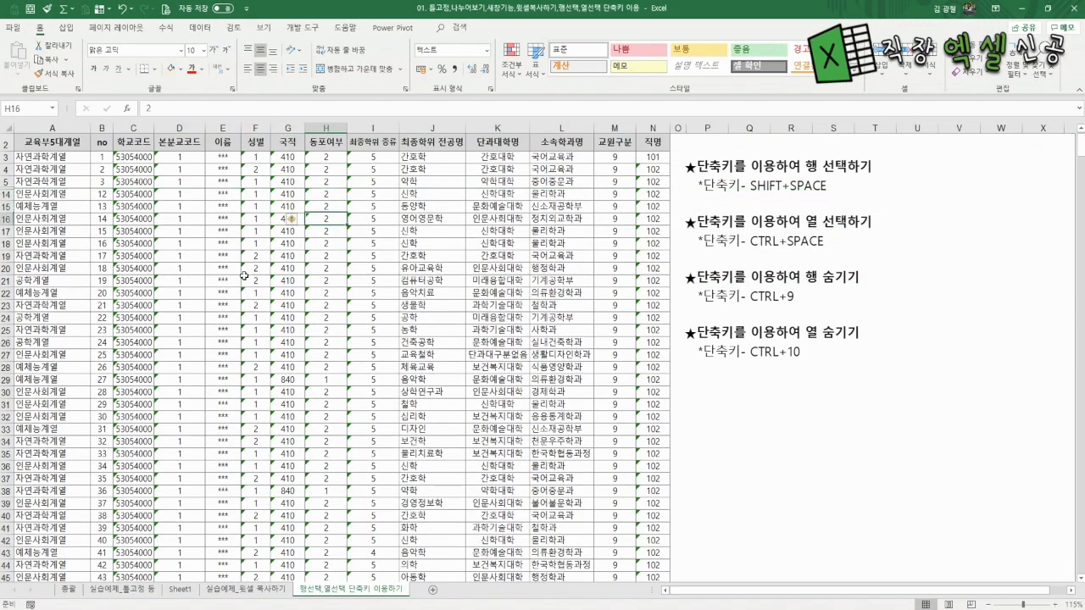
key("Left")
key("Left")
key("Right")
key("ctrl+space")
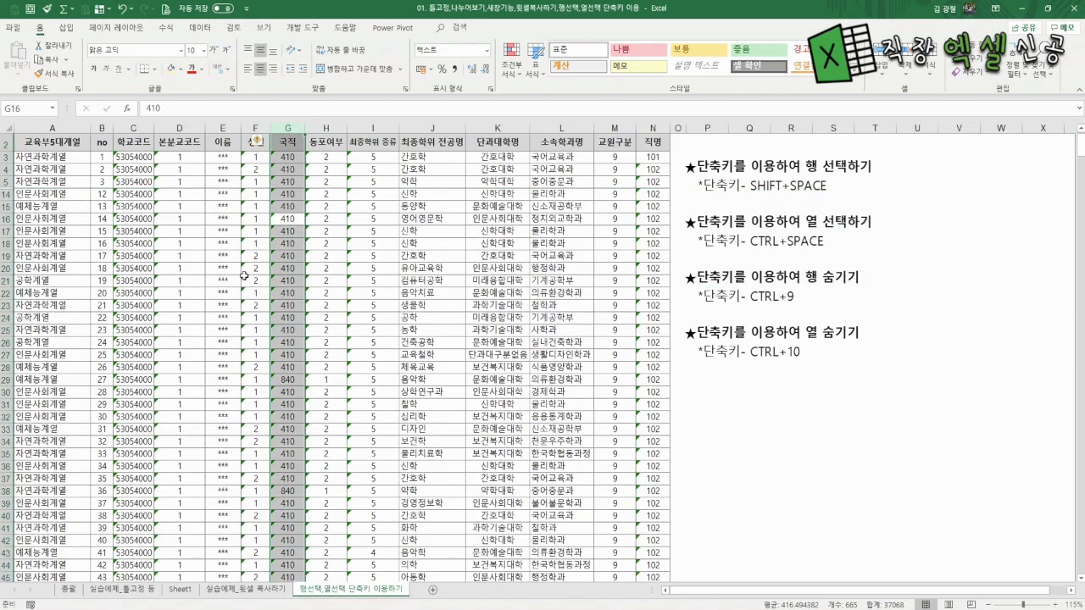
key("shift+Right")
key("shift+Right")
key("shift+Right")
key("shift+Right")
key("shift+Right")
key("ctrl+0")
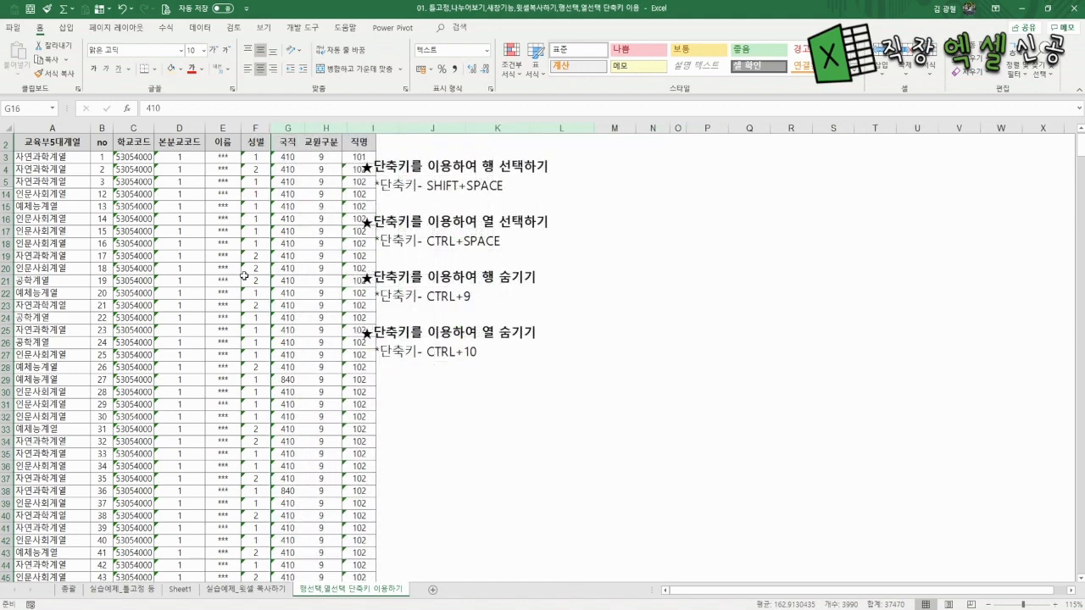
key("ctrl+z")
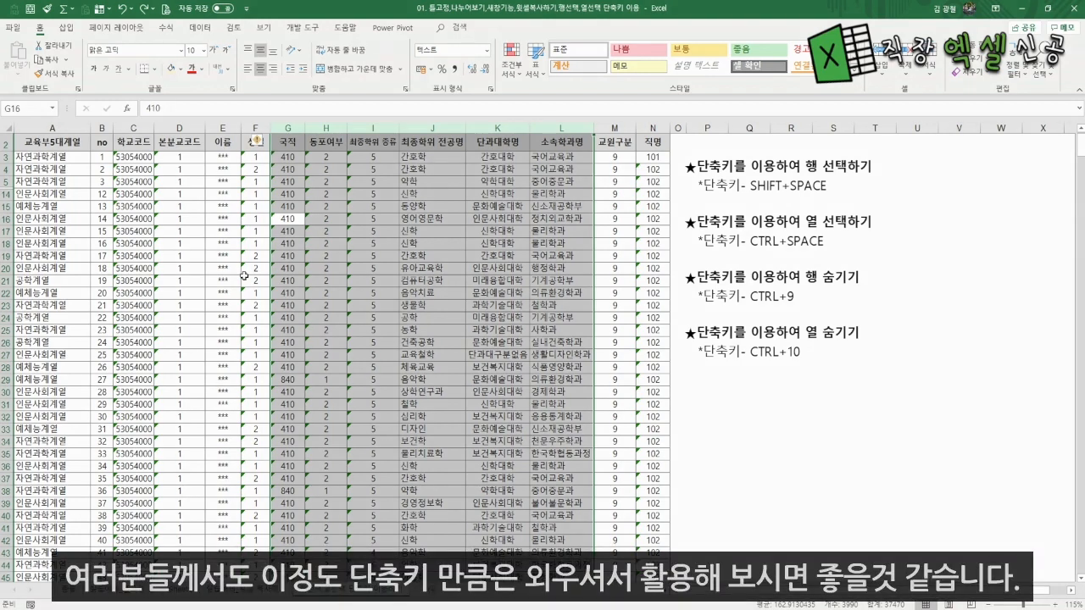
Close the row and column selection workbook without saving its changes
left_click(371, 268)
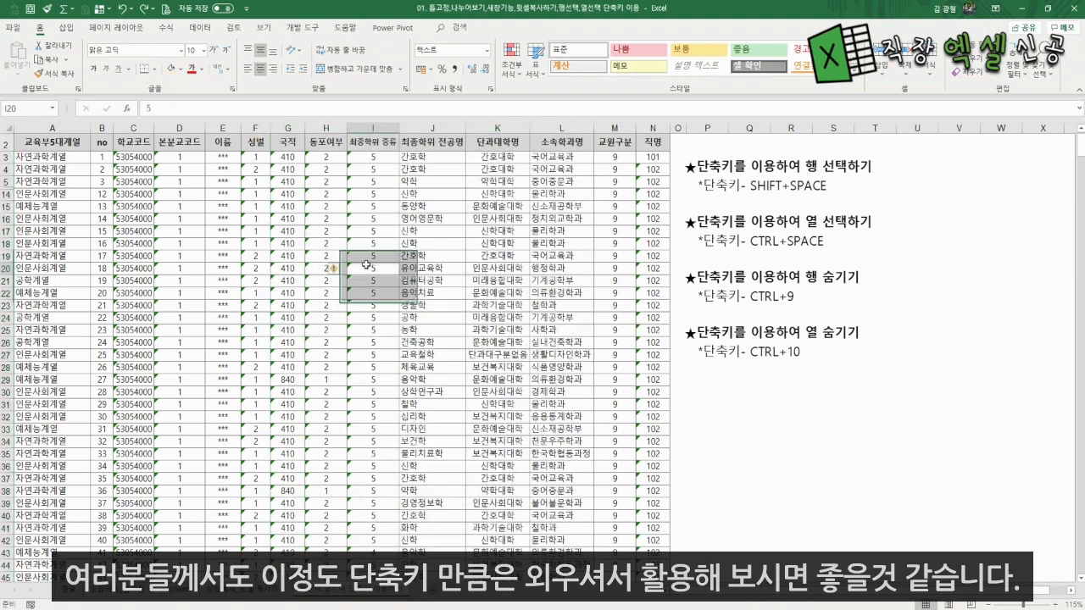
scroll(368, 259, "up", 1)
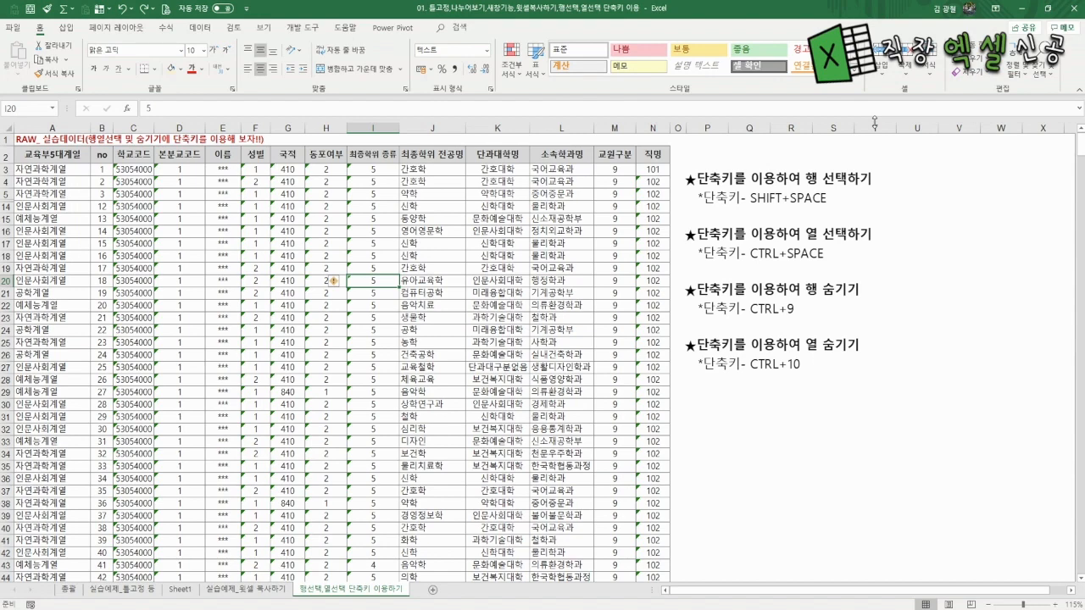
left_click(1073, 8)
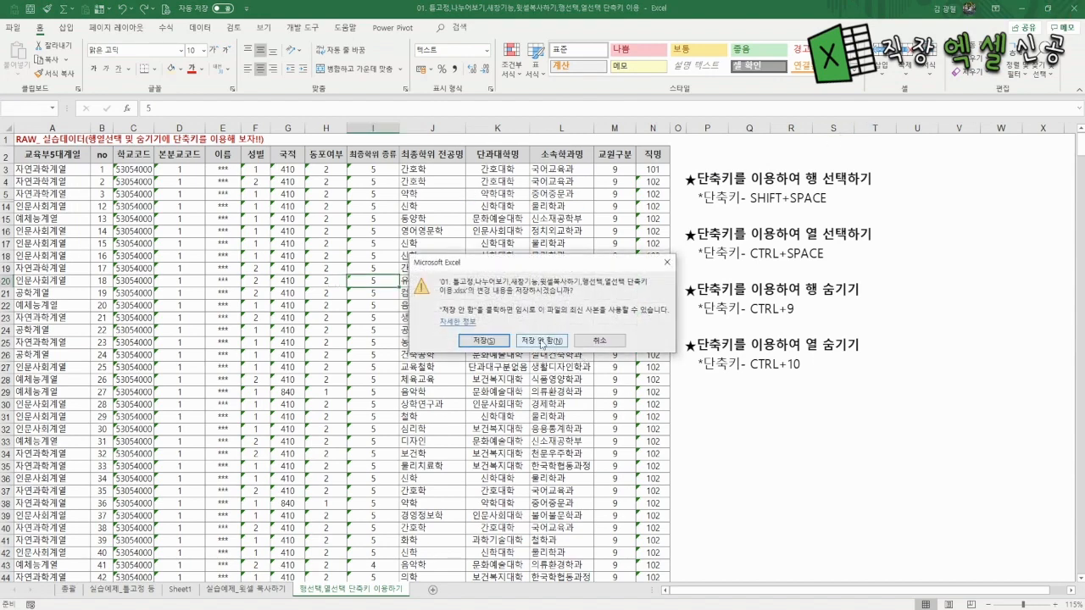
left_click(540, 341)
Open the workbook "02. 셀서식을 내 마음대로" from the example files folder
double_click(491, 97)
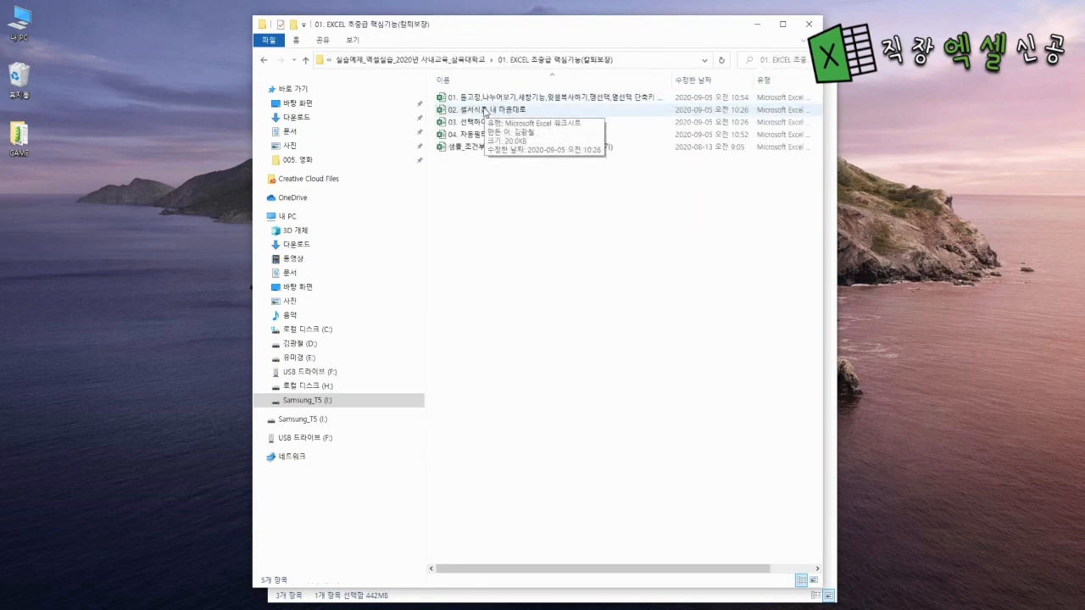
double_click(485, 110)
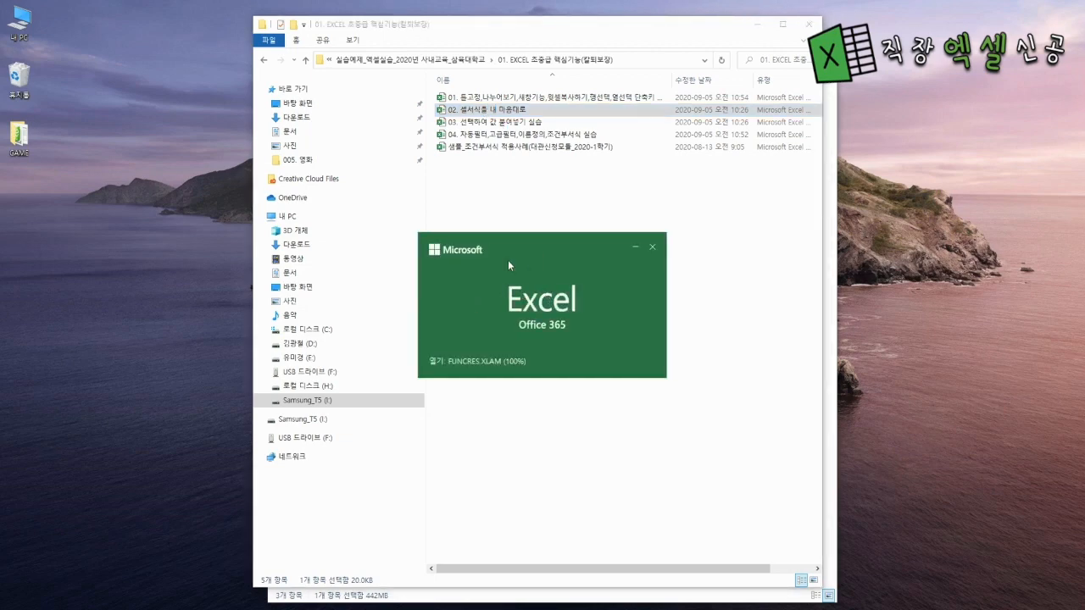
scroll(298, 367, "down", 5)
scroll(298, 367, "up", 5)
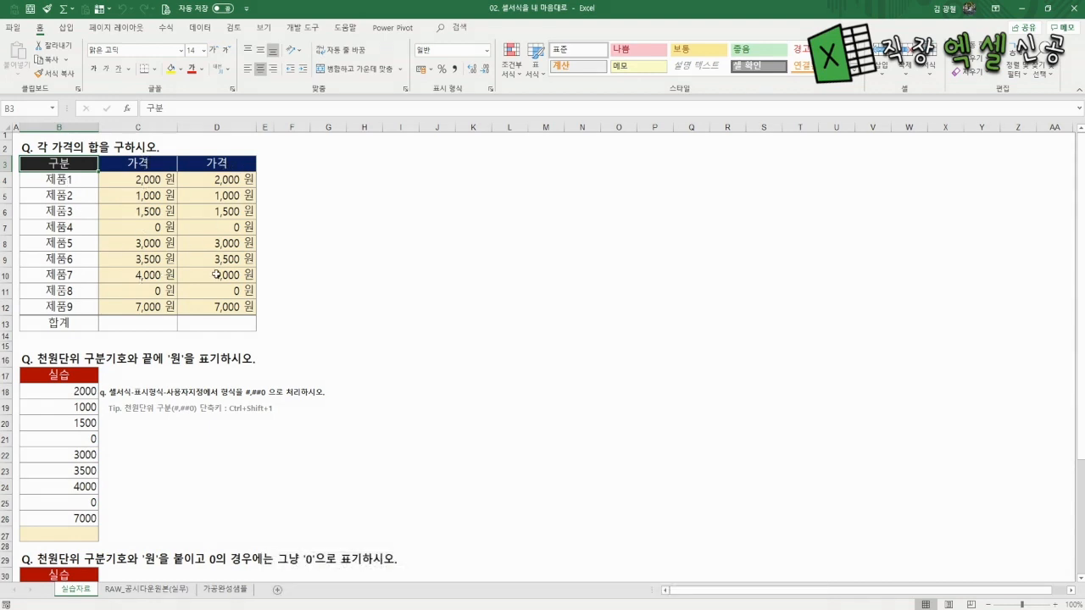
Total the prices C4:C12 with AutoSum in cell C13 and fill the formula across to D13
left_click(127, 326)
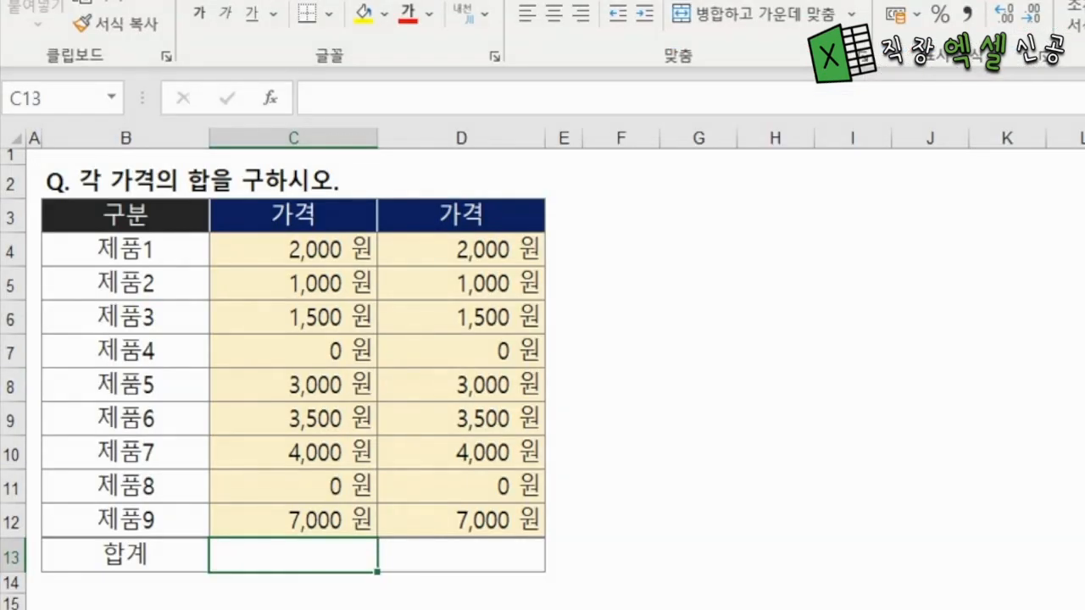
key("alt+equal")
key("Return")
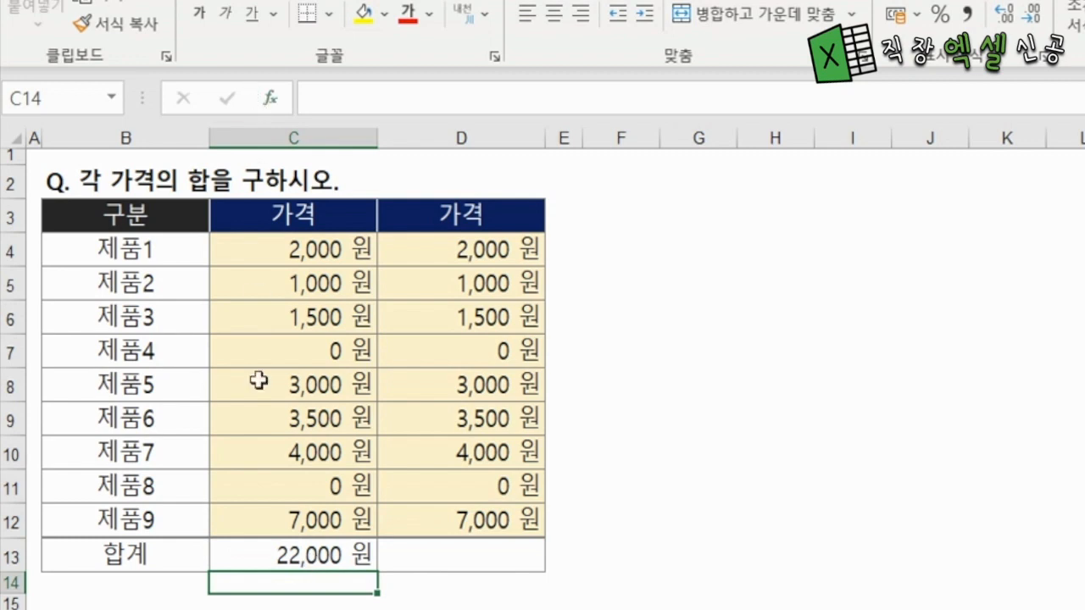
left_click(356, 556)
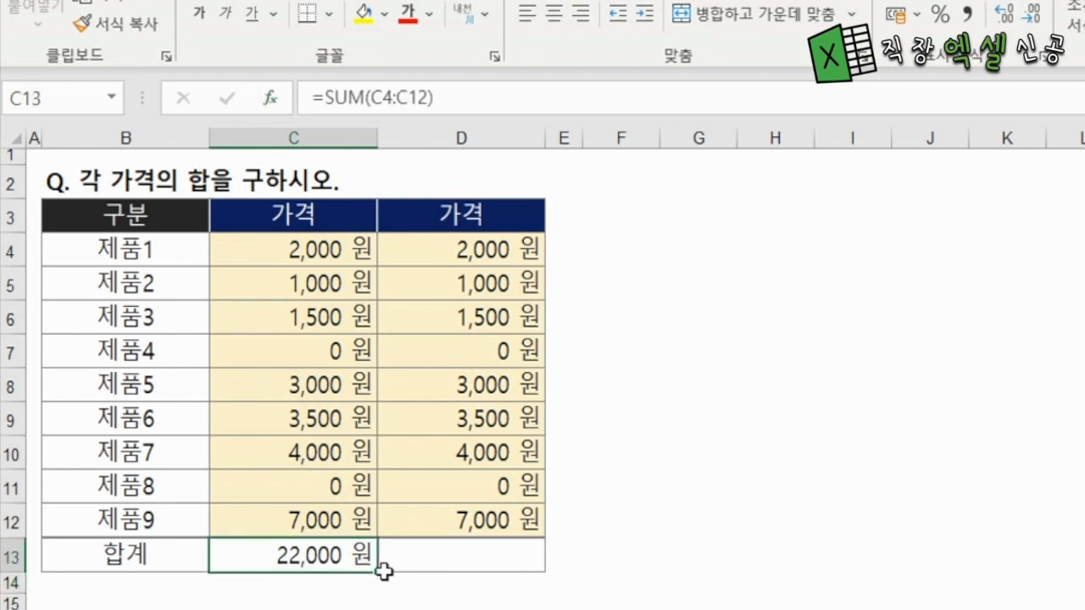
left_click_drag(378, 573, 542, 566)
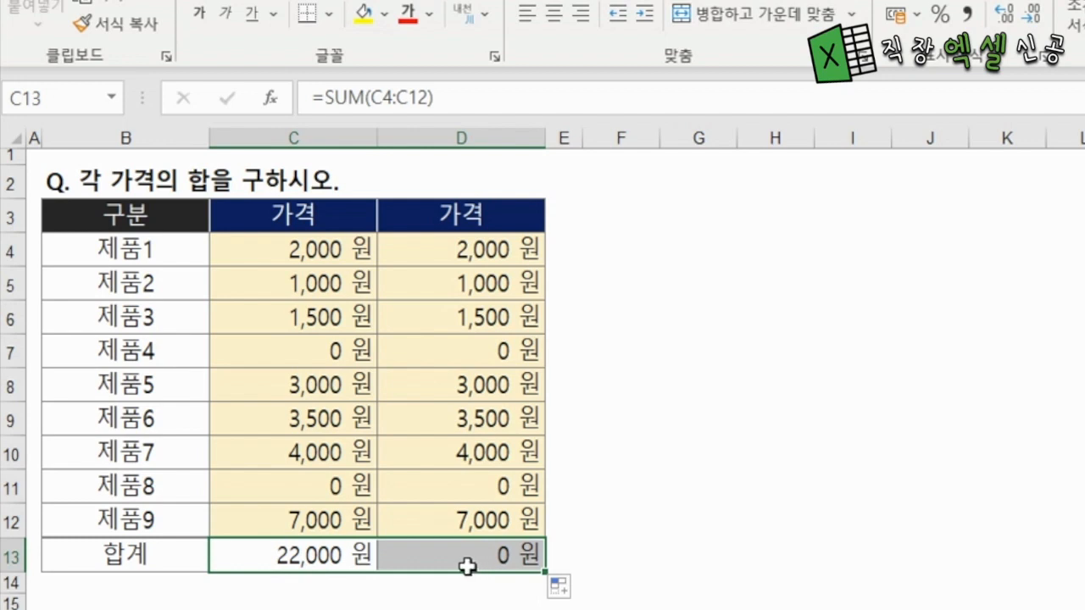
Compare the stored contents of the price cells in column C with those in column D
left_click(309, 284)
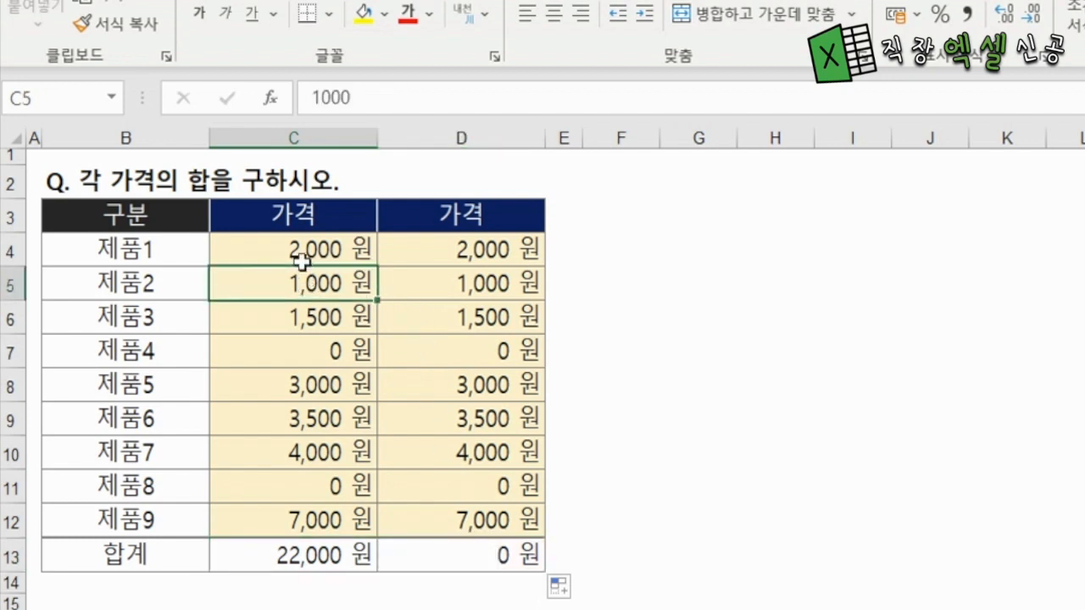
left_click(299, 248)
left_click(468, 245)
left_click(301, 245)
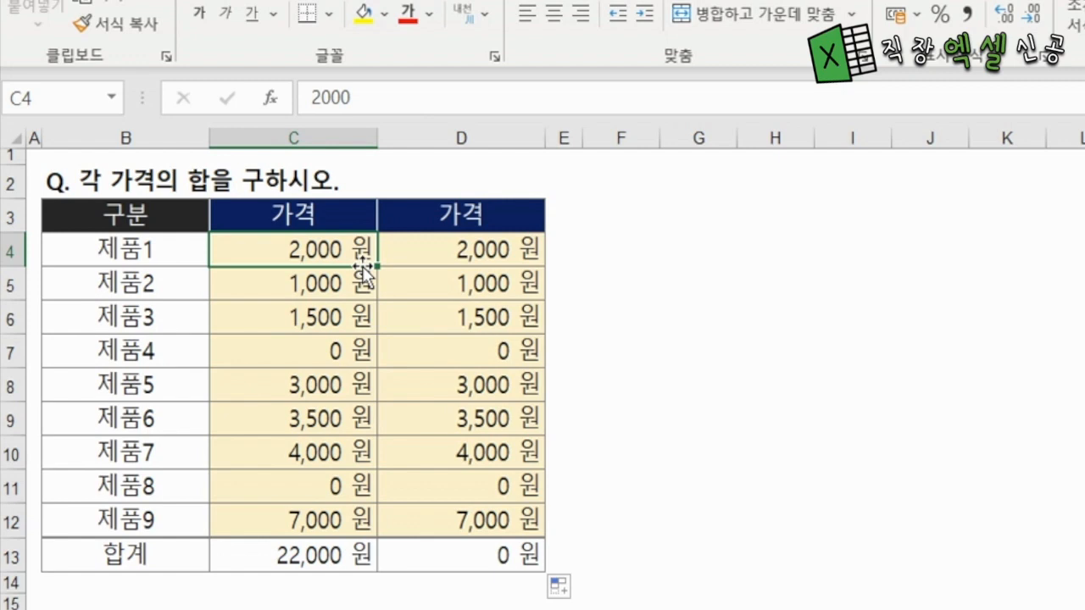
left_click(306, 253)
key("Down")
key("Down")
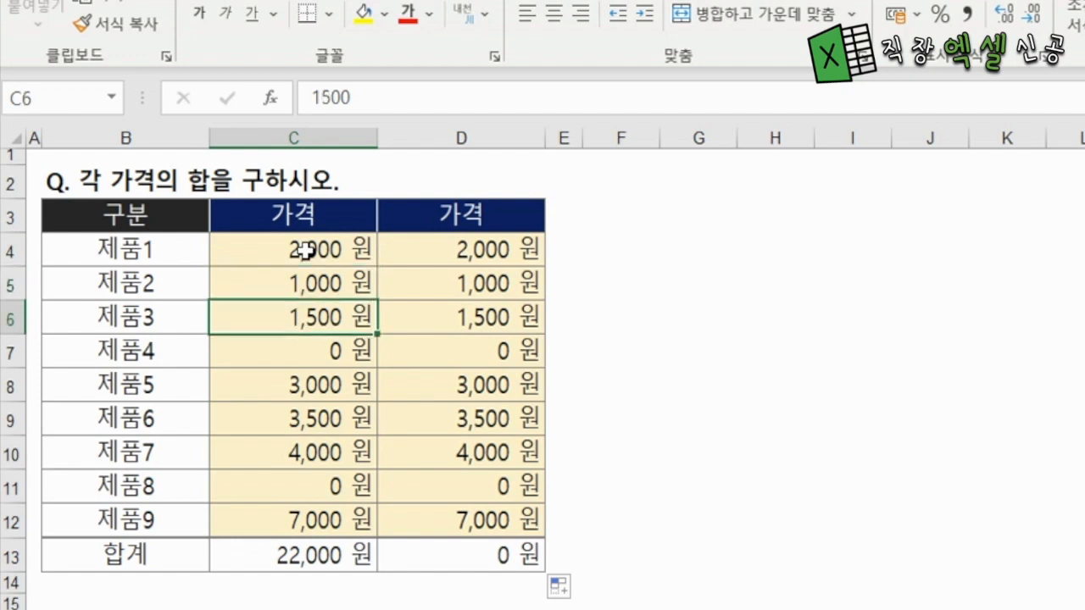
key("Down")
key("Down")
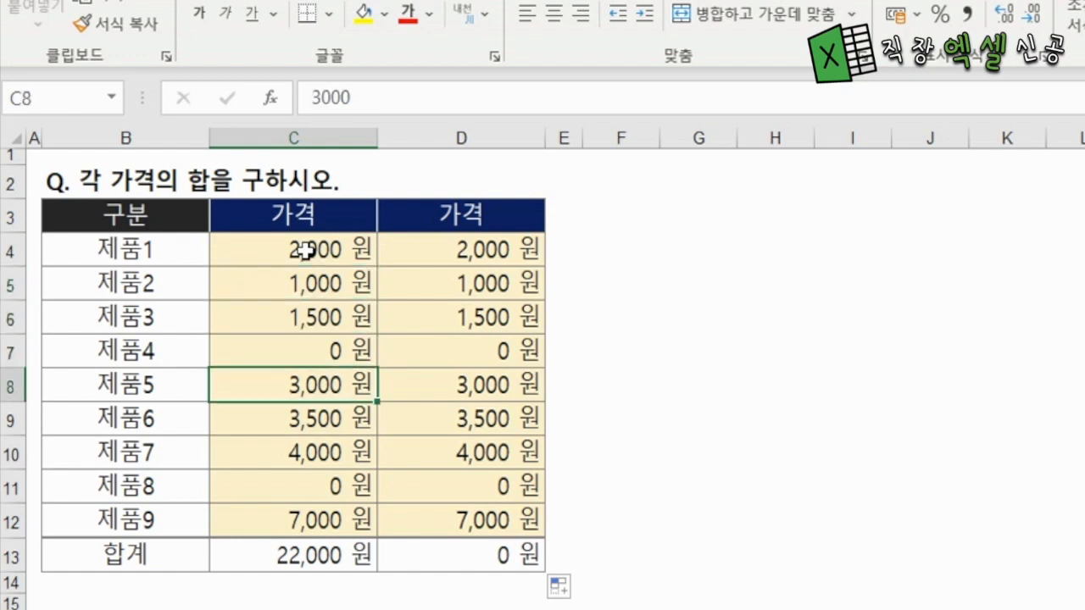
key("Right")
key("Up")
key("Up")
key("Up")
key("Up")
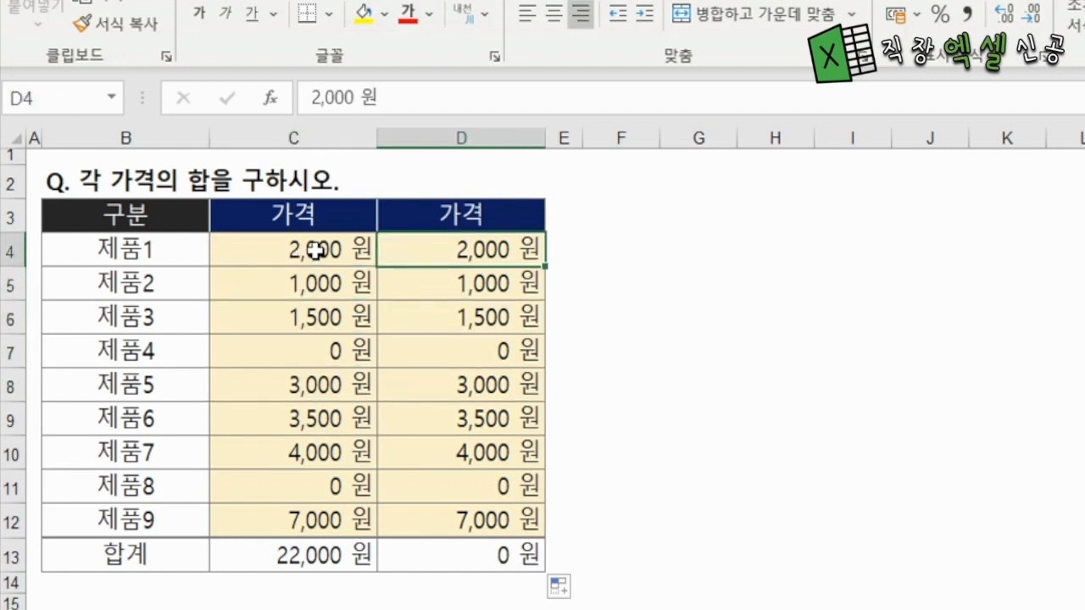
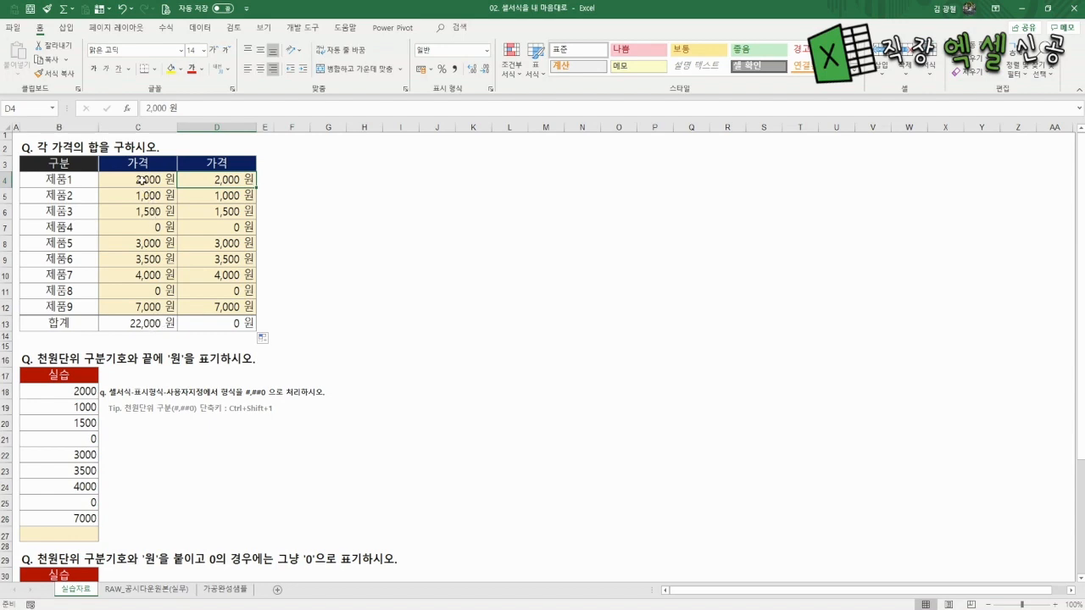
left_click_drag(141, 180, 134, 300)
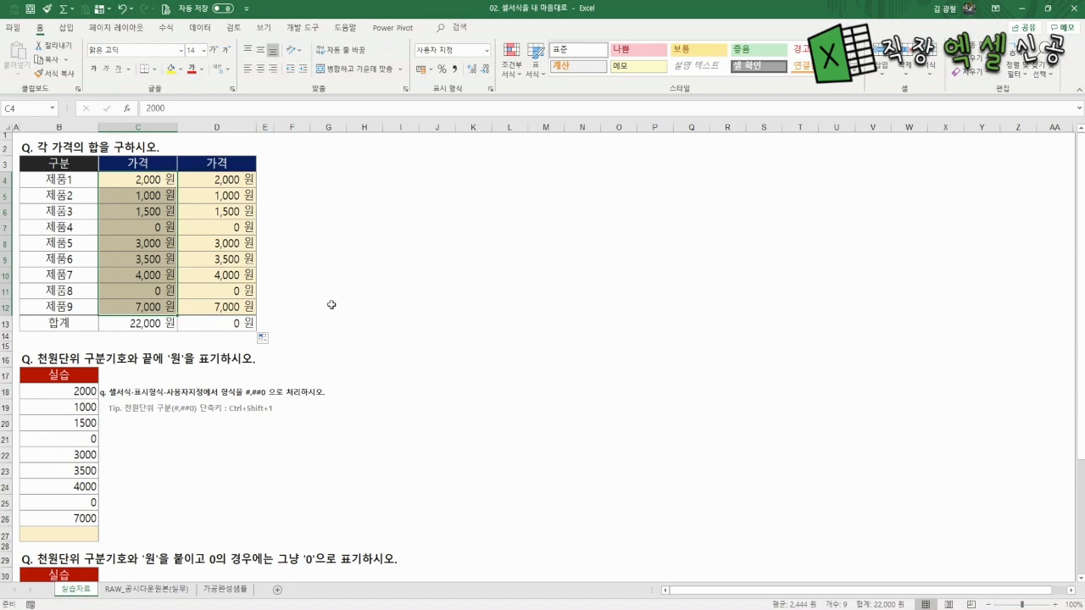
left_click(136, 470)
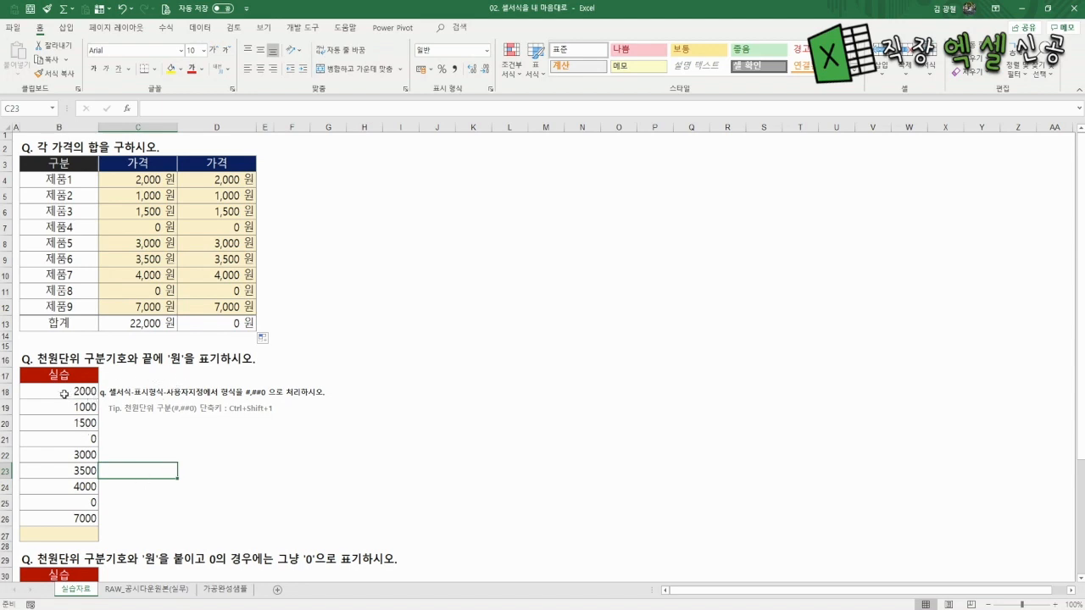
Open the Format Cells dialog for the practice numbers B18:B26 twice in different ways, cancelling it each time
left_click_drag(65, 394, 69, 519)
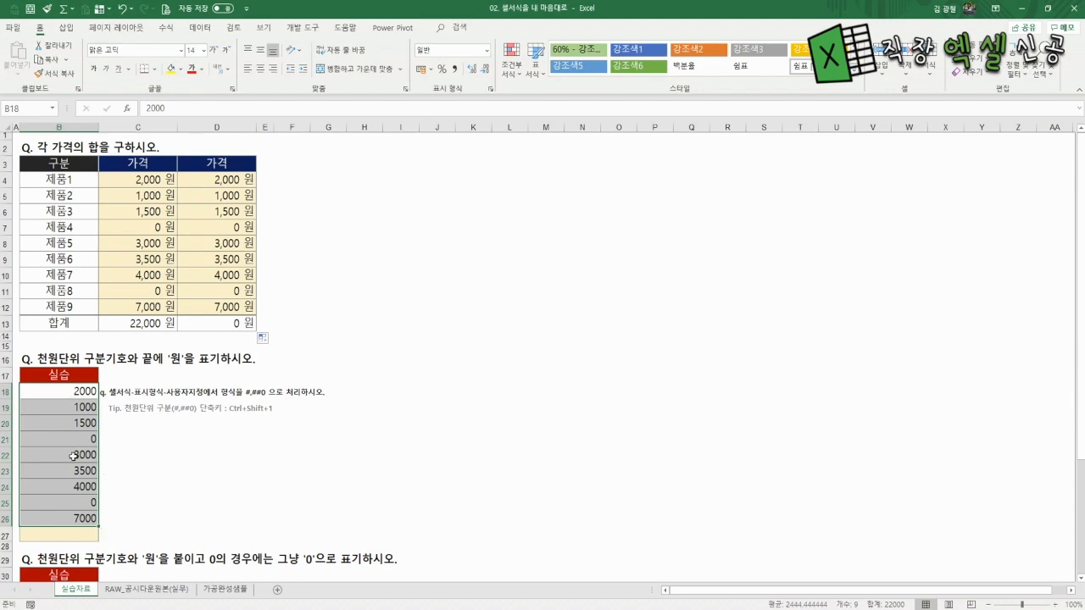
key("ctrl+1")
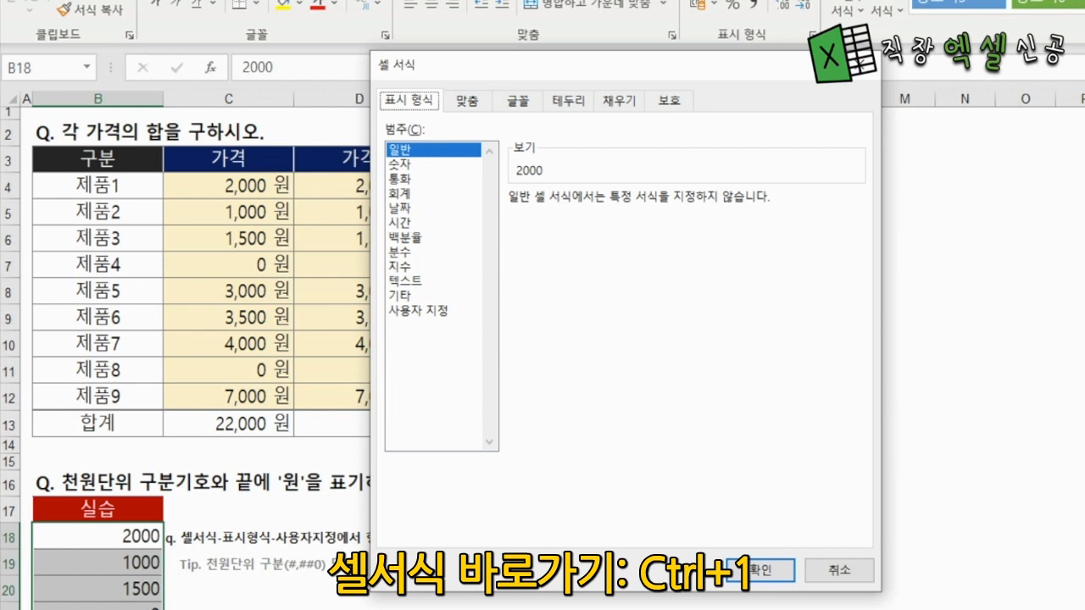
key("Escape")
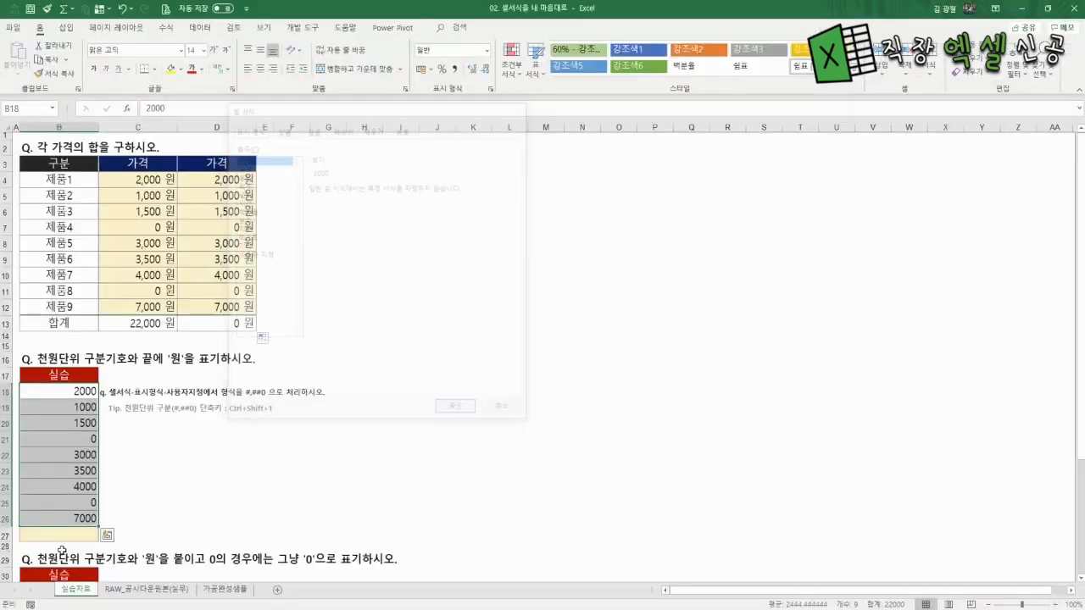
left_click(226, 470)
left_click(79, 536)
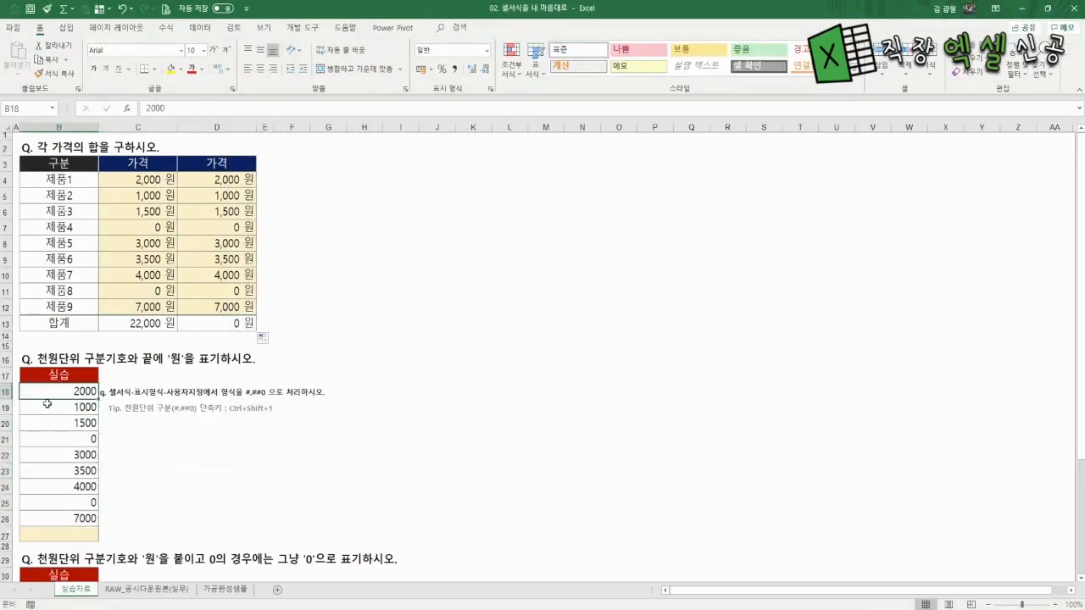
left_click_drag(48, 404, 42, 518)
right_click(43, 485)
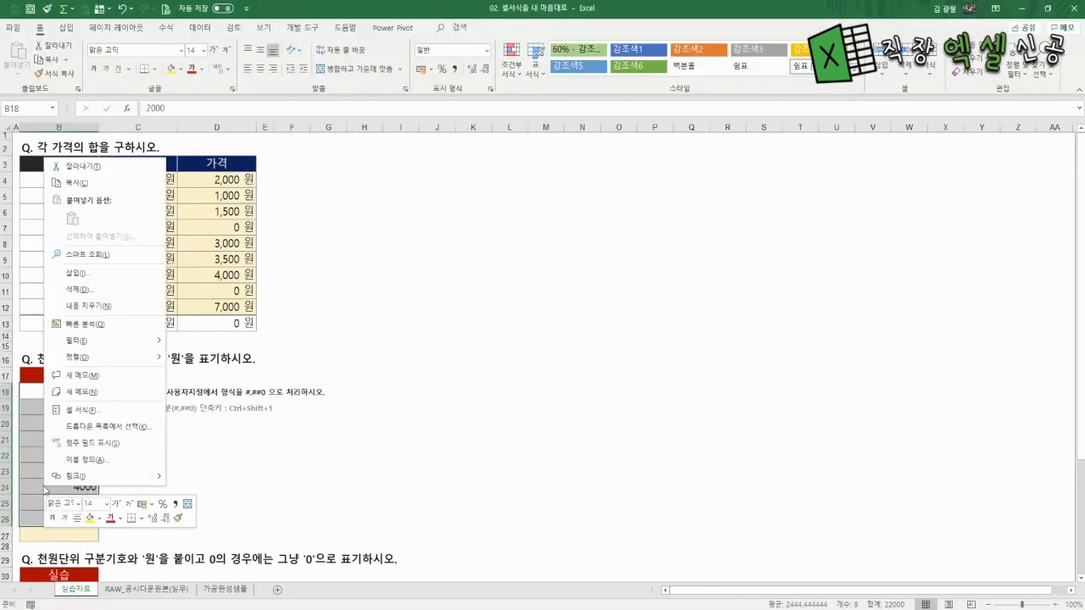
left_click(95, 412)
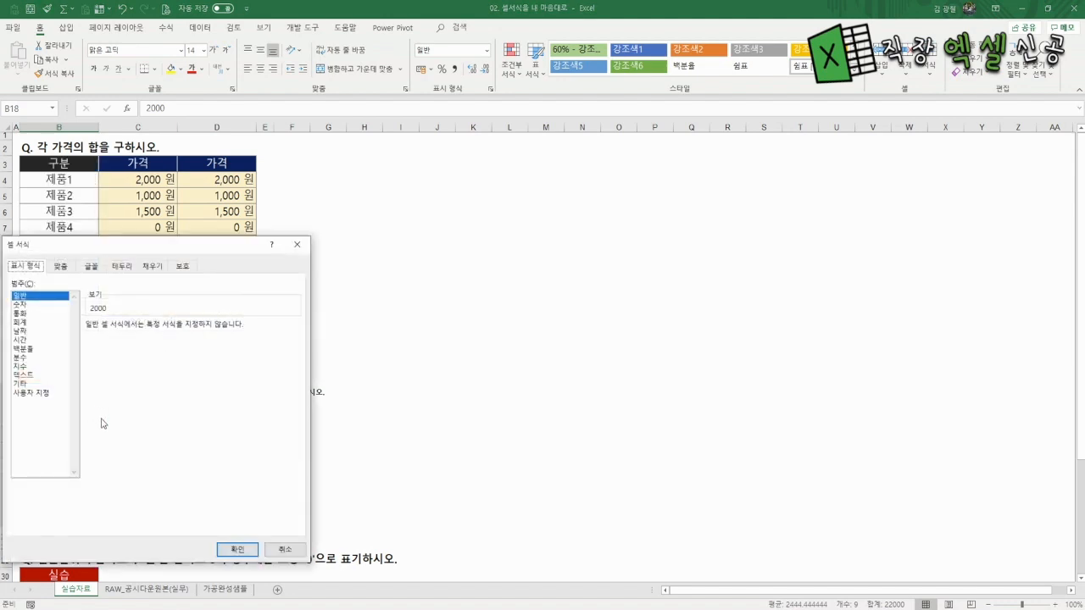
key("Escape")
left_click(300, 468)
Apply the custom number format #,##0 to the practice numbers B18:B26
left_click_drag(59, 394, 51, 512)
key("ctrl+1")
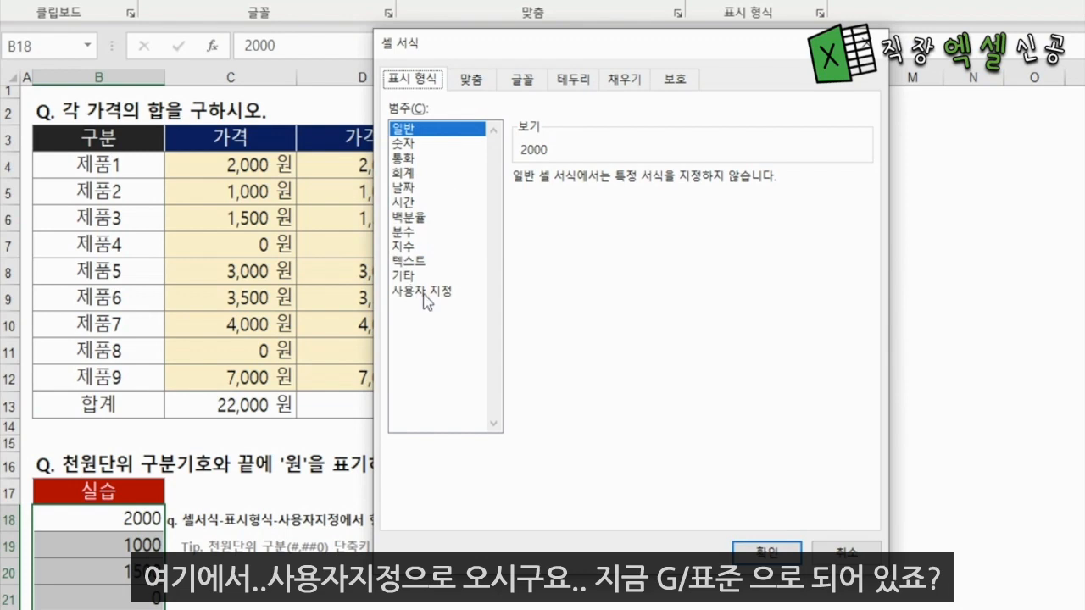
left_click(424, 293)
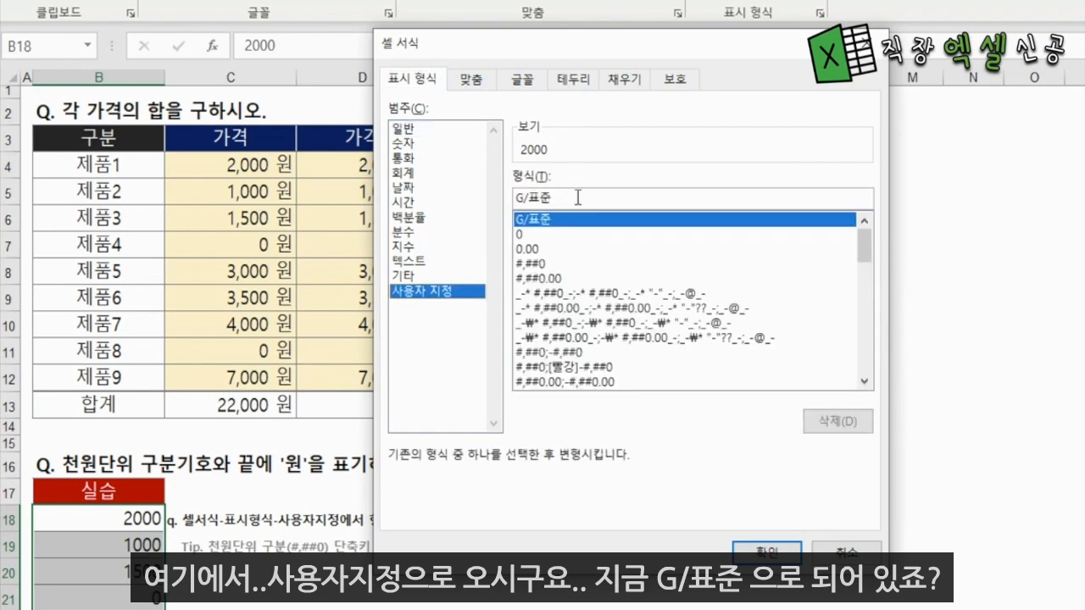
left_click_drag(576, 198, 428, 207)
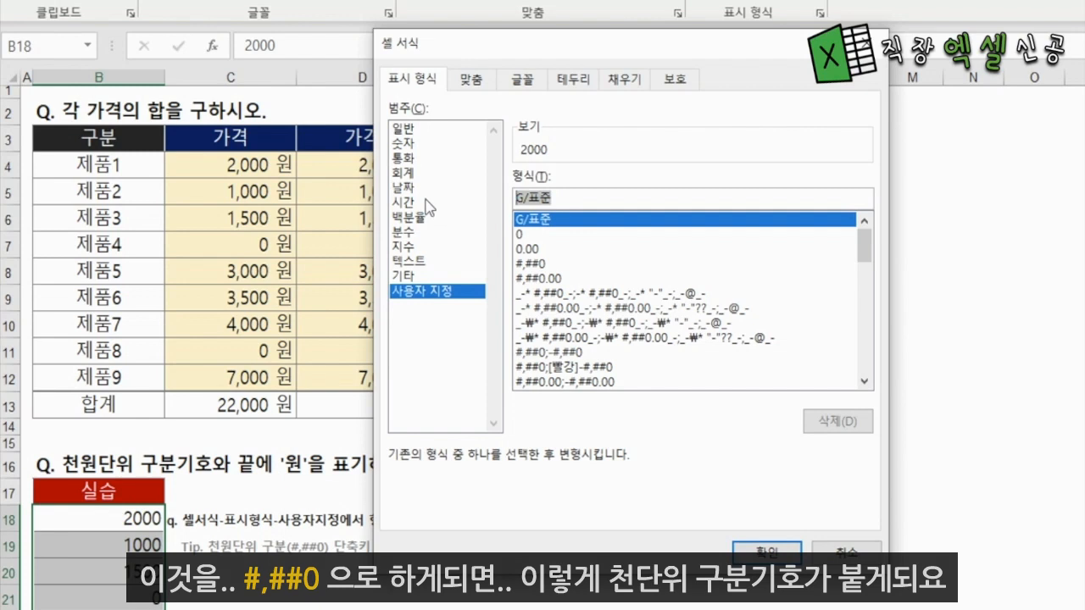
type("#,##0")
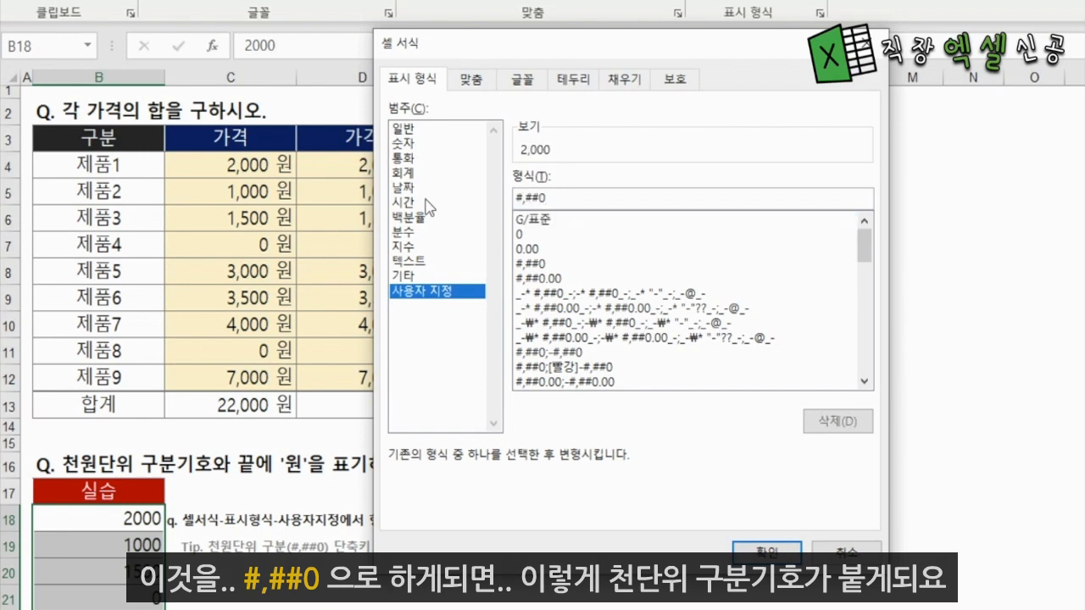
key("Return")
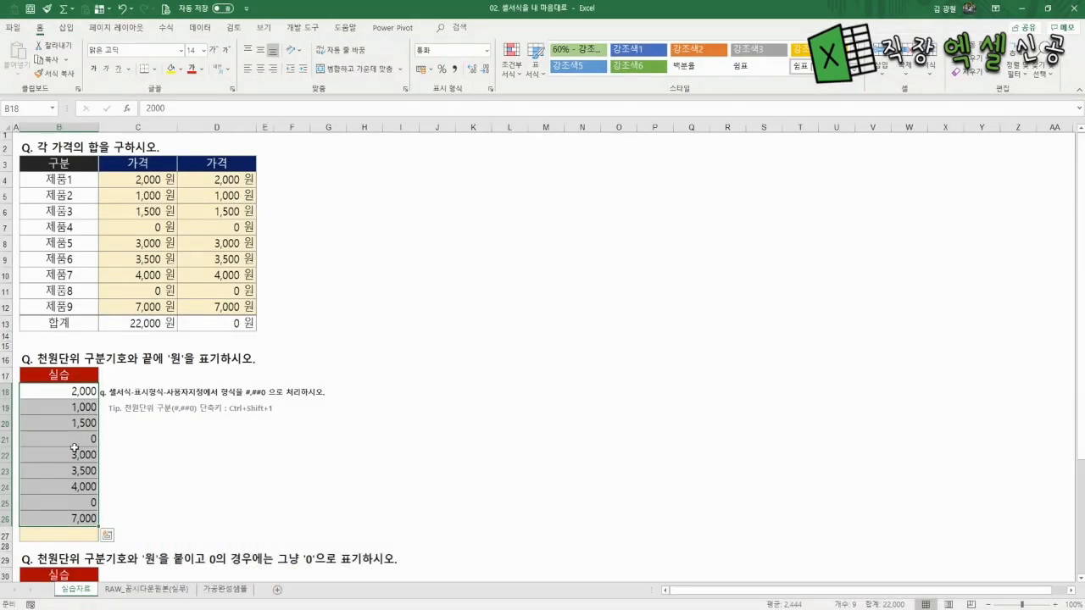
Review the custom format code of B18:B26 in the Format Cells dialog and leave it without changes
key("ctrl+1")
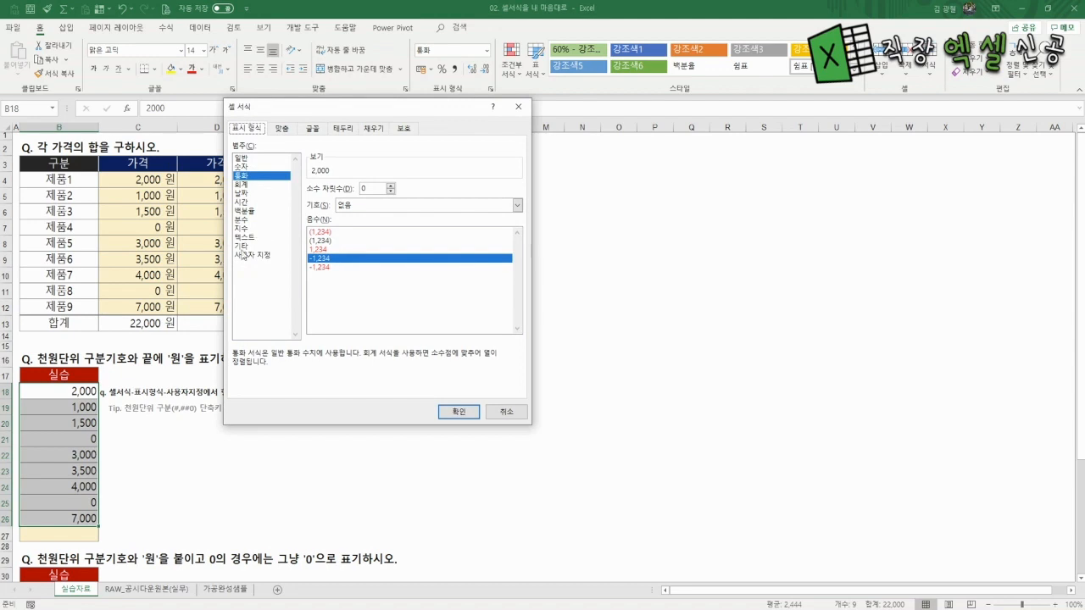
left_click(246, 254)
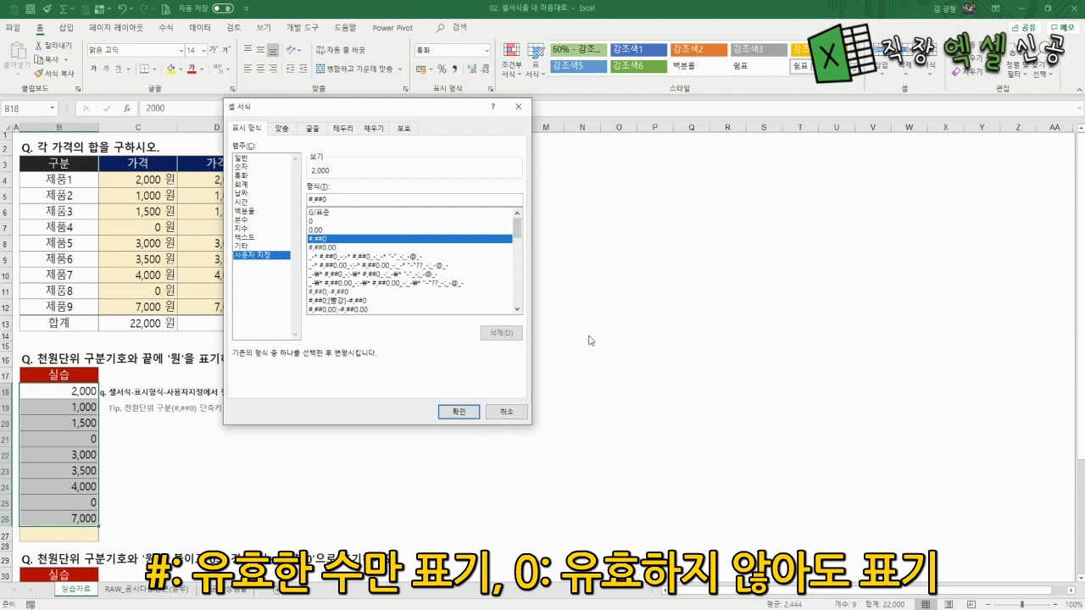
key("Escape")
Give empty cell H4 the custom number format 0.0000 and enter 1.120 in it
left_click(366, 178)
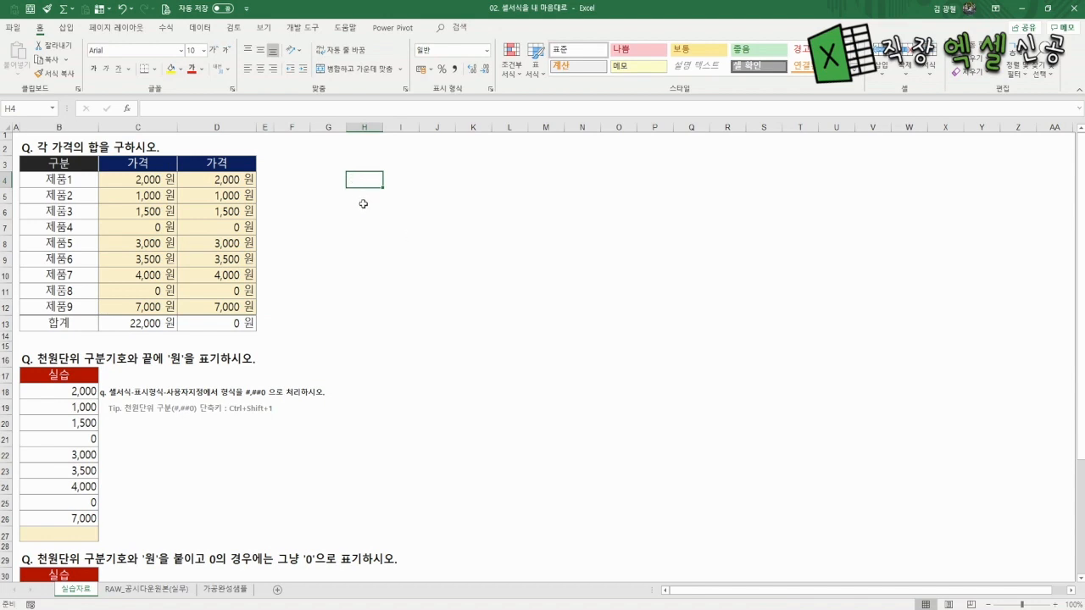
key("ctrl+1")
left_click(417, 298)
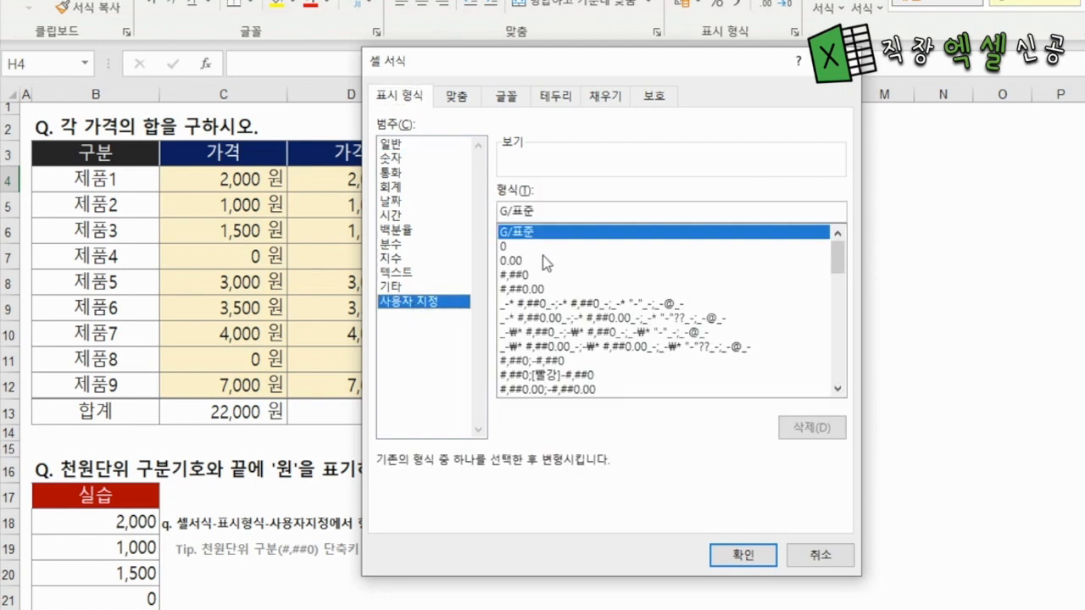
left_click_drag(553, 212, 403, 219)
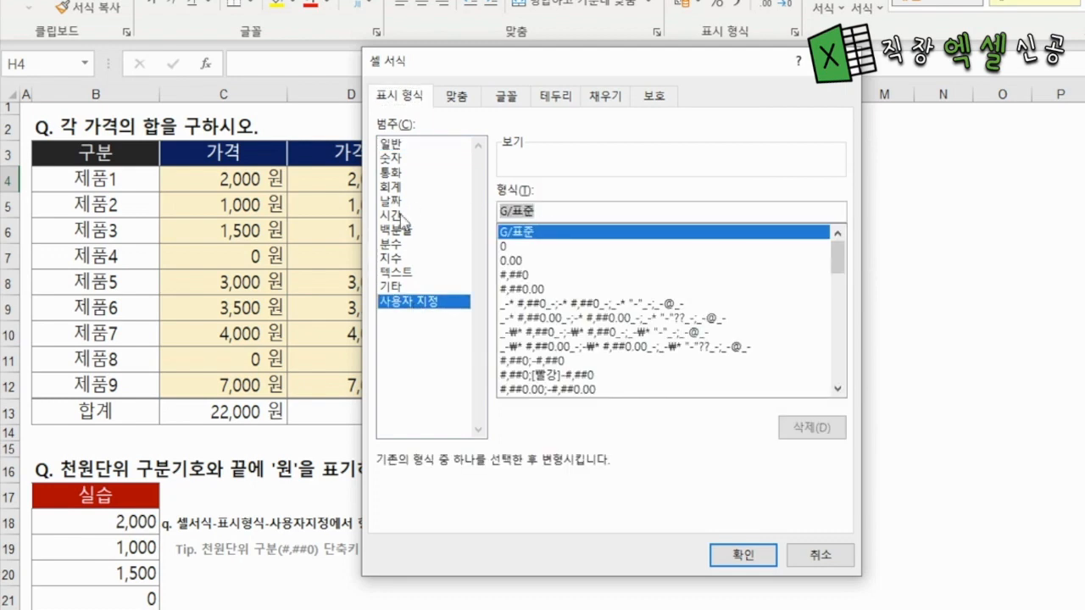
type("0")
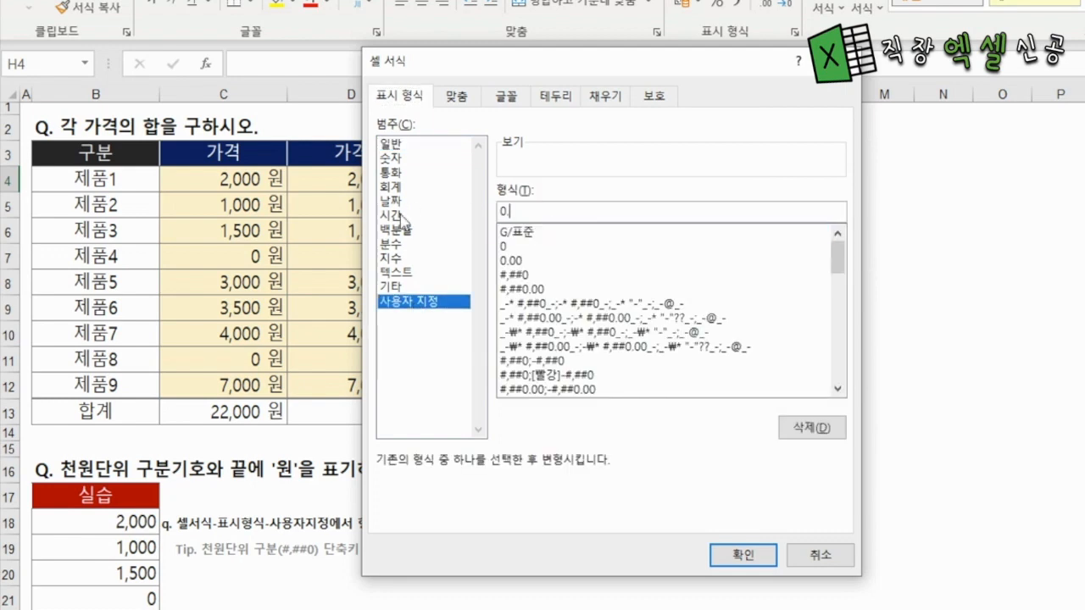
type(".0000")
key("Return")
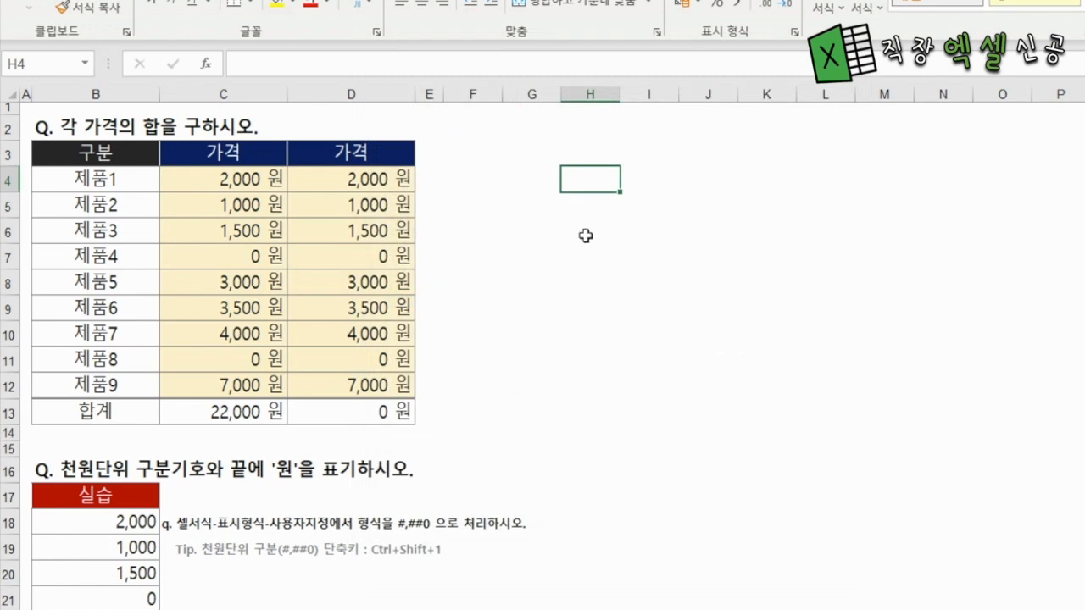
type("1.120")
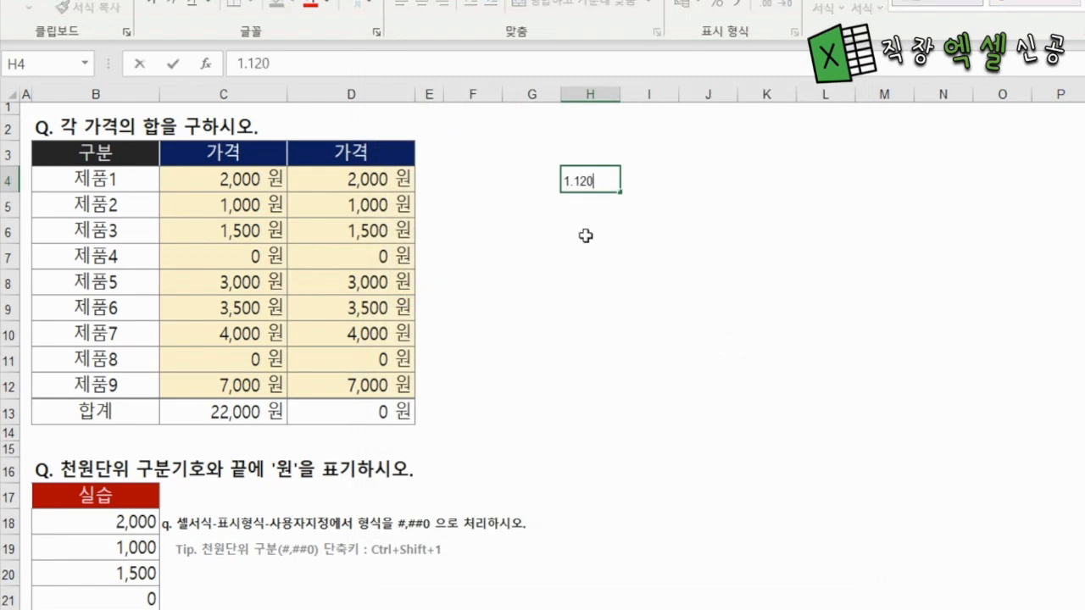
key("Return")
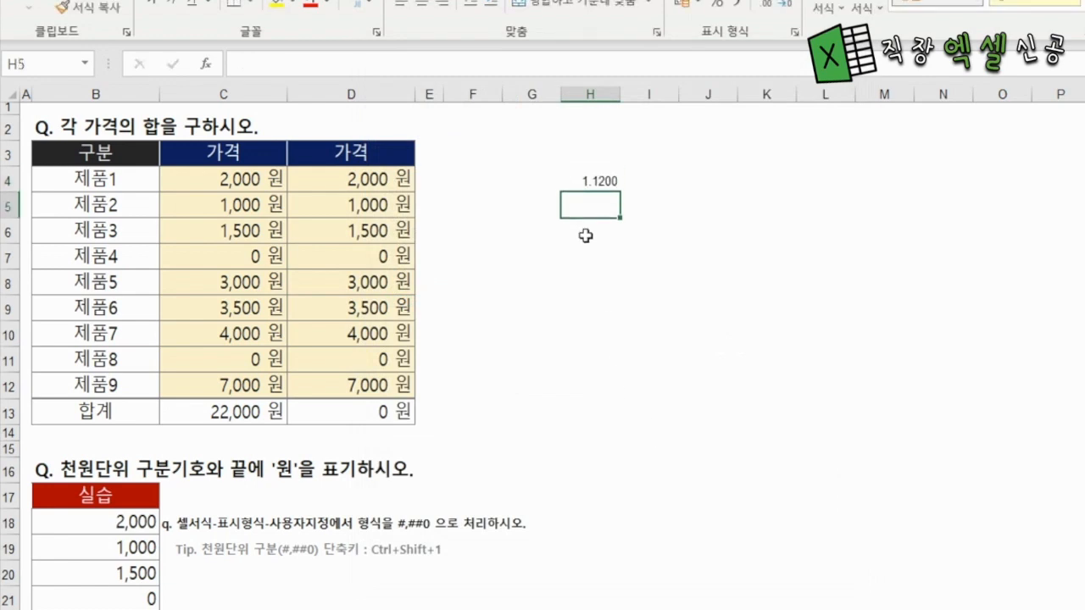
Change the custom number format of cell H4 to 0.####
key("Up")
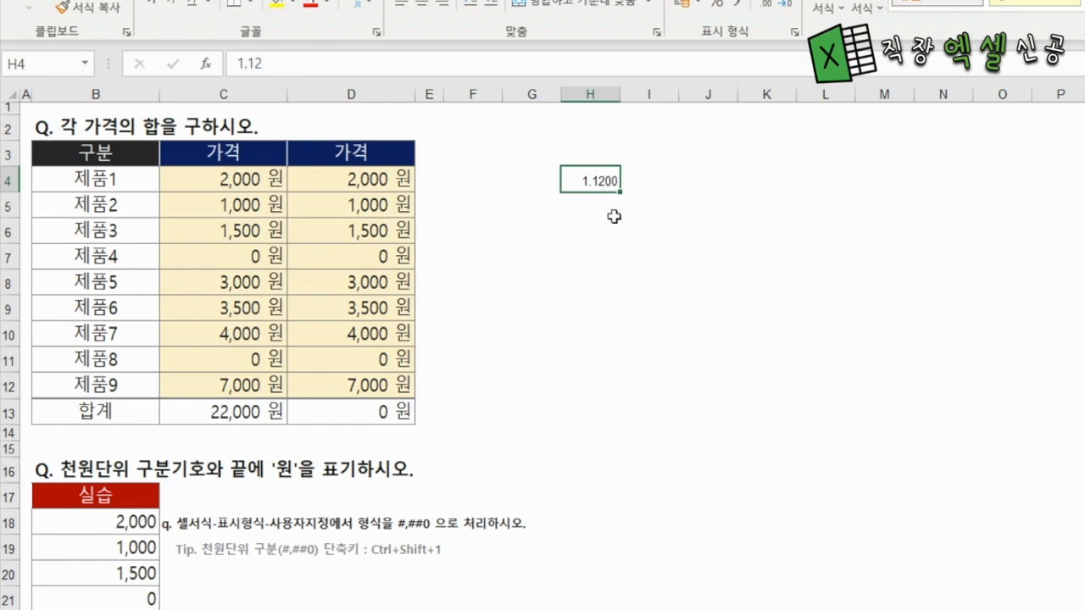
key("ctrl+1")
left_click(555, 209)
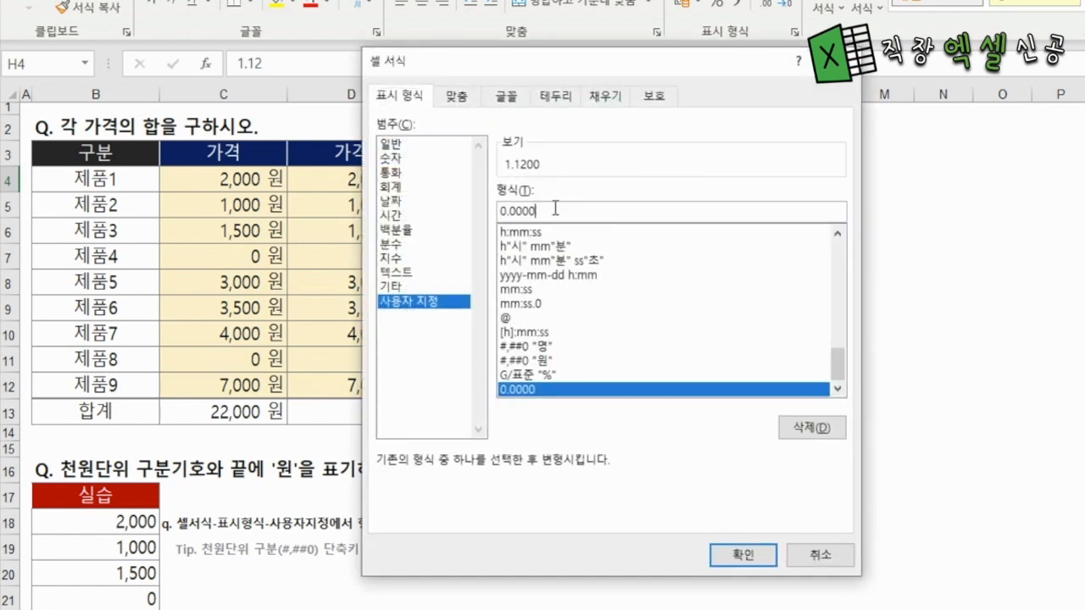
key("BackSpace")
key("BackSpace")
key("BackSpace")
key("BackSpace")
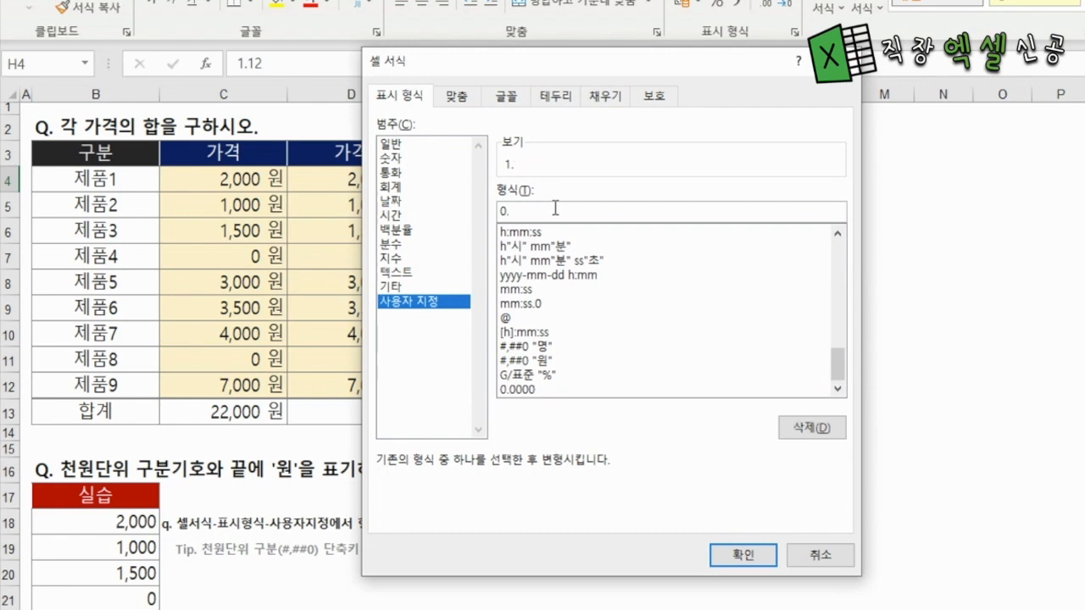
type("####")
left_click(743, 555)
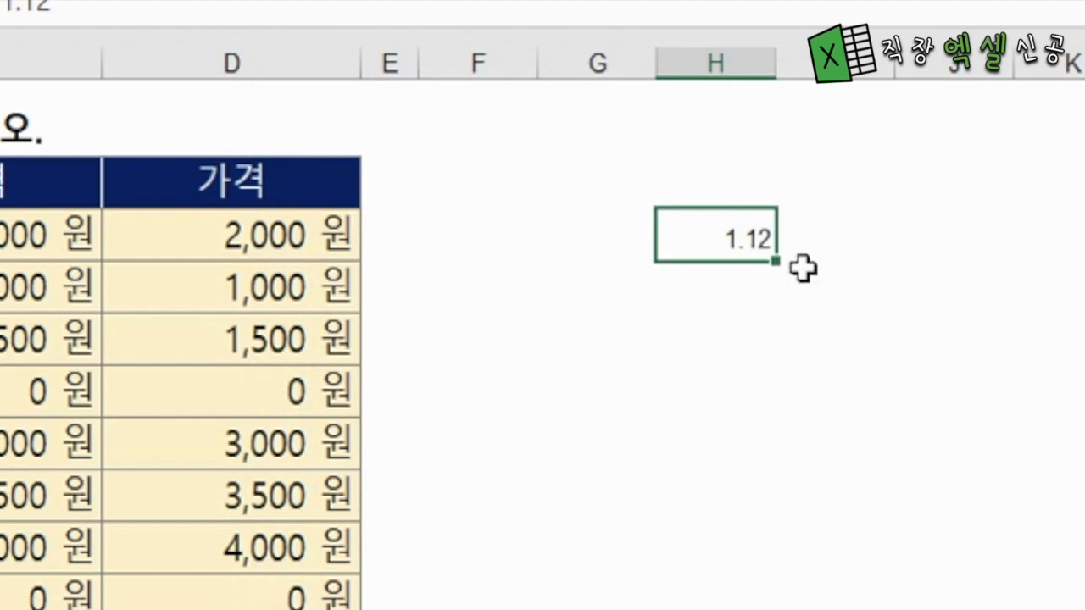
Extend the custom number format of the practice numbers B18:B26 to #,##0 "원"
left_click(64, 394)
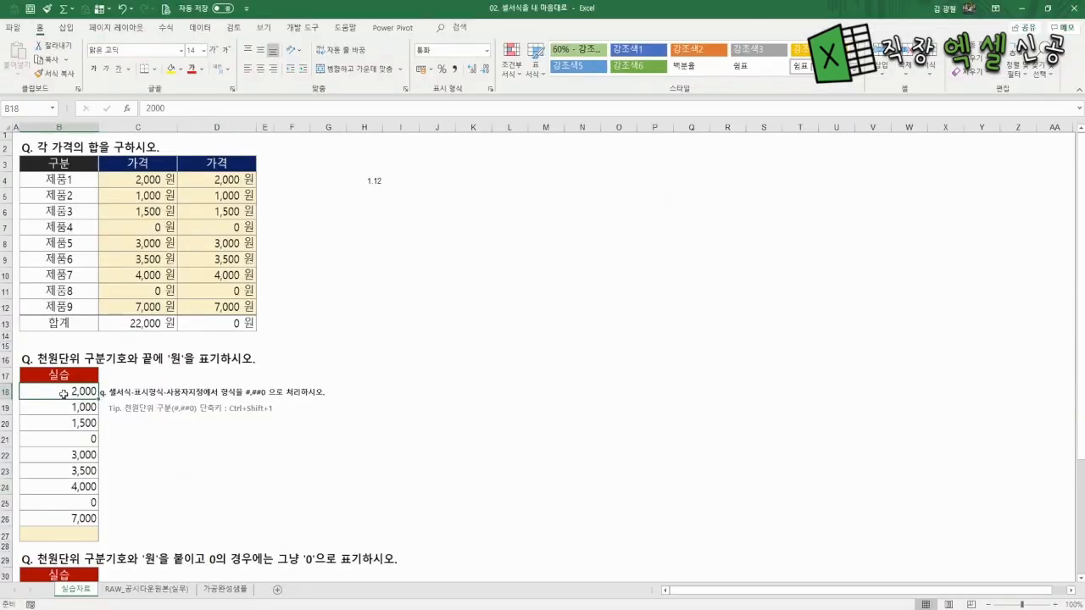
key("shift+Down")
key("shift+Down")
key("shift+Down")
key("shift+Down")
key("shift+Down")
key("shift+Down")
key("shift+Down")
key("shift+Down")
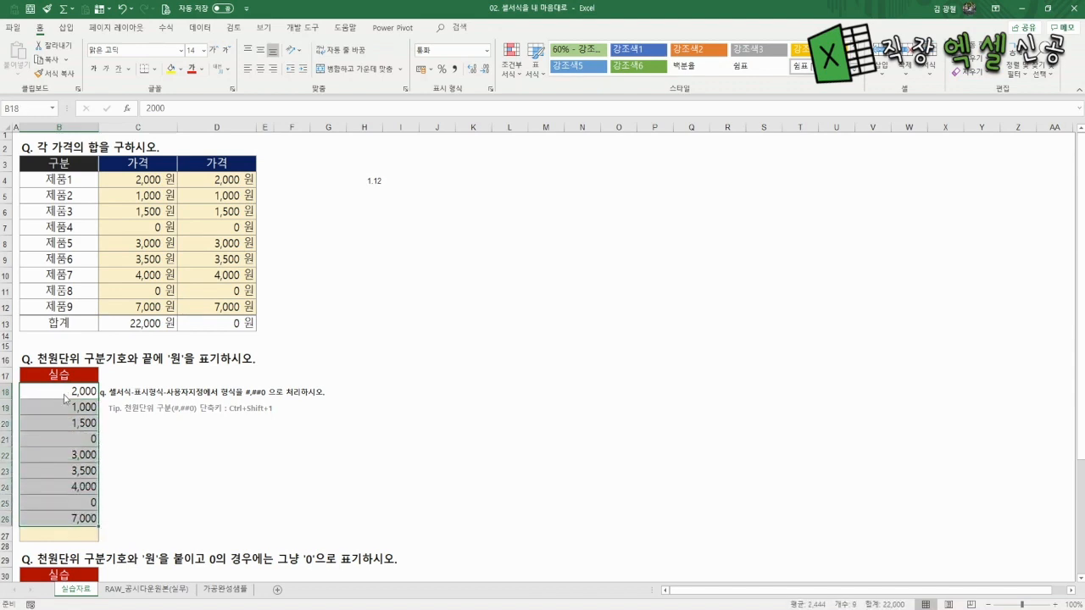
key("ctrl+1")
left_click(255, 256)
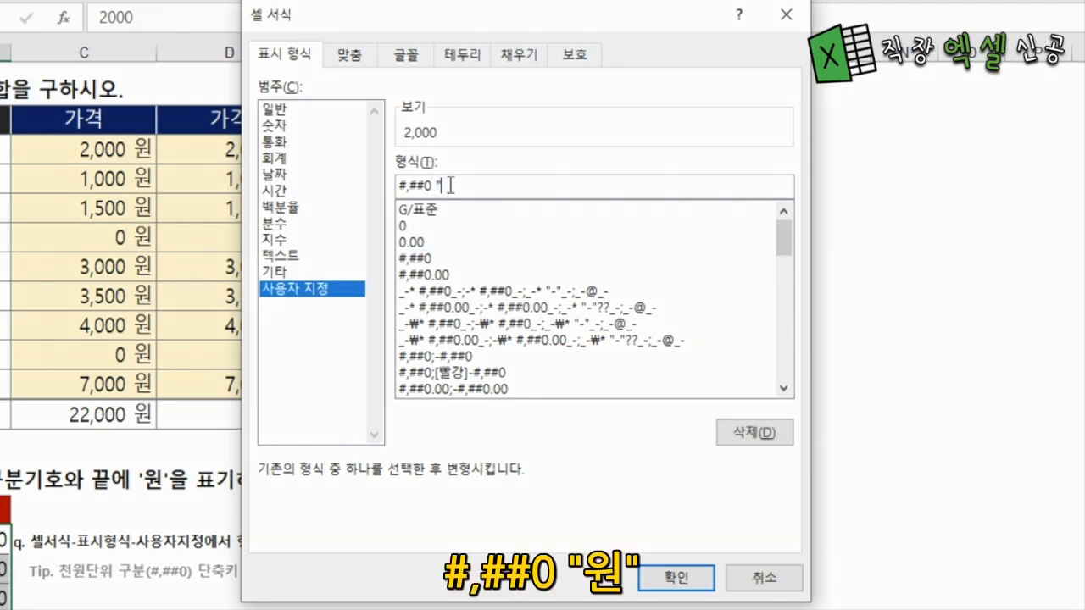
type("\"dnj")
key("BackSpace")
key("BackSpace")
key("BackSpace")
type("원\"")
left_click(675, 577)
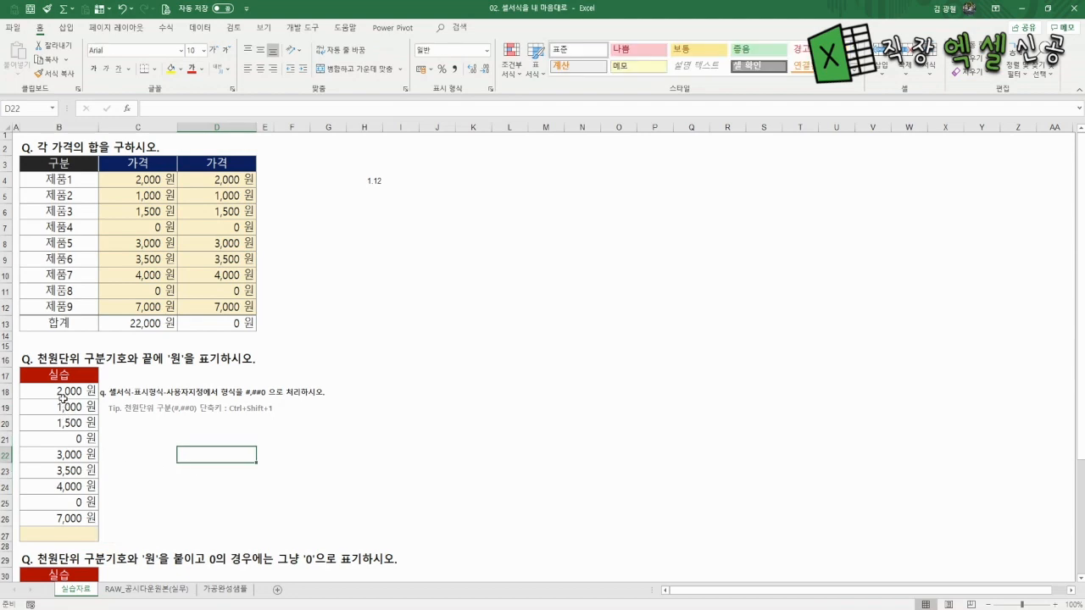
Check the stored contents of the formatted practice cells in column B, starting from B18
left_click(63, 393)
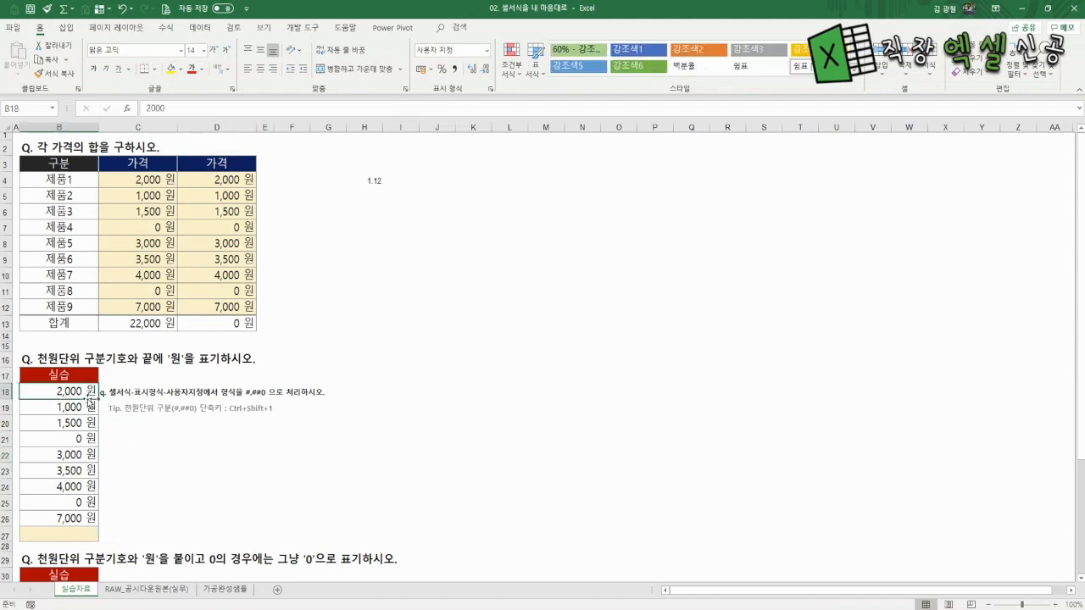
left_click(57, 406)
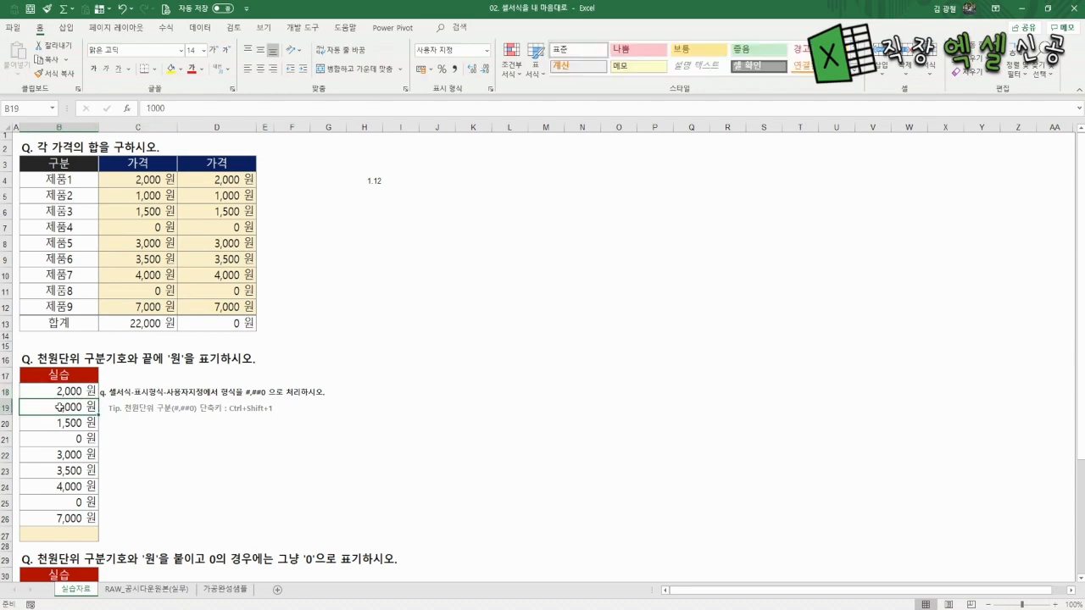
left_click(66, 425)
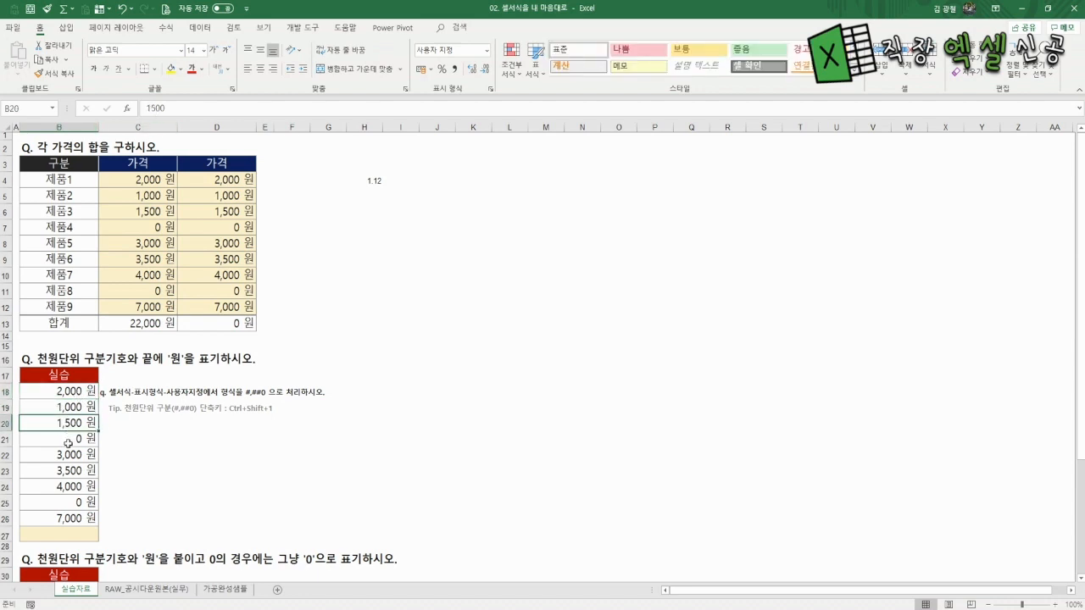
left_click(67, 439)
left_click(66, 454)
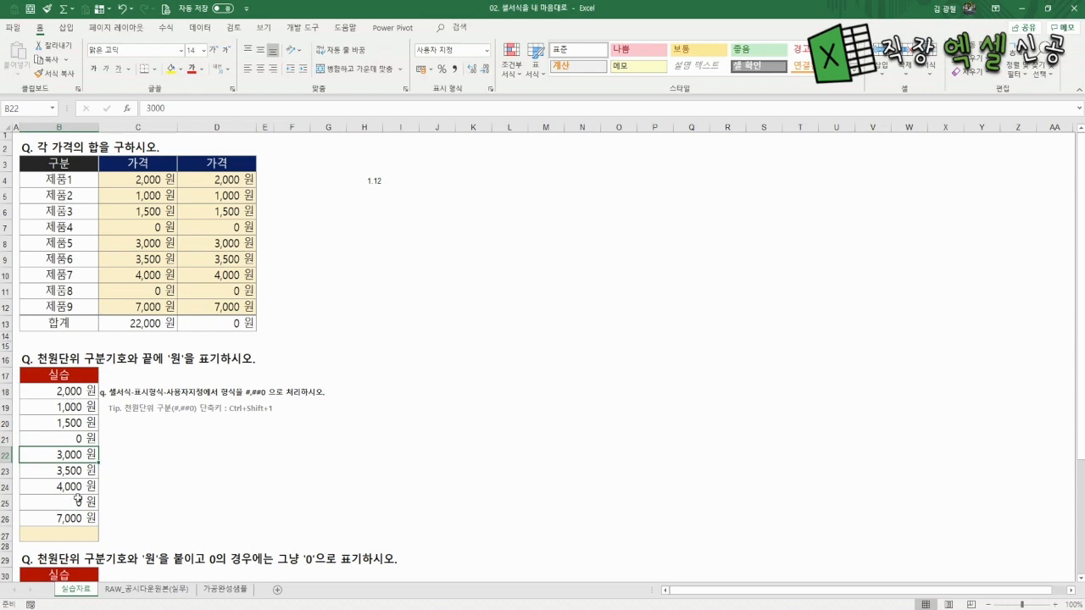
left_click(77, 499)
Total the practice numbers B18:B26 with AutoSum in cell B27
left_click(64, 534)
left_click(976, 47)
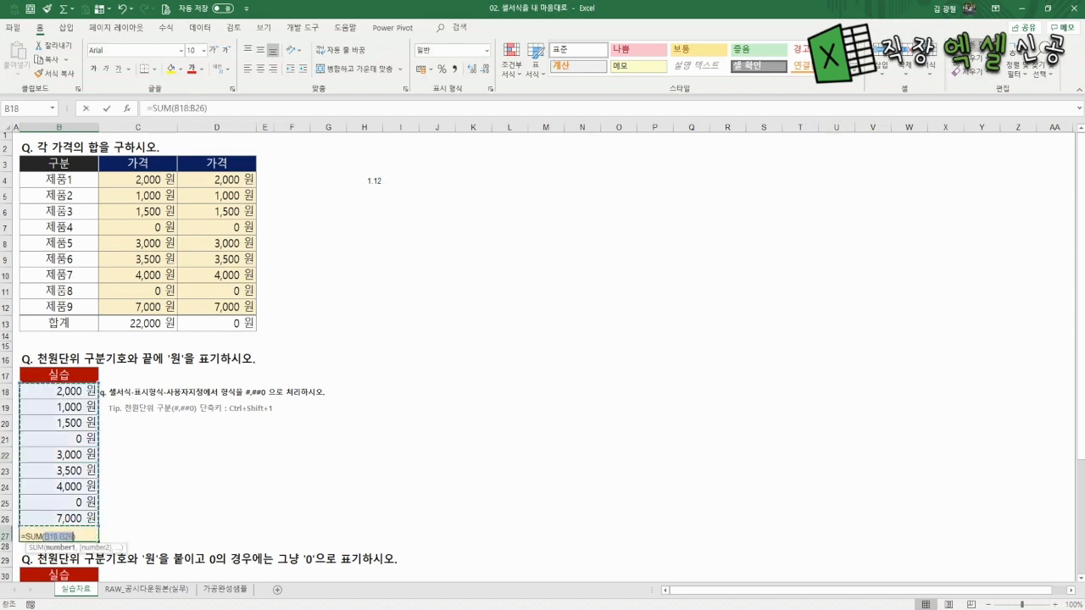
key("Return")
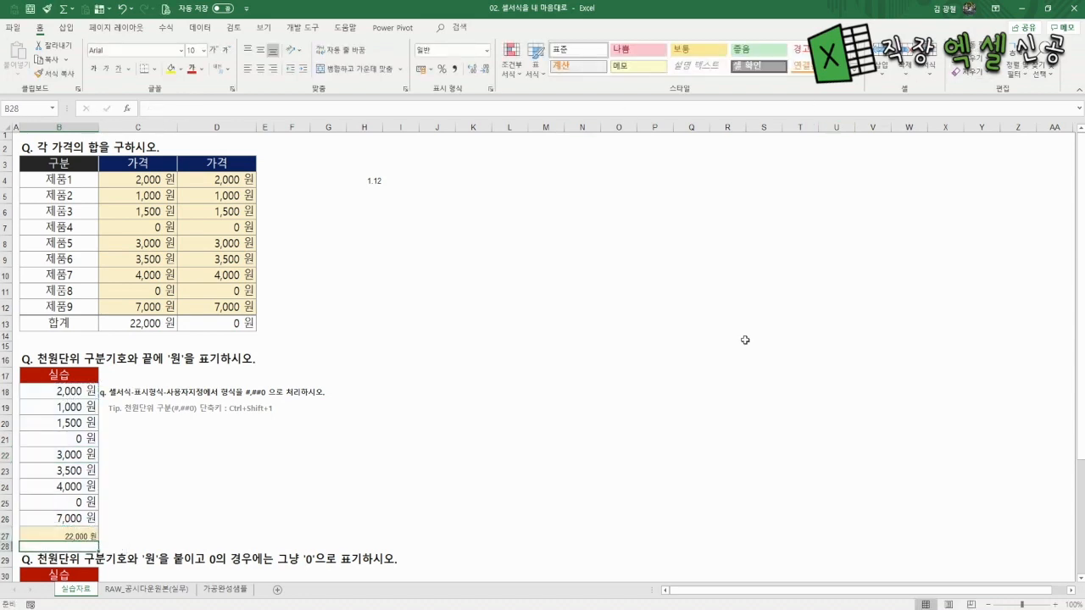
Enter the amounts with their unit as text, "1000 원" in cell J4 and "2000 원" in cell J5
left_click(436, 180)
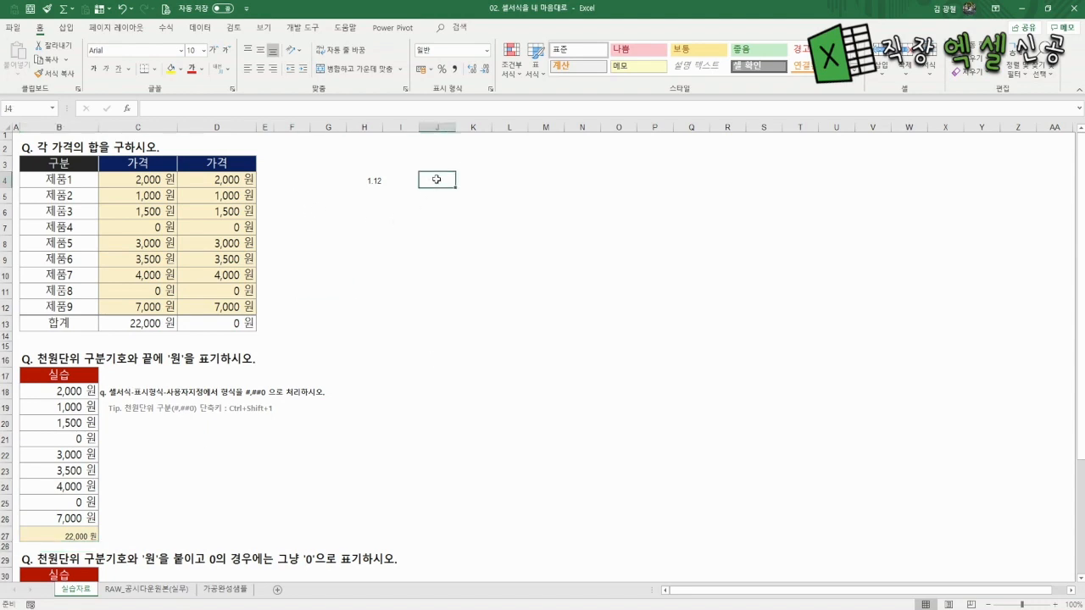
type("1")
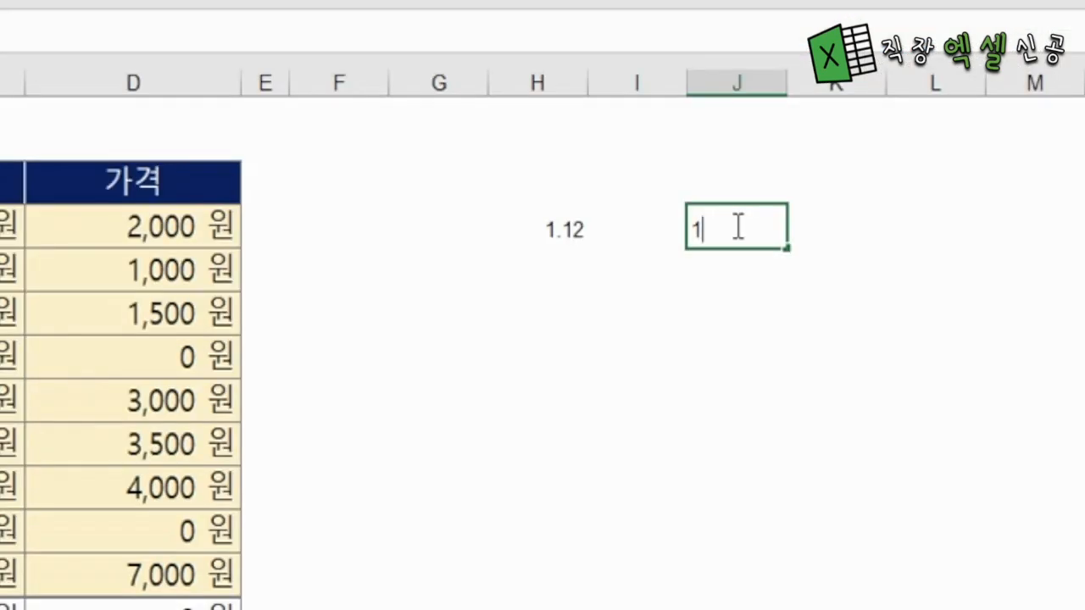
type("000")
type("원")
key("Return")
type("2000 원")
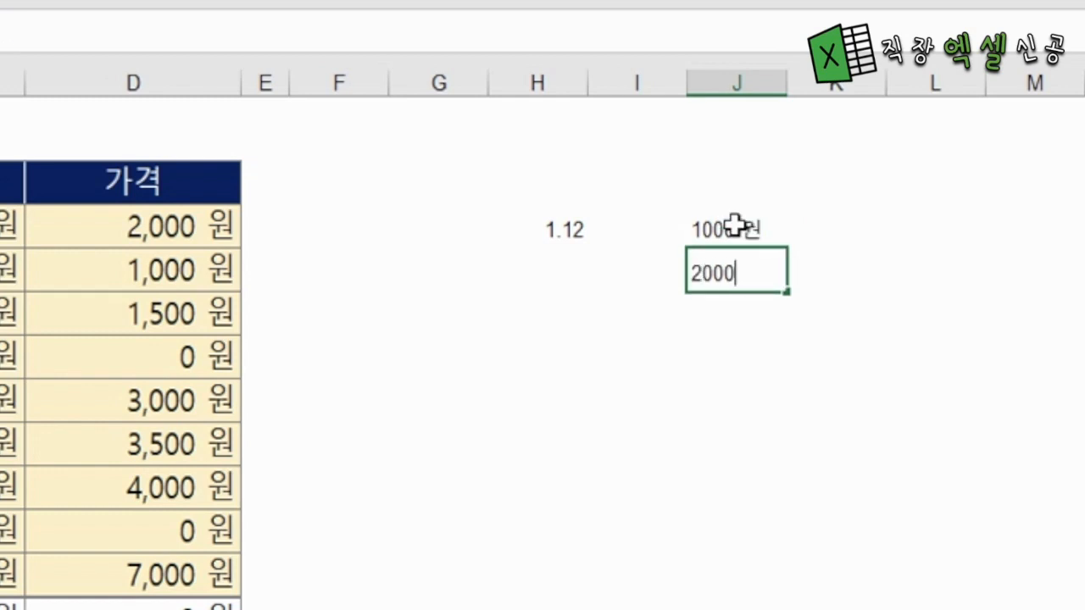
key("Return")
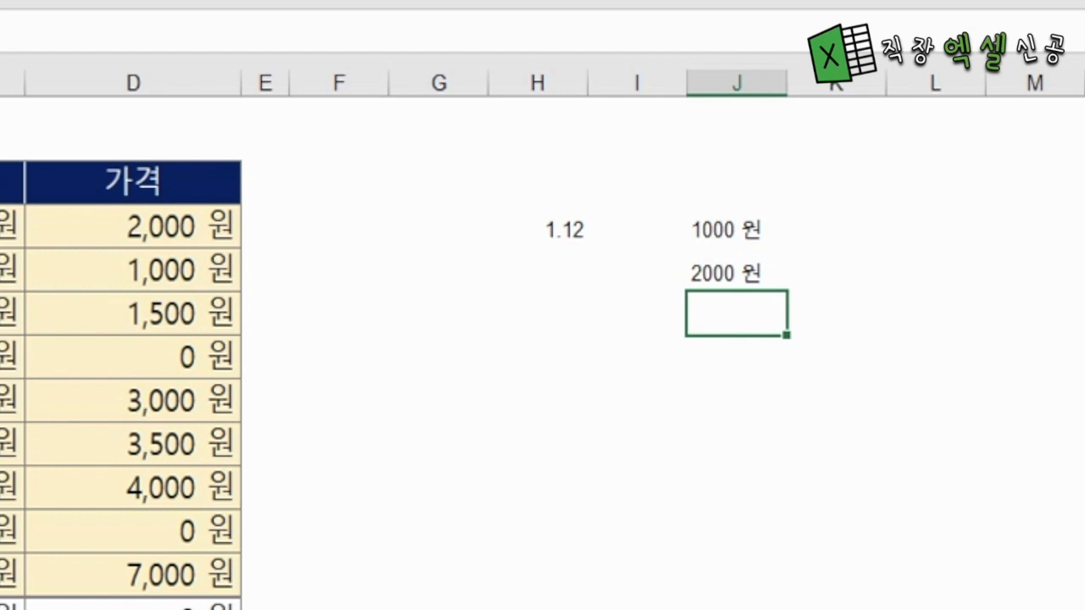
Add an AutoSum formula in cell J6 and set its range to the text amounts J4:J5
key("alt+equal")
key("Return")
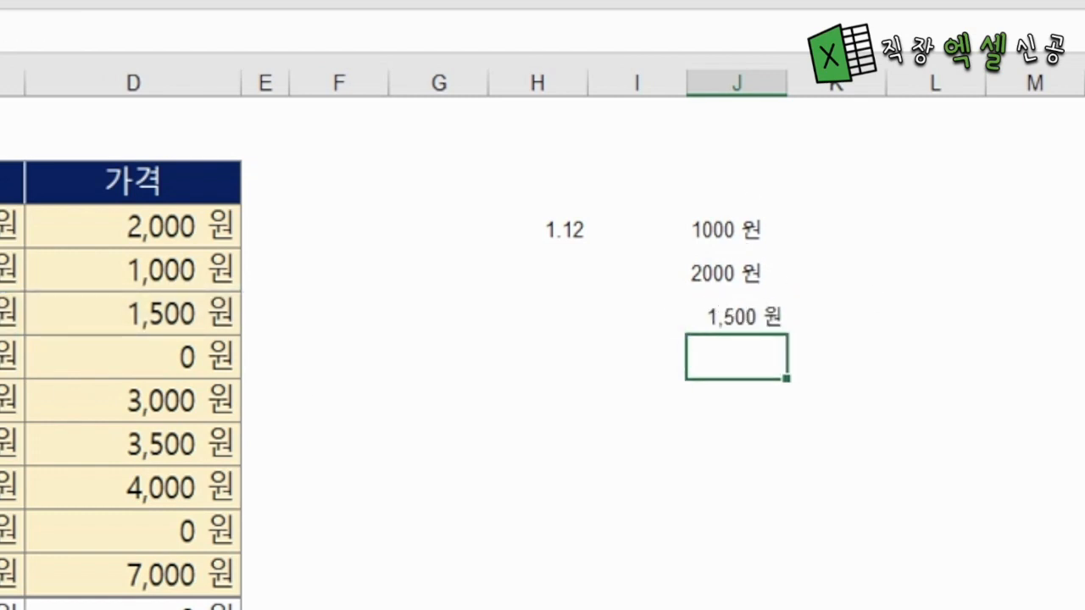
left_click(720, 315)
key("alt+equal")
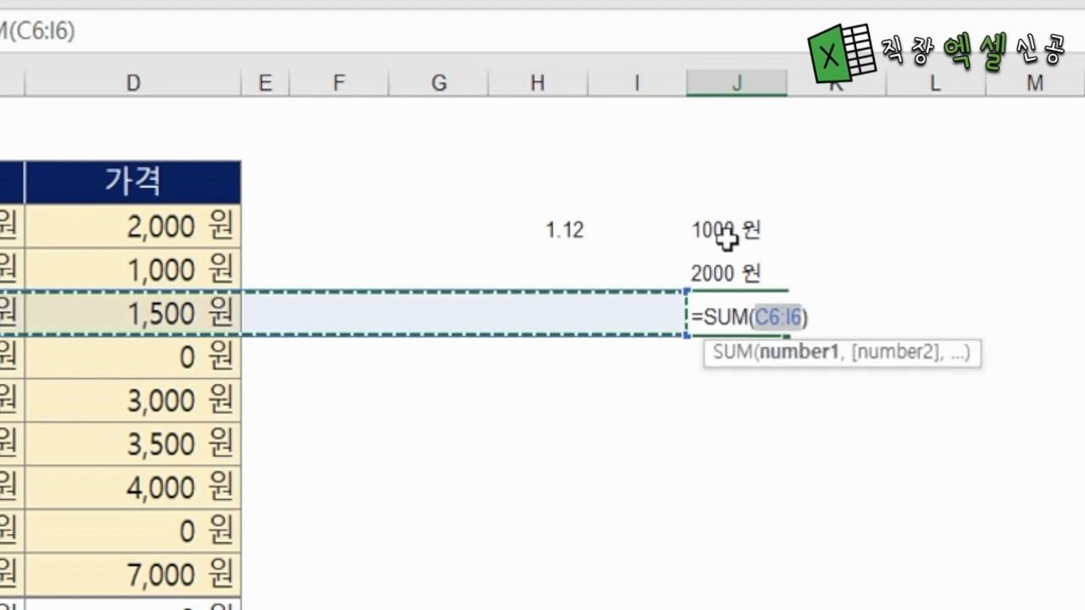
left_click_drag(725, 236, 719, 268)
key("Return")
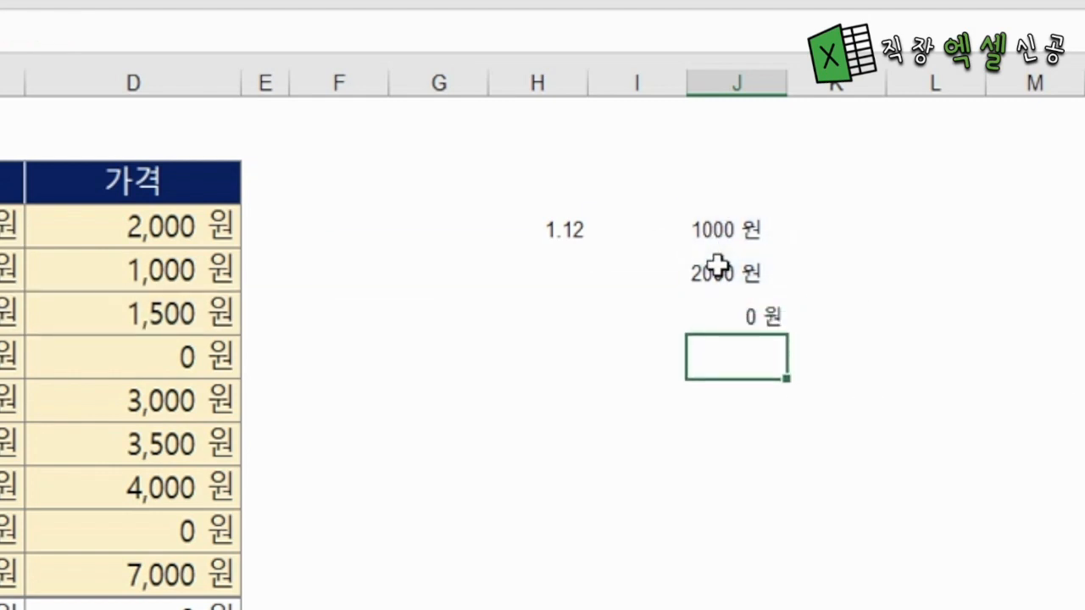
Undo the trial entries in H4 and J4:J6, including the text amounts and their sum
key("ctrl+z")
key("ctrl+z")
key("ctrl+z")
key("ctrl+z")
key("ctrl+z")
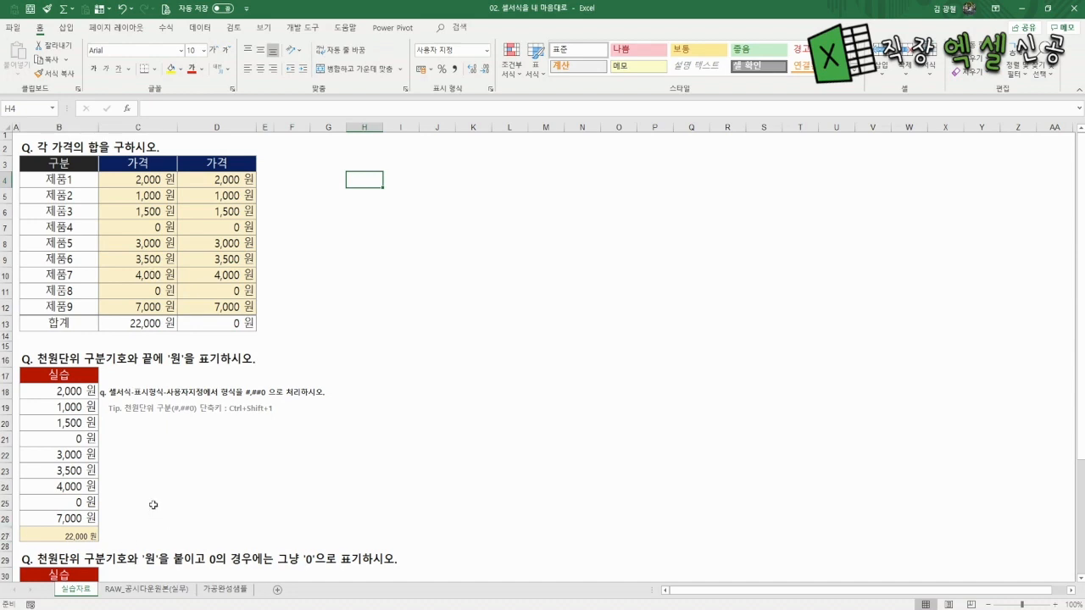
Clear the total formula from cell B27 below the practice numbers
left_click_drag(59, 394, 56, 525)
left_click(291, 467)
left_click(73, 536)
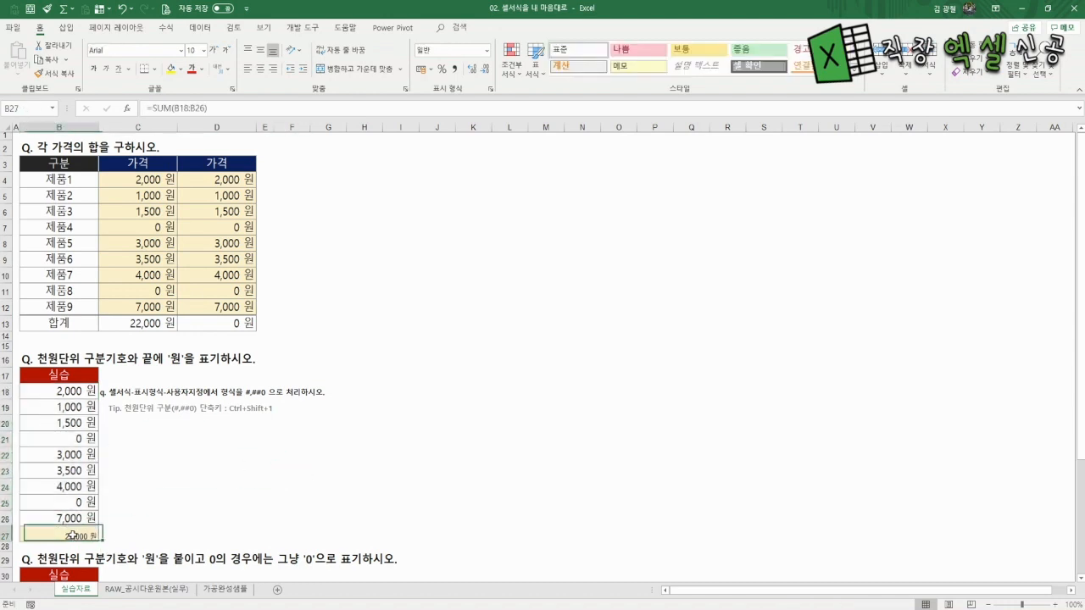
key("Delete")
Reset the practice numbers B18:B26 to the General format (G/표준)
left_click_drag(68, 395, 56, 519)
key("ctrl+1")
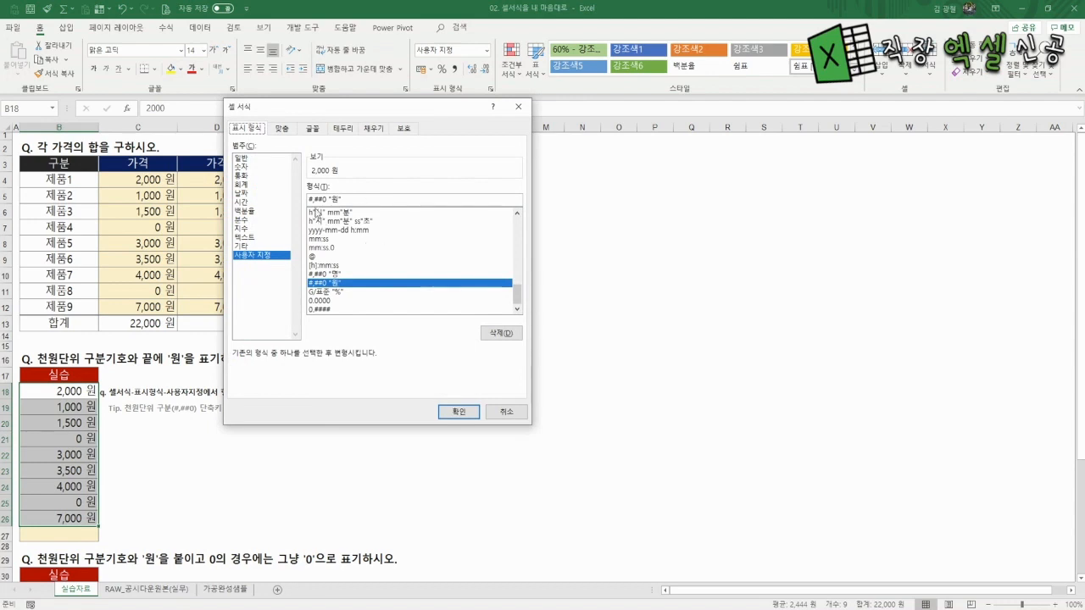
scroll(317, 255, "up", 10)
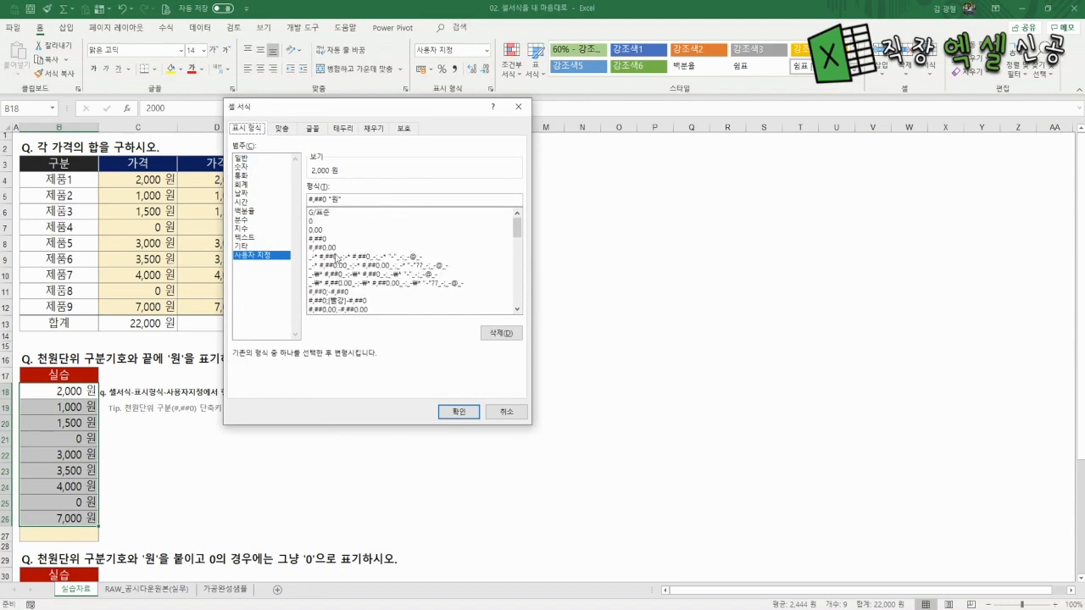
left_click(335, 213)
left_click(456, 412)
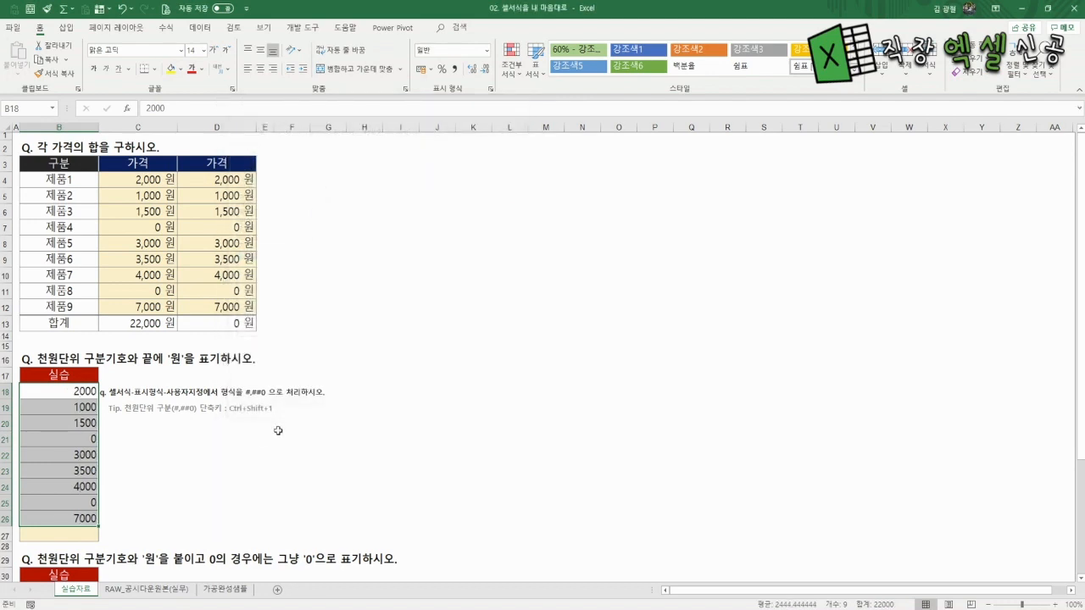
left_click(244, 466)
Try the comma style on the practice numbers B18:B26, check its format category, and undo it
left_click_drag(39, 393, 55, 517)
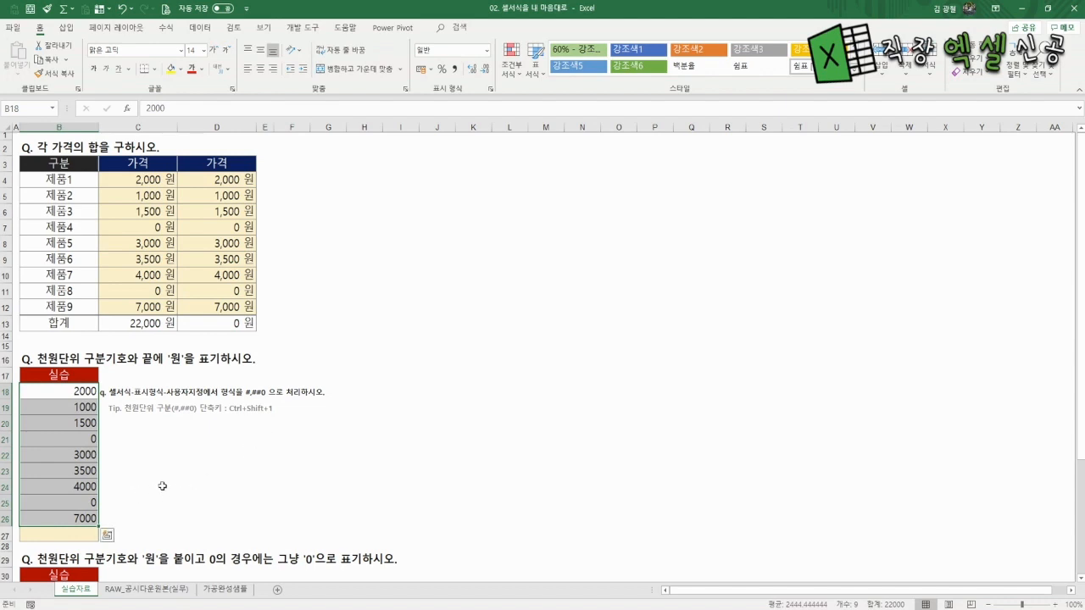
left_click(456, 70)
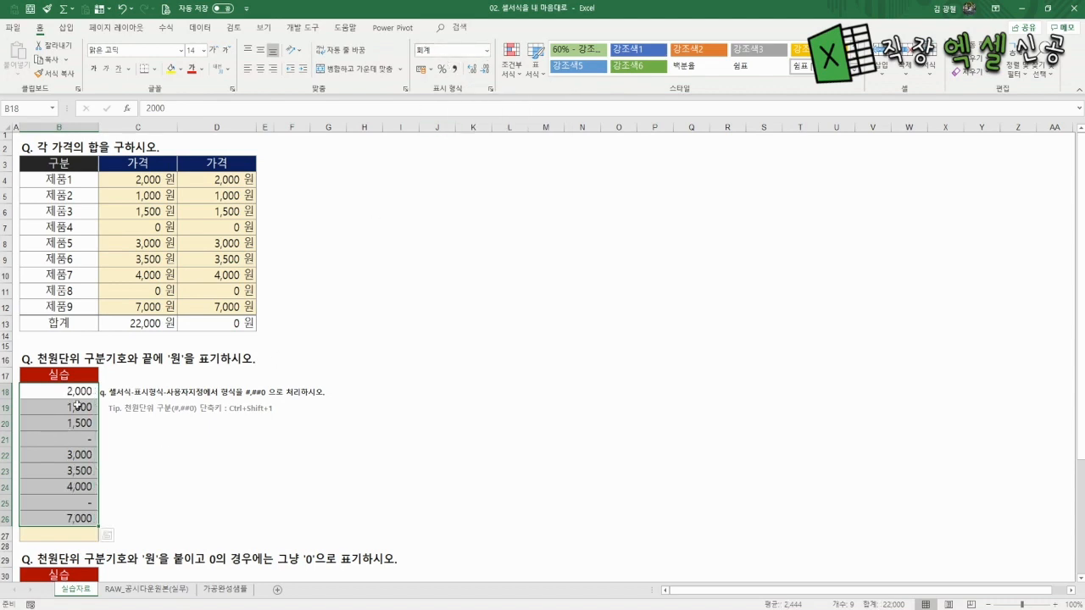
key("ctrl+1")
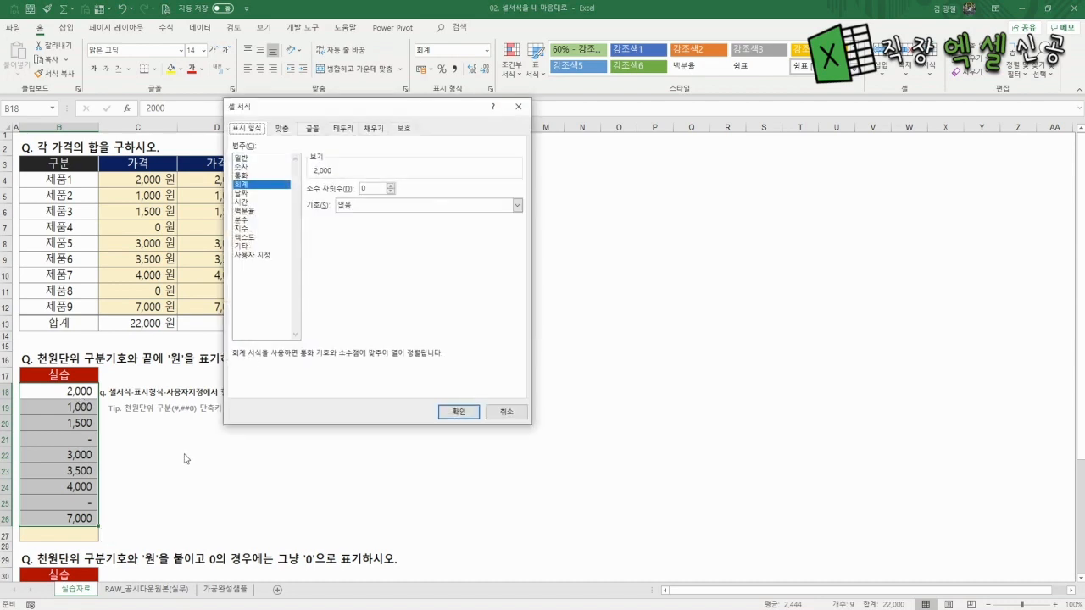
key("Escape")
key("ctrl+z")
left_click(242, 472)
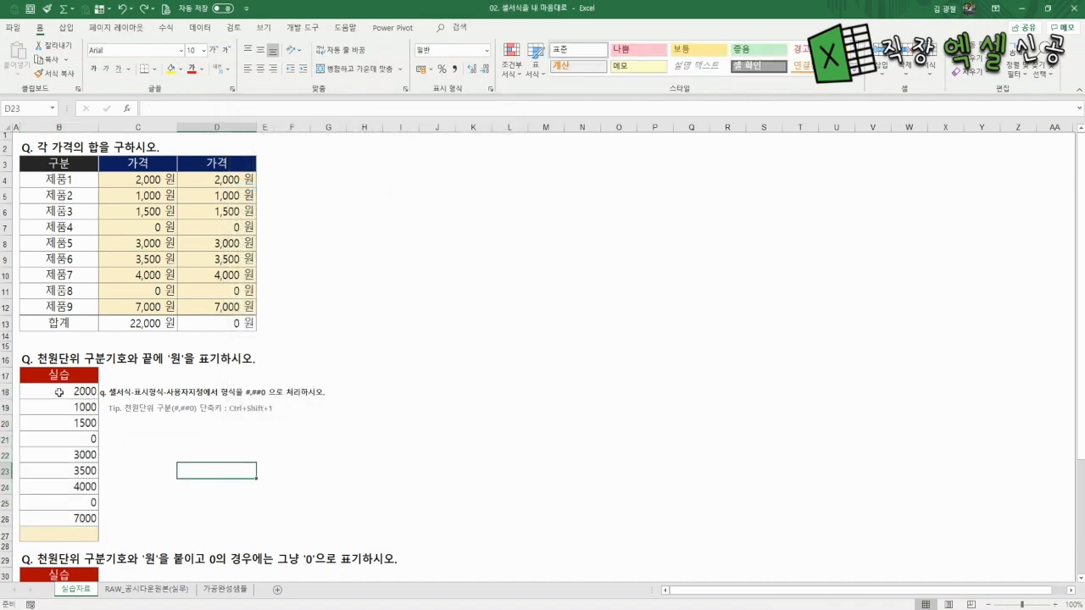
Format the practice numbers B18:B26 with a thousands separator and no decimals (#,##0)
left_click_drag(60, 393, 65, 516)
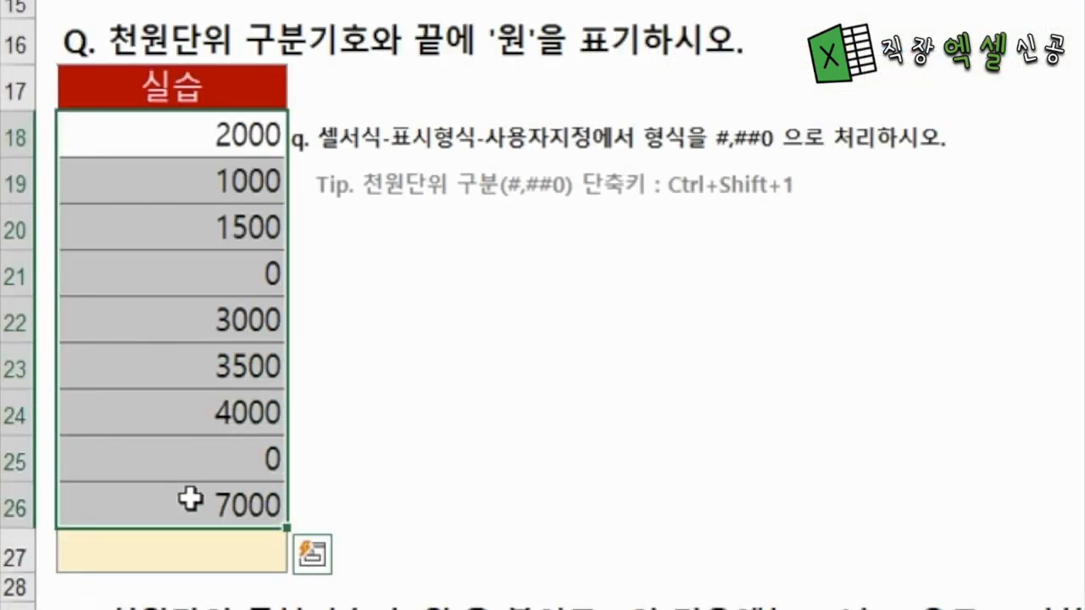
key("ctrl+shift+1")
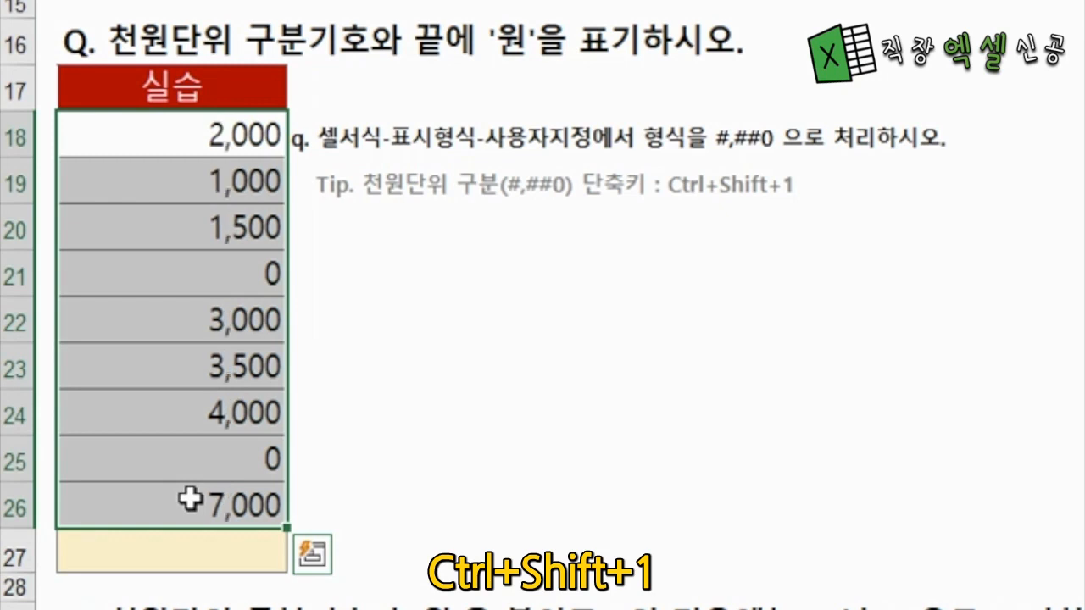
left_click(240, 420)
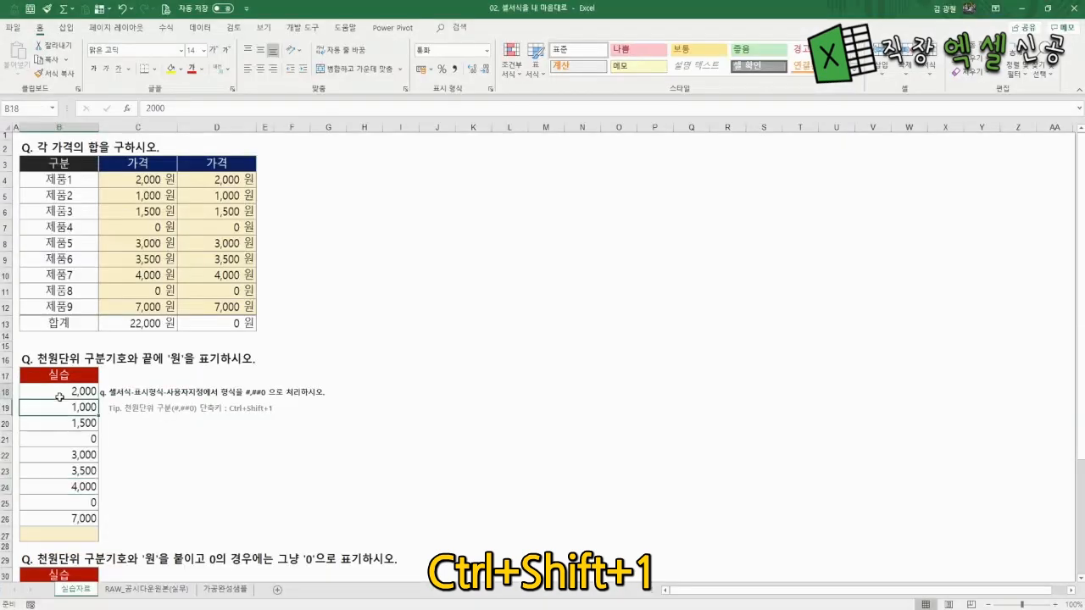
Inspect the custom format code behind the thousands-separated numbers in B18:B26 without changing it
left_click_drag(262, 133, 206, 508)
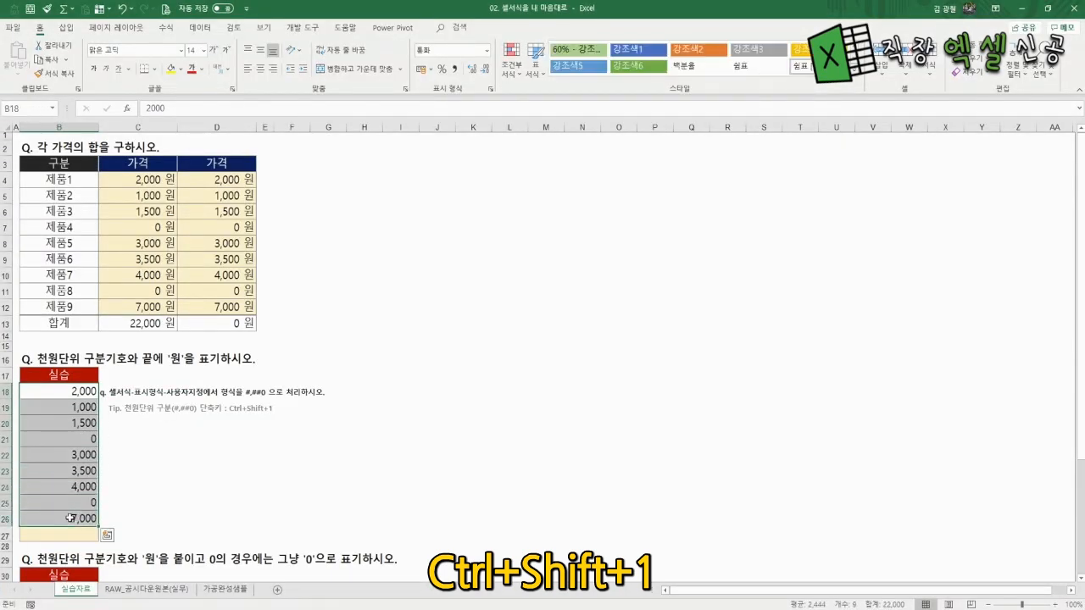
key("ctrl+1")
left_click(252, 255)
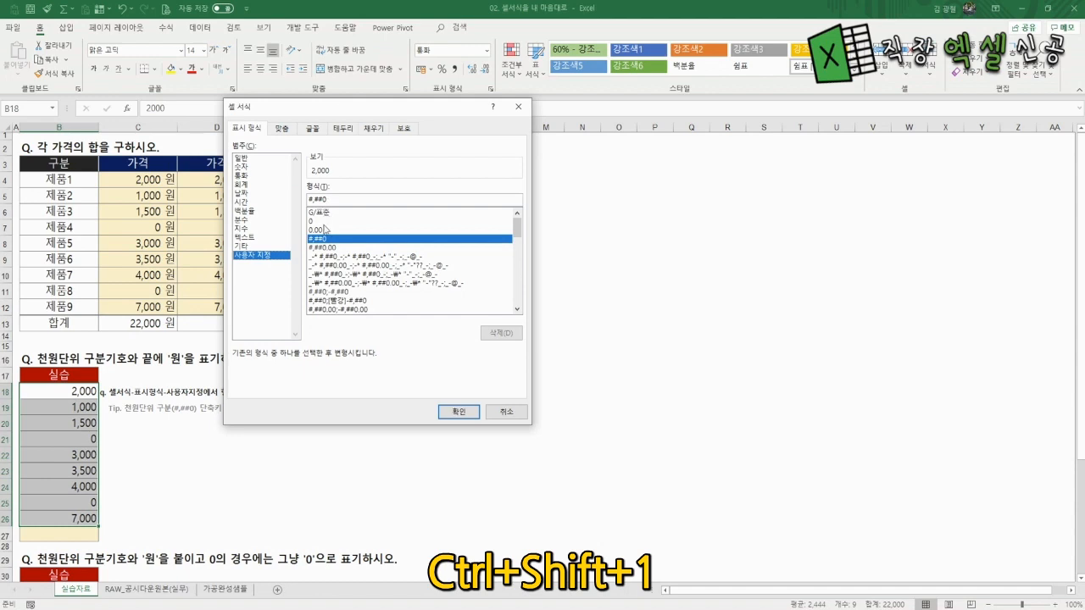
key("Escape")
left_click_drag(82, 392, 89, 518)
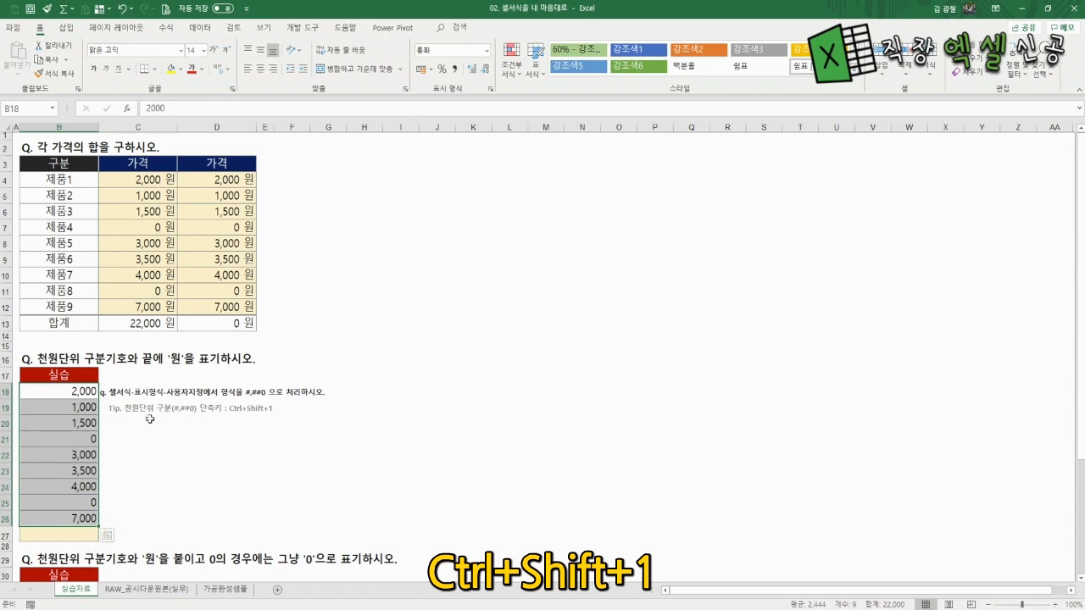
left_click(170, 521)
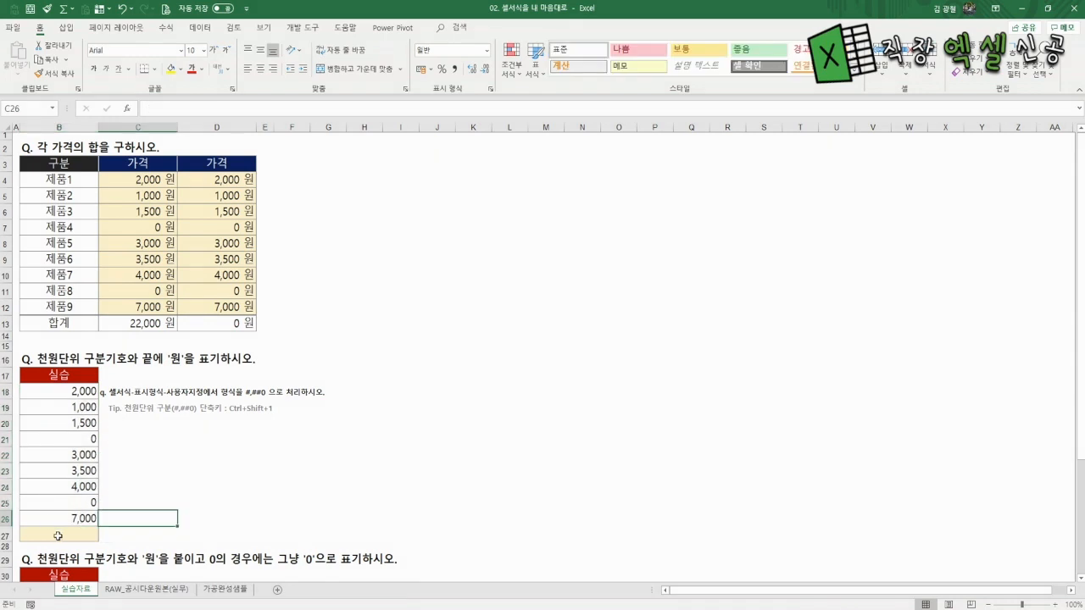
Total the practice numbers B18:B26 with AutoSum in cell B27
left_click(57, 536)
key("alt+=")
key("Return")
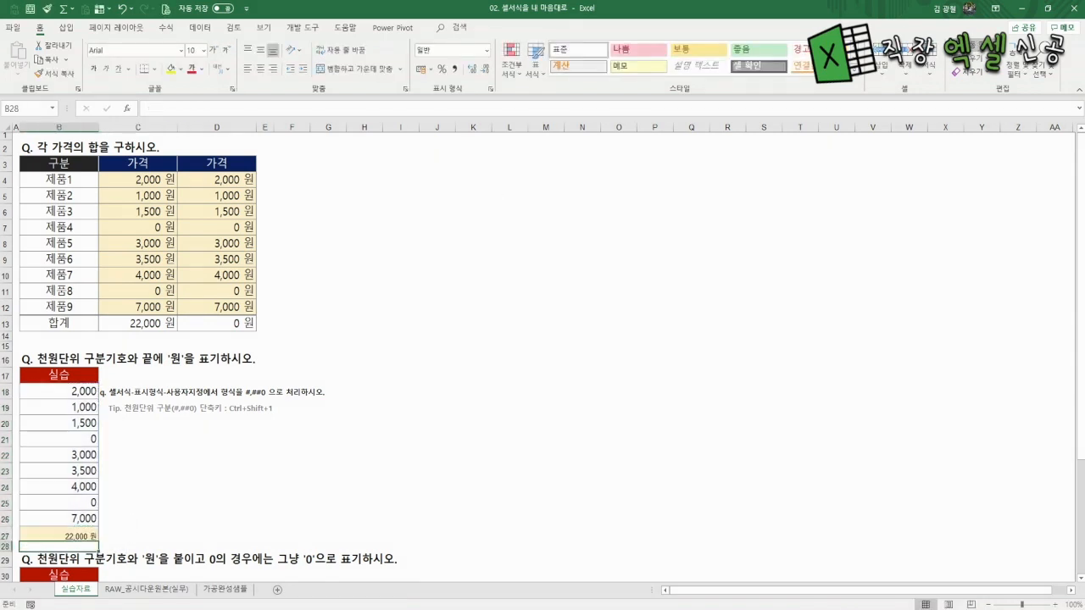
left_click(400, 359)
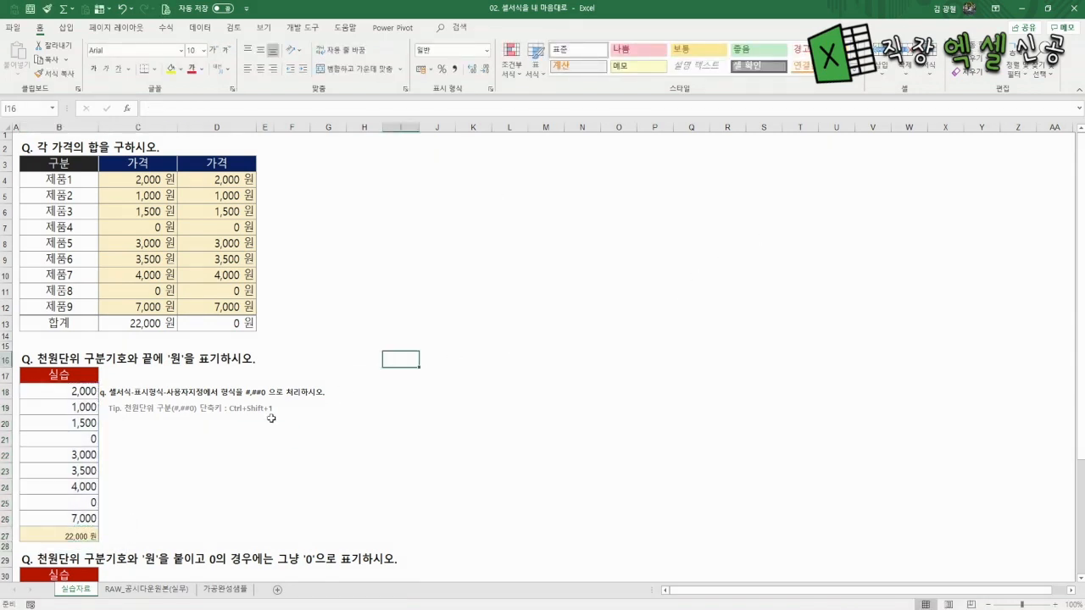
Extend the custom number format of B18:B26 to #,##0 "원" so the unit follows each number
scroll(266, 423, "down", 4)
scroll(266, 423, "down", 1)
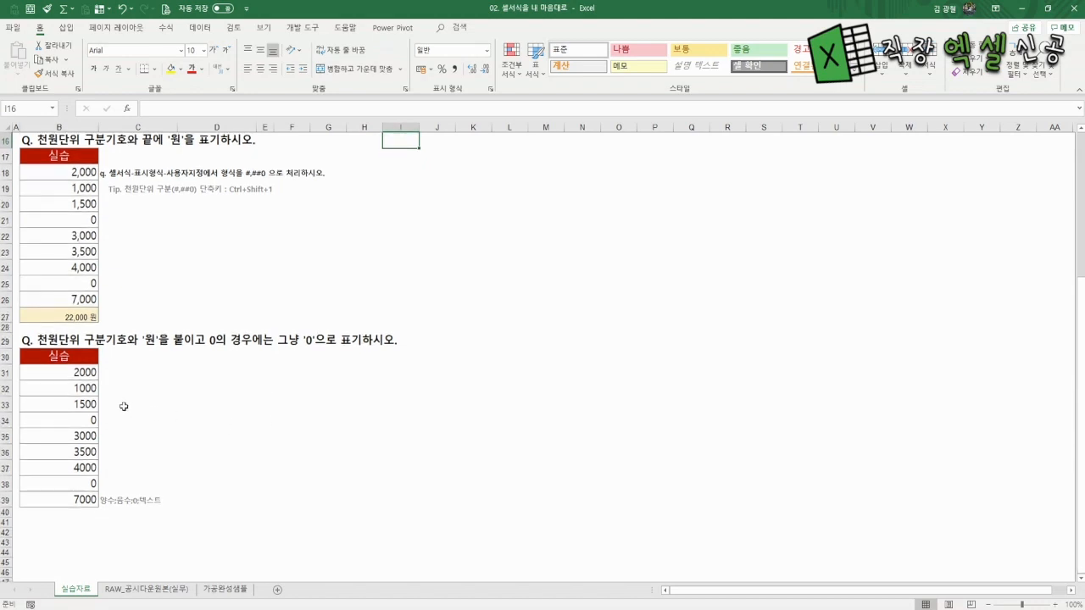
scroll(90, 376, "up", 2)
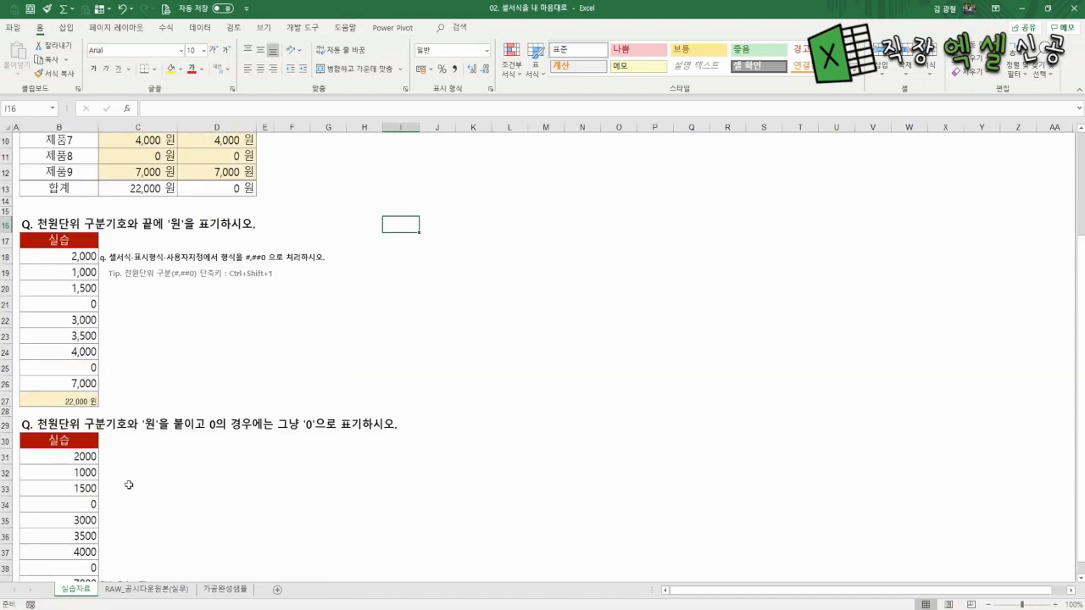
scroll(78, 512, "down", 1)
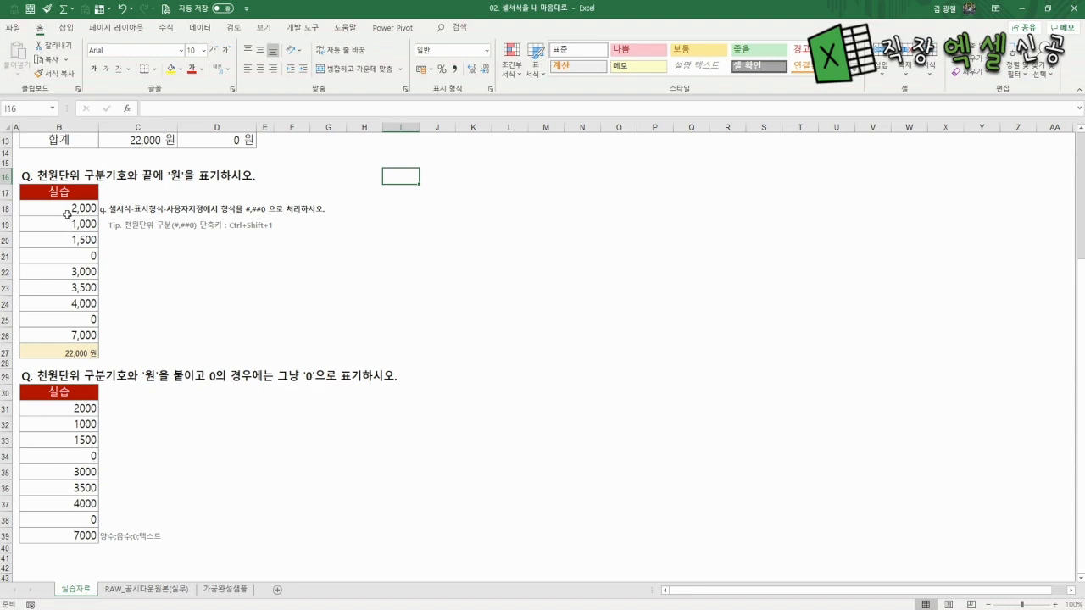
left_click_drag(68, 216, 67, 340)
key("ctrl+1")
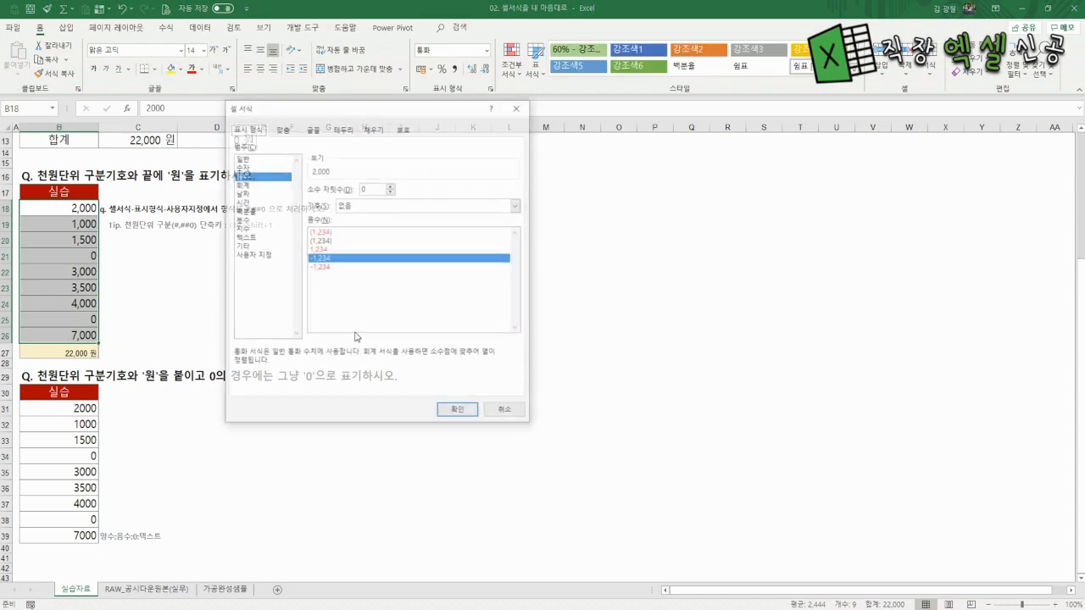
left_click(250, 256)
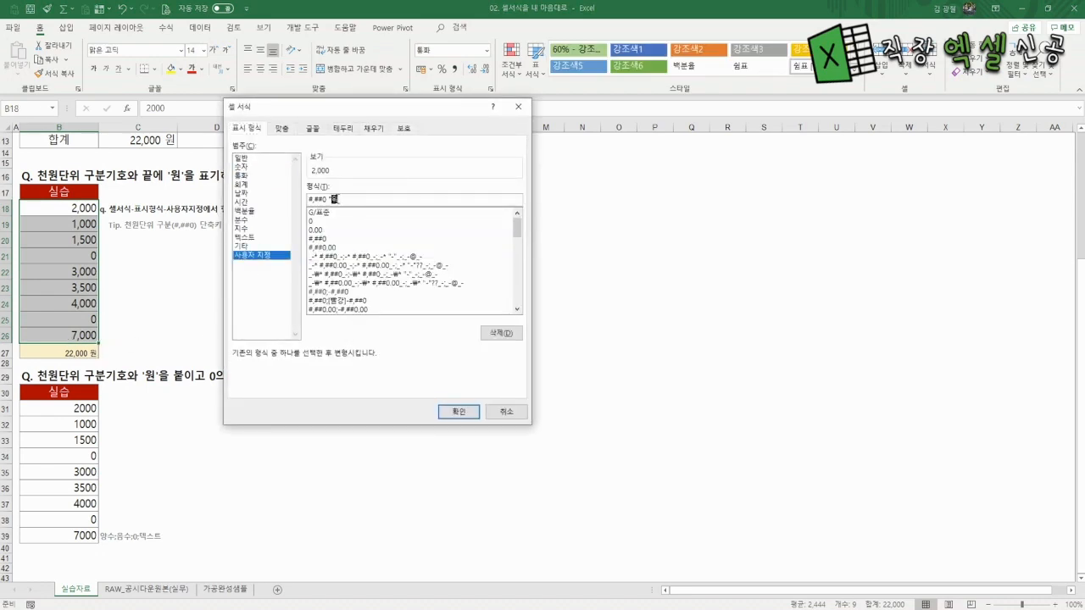
type("\"원\"")
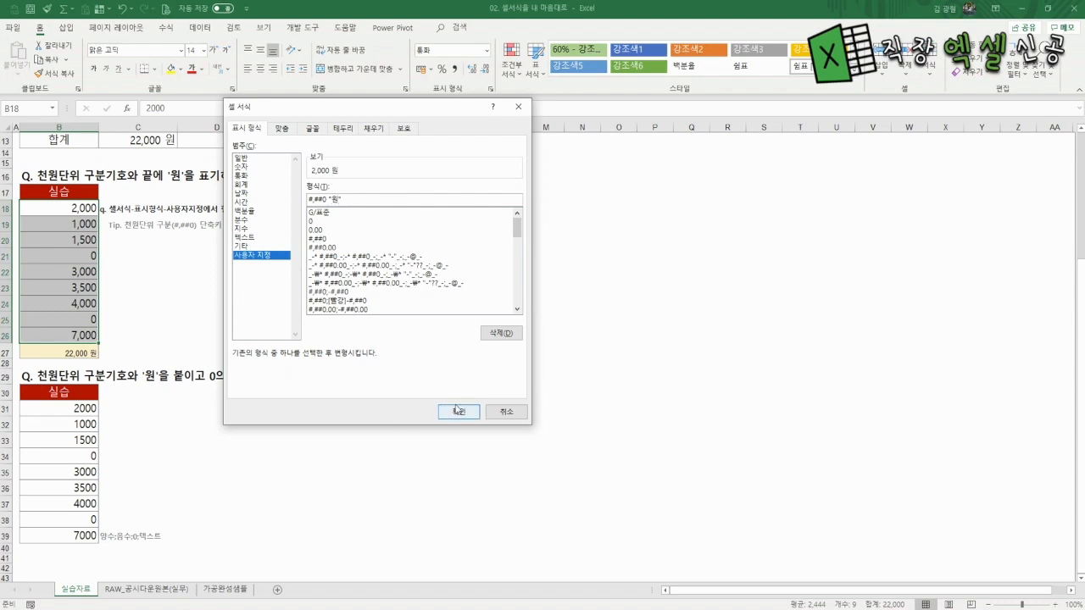
left_click(458, 412)
left_click(78, 256)
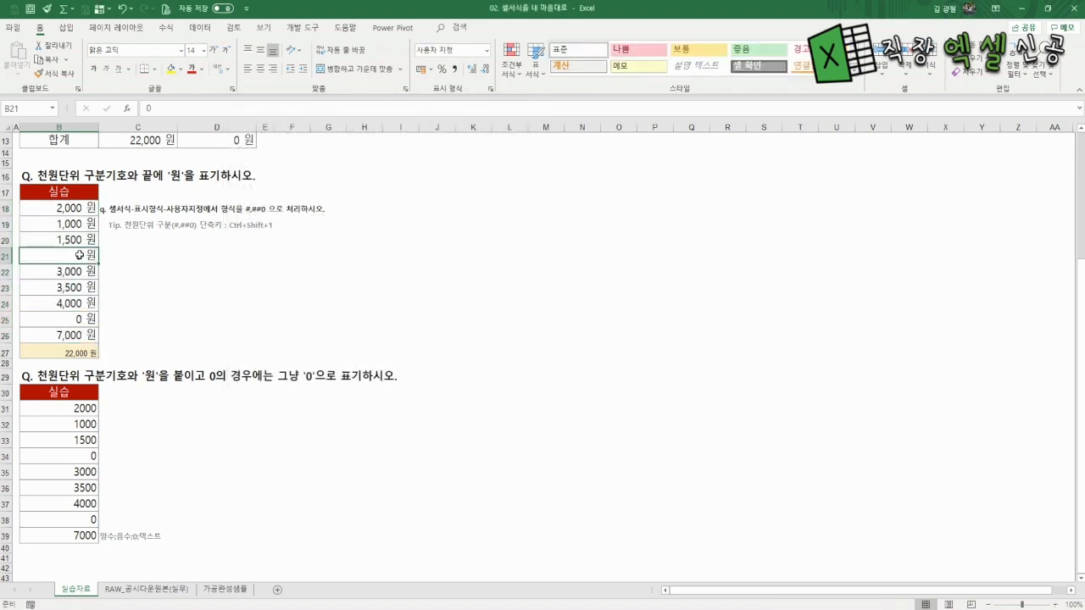
Apply the custom number format #,##0"원";;0 to the second practice list B31:B39
left_click_drag(64, 408, 51, 539)
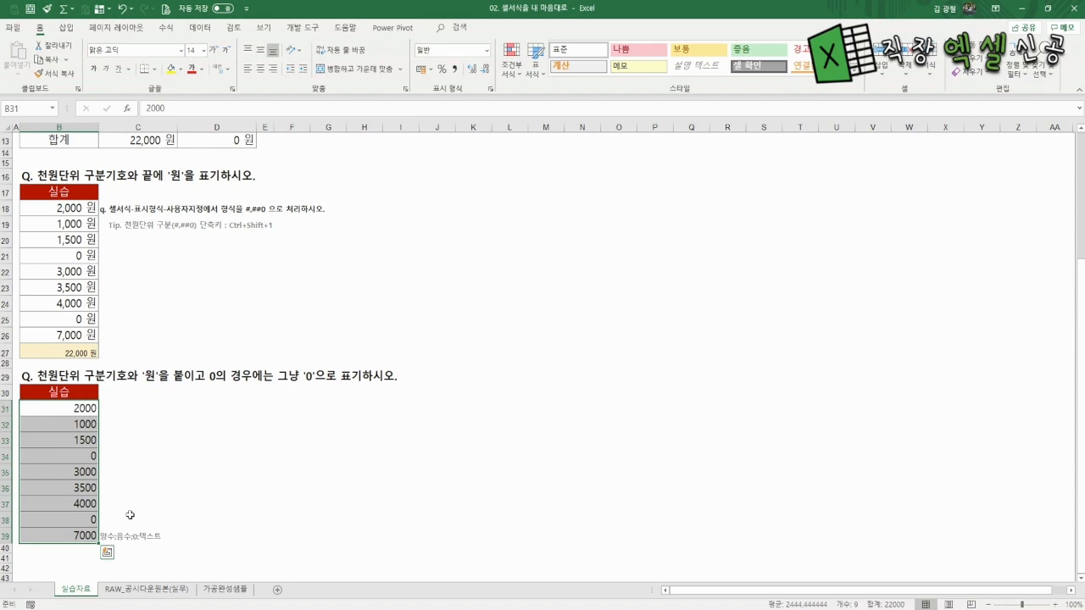
key("ctrl+1")
left_click(262, 254)
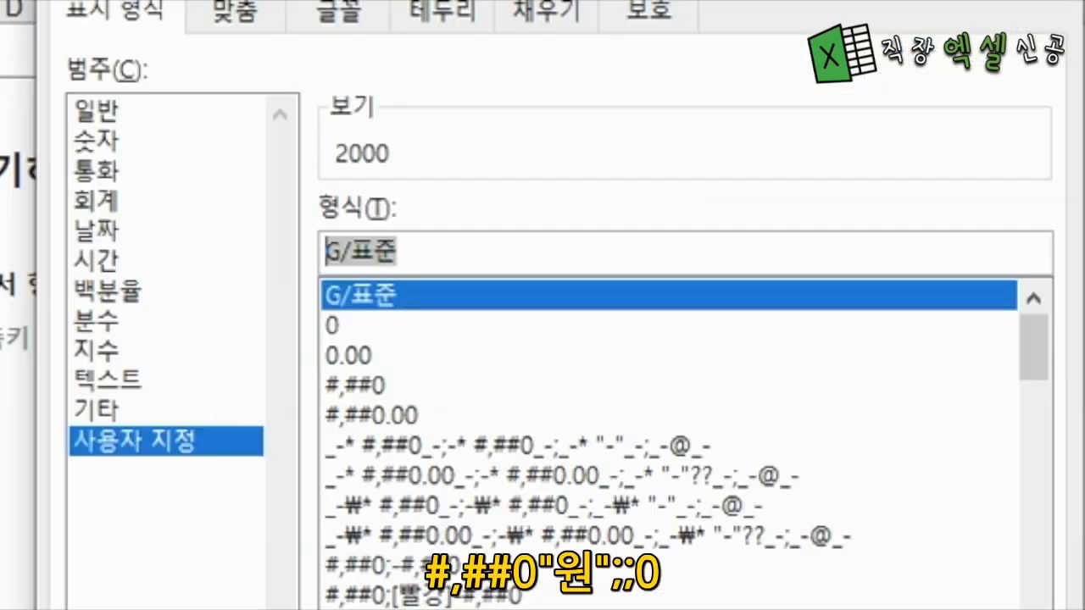
type("#")
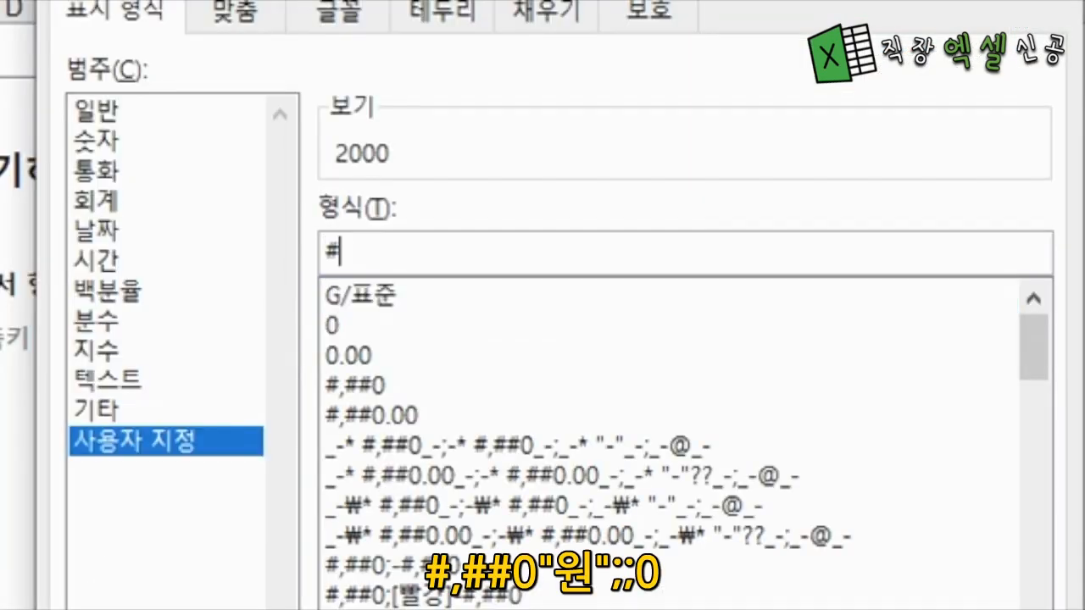
type(",##")
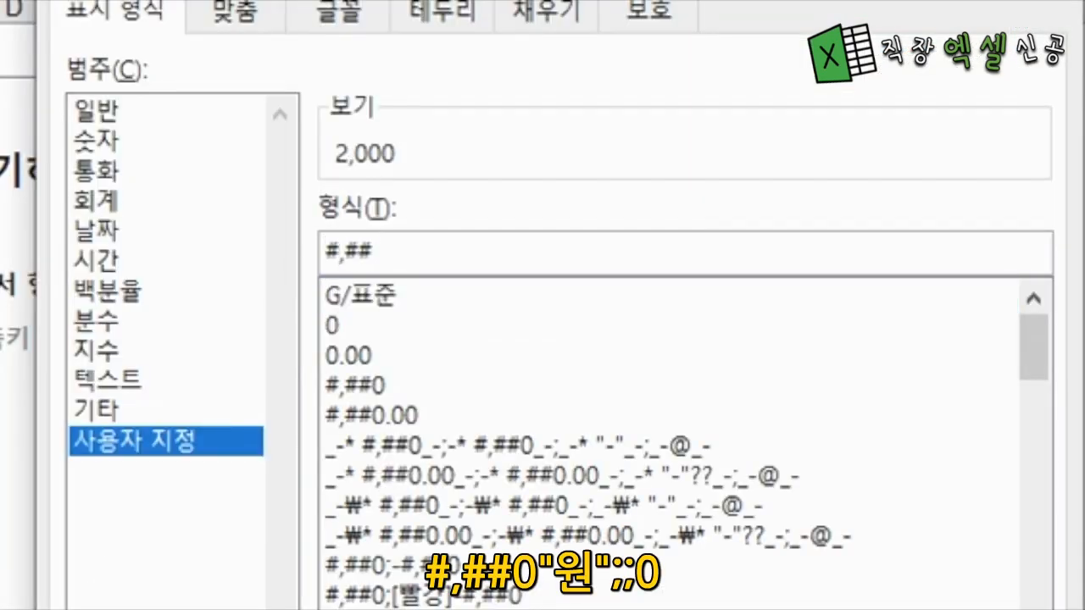
type("0\"원\";")
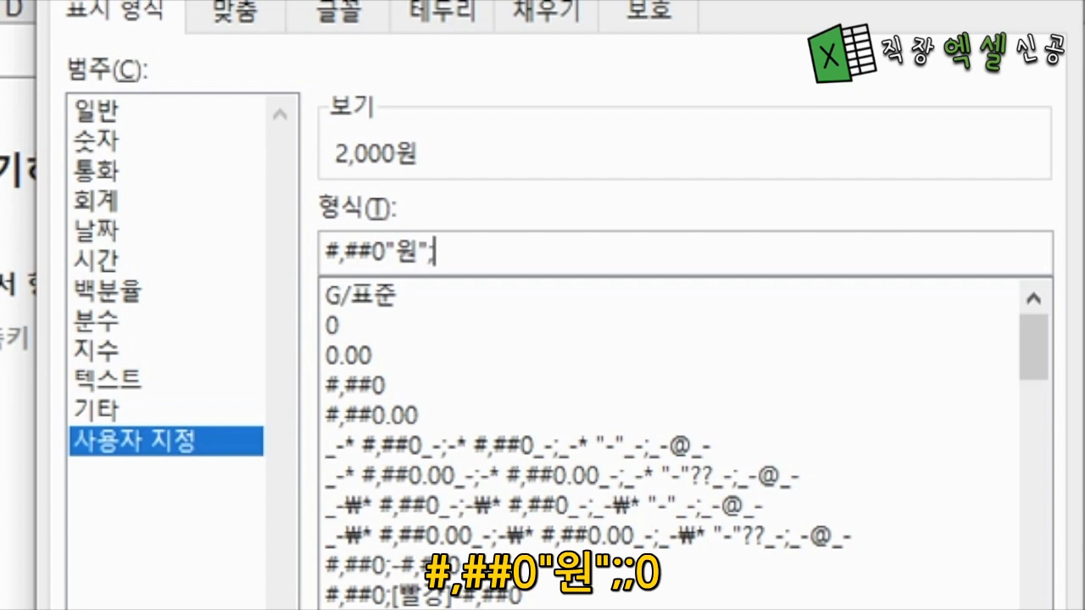
type(";")
type("0")
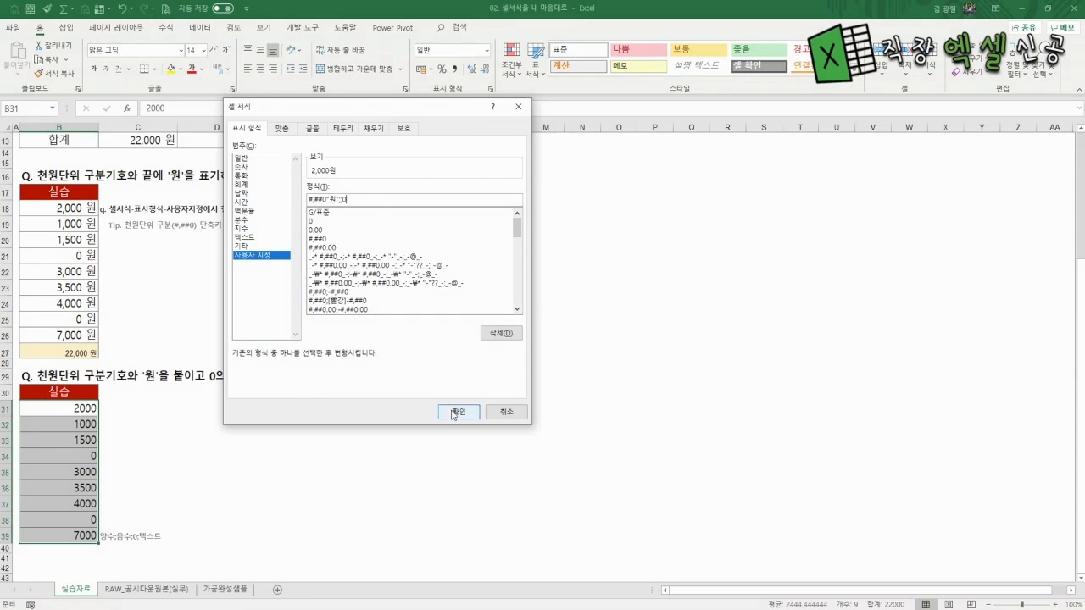
left_click(456, 413)
left_click(195, 473)
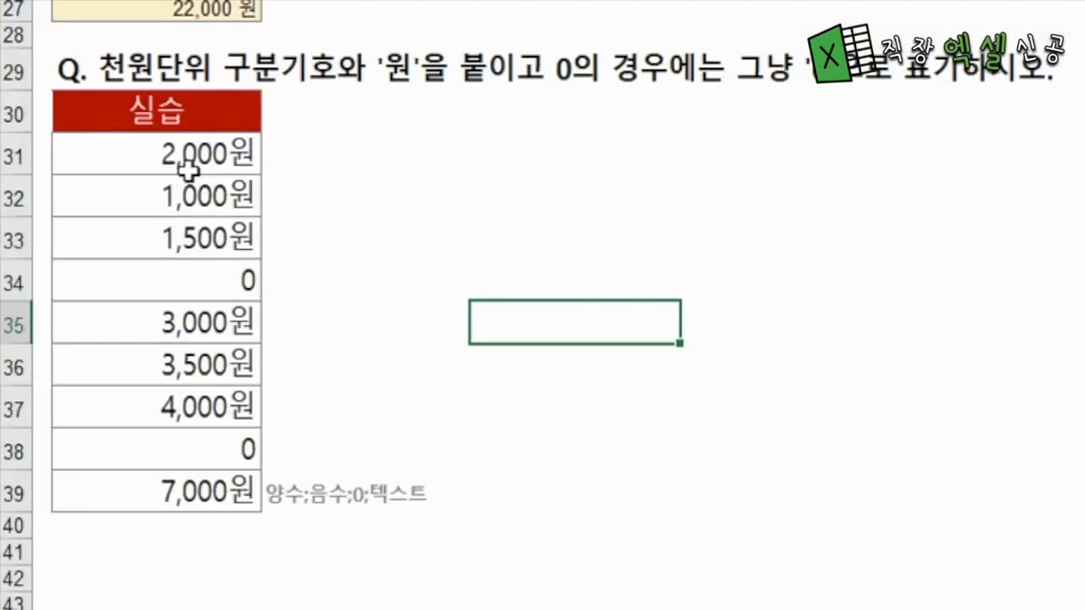
Change the custom number format of B31:B39 to #,##0"원";; with the zero section left empty
left_click(220, 286)
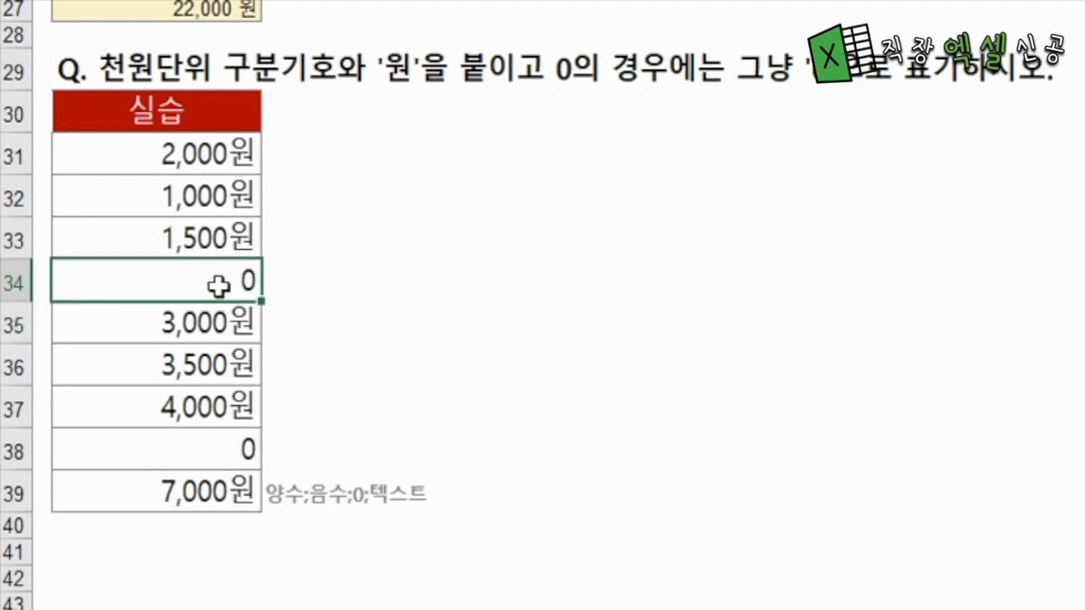
left_click(213, 450)
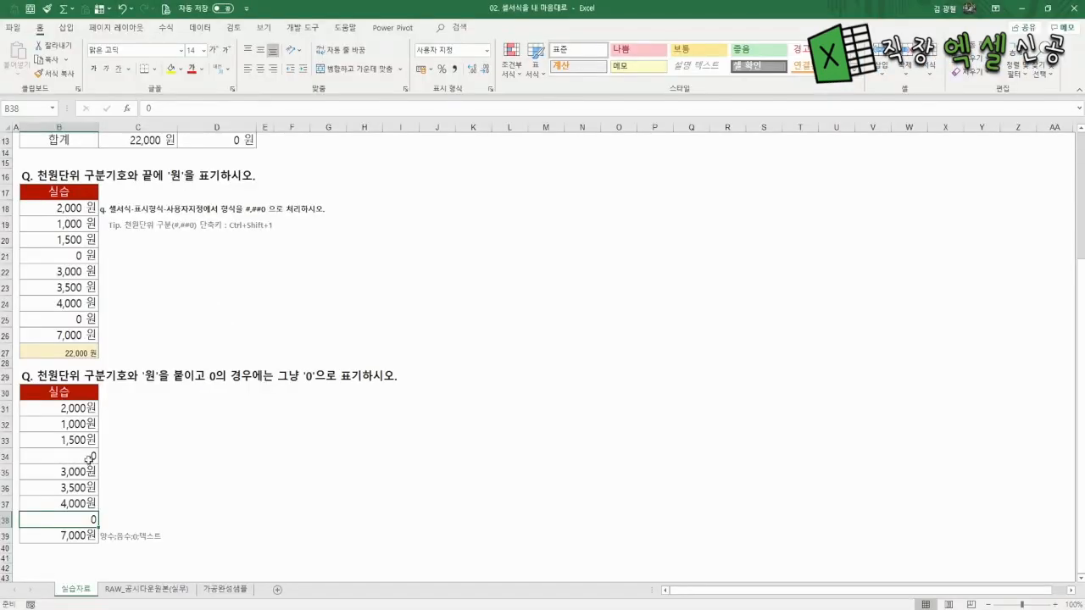
left_click_drag(59, 409, 59, 532)
key("ctrl+1")
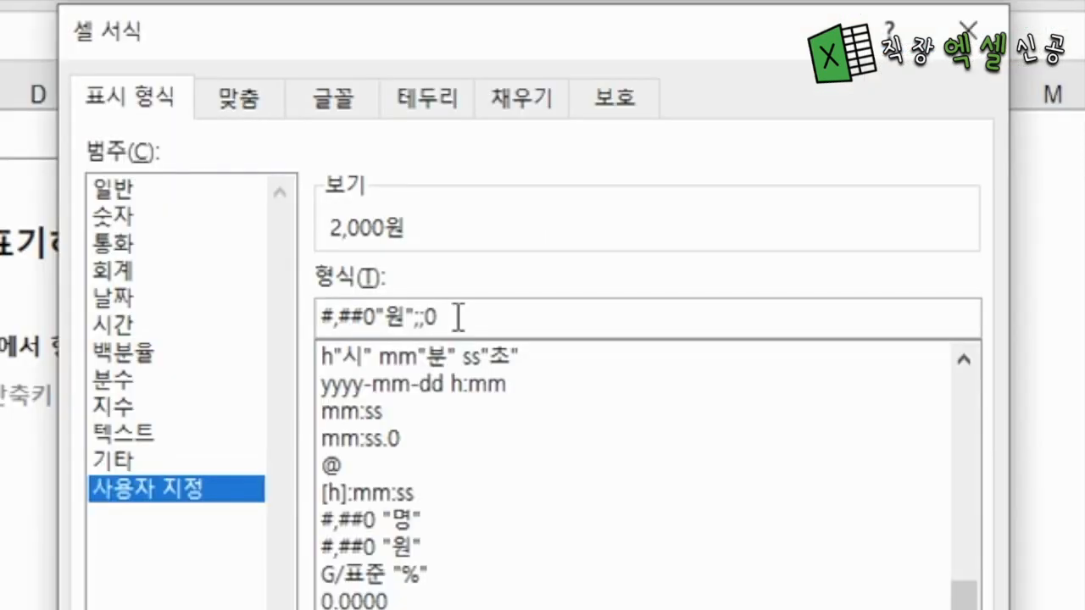
key("BackSpace")
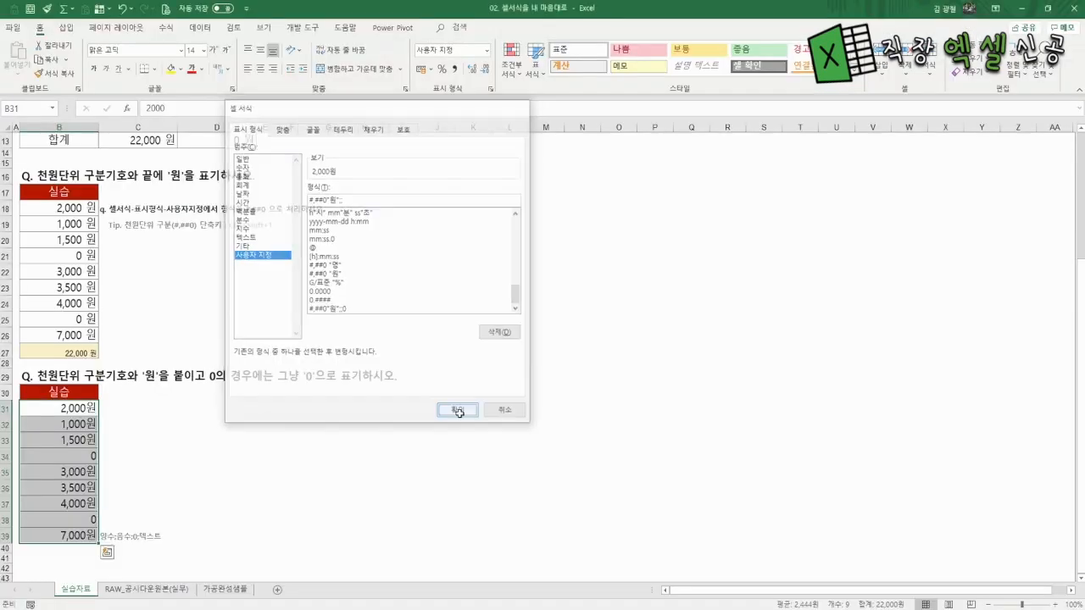
left_click(450, 412)
left_click(228, 454)
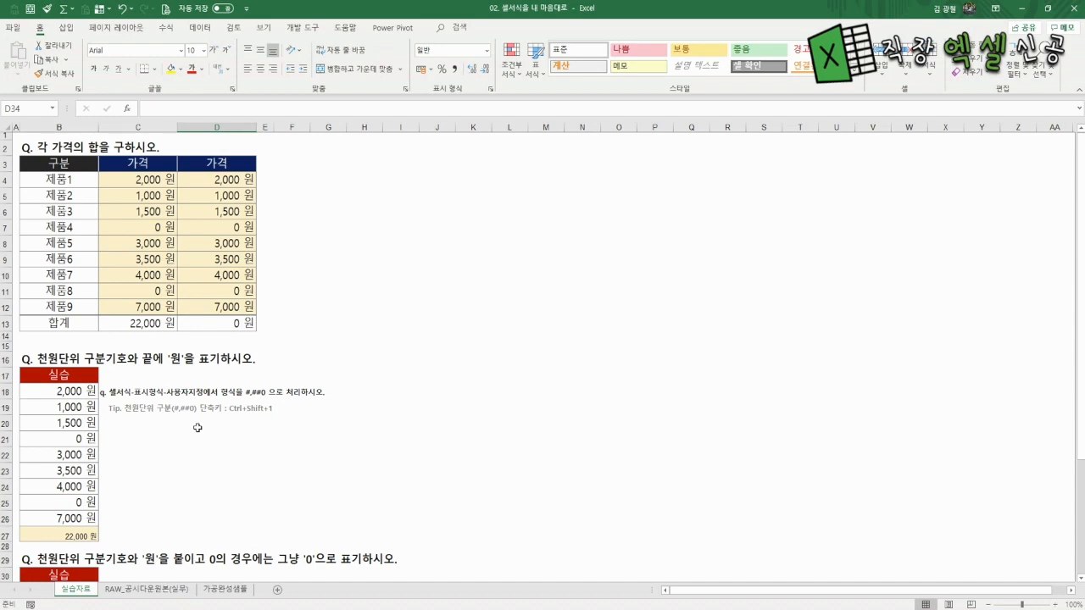
Compare the raw data table on the RAW_공시다운원본(실무) sheet with the finished table on the 가공완성샘플 sheet
left_click(159, 594)
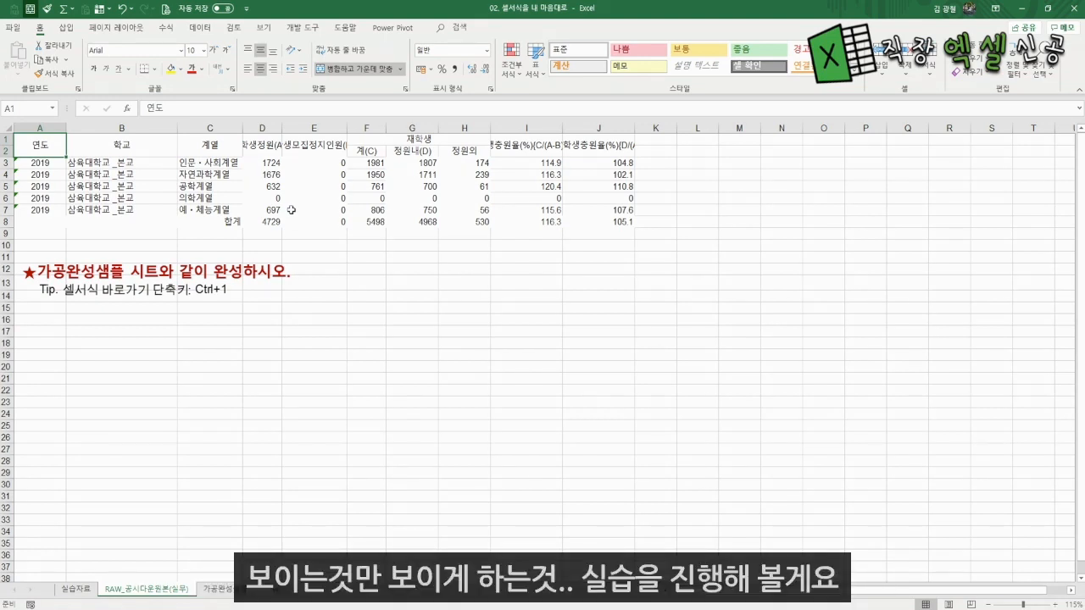
left_click(221, 590)
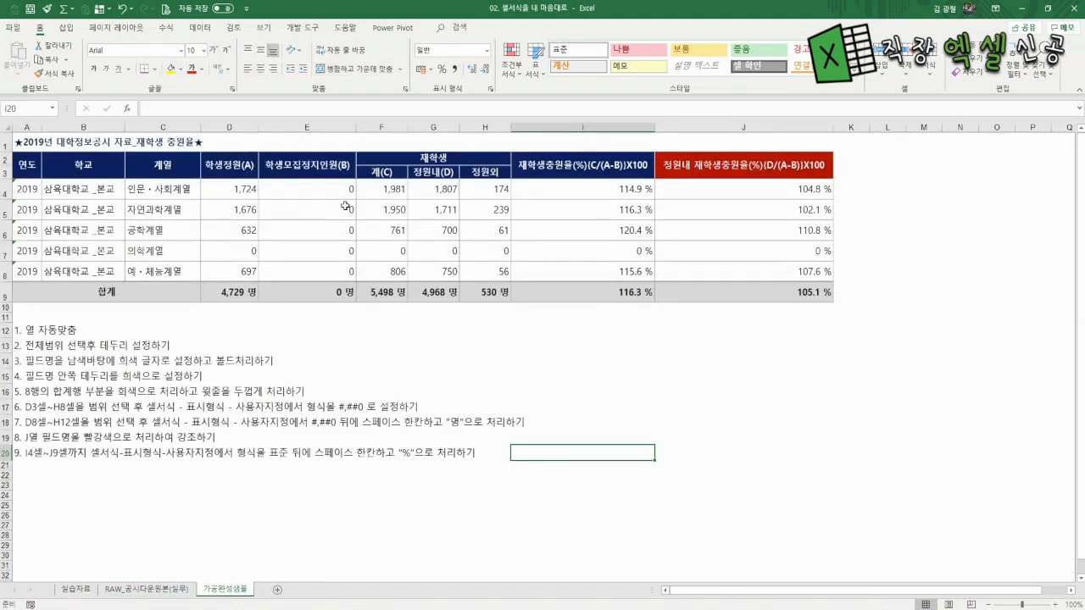
left_click(170, 589)
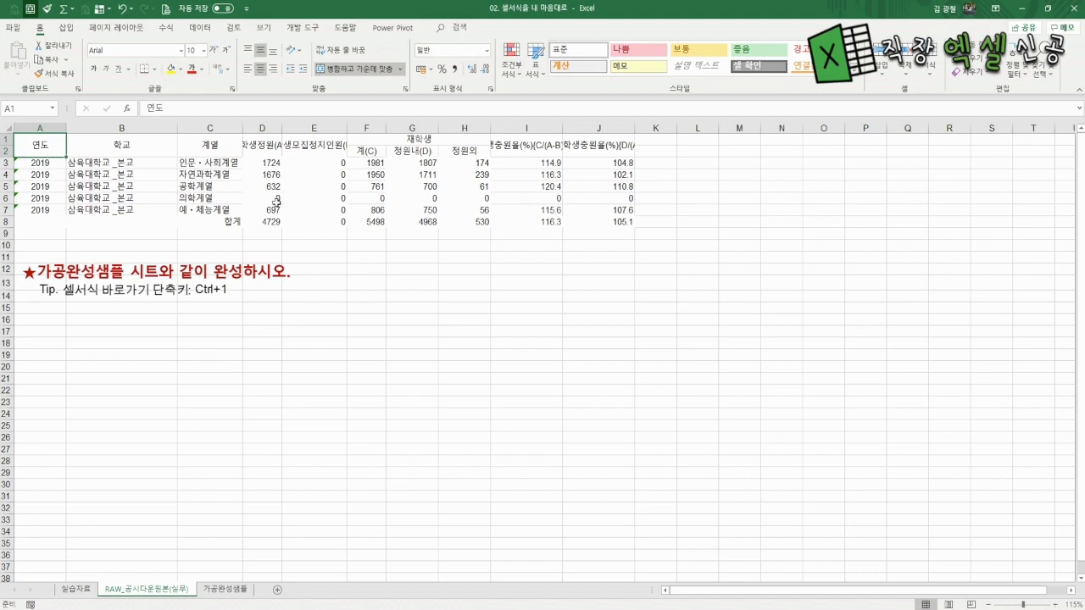
left_click(223, 589)
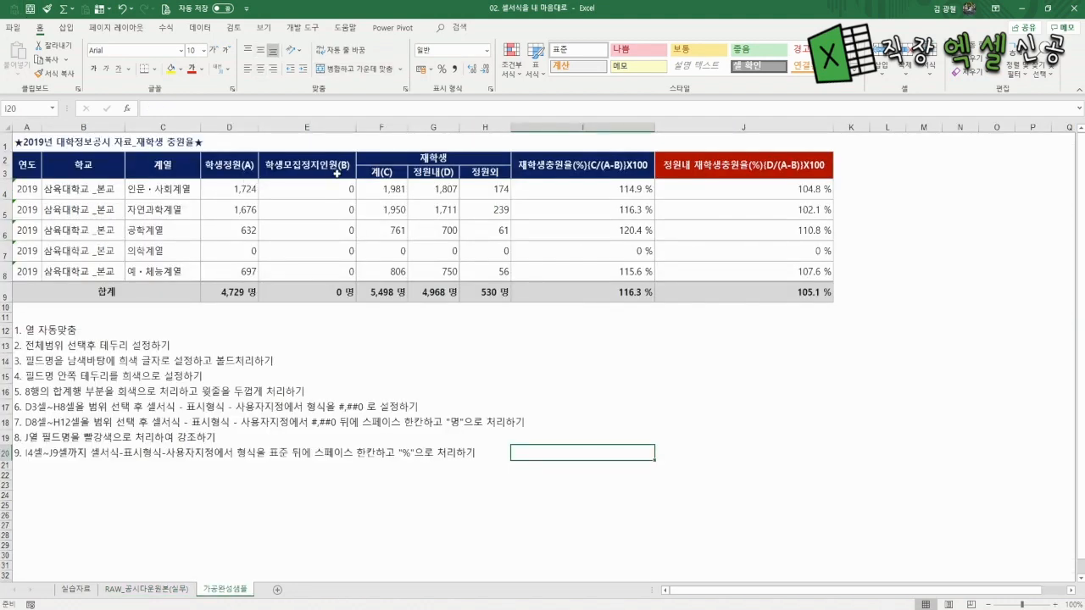
left_click(150, 591)
left_click(339, 212)
left_click(283, 173)
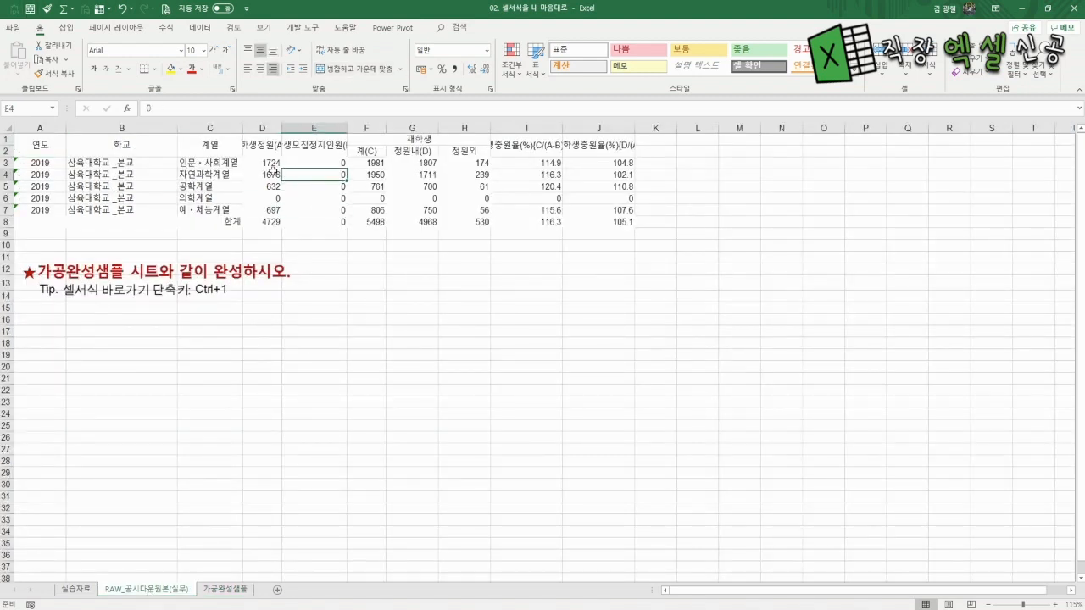
left_click(301, 189)
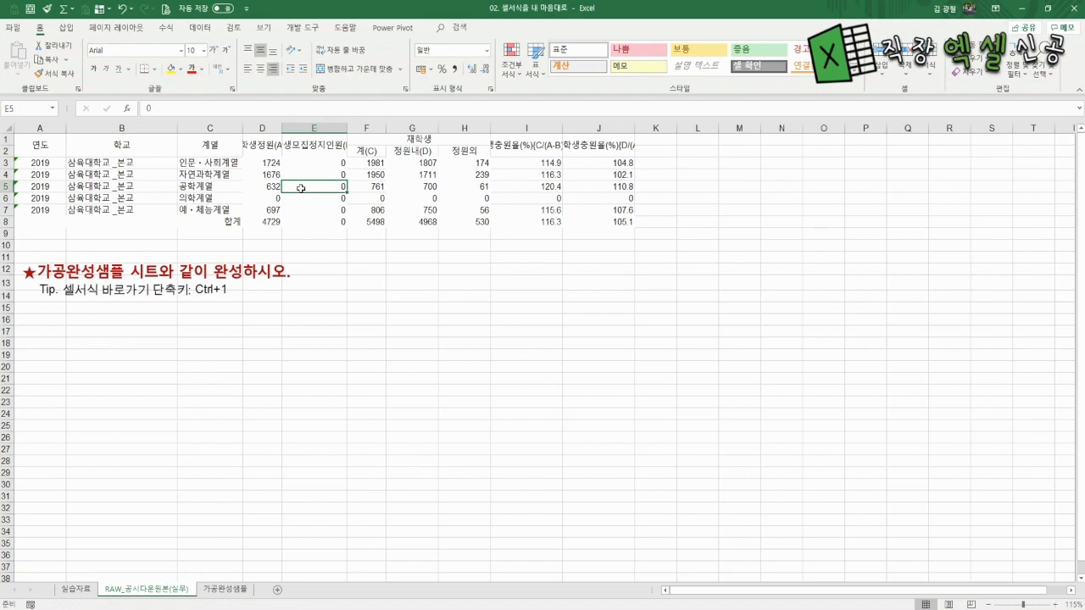
key("ctrl+asterisk")
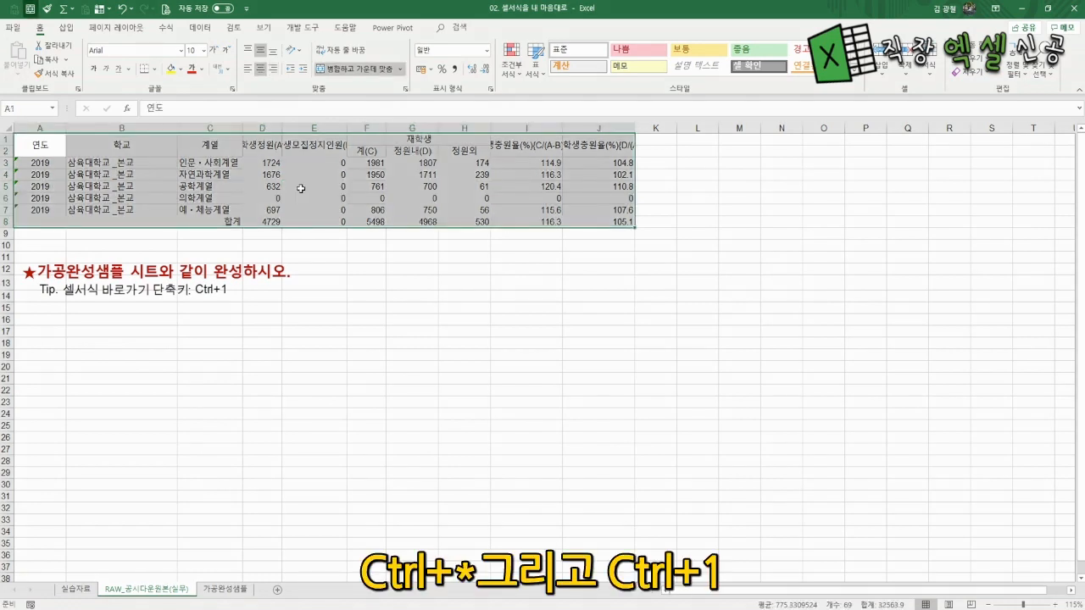
key("ctrl+1")
key("Escape")
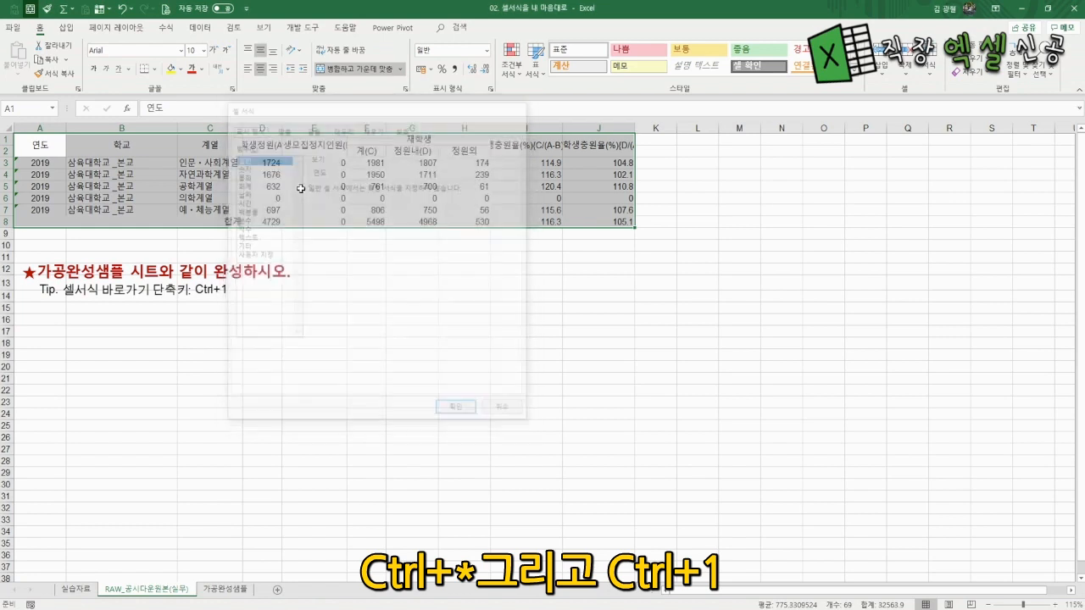
left_click(300, 182)
left_click(192, 176)
left_click_drag(120, 211, 118, 185)
left_click(117, 166)
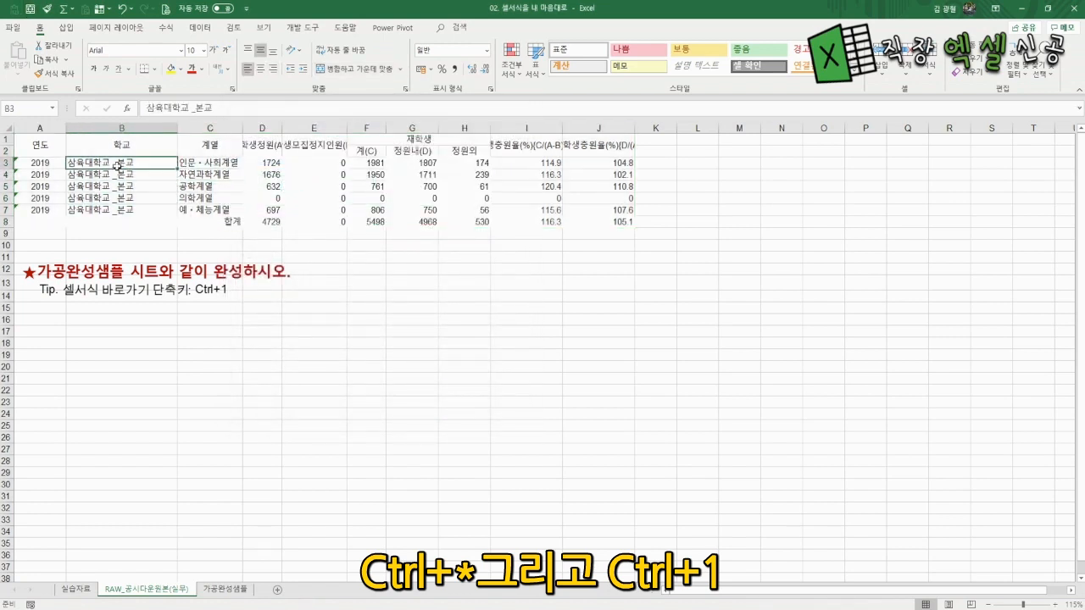
Add dark grey outline and inside borders to the whole data table A1:J8
key("ctrl+asterisk")
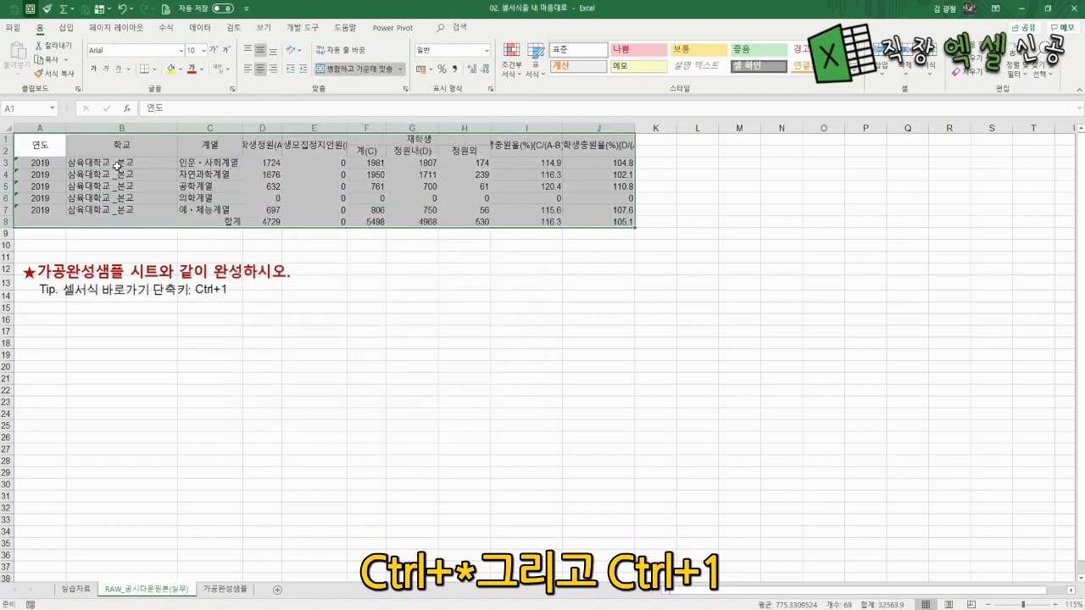
key("ctrl+1")
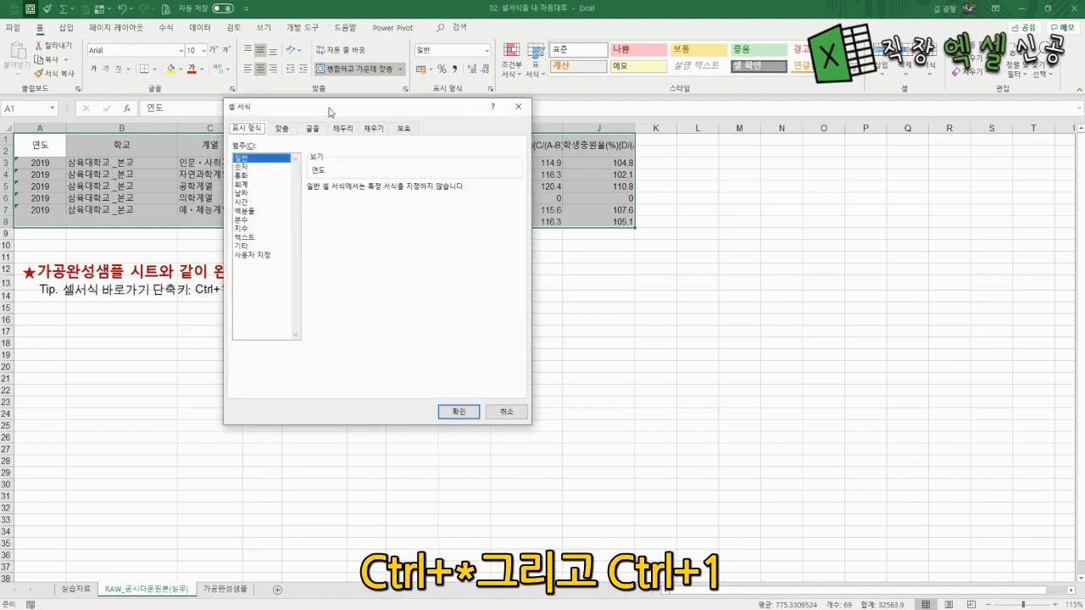
left_click_drag(331, 110, 633, 110)
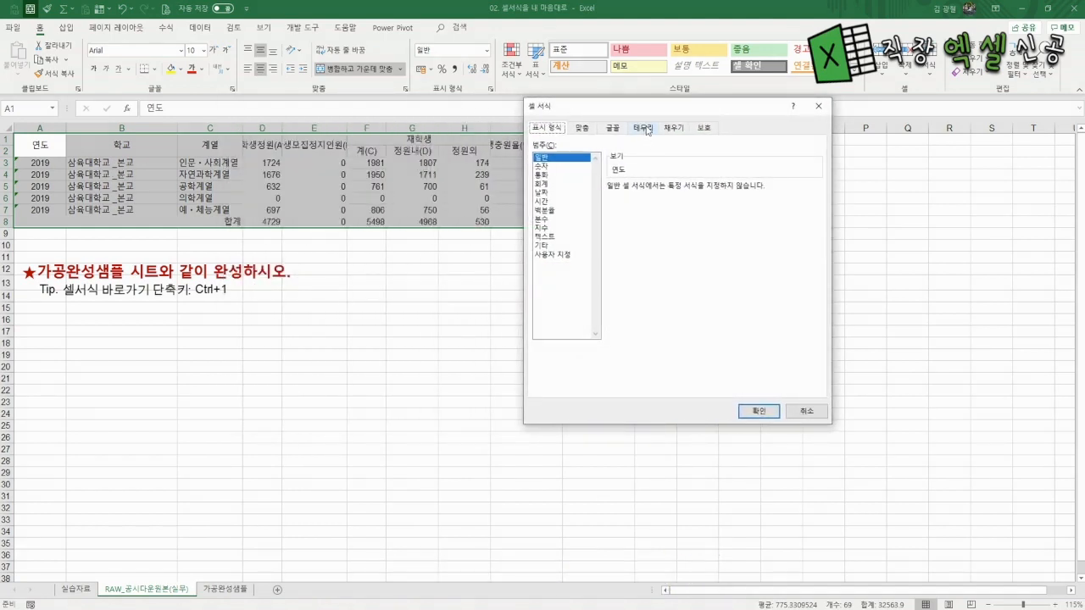
left_click(644, 128)
left_click(593, 271)
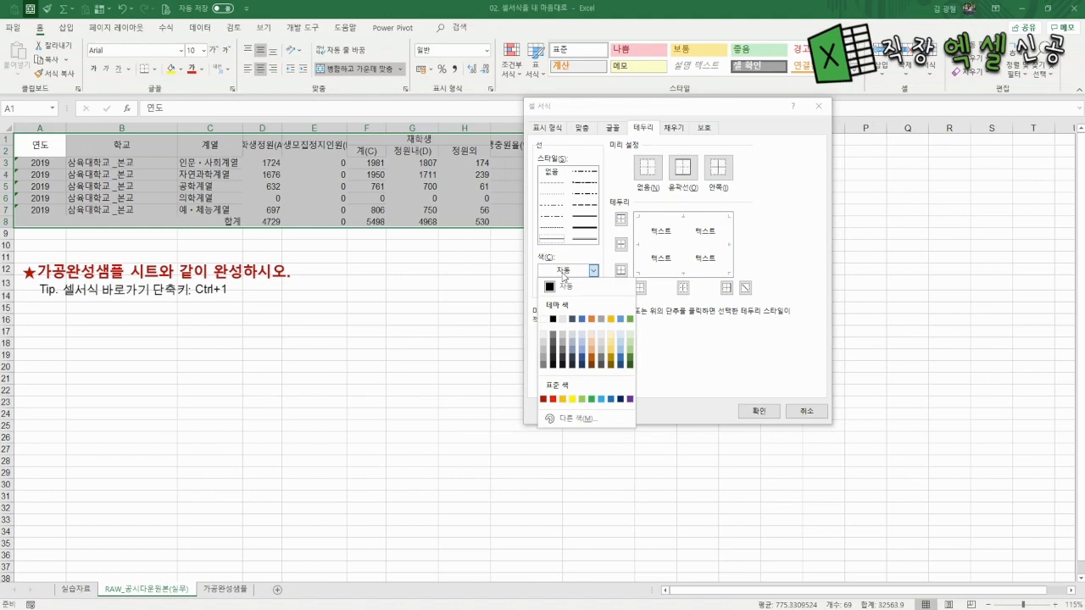
left_click(545, 367)
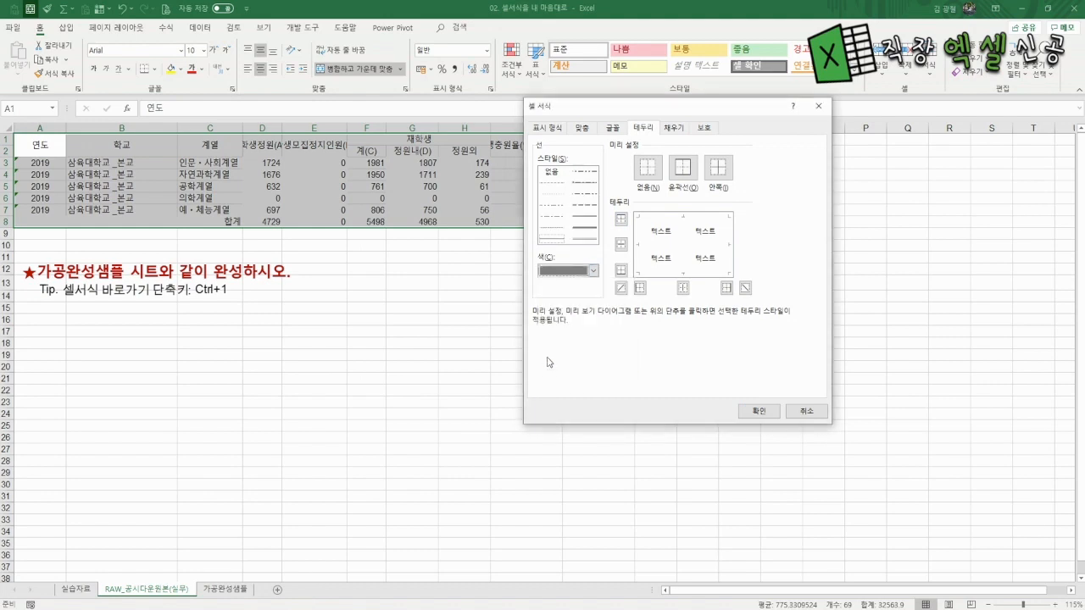
left_click(682, 168)
left_click(718, 168)
left_click(758, 411)
left_click(398, 355)
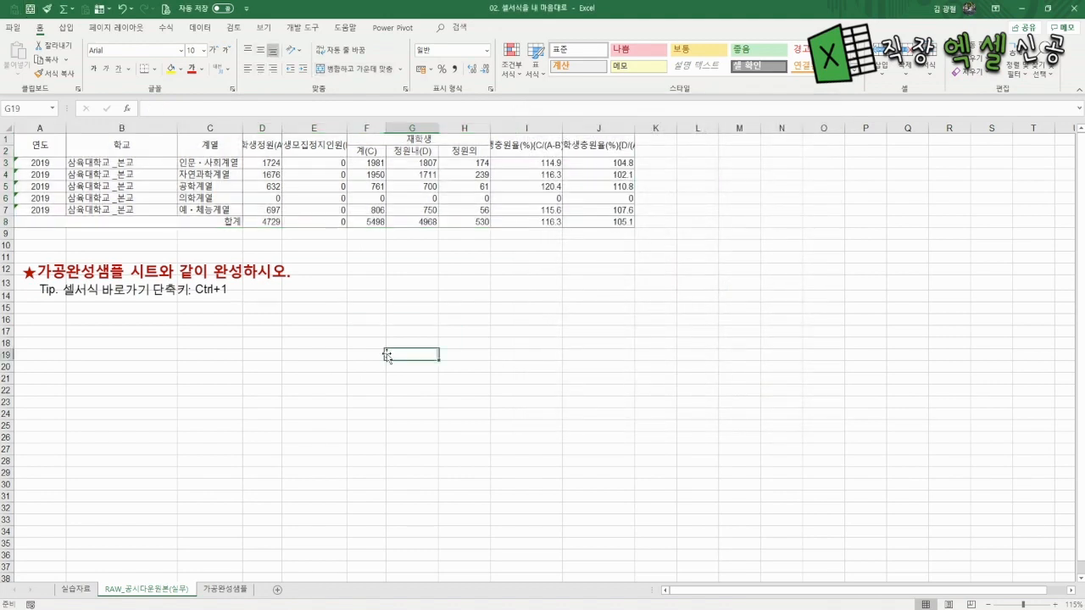
AutoFit the widths of columns A through J to their contents
left_click_drag(43, 128, 632, 131)
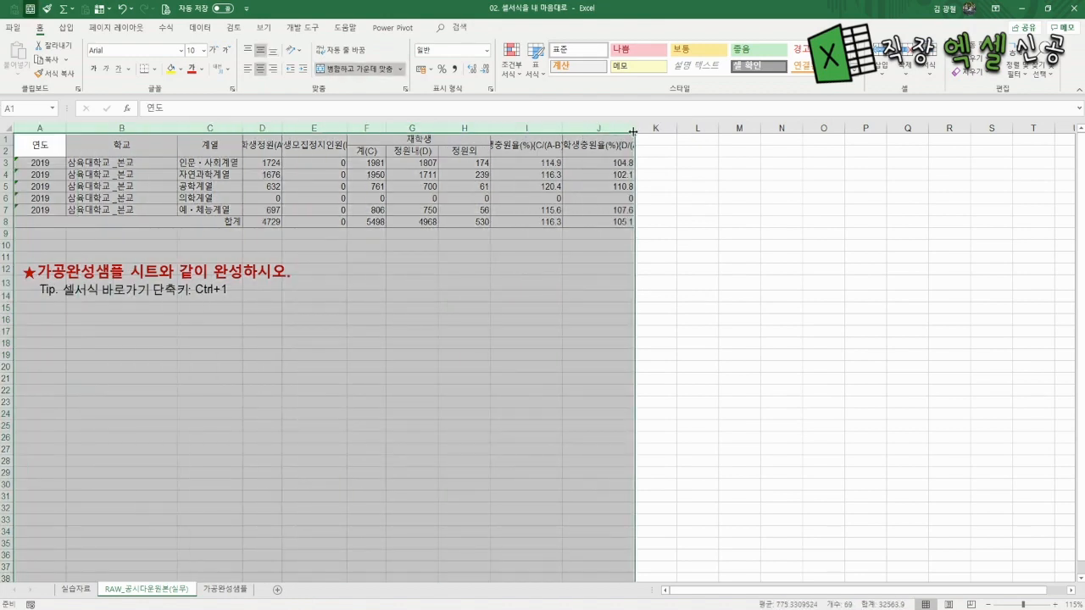
double_click(634, 128)
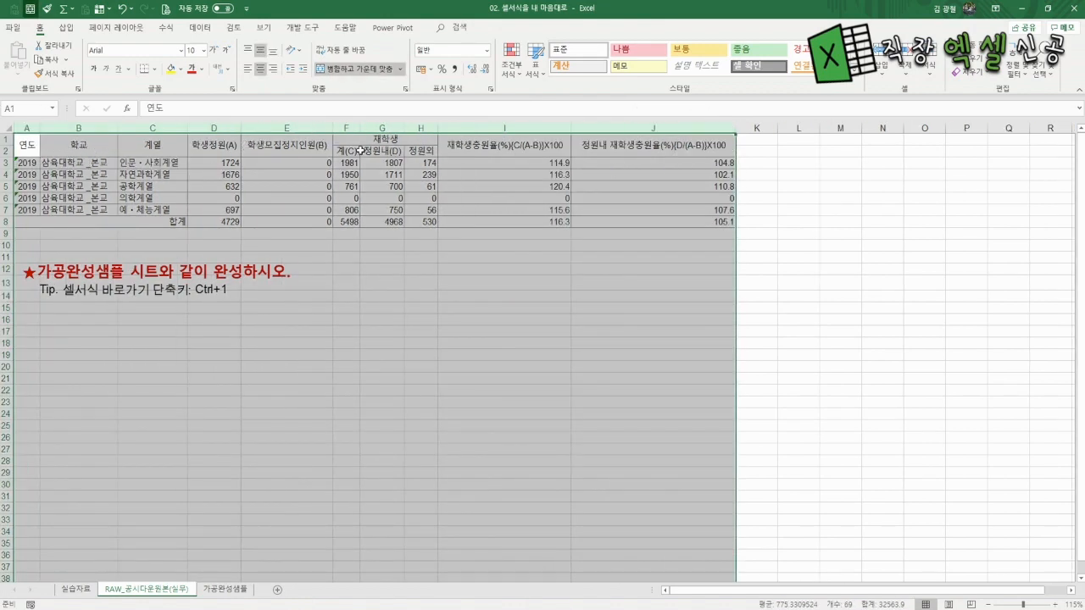
left_click(438, 306)
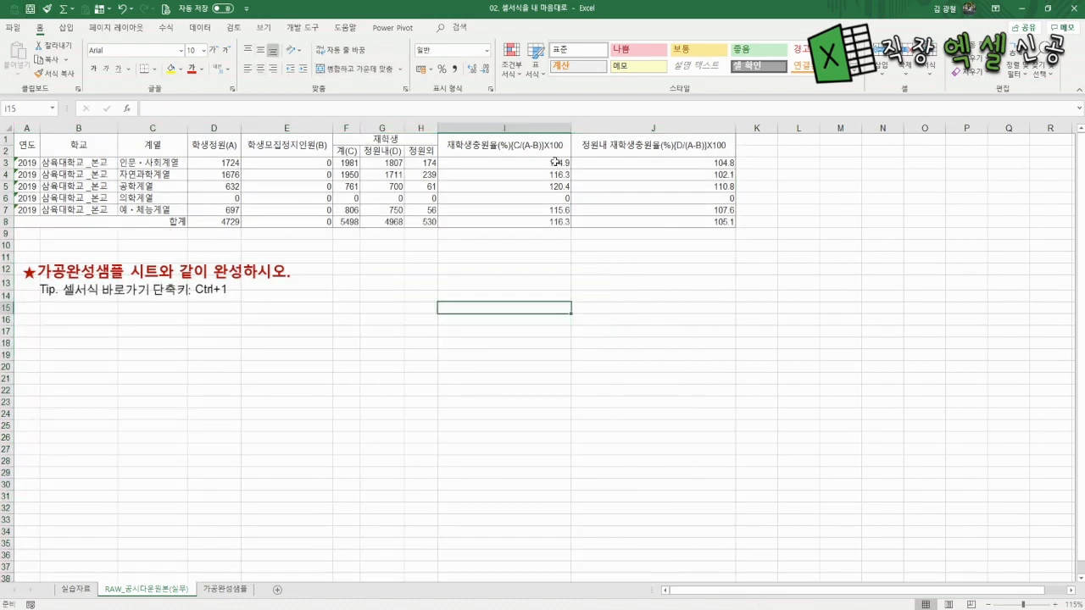
Give the table's header rows A1:J2 a black fill and white font color
left_click_drag(28, 136, 651, 156)
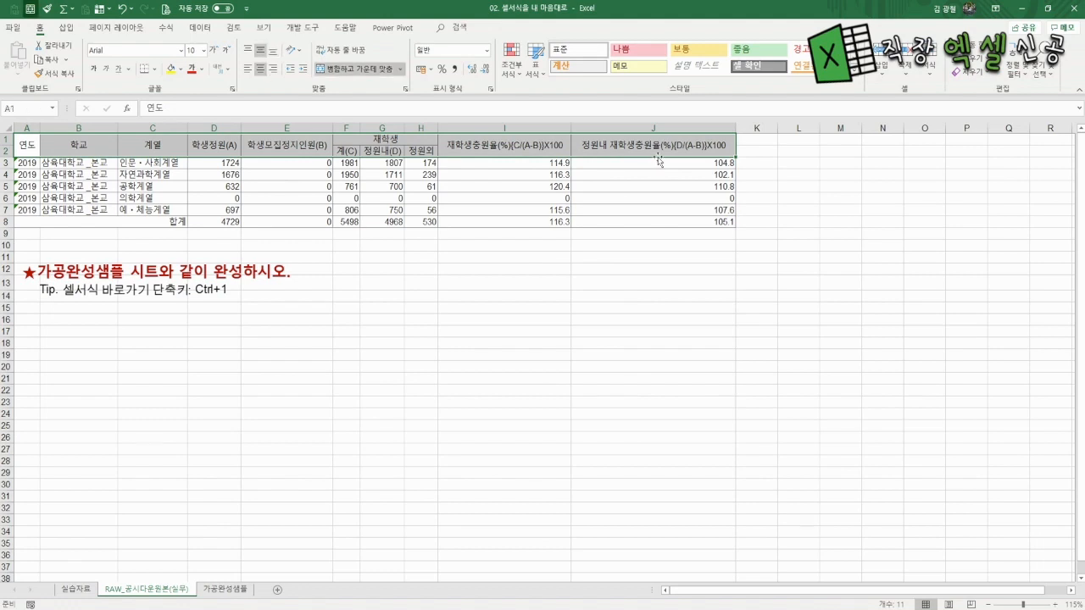
left_click(181, 69)
left_click(183, 100)
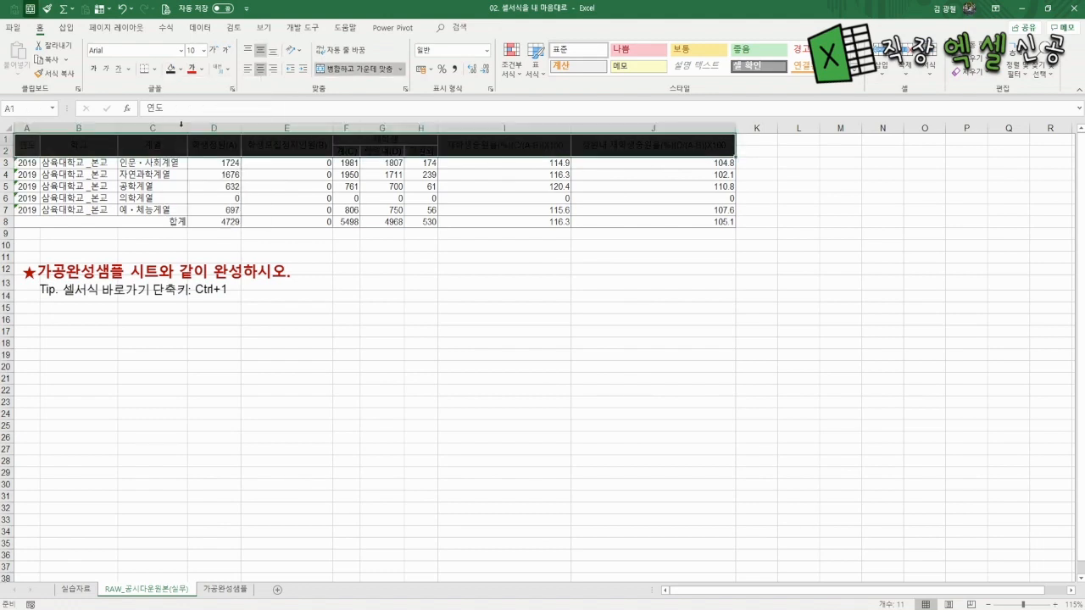
left_click(201, 70)
left_click(190, 117)
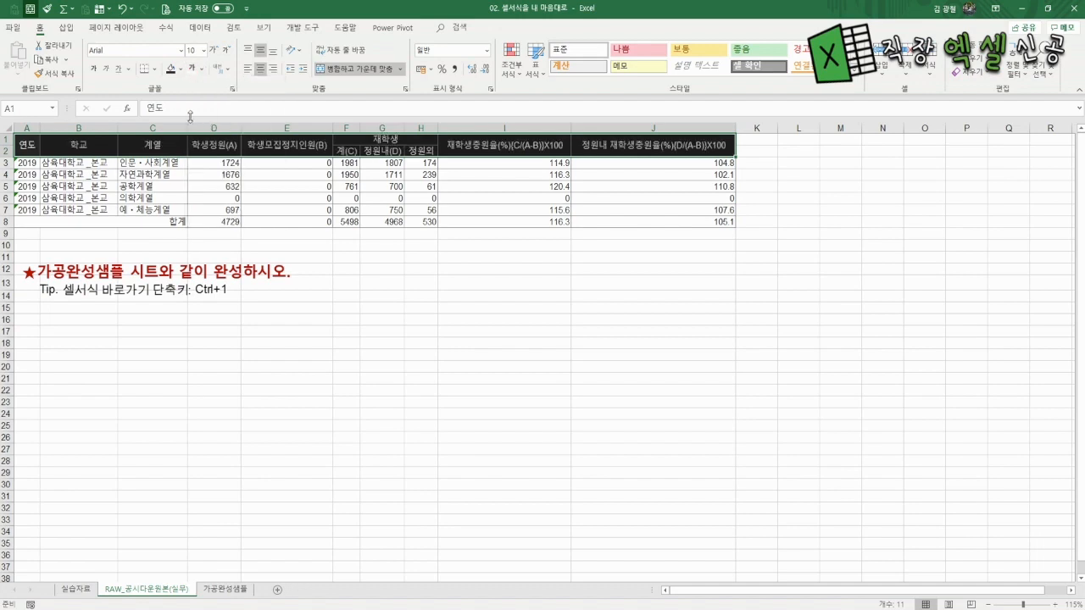
Set the inside borders of the header rows A1:J2 to white
key("ctrl+1")
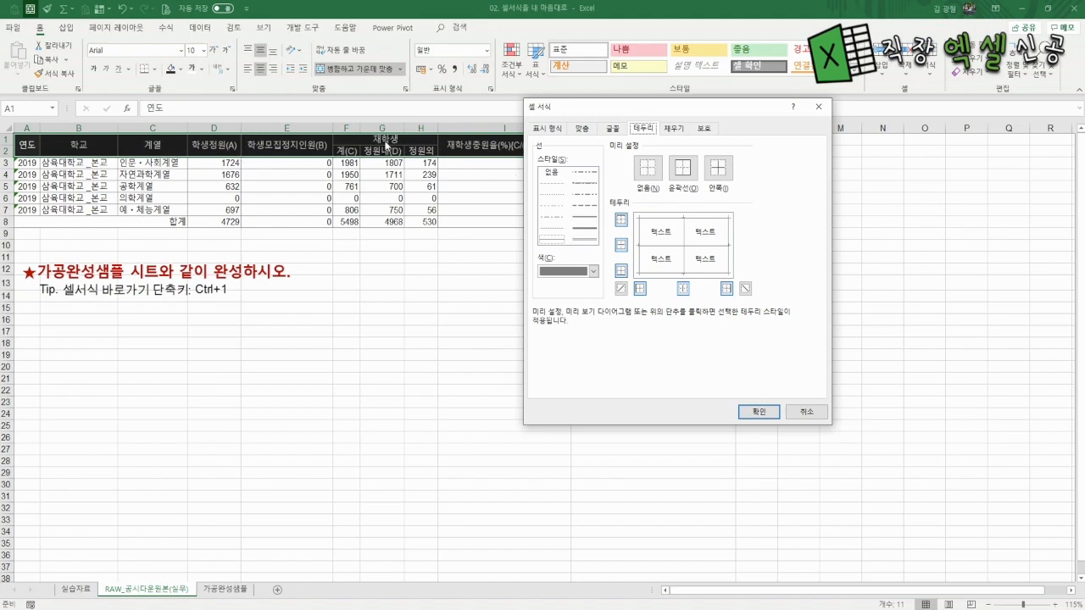
left_click(593, 271)
left_click(543, 320)
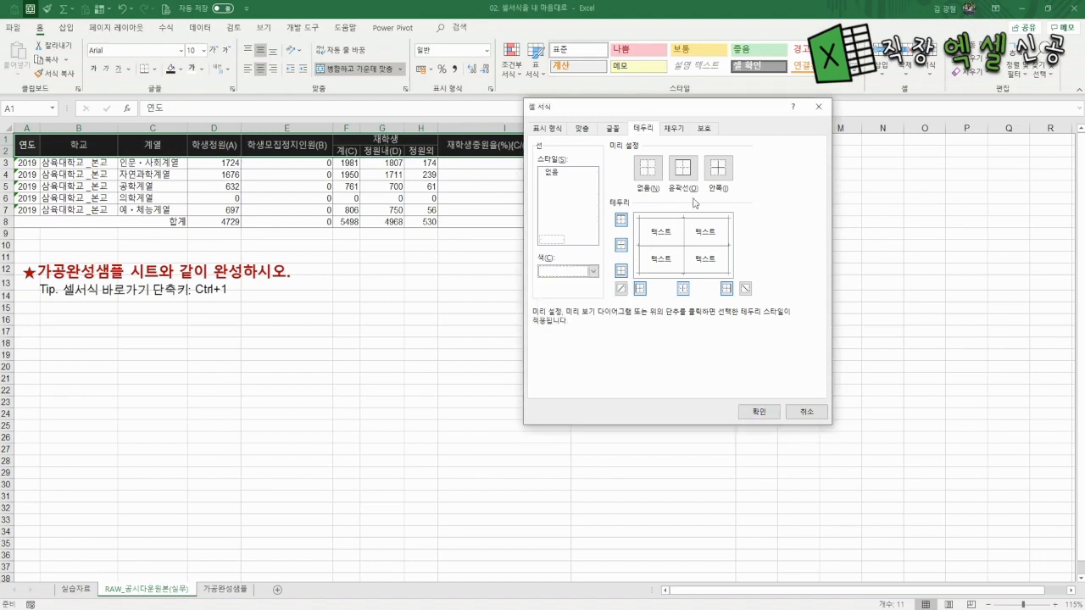
left_click(718, 168)
left_click(759, 412)
left_click(359, 329)
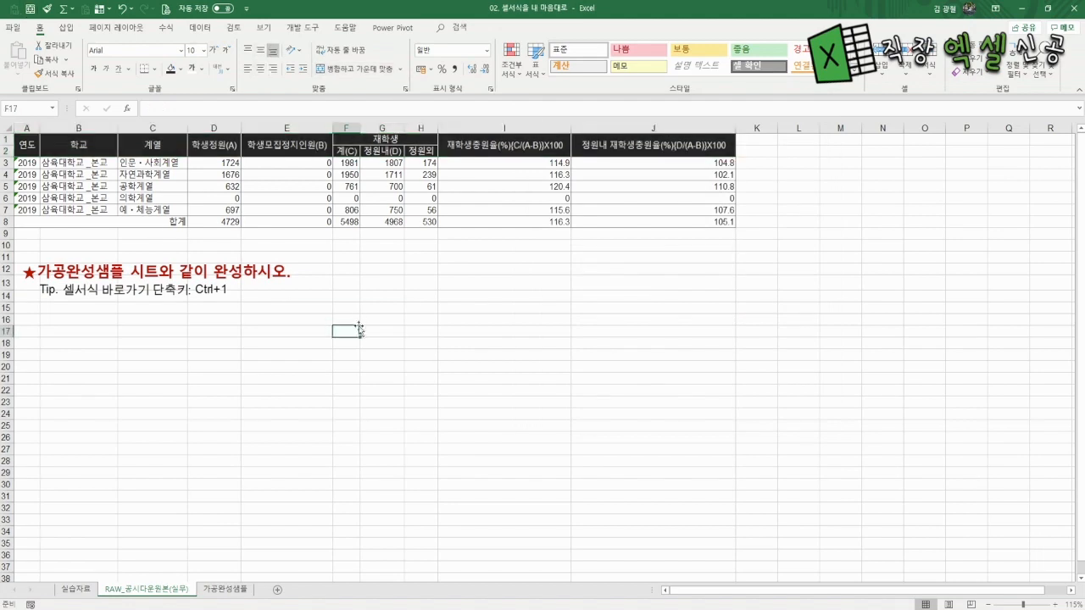
Make the header text in A1:J2 bold
left_click_drag(30, 145, 637, 145)
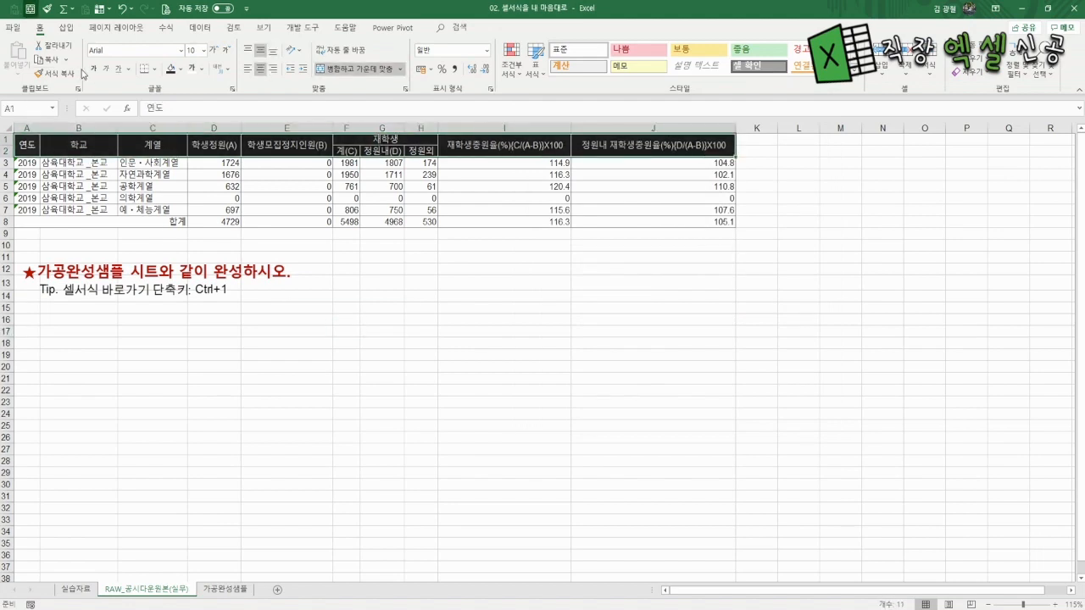
key("ctrl+b")
left_click(296, 316)
Increase the height of table rows 1 through 8 evenly
left_click_drag(4, 139, 5, 231)
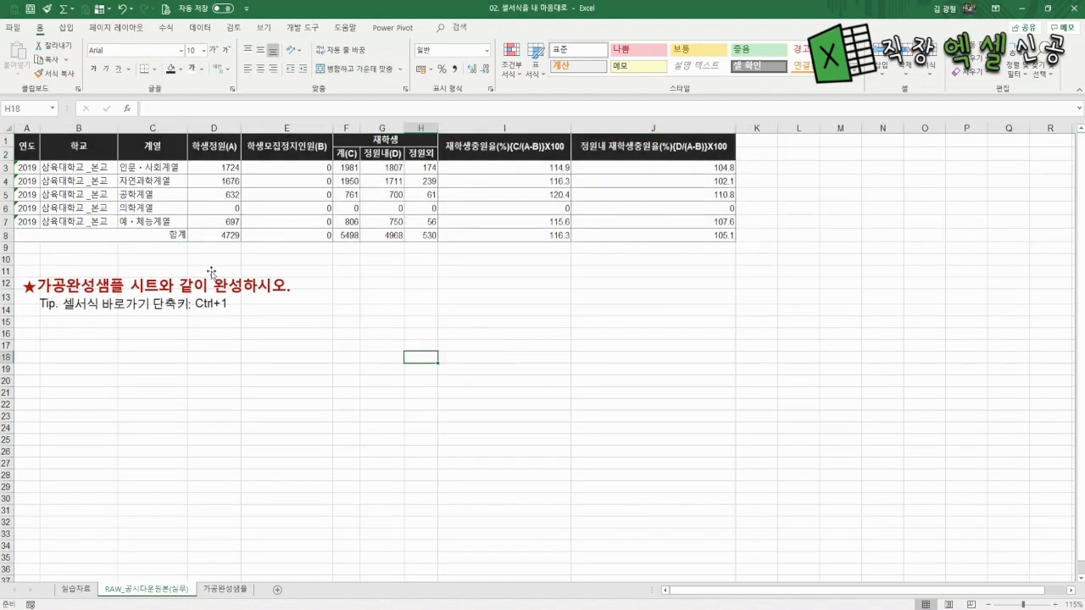
left_click_drag(6, 141, 10, 255)
left_click(441, 335)
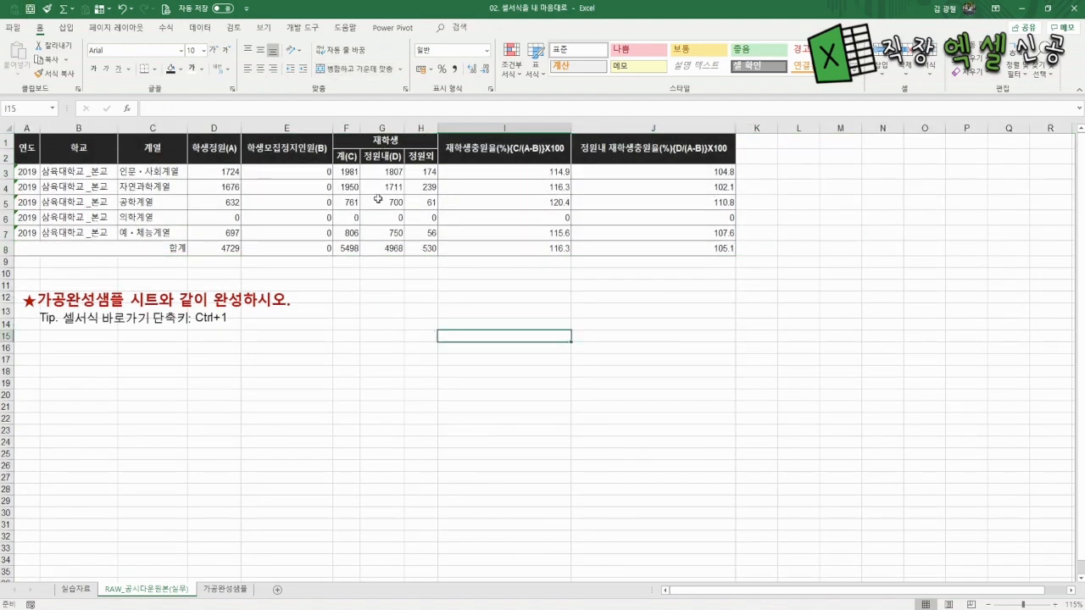
Check the finished sample sheet, then fill the two percentage header cells I1:J2 of the raw data table with dark red
left_click(212, 591)
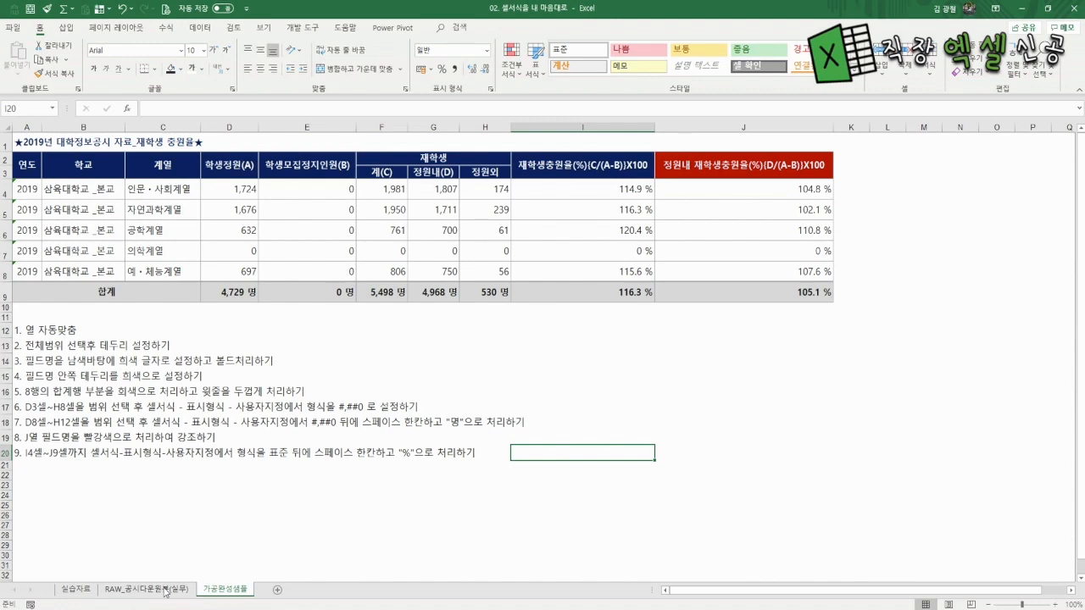
left_click(166, 590)
mouse_move(621, 156)
left_mouse_down()
mouse_move(521, 152)
mouse_move(639, 153)
left_mouse_up()
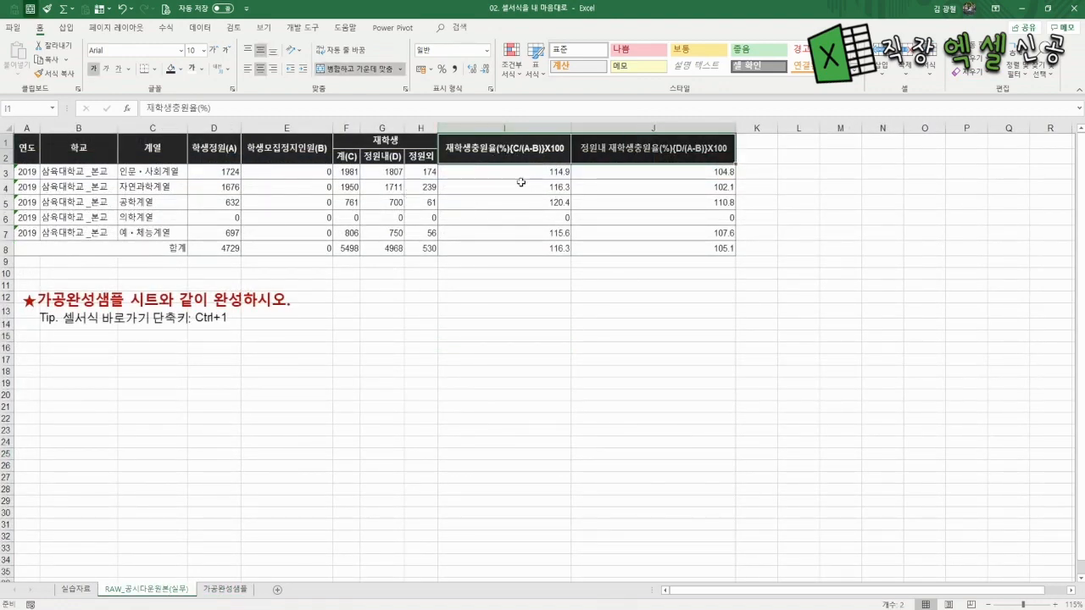
left_click(179, 74)
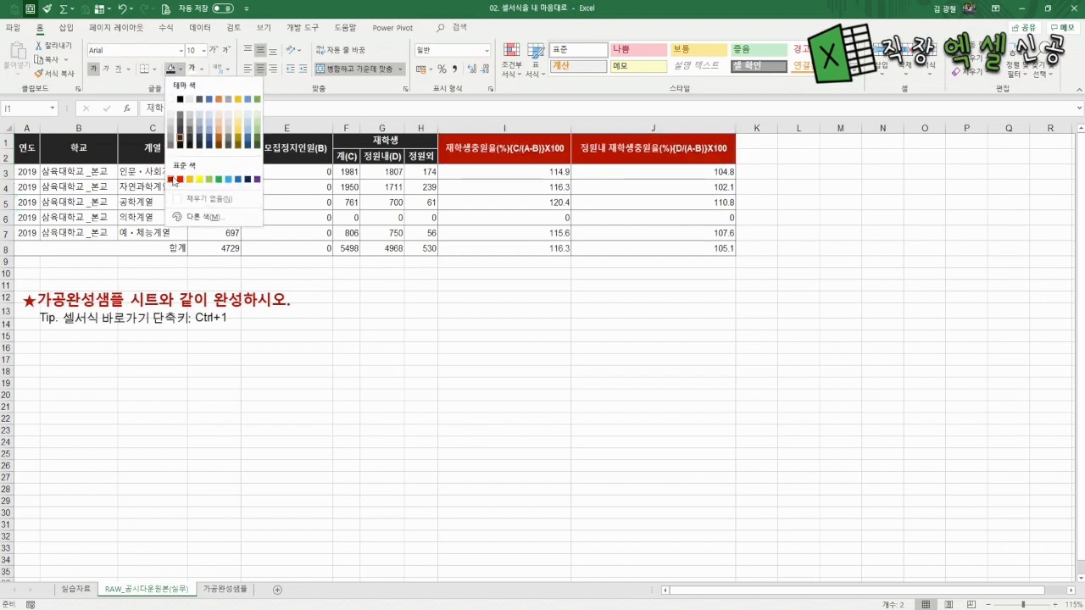
left_click(172, 180)
left_click(530, 360)
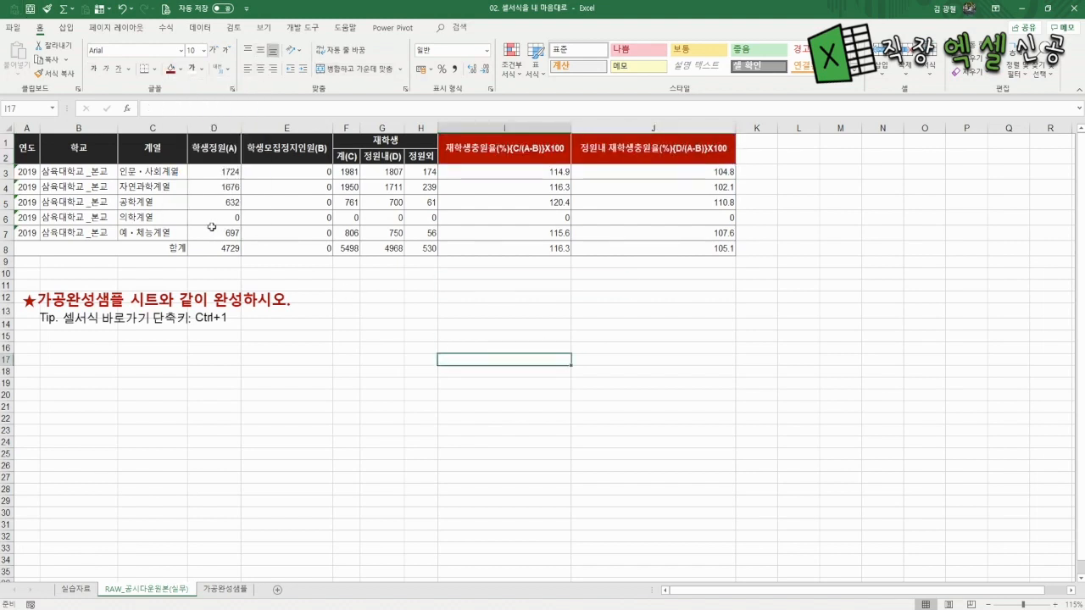
Format the student count cells D3:H8 with a thousands separator and no decimals
left_click_drag(220, 172, 669, 248)
left_click(490, 332)
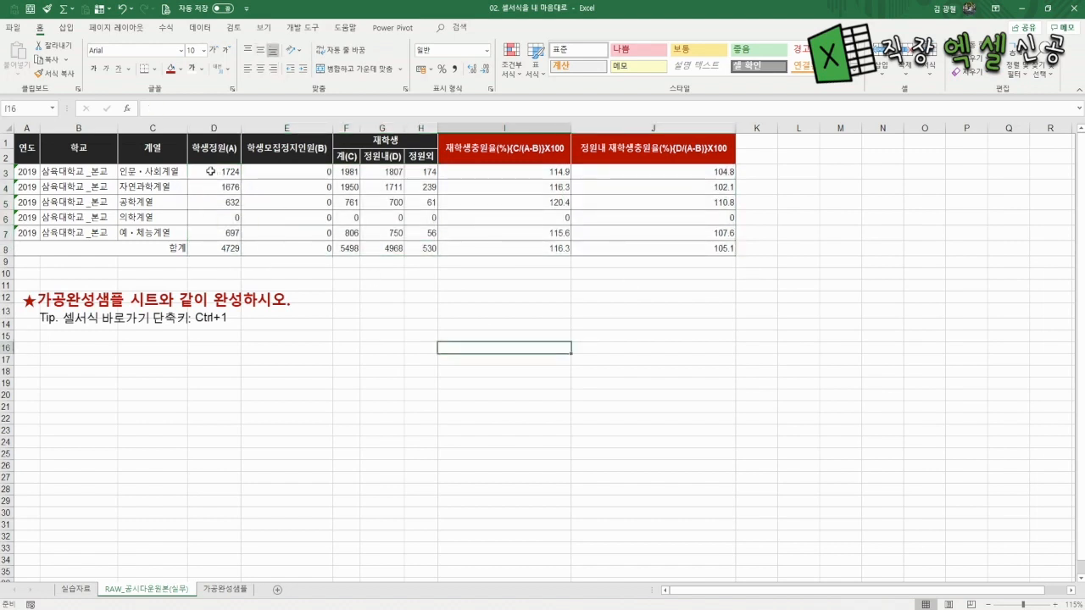
left_click_drag(213, 172, 324, 244)
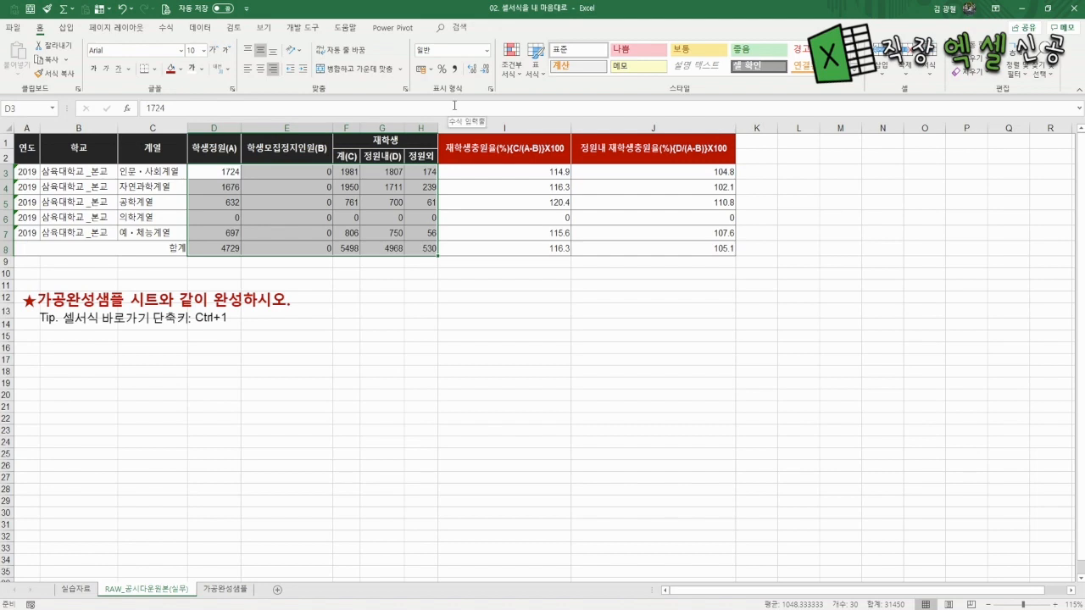
key("ctrl+shift+1")
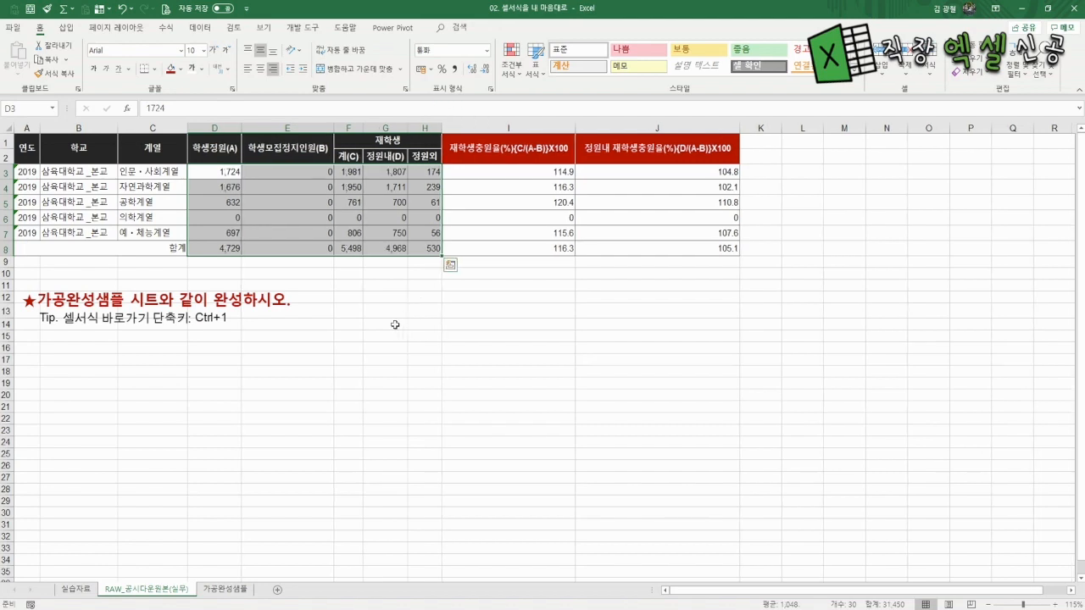
left_click(395, 324)
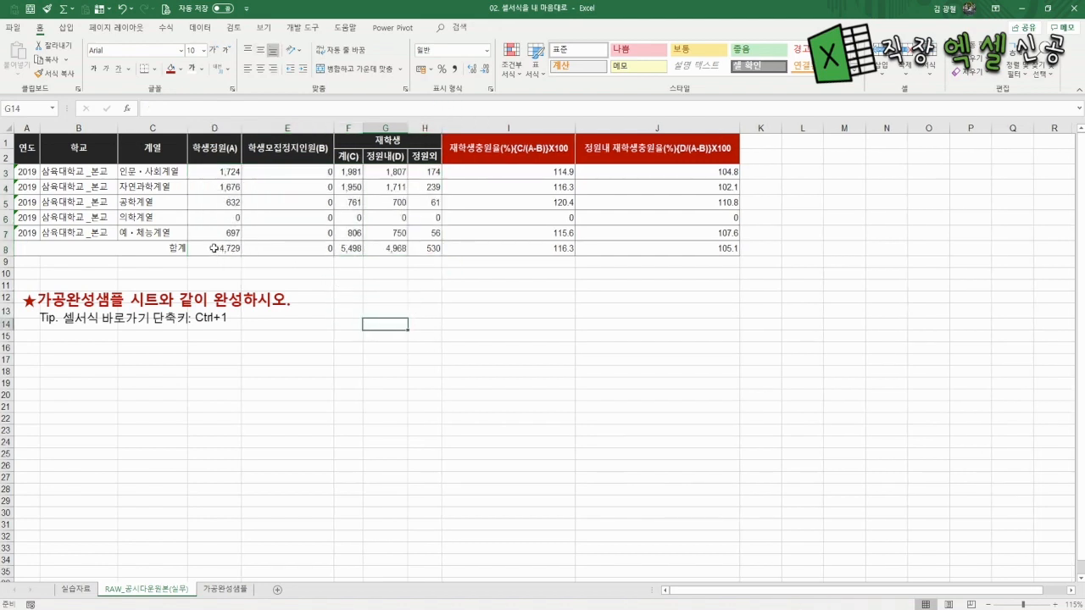
left_click_drag(214, 248, 423, 248)
left_click(424, 297)
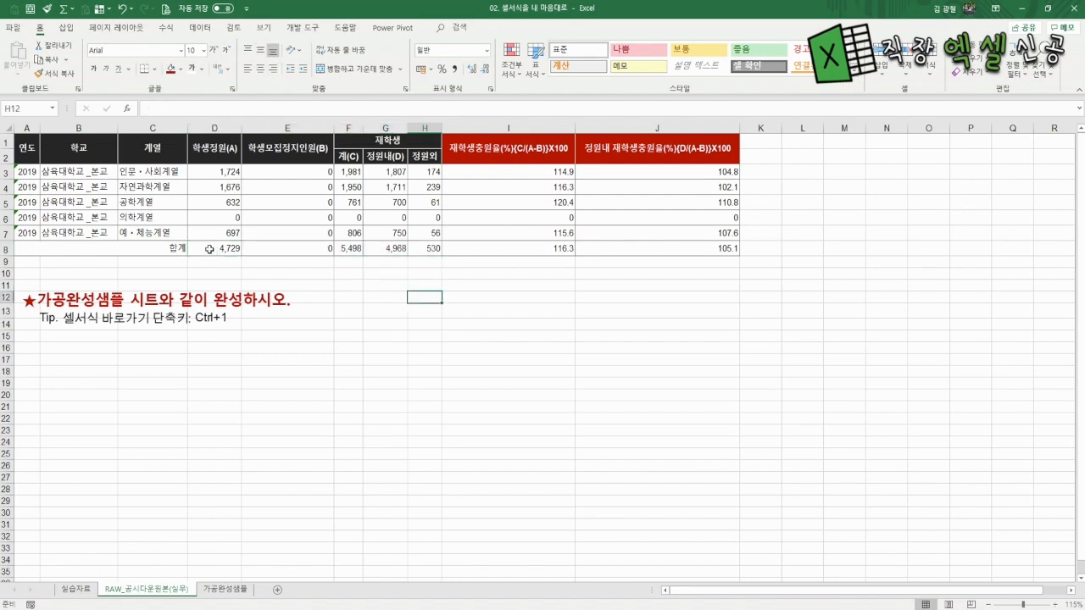
Apply the custom number format #,##0"명" to the totals in D8:H8
left_click_drag(210, 249, 424, 247)
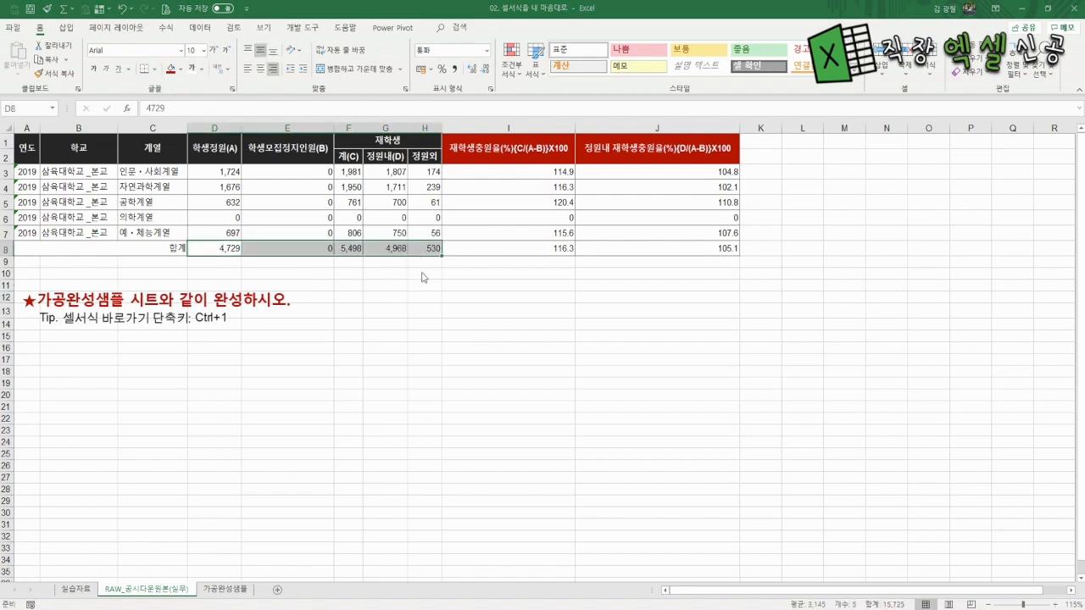
key("ctrl+1")
left_click(547, 129)
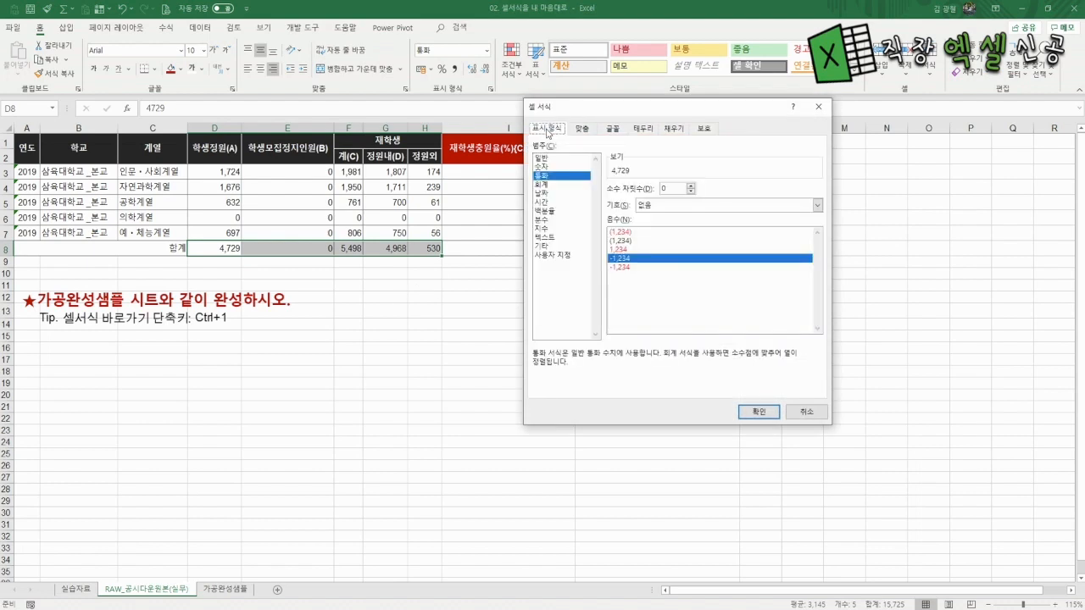
left_click(552, 255)
left_click(634, 200)
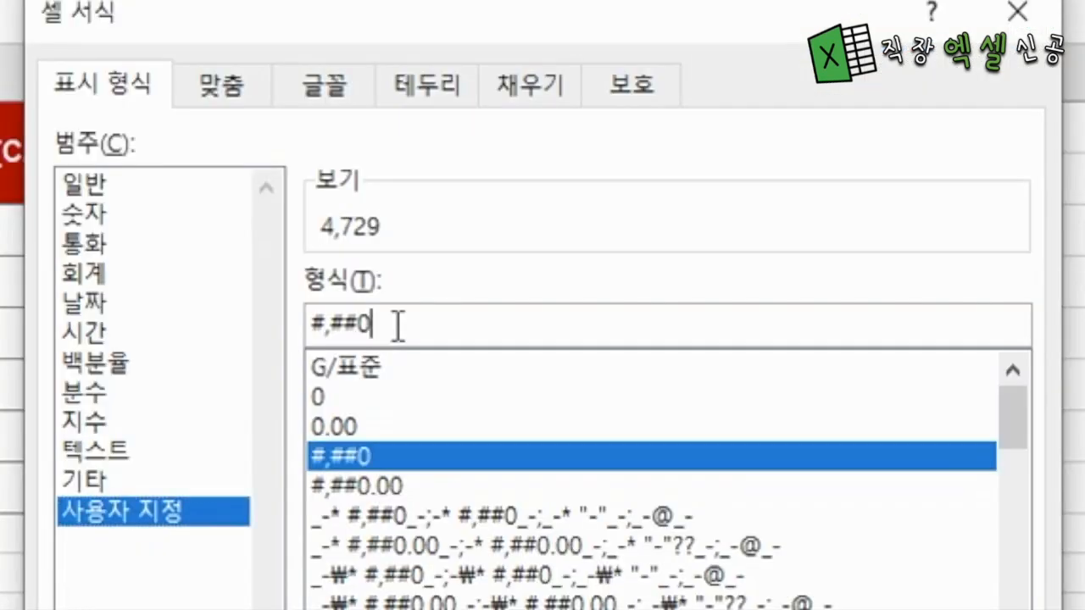
type("\"명")
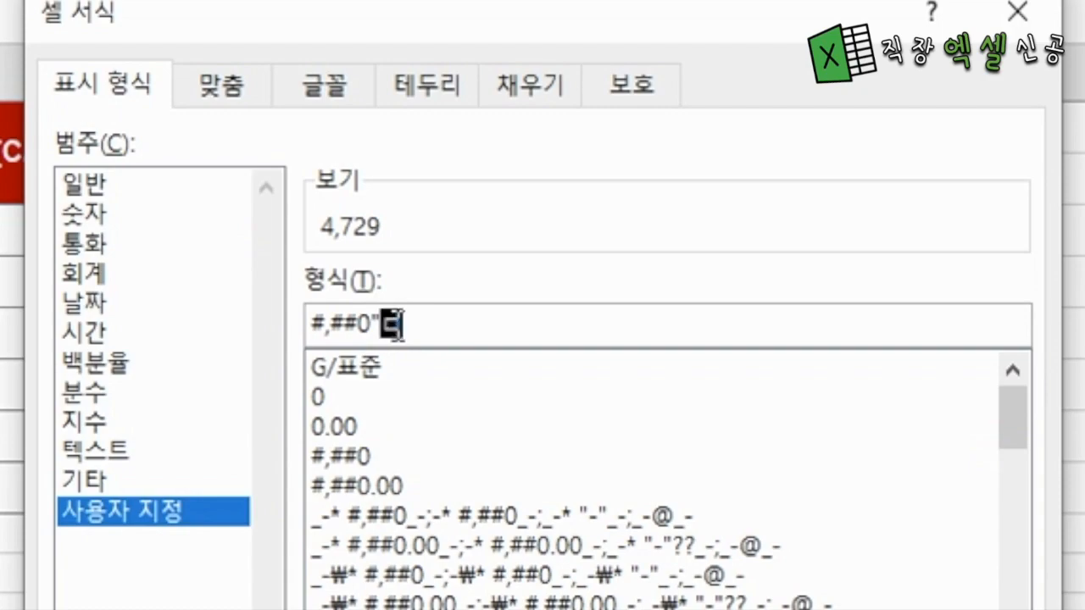
type("\"")
key("Return")
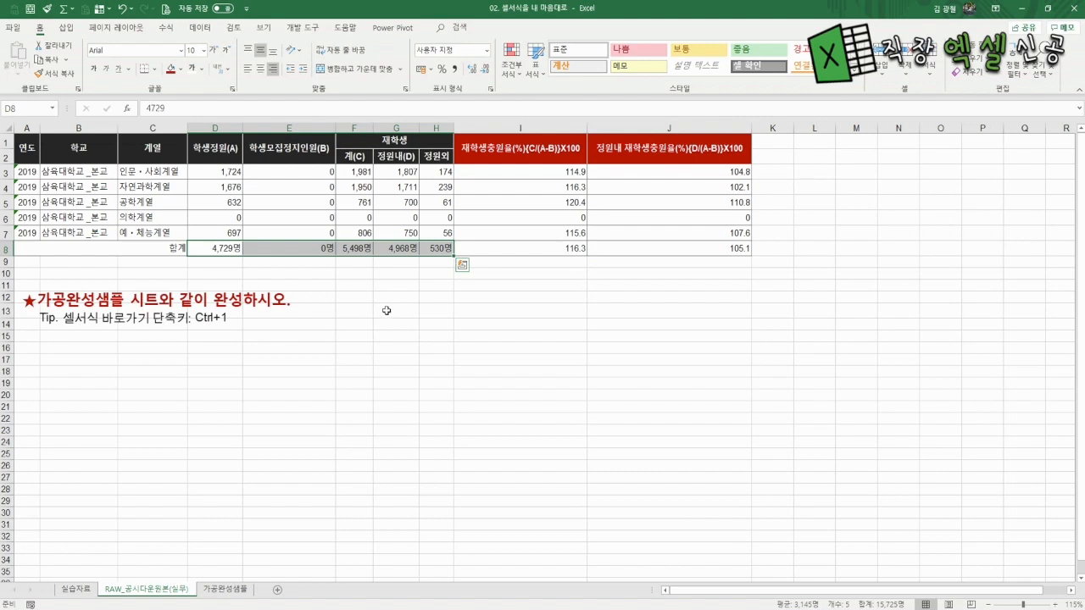
left_click(386, 311)
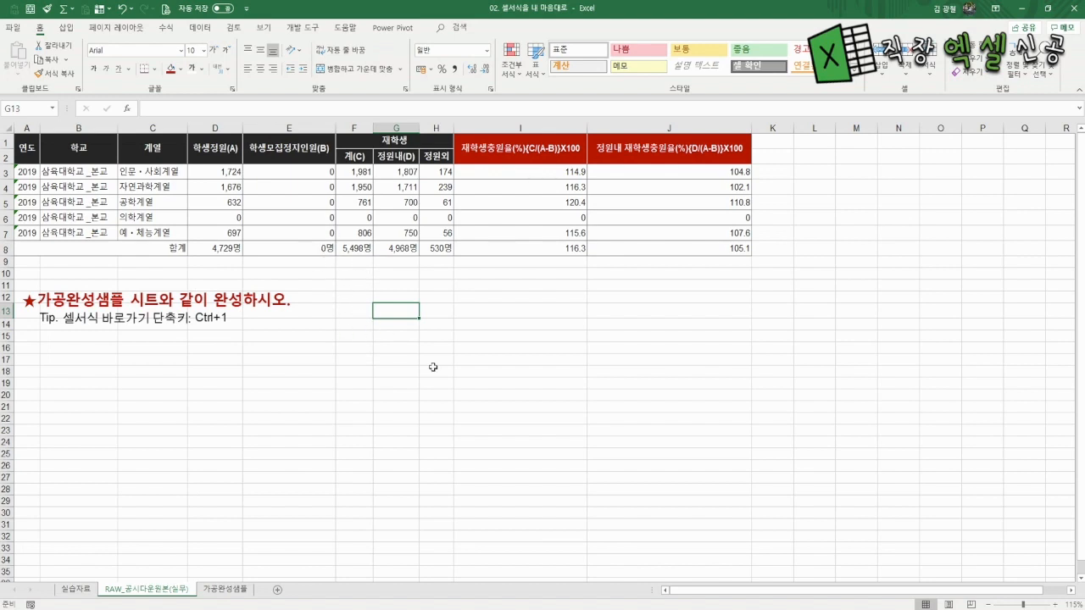
Make the whole 합계 row bold, from A8 to J8
left_click_drag(222, 248, 415, 251)
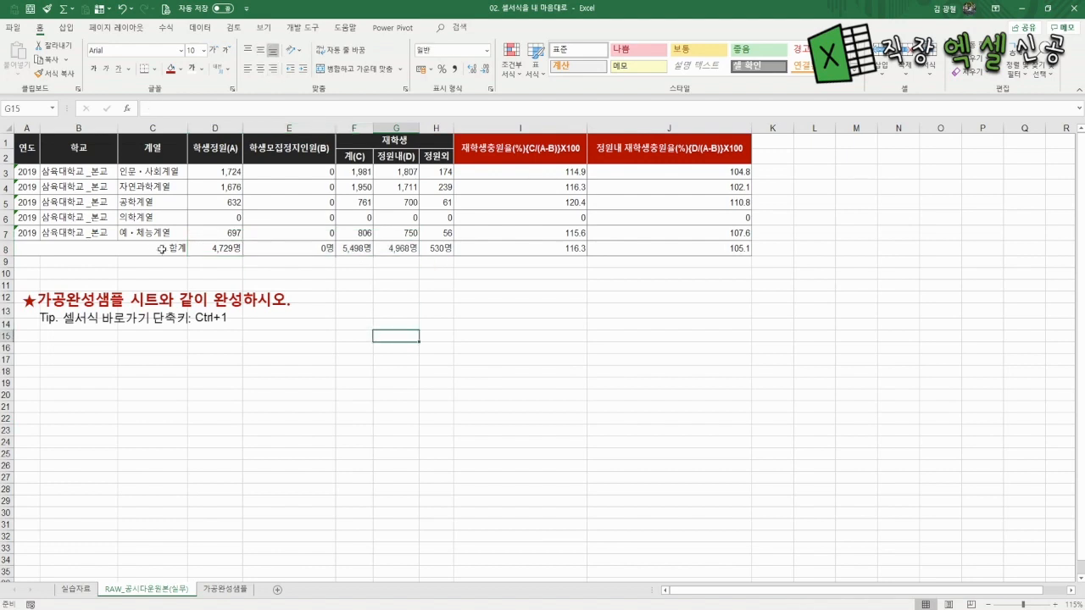
left_click_drag(161, 250, 729, 248)
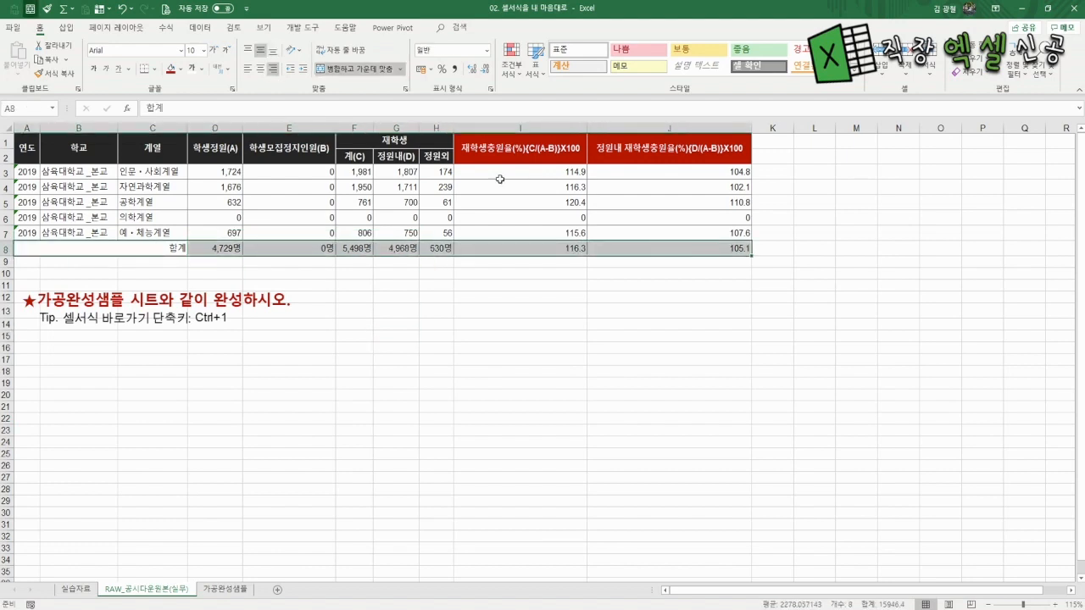
left_click(94, 68)
left_click(462, 382)
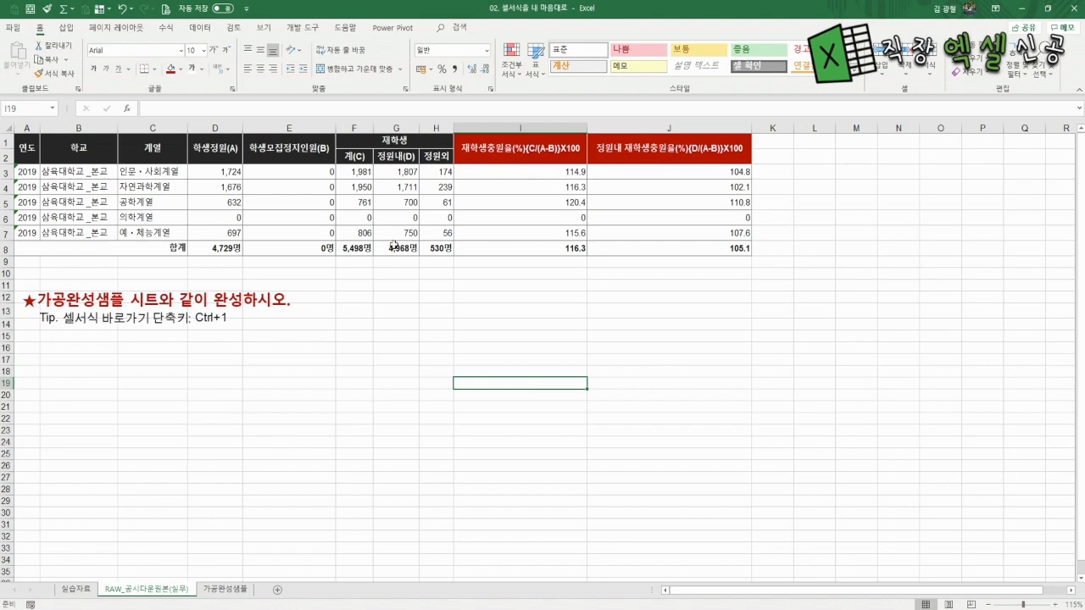
Review the finished example on the 가공완성샘플 sheet, then return to the RAW_공시다운원본(실무) sheet
left_click(225, 589)
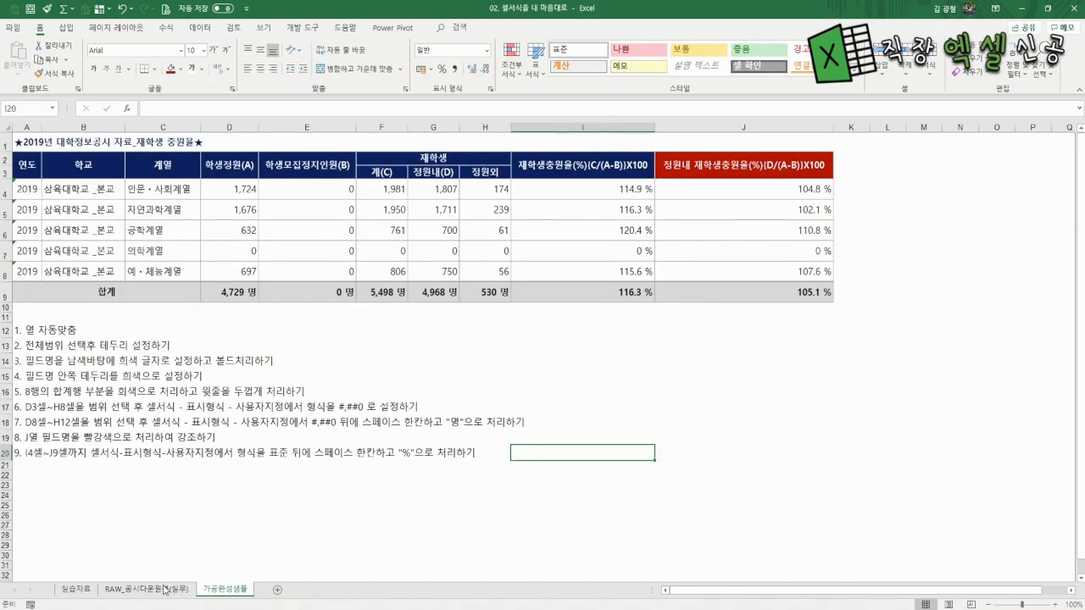
left_click(164, 589)
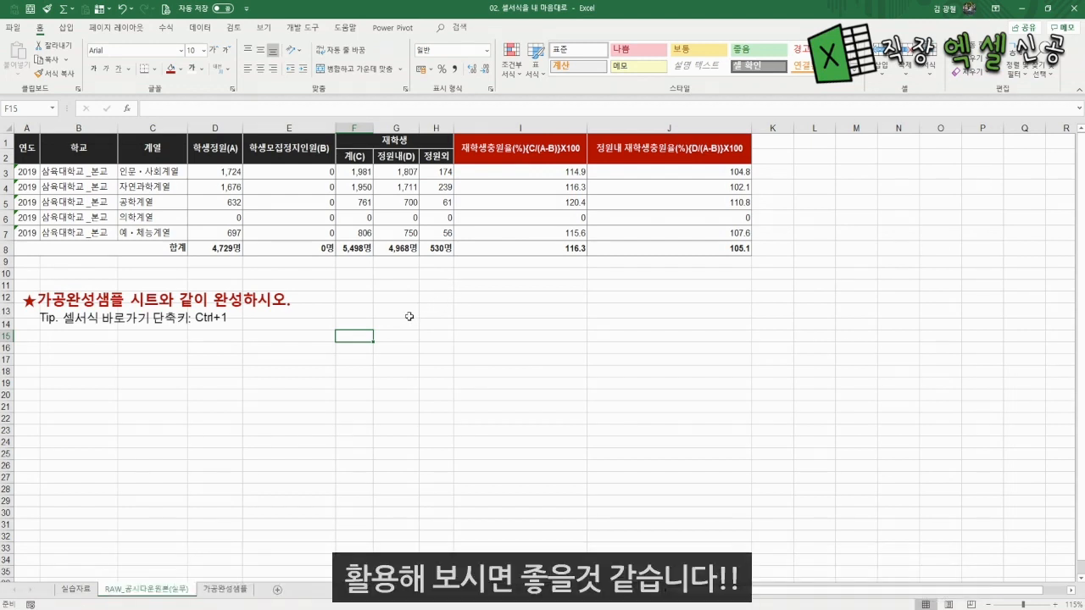
left_click(351, 324)
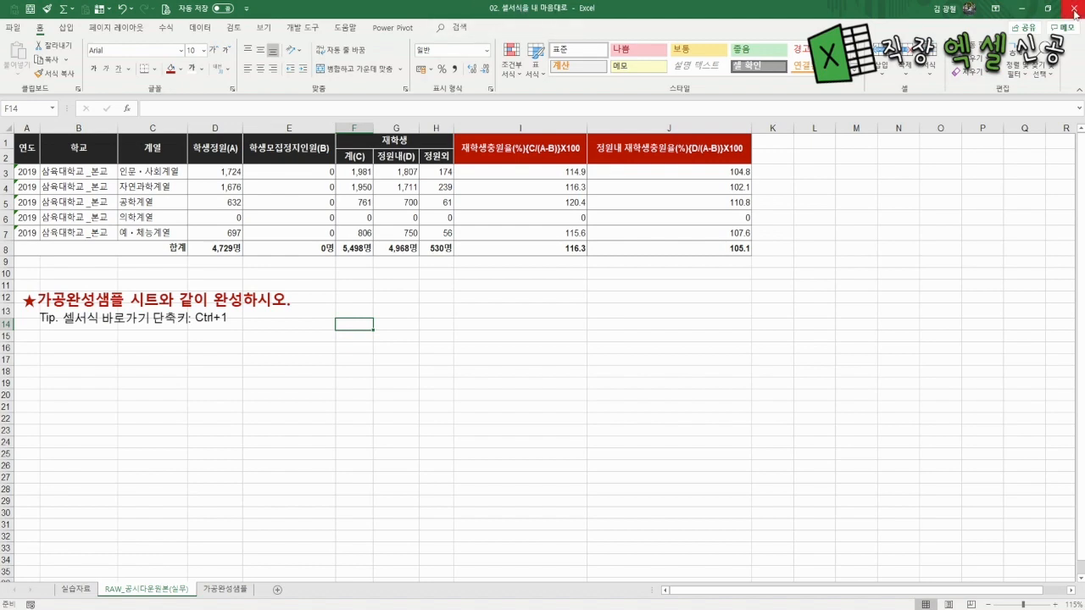
Close the current workbook and open the practice file "03. 선택하여 값 붙여넣기 실습" from the folder
key("alt+F4")
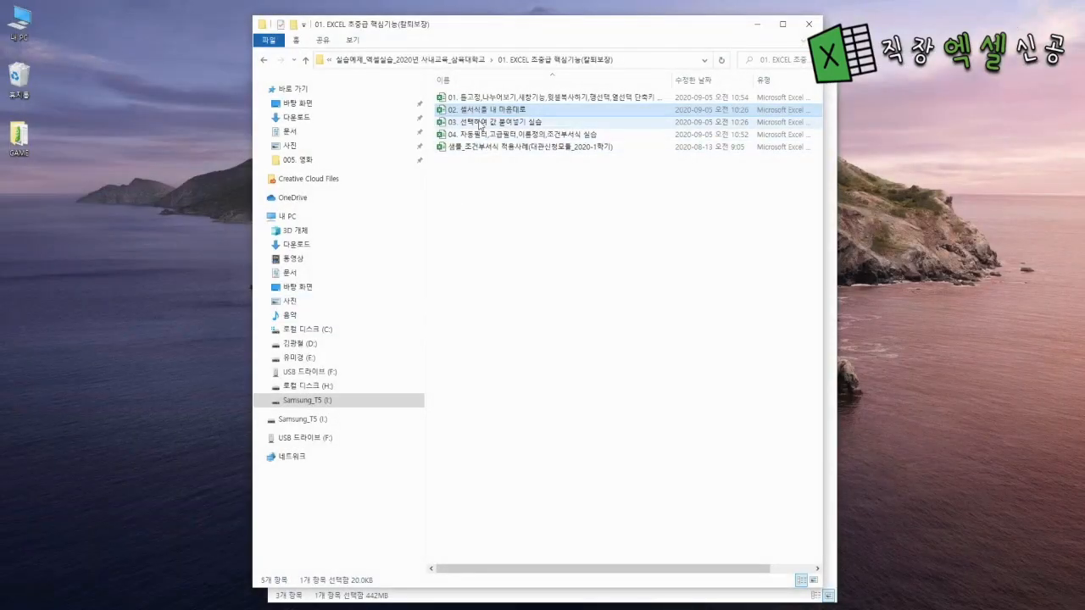
left_click(487, 124)
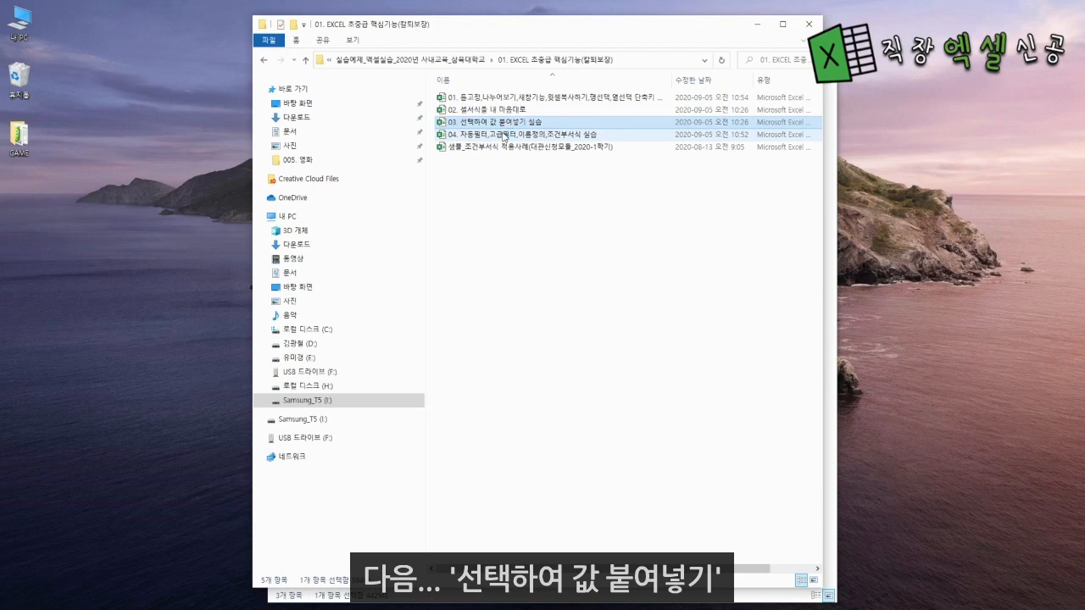
key("Return")
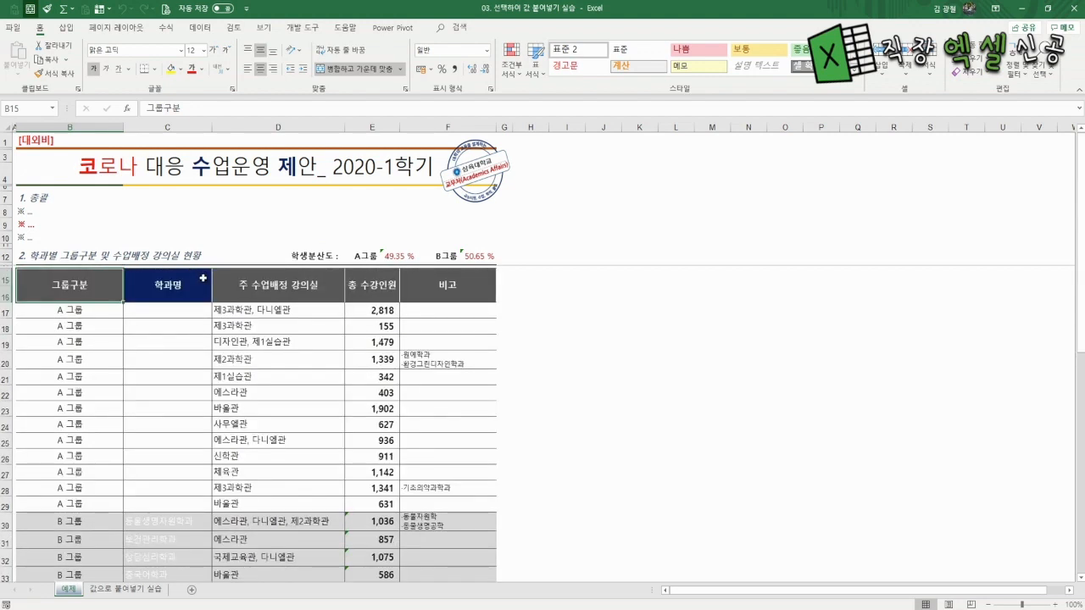
Copy the 총 수강인원 formulas in E17:E42 of the 예제 sheet and paste them normally at B4 of the 값으로 붙여넣기 실습 sheet
left_click(369, 313)
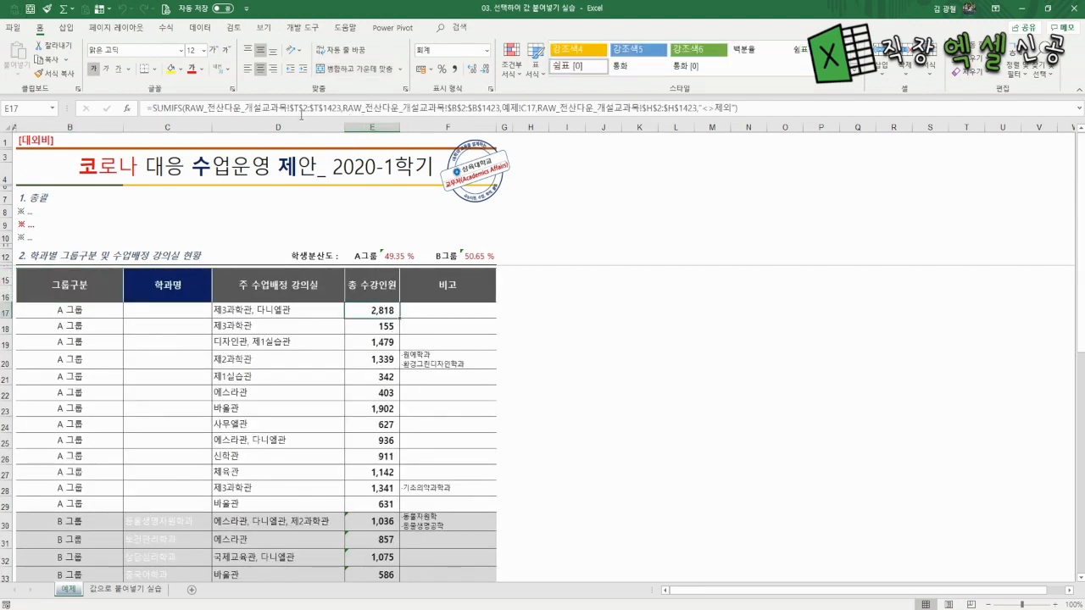
left_click(376, 325)
left_click(373, 311)
key("ctrl+shift+Down")
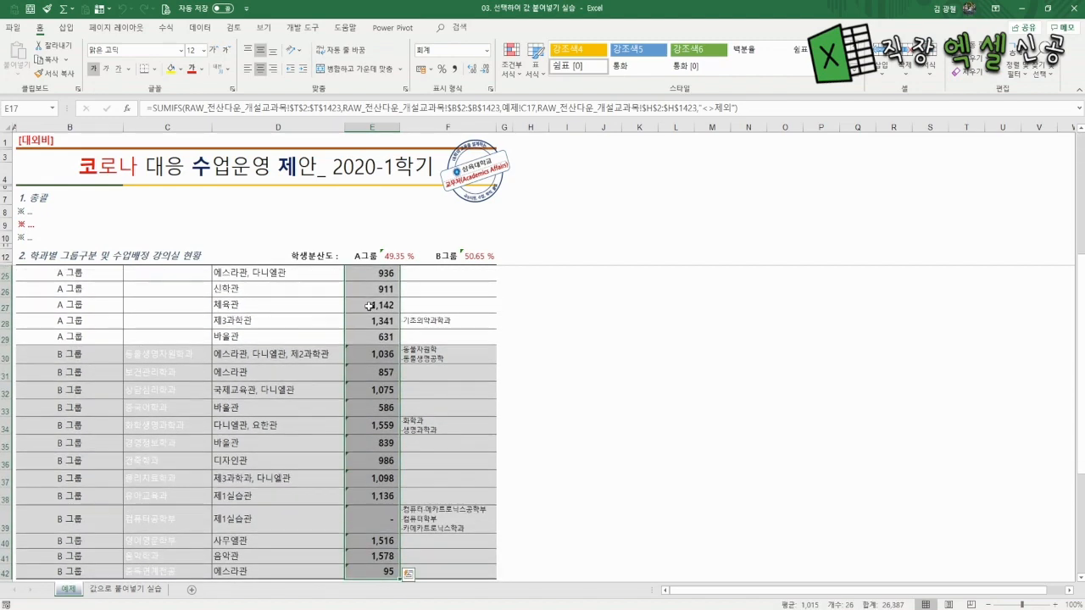
key("ctrl+c")
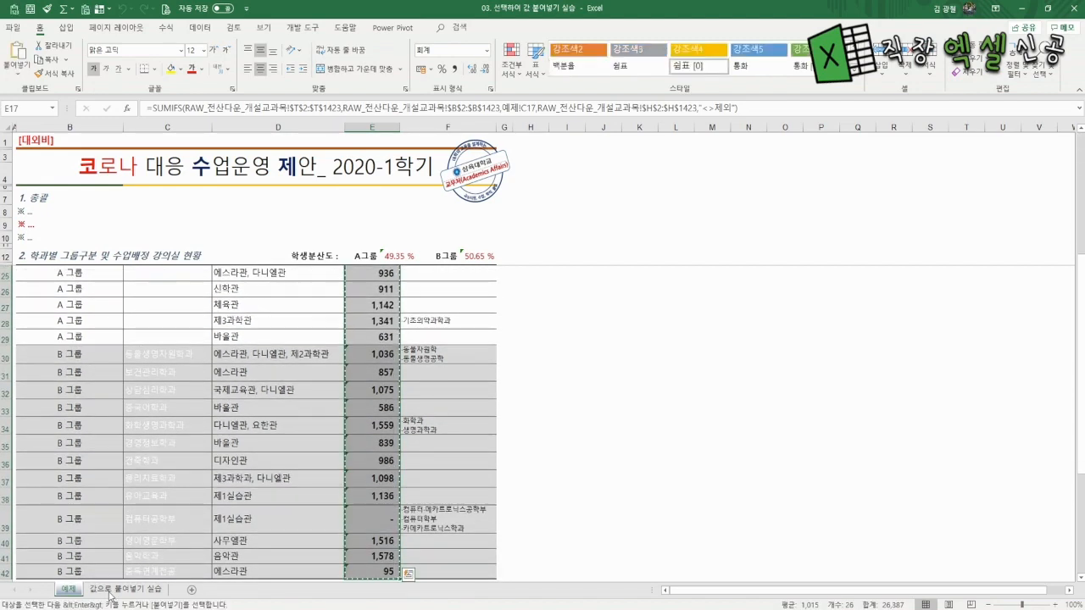
left_click(126, 589)
left_click(42, 176)
key("ctrl+v")
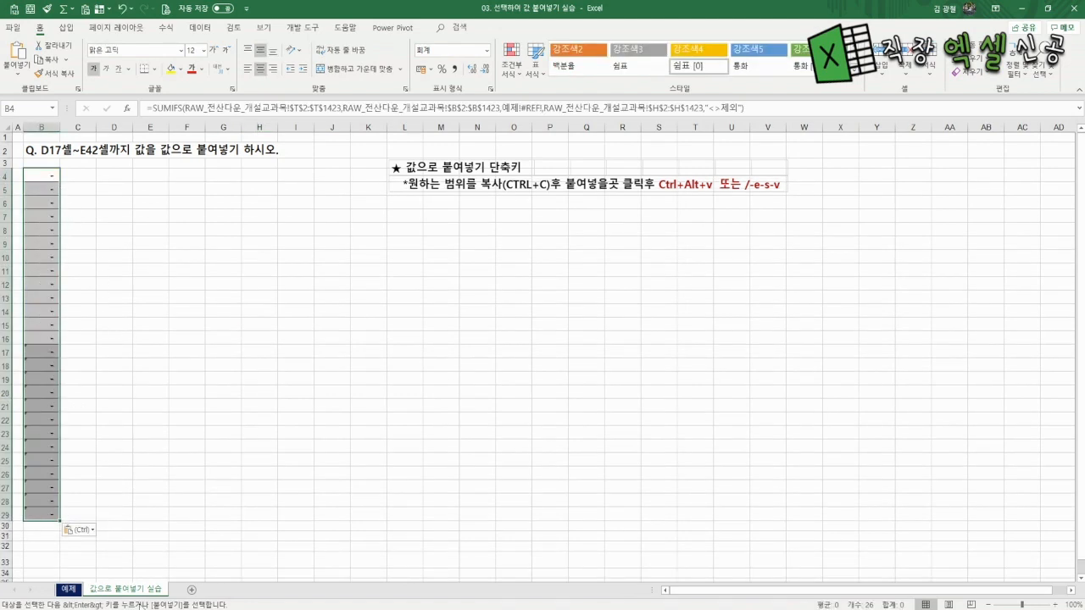
Return to the 예제 sheet, inspect the source formula in E17 and clear the copy selection
left_click(67, 589)
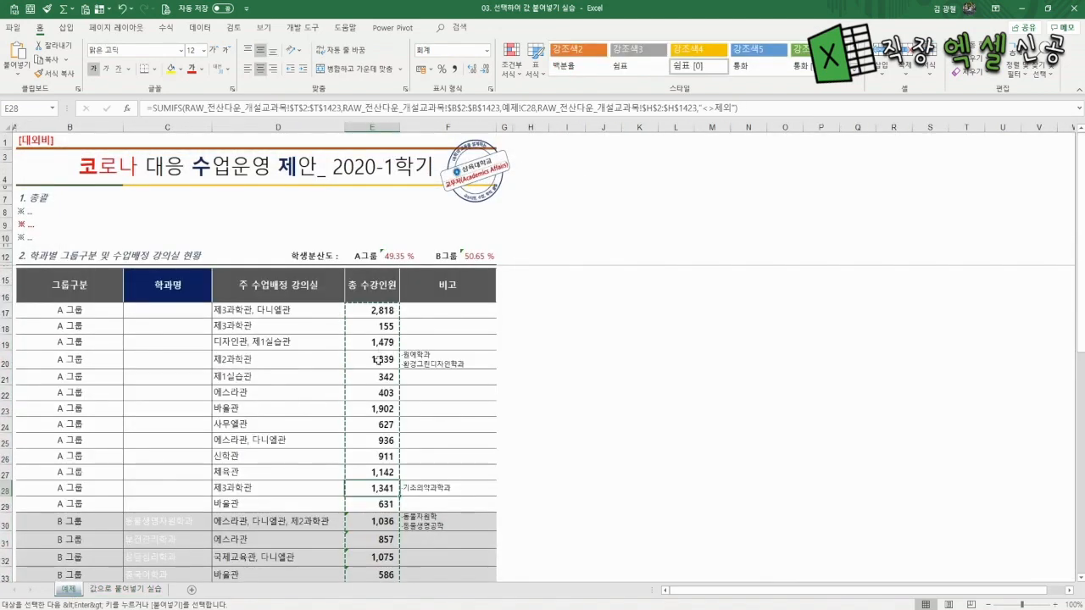
left_click(379, 311)
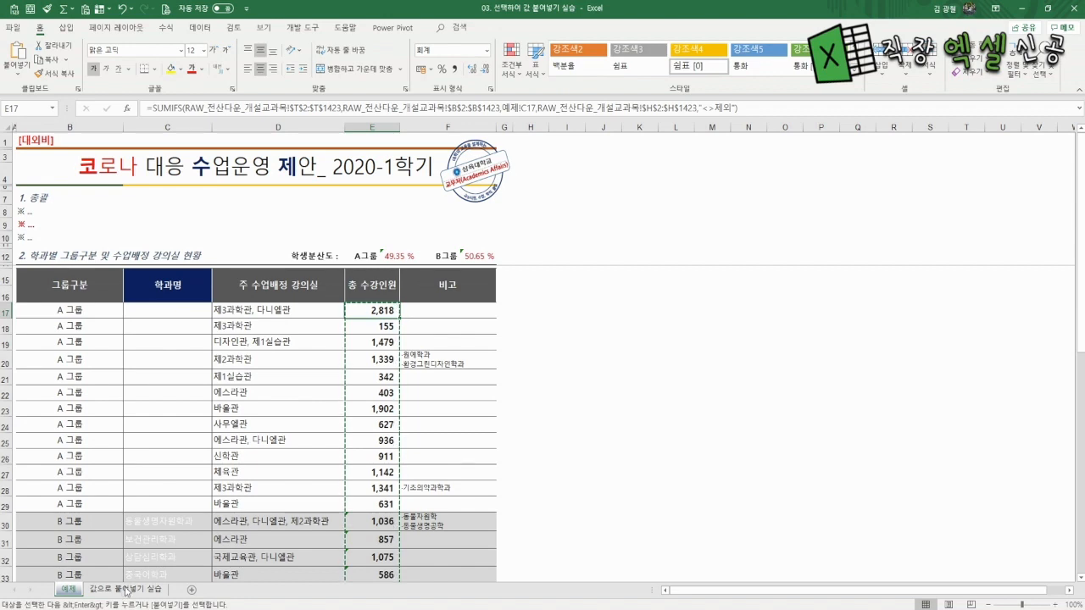
left_click(675, 377)
key("Escape")
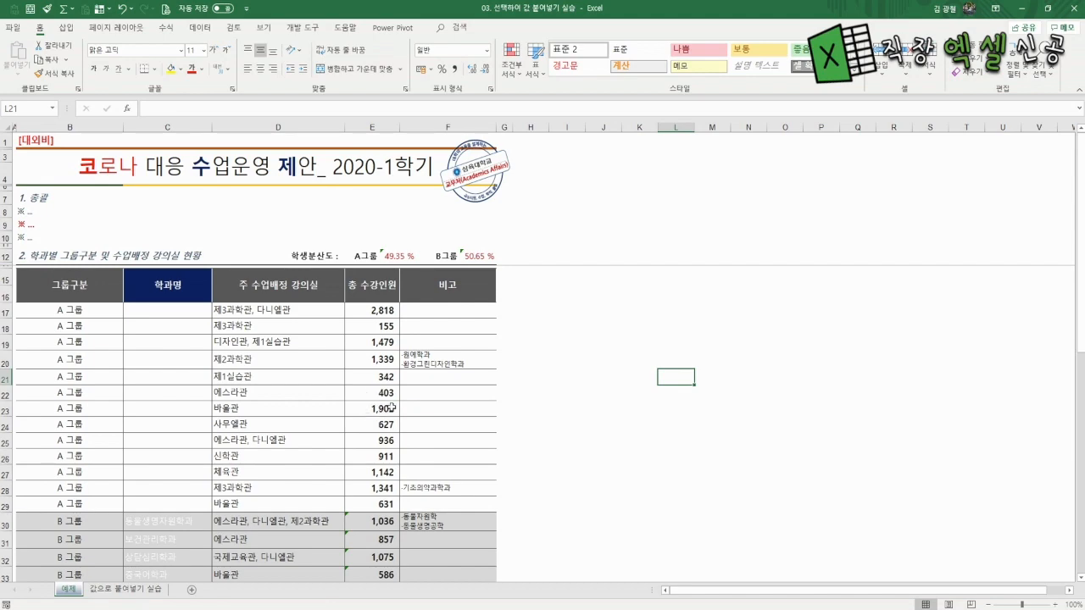
Copy E17:E42 from the 예제 sheet again and paste it as values only at B4 of the 값으로 붙여넣기 실습 sheet
left_click(371, 290)
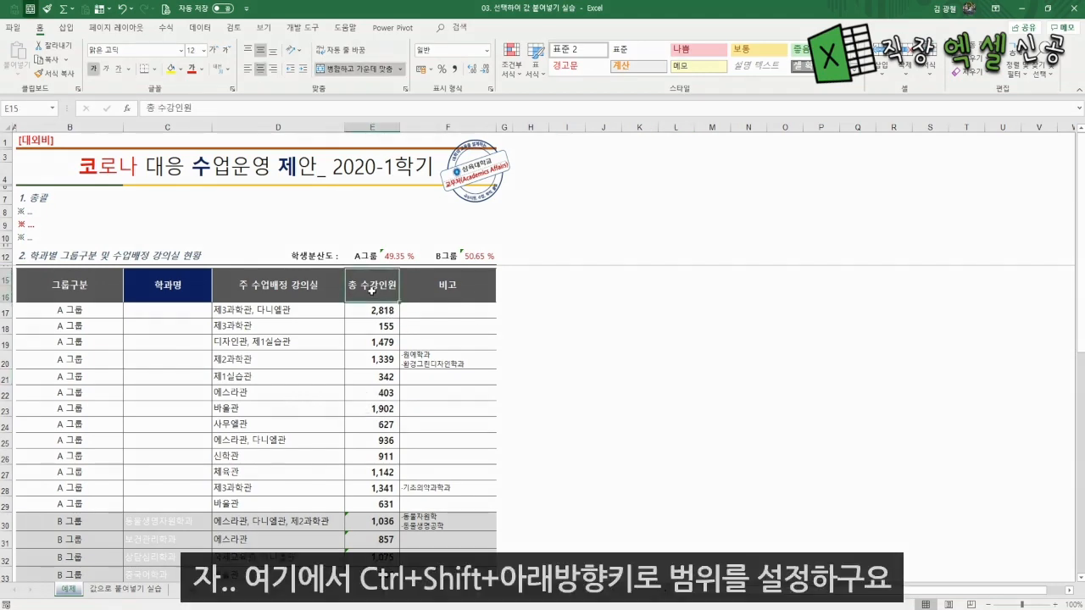
key("Down")
key("ctrl+shift+Down")
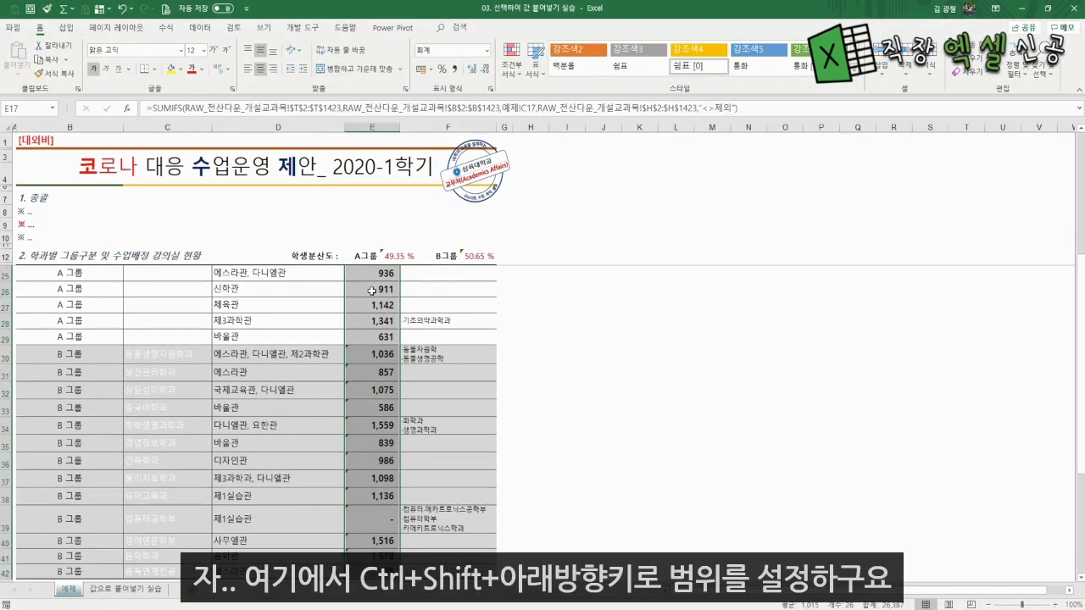
key("ctrl+c")
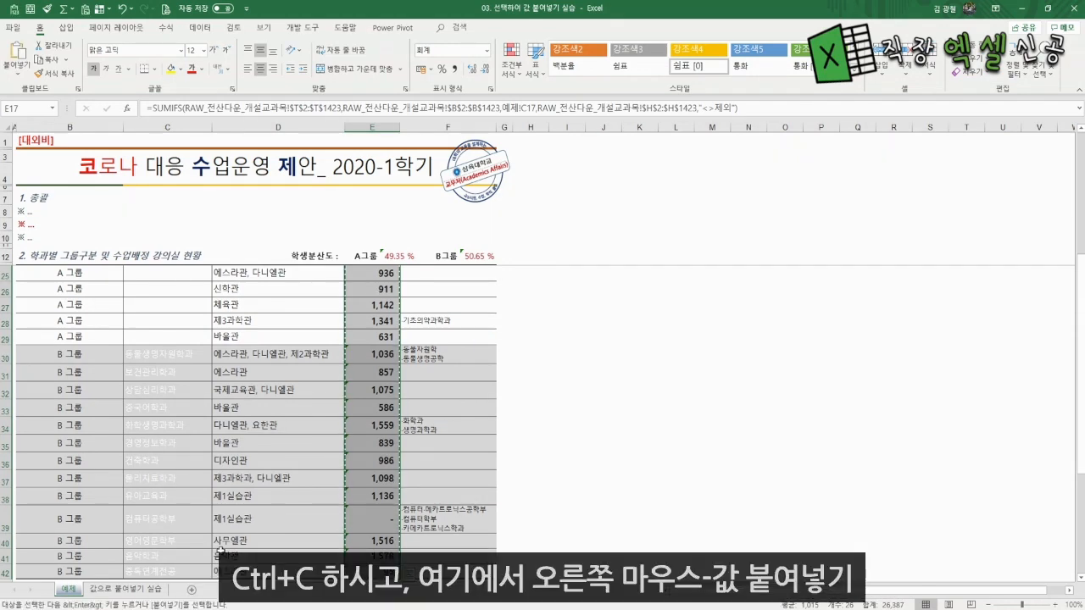
left_click(118, 588)
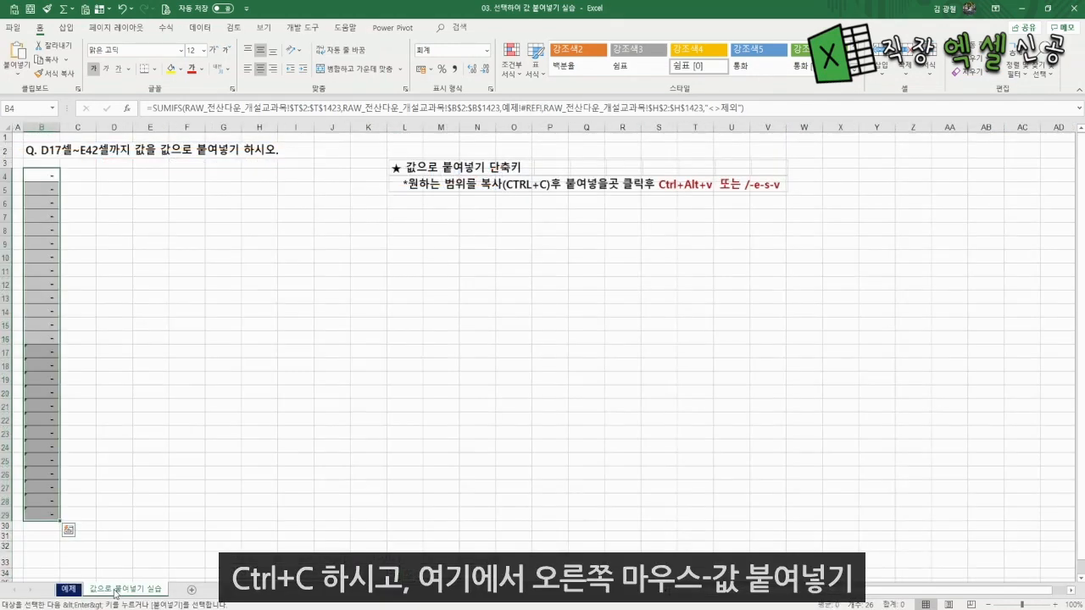
left_click(38, 178)
left_click(37, 178)
right_click(38, 178)
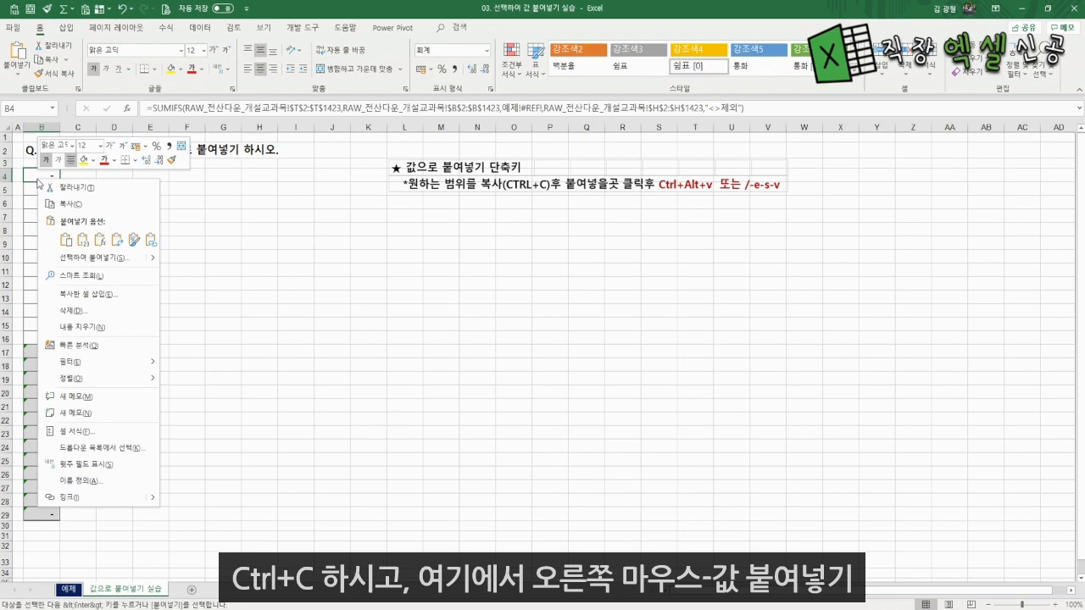
left_click(83, 240)
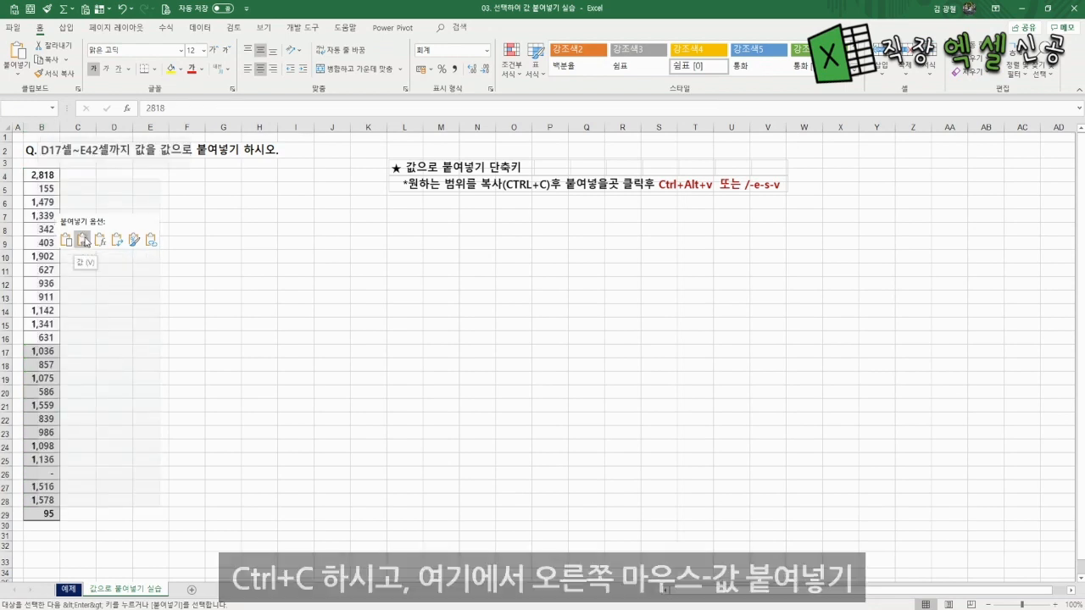
left_click(195, 379)
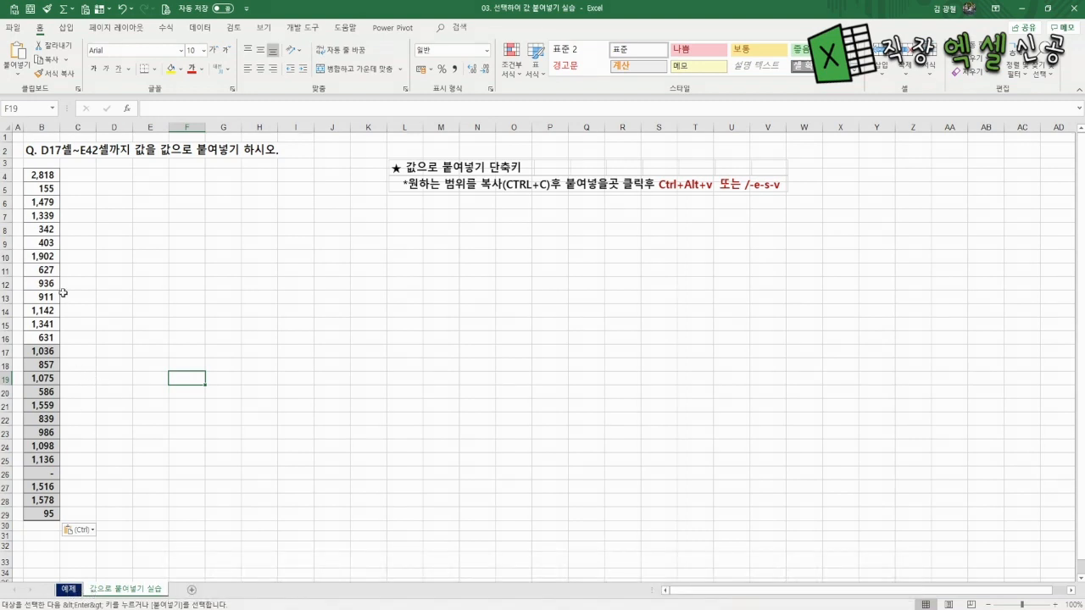
Check the pasted contents of B4:B29 and read the note on the paste-values shortcuts
left_click(40, 185)
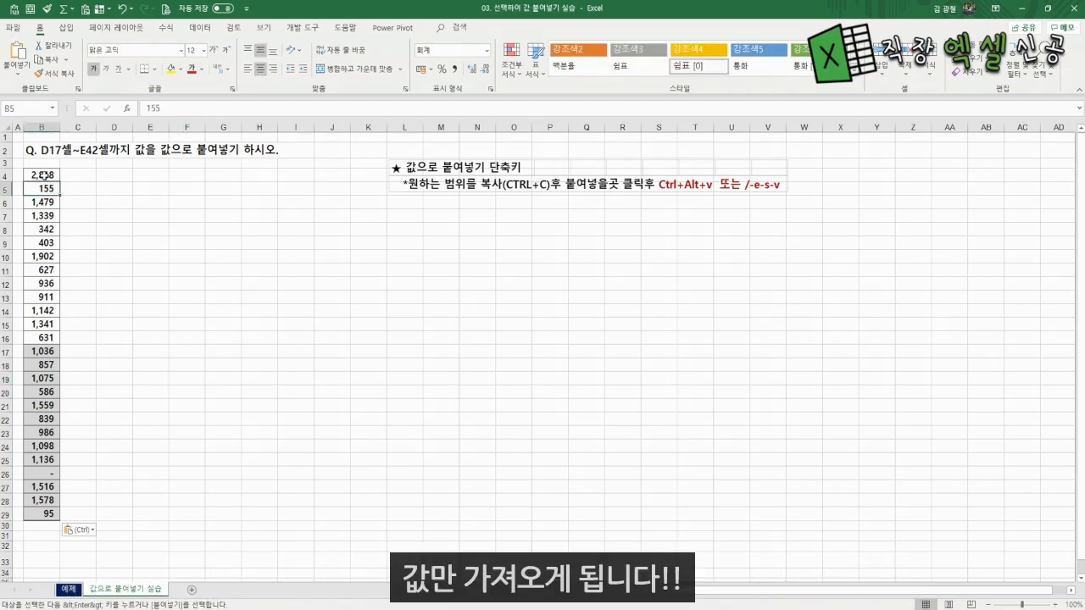
left_click_drag(44, 176, 47, 513)
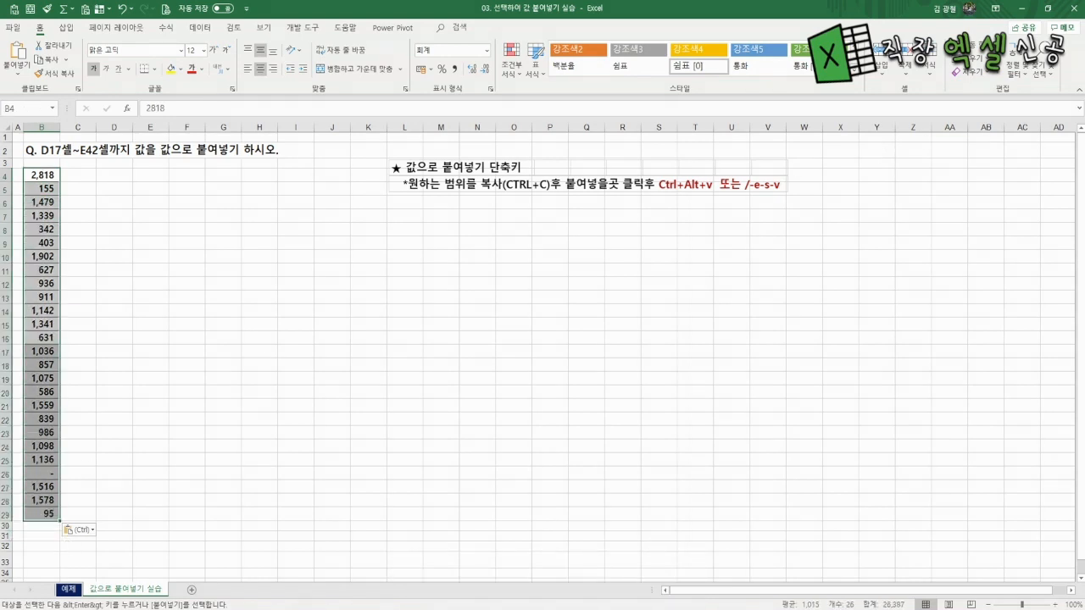
left_click(968, 71)
left_click(988, 88)
left_click(41, 174)
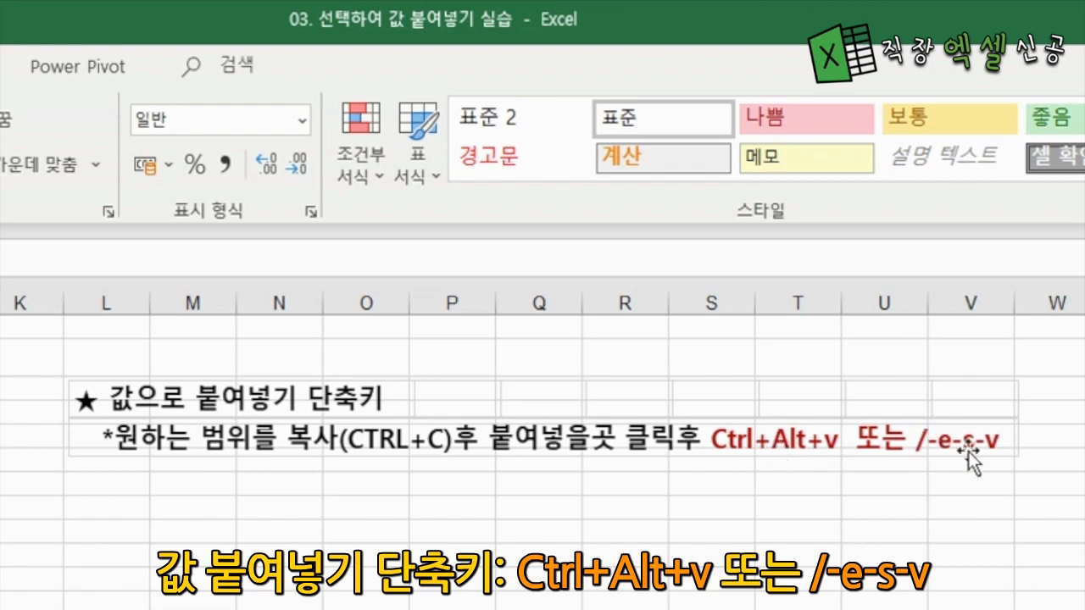
Return to the 예제 sheet and copy the 총 수강인원 formulas in E17:E42
left_click(68, 589)
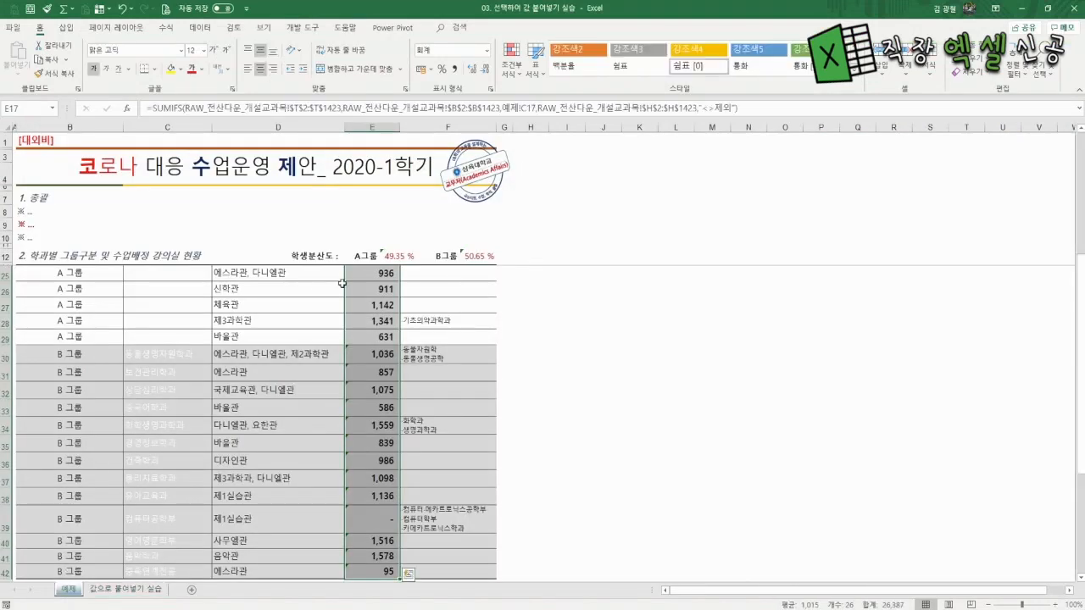
left_click(348, 271)
key("ctrl+Up")
key("ctrl+Up")
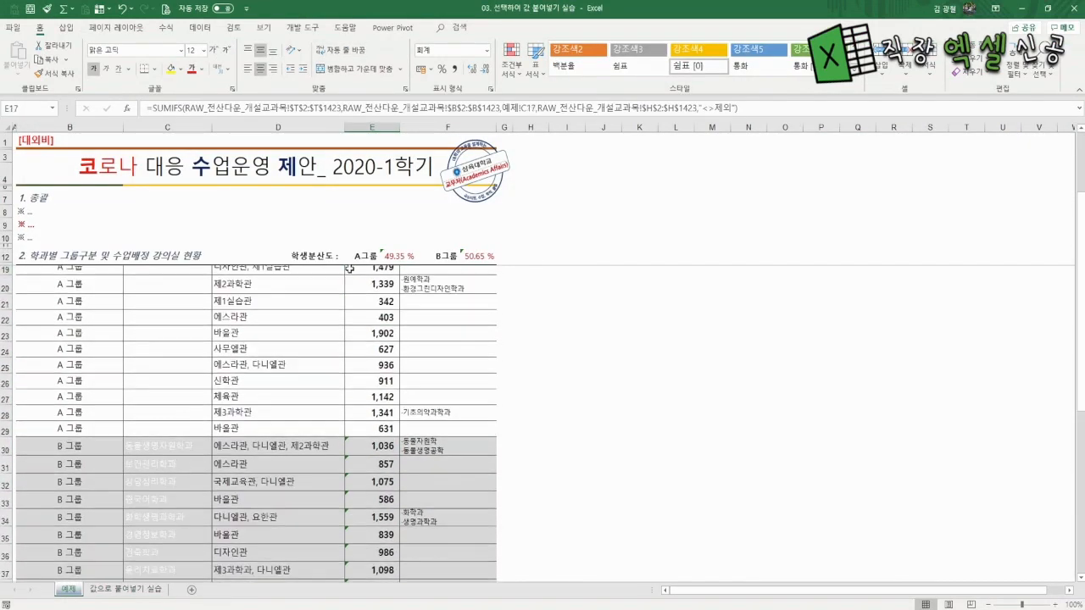
key("Down")
key("Down")
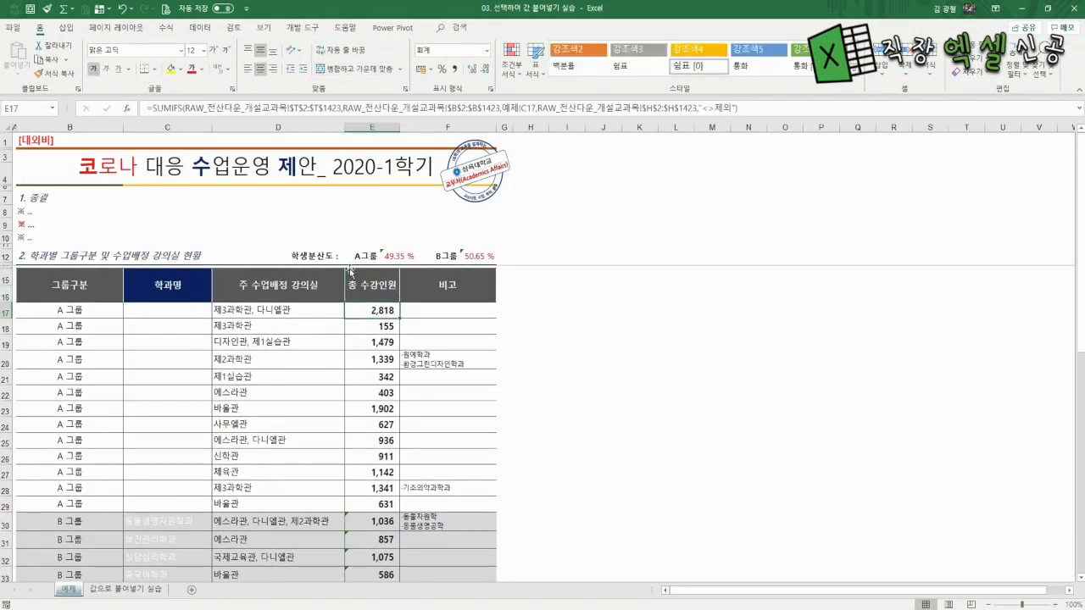
key("ctrl+shift+Down")
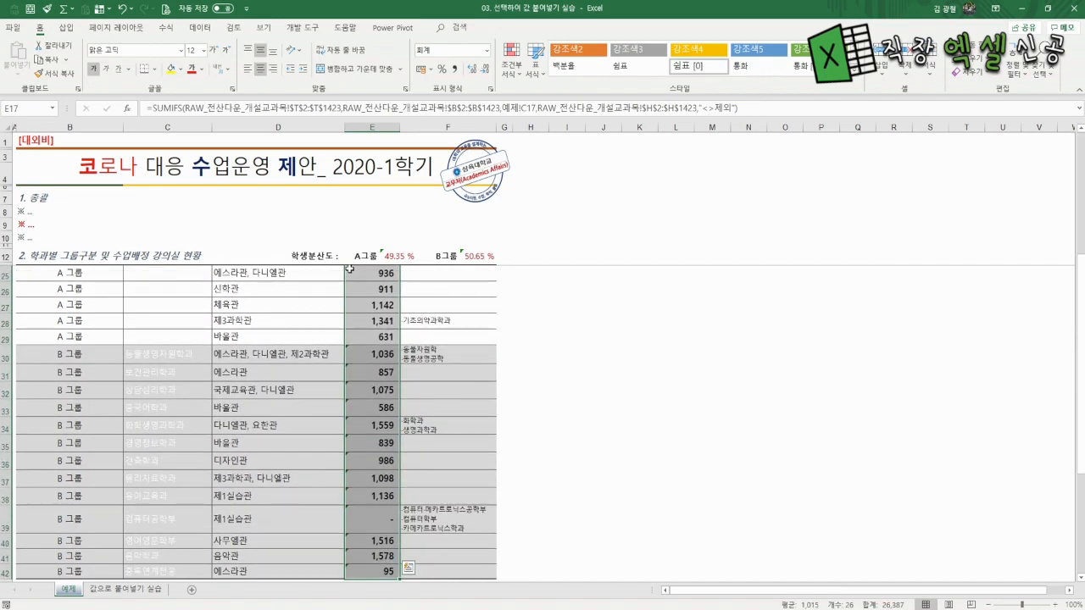
key("ctrl+c")
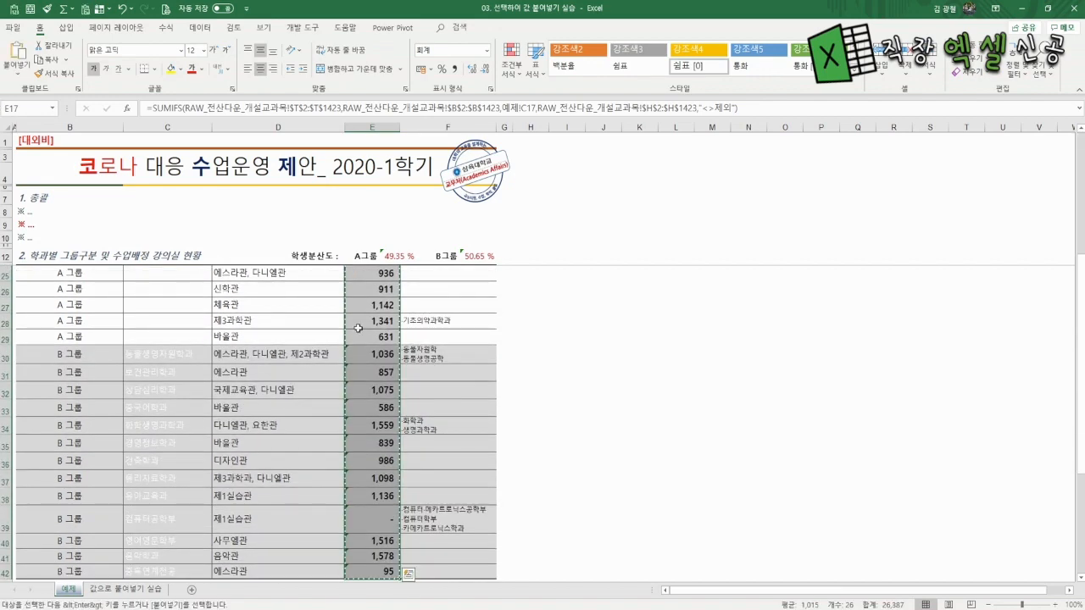
Paste the copied range at B4 of the 값으로 붙여넣기 실습 sheet using Paste Special with the 값 option
left_click(116, 591)
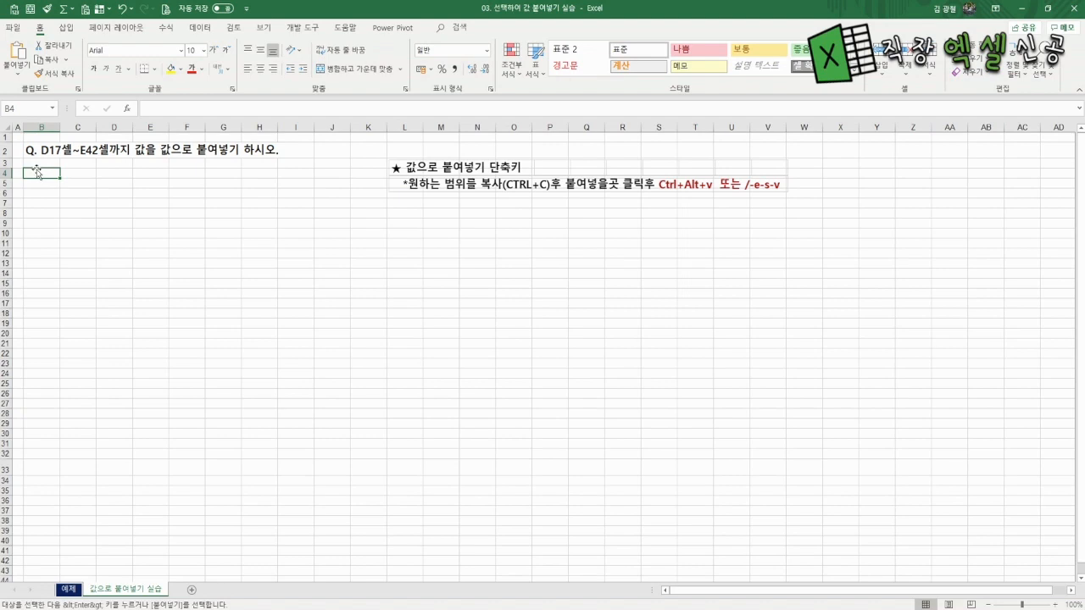
key("ctrl+alt+v")
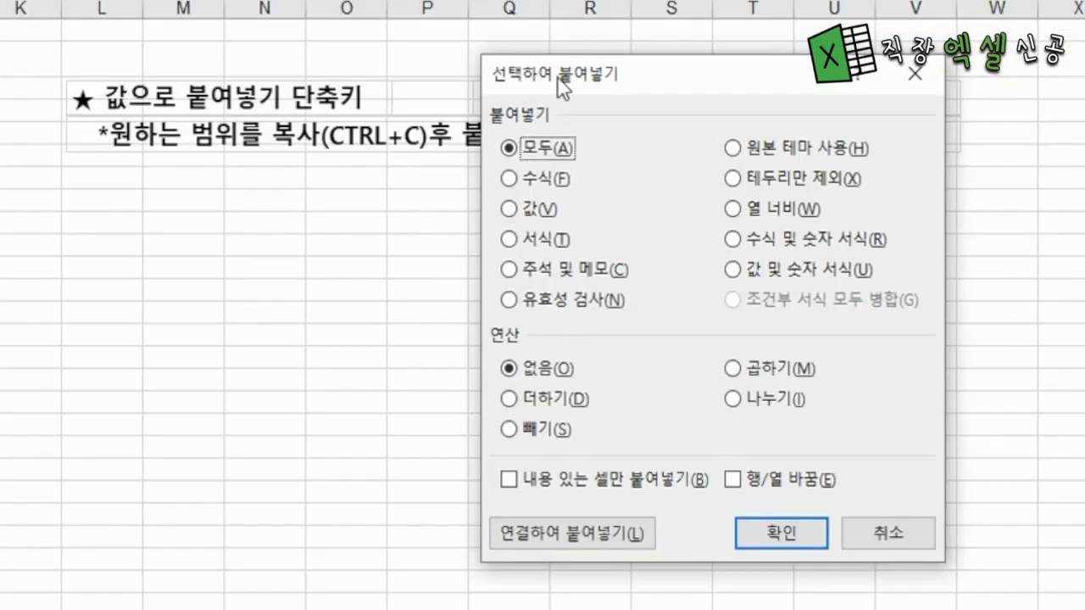
left_click(511, 209)
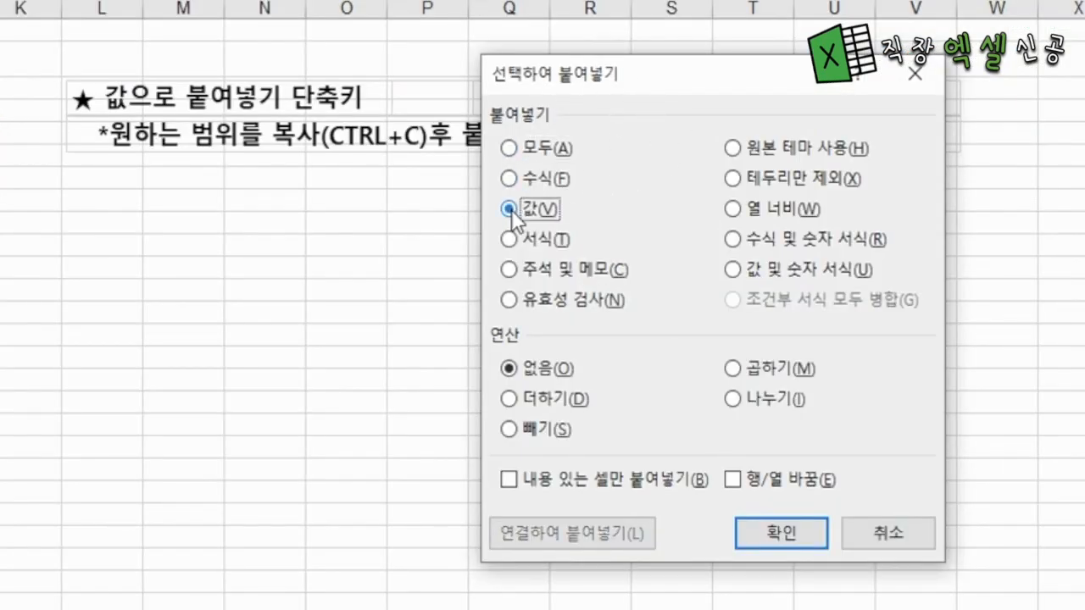
left_click(782, 543)
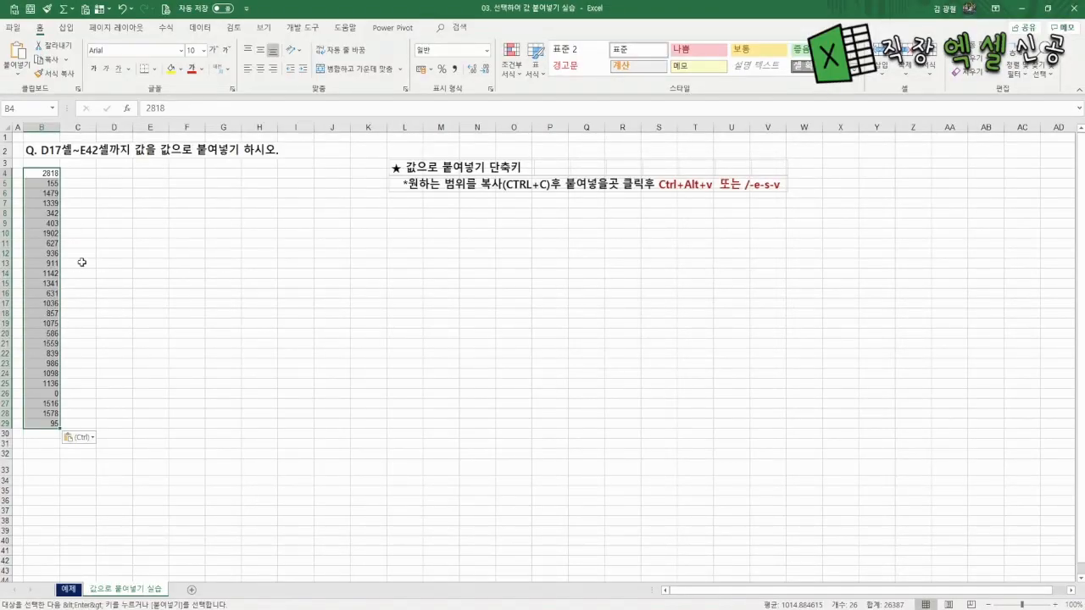
Go back to the 예제 sheet and copy the 총 수강인원 range E17:E42 again
left_click(70, 590)
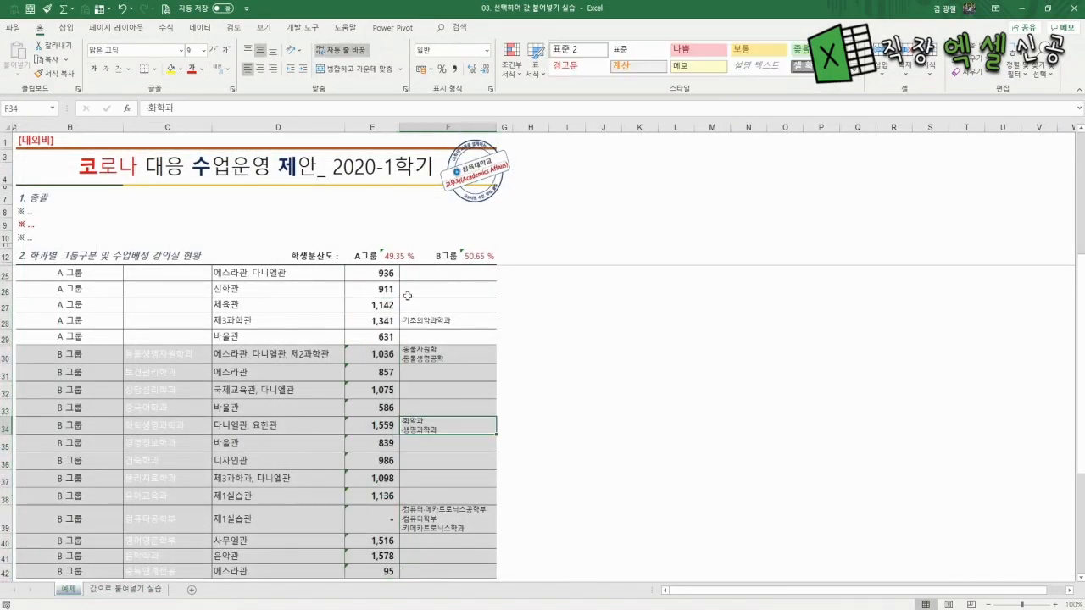
left_click(376, 301)
scroll(376, 299, "up", 4)
left_click(376, 298)
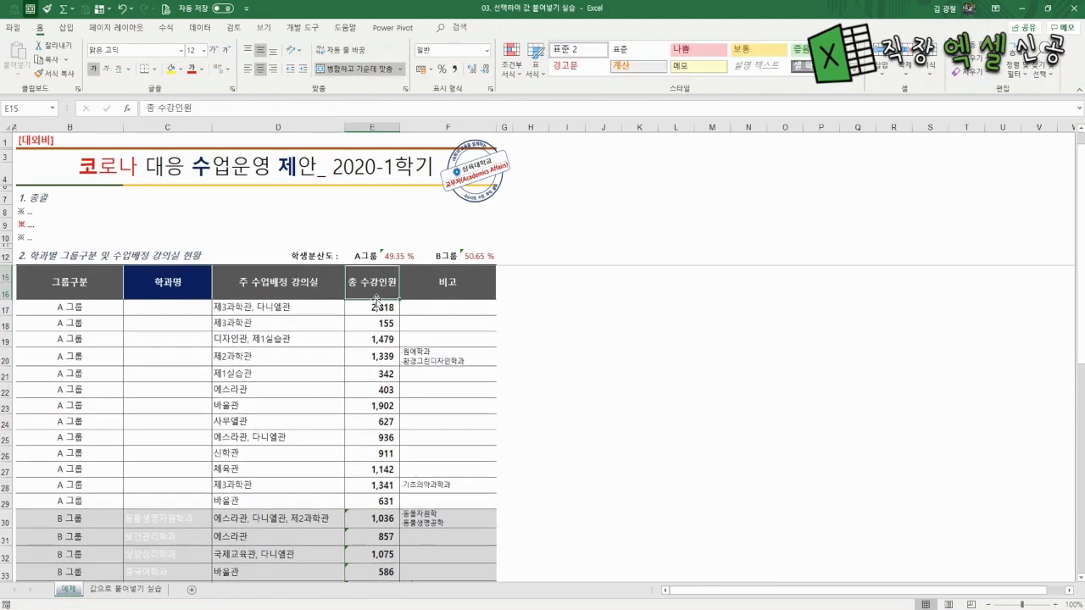
left_click(377, 302)
key("ctrl+shift+Down")
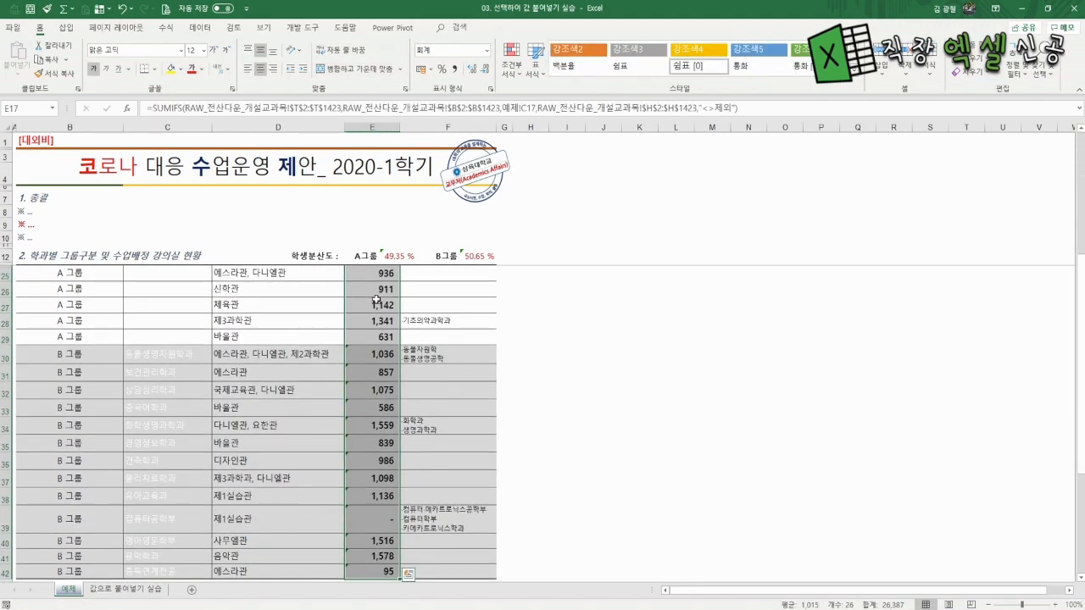
key("ctrl+c")
Paste the copied range as 값 at B4 of the 값으로 붙여넣기 실습 sheet through Paste Special, and clear the pasted cells B4:B29
left_click(125, 589)
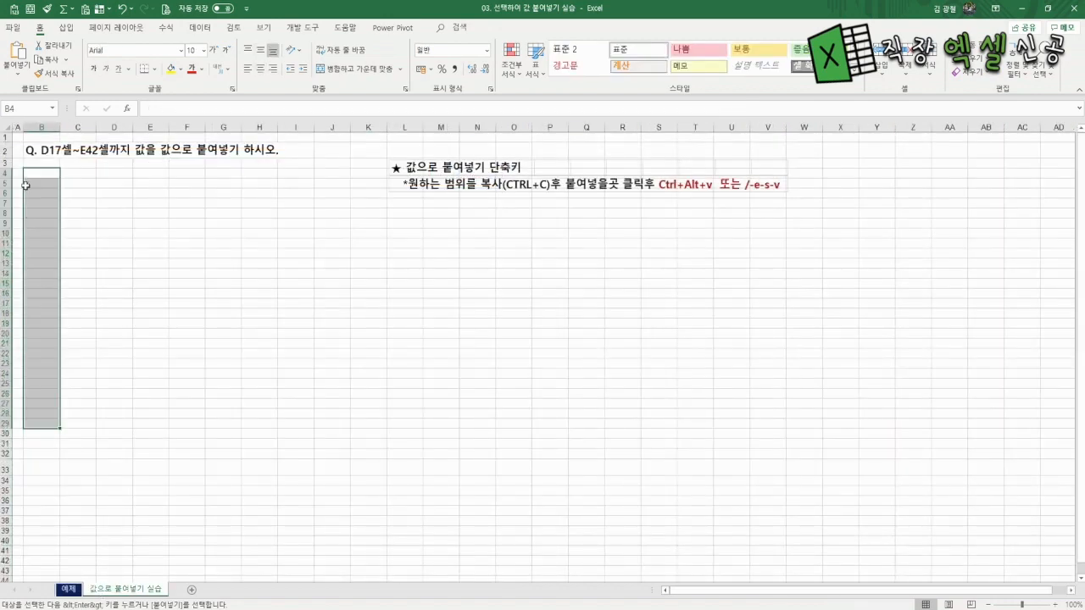
left_click(33, 173)
key("alt")
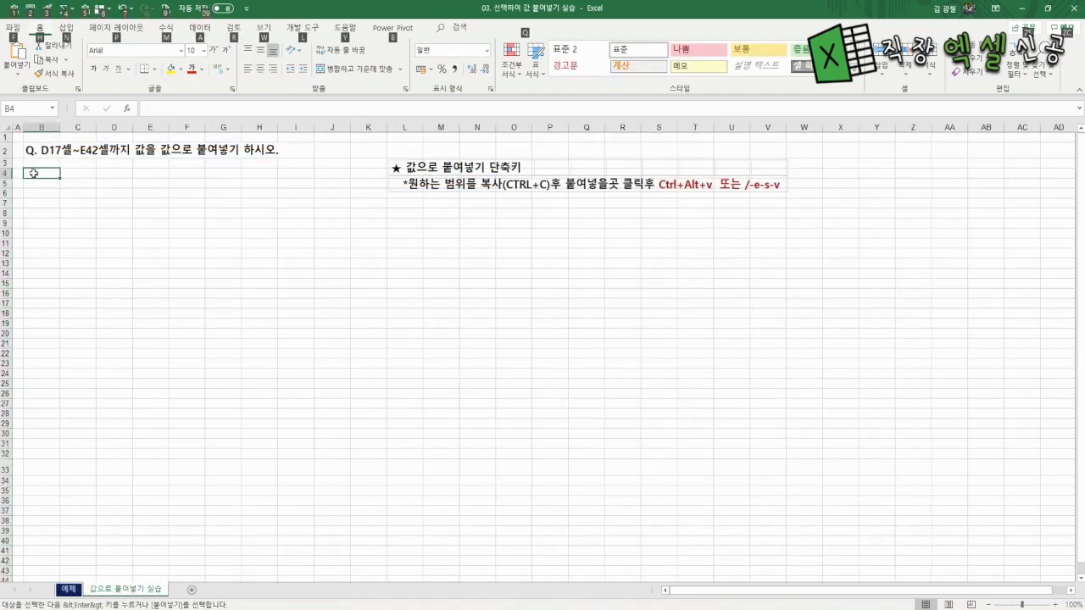
key("e")
key("s")
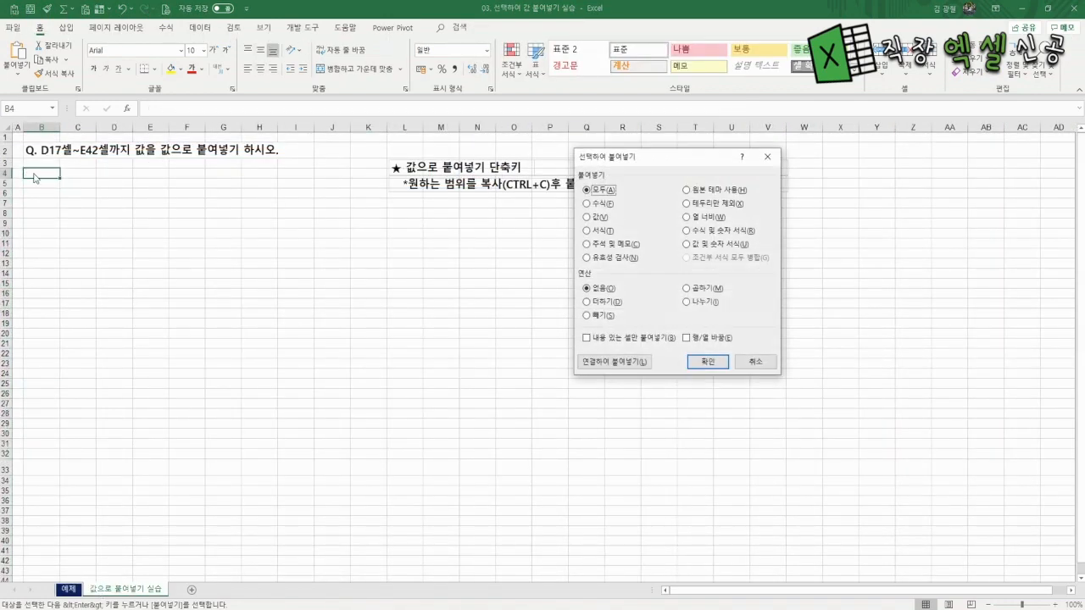
key("v")
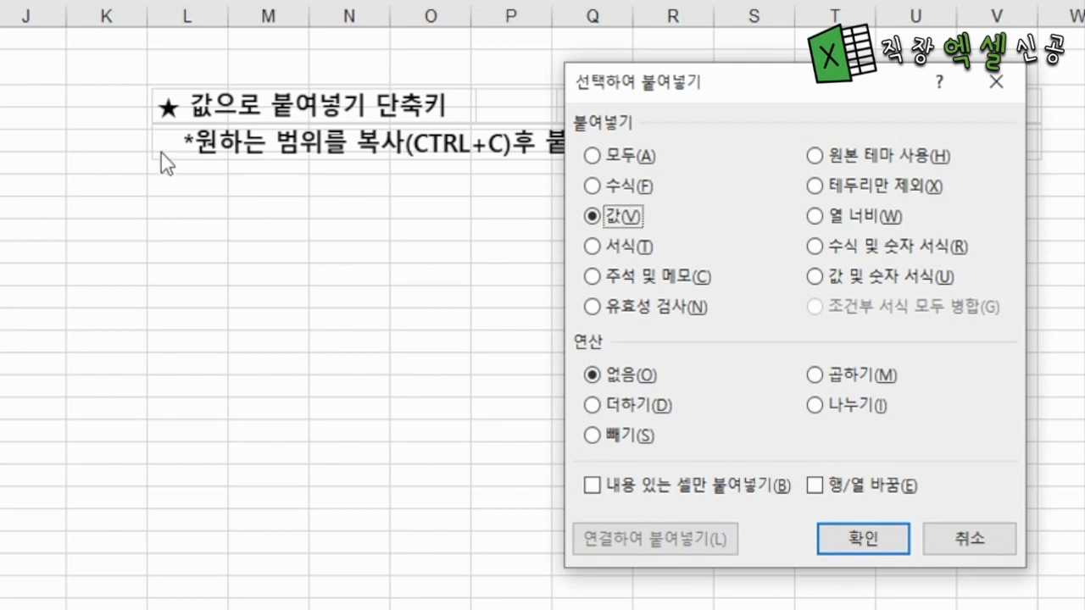
left_click(862, 549)
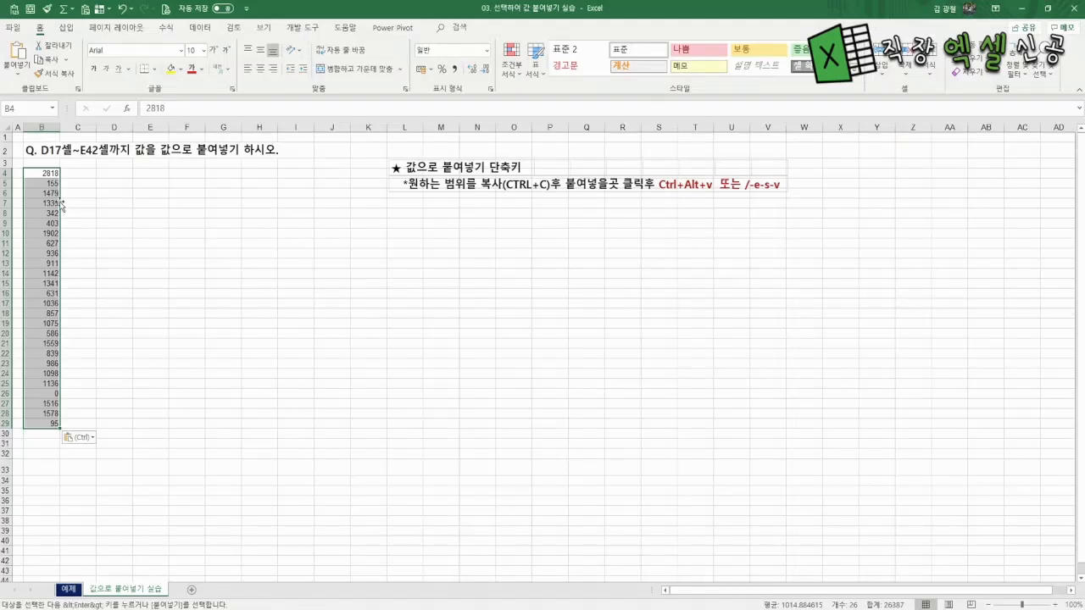
key("Delete")
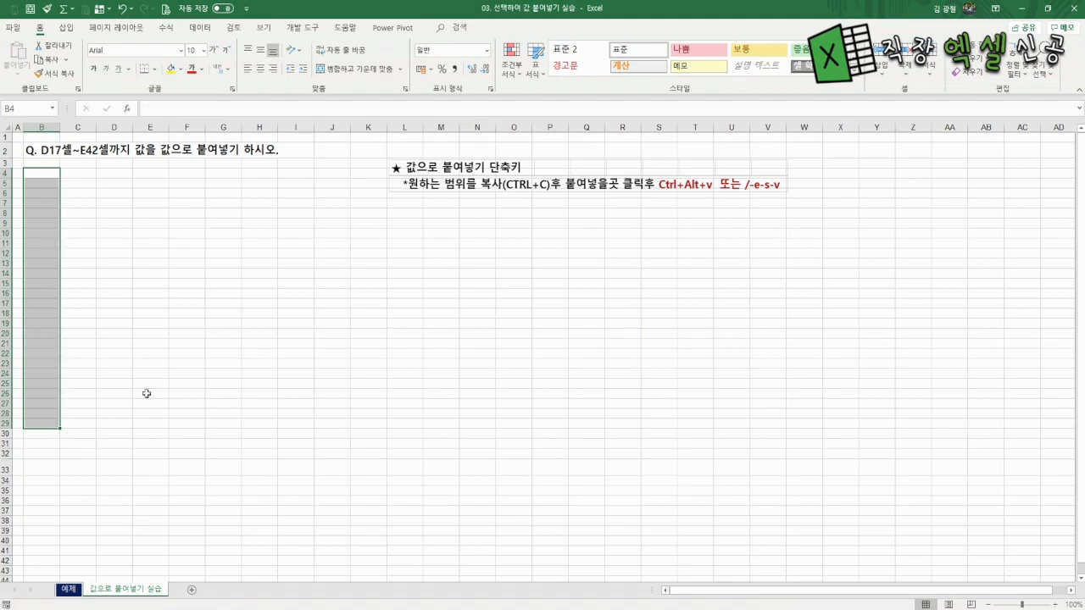
Copy E17:E42 of the 총 수강인원 column on the 예제 sheet once more
left_click(77, 594)
scroll(321, 381, "up", 3)
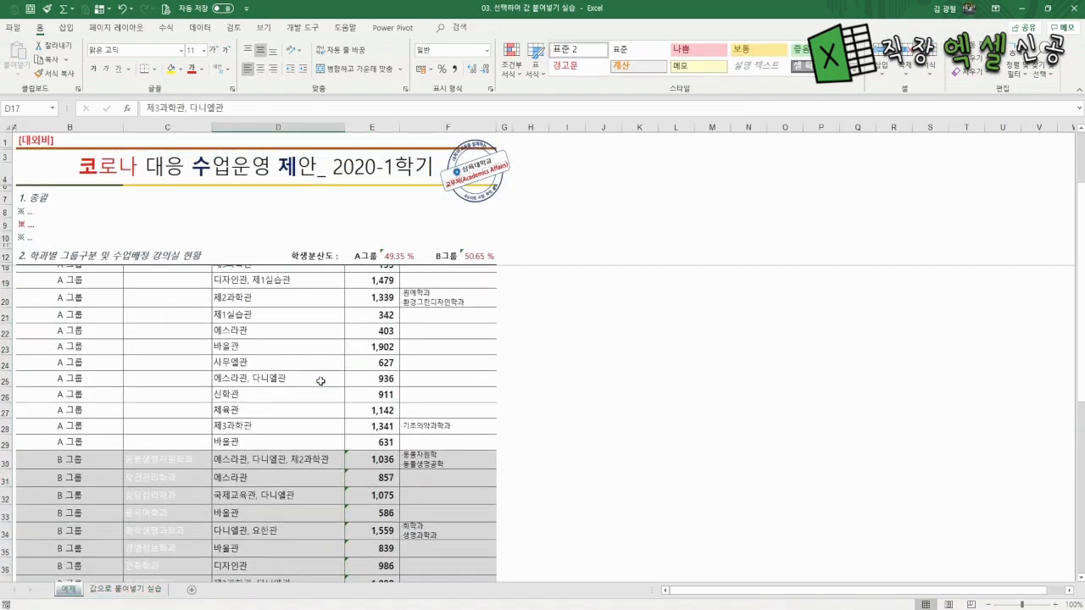
scroll(322, 381, "up", 2)
key("Right")
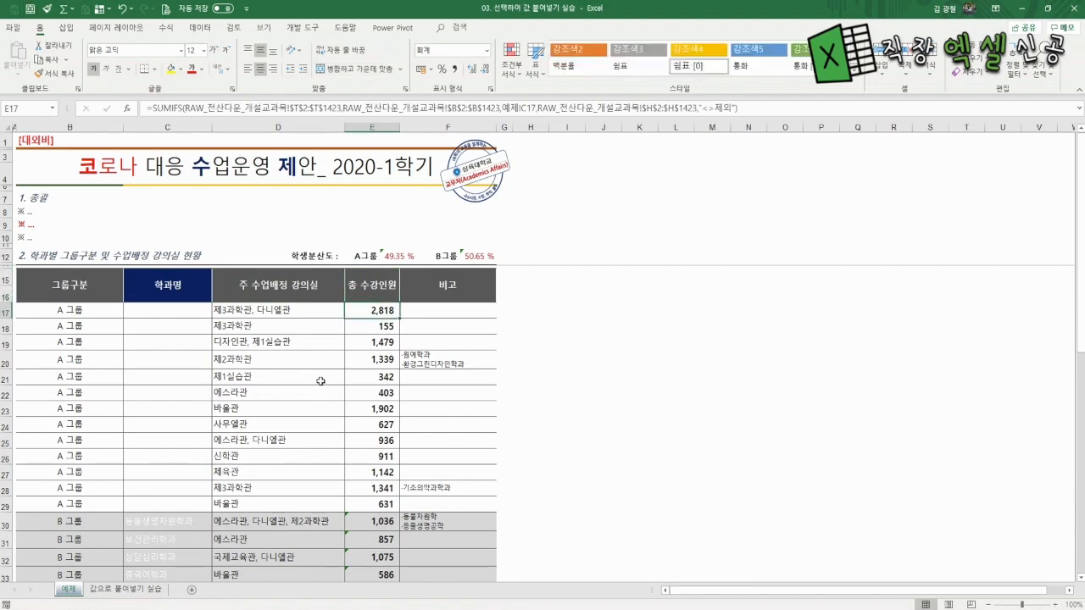
key("ctrl+shift+Down")
key("ctrl+c")
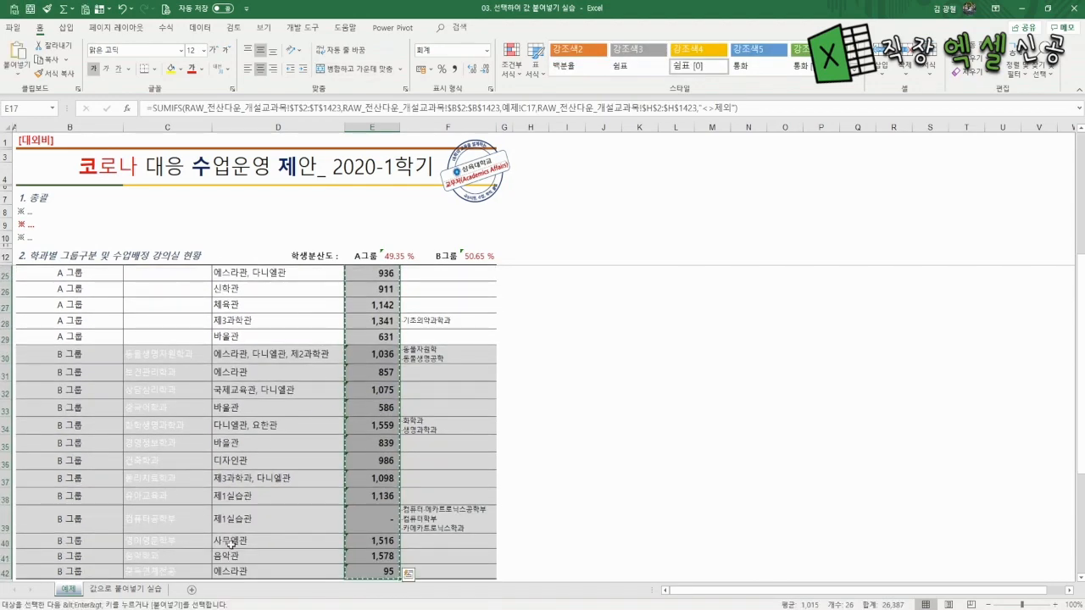
Paste the copied numbers at B4 of the 값으로 붙여넣기 실습 sheet with the values-only paste option
left_click(119, 591)
right_click(38, 173)
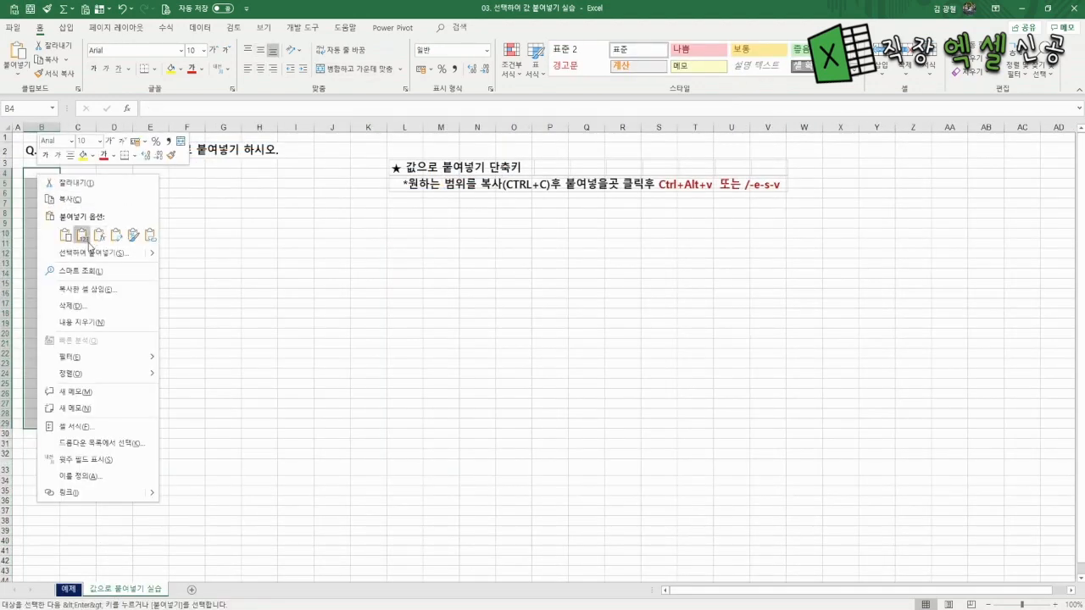
left_click(87, 237)
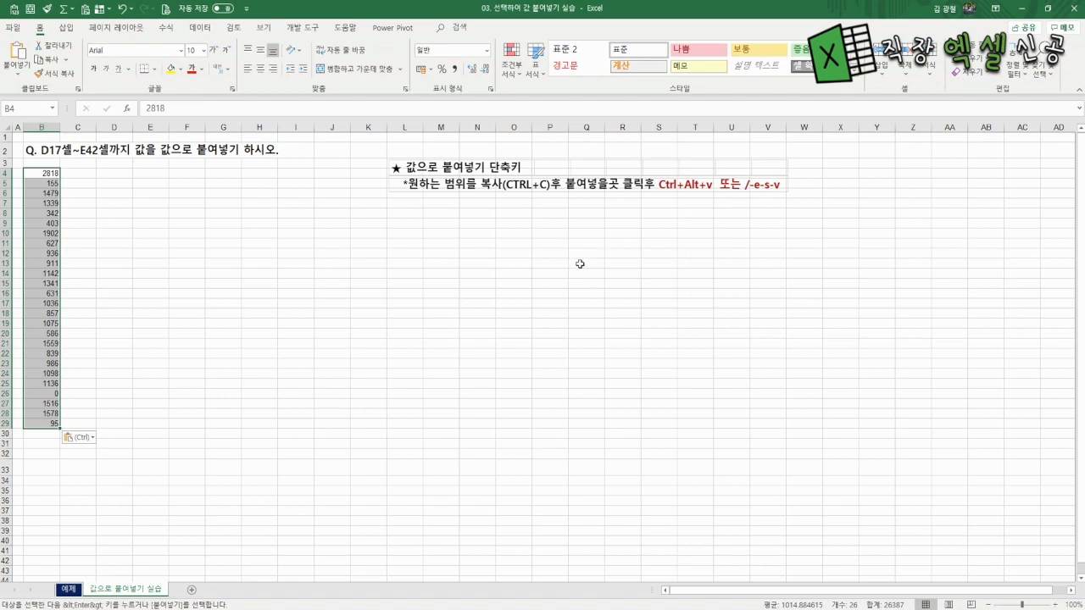
Replace the formulas in E17:E42 of the 예제 sheet with their values by copying the range and pasting values over it
left_click(69, 590)
scroll(600, 296, "up", 2)
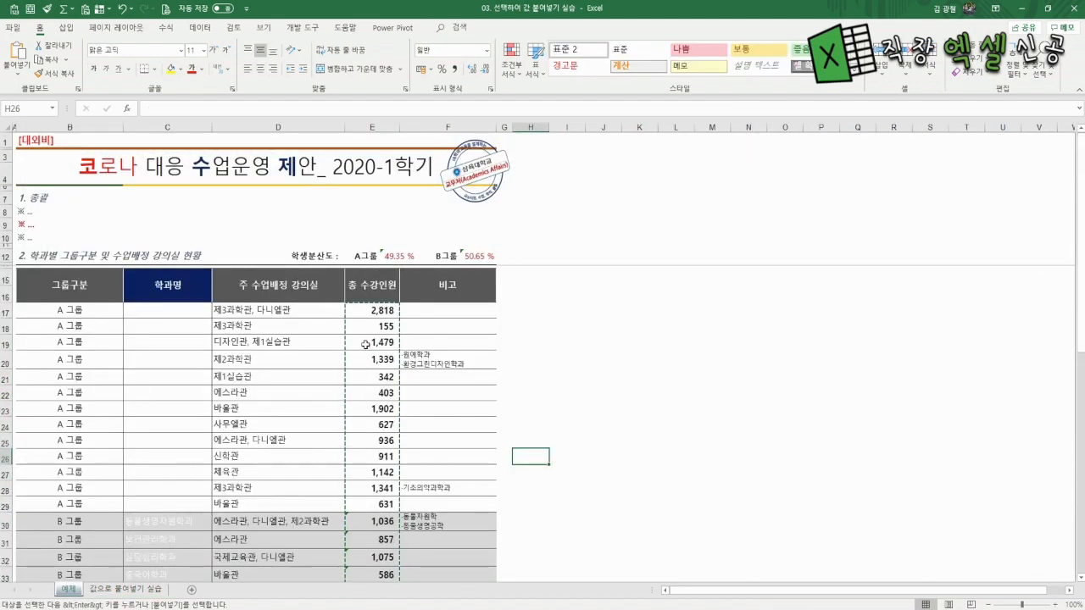
left_click(365, 342)
key("Escape")
left_click_drag(373, 311, 374, 554)
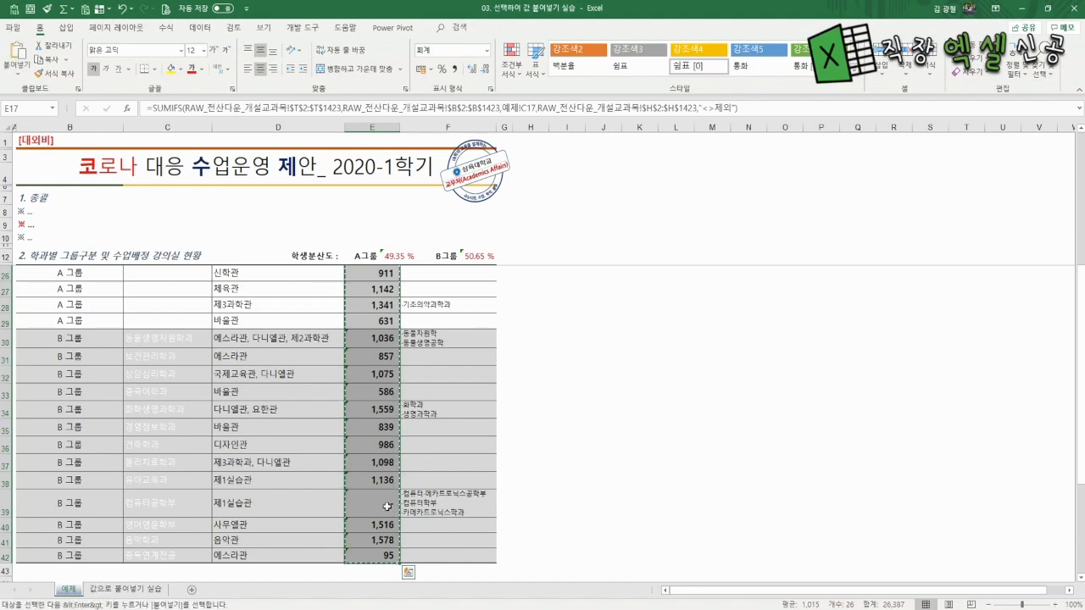
right_click(373, 320)
left_click(421, 275)
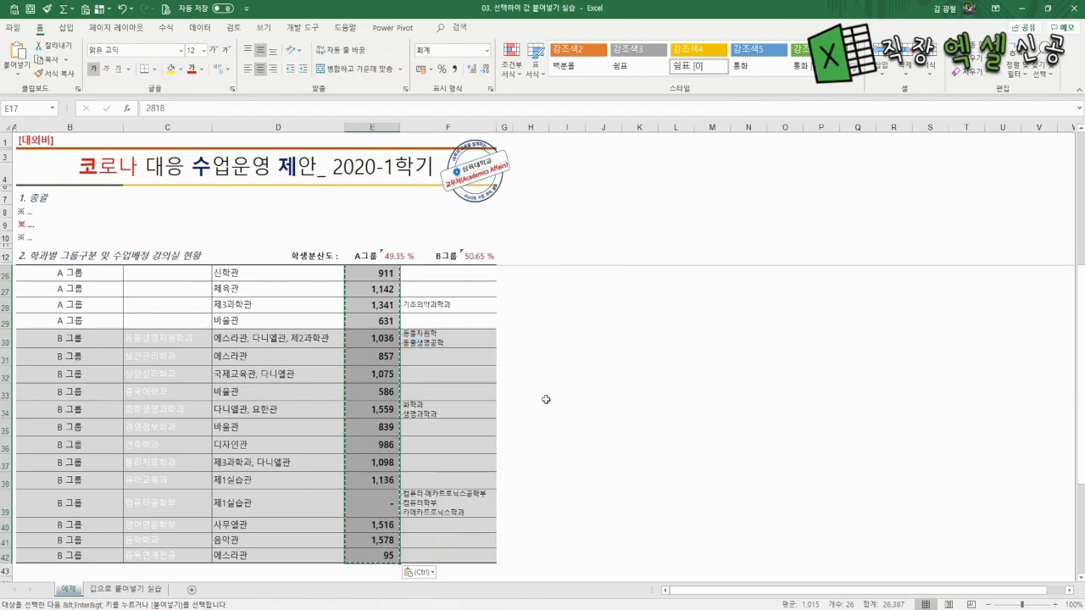
Check the converted cell E30, undo the in-place value paste and clear the copy selection
left_click(373, 337)
scroll(319, 288, "up", 4)
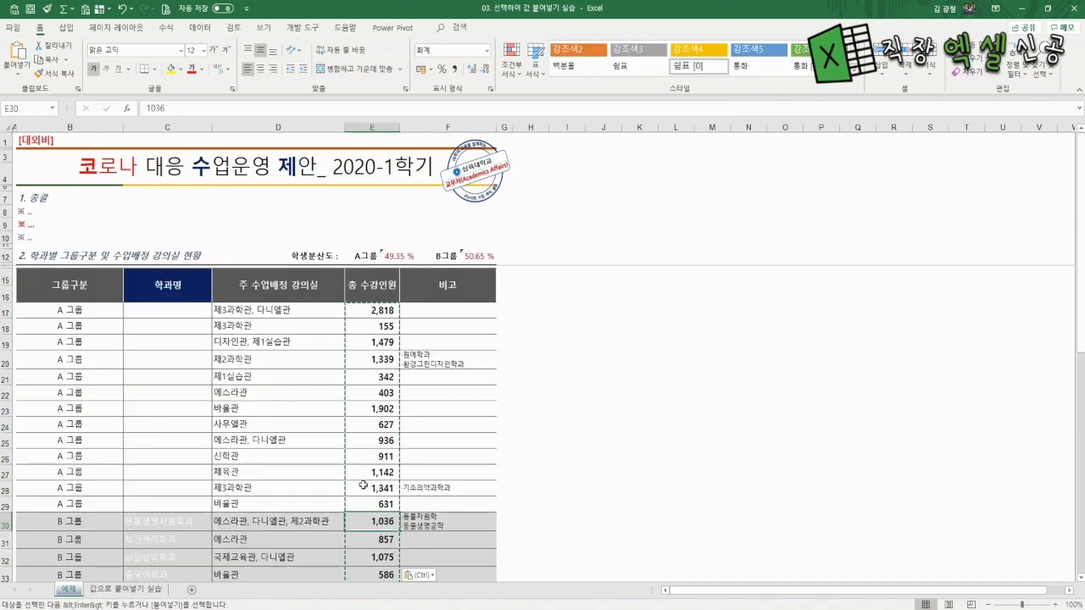
left_click(567, 359)
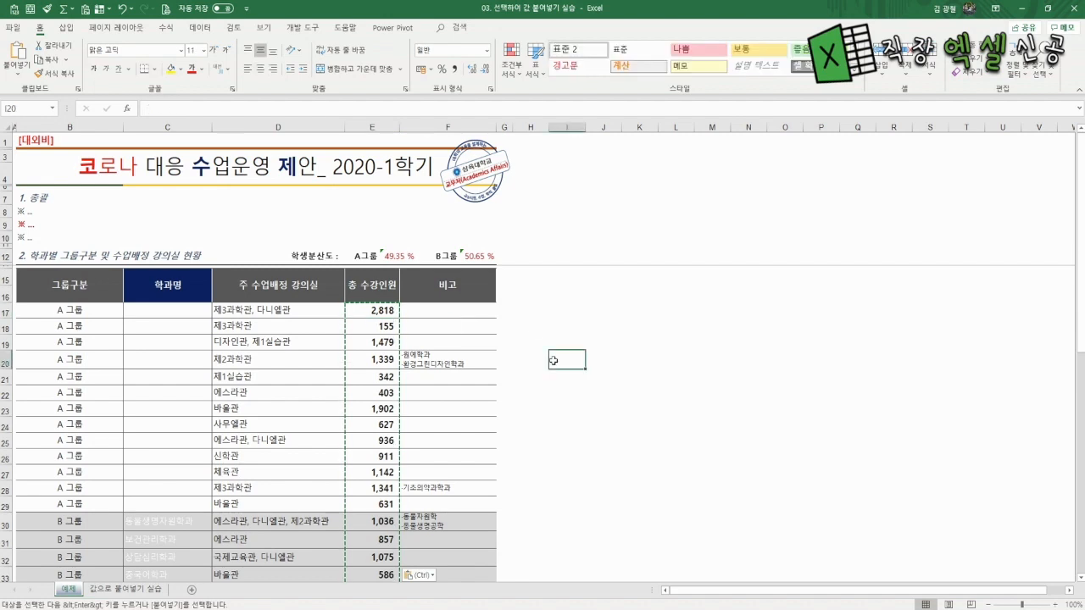
key("Escape")
key("ctrl+z")
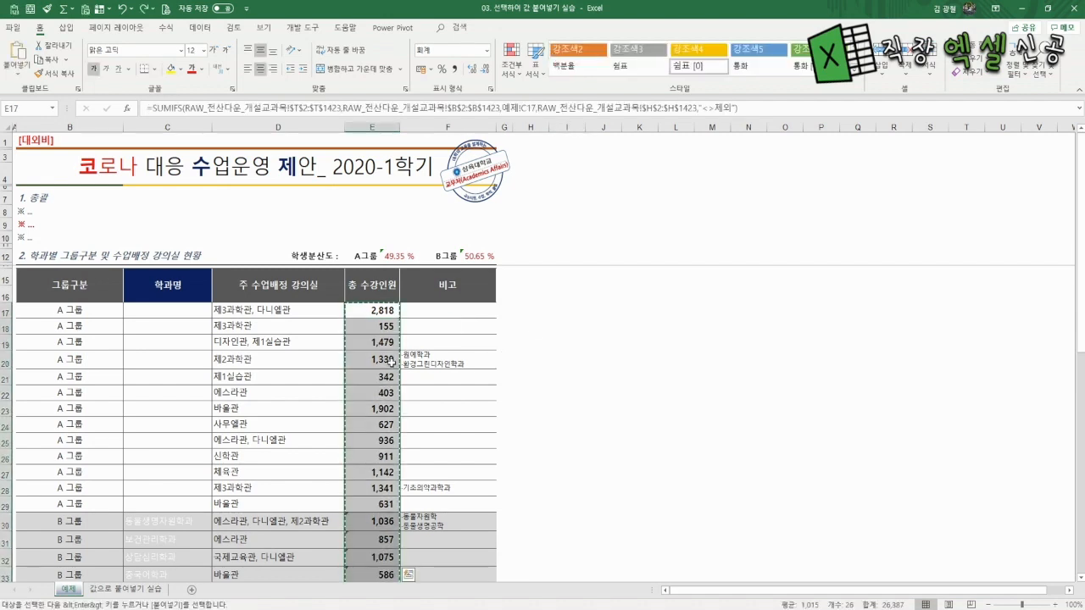
left_click(370, 358)
left_click(632, 361)
key("Escape")
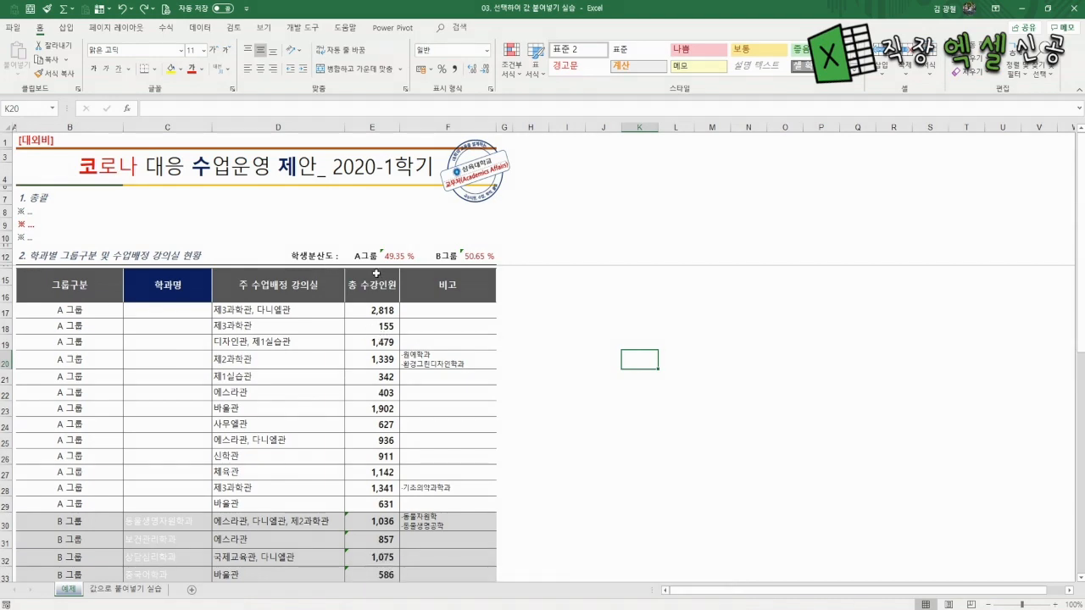
Copy E17:E42, paste it over itself as values only with the quick-access command, and check the converted contents in E29
left_click(367, 310)
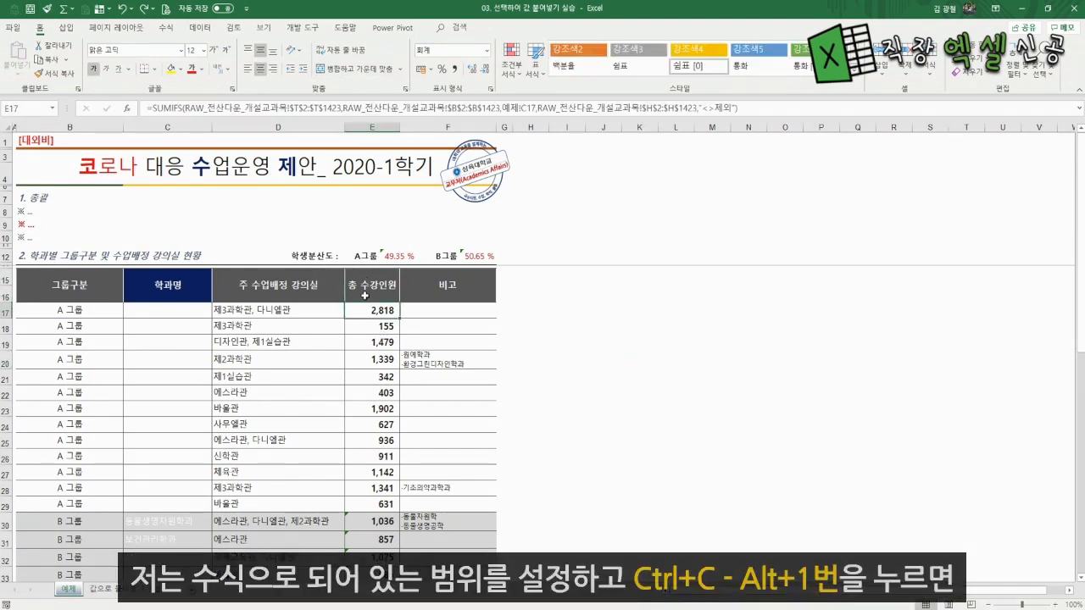
key("ctrl+shift+Down")
key("ctrl+c")
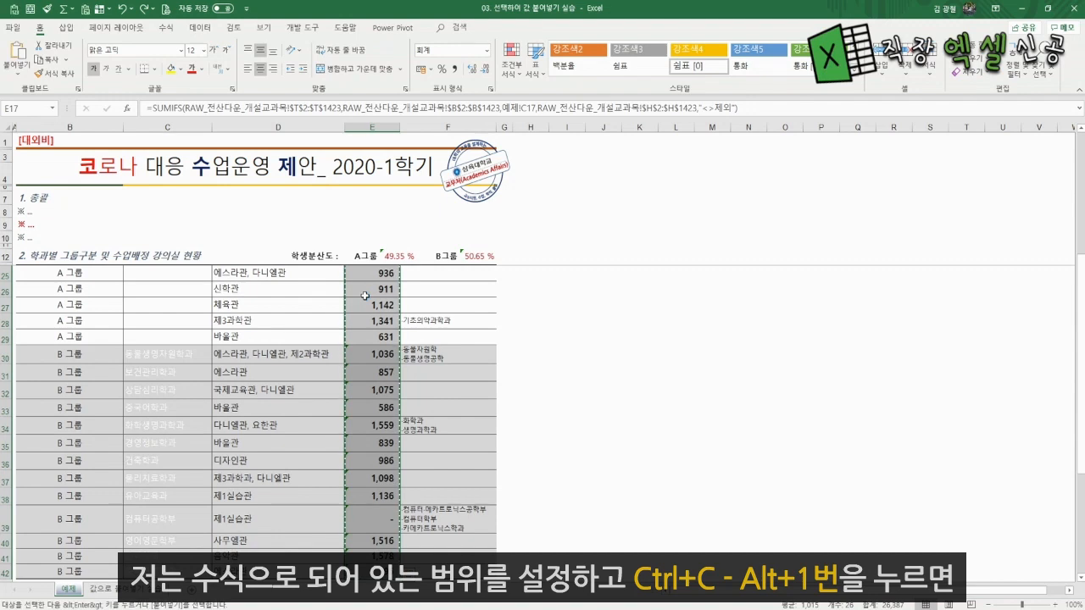
key("alt+1")
left_click(369, 336)
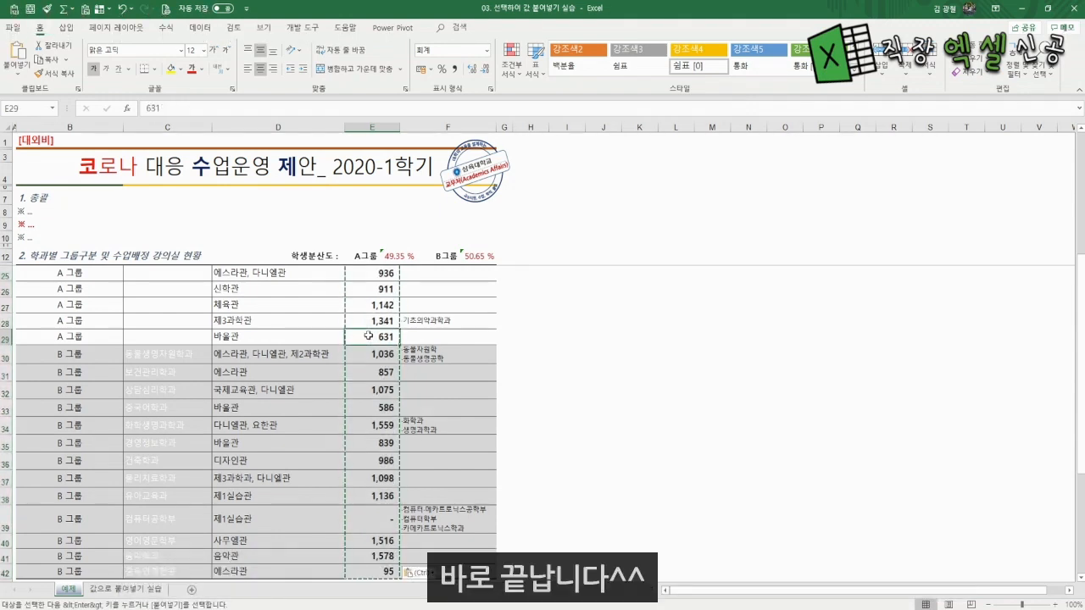
key("Escape")
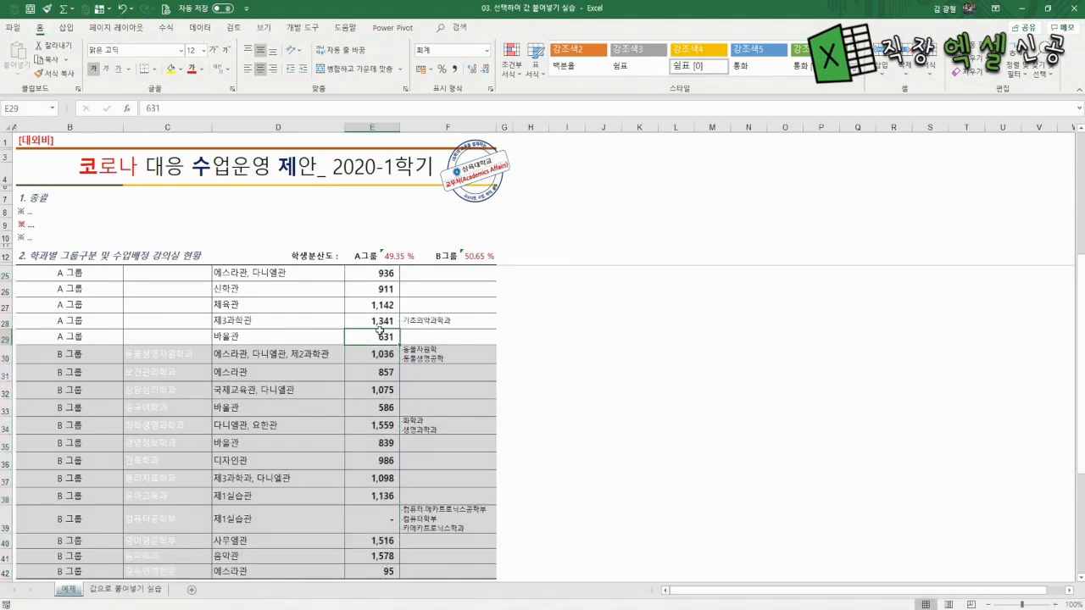
scroll(373, 332, "up", 3)
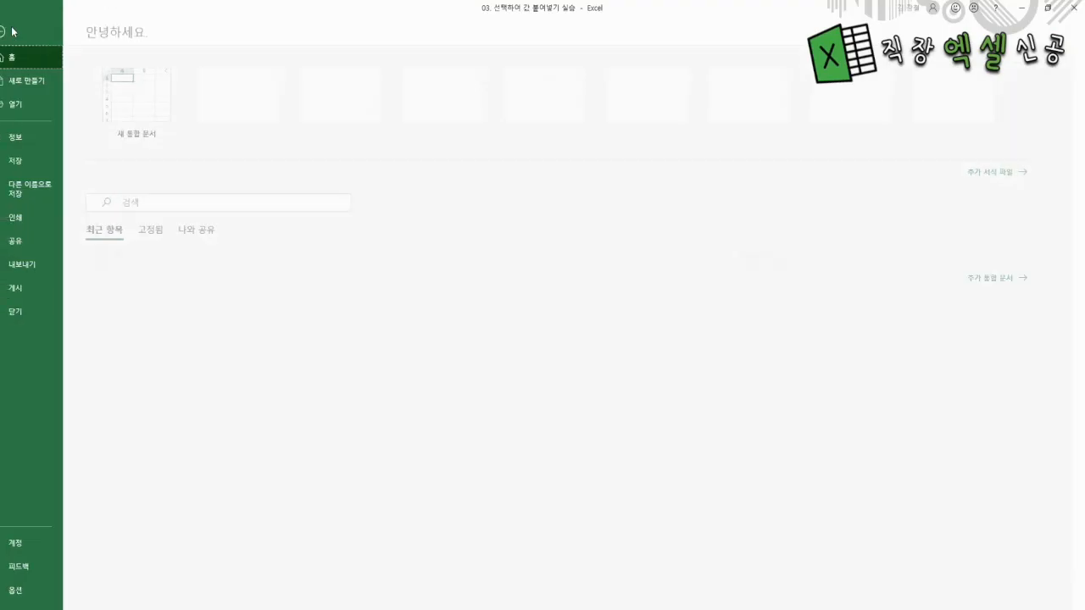
Review the commands assigned to the Quick Access Toolbar in the Excel options and close the dialog
left_click(13, 29)
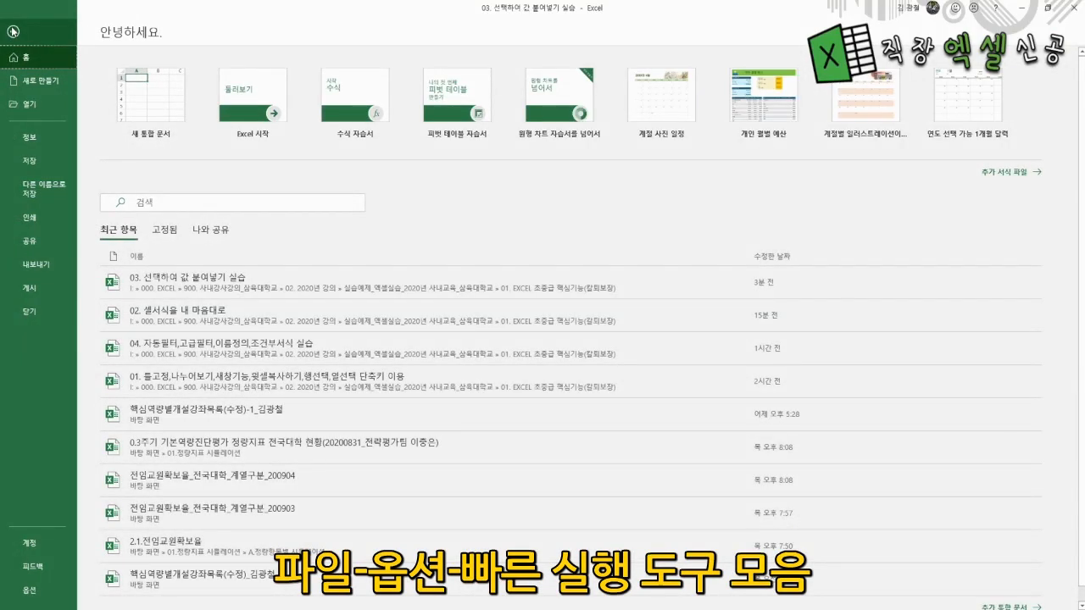
left_click(29, 590)
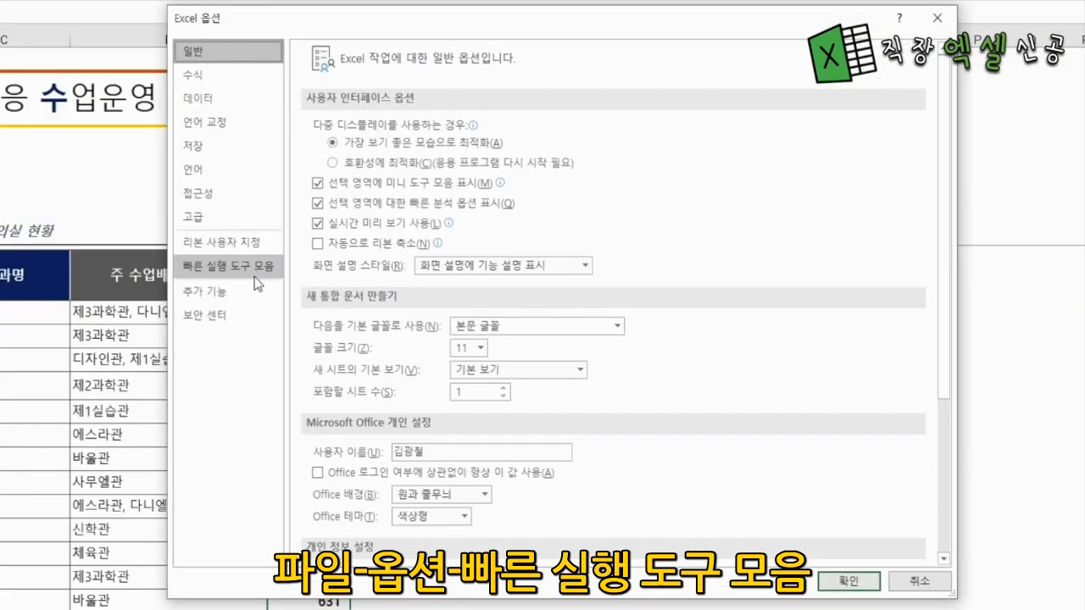
left_click(242, 268)
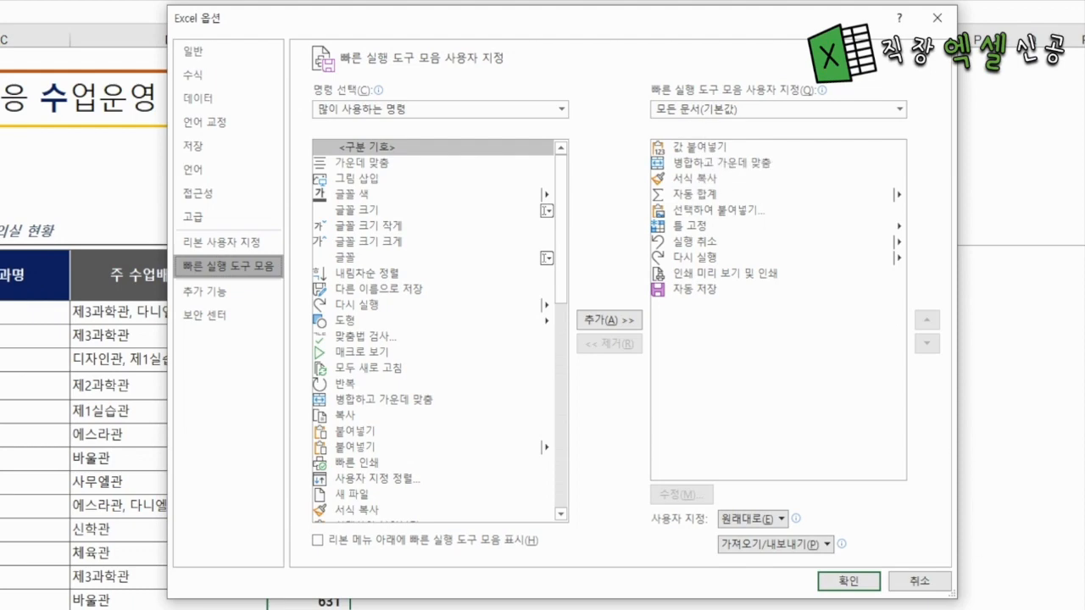
left_click(849, 581)
left_click(602, 377)
Copy E17:E42, show the shortcut numbers of the quick-access commands, and clear the copy selection
left_click(362, 286)
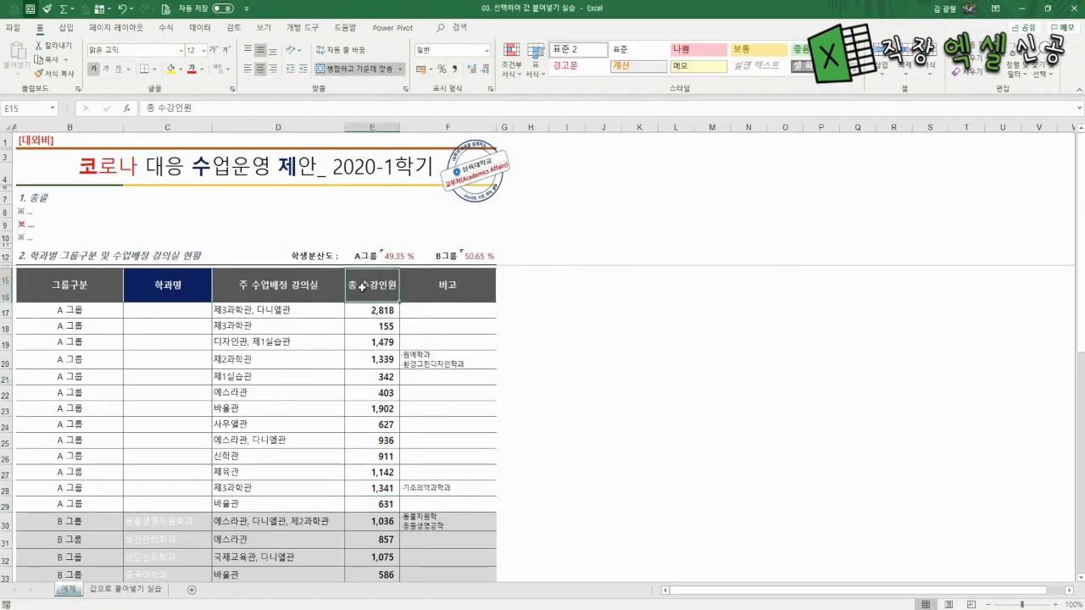
key("Down")
key("ctrl+shift+Down")
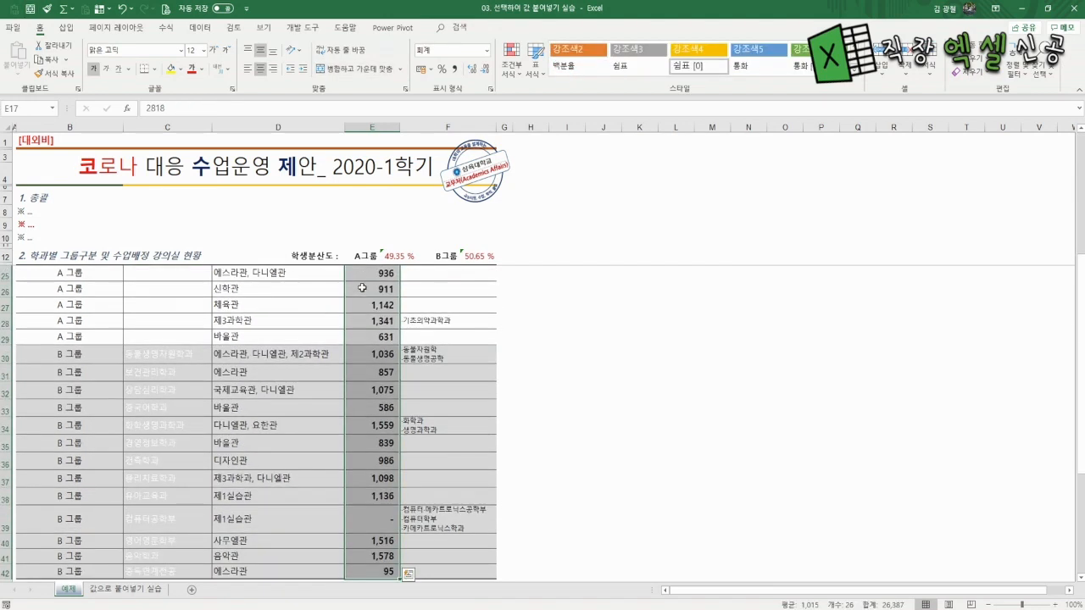
key("ctrl+c")
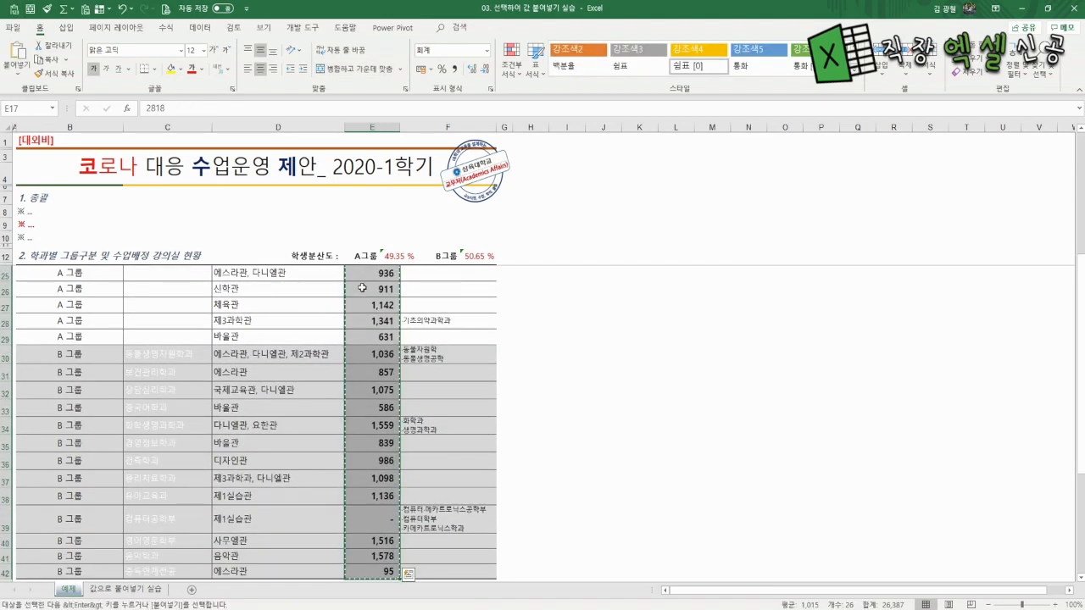
key("alt")
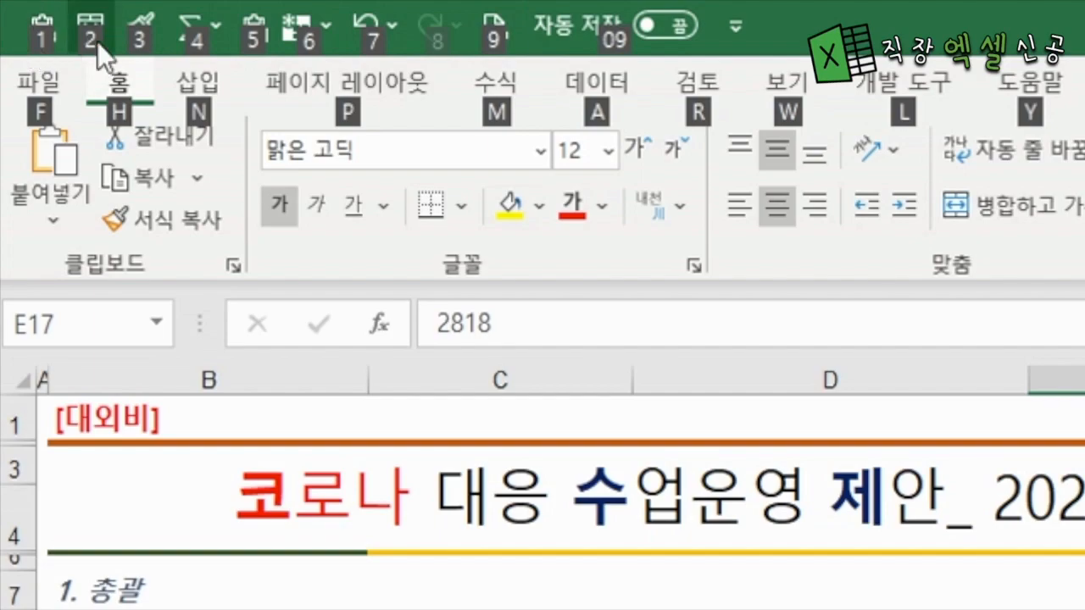
key("2")
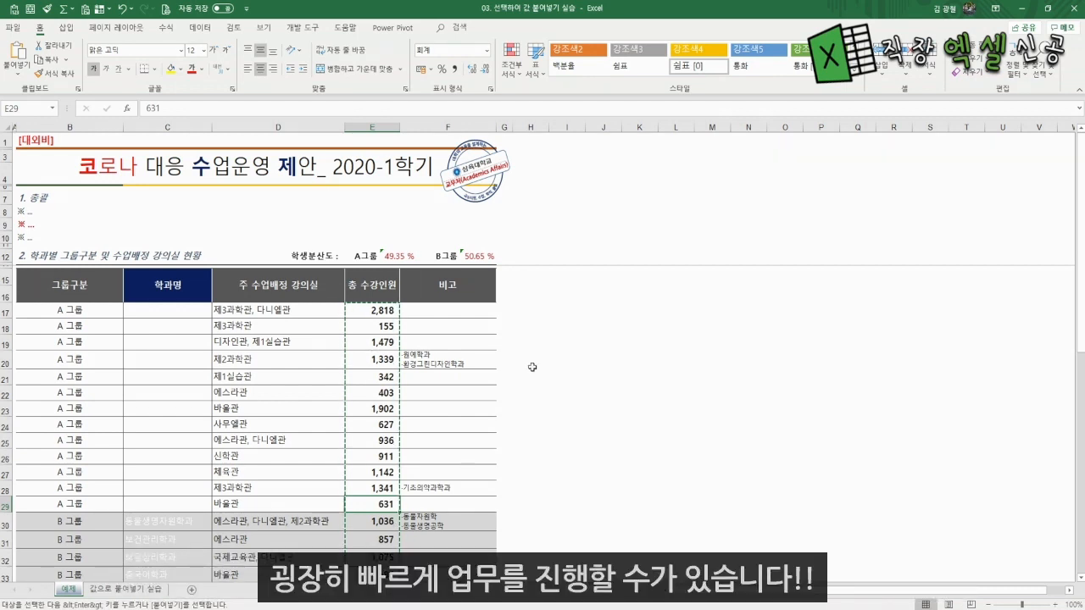
key("Escape")
Turn on gridlines for the 예제 sheet
left_click_drag(575, 212, 683, 198)
left_click(262, 28)
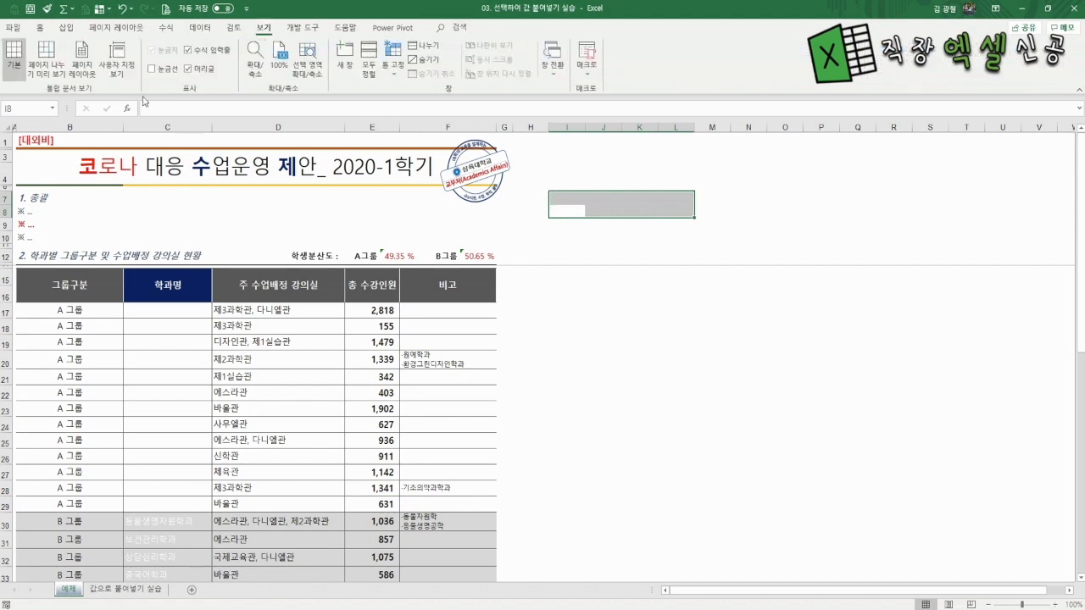
left_click(151, 69)
left_click(713, 392)
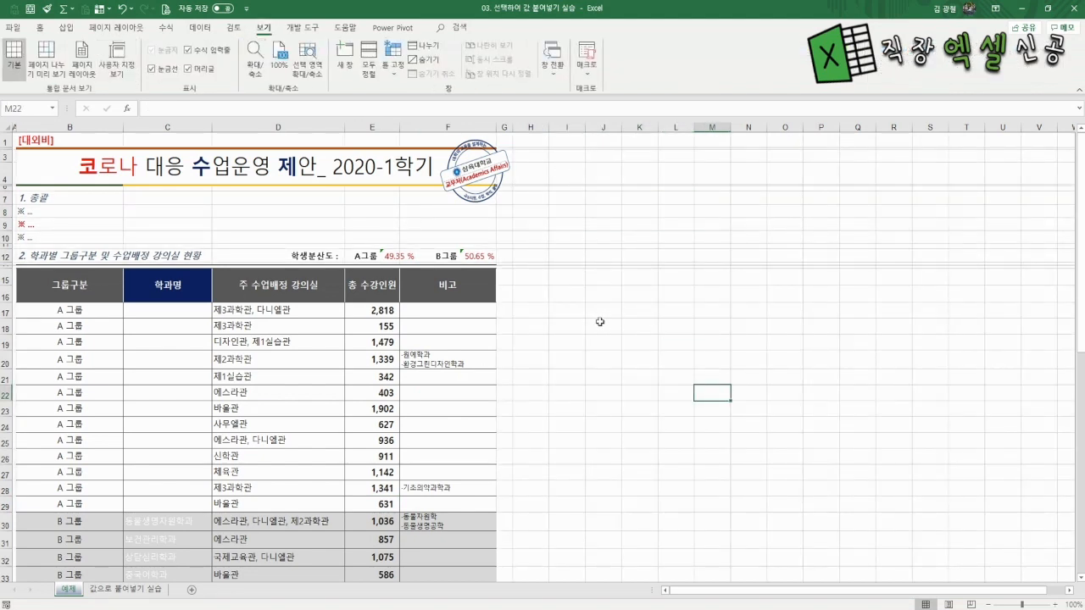
Merge and center the empty ranges I17:L17, I19:L19, I21:L21 and I24:L24 one after another with the quick-access command
left_click_drag(559, 312, 667, 313)
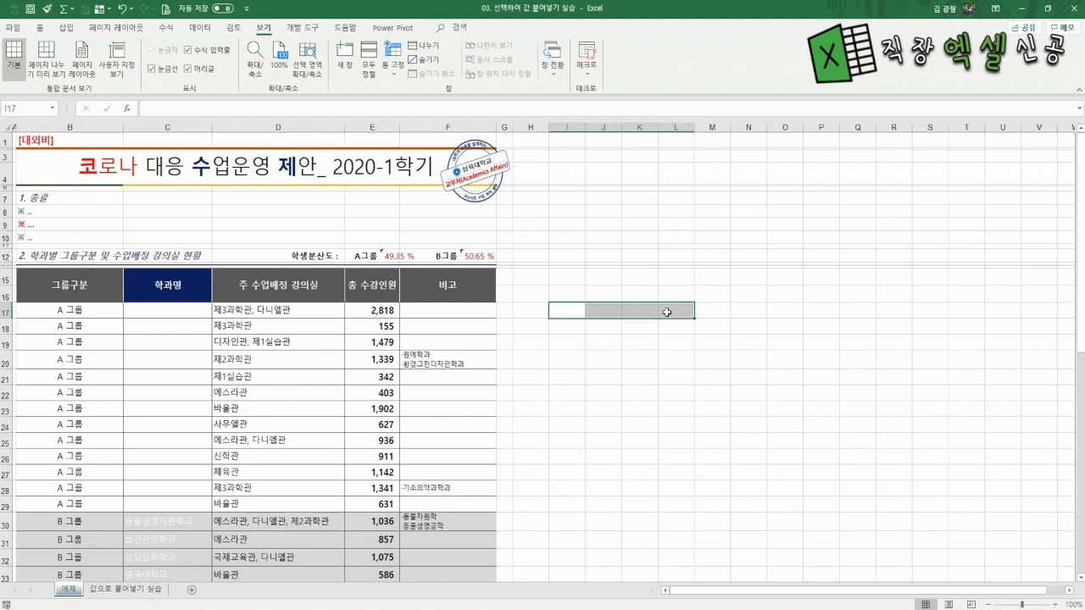
left_click(37, 27)
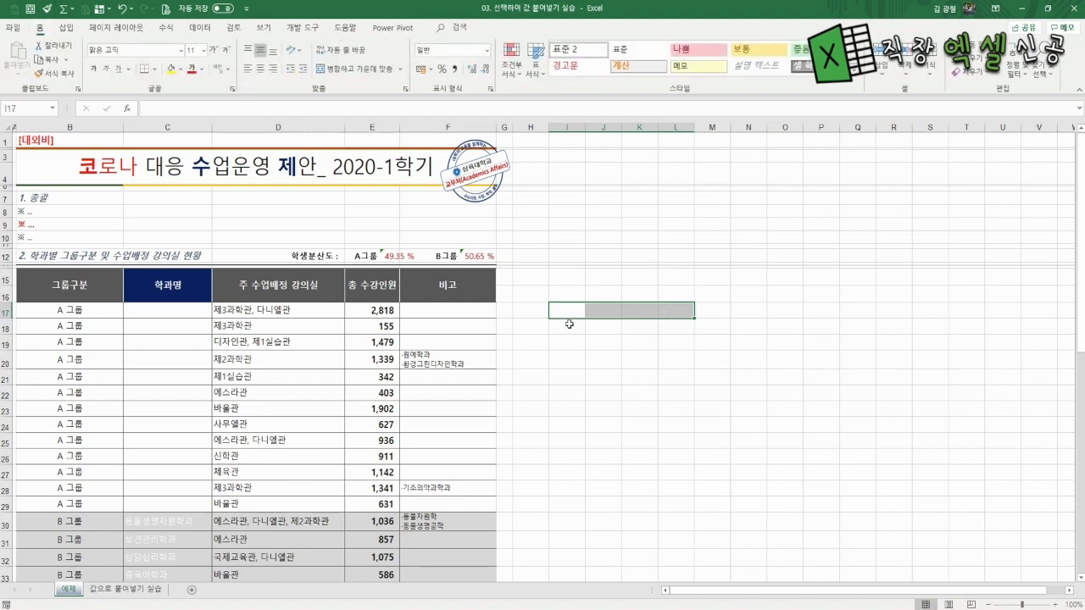
left_click(612, 355)
left_click_drag(568, 311, 667, 307)
left_click(585, 344)
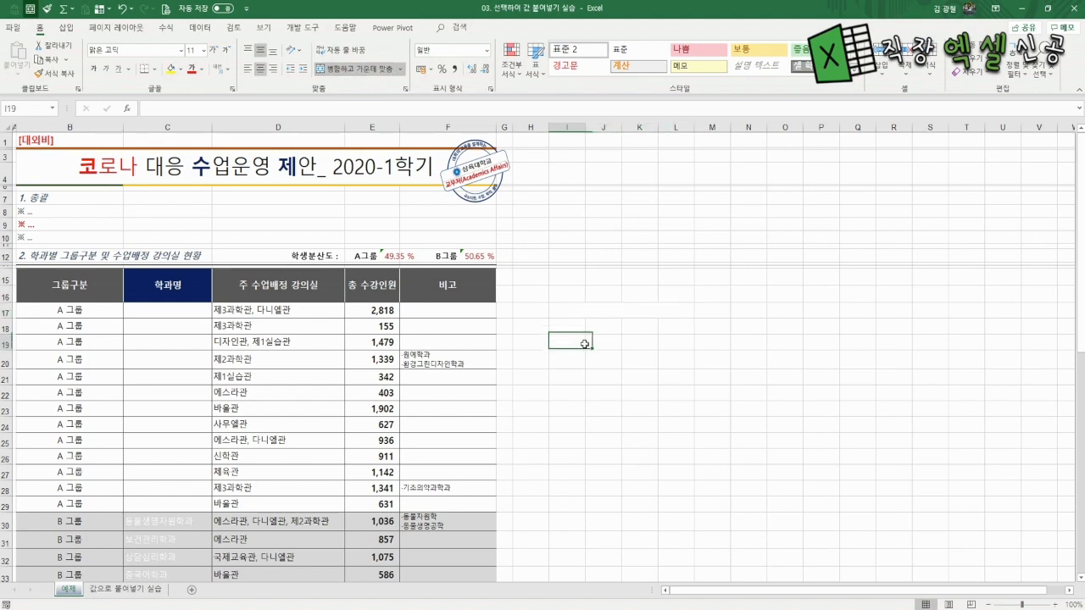
left_click_drag(585, 344, 678, 343)
left_click(628, 428)
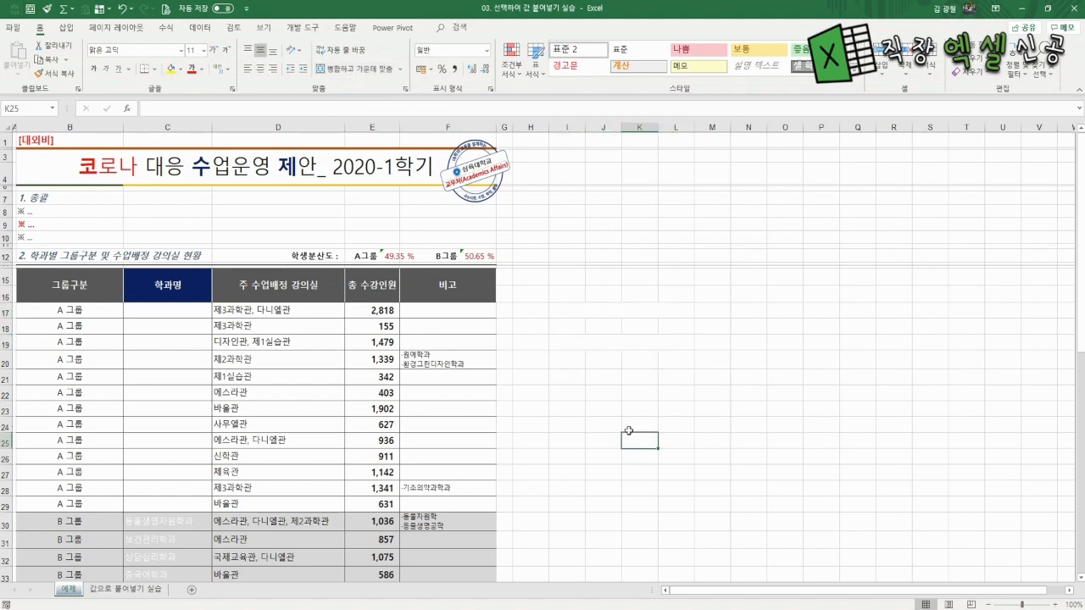
left_click_drag(568, 376, 675, 382)
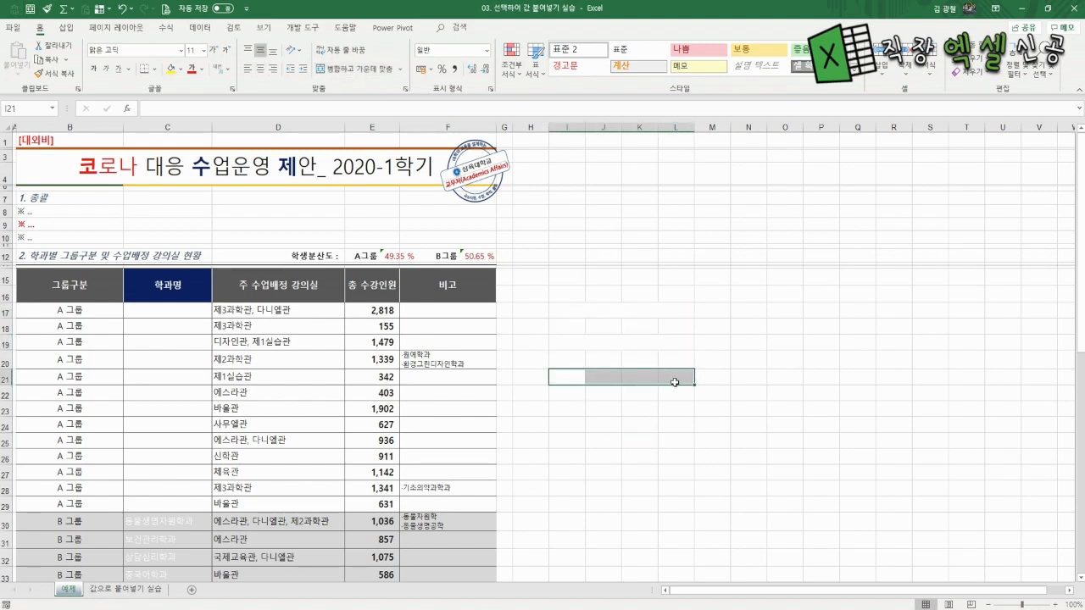
left_click_drag(567, 425, 660, 428)
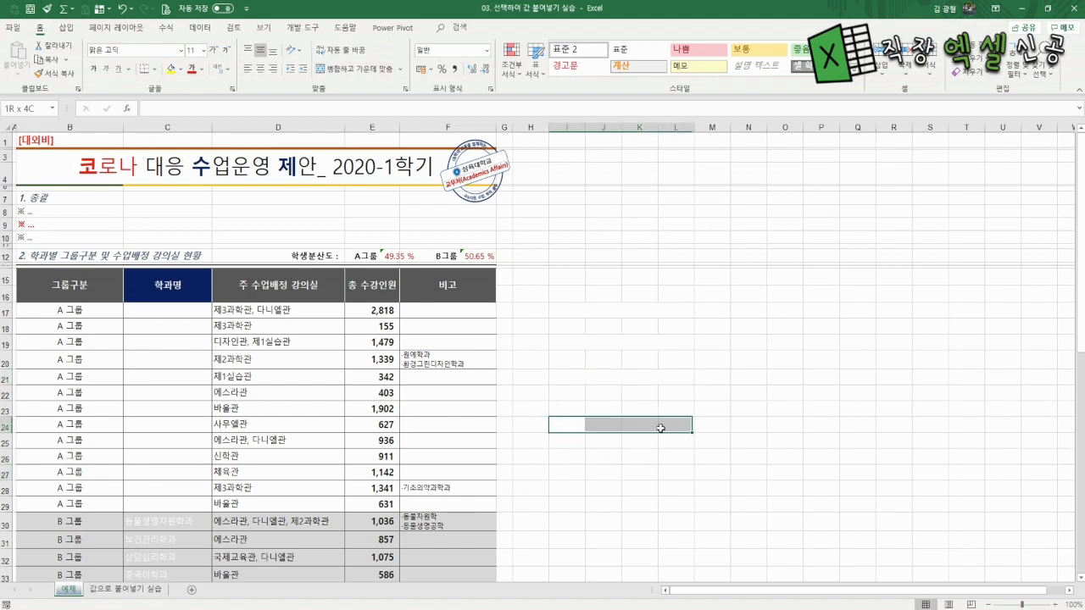
left_click(619, 488)
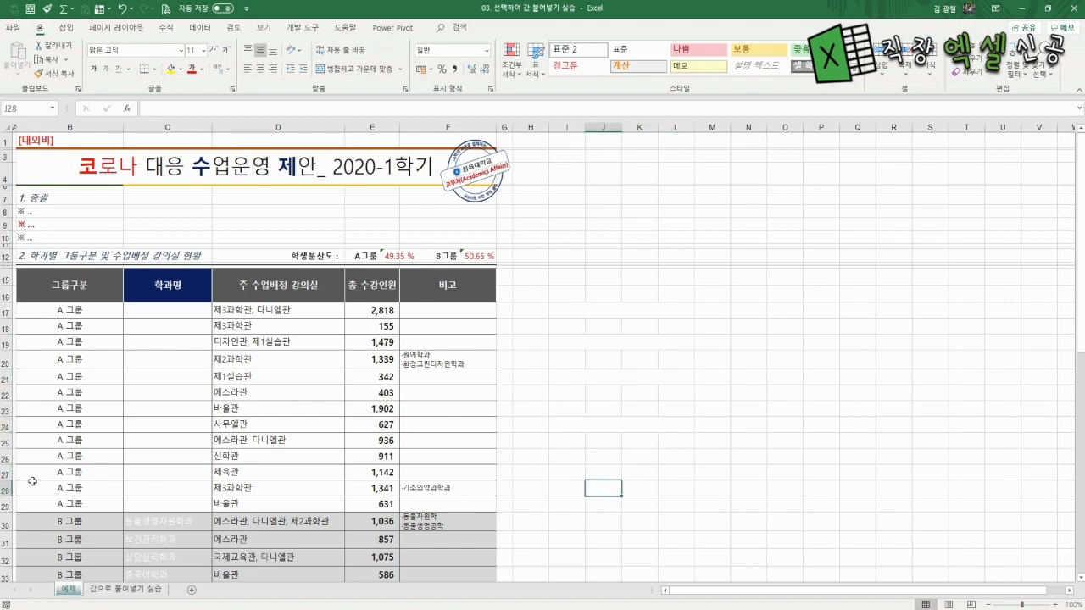
Open the Quick Access Toolbar customization page in the Excel options again
left_click(13, 28)
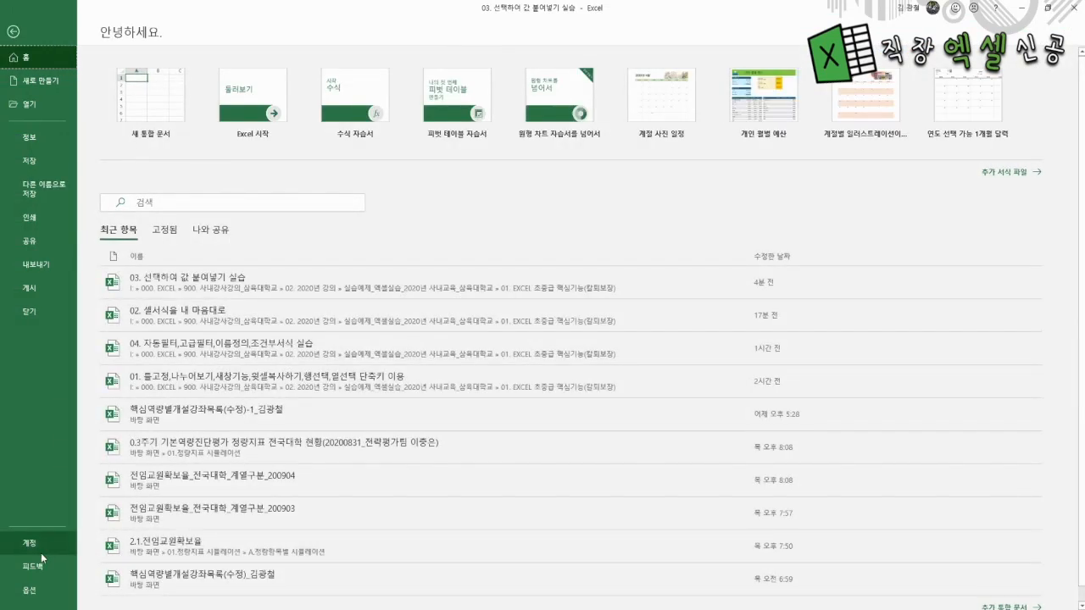
left_click(17, 589)
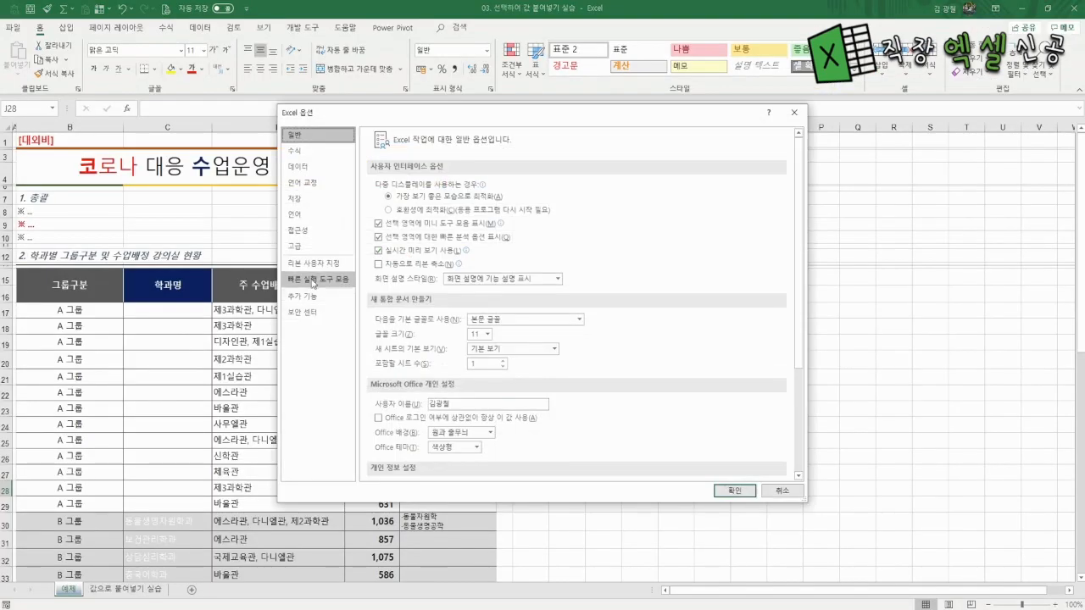
left_click(318, 278)
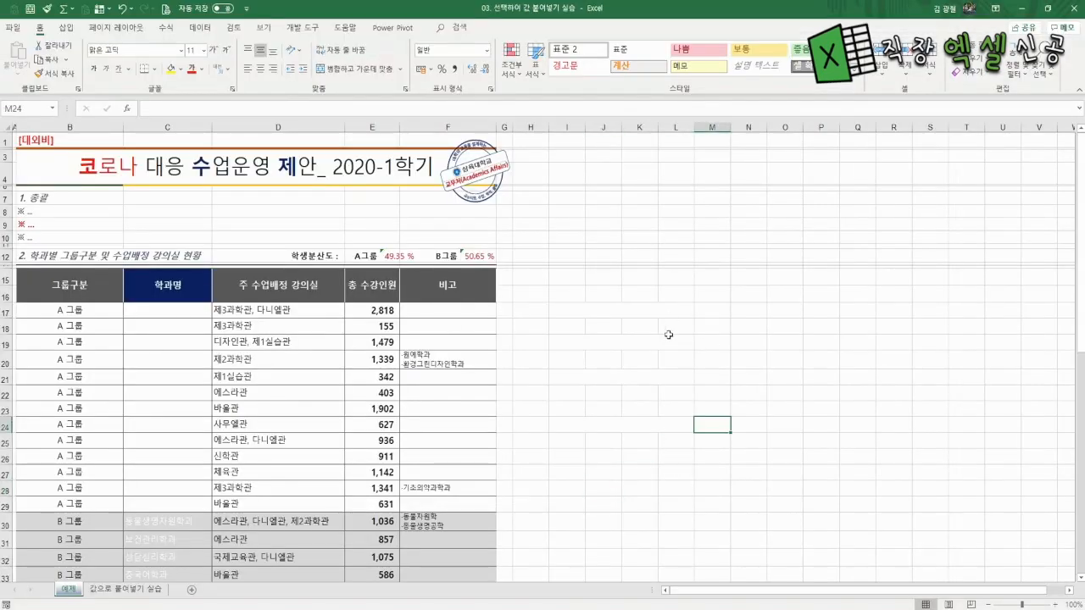
Merge and center the empty block O17:S24, and select cell E17
left_click_drag(773, 308, 932, 428)
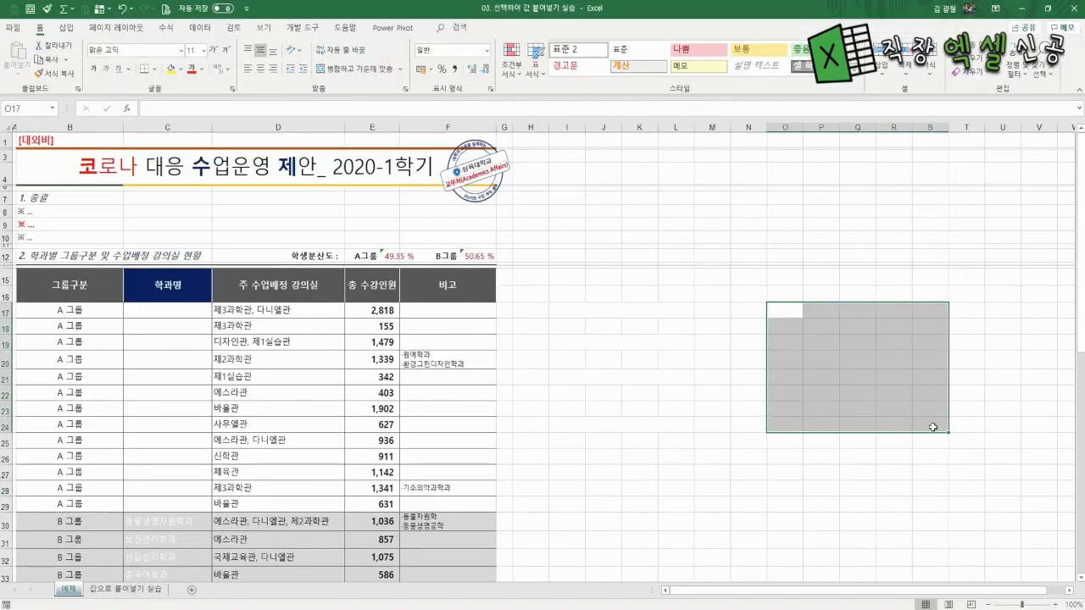
left_click(865, 500)
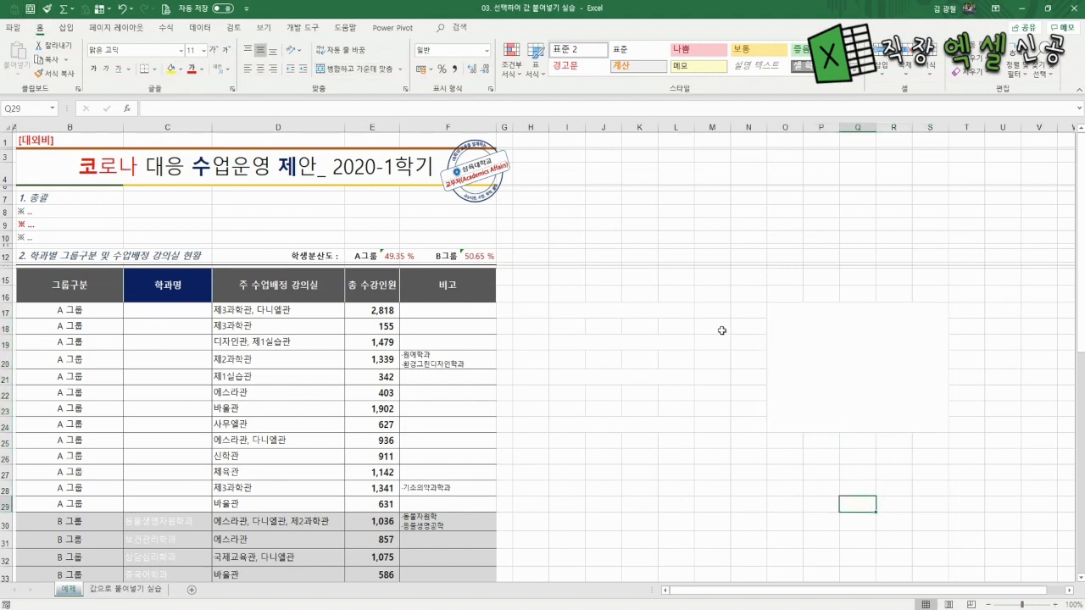
left_click(634, 339)
left_click(373, 309)
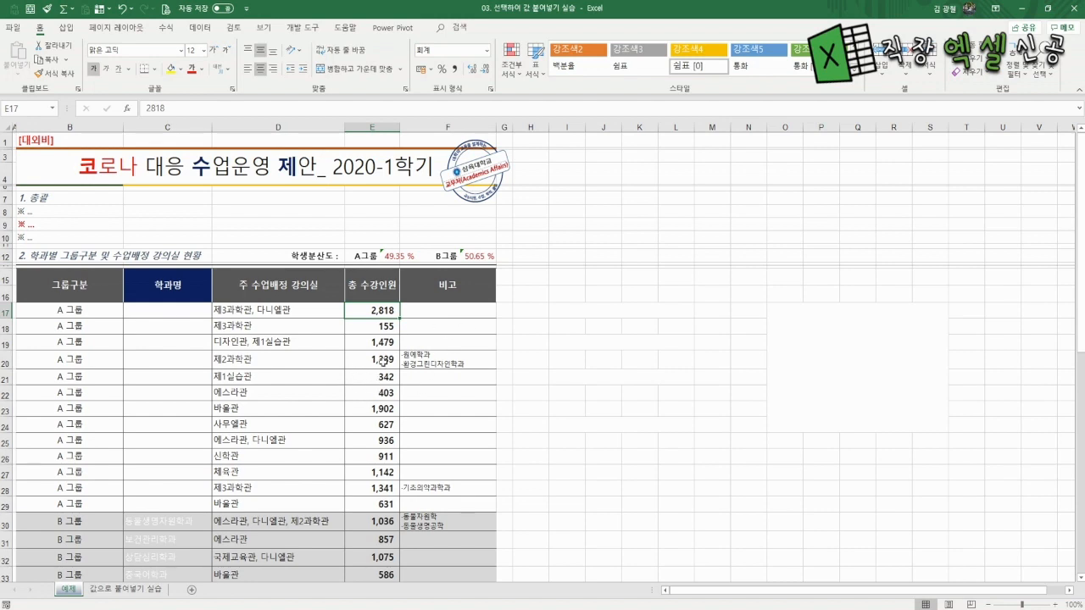
Close the workbook without saving and open the file 04. 자동필터,고급필터,이름정의,조건부서식 실습
left_click(1077, 9)
left_click(526, 329)
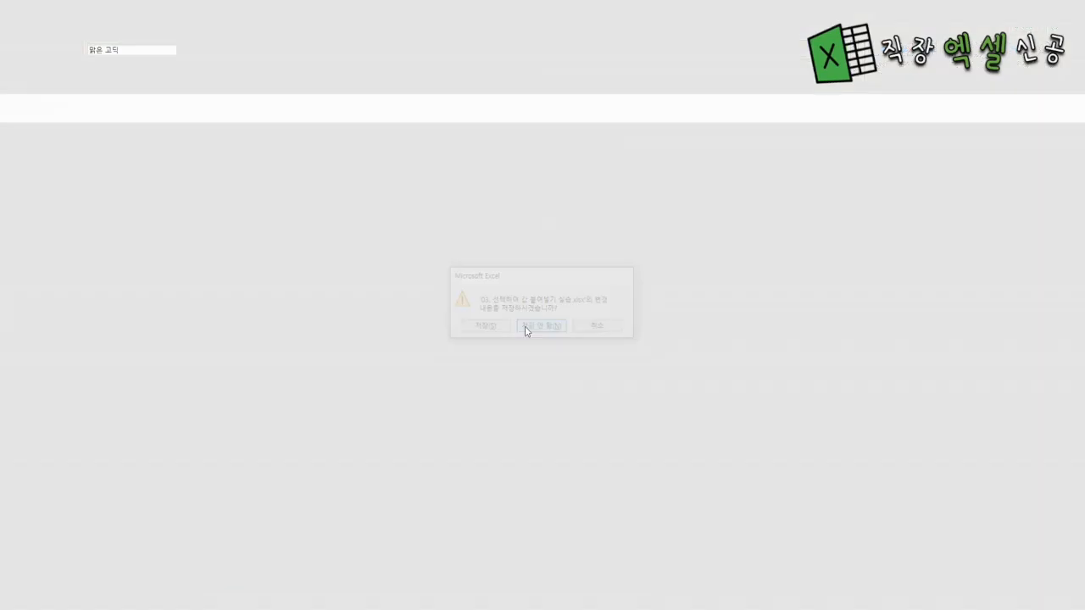
left_click(476, 136)
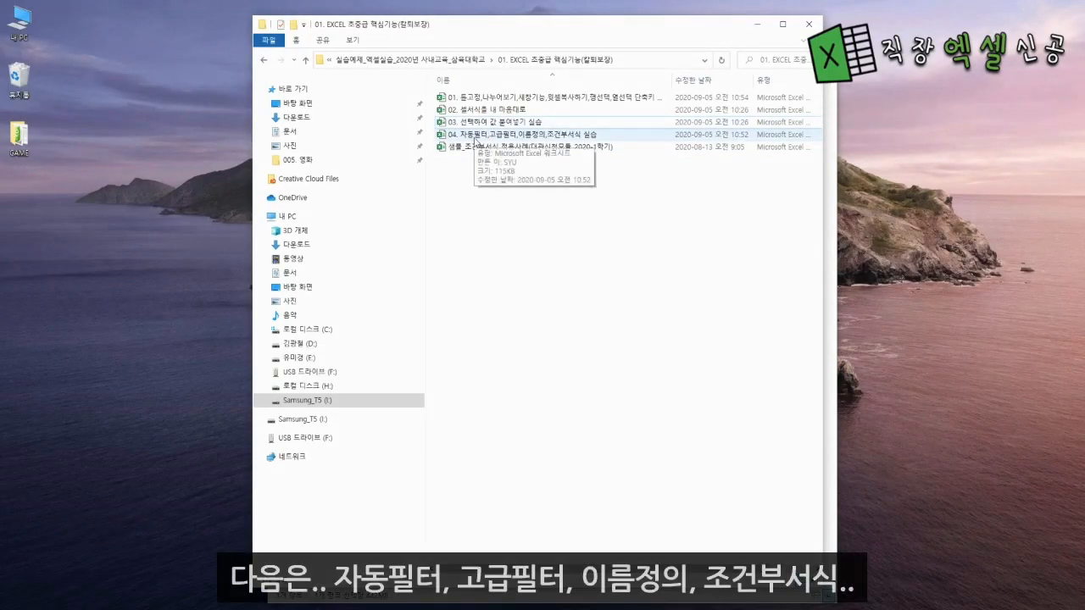
left_click(555, 137)
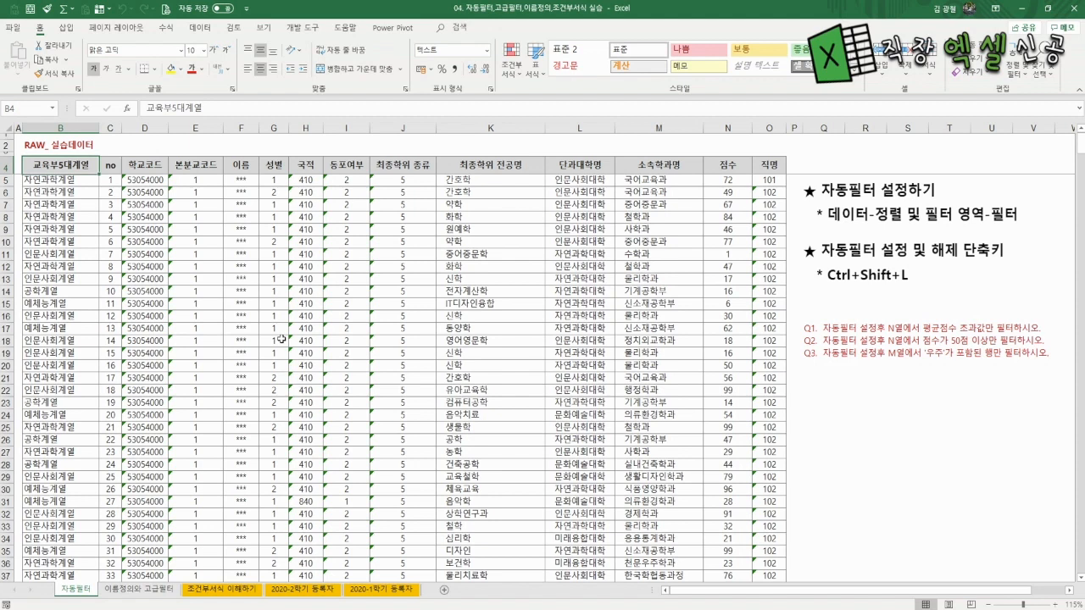
Look over the RAW_ 실습데이터 table and its header row on the 자동필터 sheet
left_click(340, 279)
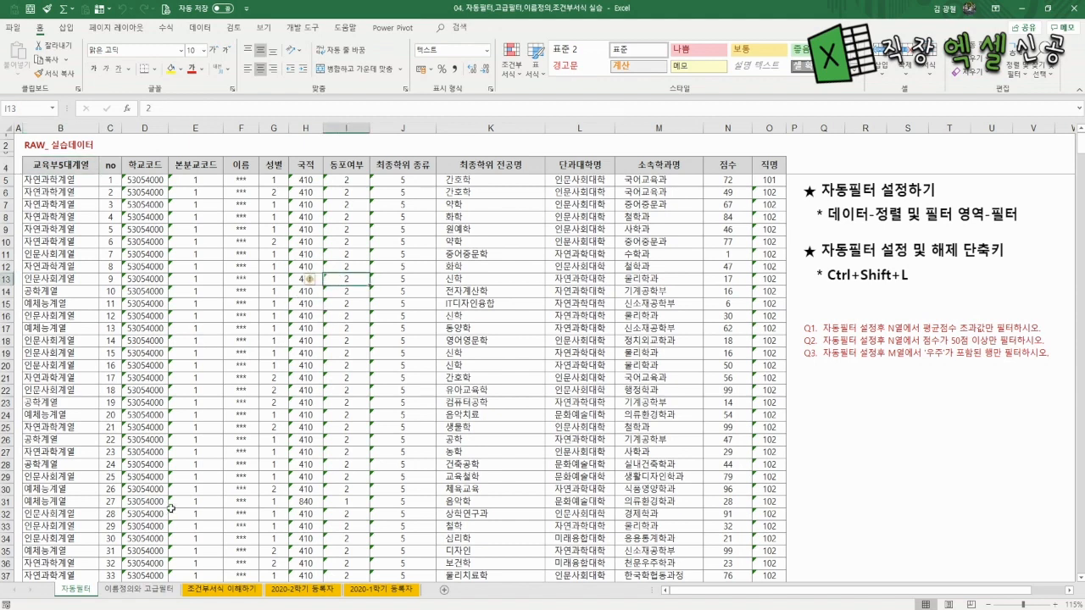
left_click(279, 282)
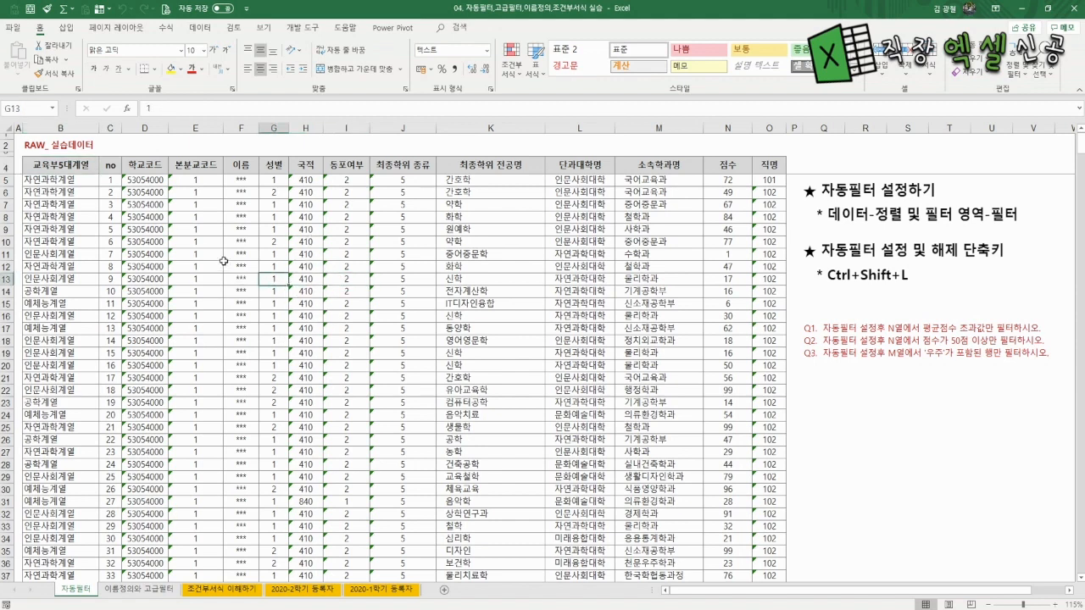
left_click_drag(66, 164, 773, 164)
left_click(383, 327)
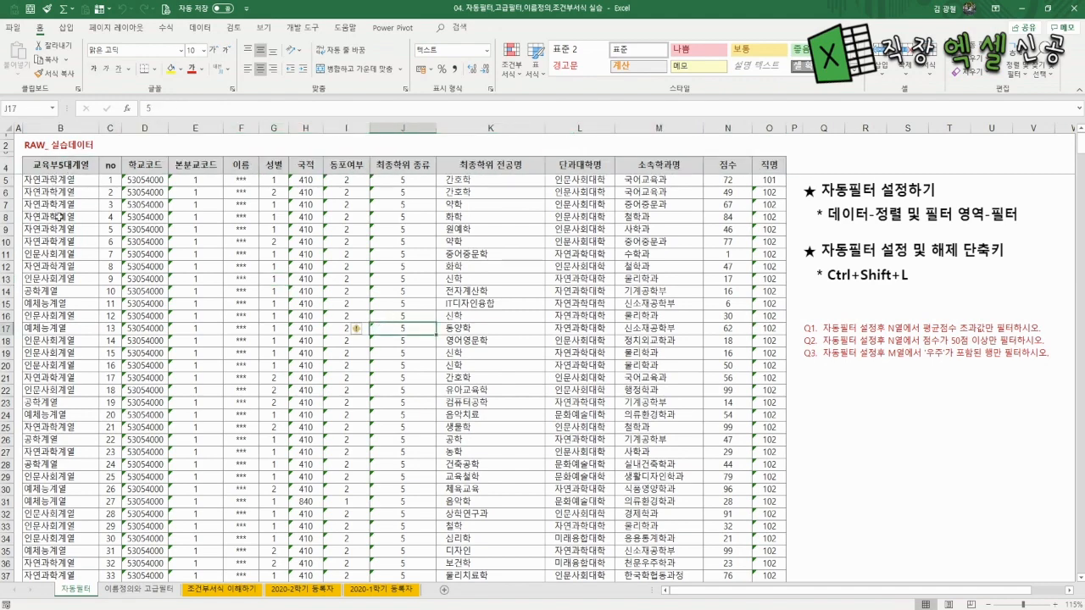
scroll(59, 216, "down", 3)
scroll(93, 236, "up", 3)
Apply an AutoFilter to the header row B4:O4 of the practice data
left_click_drag(76, 169, 763, 167)
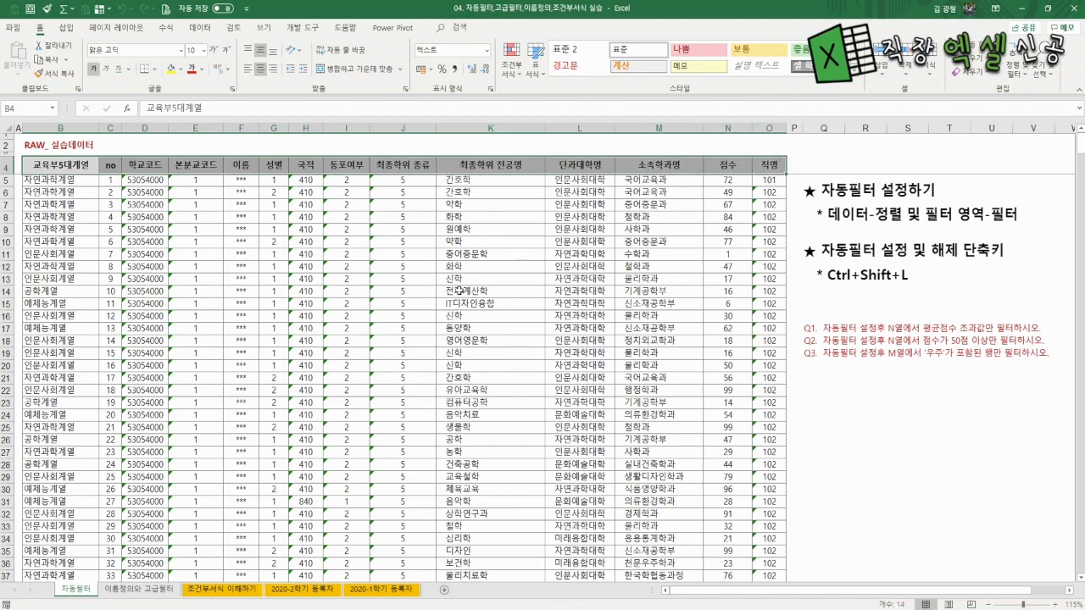
left_click(200, 27)
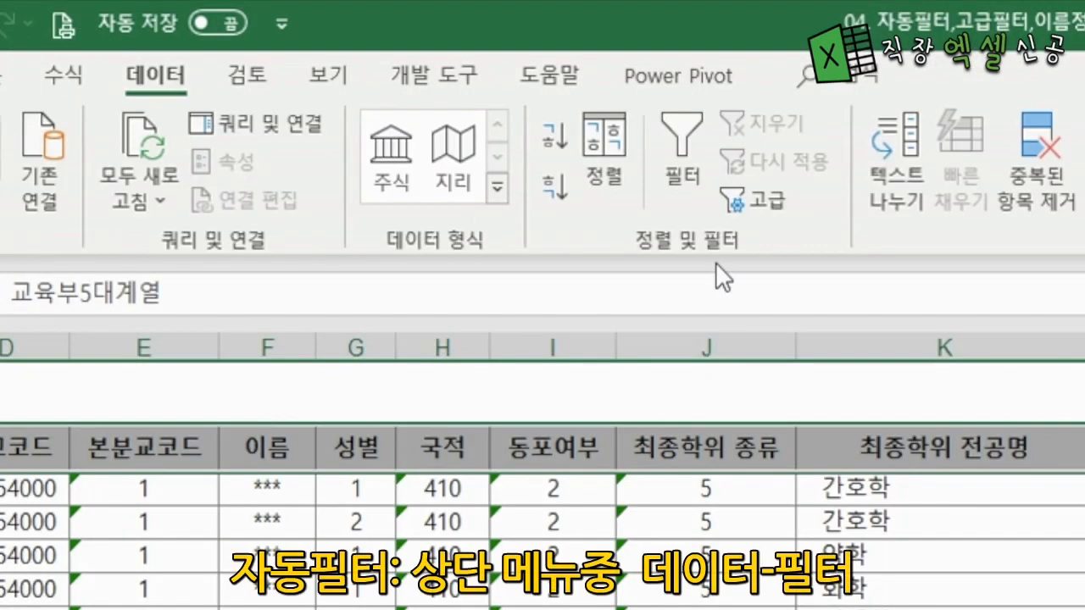
left_click(395, 61)
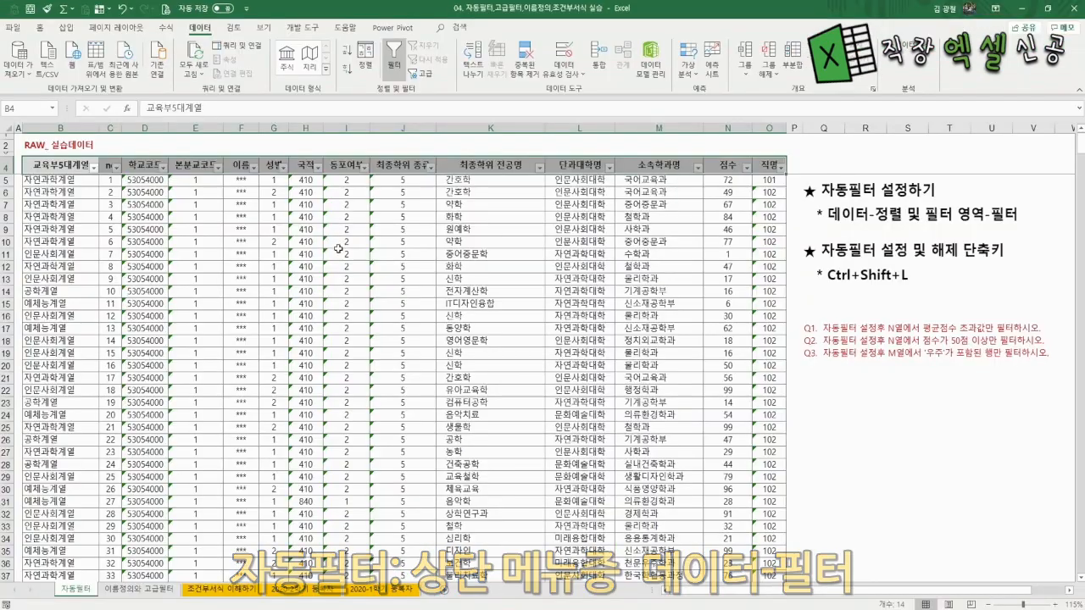
Filter the 단과대학명 column to show only the 문화예술대학 rows
left_click(612, 168)
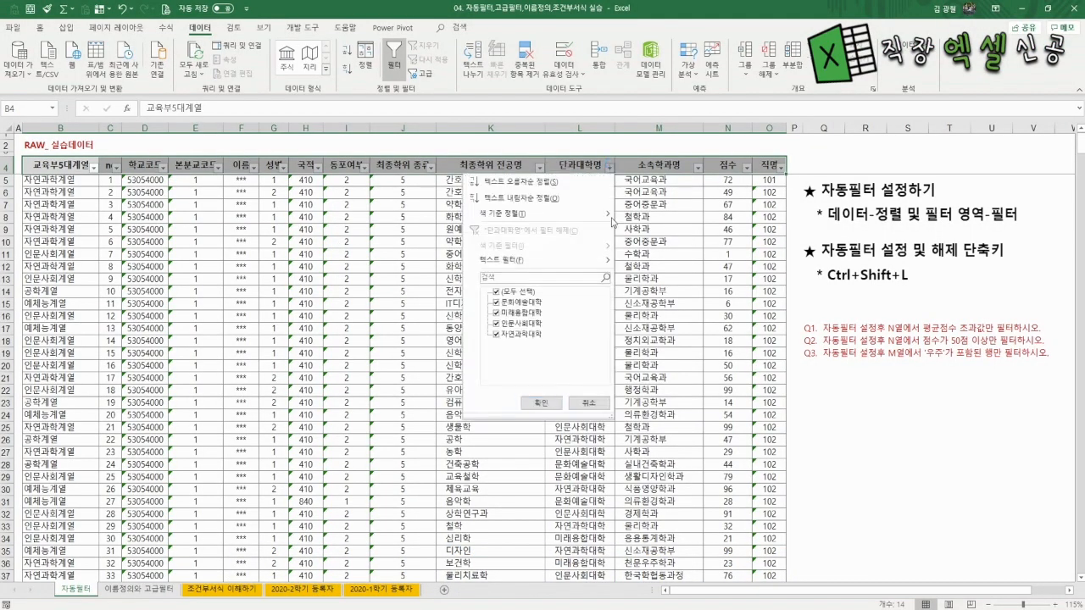
left_click(497, 293)
left_click(497, 302)
left_click(540, 402)
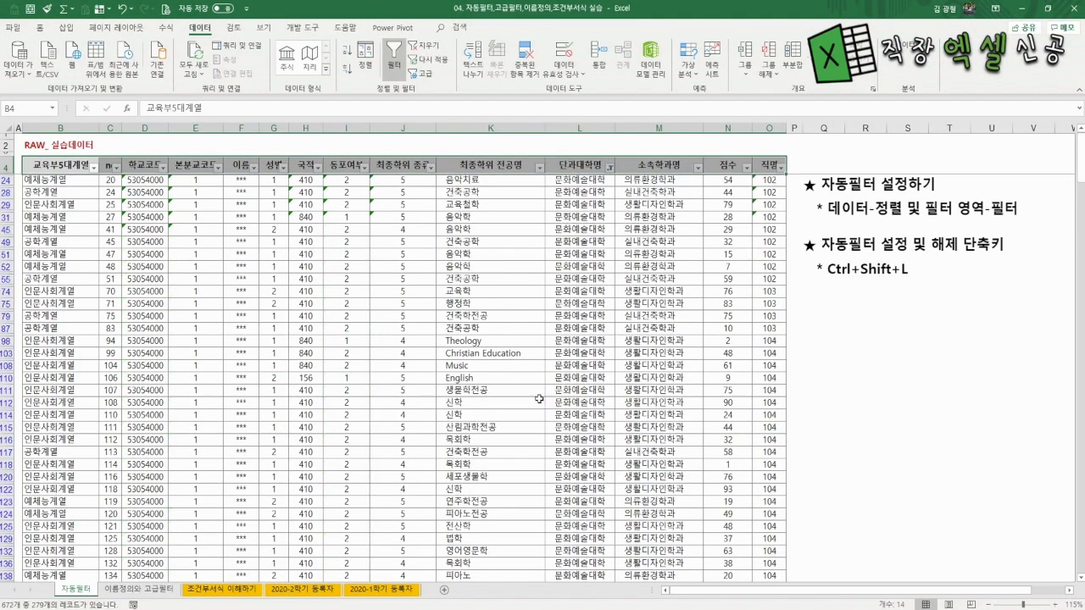
Show all 단과대학명 values again and remove the AutoFilter from header row B4:O4
left_click(610, 167)
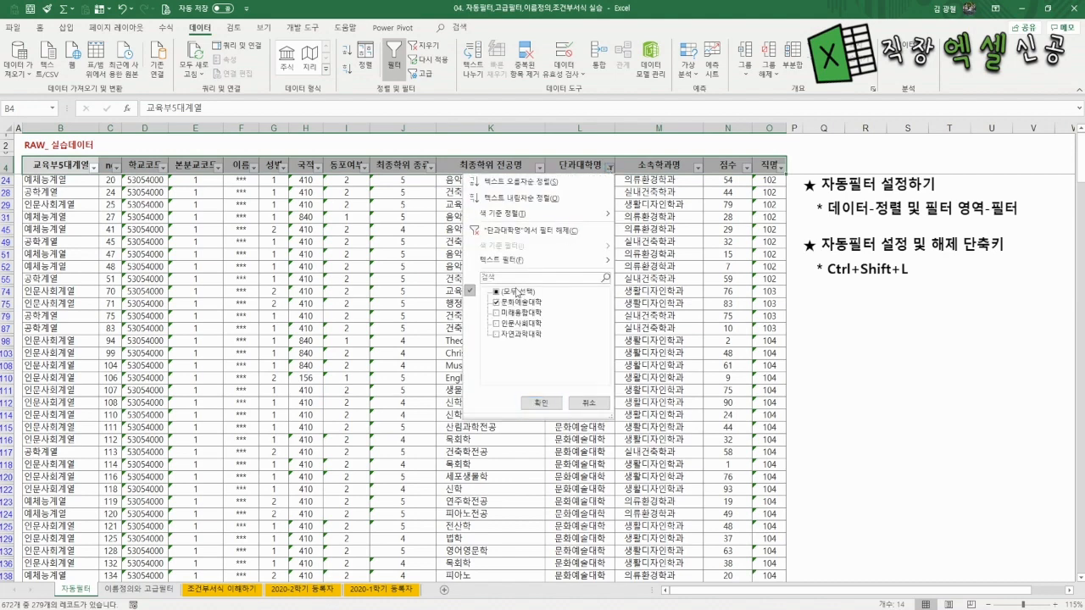
left_click(498, 293)
left_click(540, 403)
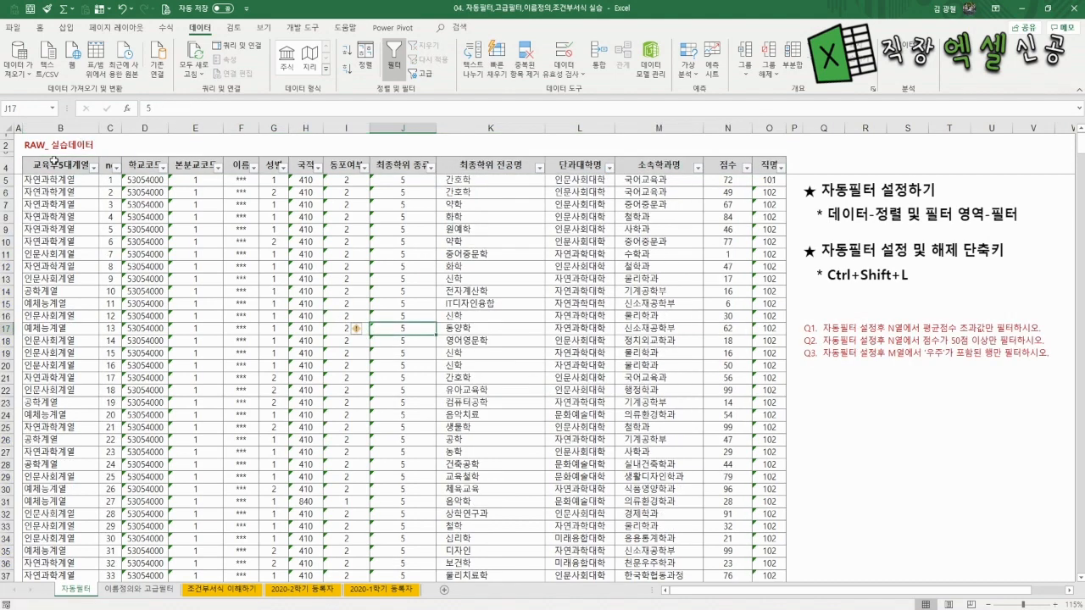
left_click_drag(55, 164, 793, 167)
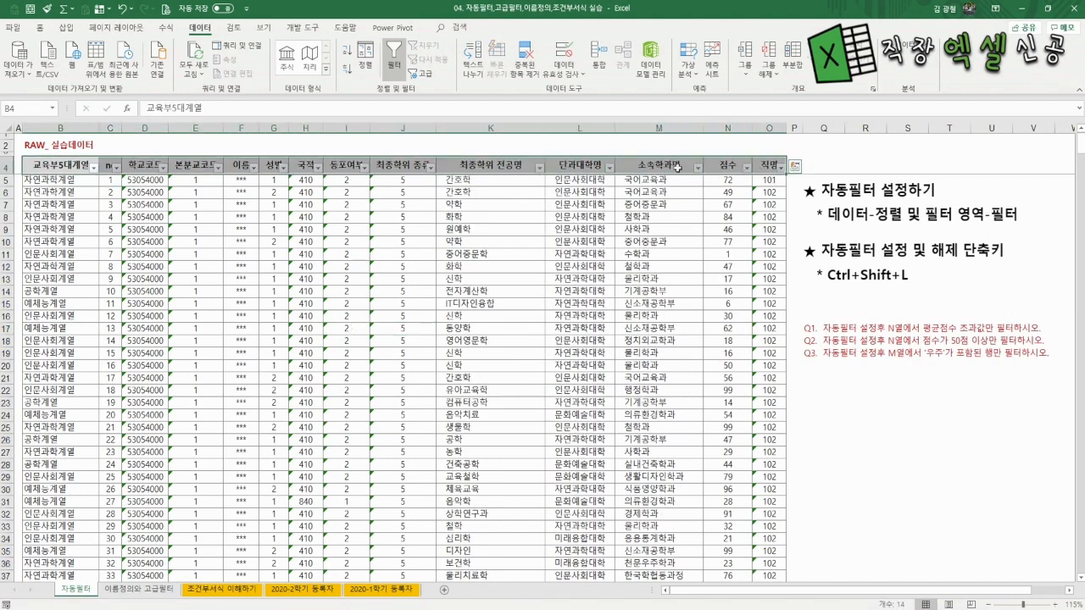
left_click(394, 61)
Apply the AutoFilter with only the single cell J12 inside the practice data selected, and turn it off again
left_click_drag(346, 279, 346, 291)
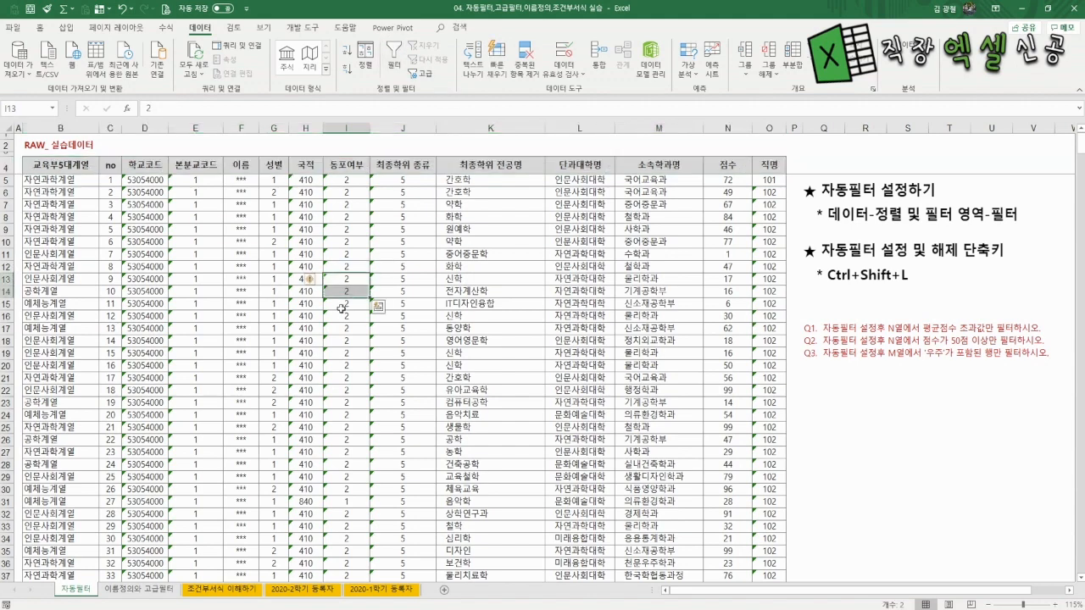
left_click(193, 303)
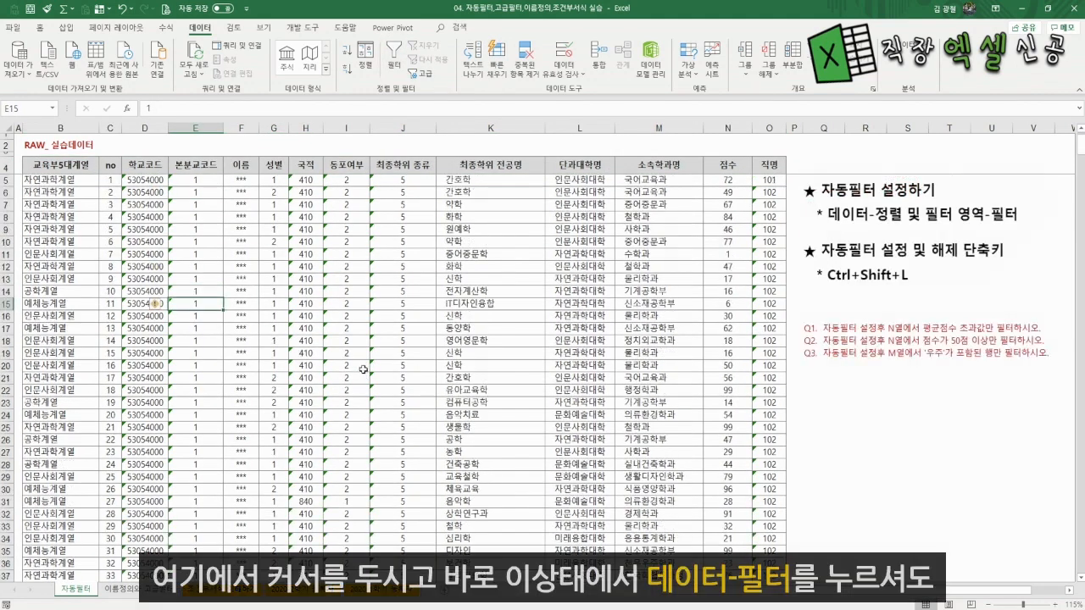
left_click(381, 268)
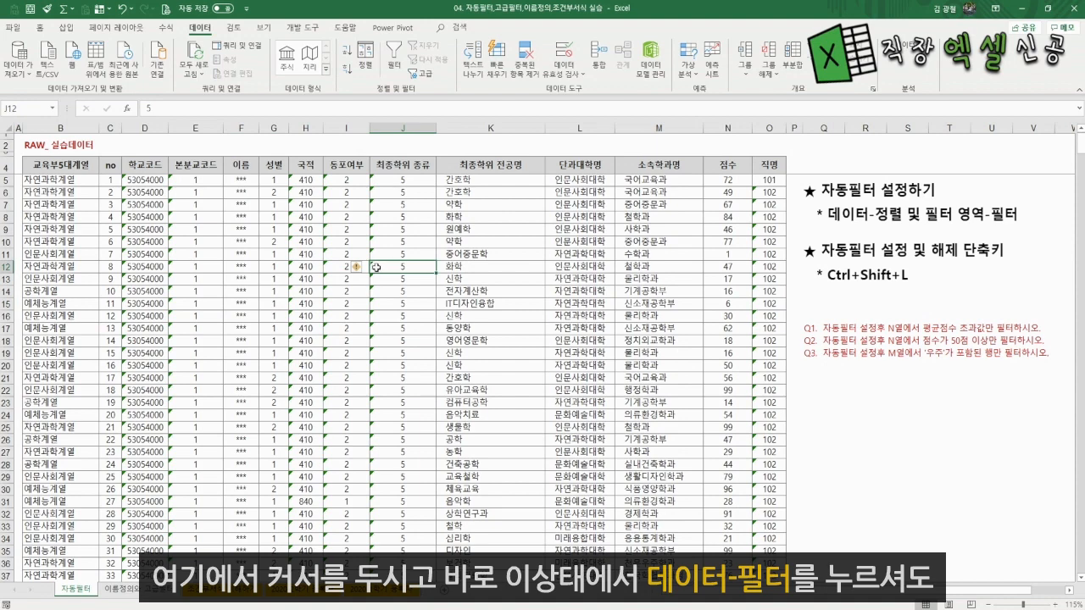
left_click(393, 61)
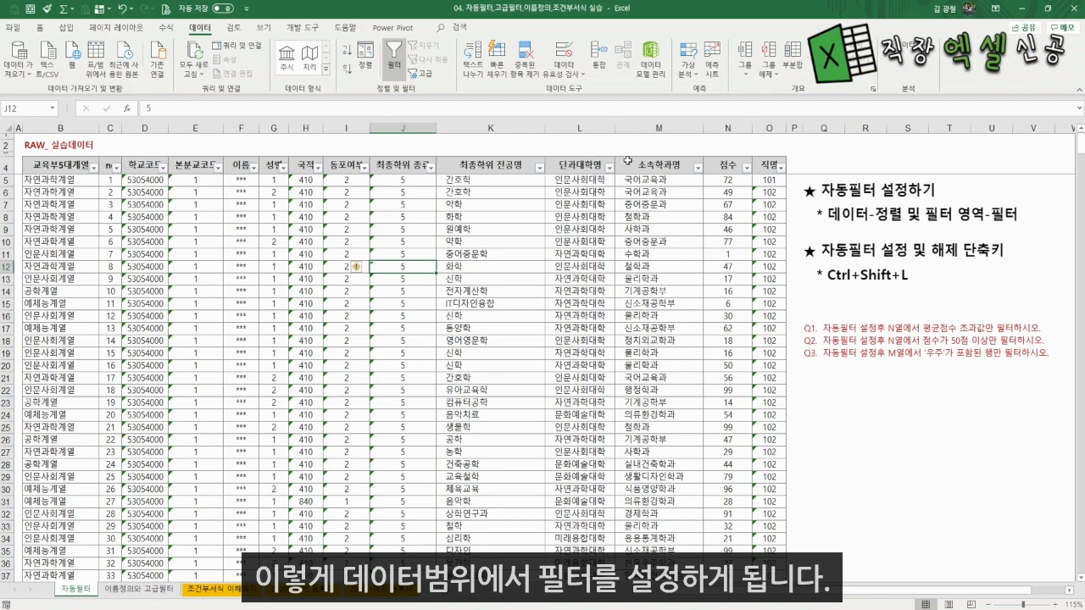
left_click(394, 63)
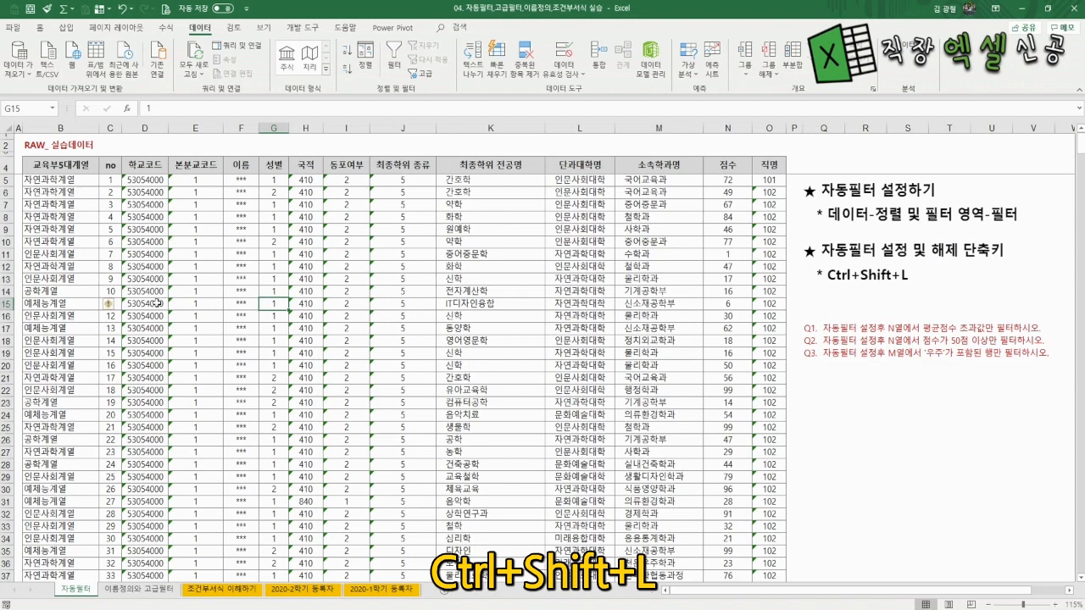
Toggle the AutoFilter on and off twice with cell K15 inside the table selected
left_click(143, 304)
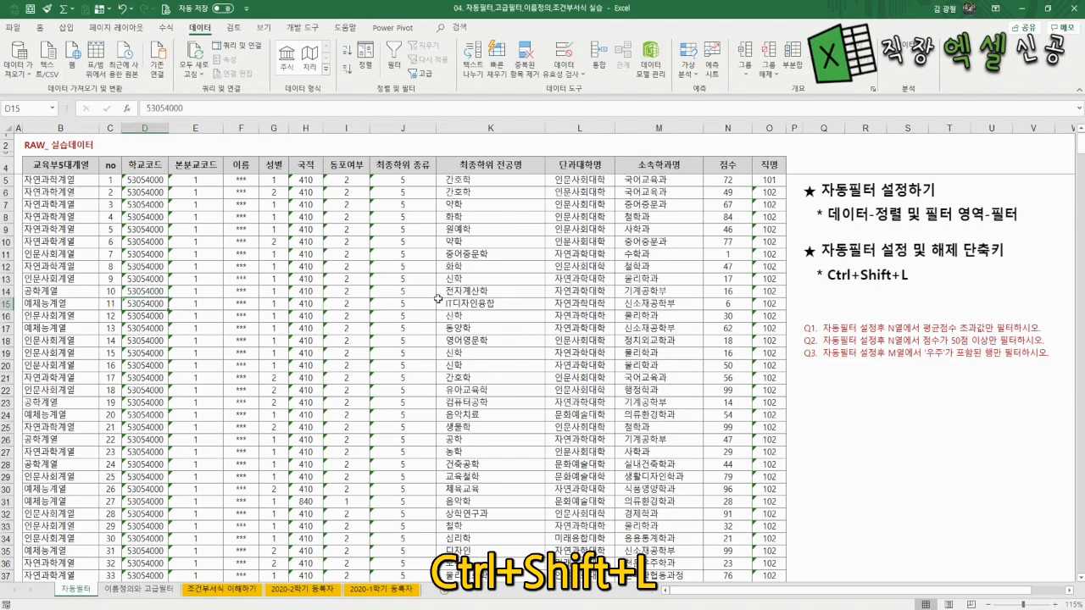
left_click(500, 302)
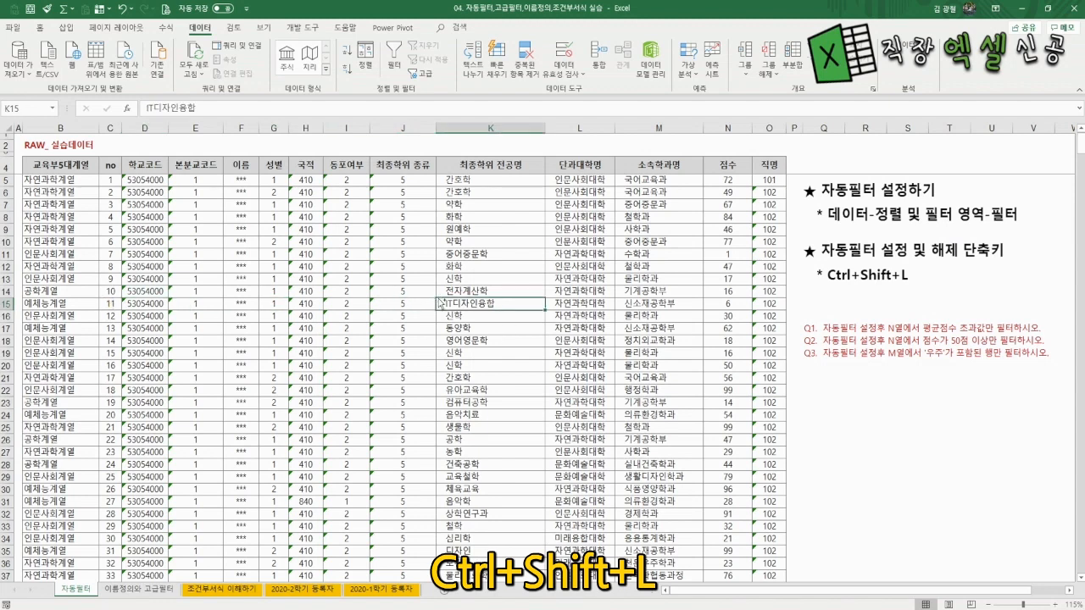
key("ctrl+shift+l")
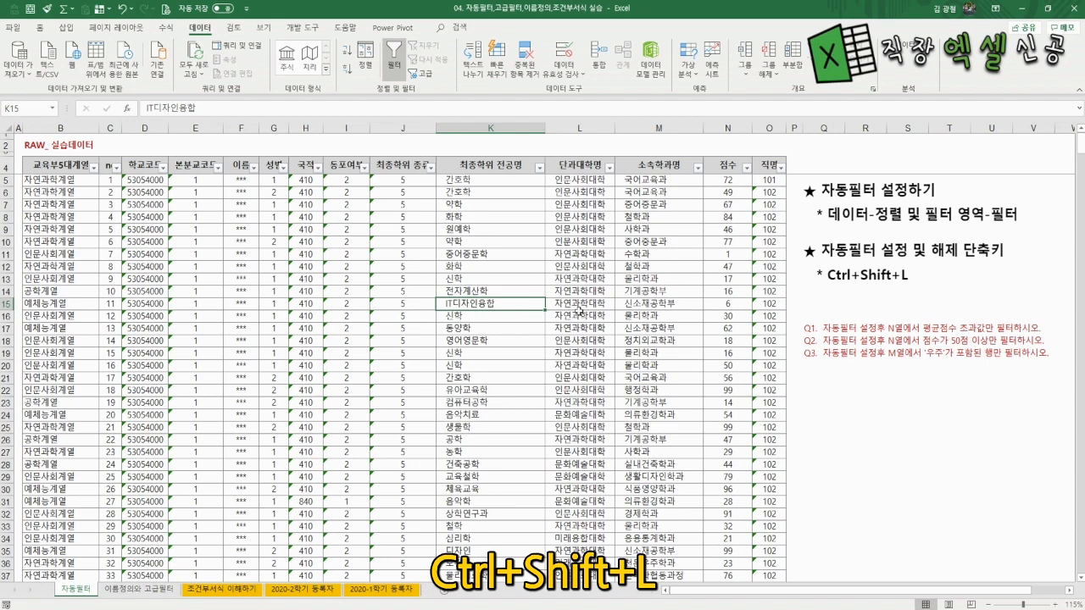
key("ctrl+shift+l")
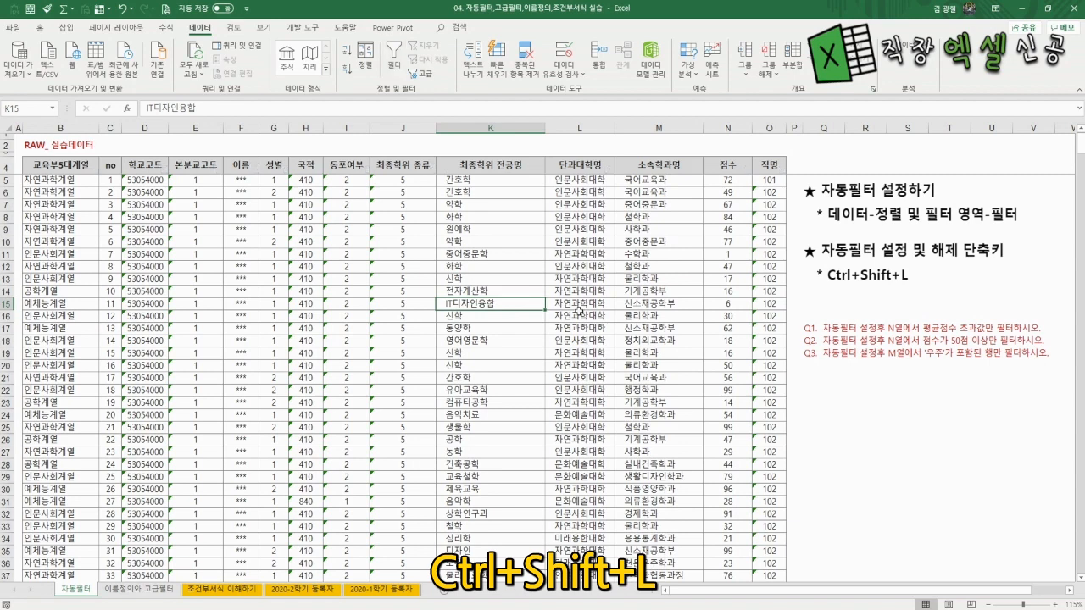
key("ctrl+shift+l")
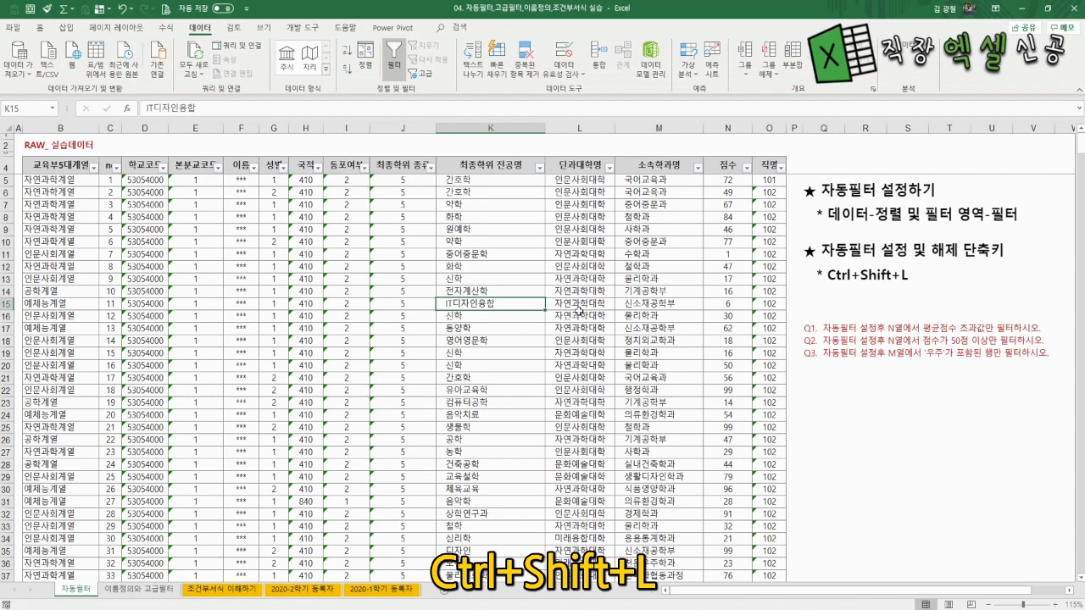
key("ctrl+shift+l")
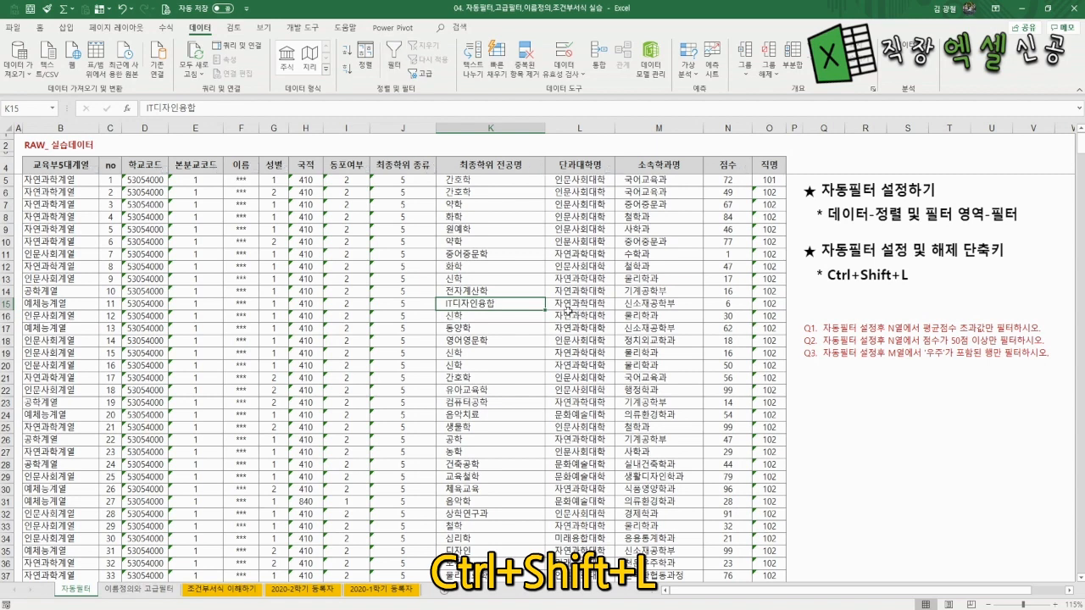
Turn on the AutoFilter for the practice data table from cell J11
left_click(283, 267)
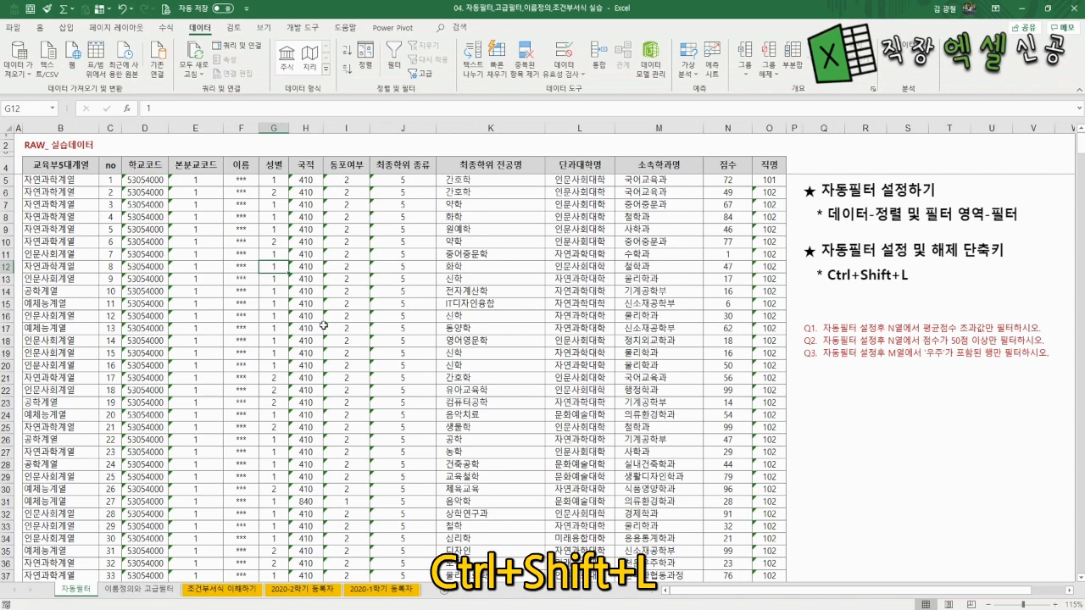
left_click(455, 232)
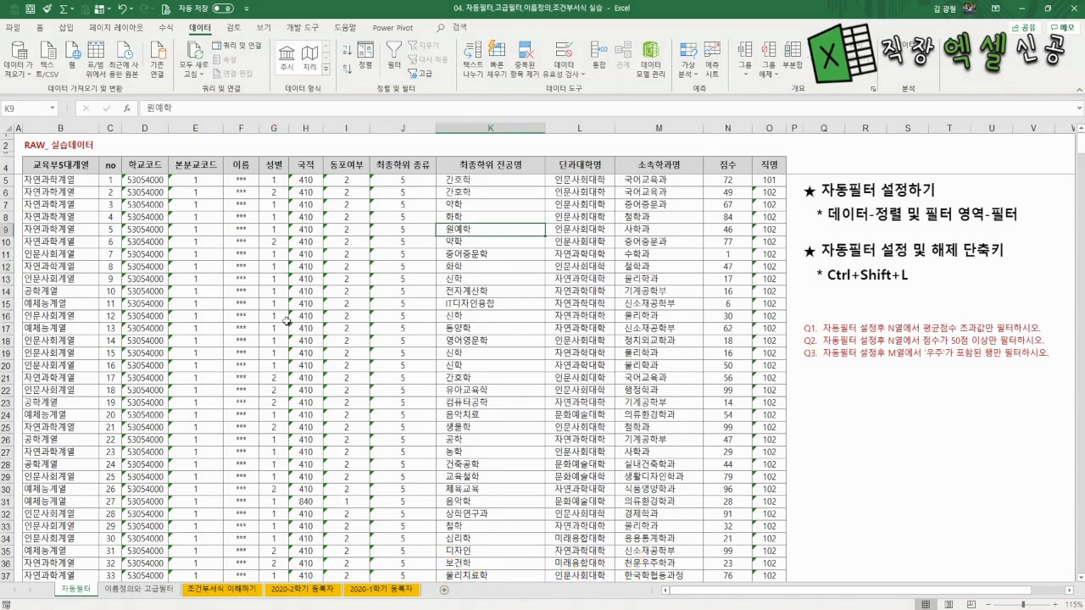
left_click(400, 253)
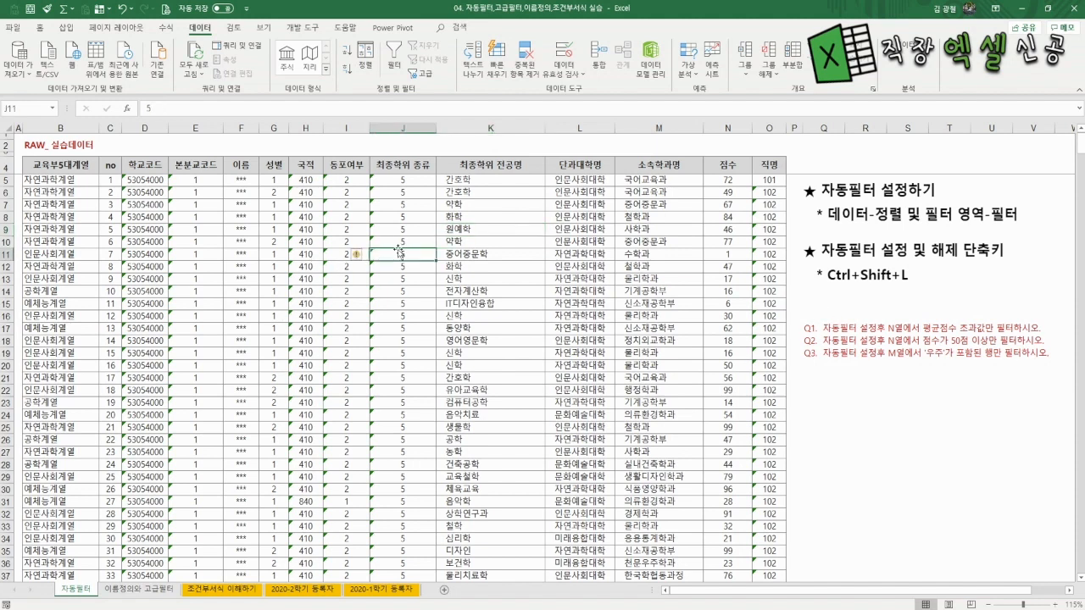
key("ctrl+shift+l")
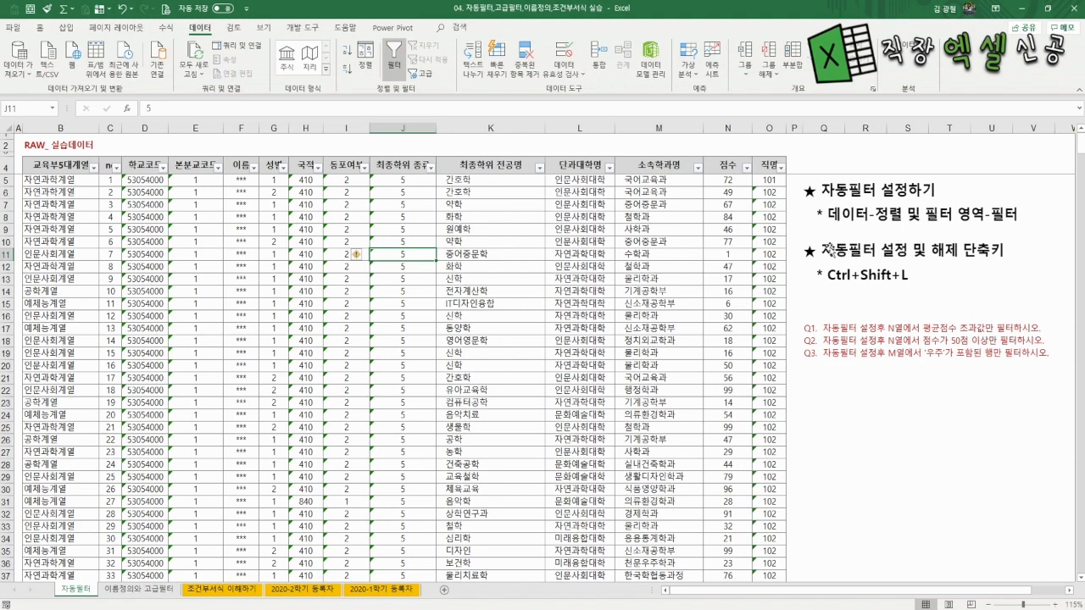
Filter the 점수 column with the number filter 평균 초과 and look through the remaining rows
left_click(746, 168)
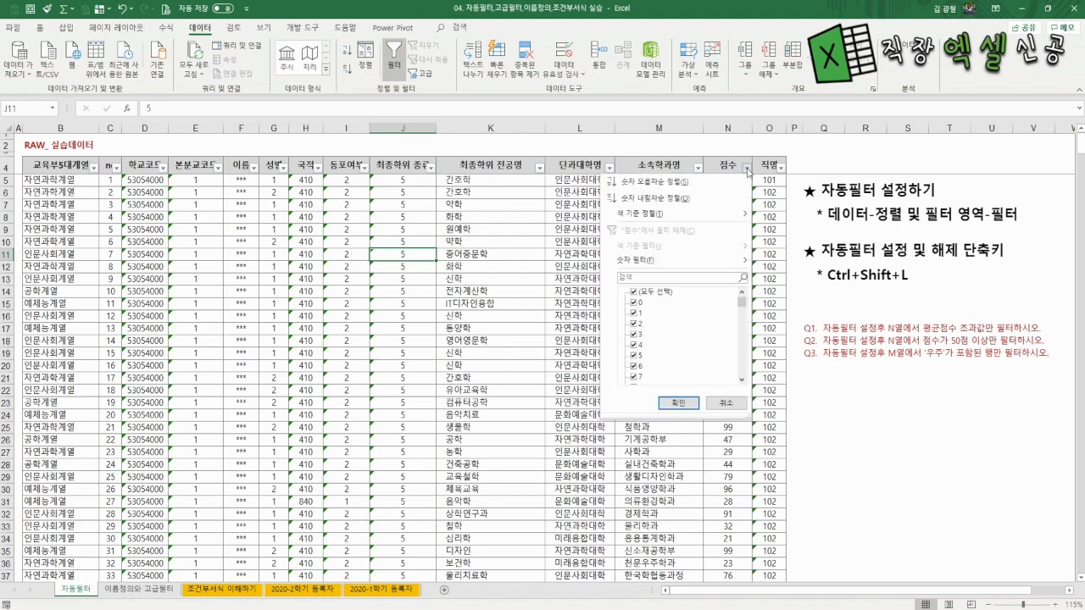
mouse_move(633, 262)
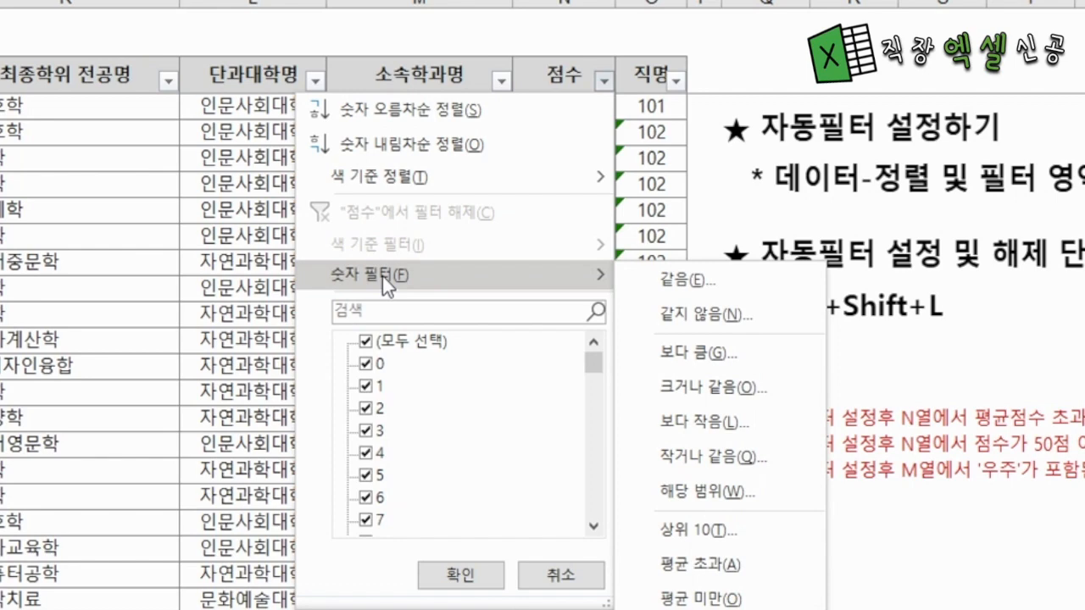
left_click(683, 569)
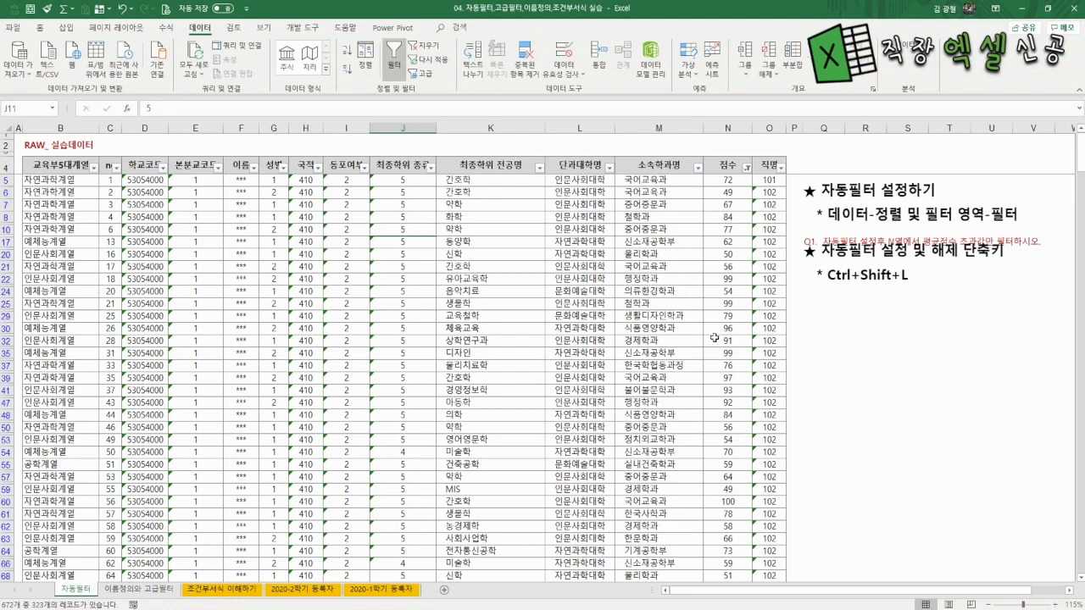
scroll(712, 254, "down", 5)
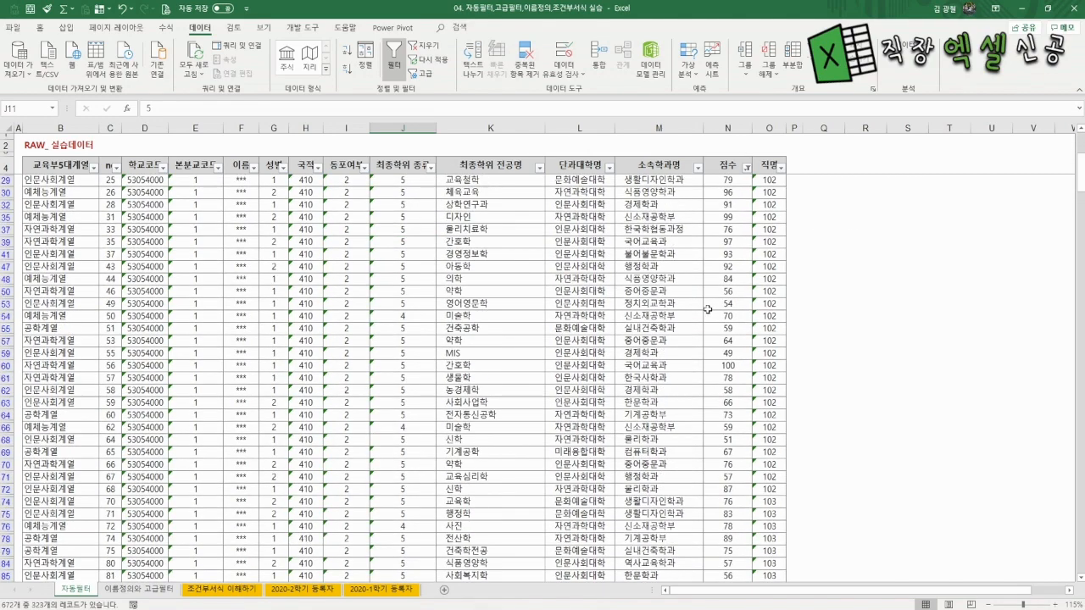
scroll(701, 309, "up", 5)
Reset the above-average filter on the 점수 column by including all its values again
left_click(746, 167)
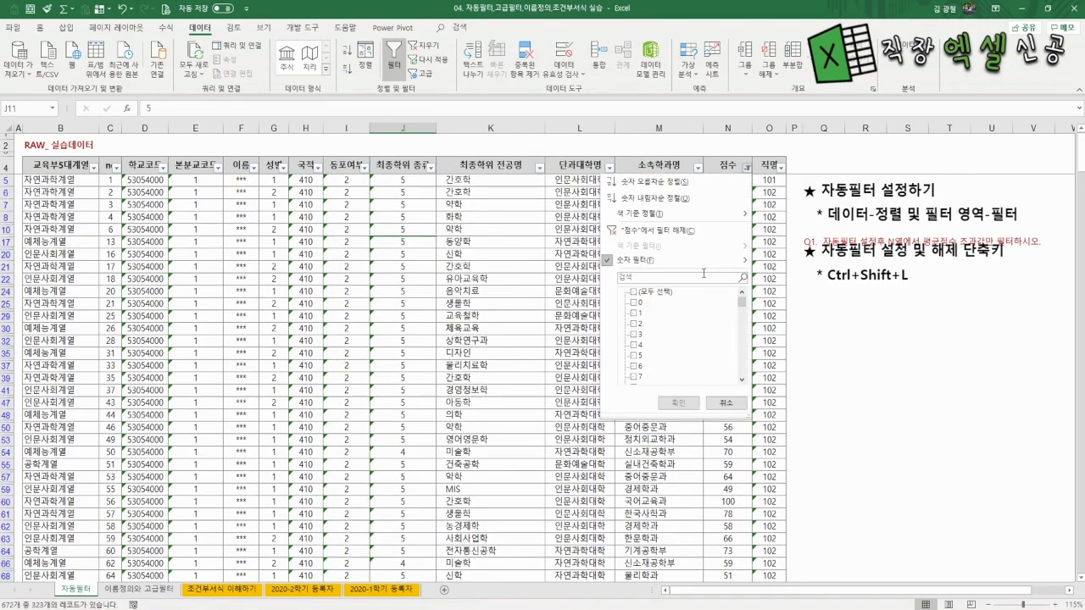
left_click(644, 293)
left_click(678, 403)
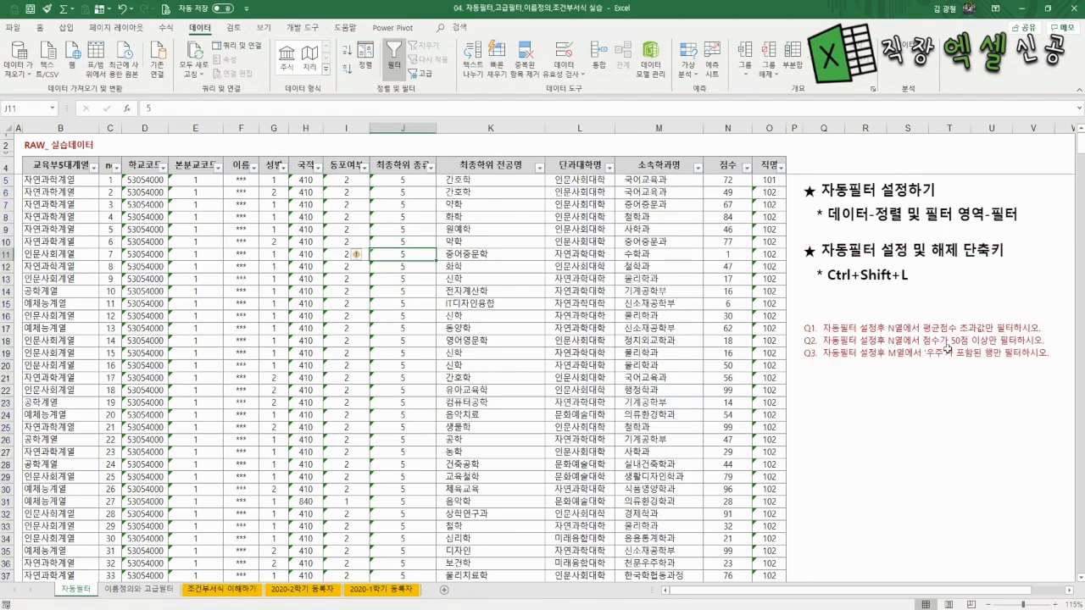
Filter the 점수 column with a number filter for scores greater than or equal to 50
left_click(748, 169)
mouse_move(642, 266)
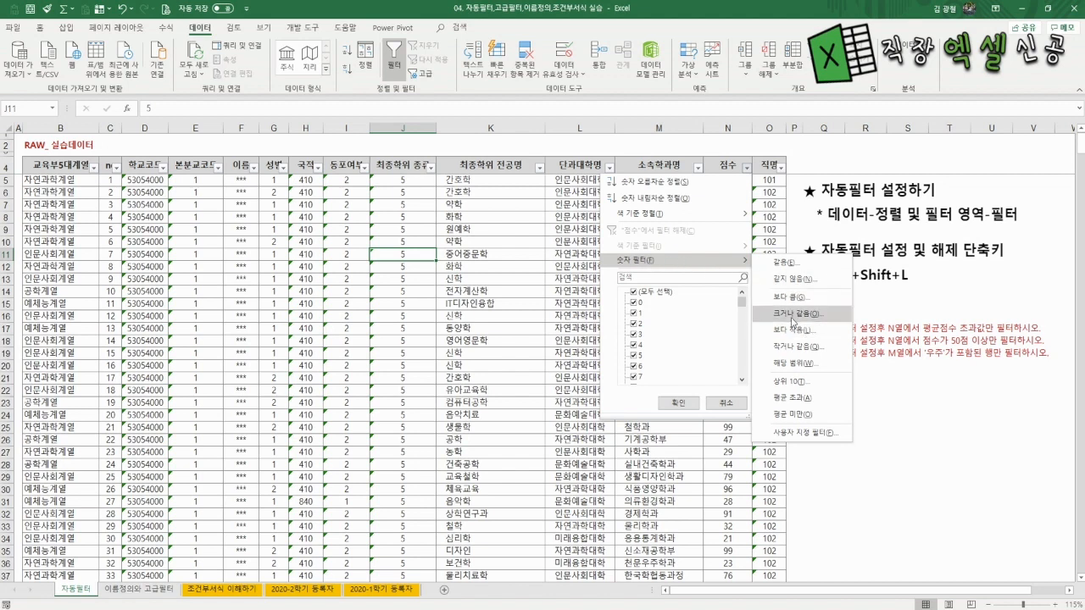
left_click(793, 315)
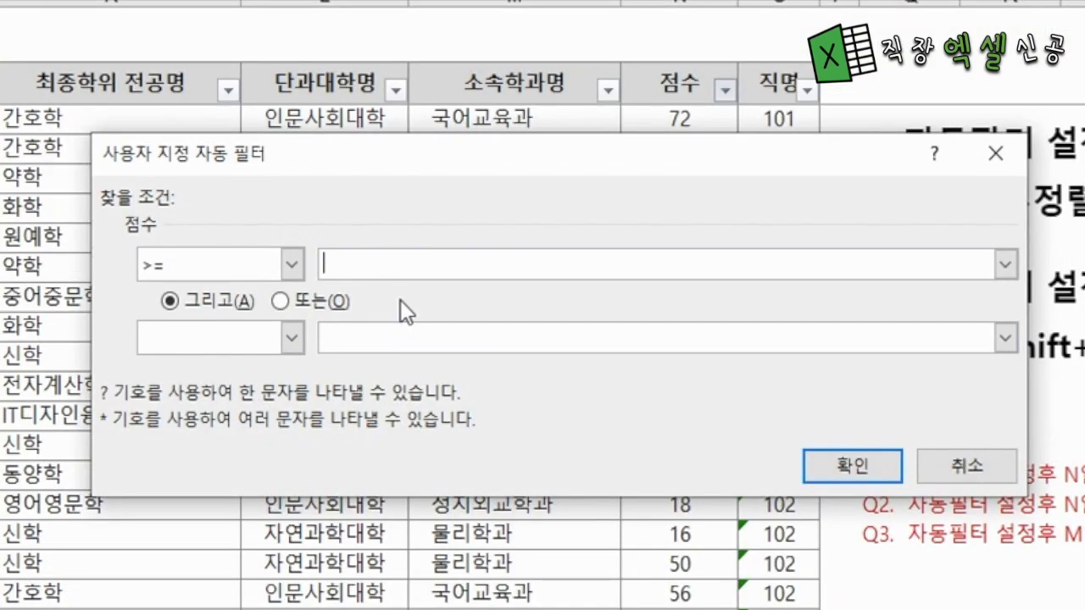
type("50")
left_click(839, 465)
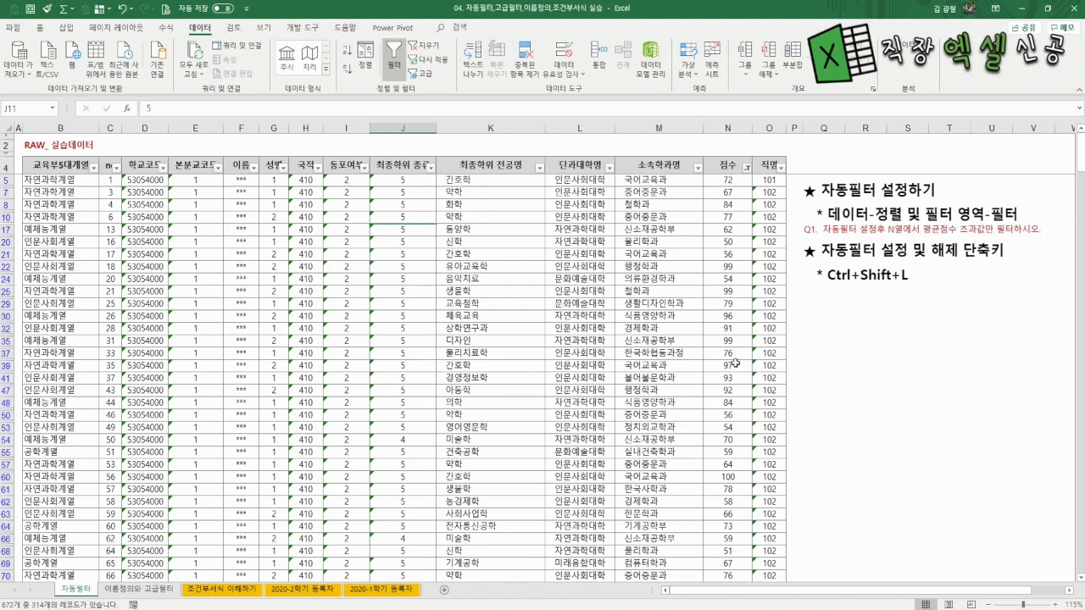
Clear the 50-or-higher condition from the 점수 column by selecting all its values
left_click(747, 168)
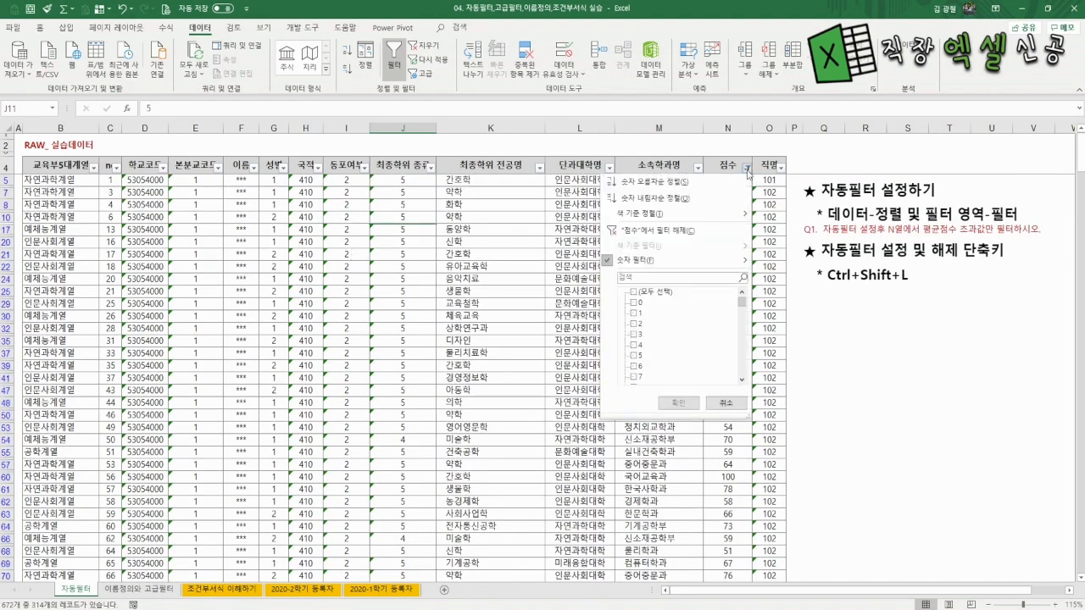
left_click(633, 292)
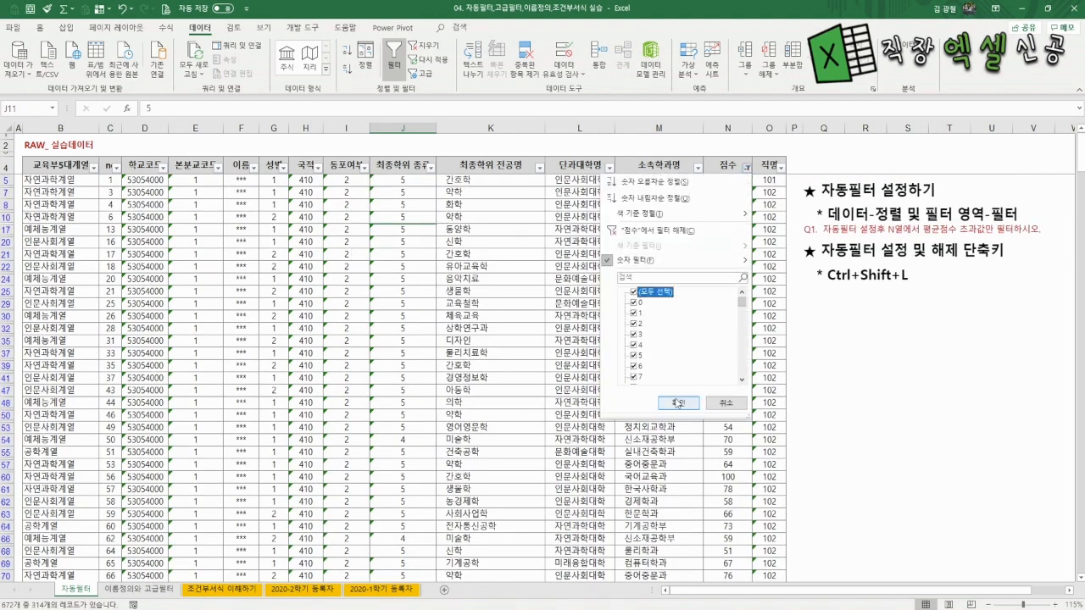
left_click(678, 404)
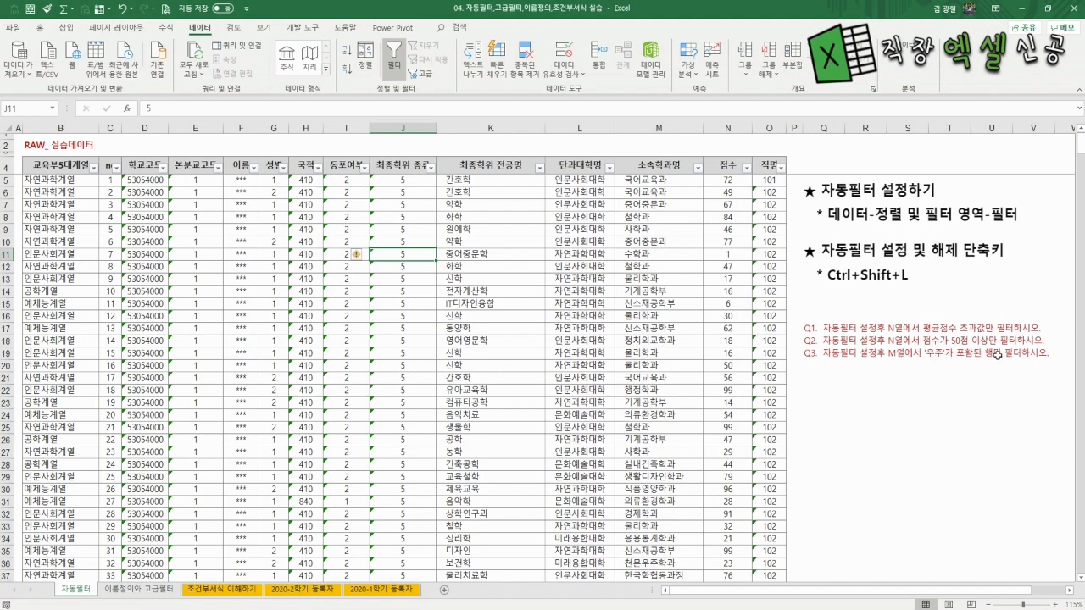
Filter the 소속학과명 column with a text filter for department names containing 우주
left_click(654, 167)
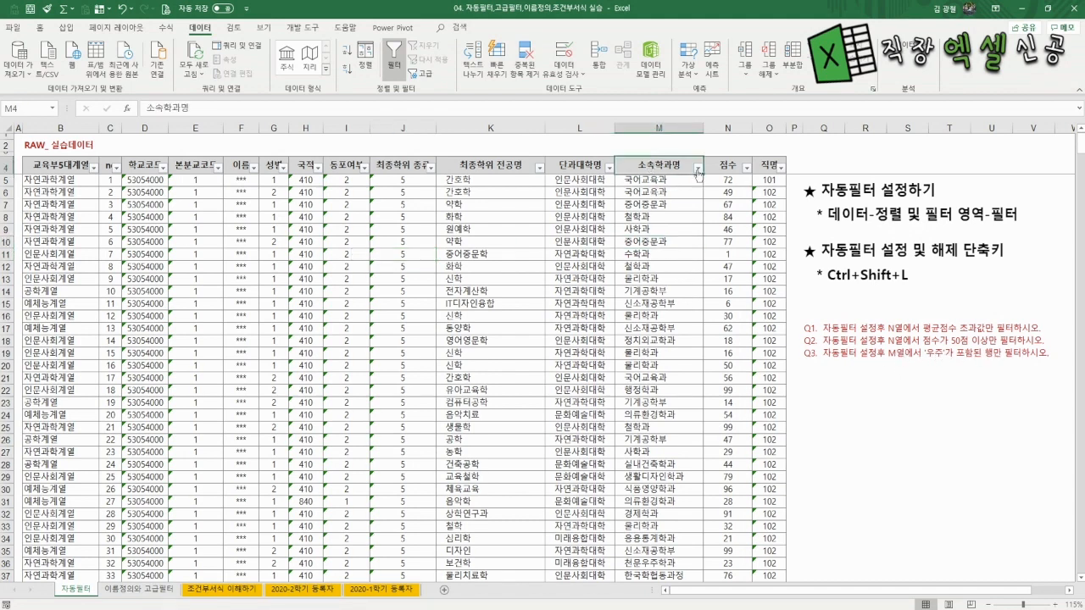
left_click(699, 170)
mouse_move(604, 264)
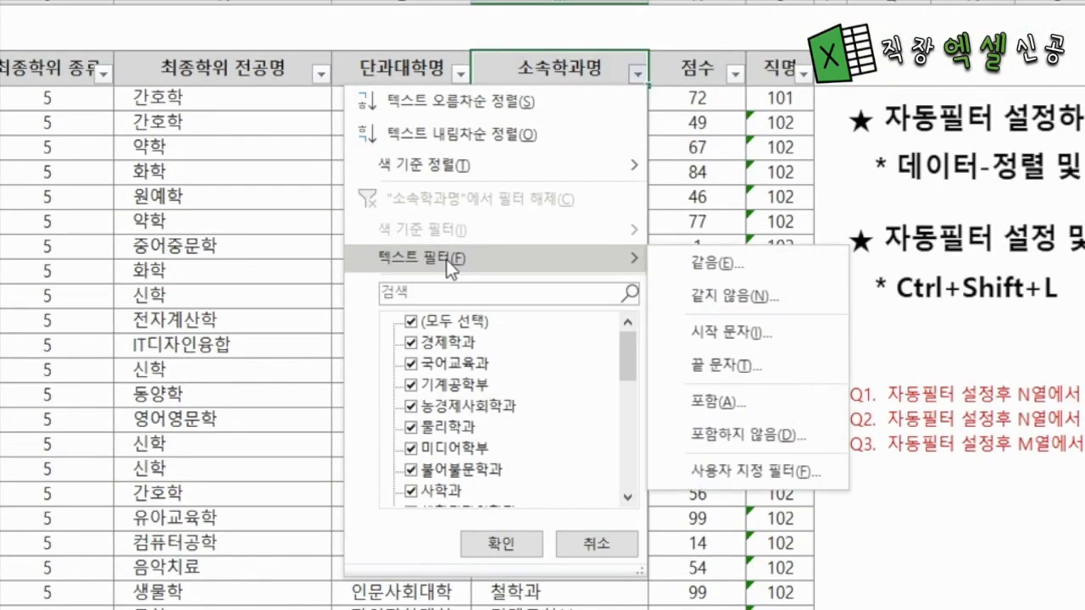
left_click(710, 400)
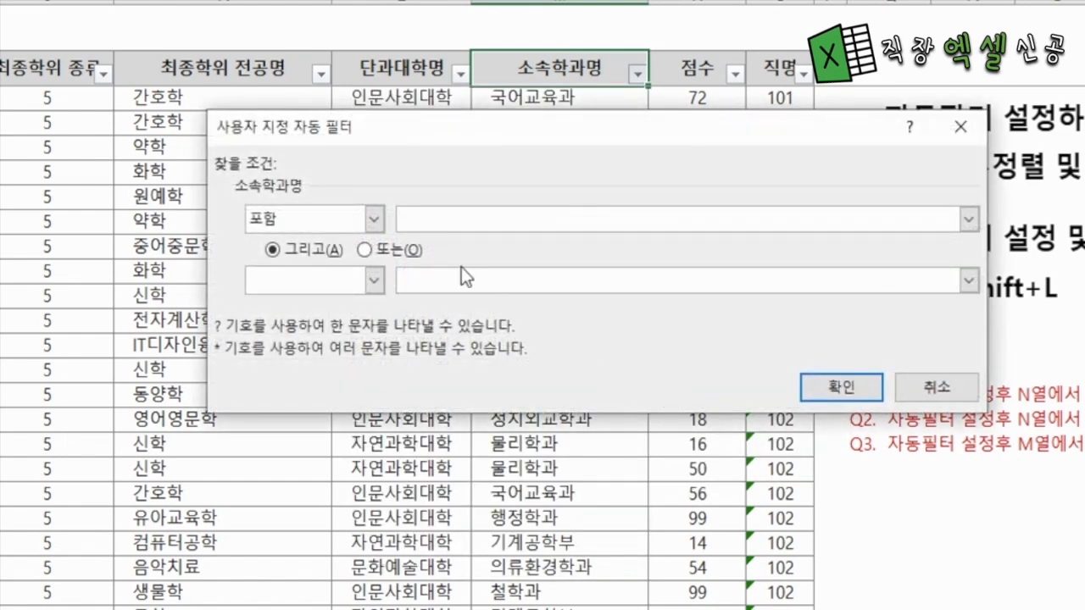
type("dn")
key("BackSpace")
key("BackSpace")
type("우주")
left_click(841, 388)
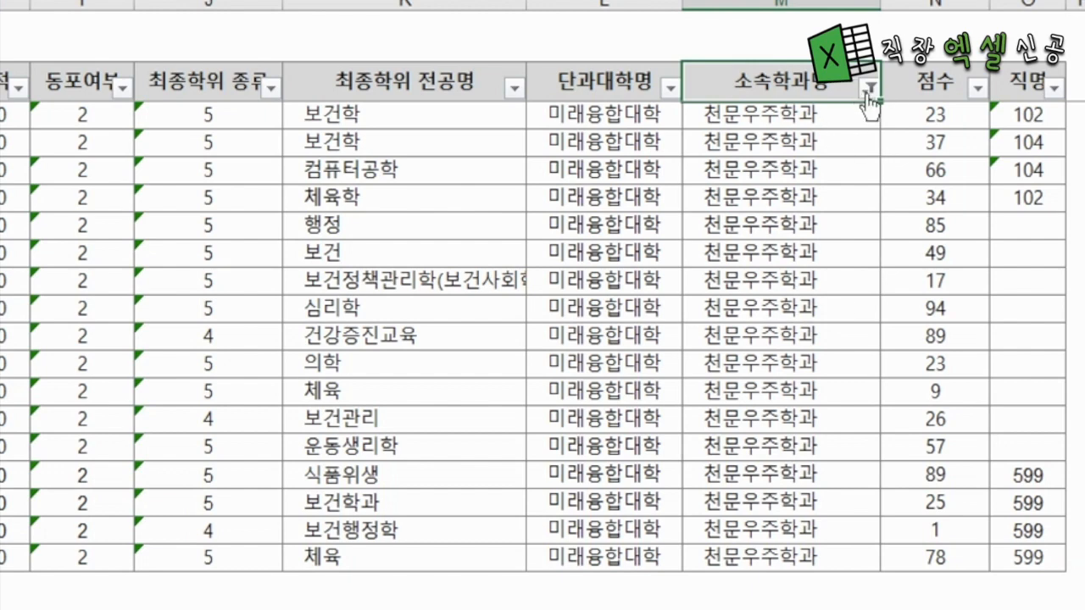
left_click(242, 281)
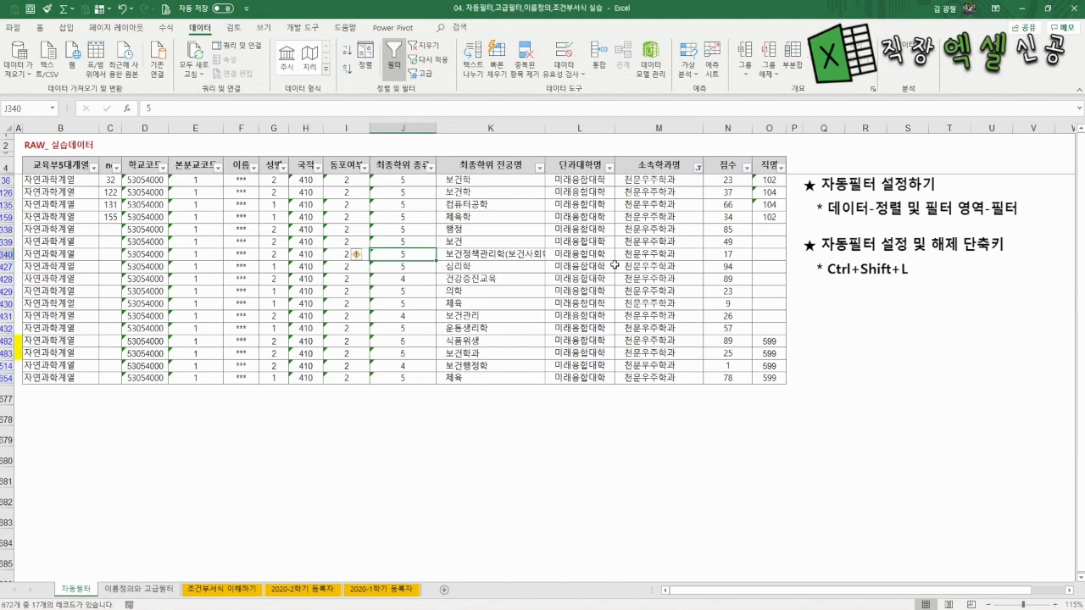
Turn off AutoFilter on the RAW_ 실습데이터 table so all records are included again
key("ctrl+shift+l")
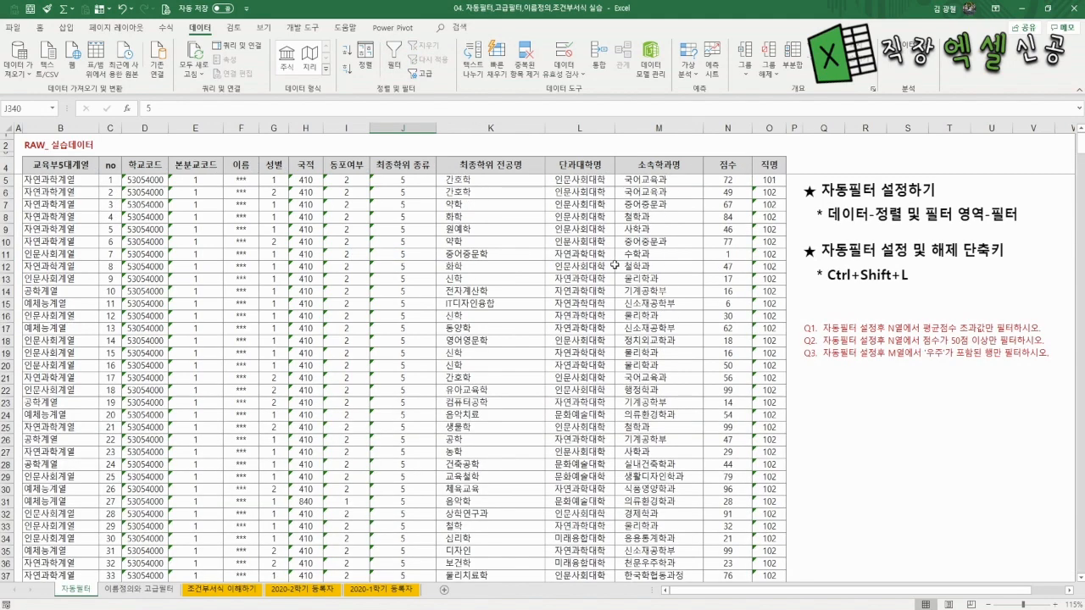
scroll(382, 383, "down", 5)
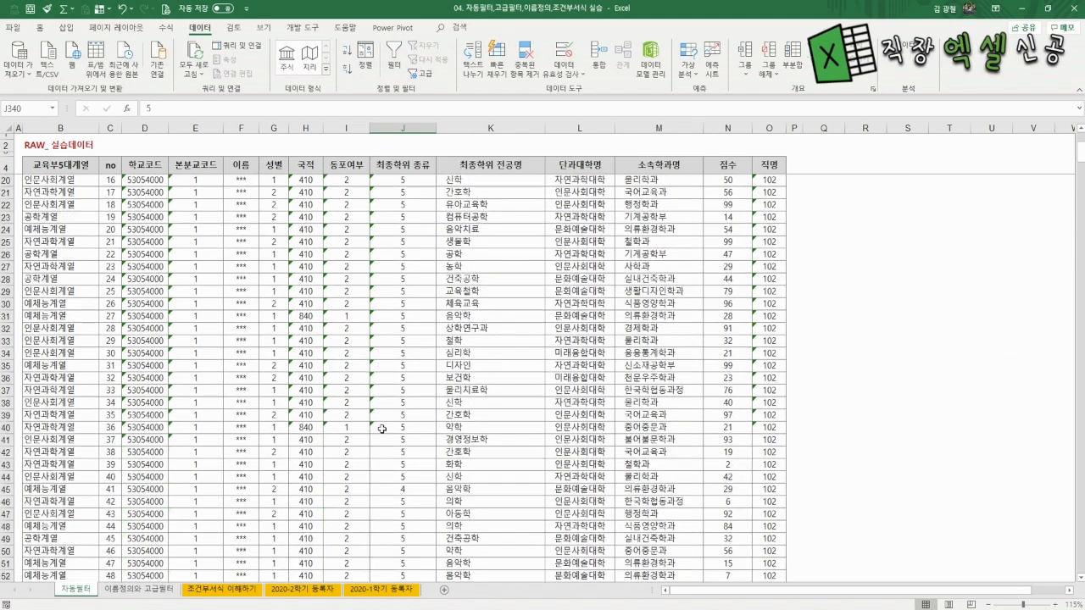
scroll(380, 359, "up", 5)
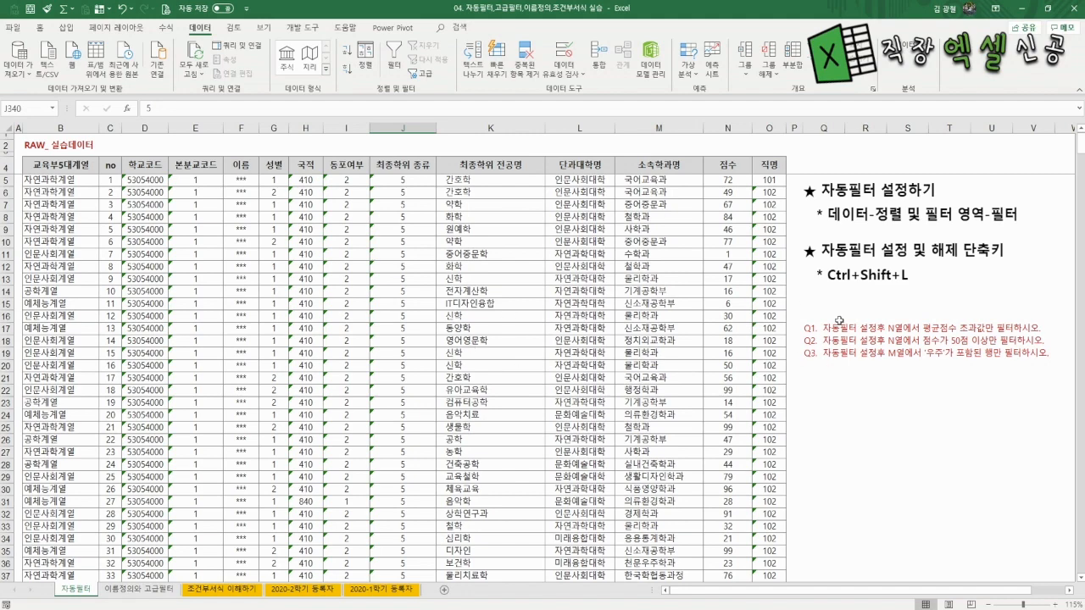
Examine the 이름정의와 고급필터 sheet's criteria, required output headers and two tasks, comparing them with the source table on the 자동필터 sheet
left_click(135, 589)
left_click(311, 315)
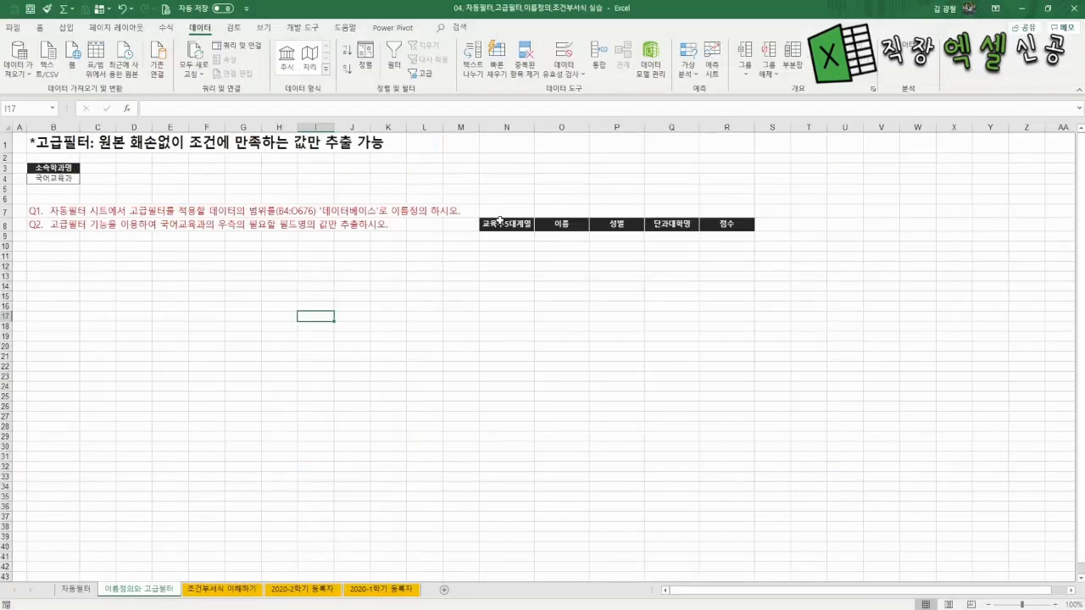
left_click_drag(500, 223, 771, 223)
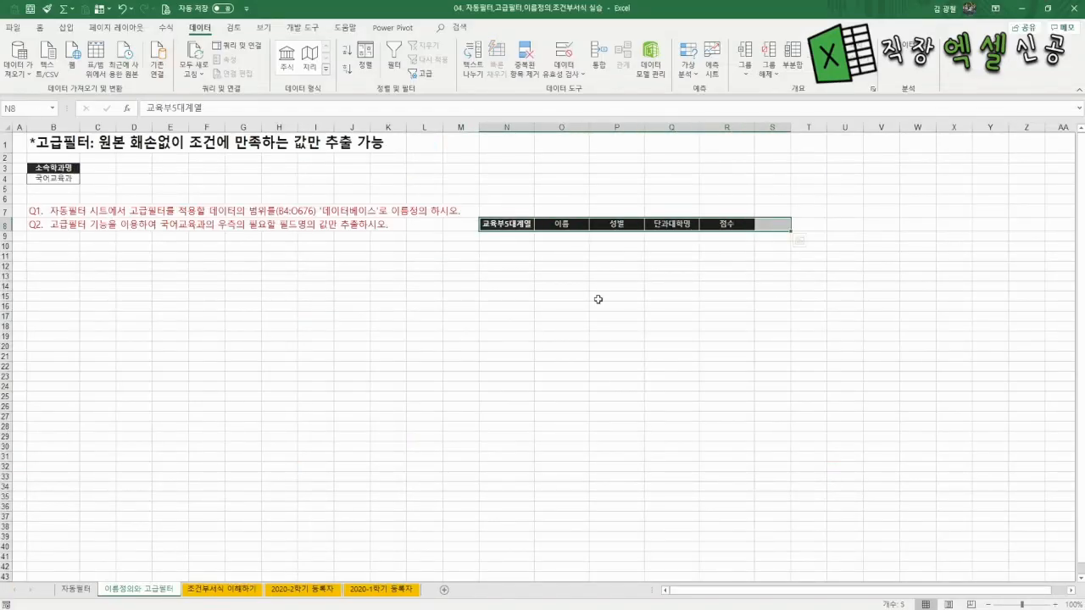
left_click(75, 589)
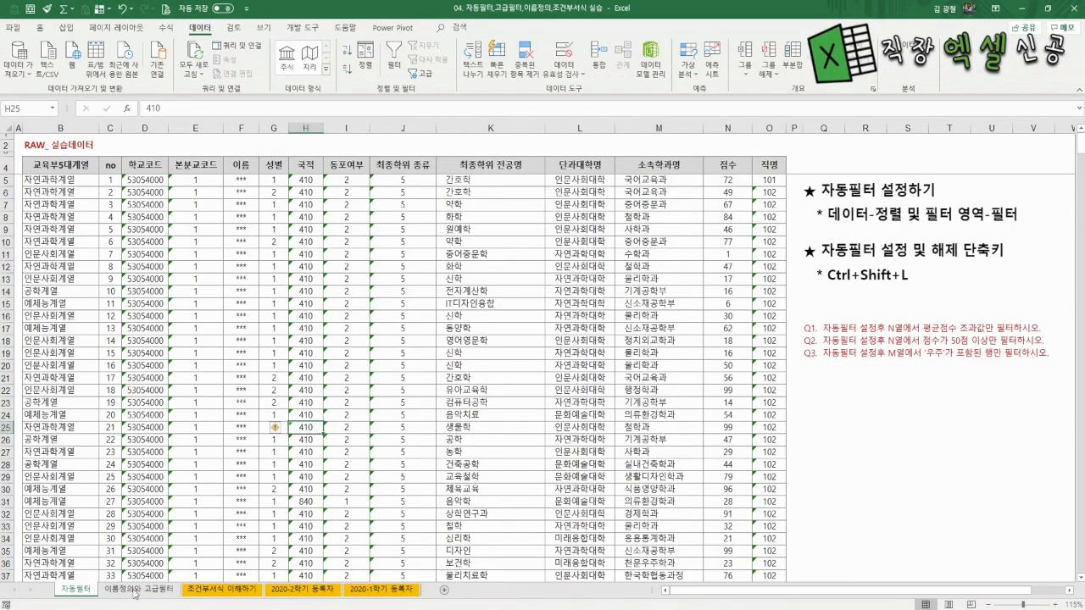
left_click(134, 589)
left_click(76, 589)
left_click(636, 181)
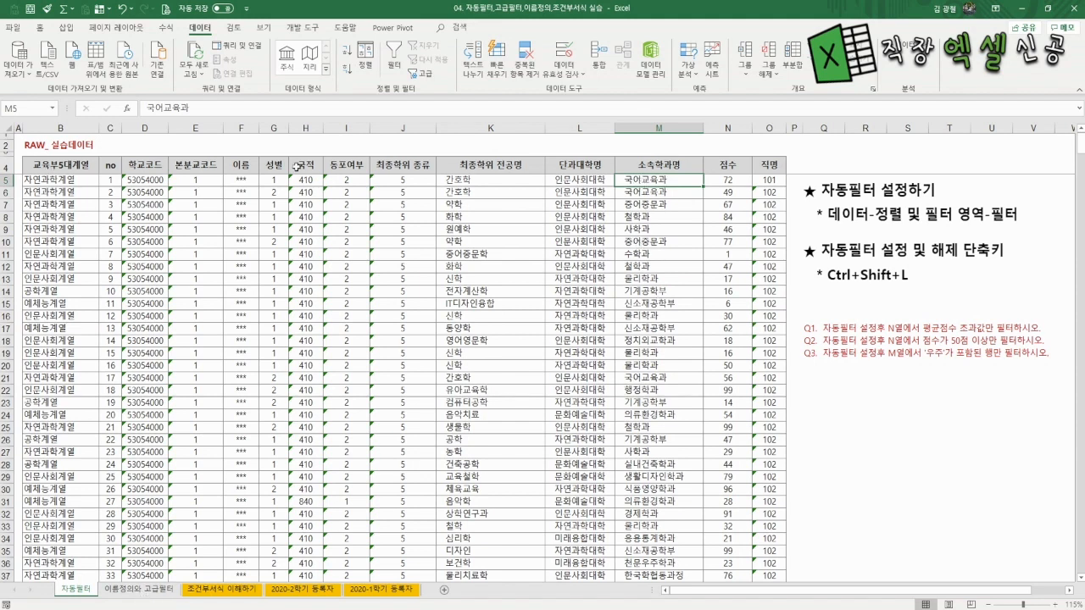
left_click(152, 589)
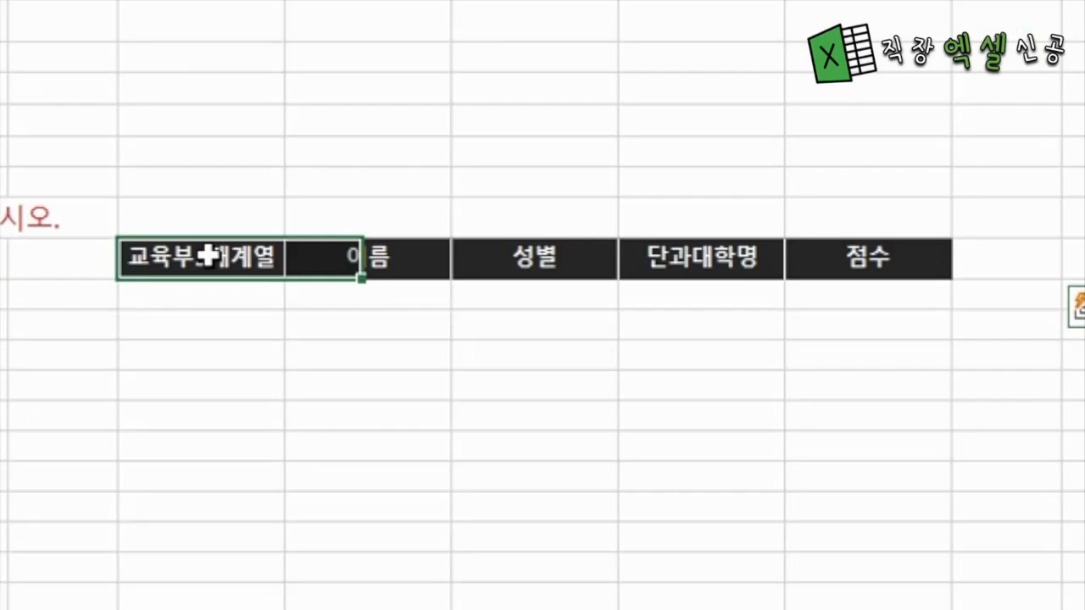
left_click_drag(492, 224, 716, 223)
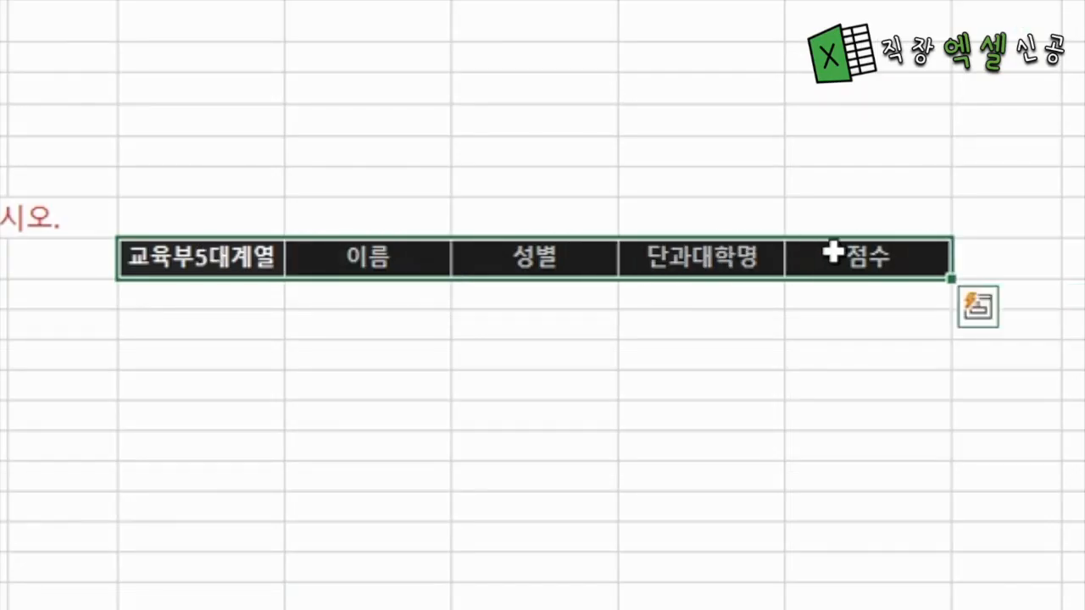
left_click(148, 307)
left_click(398, 286)
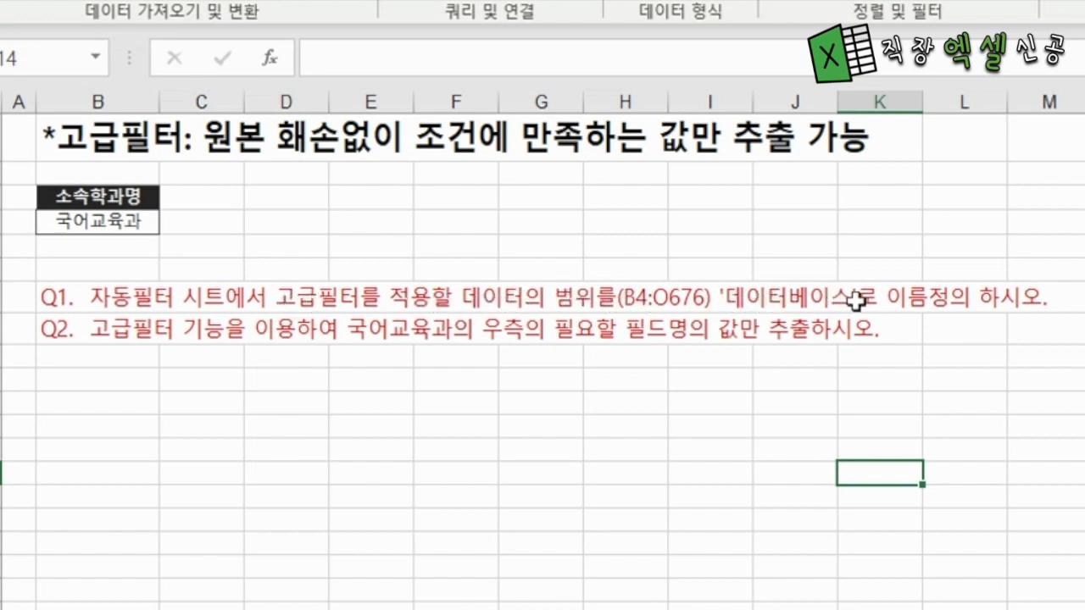
left_click(637, 548)
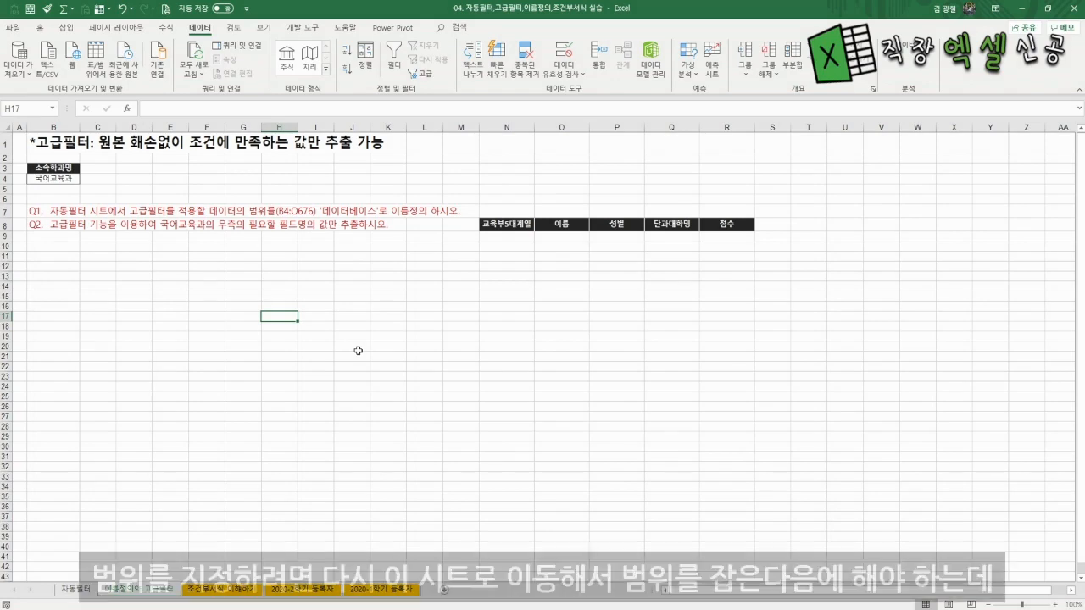
Select the full source table from the 교육부5대계열 header on the 자동필터 sheet, release it and return to the 이름정의와 고급필터 sheet
left_click(73, 591)
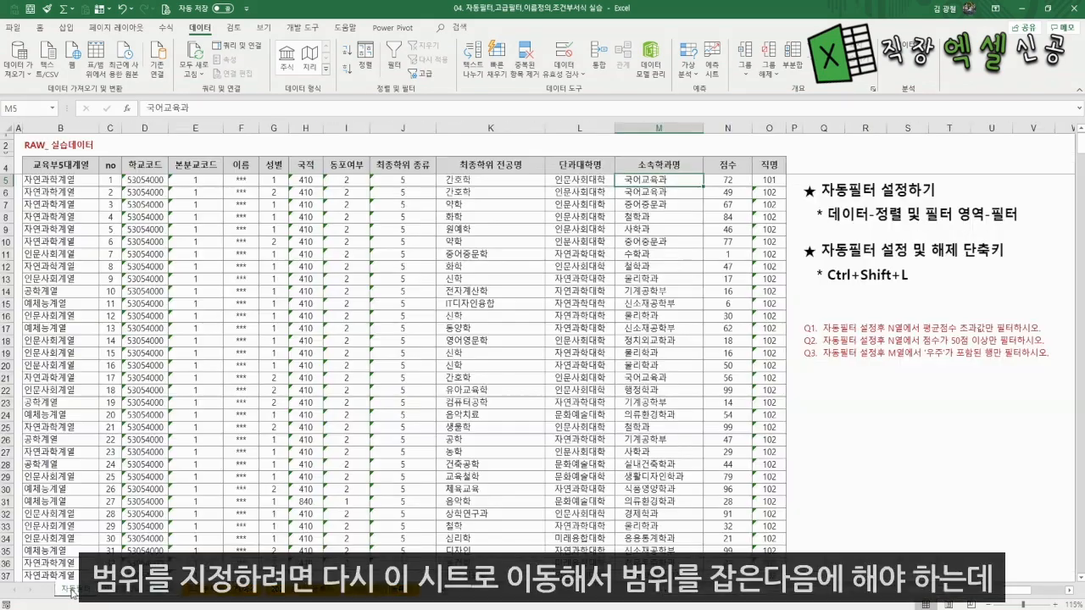
left_click(69, 163)
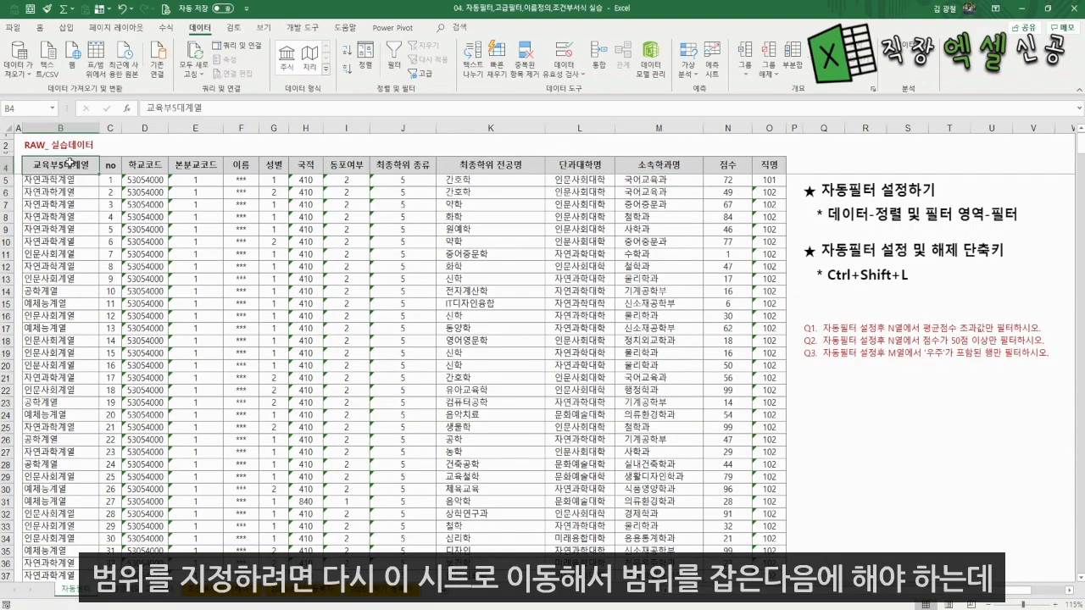
key("ctrl+shift+Right")
key("ctrl+shift+Down")
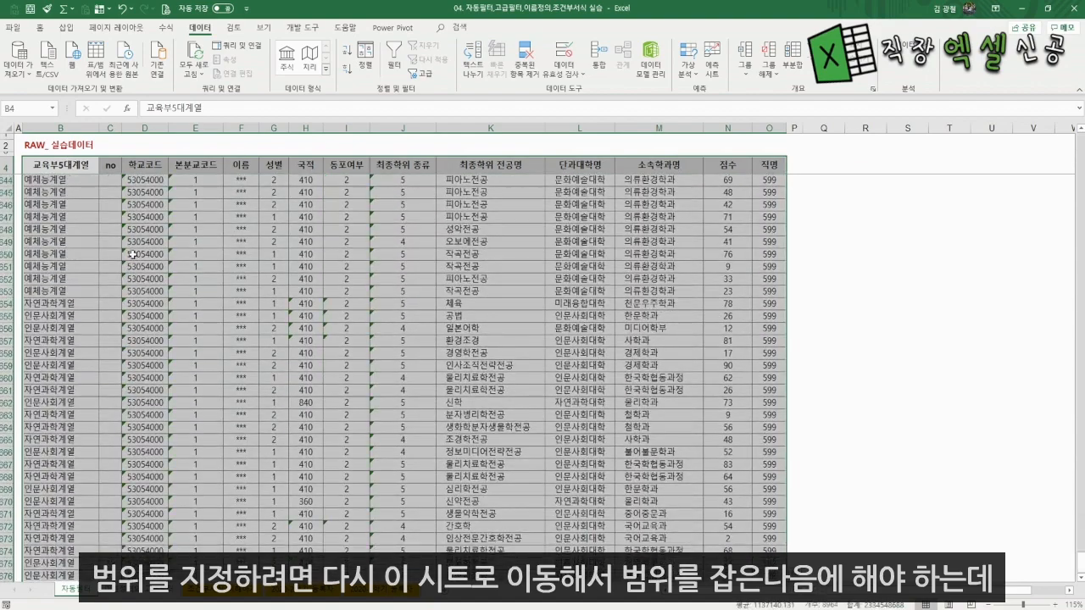
left_click(77, 168)
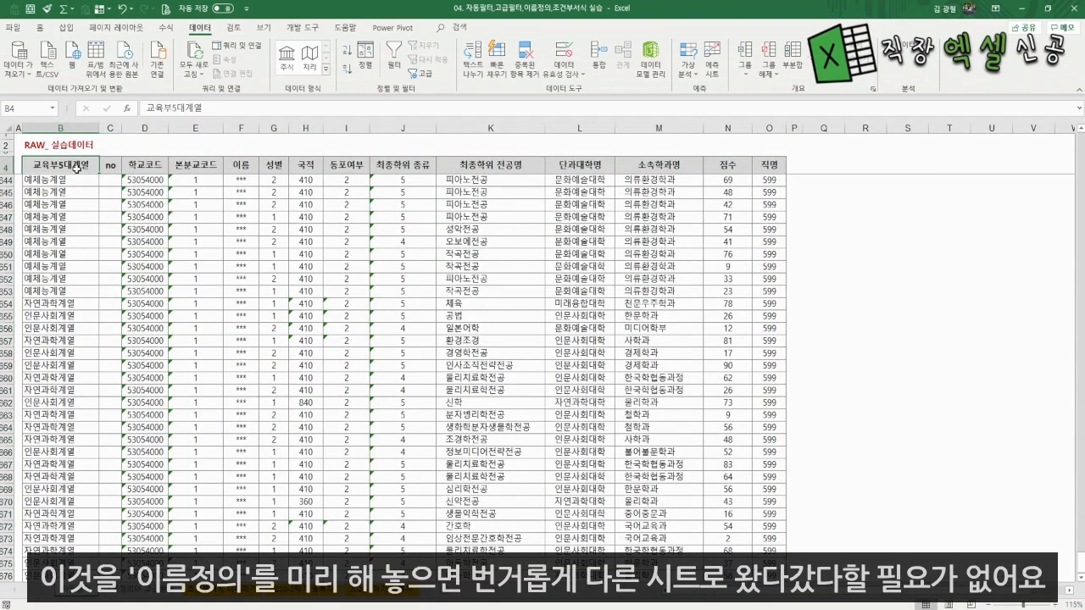
key("Down")
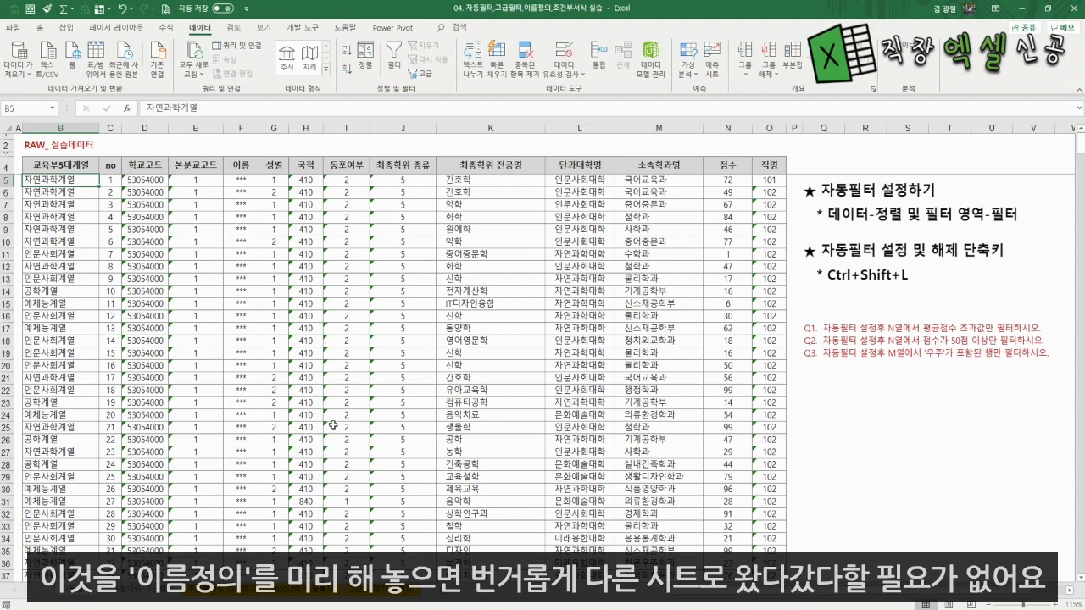
key("ctrl+Page_Down")
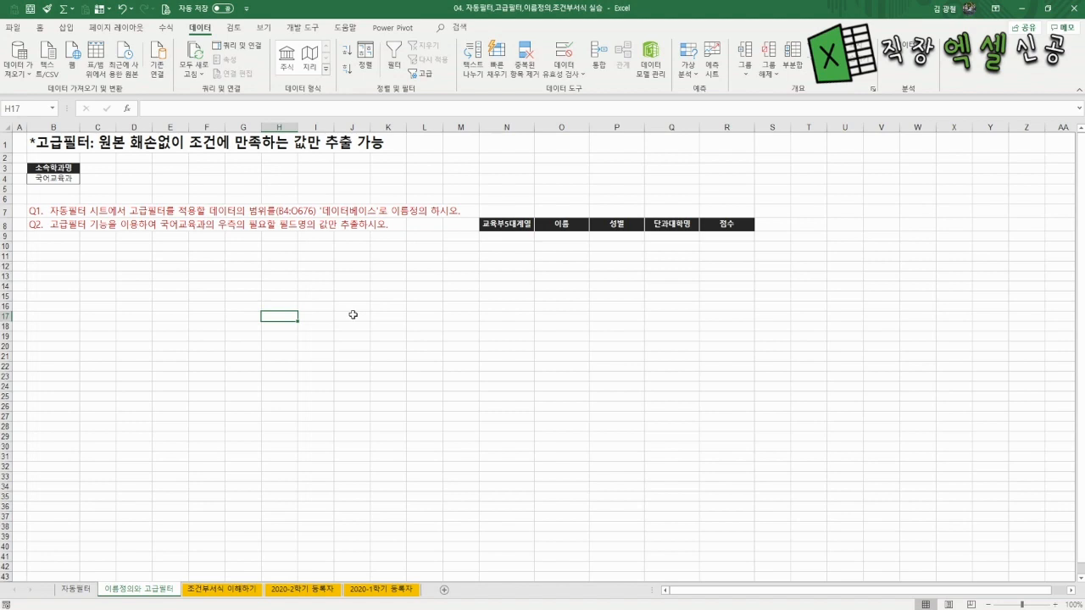
Define the whole data table on the 자동필터 sheet, headers included (B4:O676), as a named range called 데이터베이스
left_click(75, 589)
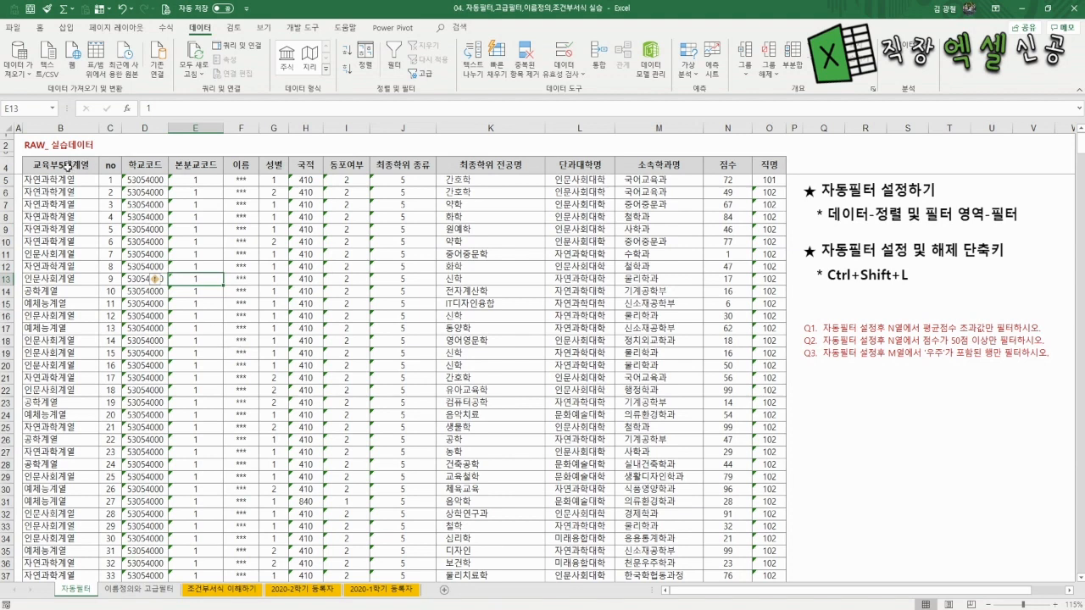
left_click_drag(68, 167, 145, 165)
left_click(145, 266)
left_click(67, 166)
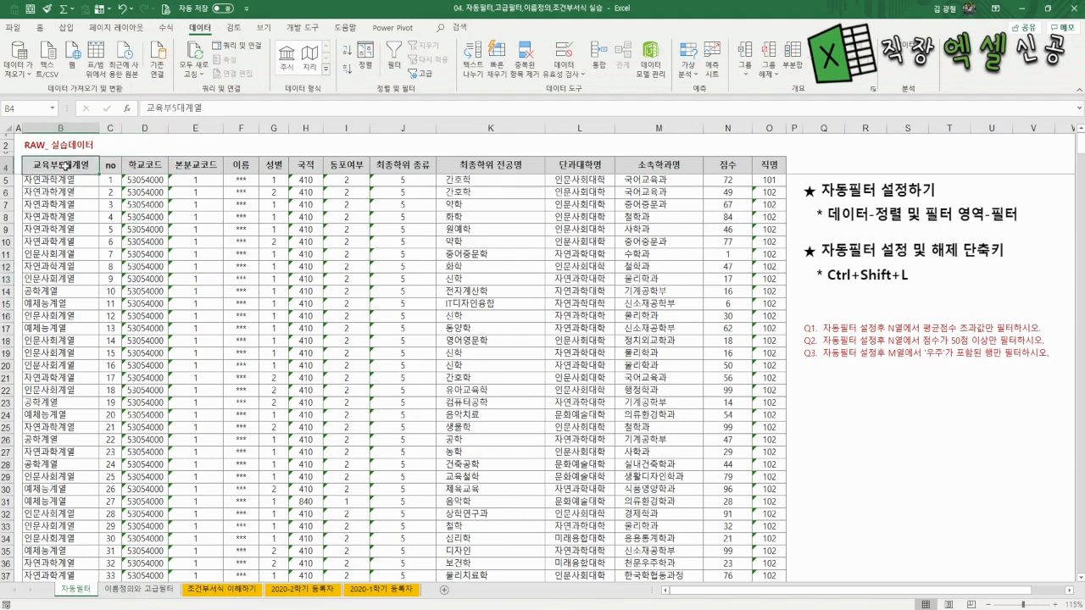
key("Down")
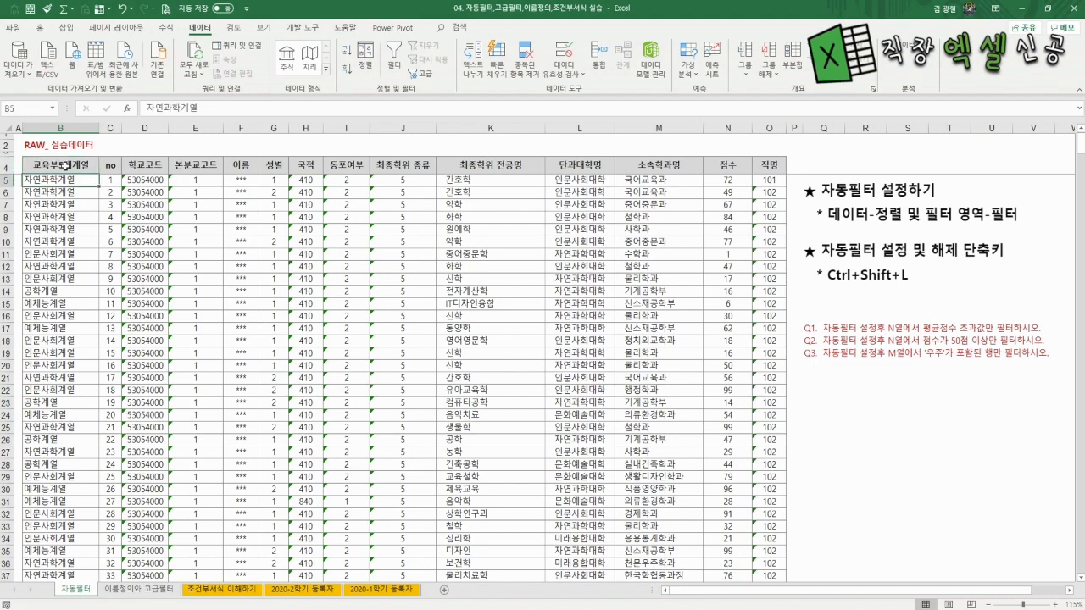
left_click(66, 166)
key("ctrl+a")
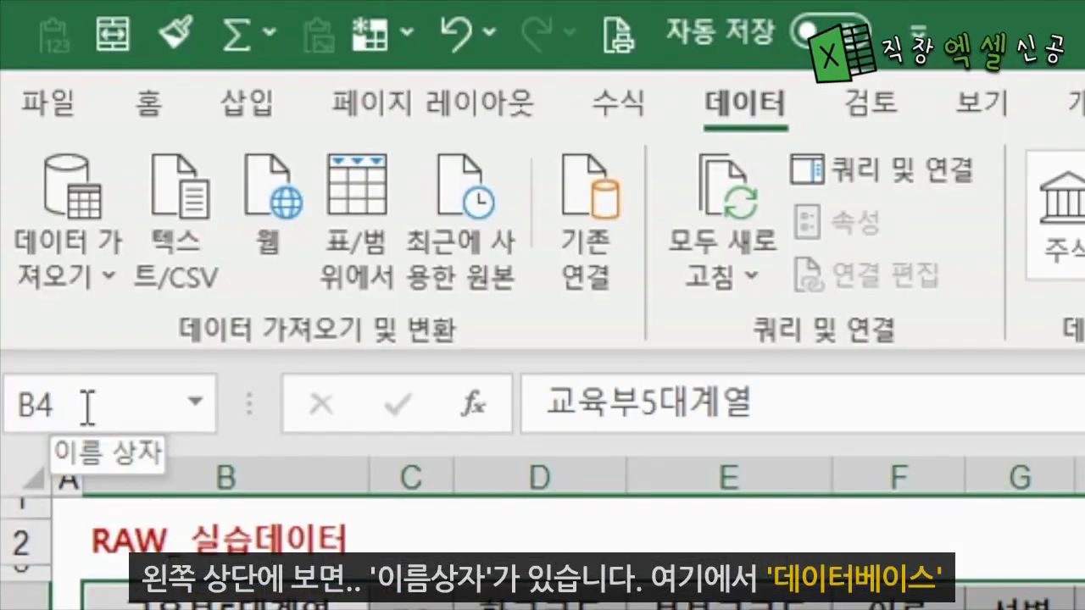
left_click(88, 407)
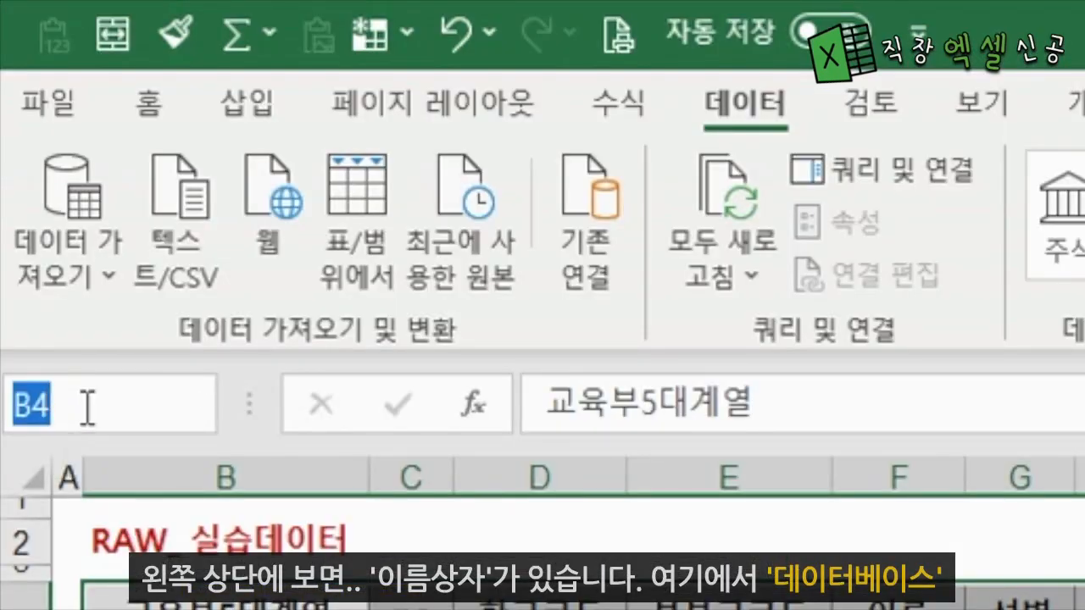
type("데이터베")
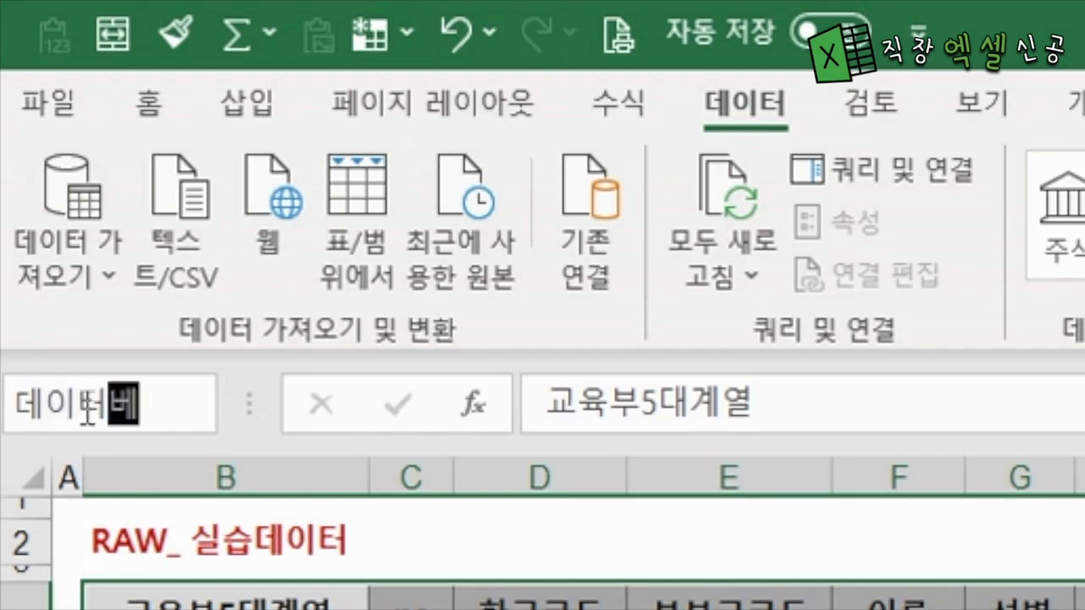
type("이스")
key("Return")
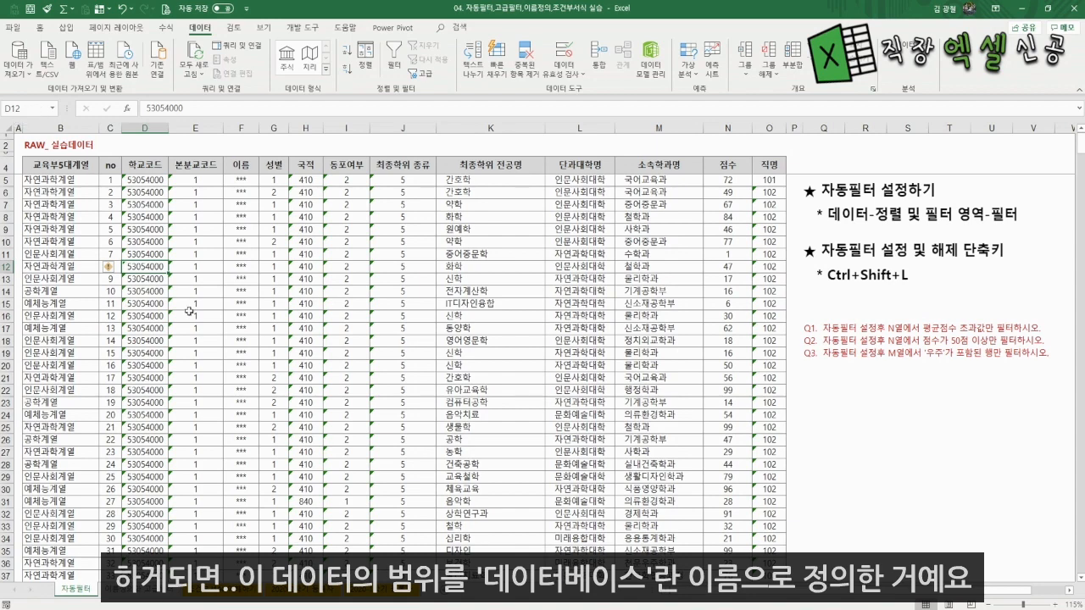
Start an Advanced Filter on the 이름정의와 고급필터 sheet with list range 데이터베이스 and criteria range B3:B4
left_click(144, 590)
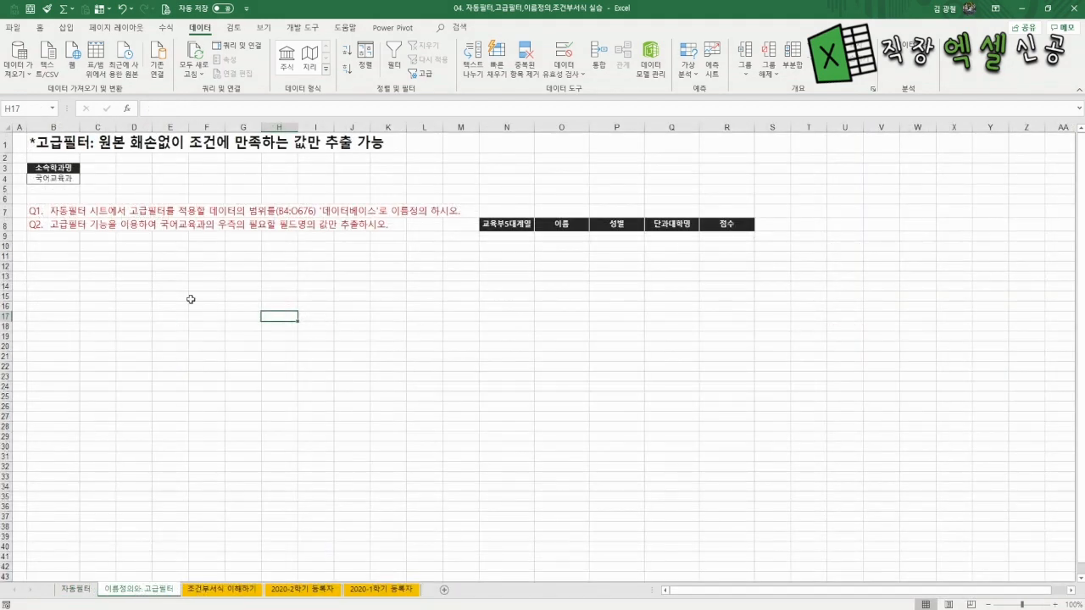
left_click(368, 307)
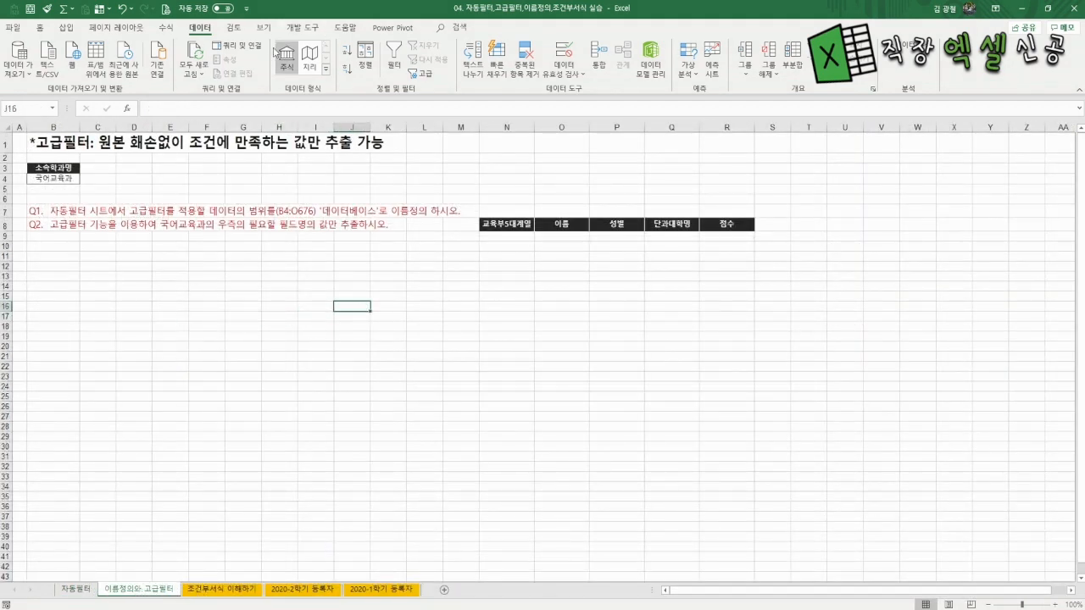
left_click(422, 76)
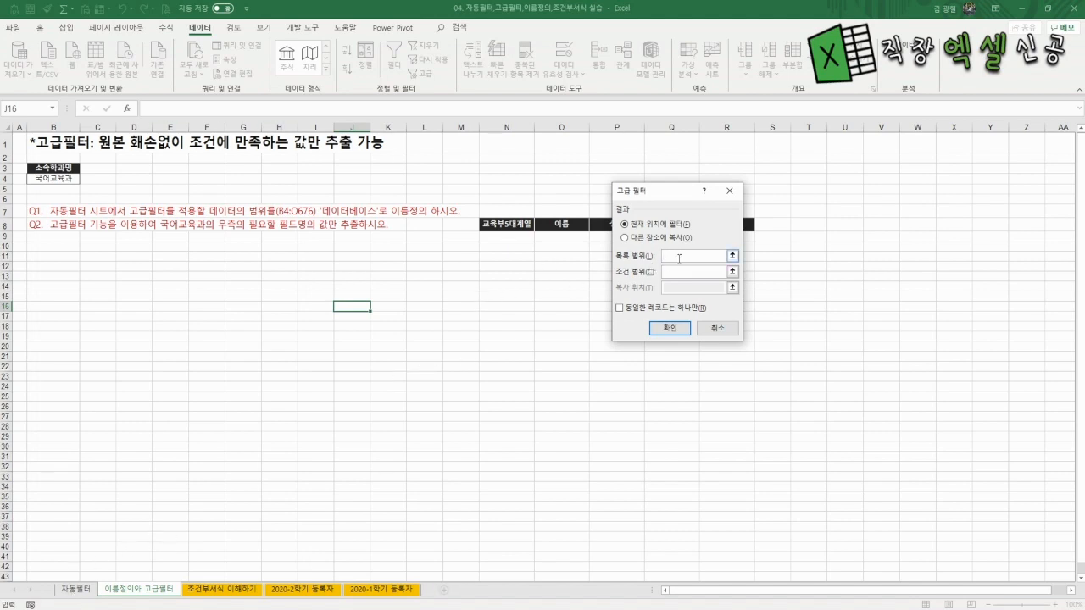
type("데이터베이스")
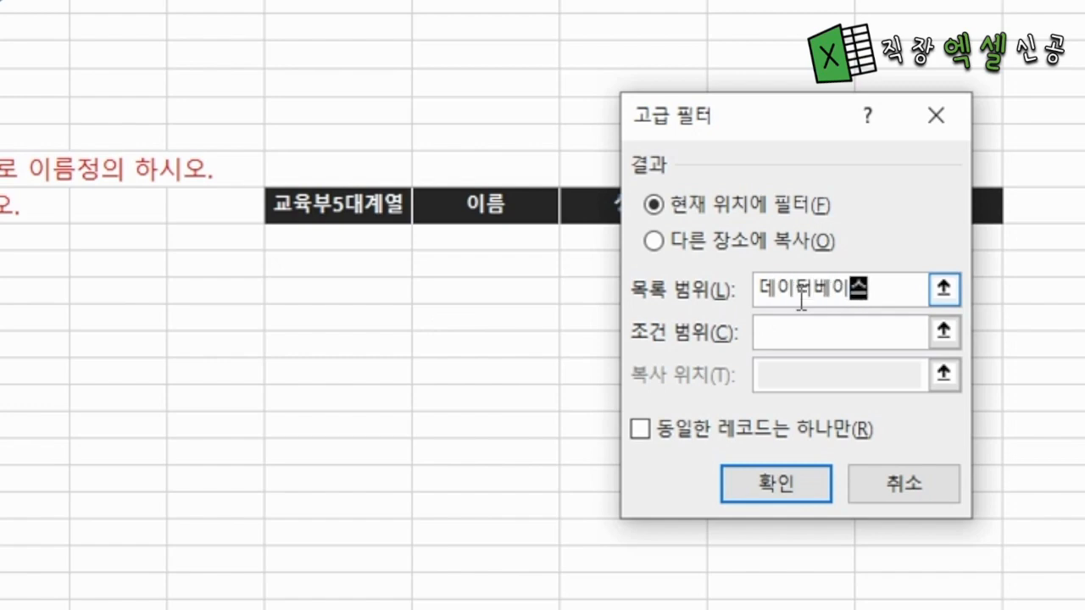
left_click(794, 333)
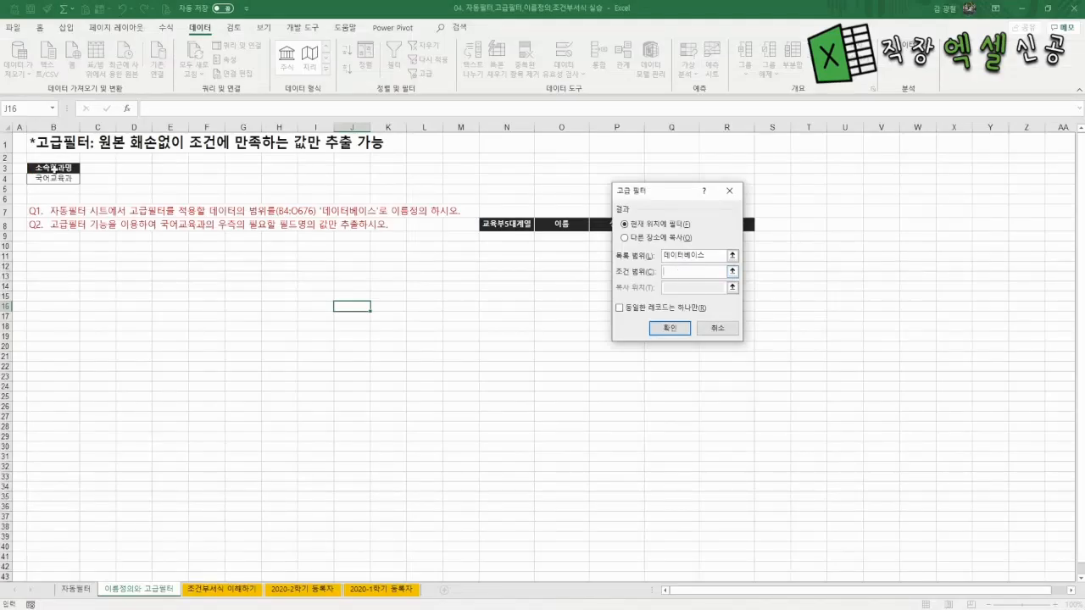
left_click_drag(51, 168, 52, 178)
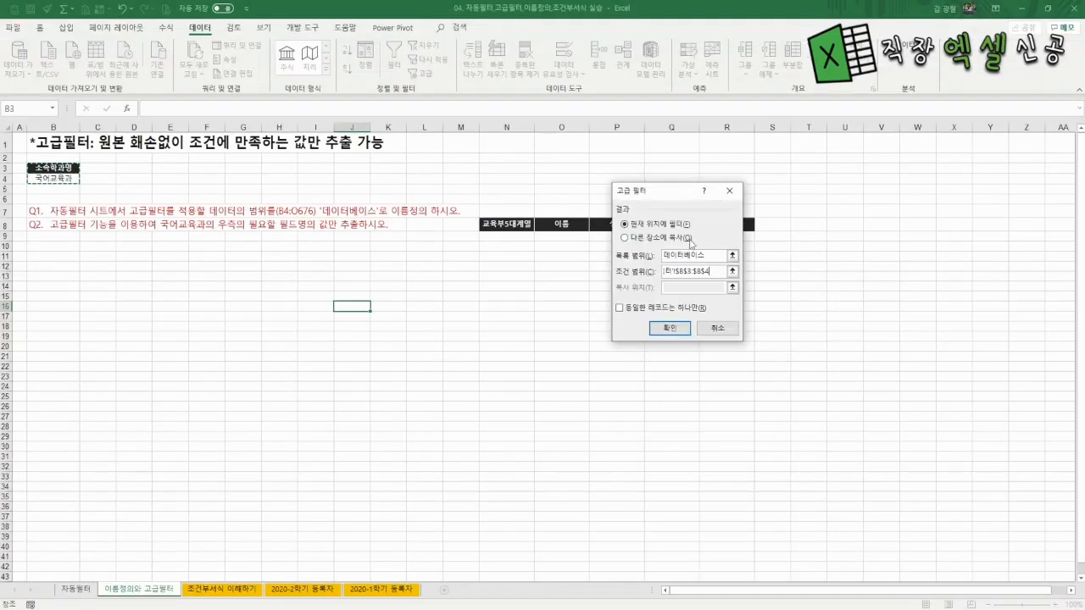
Set the Advanced Filter to copy to another location, using the headers N8:R8 as the destination, and extract the matching records
left_click(626, 238)
left_click_drag(671, 192, 216, 265)
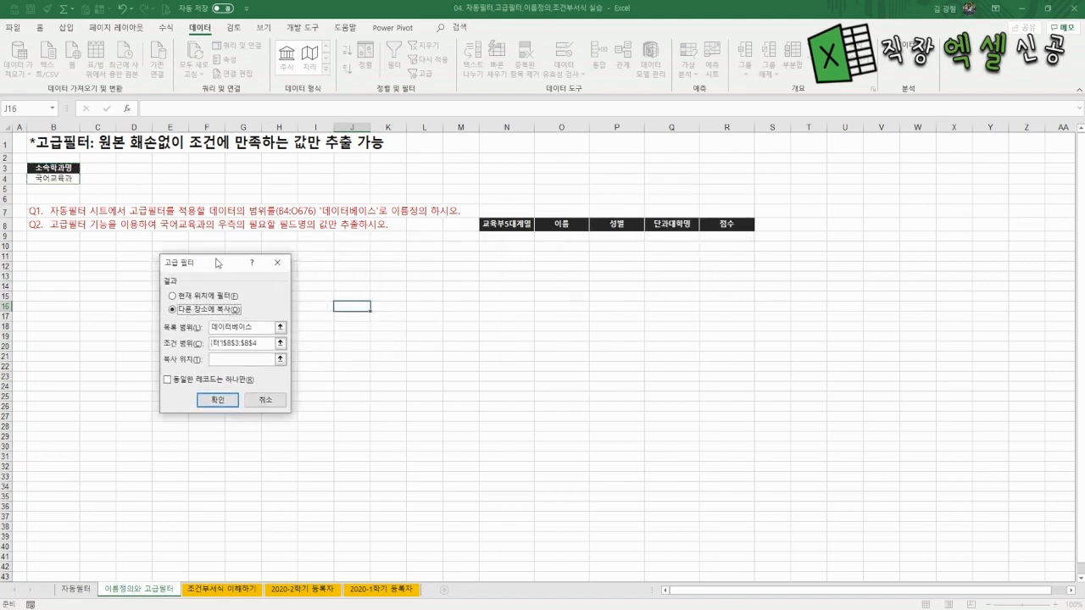
left_click(223, 360)
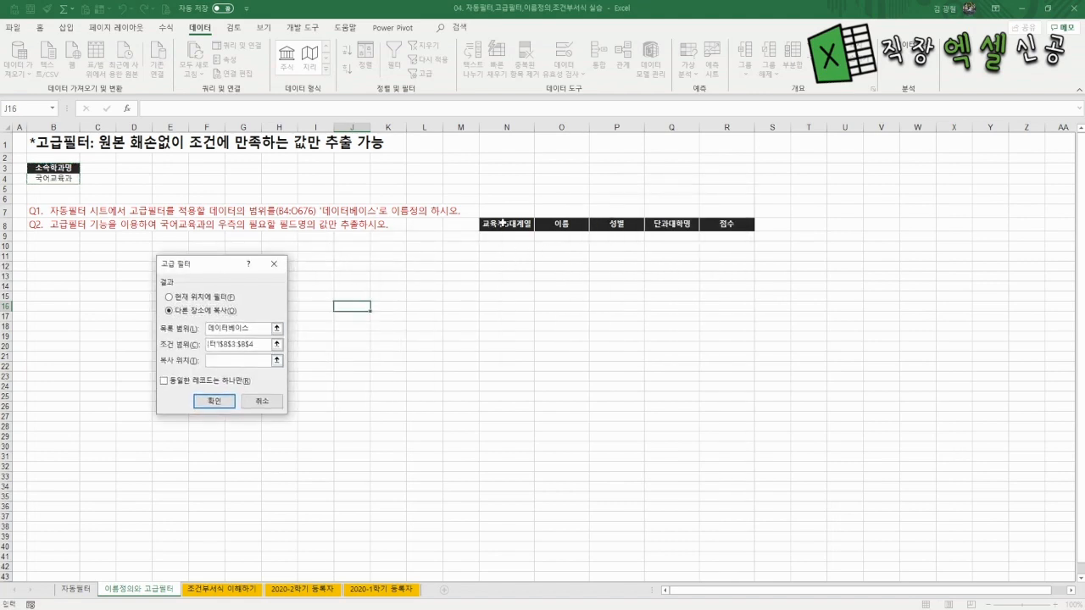
left_click_drag(502, 223, 725, 225)
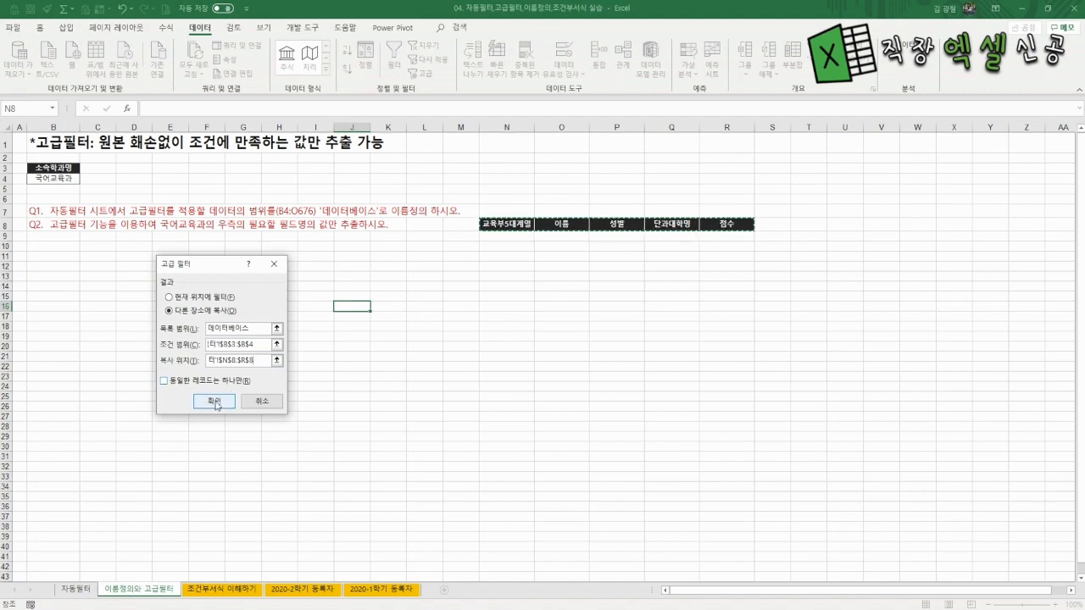
left_click(215, 402)
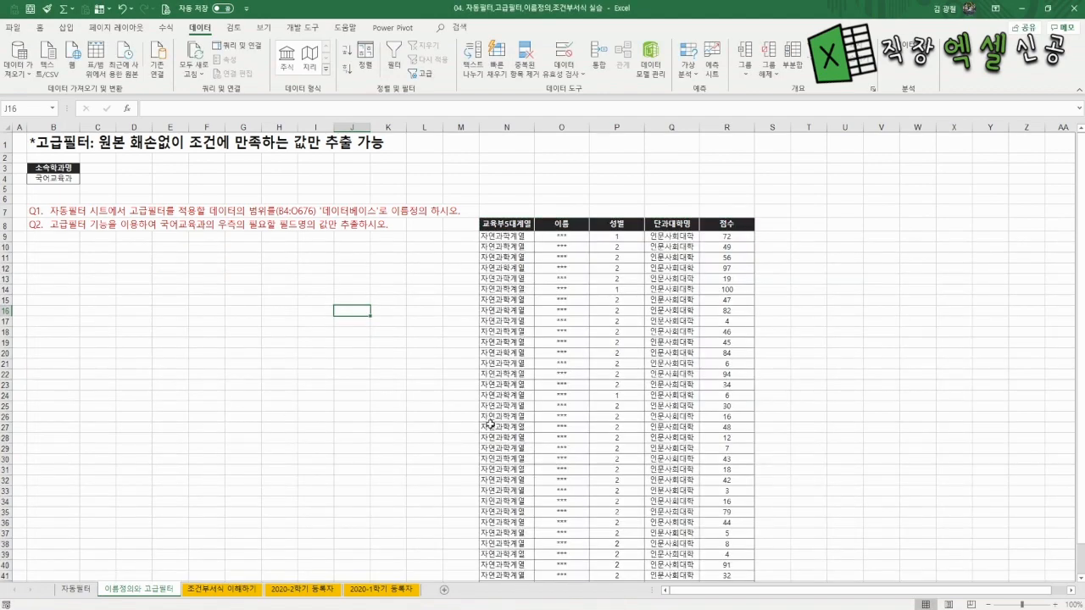
Compare the source table on the 자동필터 sheet with the records extracted under N8:R8 on the 이름정의와 고급필터 sheet
left_click(77, 588)
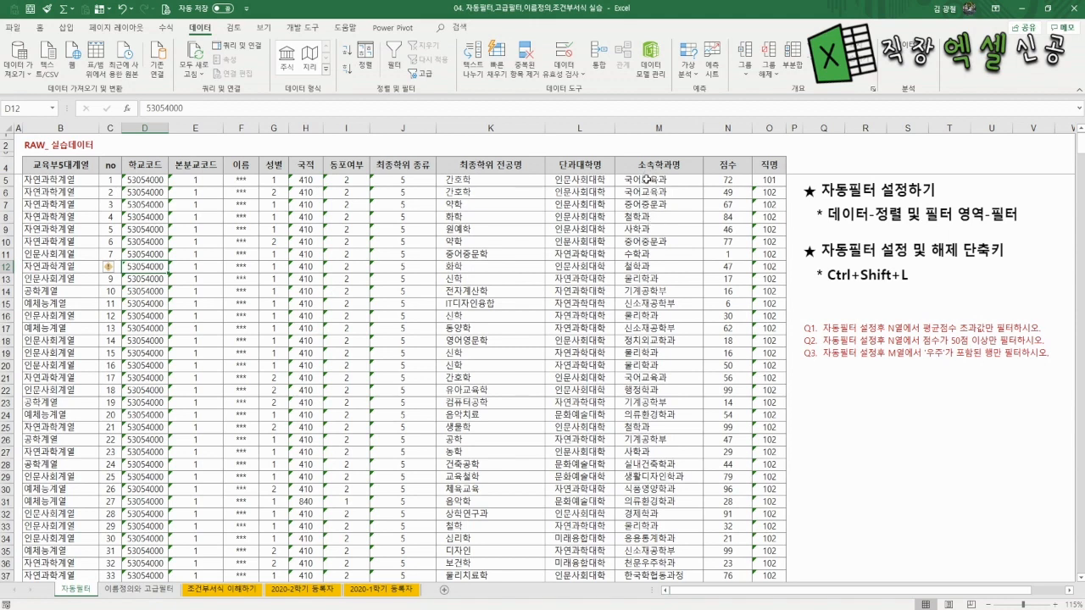
left_click(148, 590)
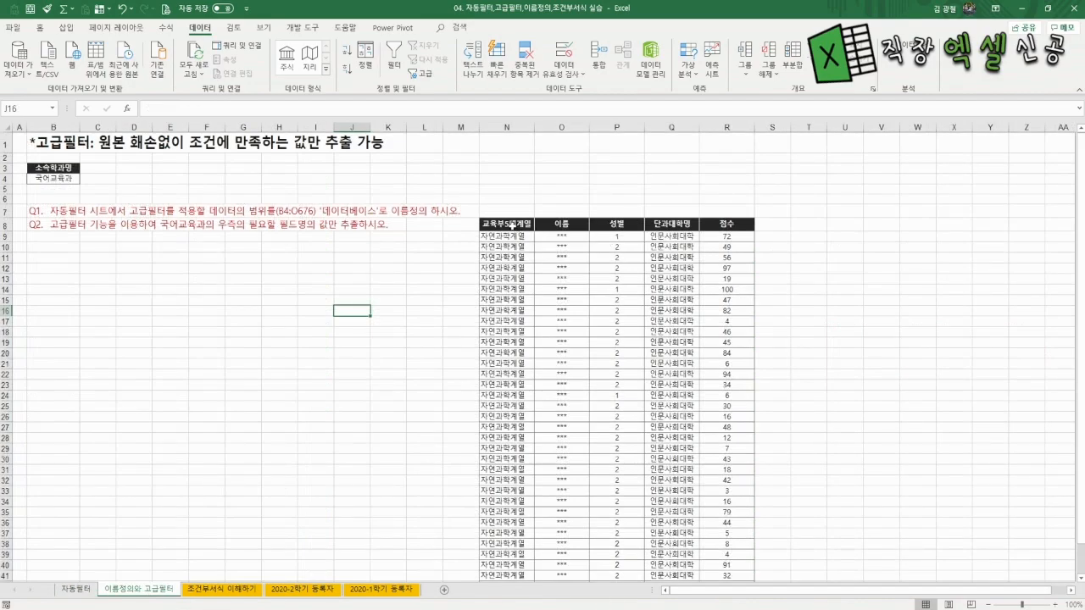
left_click(631, 224)
left_click(676, 223)
left_click(725, 224)
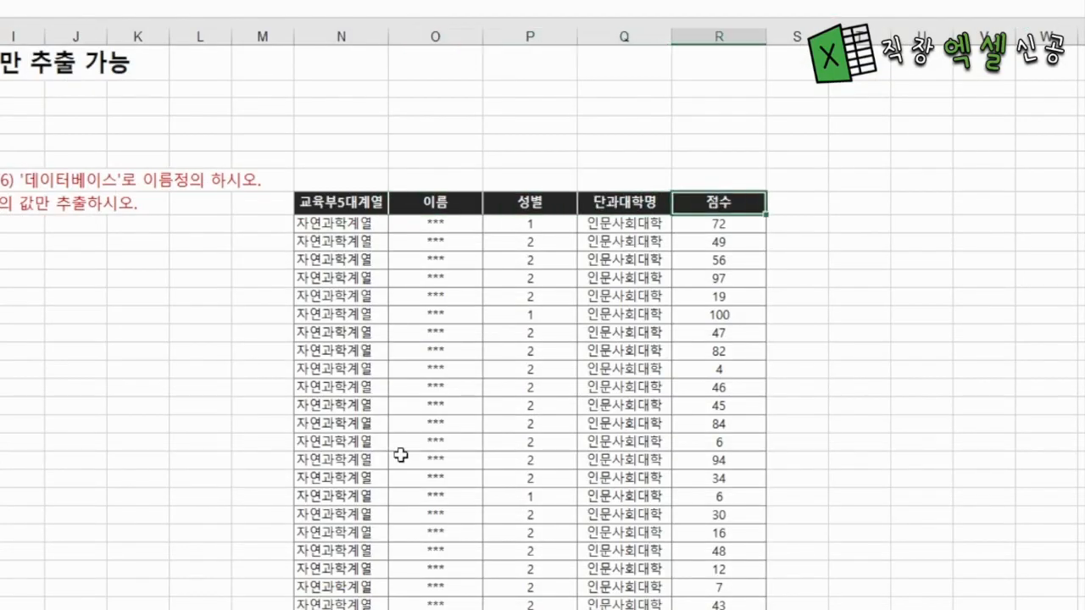
scroll(424, 460, "down", 6)
scroll(427, 460, "up", 6)
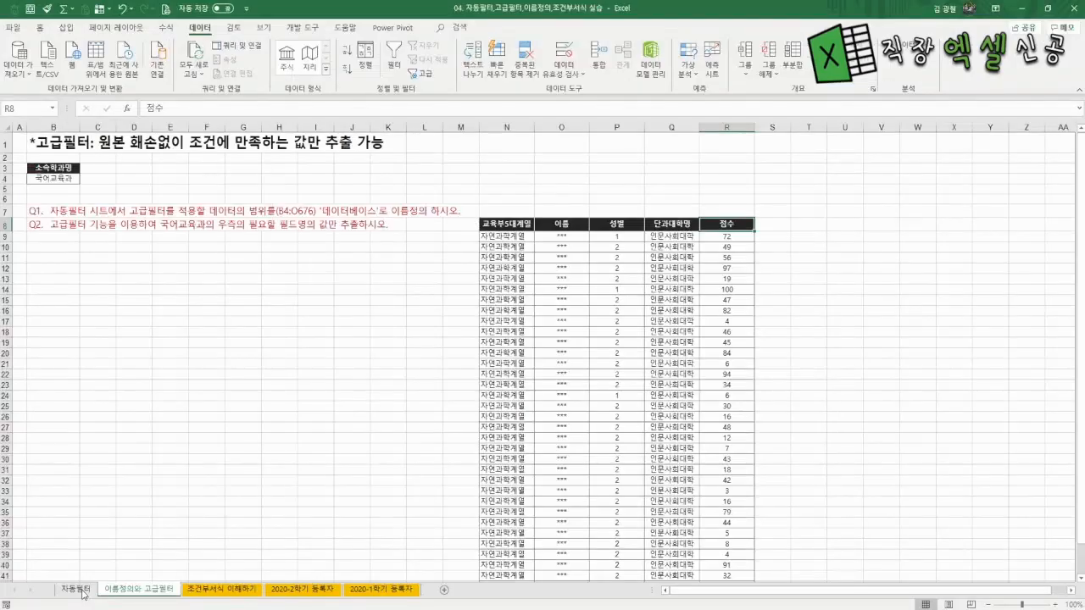
Turn on AutoFilter for the 자동필터 sheet's table and filter the 소속학과명 column to show only 경제학과
left_click(79, 589)
left_click(516, 278)
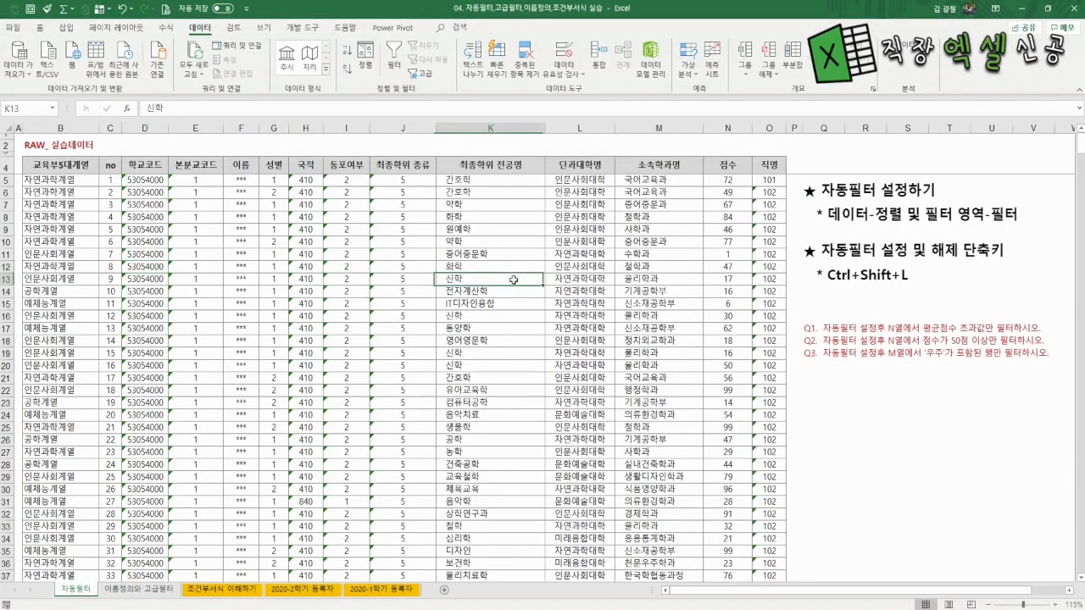
left_click(217, 256)
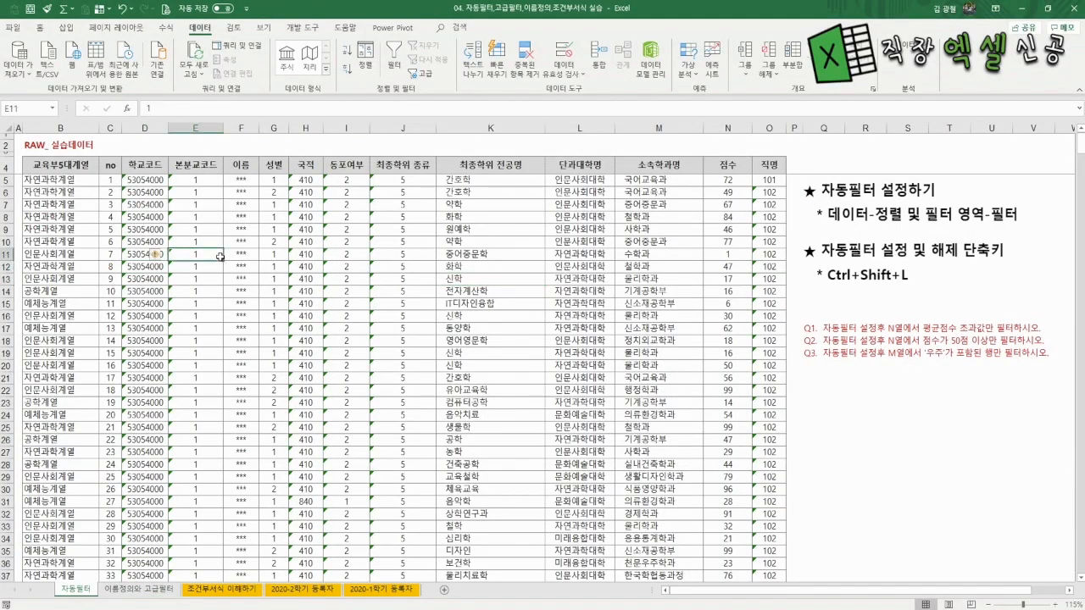
key("ctrl+shift+l")
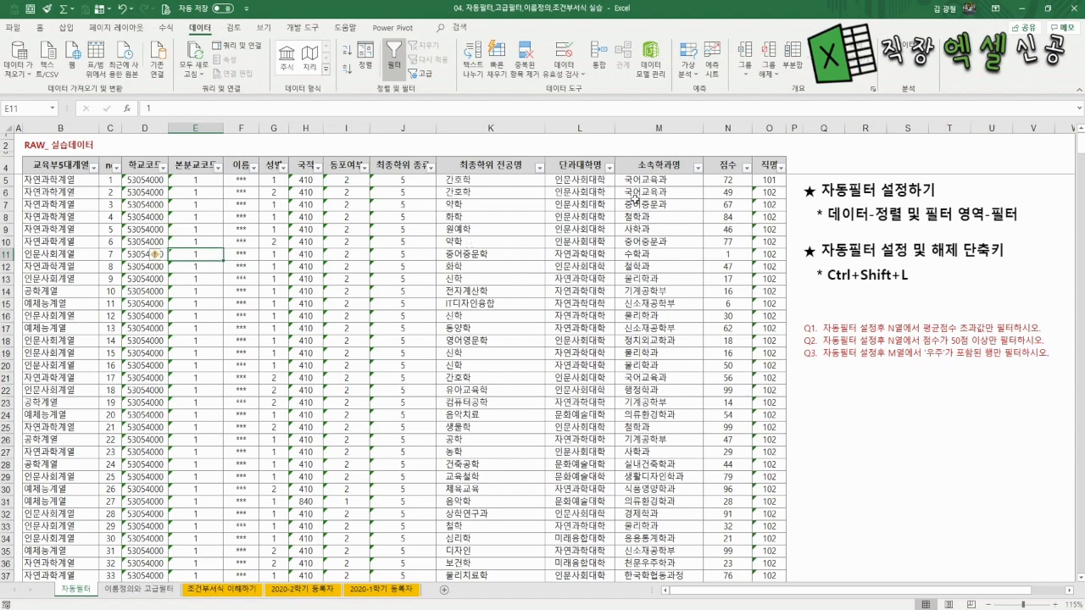
left_click(698, 170)
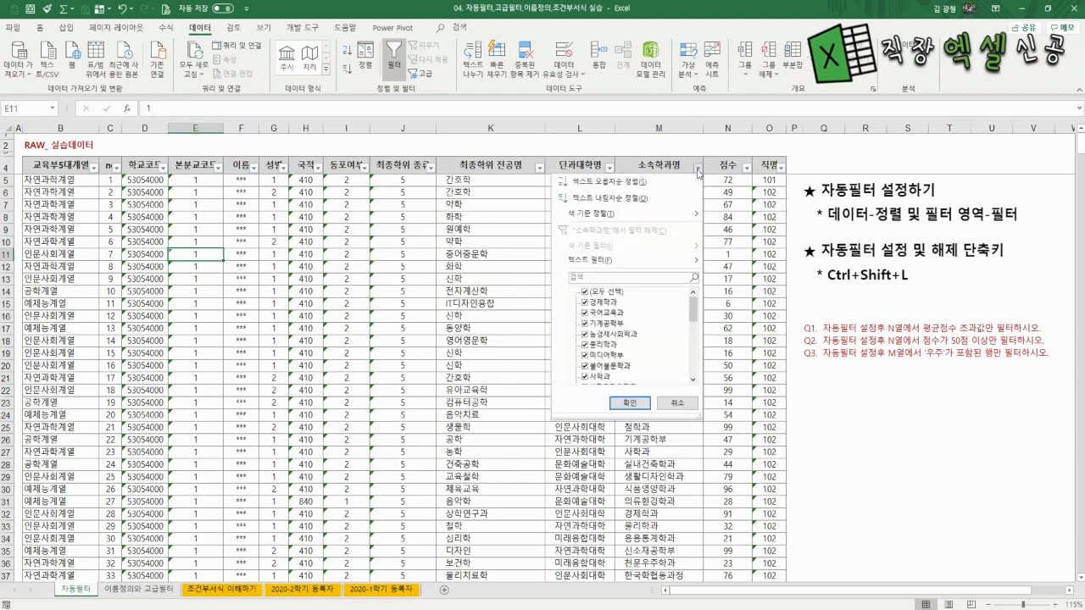
left_click(584, 291)
left_click(584, 301)
left_click(629, 402)
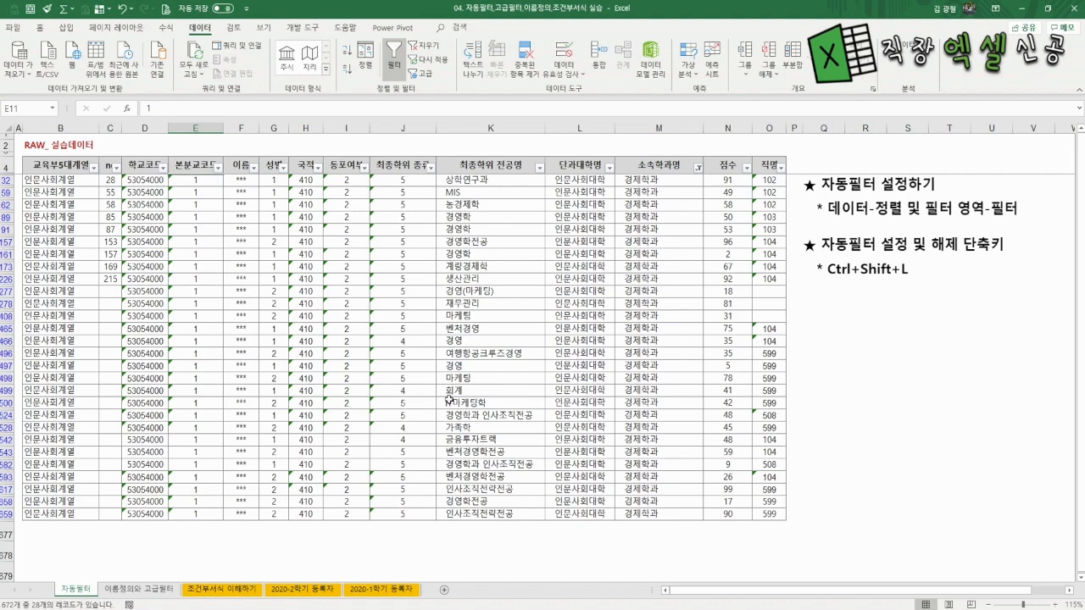
Compare the Advanced Filter extract on the 이름정의와 고급필터 sheet with the filtered table on the 자동필터 sheet
left_click(166, 593)
left_click(581, 365)
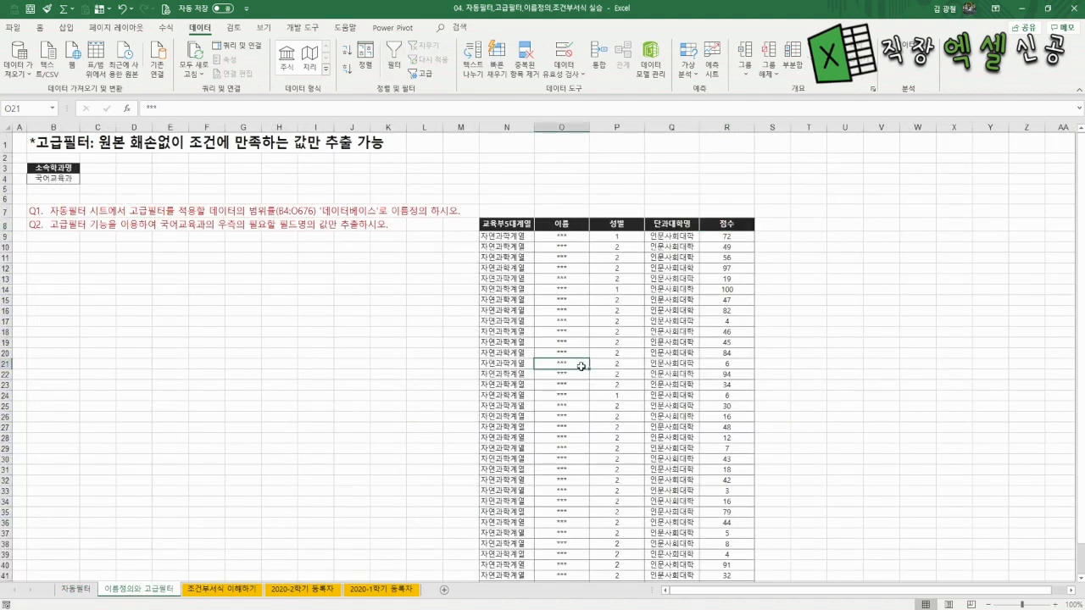
scroll(585, 380, "down", 10)
scroll(585, 379, "up", 10)
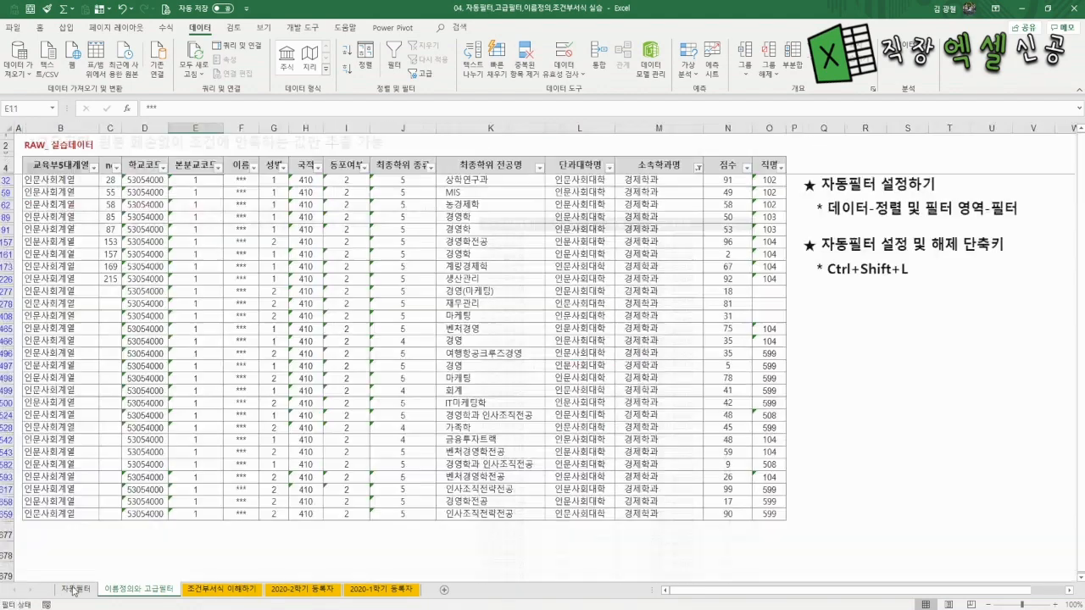
left_click(72, 592)
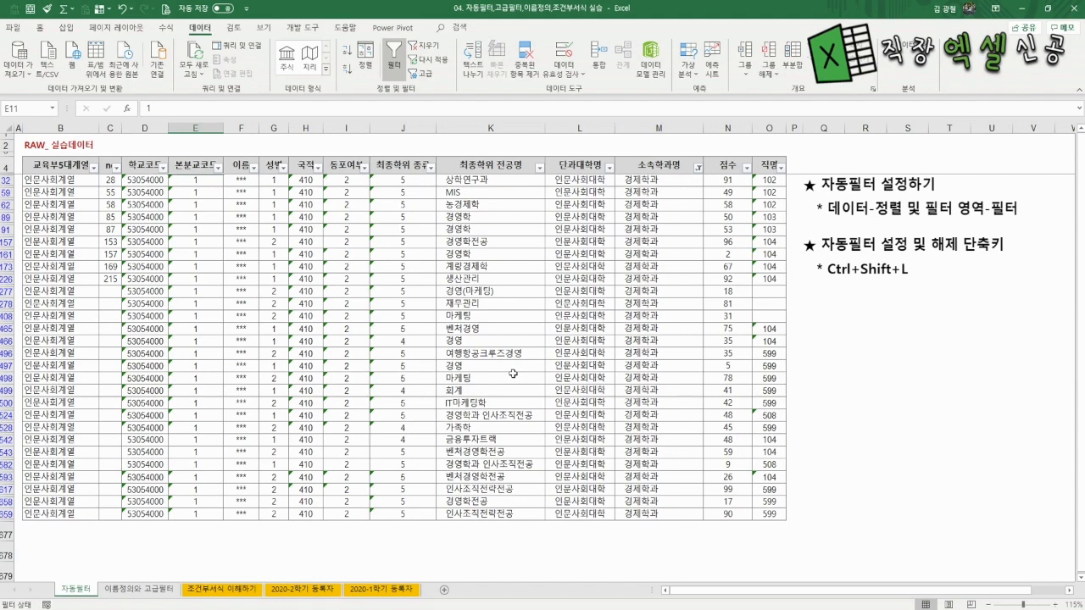
left_click(141, 587)
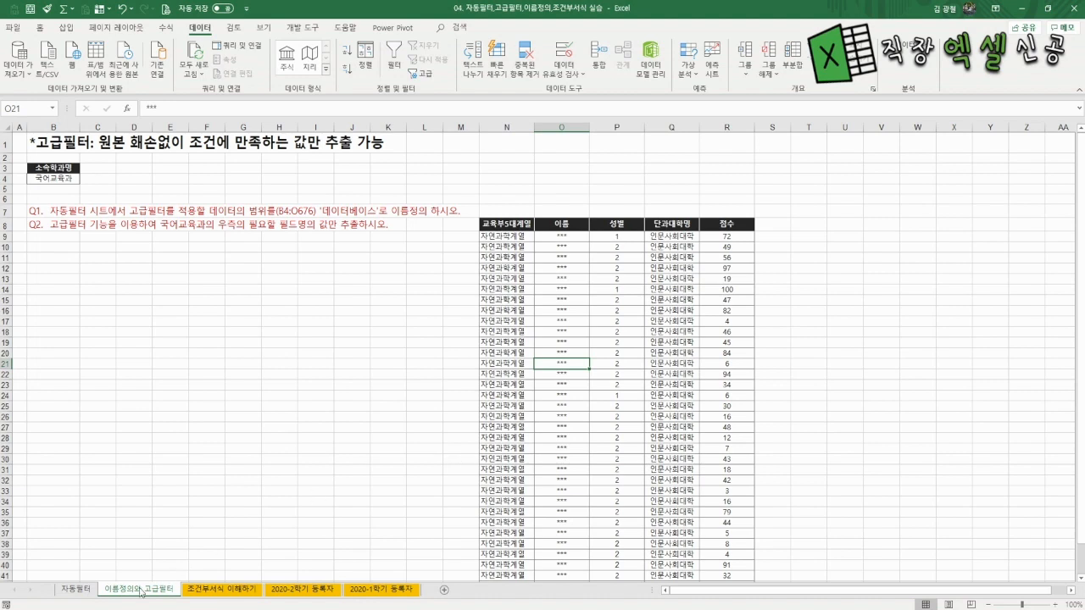
left_click(103, 222)
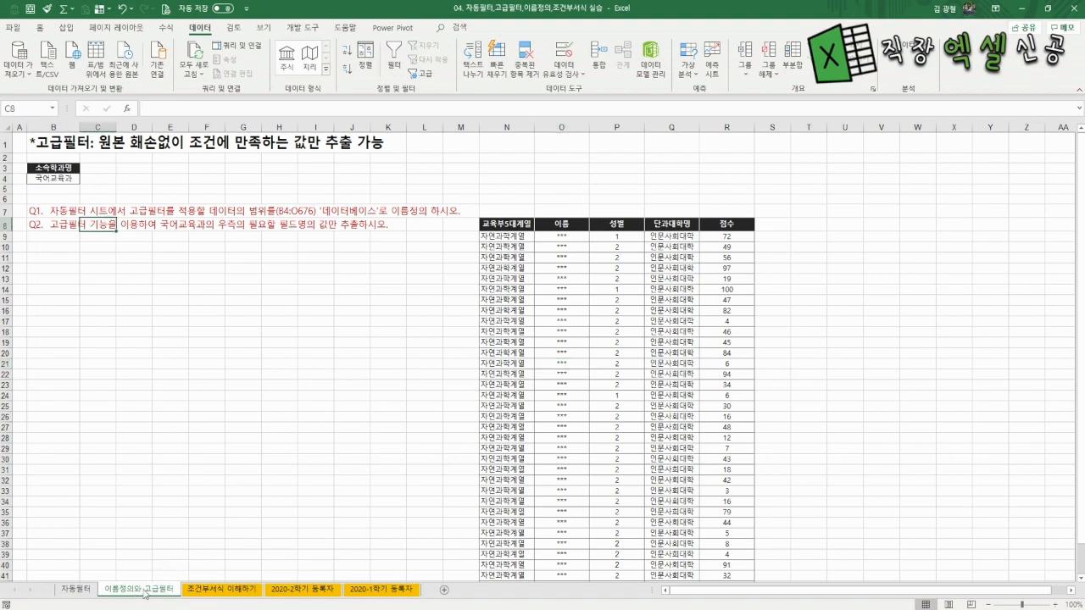
Turn on AutoFilter for the 조건부서식 이해하기 sheet's table and view the filter values of the 교육부5대계열 column
left_click(214, 593)
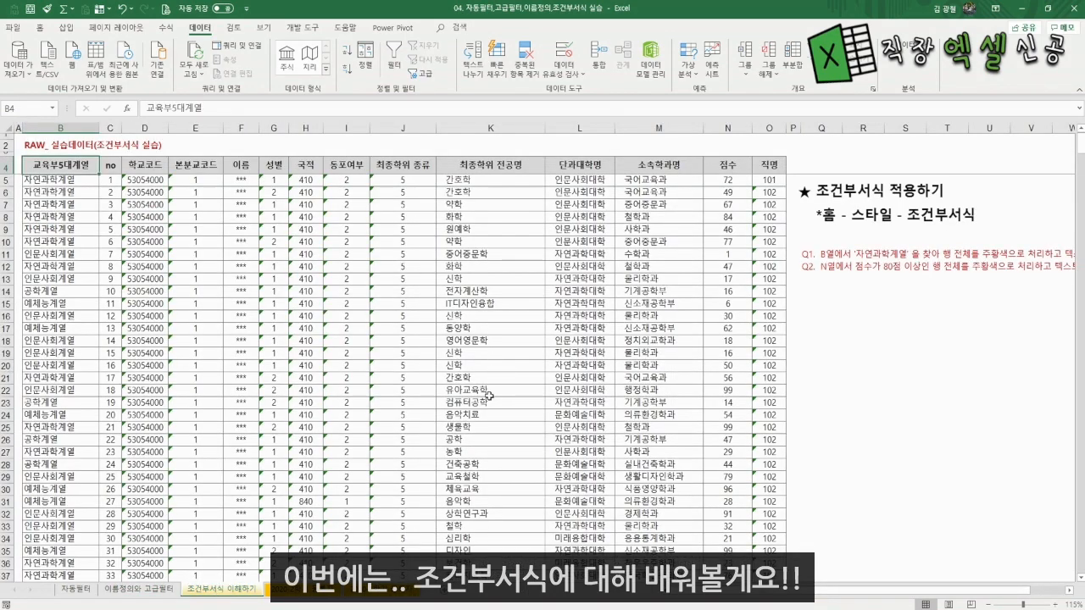
left_click(340, 329)
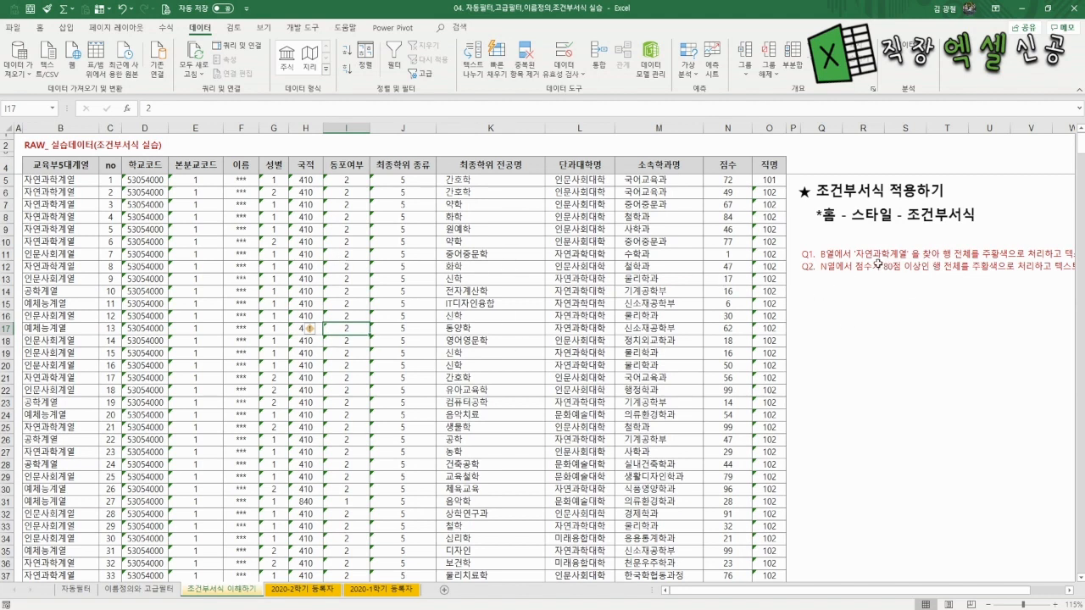
left_click(56, 181)
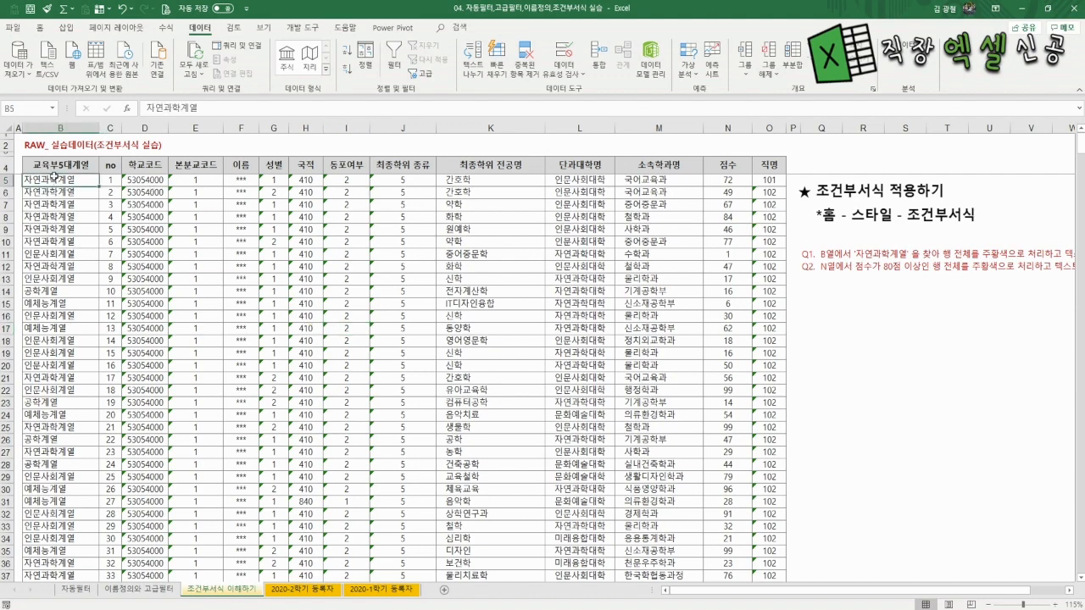
left_click(157, 276)
key("ctrl+shift+l")
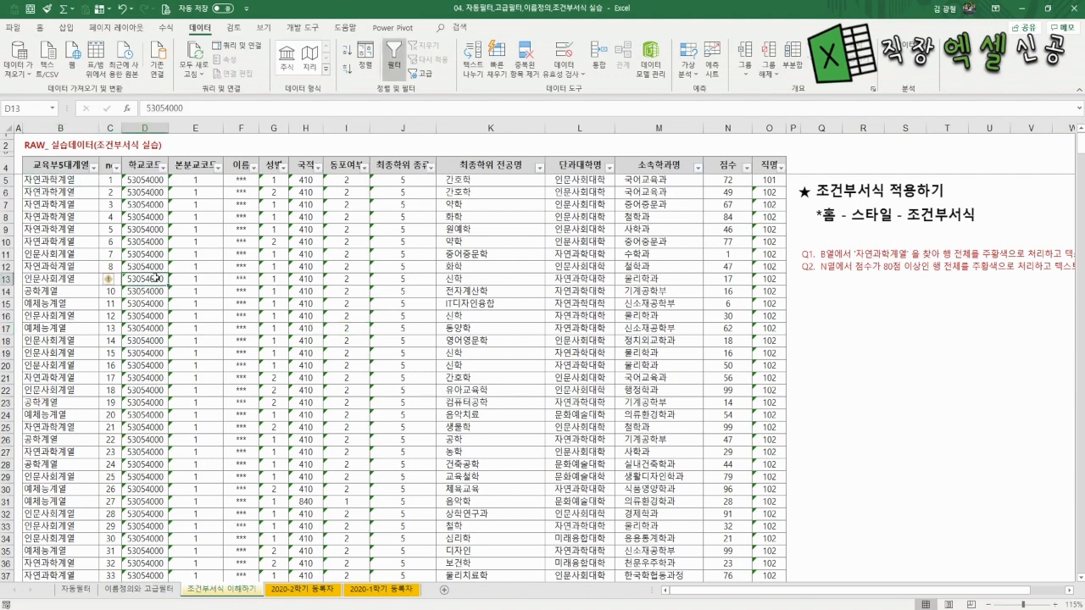
left_click(93, 165)
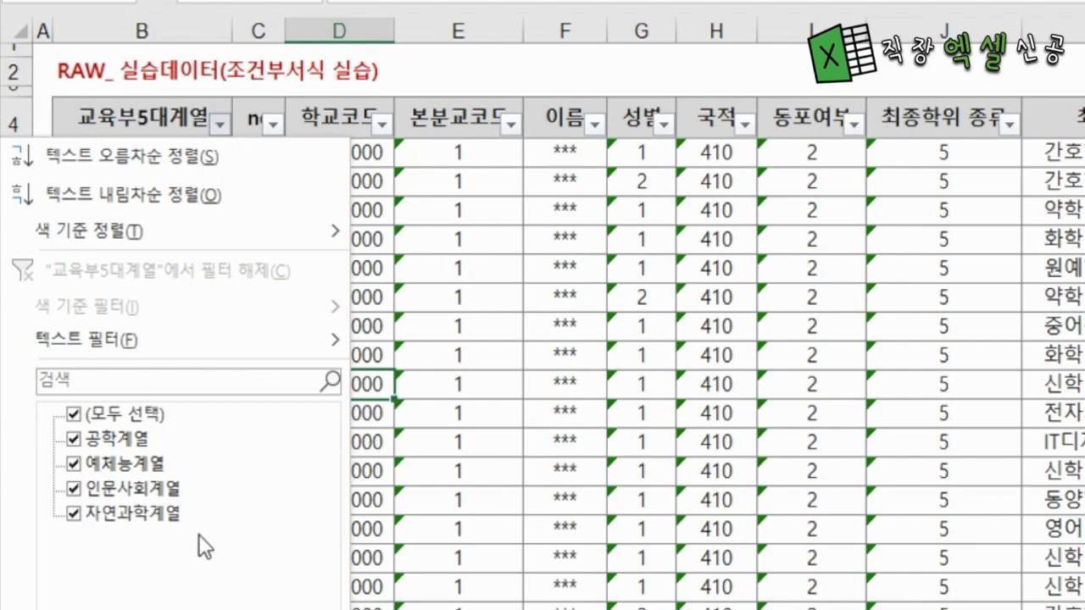
left_click(545, 410)
left_click(546, 412)
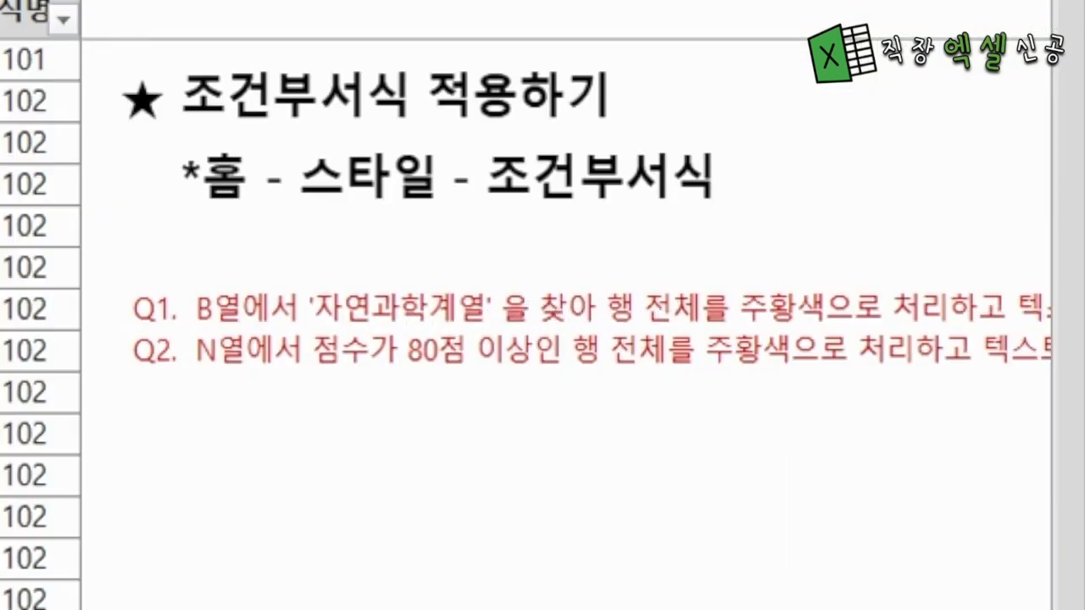
Read the conditional formatting exercises beside the table and examine the rows containing 자연과학계열 in column B
scroll(542, 322, "right", 2)
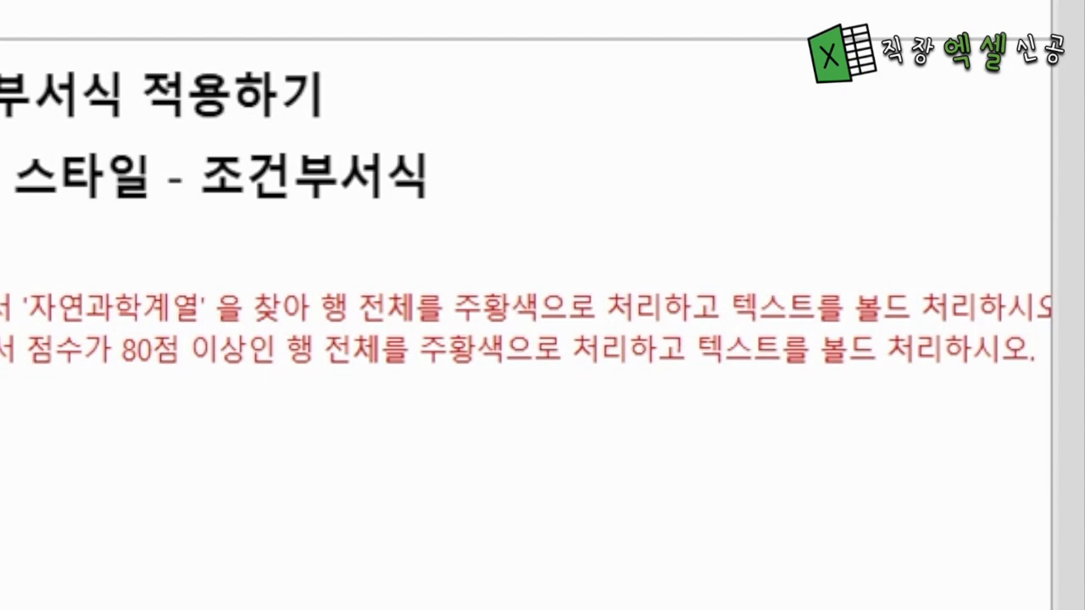
scroll(542, 322, "left", 2)
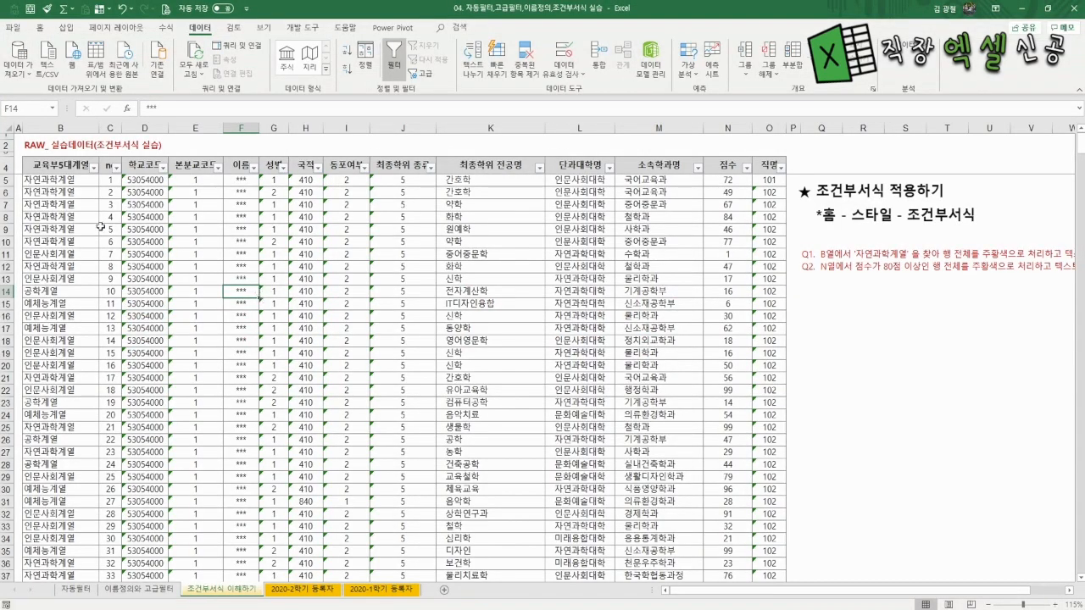
left_click(64, 179)
left_click_drag(63, 180, 65, 241)
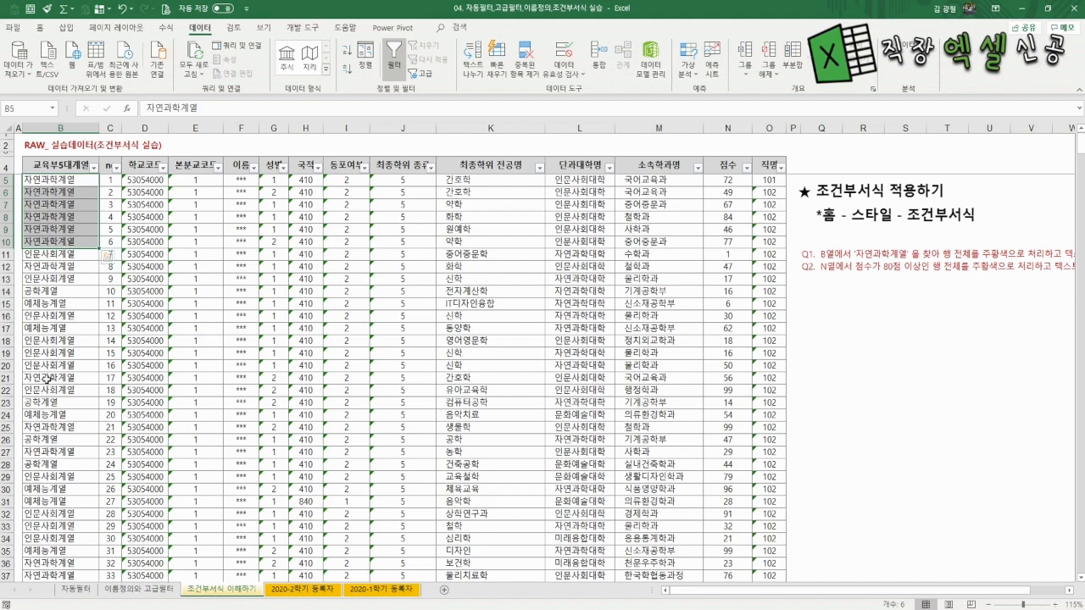
left_click_drag(48, 380, 729, 381)
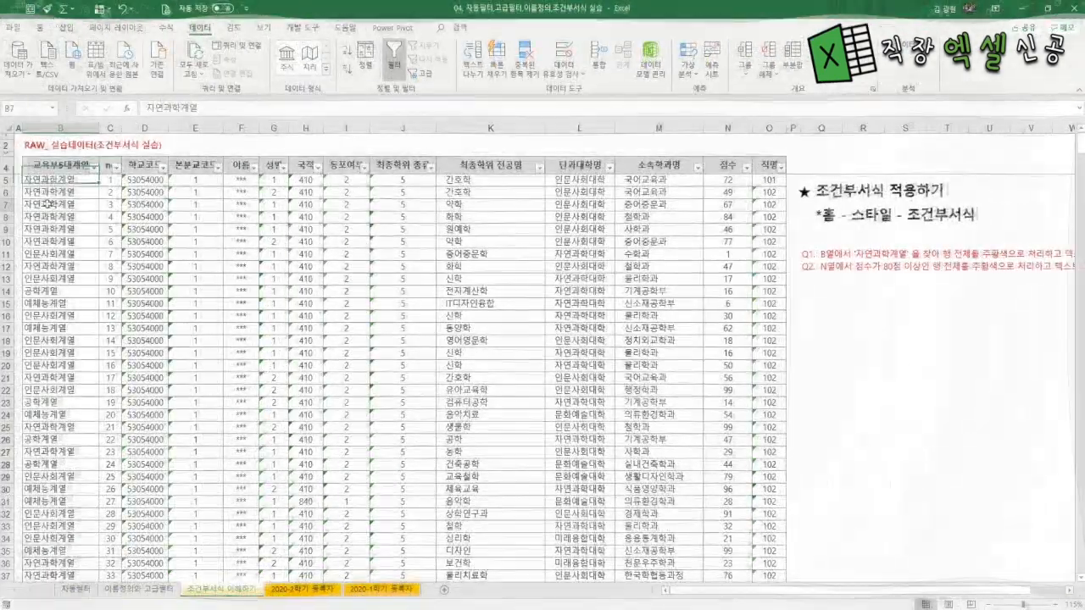
Select all data rows of the table below the headers, from B5 to O676
left_click(49, 204)
key("Up")
key("Up")
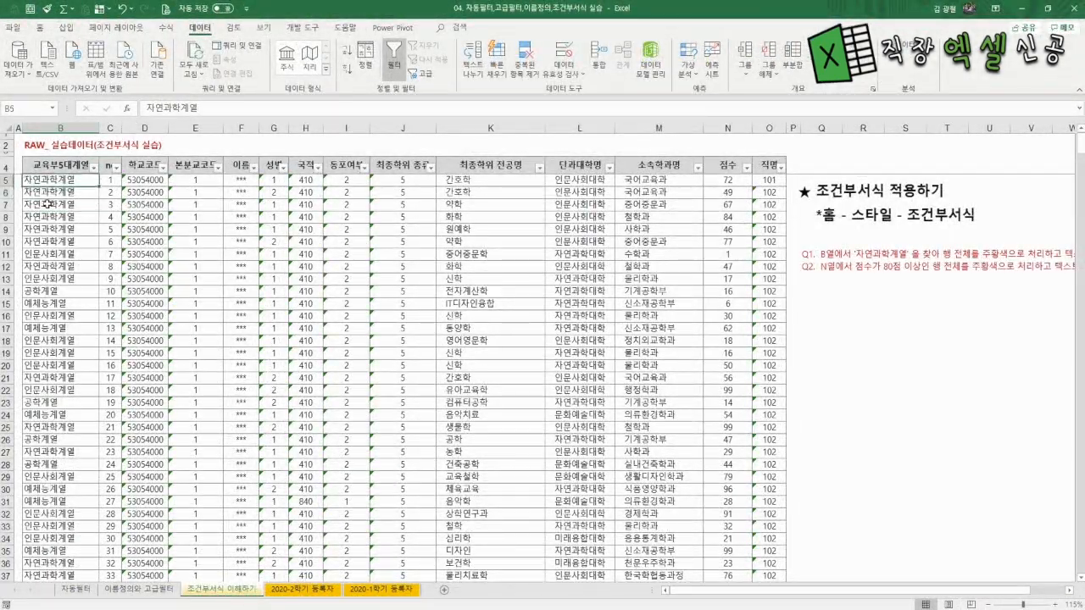
key("ctrl+shift+Right")
key("ctrl+shift+Down")
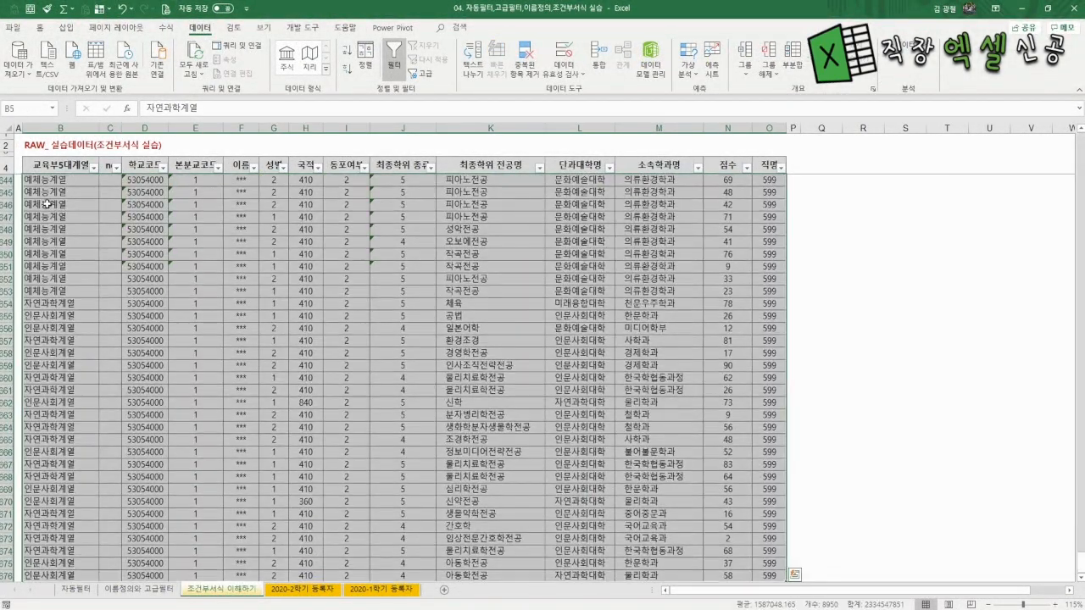
left_click_drag(1080, 563, 1080, 136)
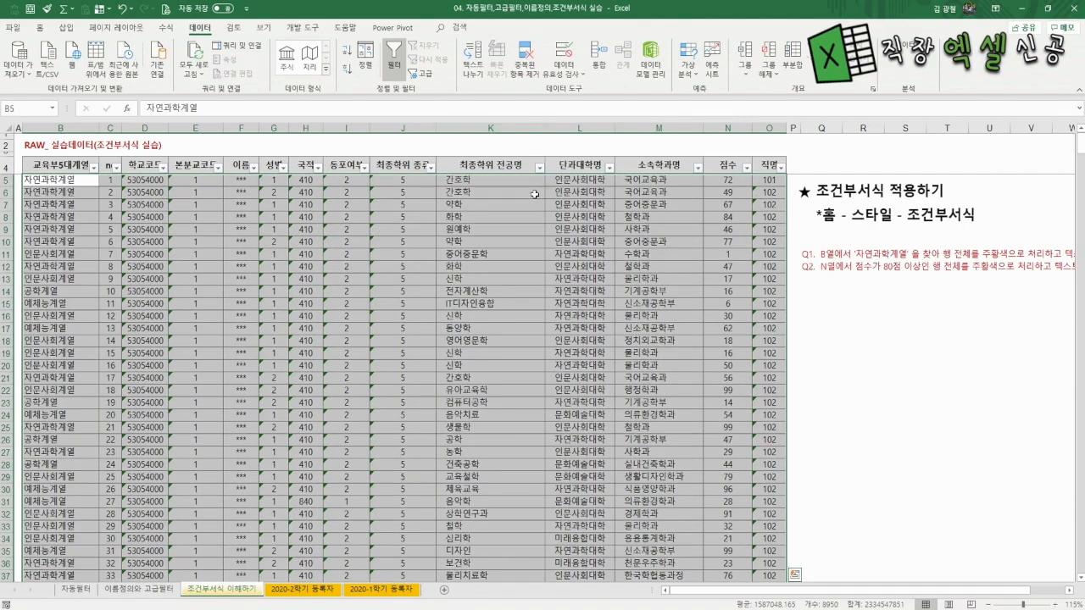
Start a new conditional formatting rule for the selected rows that uses a formula to determine which cells to format
left_click(40, 26)
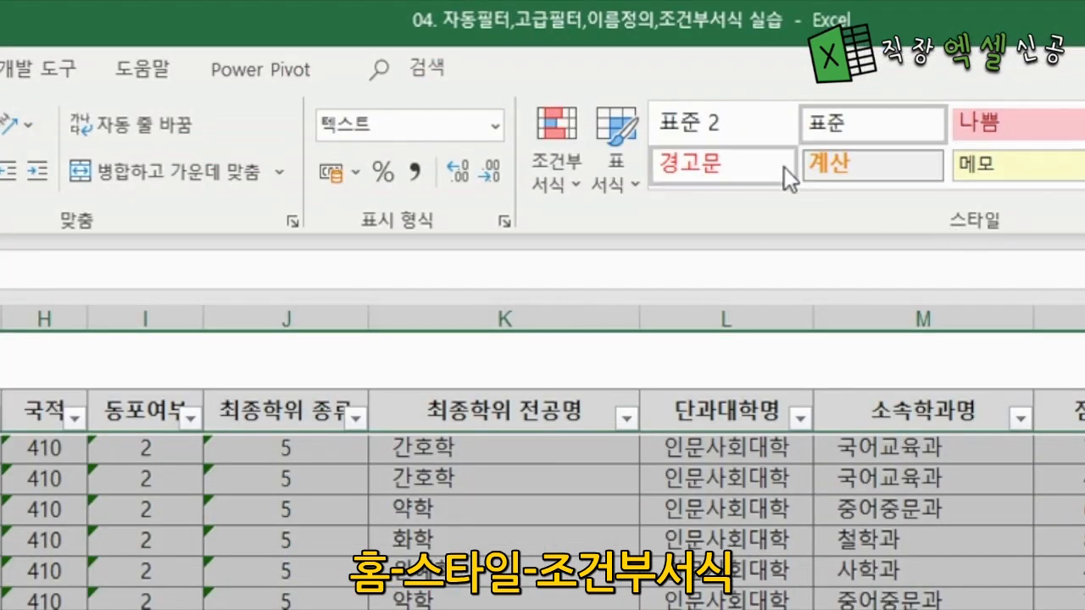
left_click(553, 173)
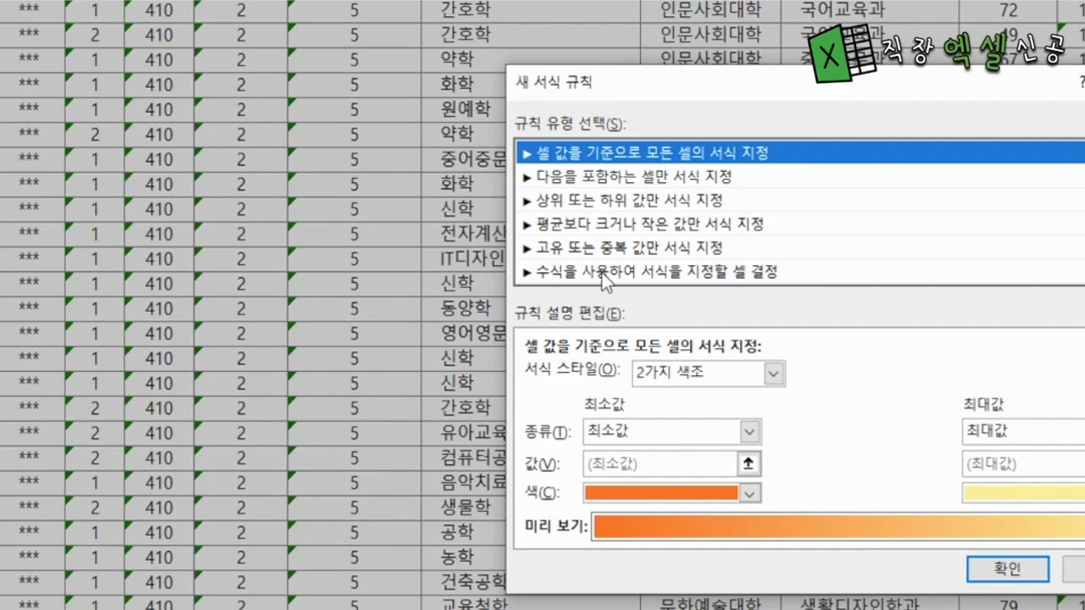
left_click(602, 273)
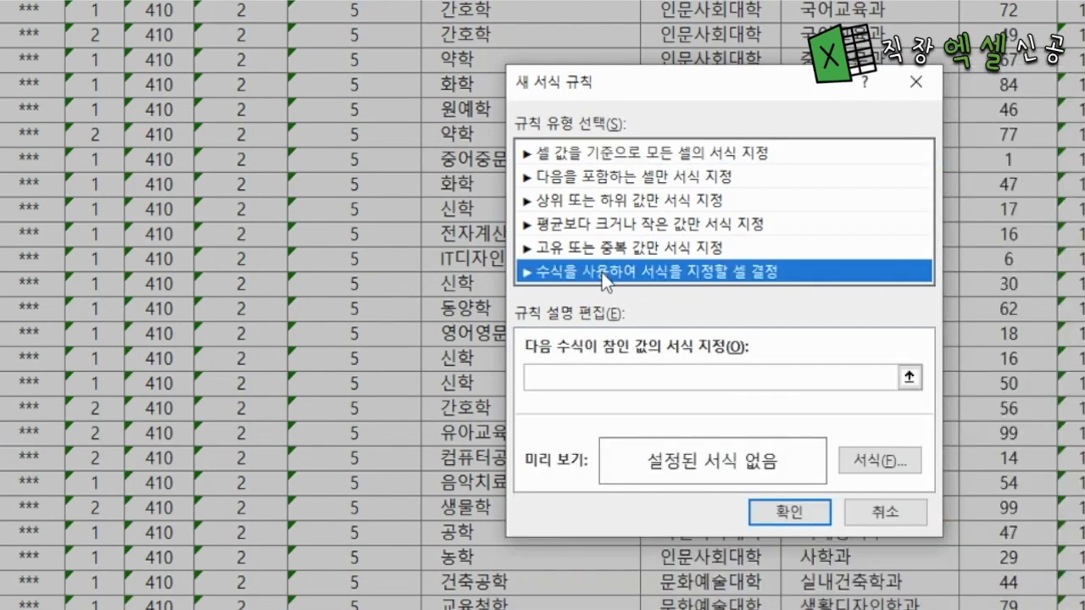
Enter =$B5="자연과학계열" as the rule's formula, with only column B fixed
left_click(563, 379)
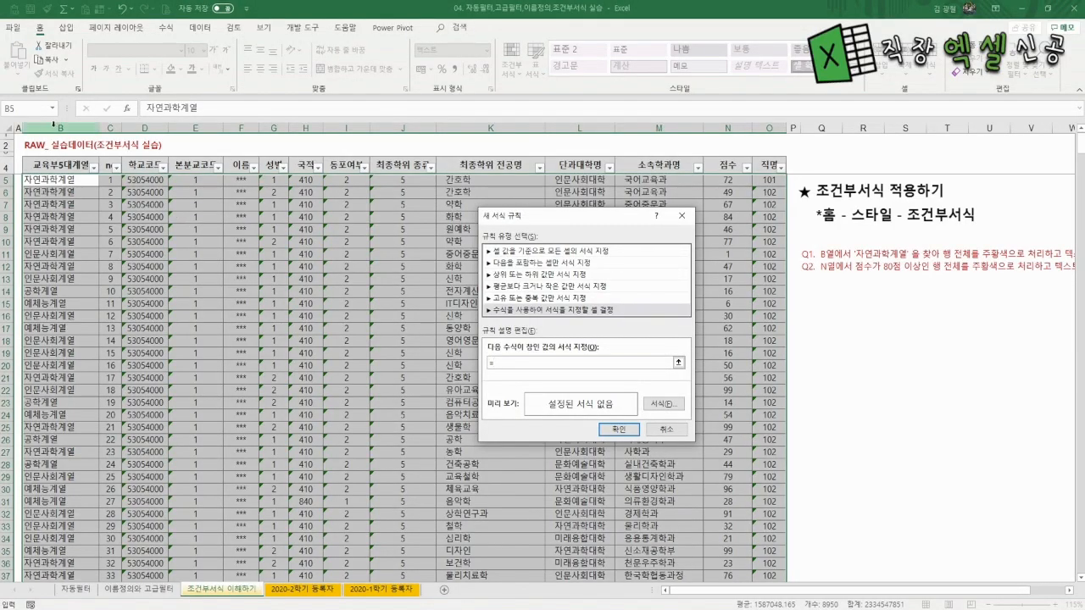
left_click(53, 180)
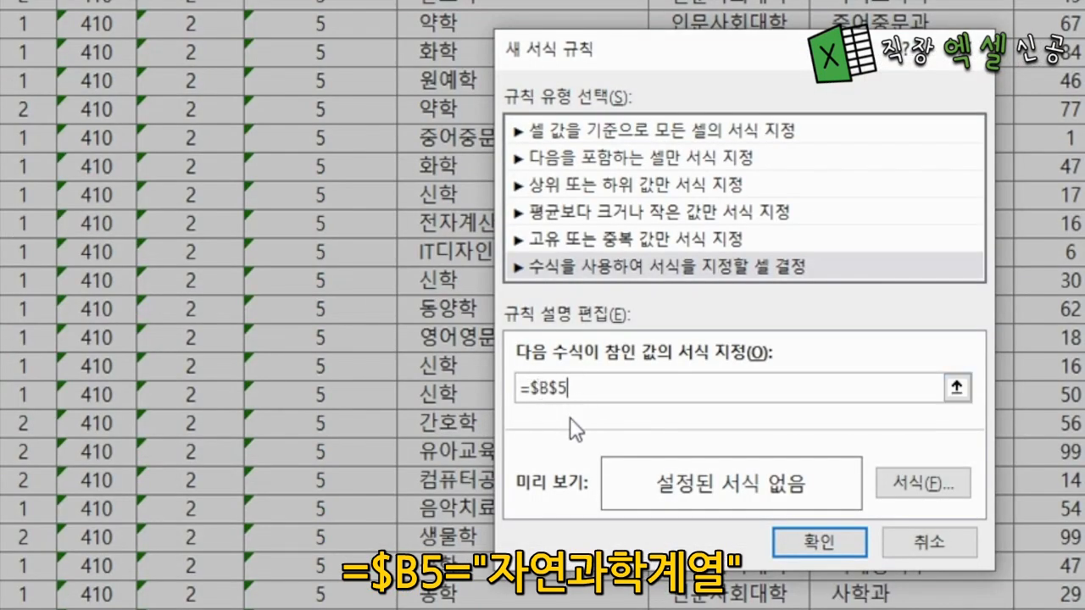
key("F4")
key("F4")
type("=\"자연과학")
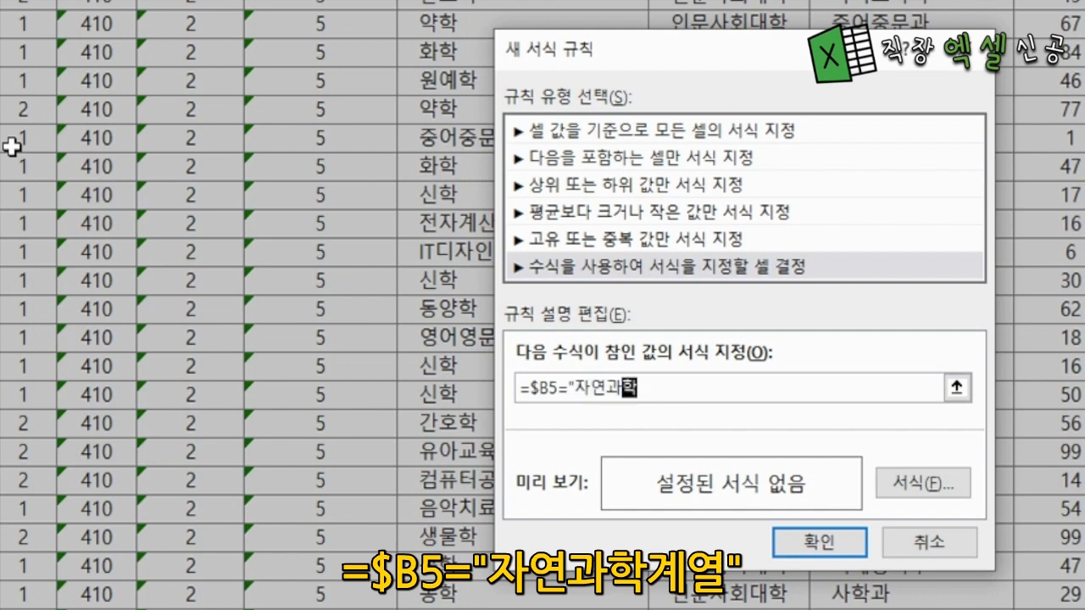
type("계열\"")
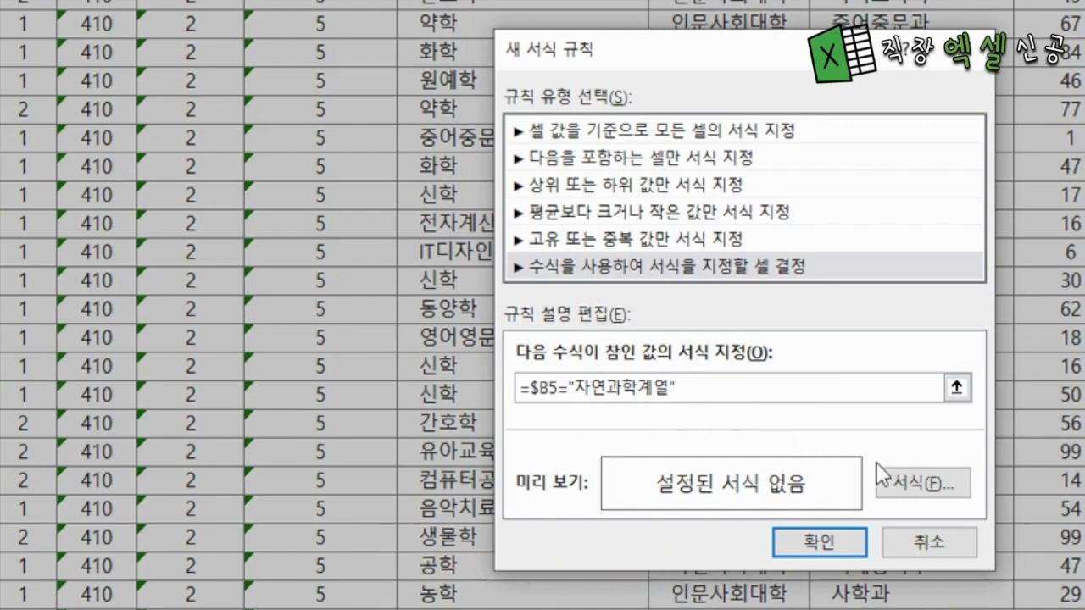
Format the 자연과학계열 rule with bold text and a gold-orange fill, and apply it to the selected rows
left_click(917, 490)
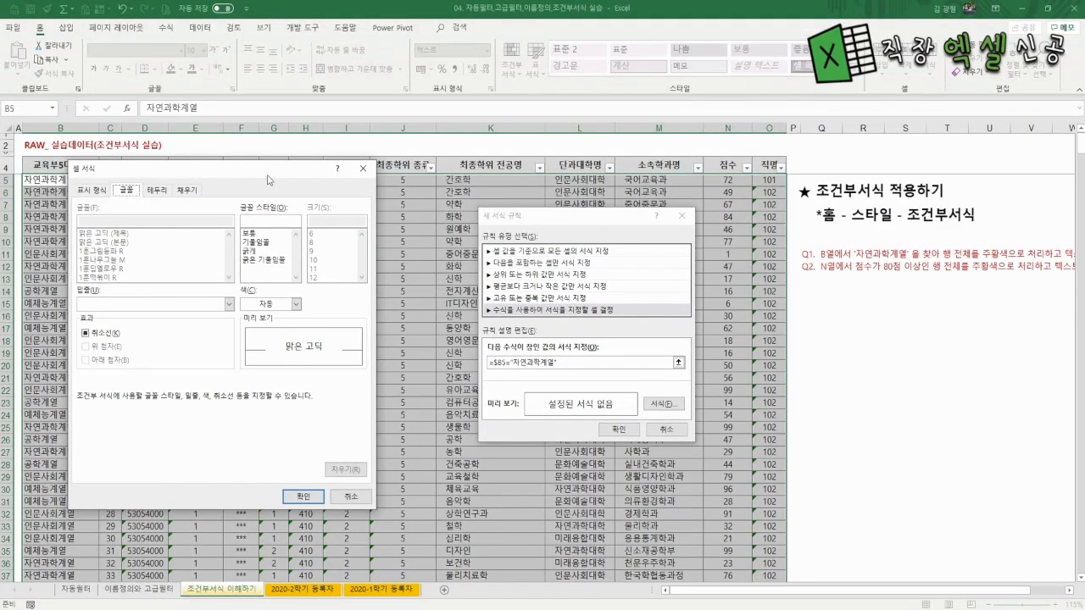
left_click_drag(267, 169, 525, 164)
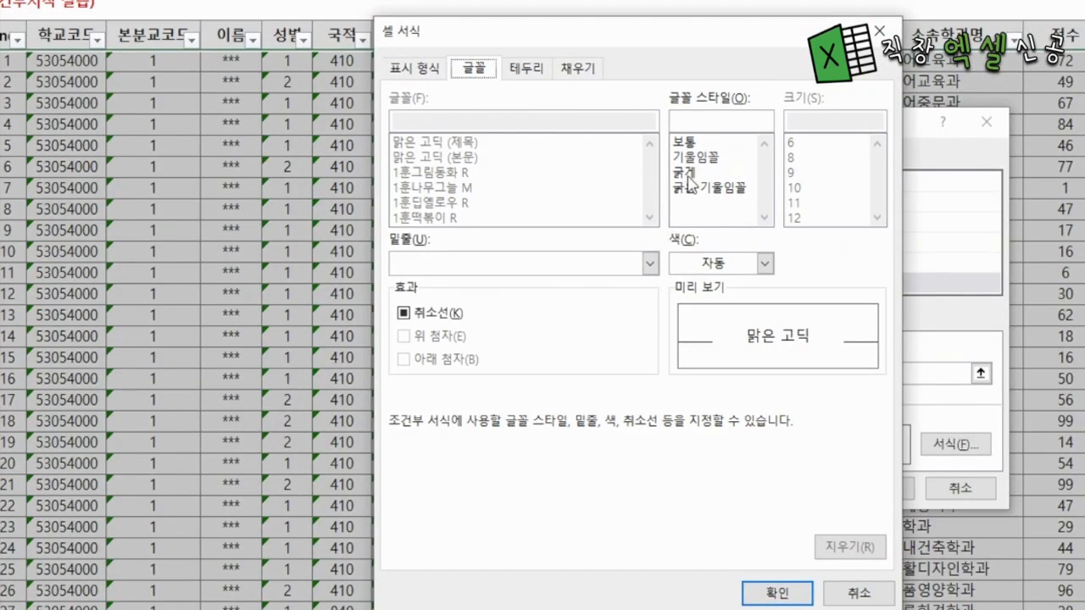
left_click(506, 246)
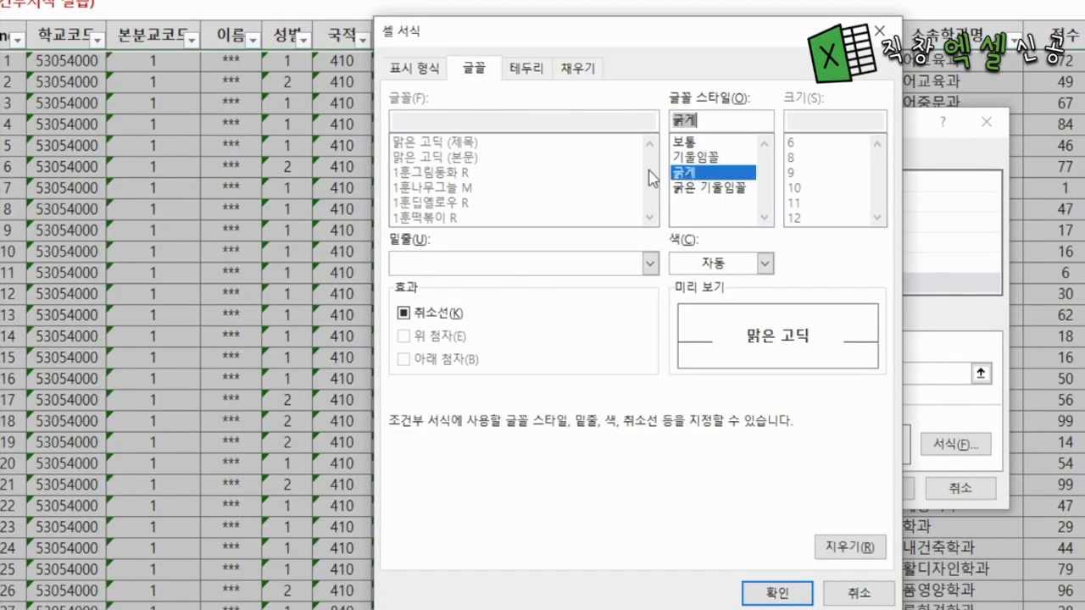
left_click(580, 68)
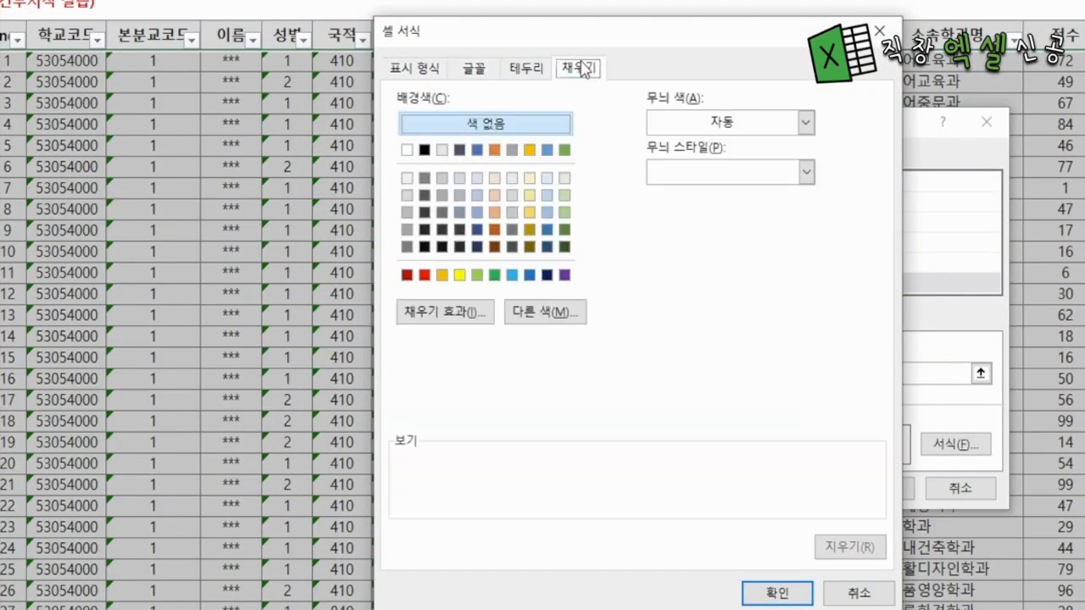
left_click(530, 153)
left_click(776, 593)
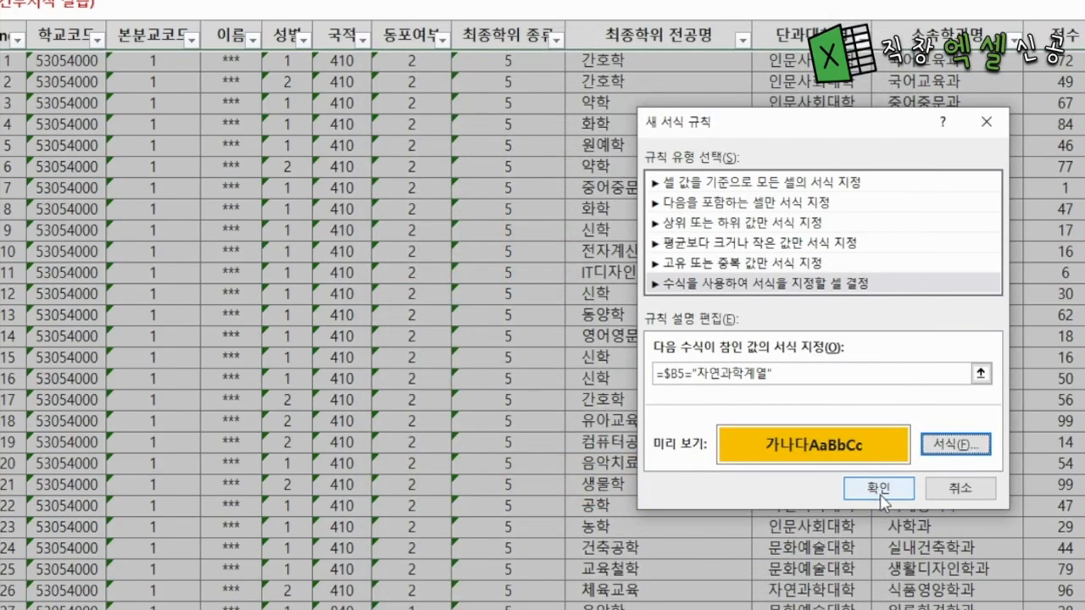
left_click(879, 492)
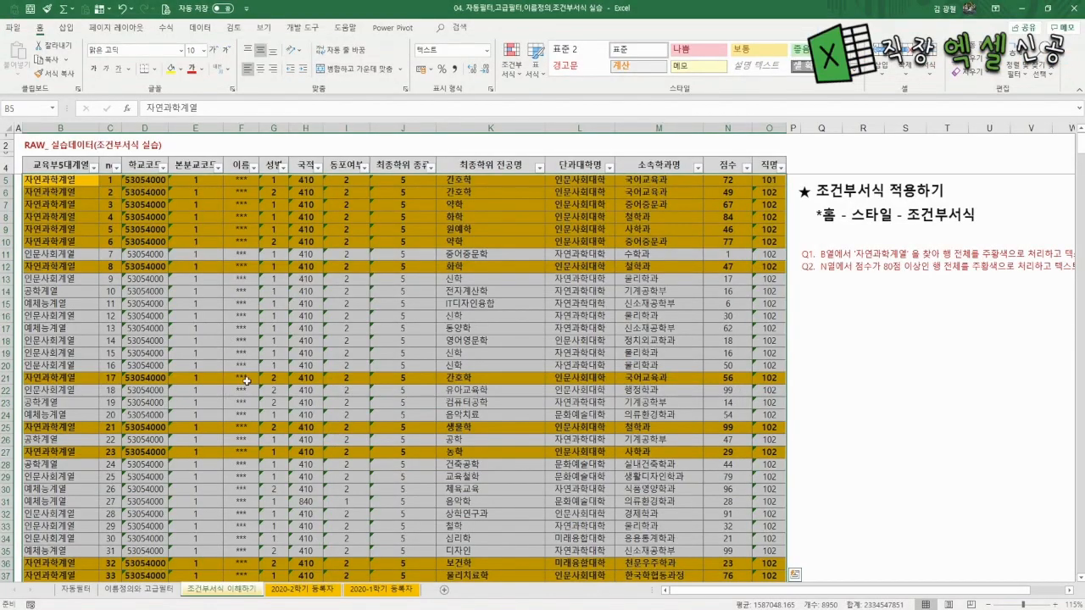
Check the highlighted rows and change the category in B10 to 인문사회계열 to test the rule
left_click(267, 328)
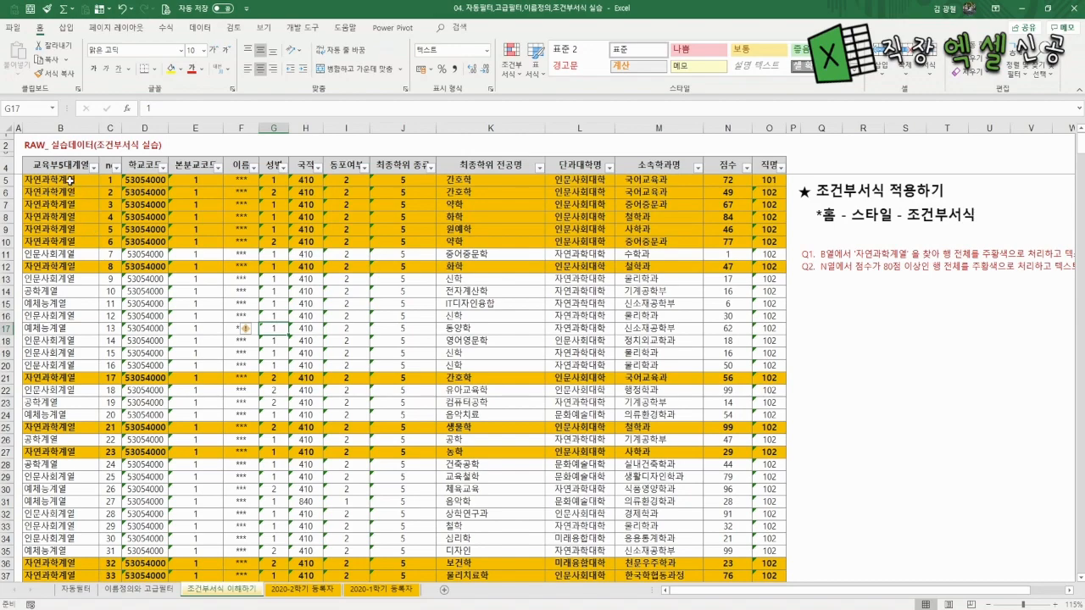
scroll(51, 320, "down", 7)
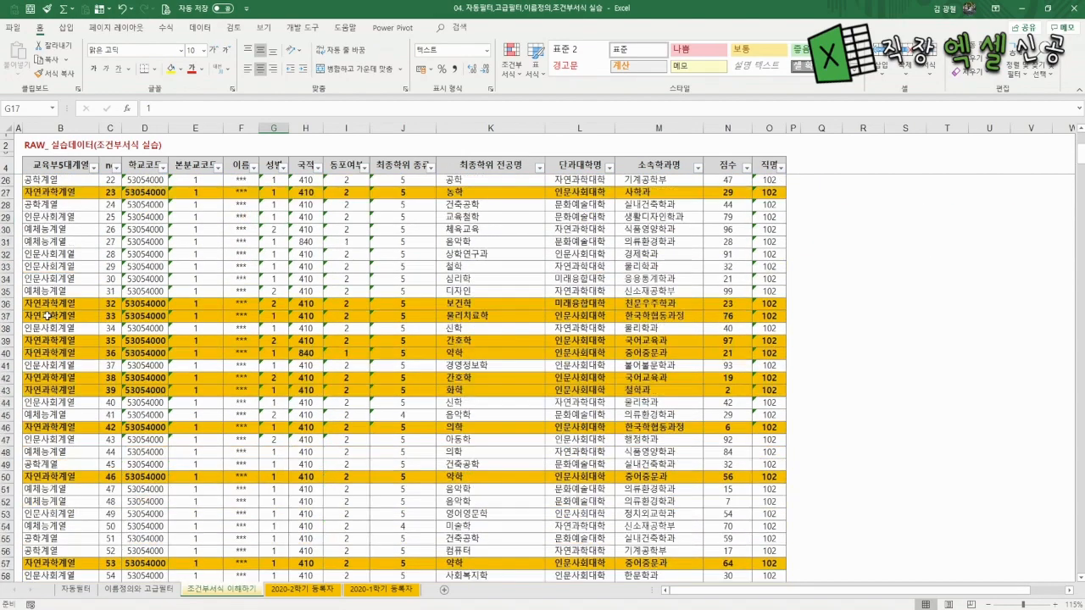
scroll(61, 331, "up", 7)
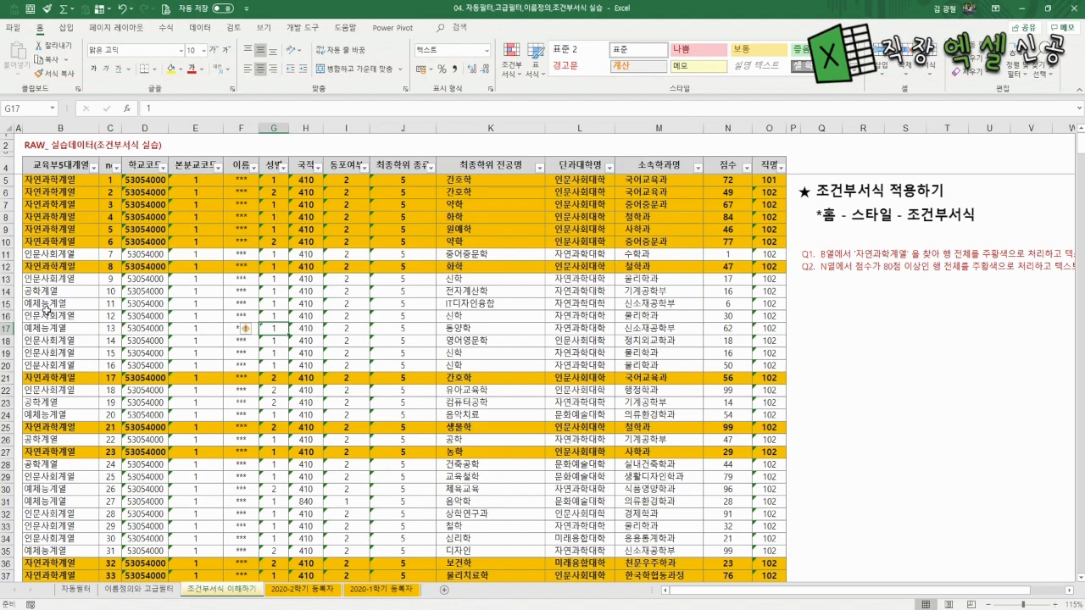
left_click(49, 242)
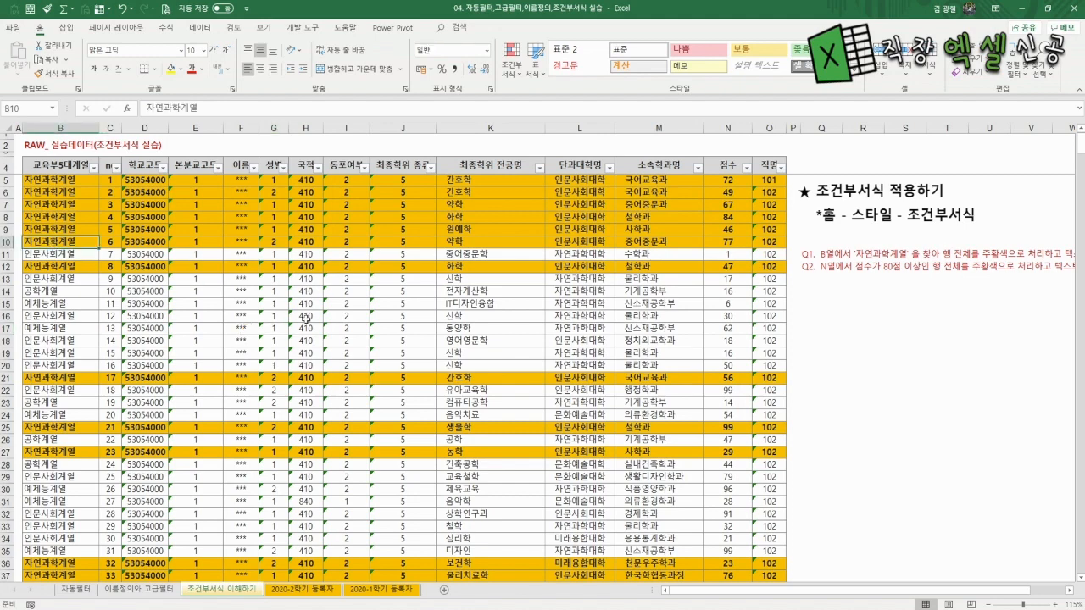
type("인문사회계열")
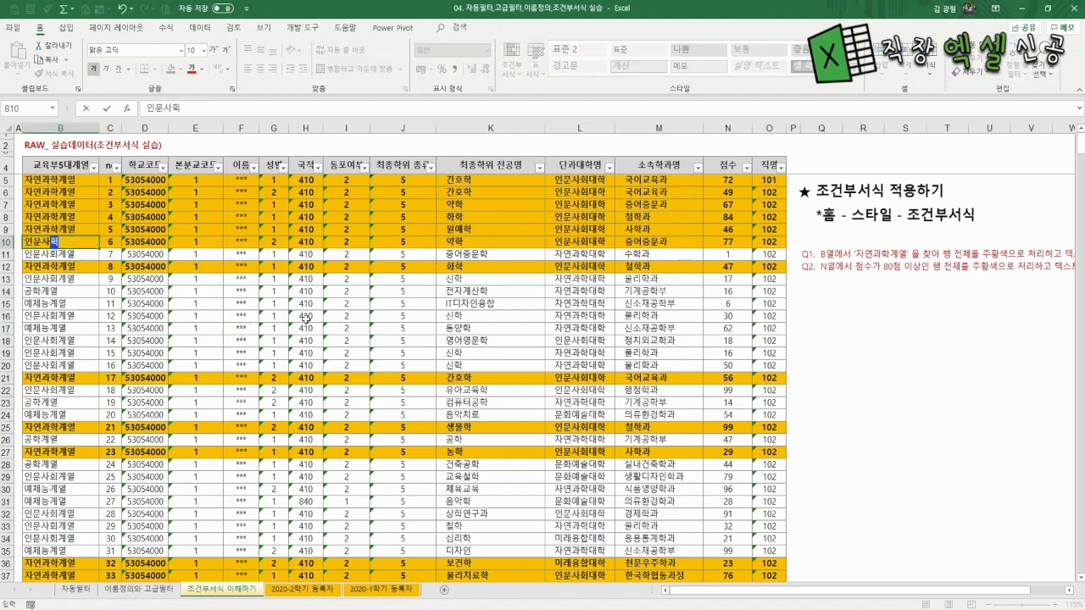
key("Return")
Change the category in B14 to 자연과학계열
key("Down")
key("Down")
key("Down")
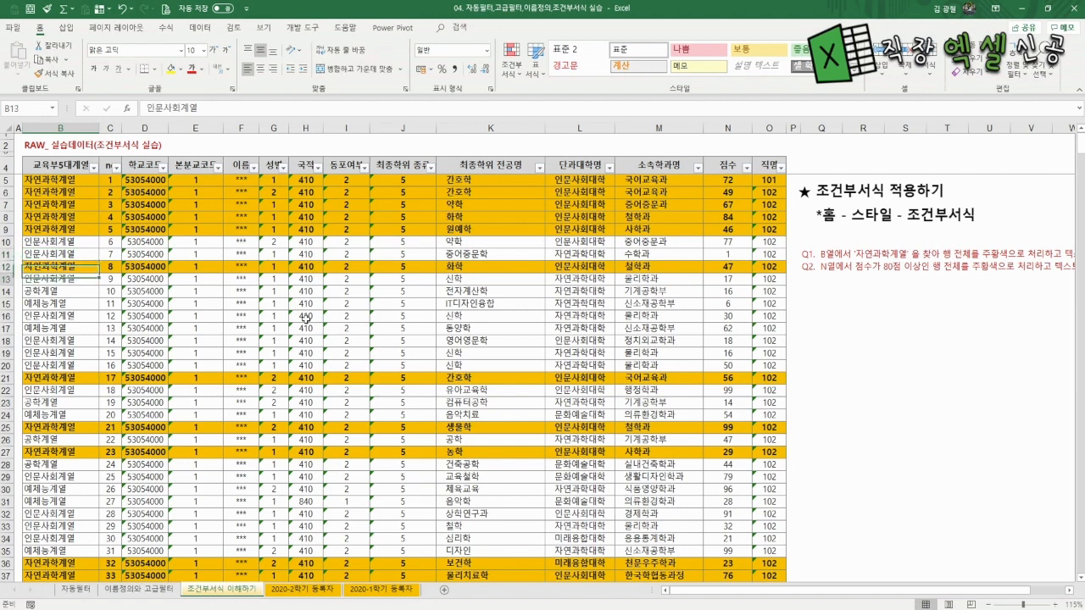
type("자연과학ㄷ")
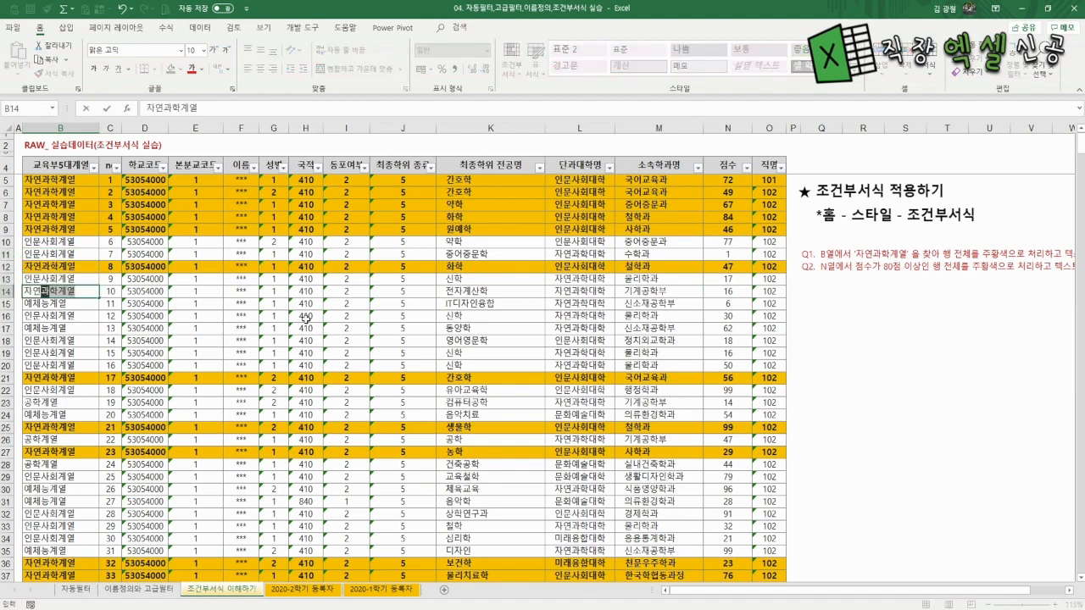
type("계열")
key("Return")
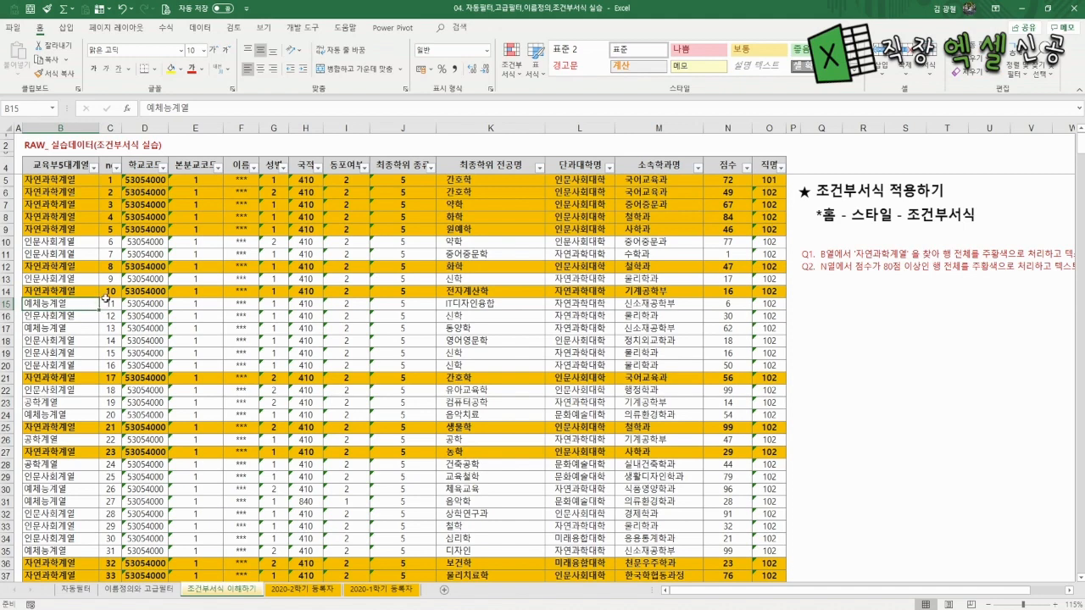
Delete both formula-based conditional formatting rules that apply to the table and confirm the removal
left_click(512, 61)
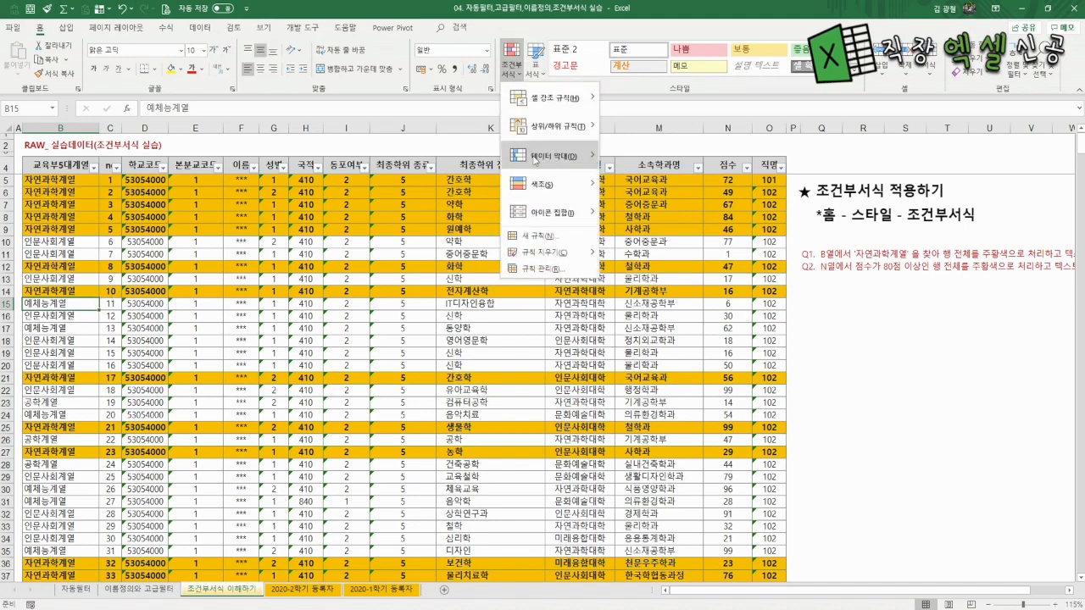
left_click(534, 269)
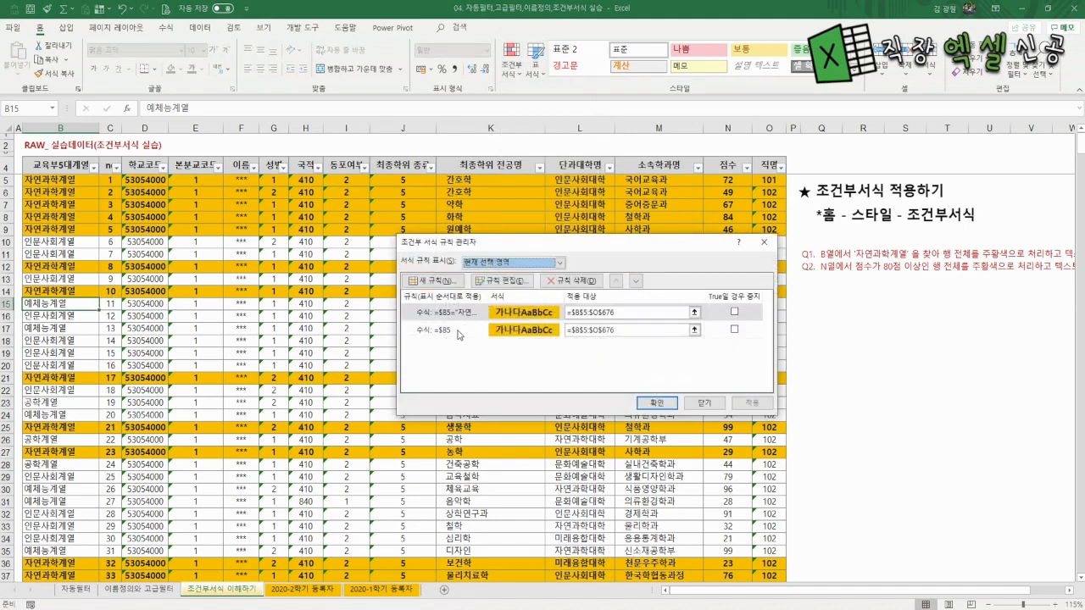
left_click(571, 281)
left_click(571, 280)
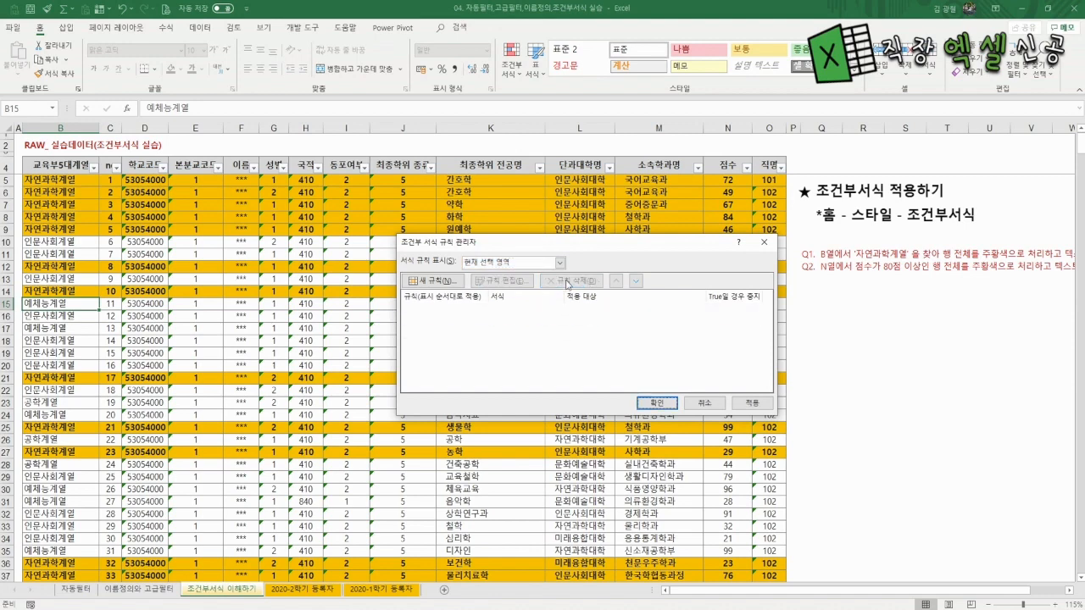
left_click(657, 403)
left_click(343, 291)
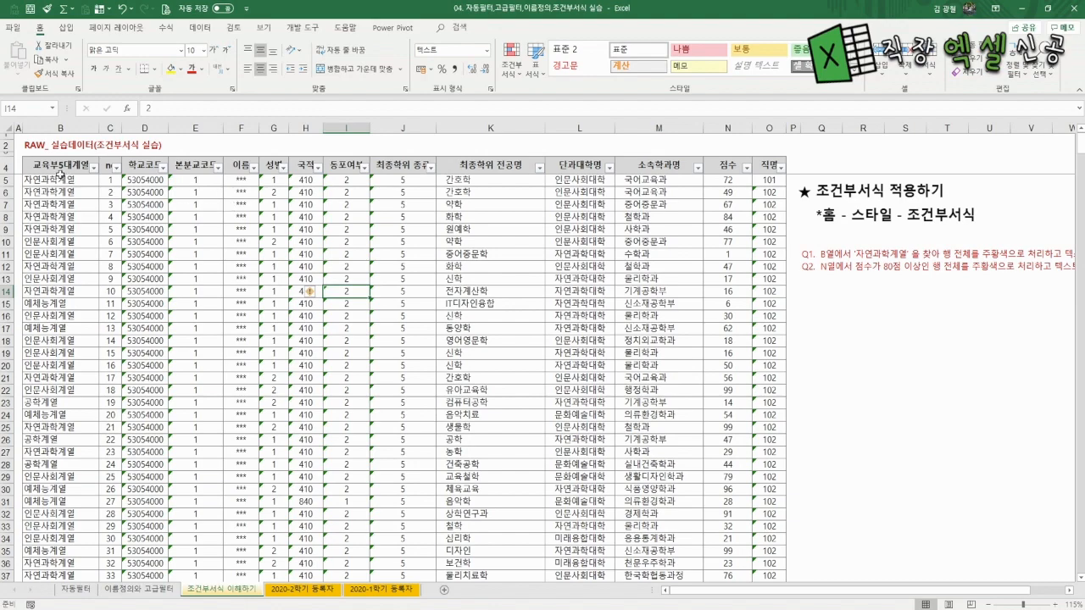
Select all data rows of the table below the headers again, starting from B5 through column O
left_click(53, 178)
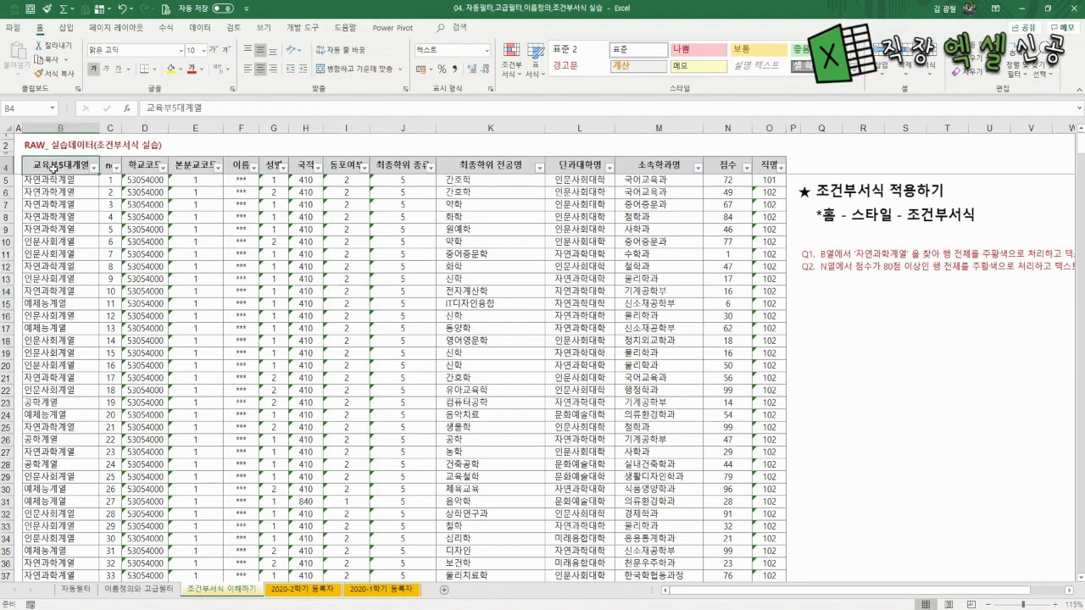
key("ctrl+shift+Right")
key("ctrl+shift+Down")
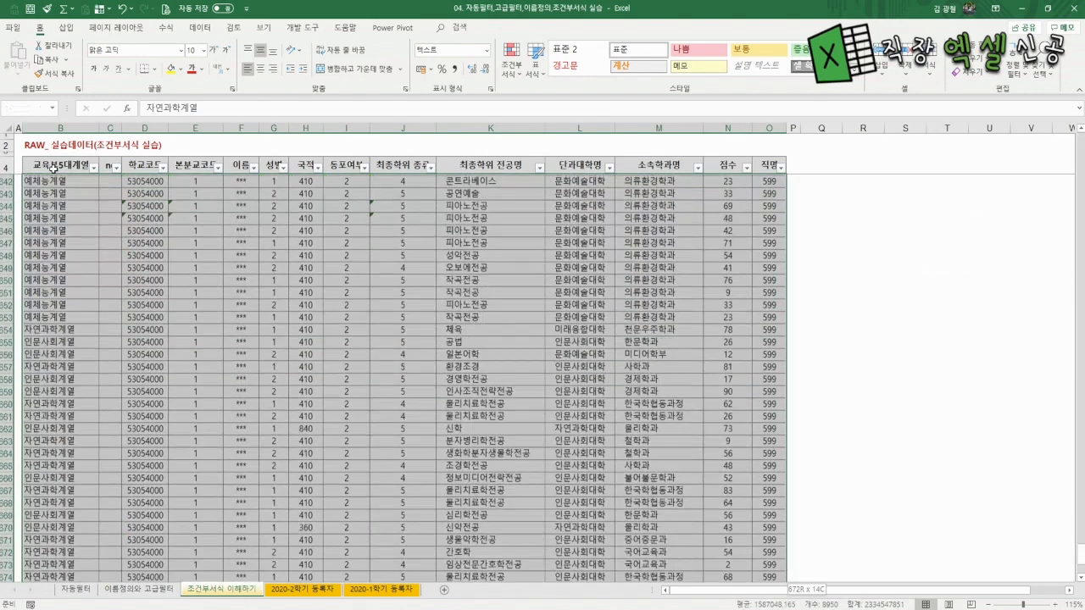
key("ctrl+BackSpace")
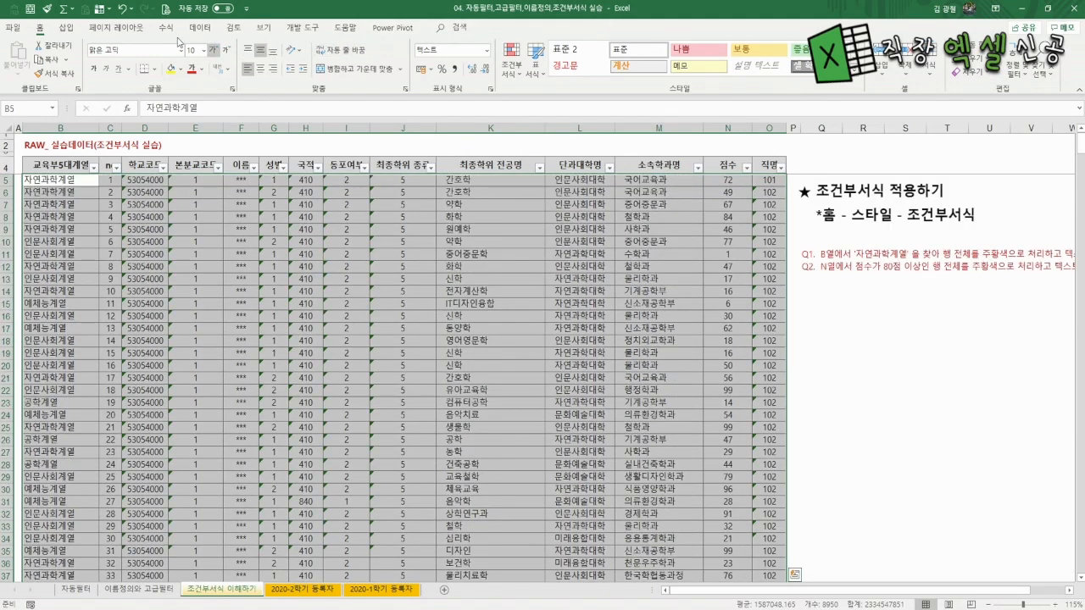
Start a new formula-based conditional formatting rule for the selected rows with =$N5>=80, fixing only column N
left_click(521, 75)
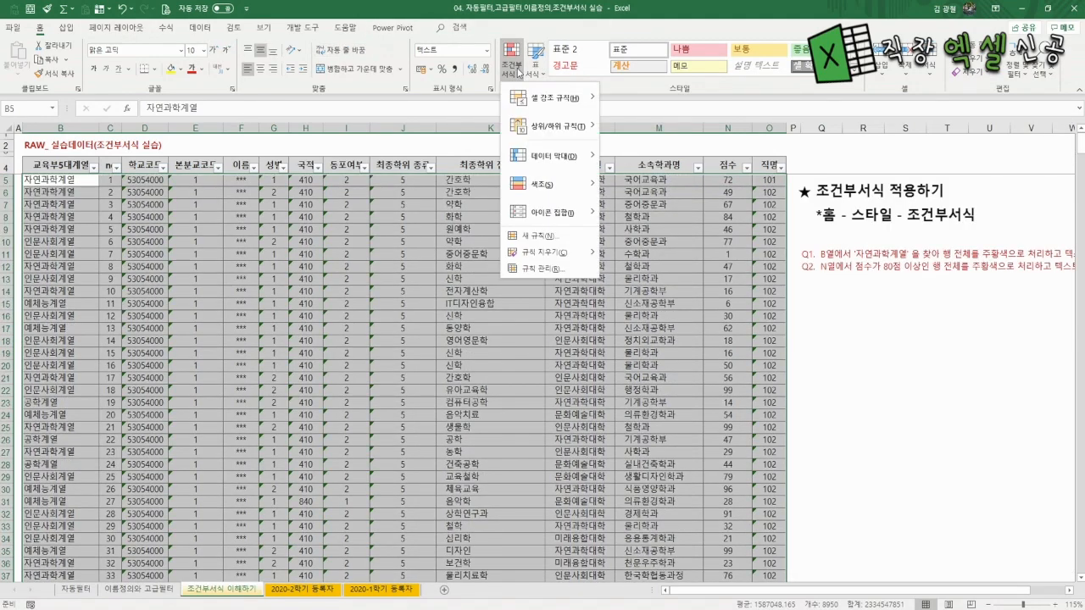
left_click(548, 237)
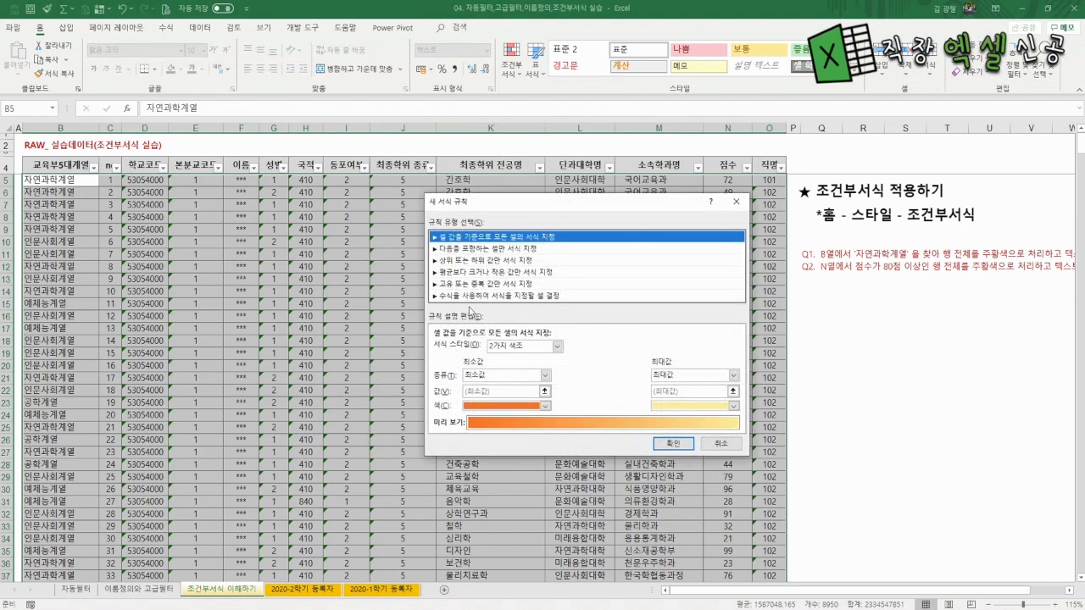
left_click(468, 295)
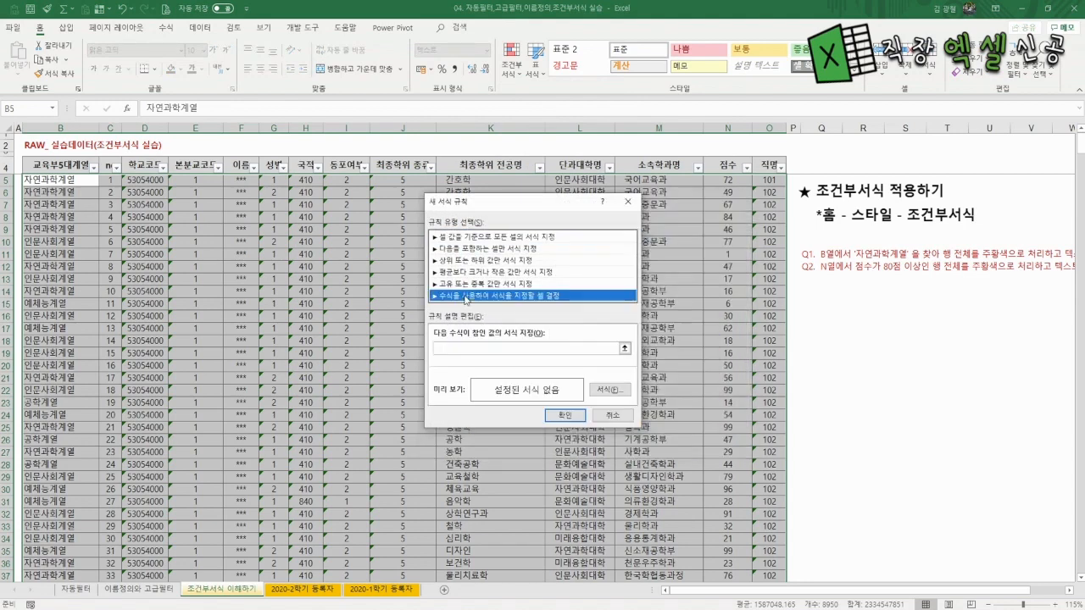
left_click(457, 351)
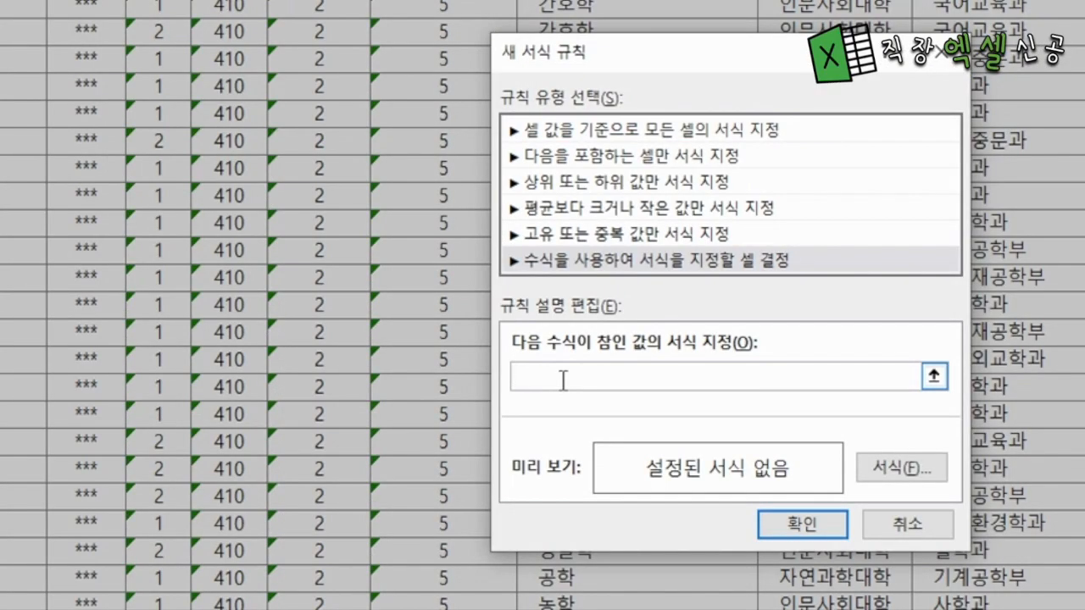
type("=")
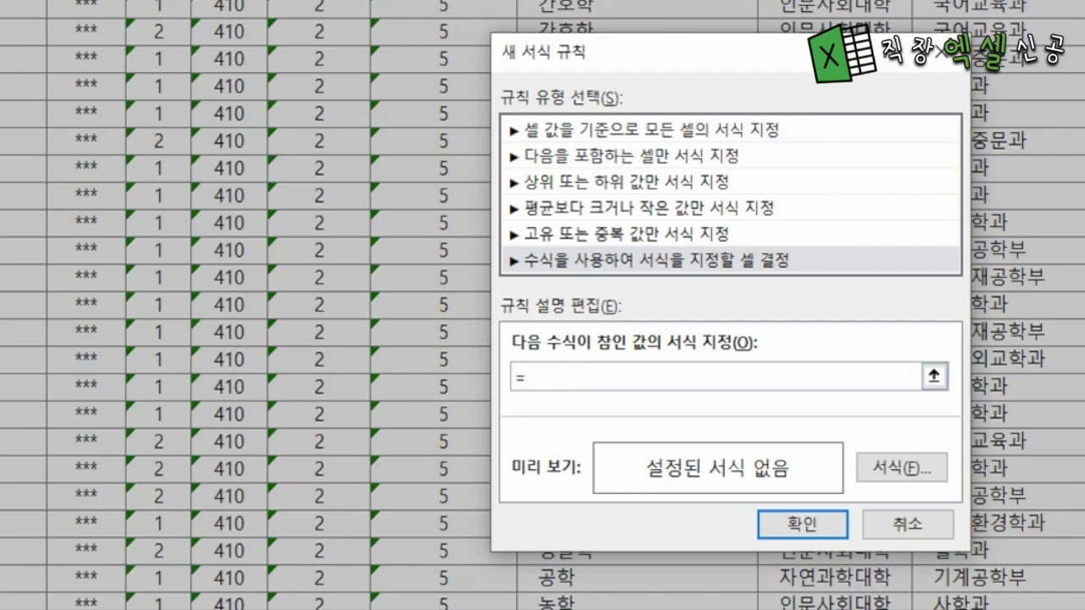
left_click(1077, 7)
key("F4")
key("F4")
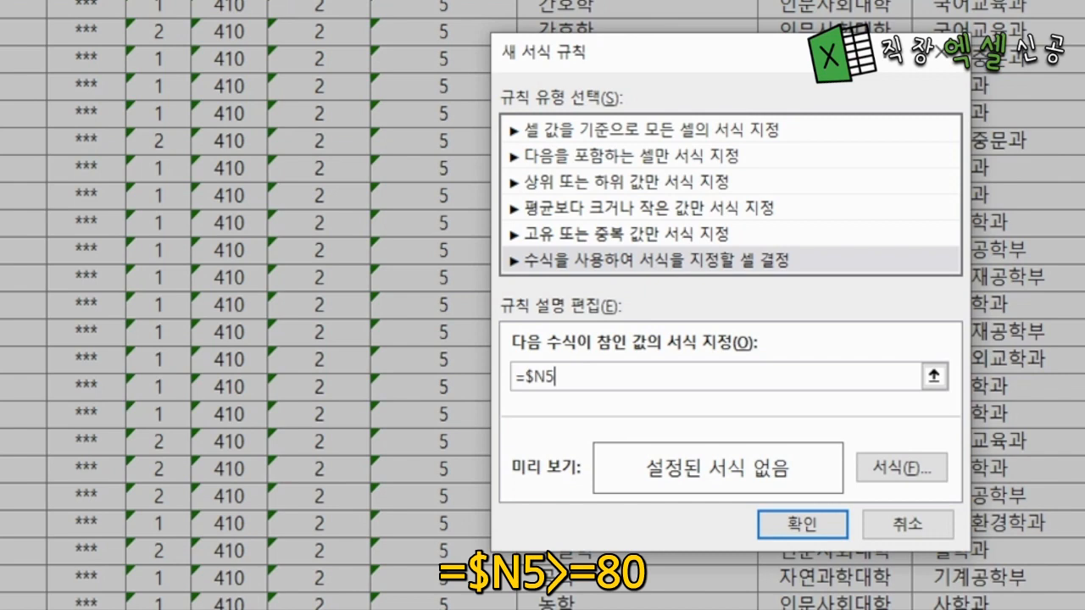
type(">=80")
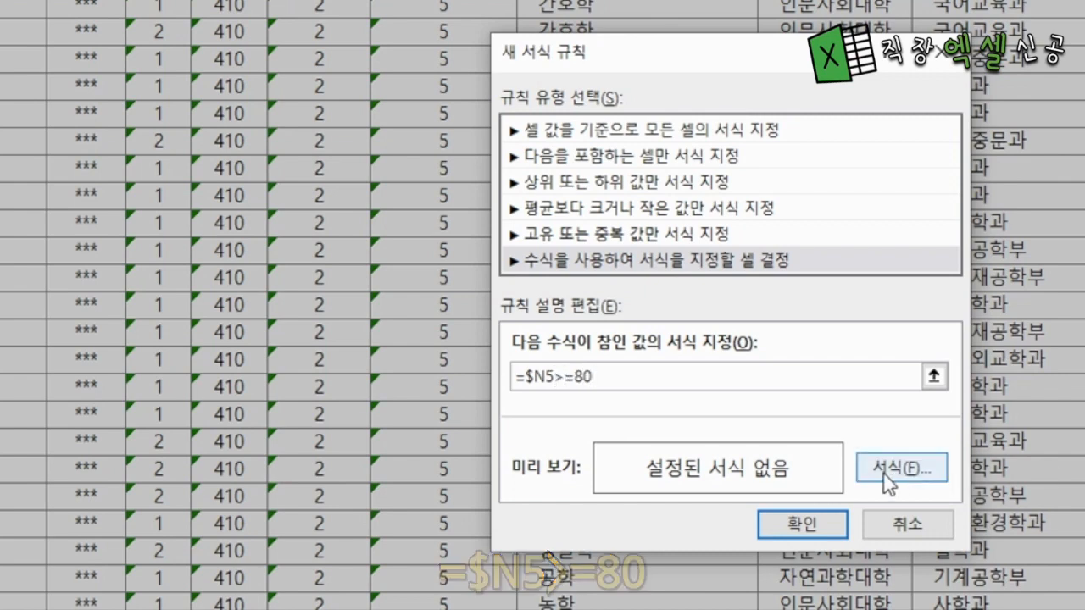
Give the score rule bold text and a gold-orange fill, and apply it to the selected rows
left_click(912, 473)
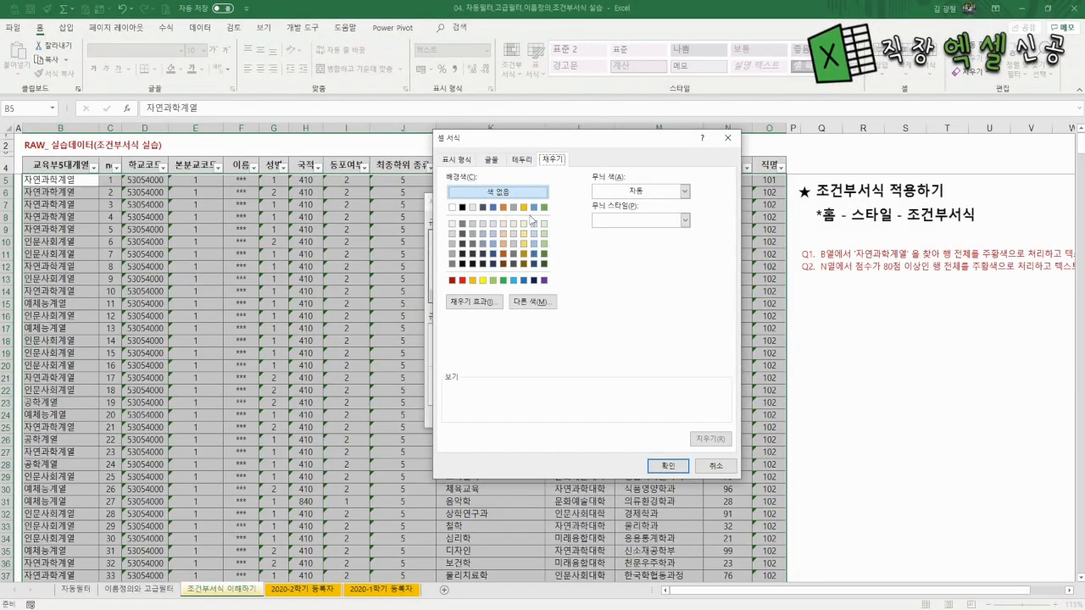
left_click(488, 161)
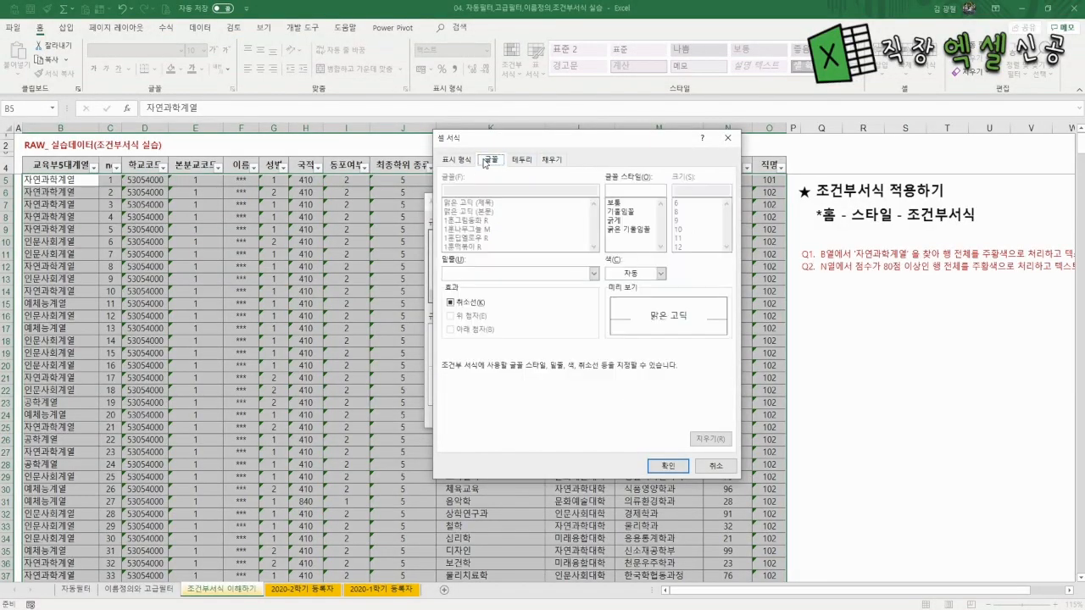
left_click(617, 219)
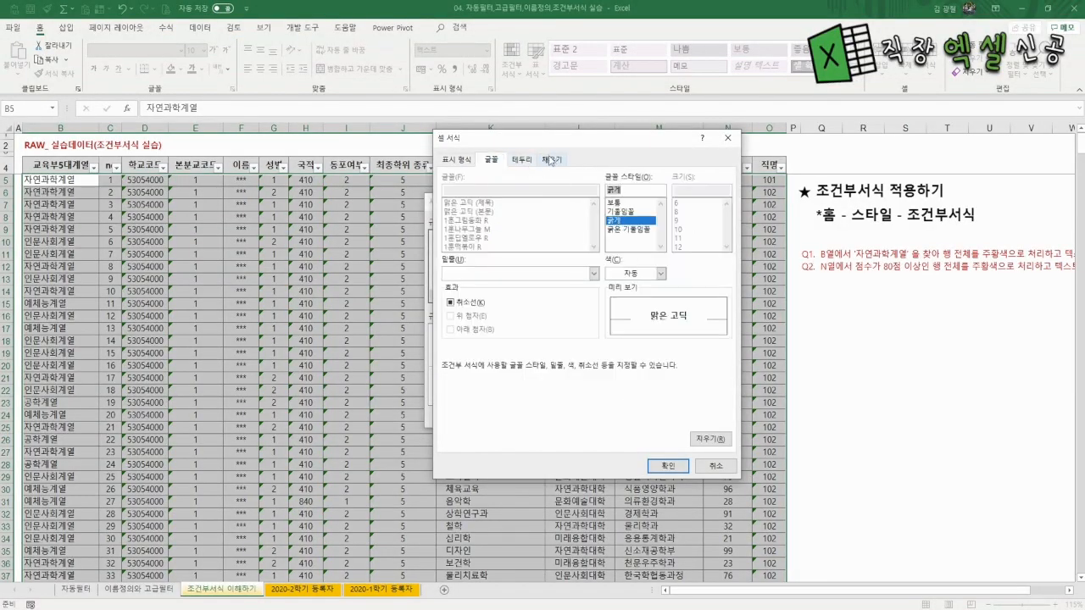
left_click(549, 159)
left_click(525, 207)
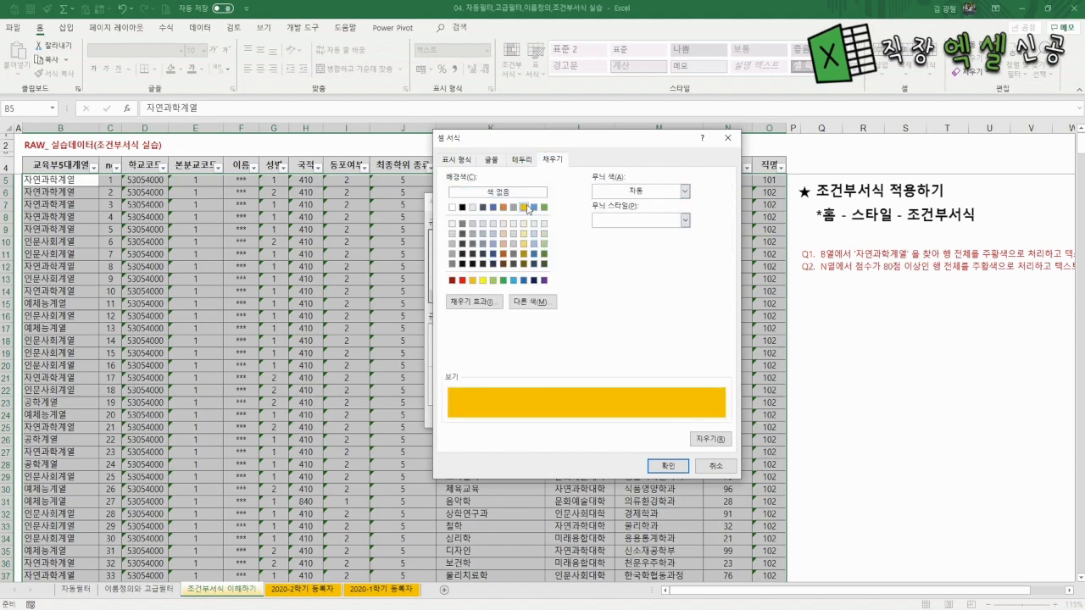
left_click(676, 467)
left_click(565, 413)
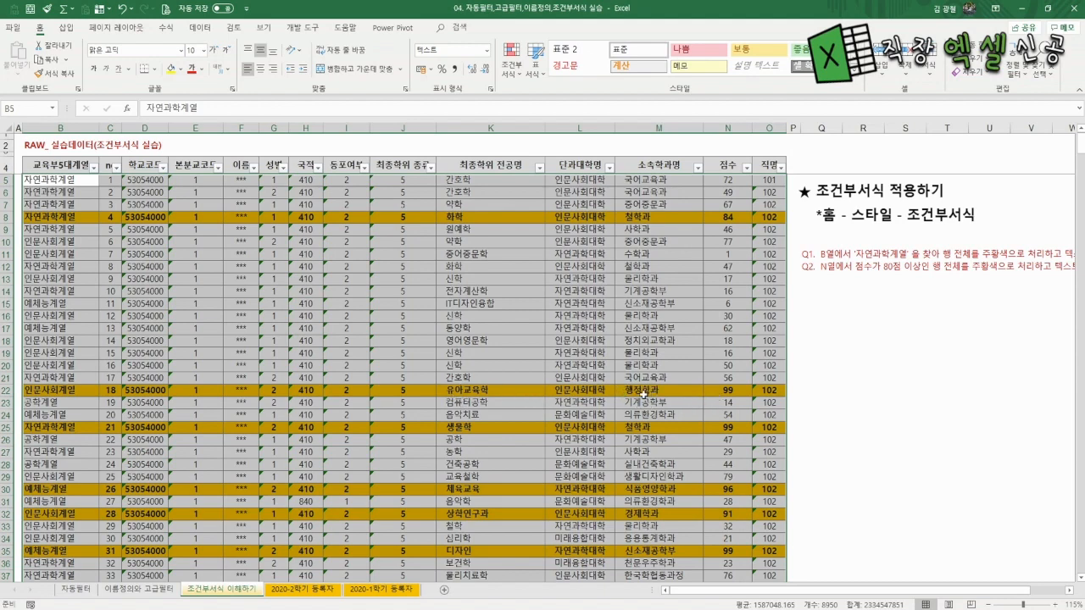
Change the score in N22 to 70 to test the score rule
left_click(735, 340)
key("Down")
key("Down")
key("Down")
key("Down")
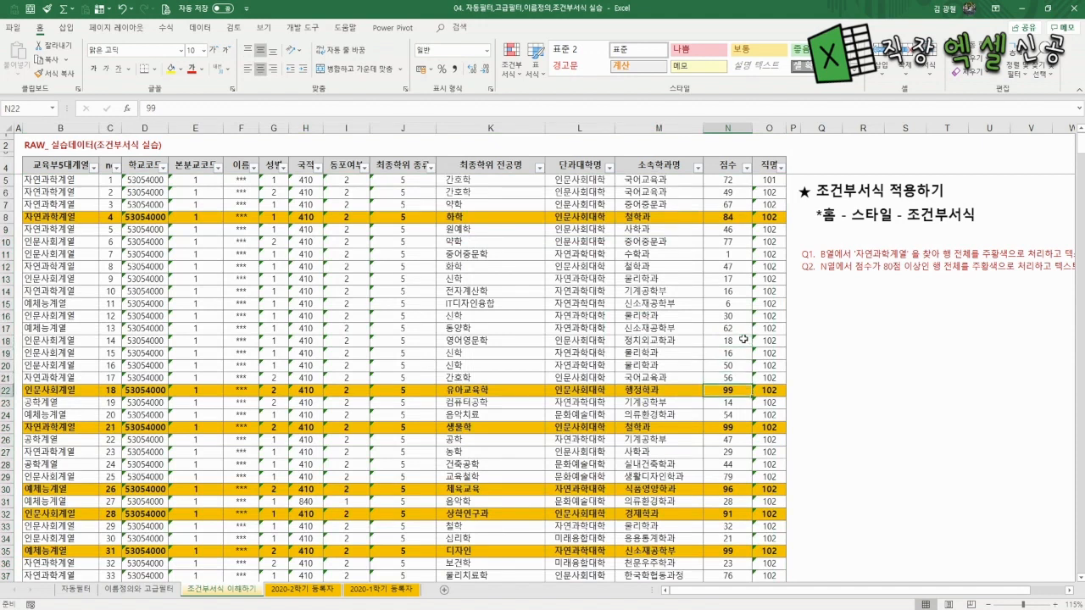
type("70")
key("ctrl+Return")
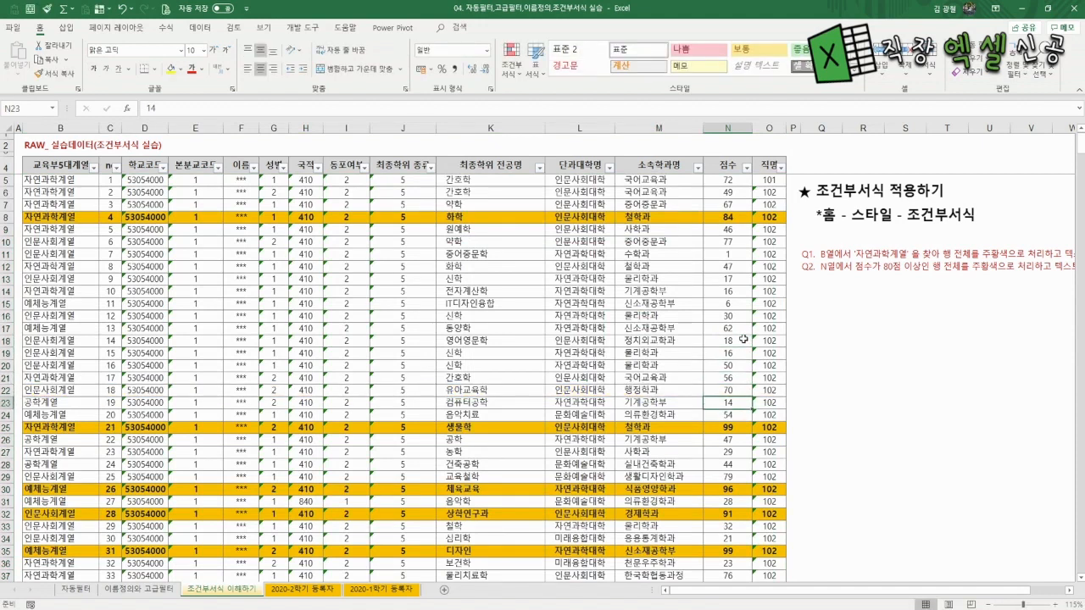
Change the score in N21 to 85 to test the score rule on that row
key("Up")
type("85")
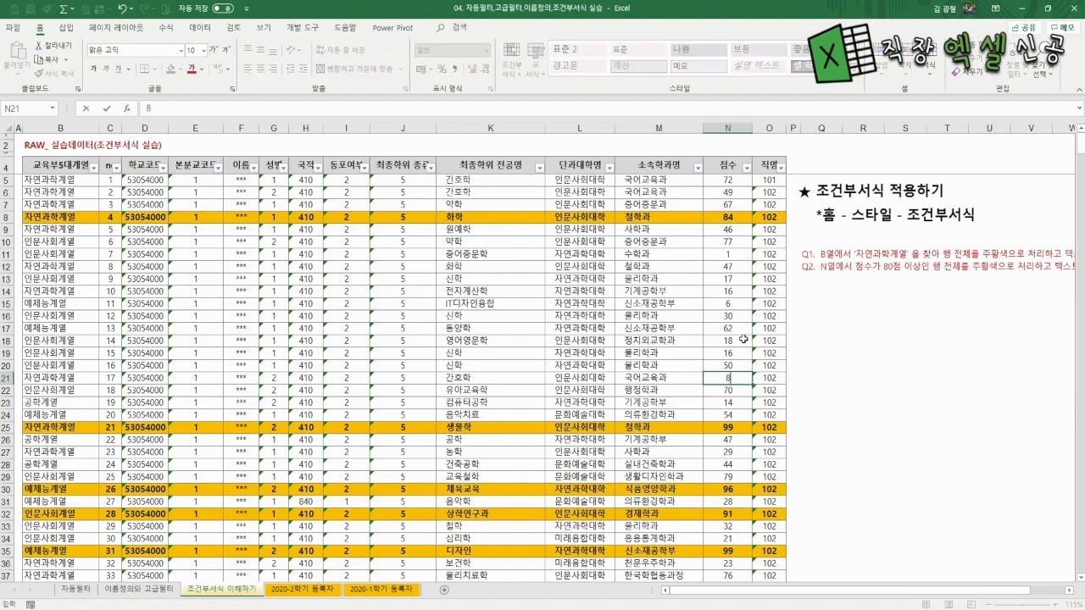
key("Return")
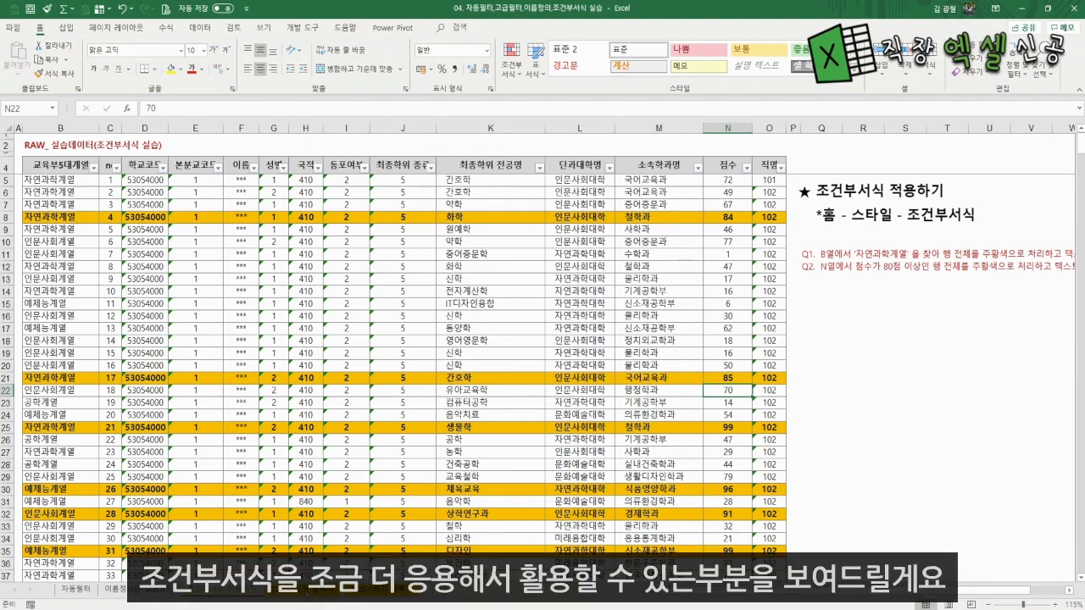
Compare the registrant lists on the 2020-2학기 등록자 and 2020-1학기 등록자 sheets, looking for students present in both semesters
left_click(305, 594)
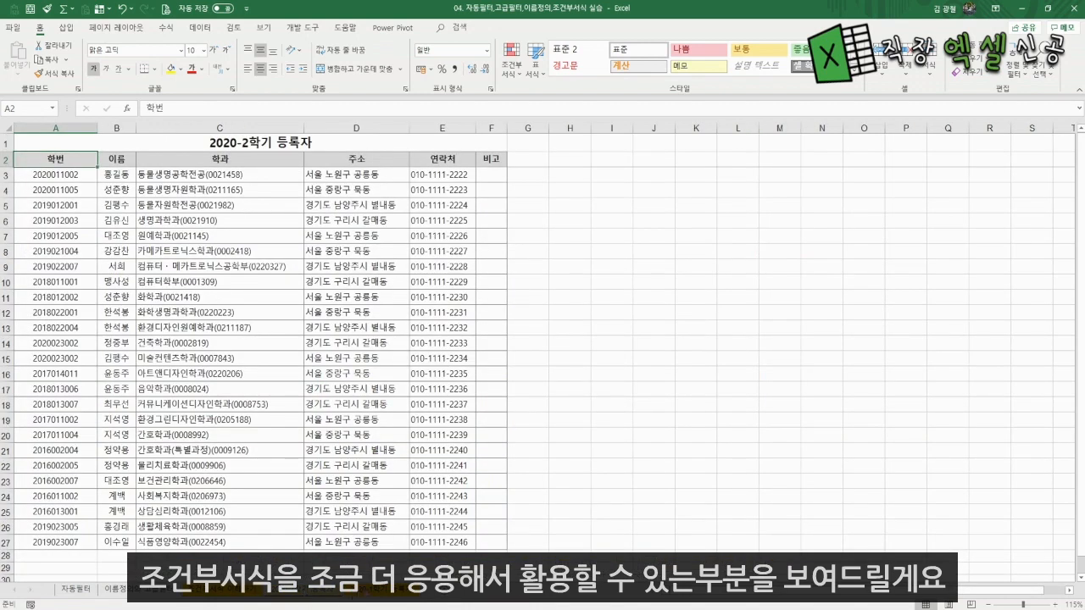
left_click(373, 594)
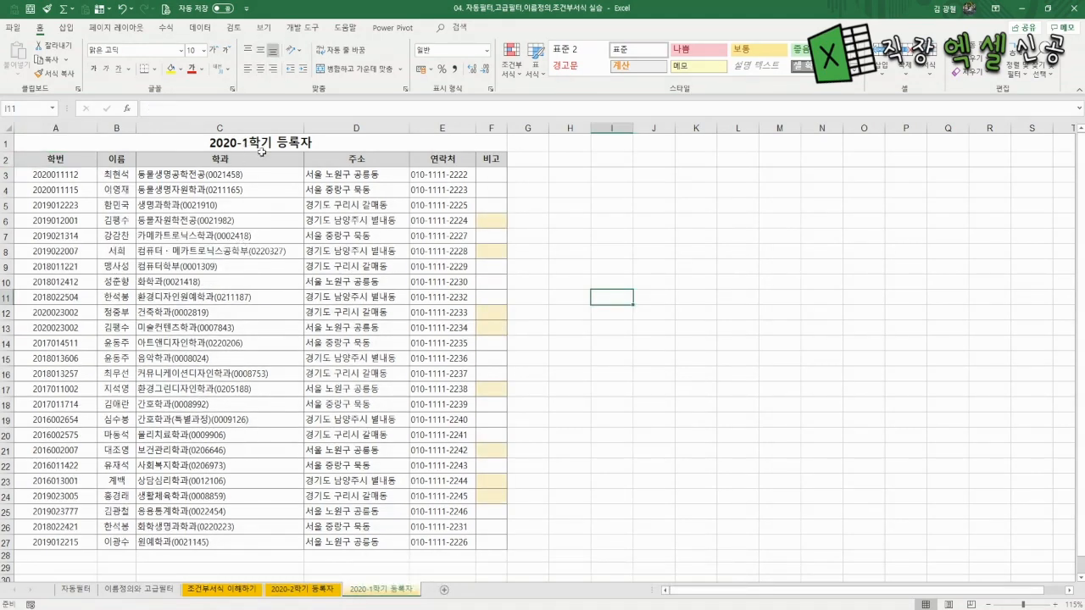
left_click(312, 593)
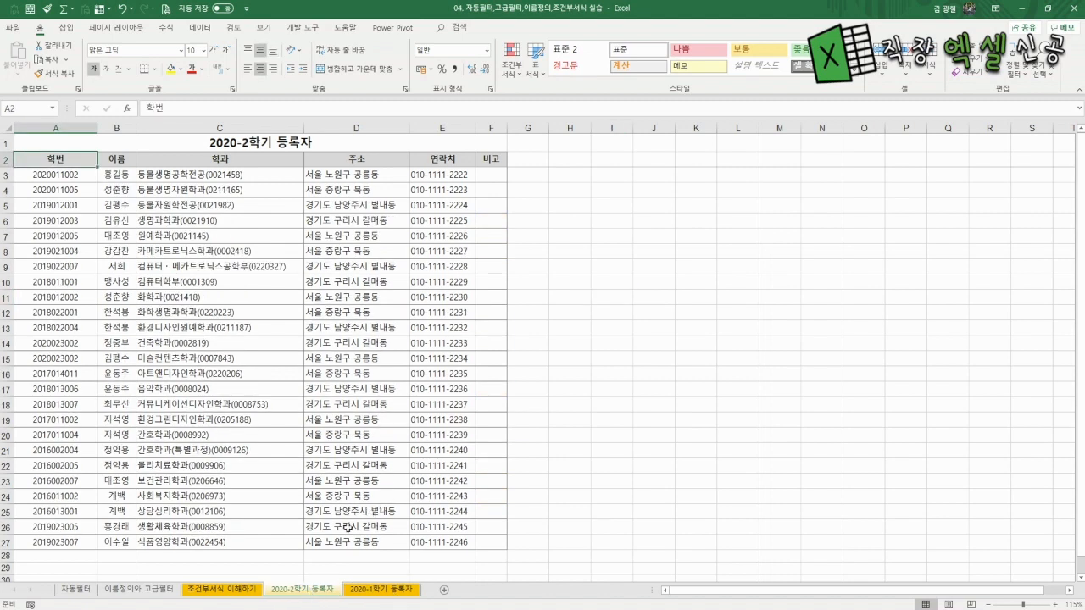
left_click(373, 591)
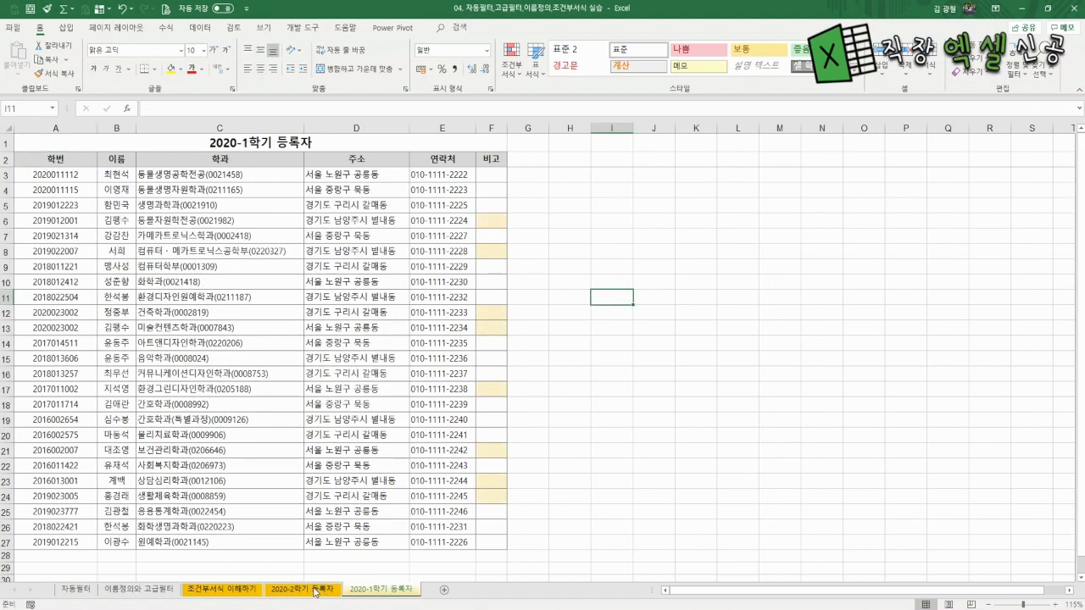
left_click(314, 591)
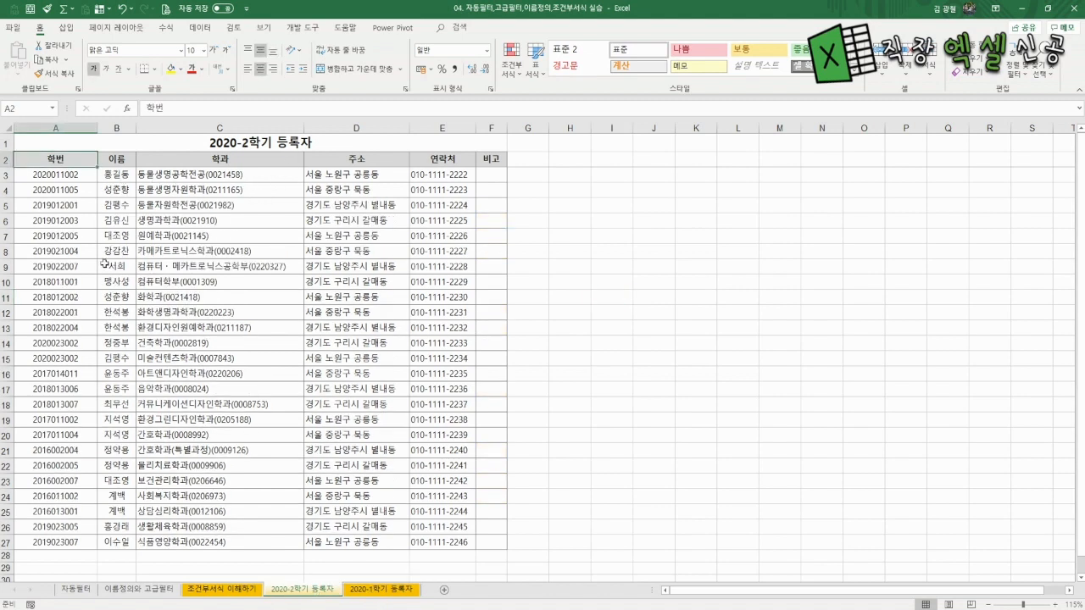
left_click(388, 592)
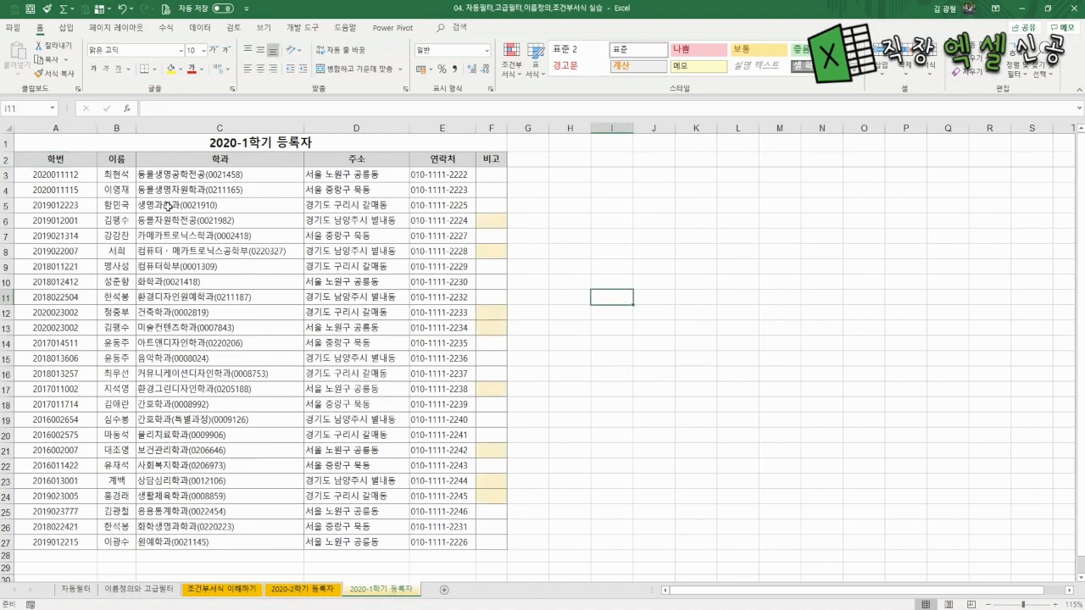
left_click(314, 591)
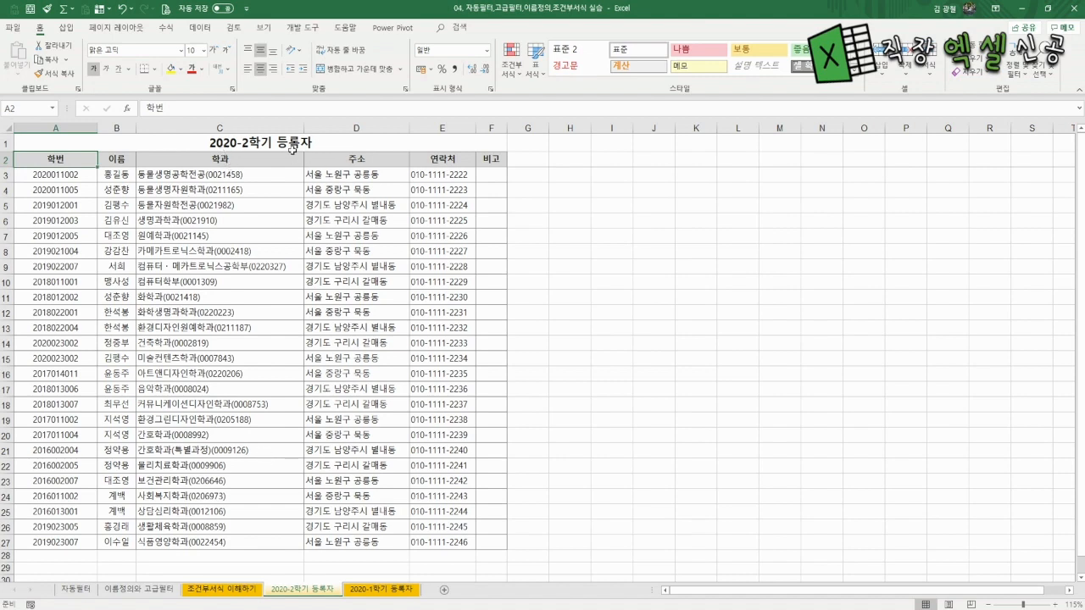
left_click(380, 592)
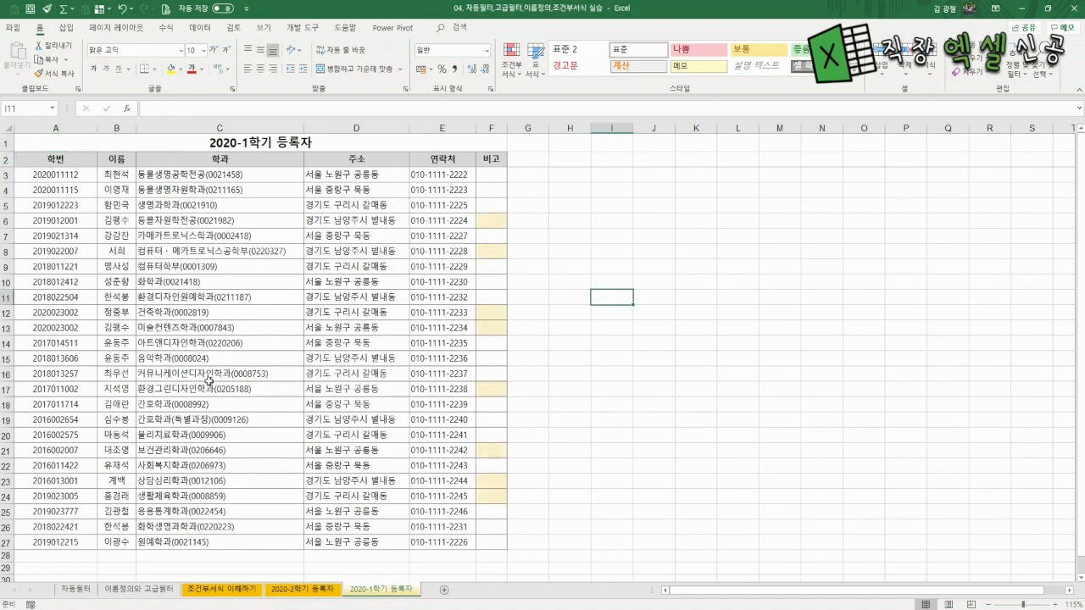
left_click(319, 586)
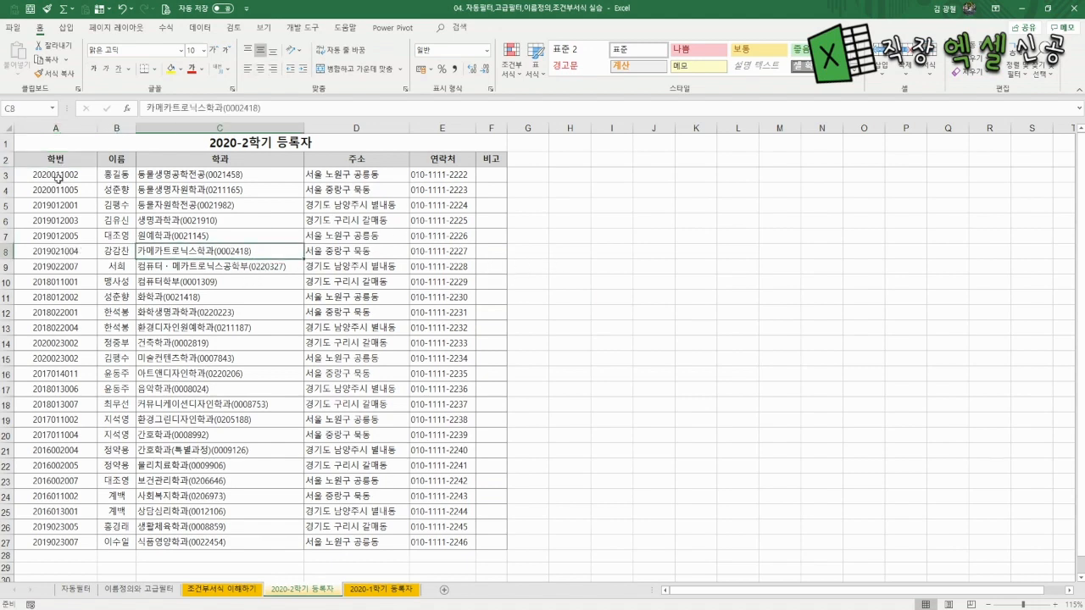
Select A3:F27 on the 2020-2학기 등록자 sheet and start a new formula-based conditional formatting rule
left_click_drag(54, 174, 515, 558)
left_click(512, 67)
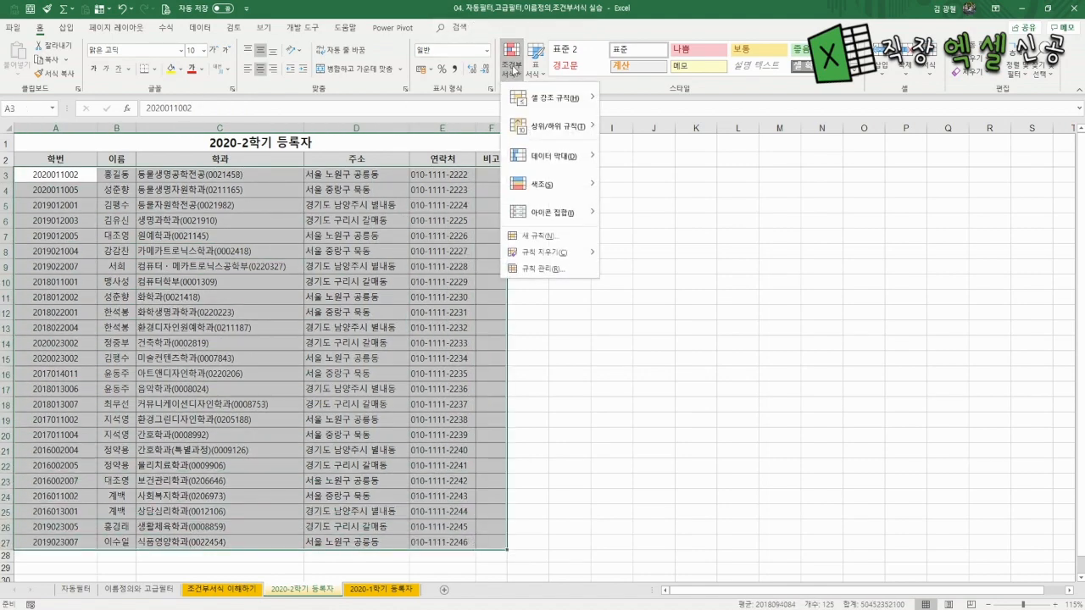
left_click(536, 236)
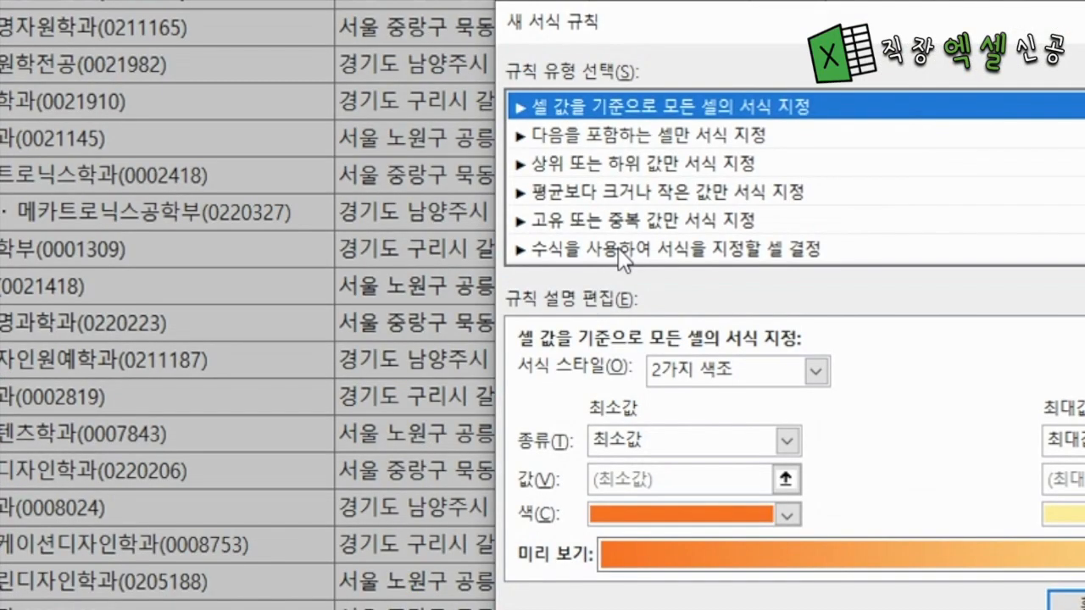
left_click(623, 252)
left_click(561, 376)
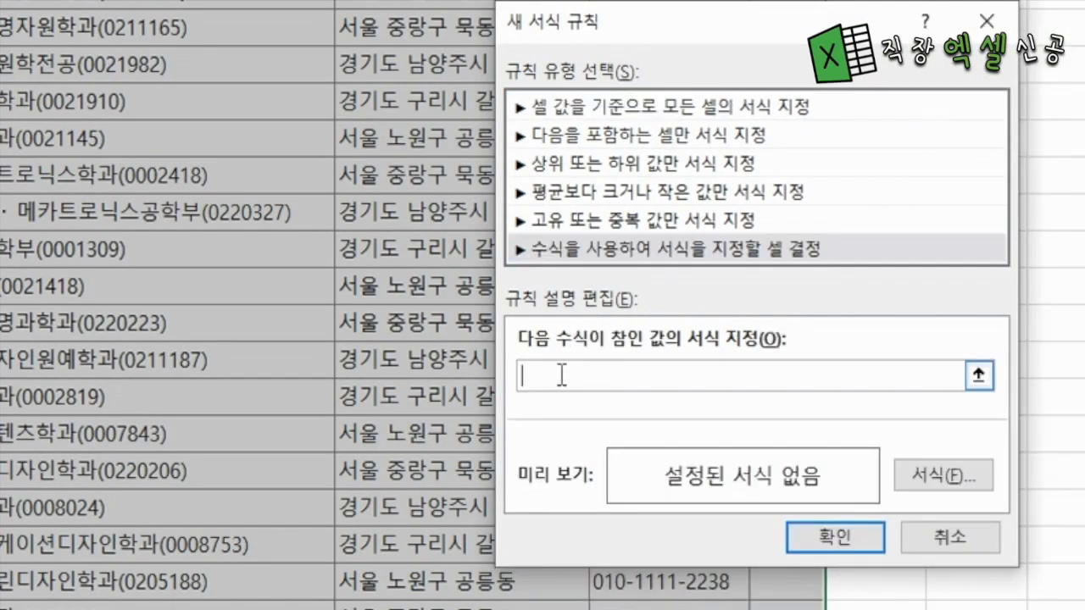
Enter the rule formula =countif('2020-1학기 등록자'!$A$3:$A$27,'2020-2학기 등록자'!$A3)>=1, fixing only column A in the criterion
type("=")
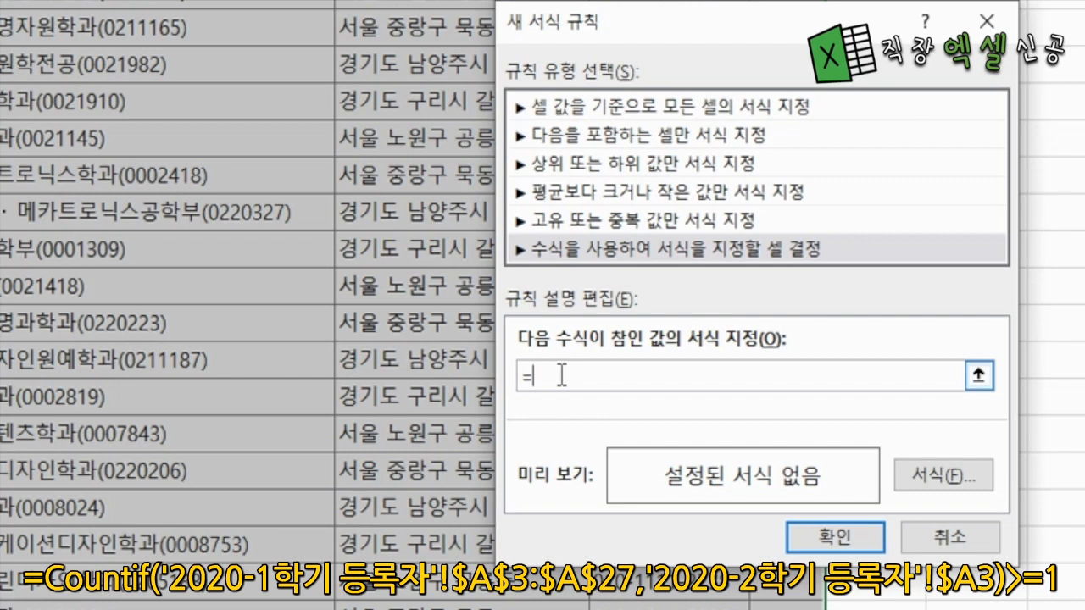
type("countif(")
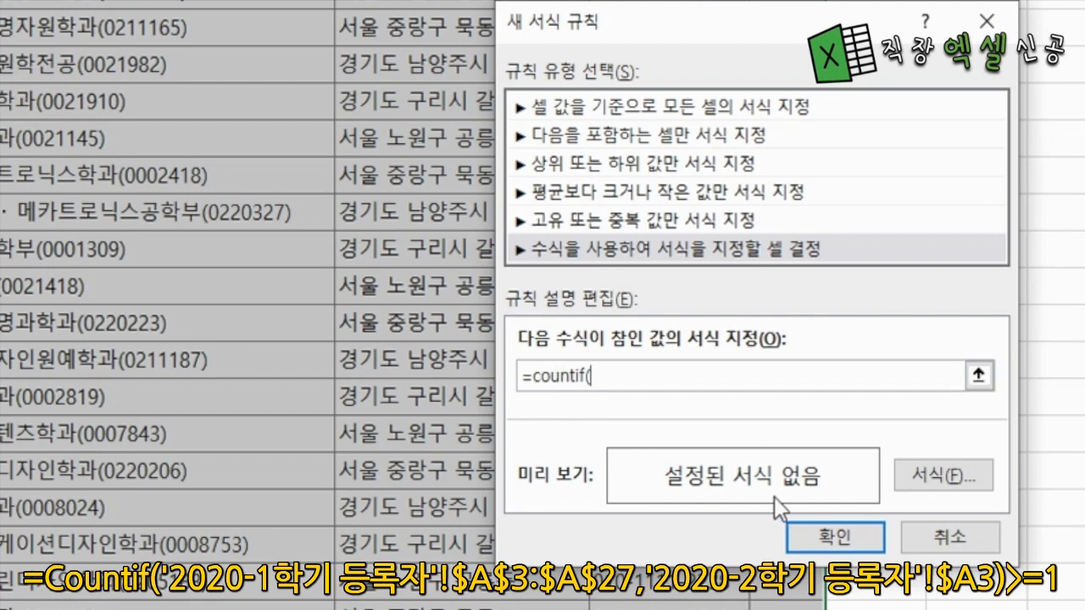
left_click(369, 592)
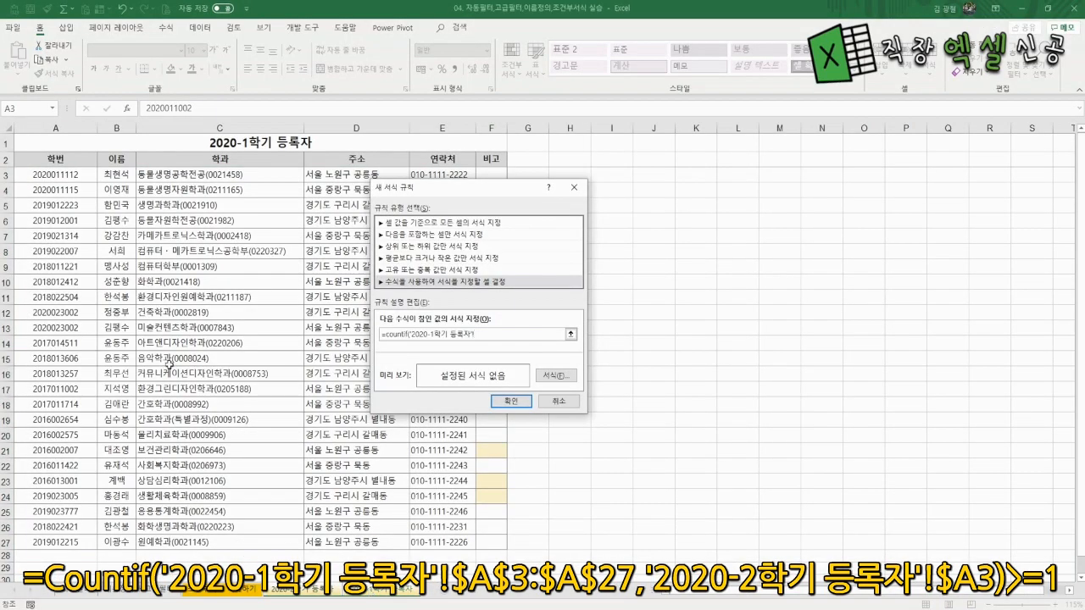
left_click_drag(54, 178, 44, 544)
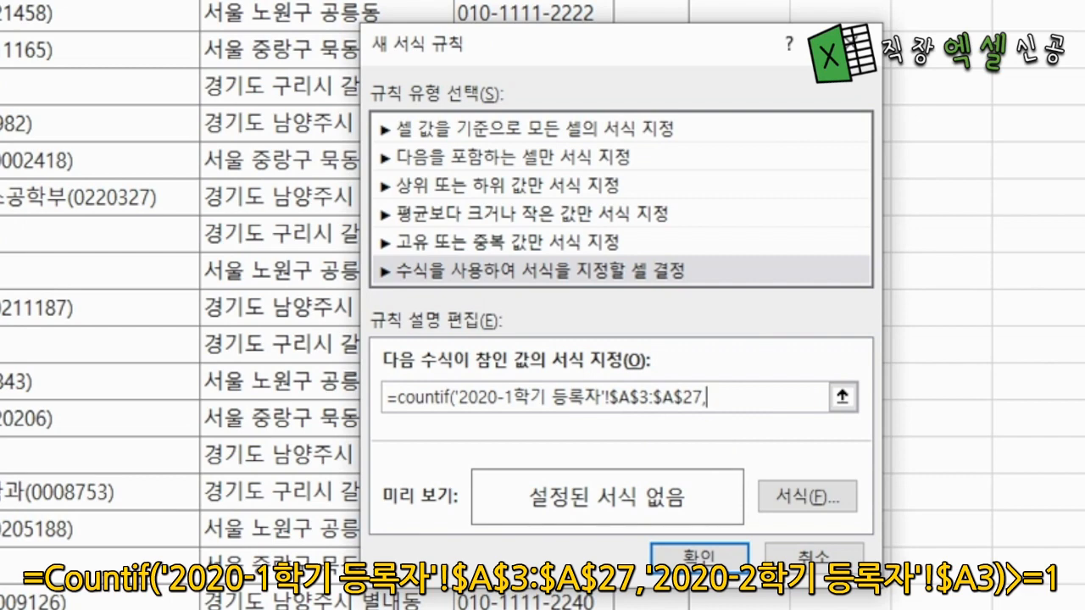
left_click(302, 589)
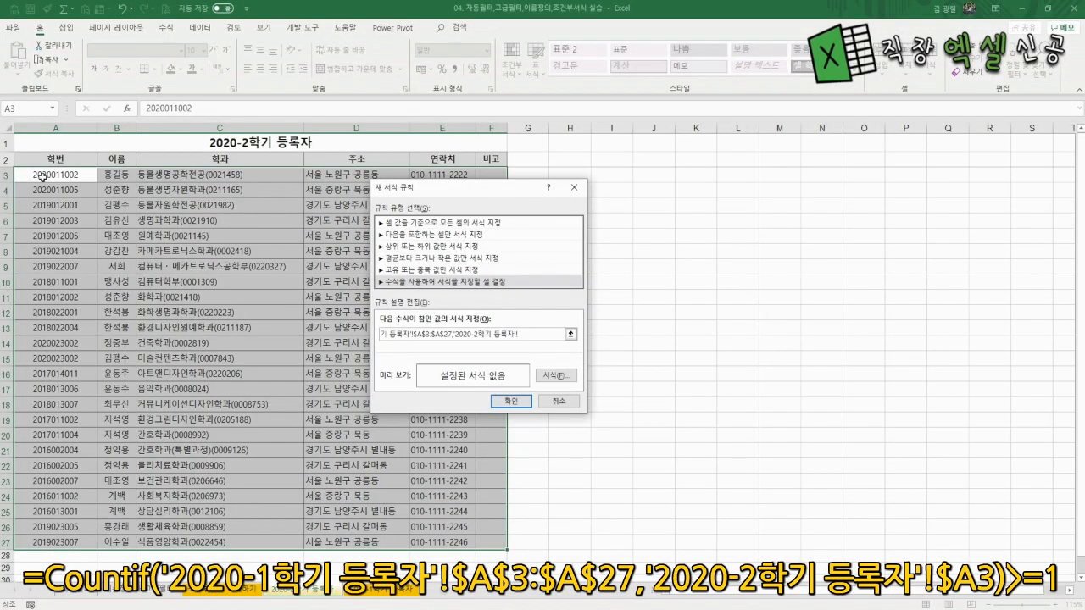
left_click(42, 175)
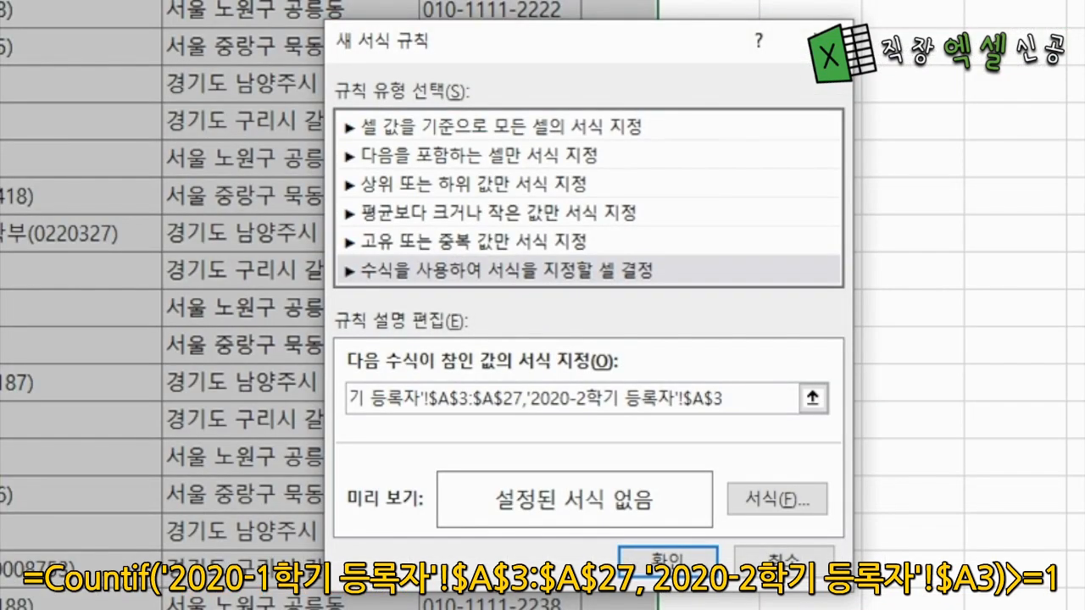
key("F4")
key("F4")
type(")>=1")
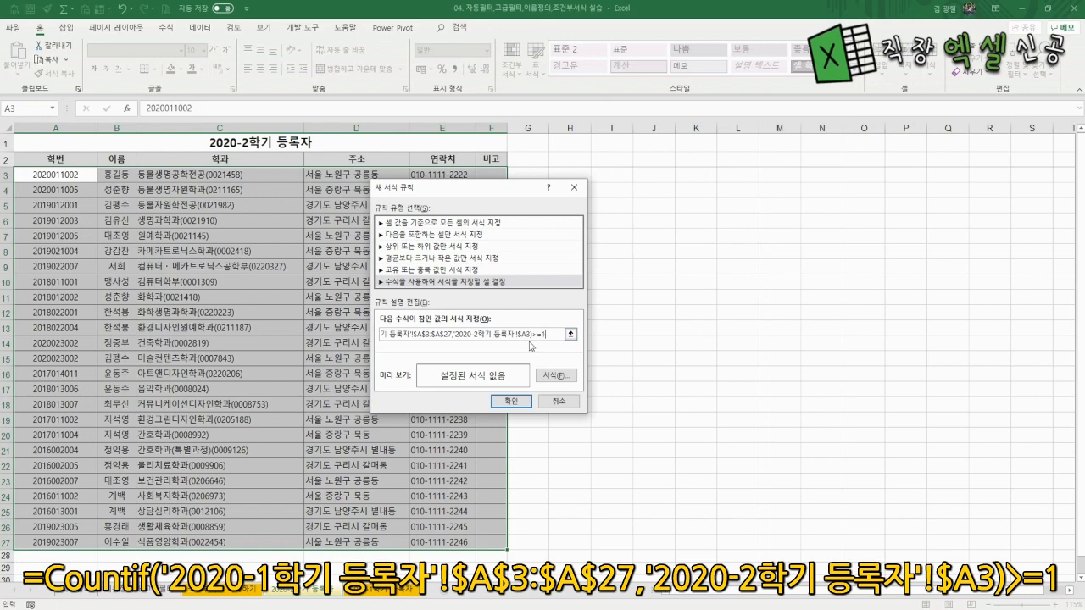
Give the duplicate-registrant rule bold text and a gold-orange fill, and apply it to the selected rows
left_click(558, 381)
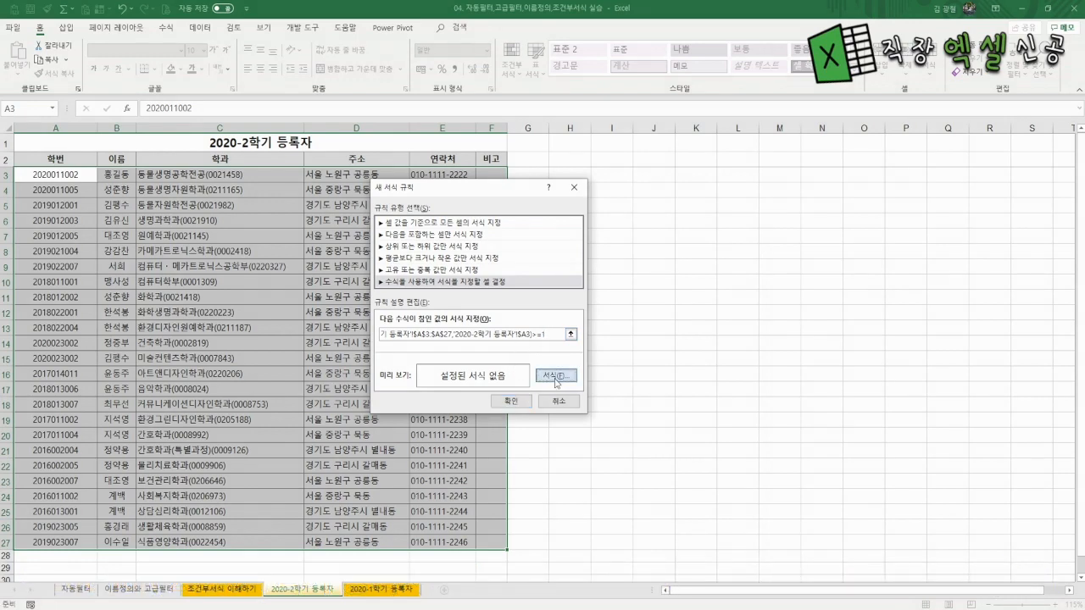
left_click(434, 145)
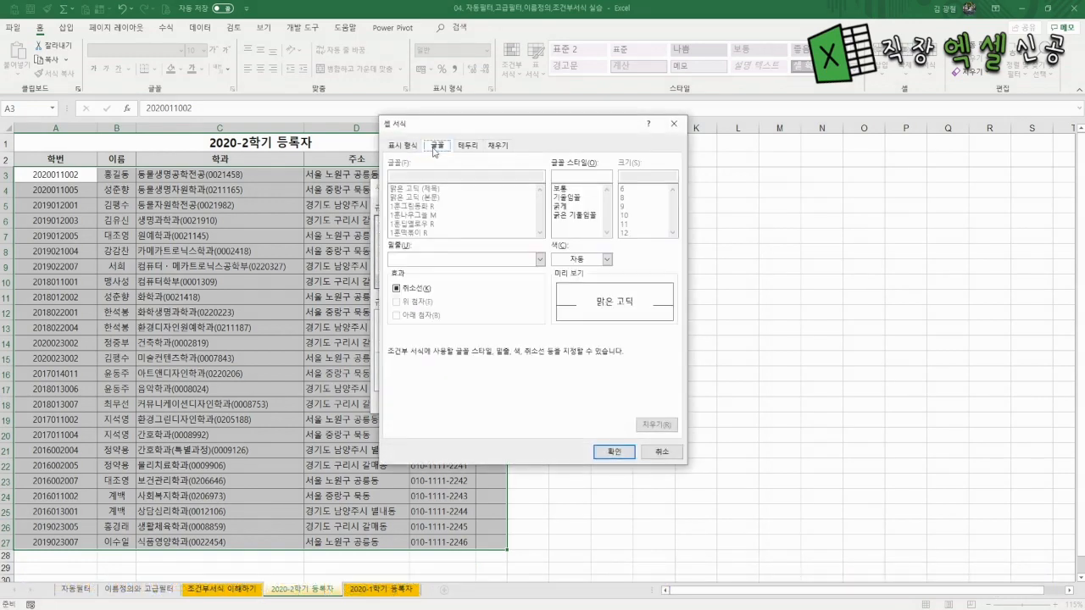
left_click(562, 206)
left_click(495, 145)
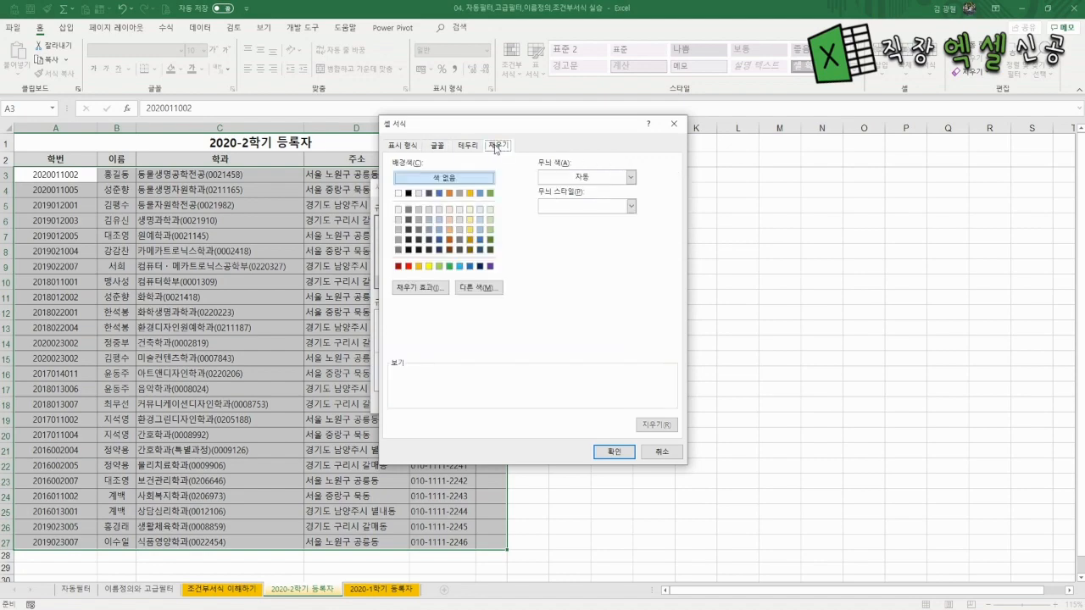
left_click(472, 193)
left_click(616, 453)
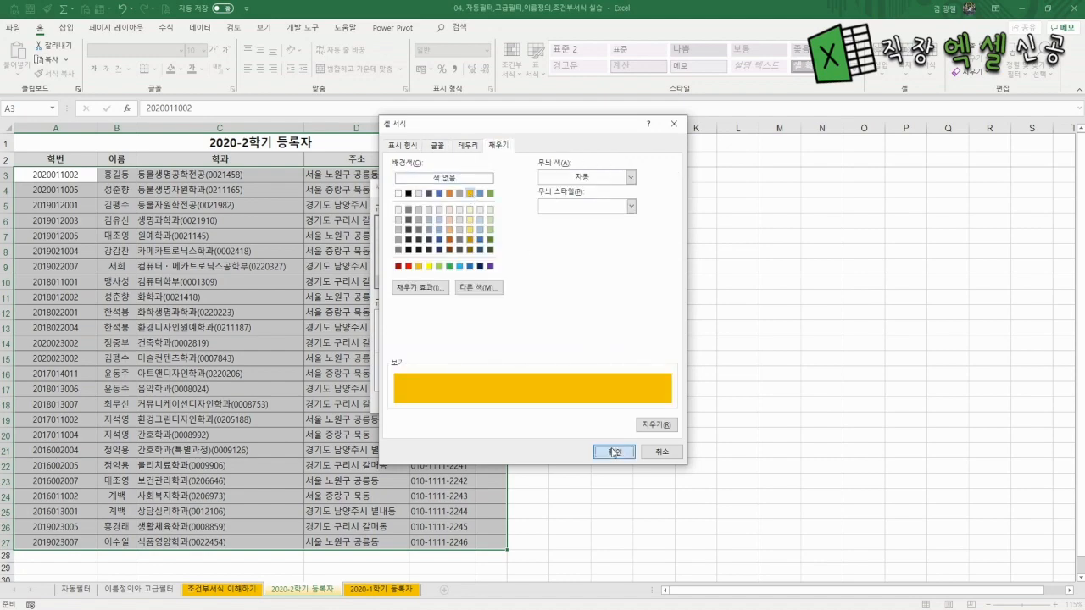
left_click(510, 402)
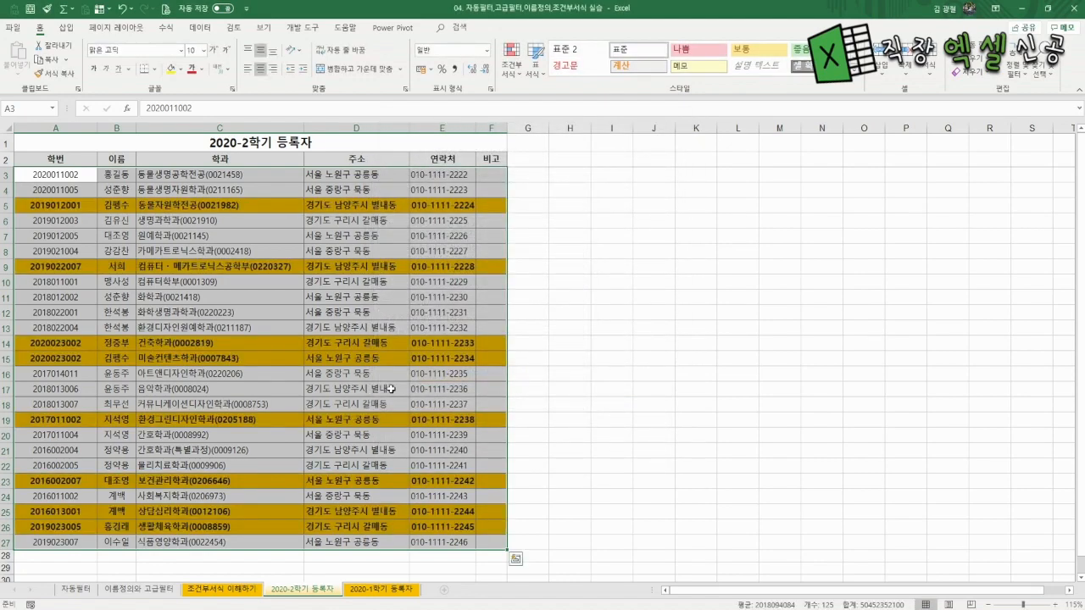
Check the student number in A6 of the 2020-1학기 등록자 sheet against highlighted row 5 of the 2020-2학기 등록자 sheet
left_click(370, 590)
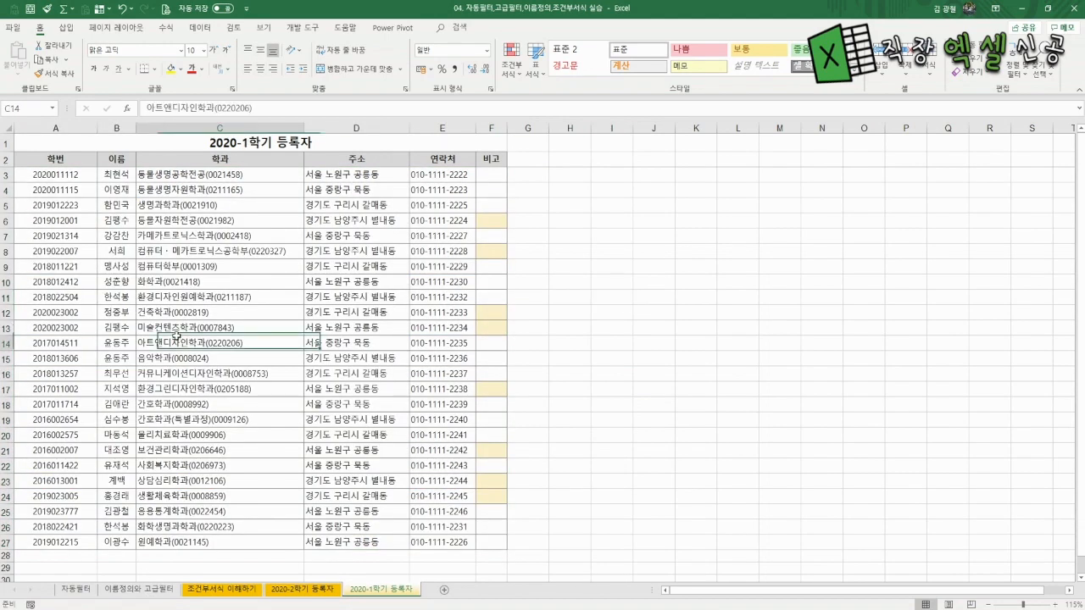
left_click(483, 219)
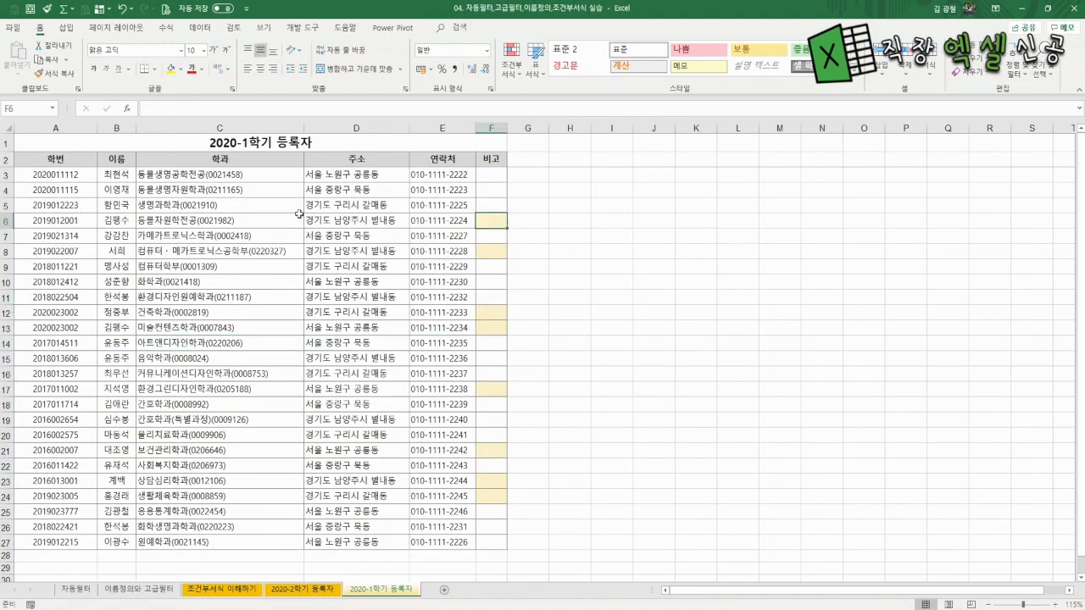
left_click(66, 223)
left_click(307, 590)
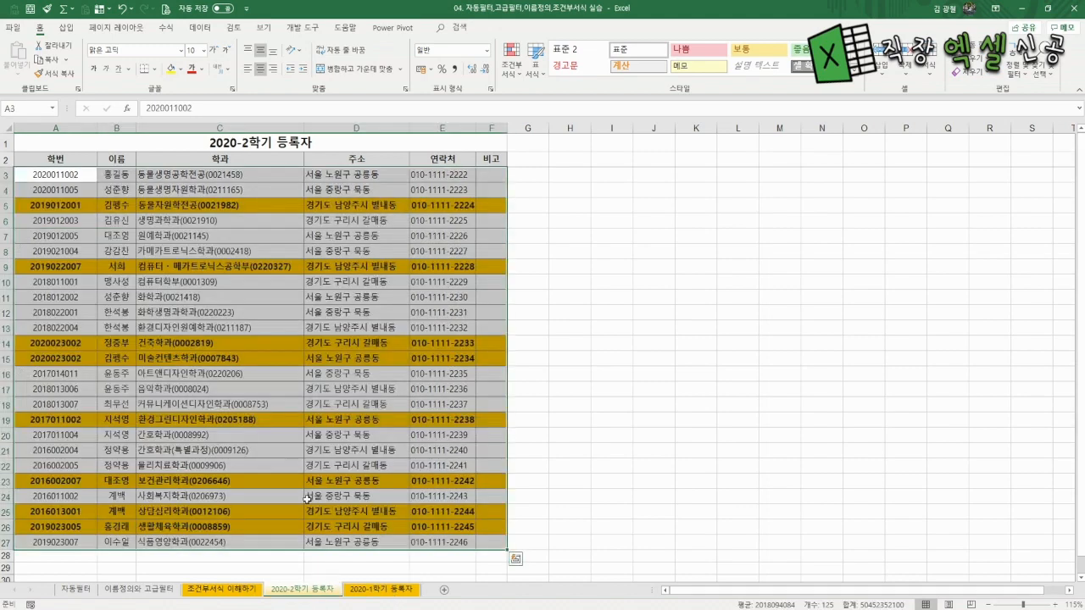
left_click(51, 205)
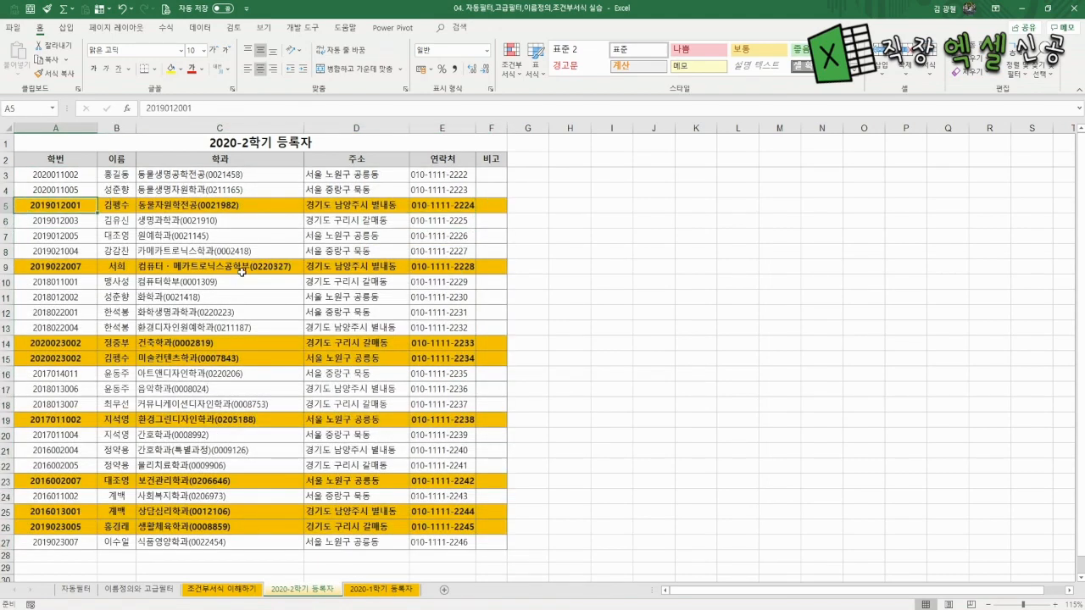
Review the column A student numbers on the 2020-1학기 등록자 sheet against highlighted rows 5 and 9 of the 2020-2학기 등록자 sheet
left_click(387, 591)
left_click(314, 589)
left_click(377, 589)
left_click(67, 180)
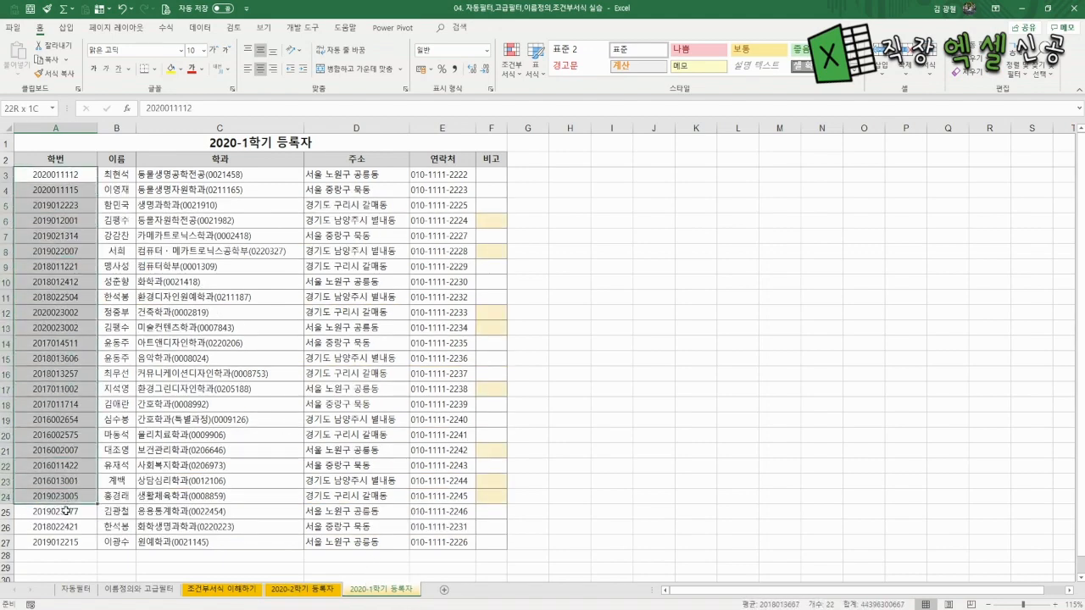
left_click(306, 591)
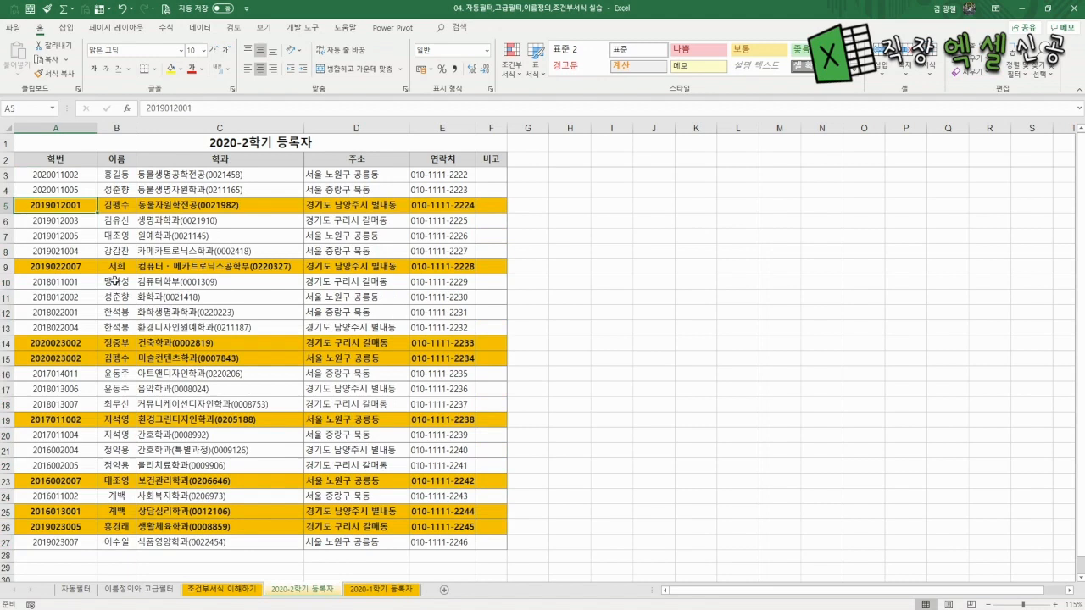
left_click(57, 175)
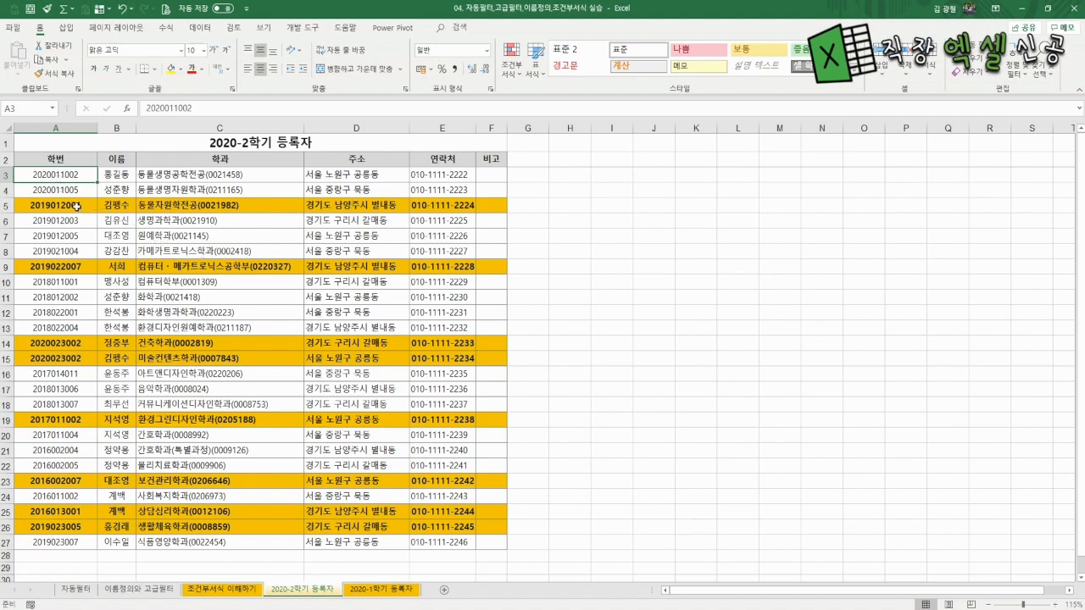
left_click_drag(77, 207, 475, 205)
left_click_drag(86, 267, 459, 269)
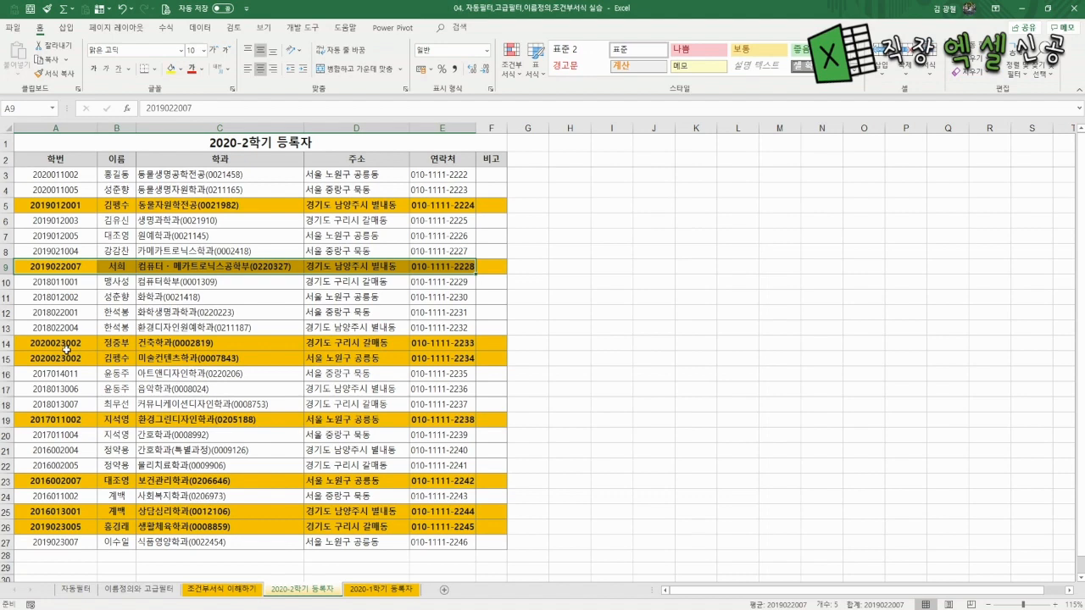
Close the current practice workbook and open 샘플_조건부서식 적용사례(대관신청모듈_2020-1학기) from File Explorer
left_click(1071, 12)
left_click(553, 345)
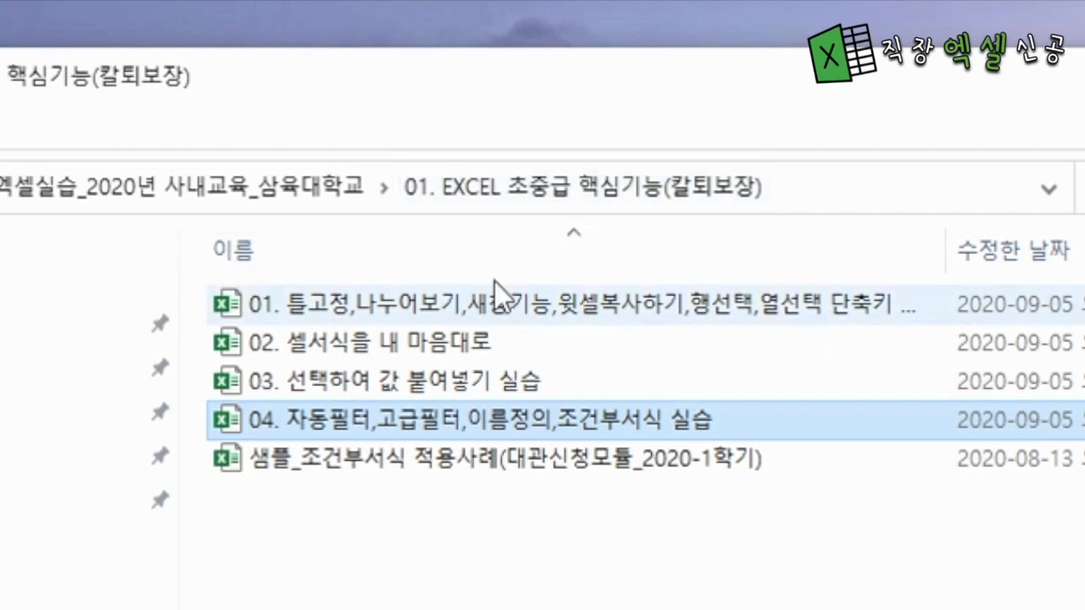
double_click(404, 464)
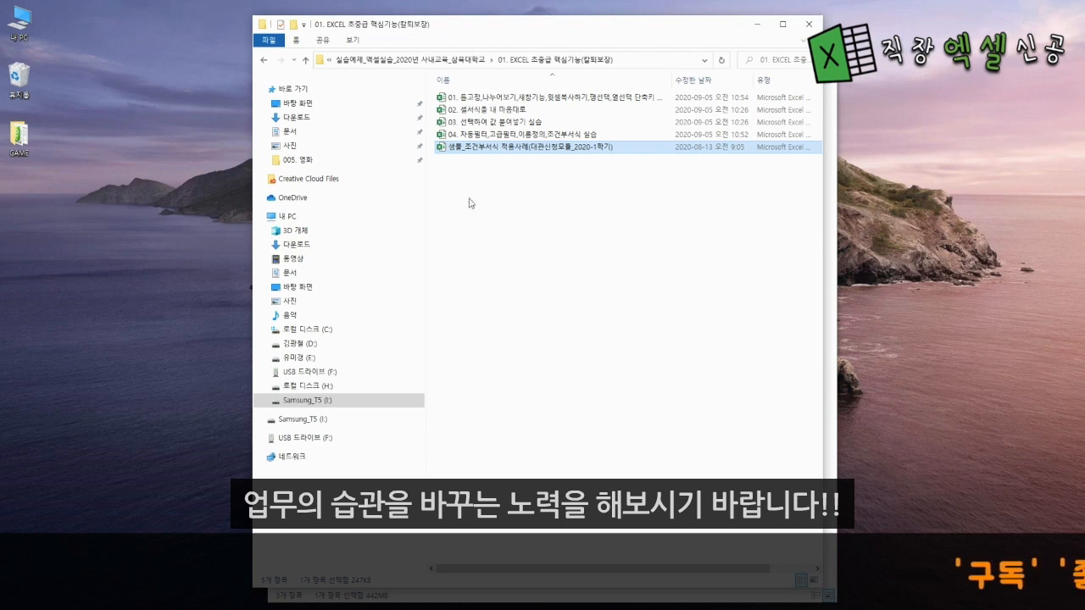
Open the 01 practice workbook on row and column selection shortcuts, and return to File Explorer to show the parent practice folder
left_click(522, 99)
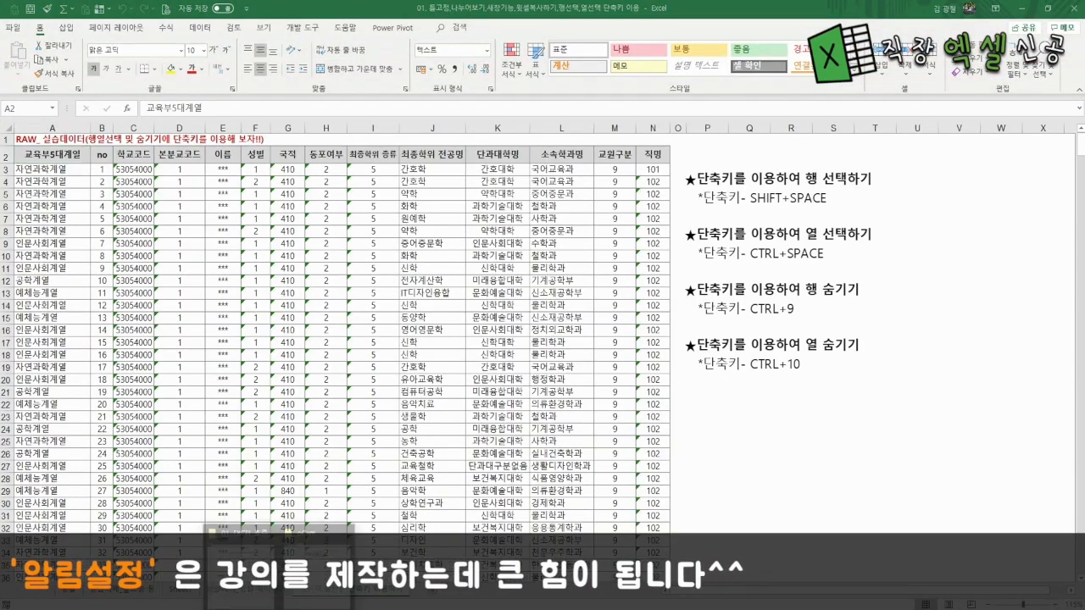
mouse_move(274, 607)
left_click(242, 572)
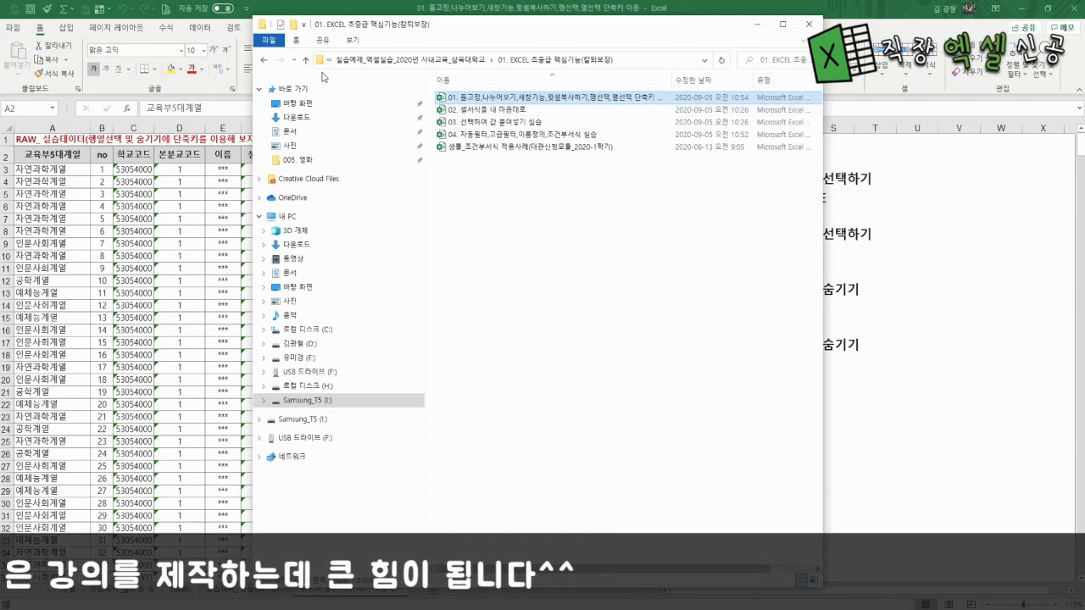
key("alt+Up")
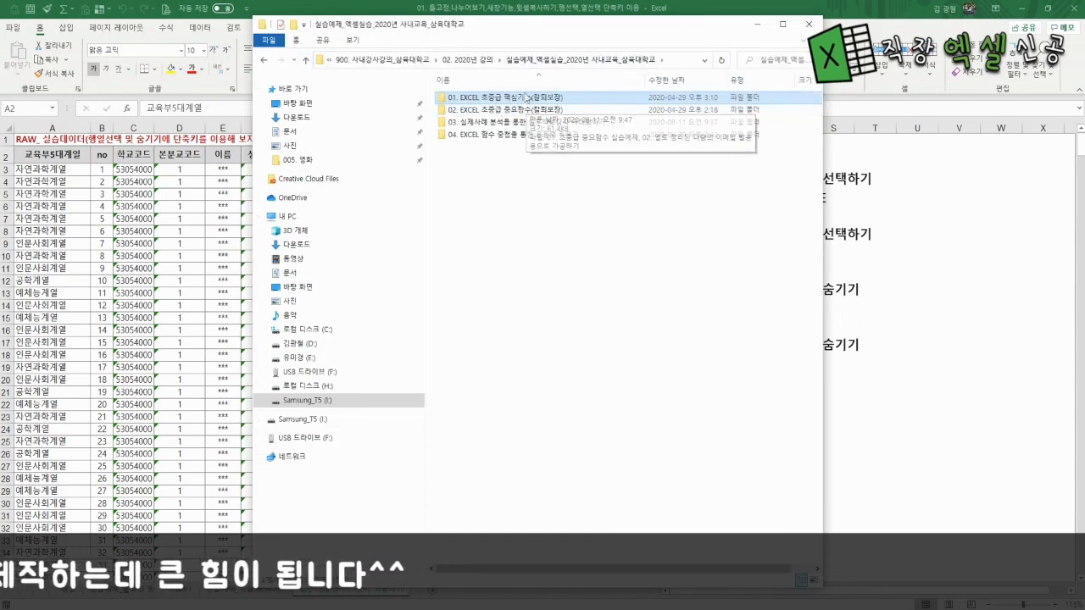